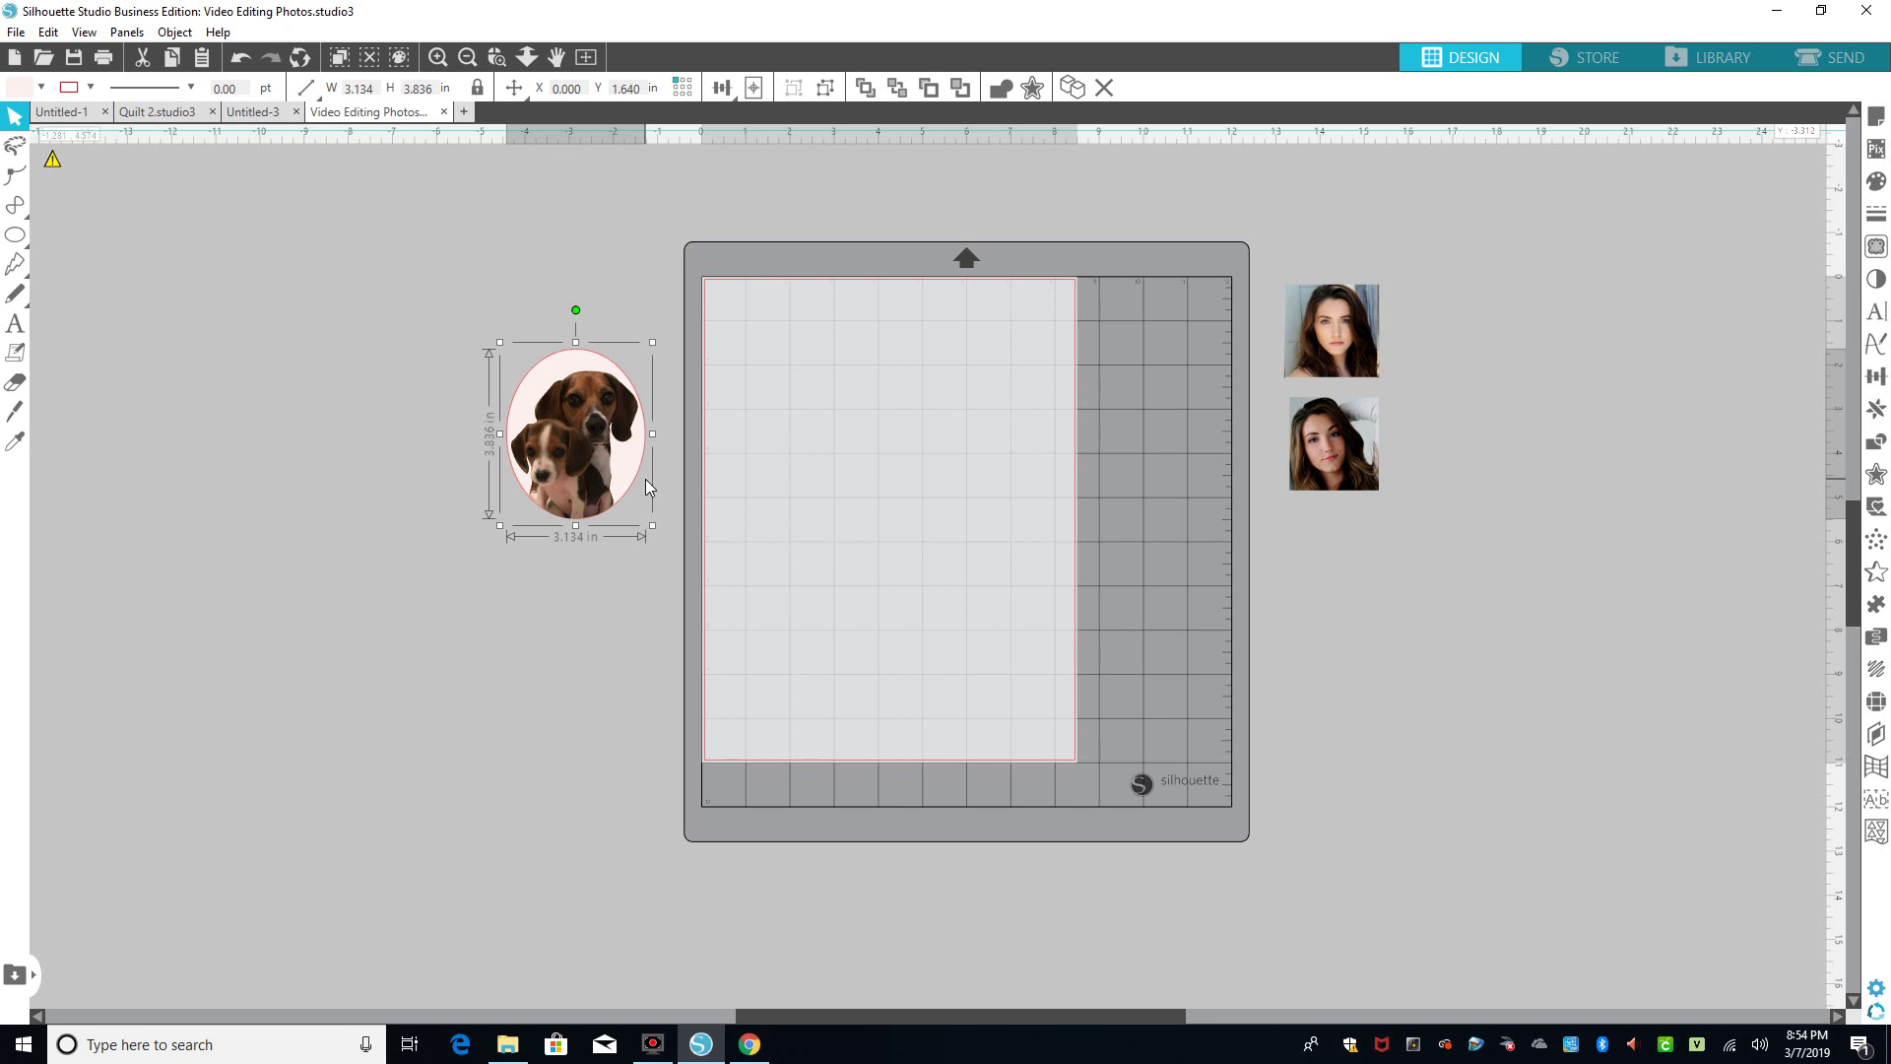
Shift both portraits slightly left, aligned one under the other, then switch to Lasso Select
left_click(1302, 564)
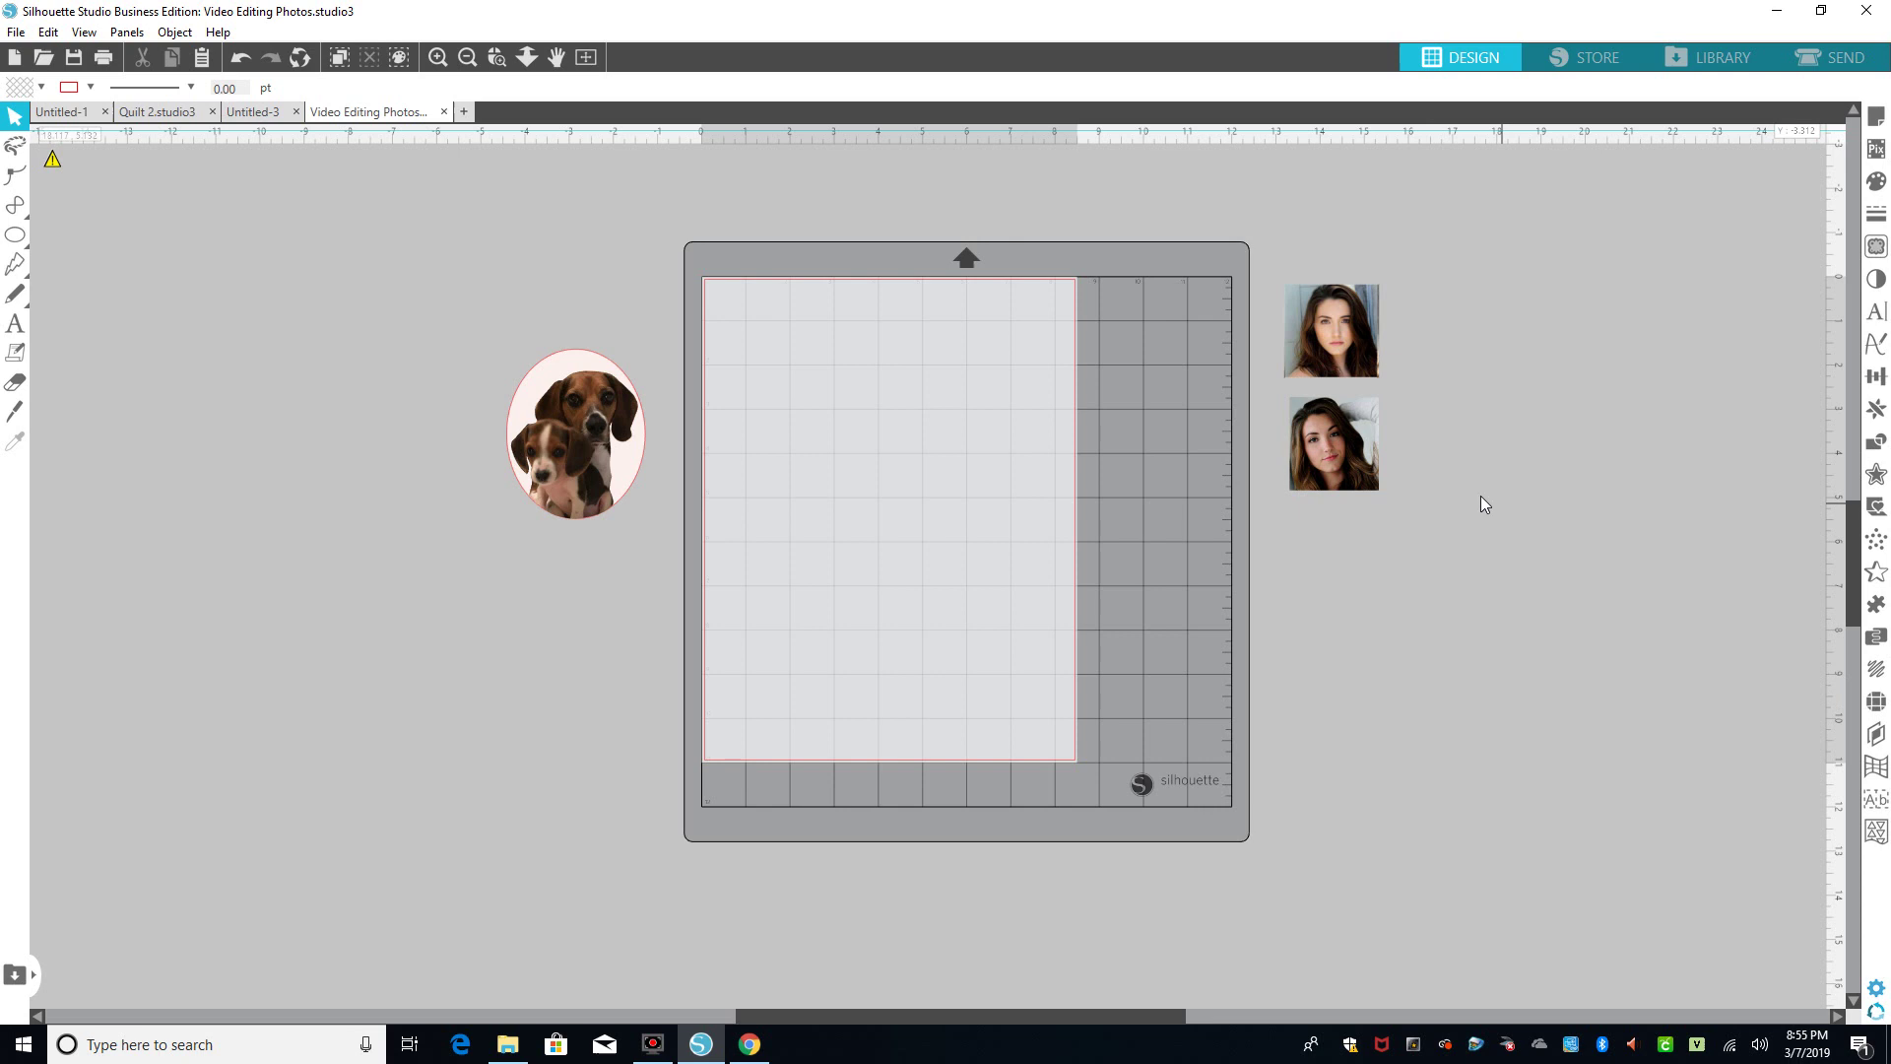
left_click_drag(1327, 344, 1302, 354)
left_click_drag(1322, 455, 1294, 464)
left_click(1290, 561)
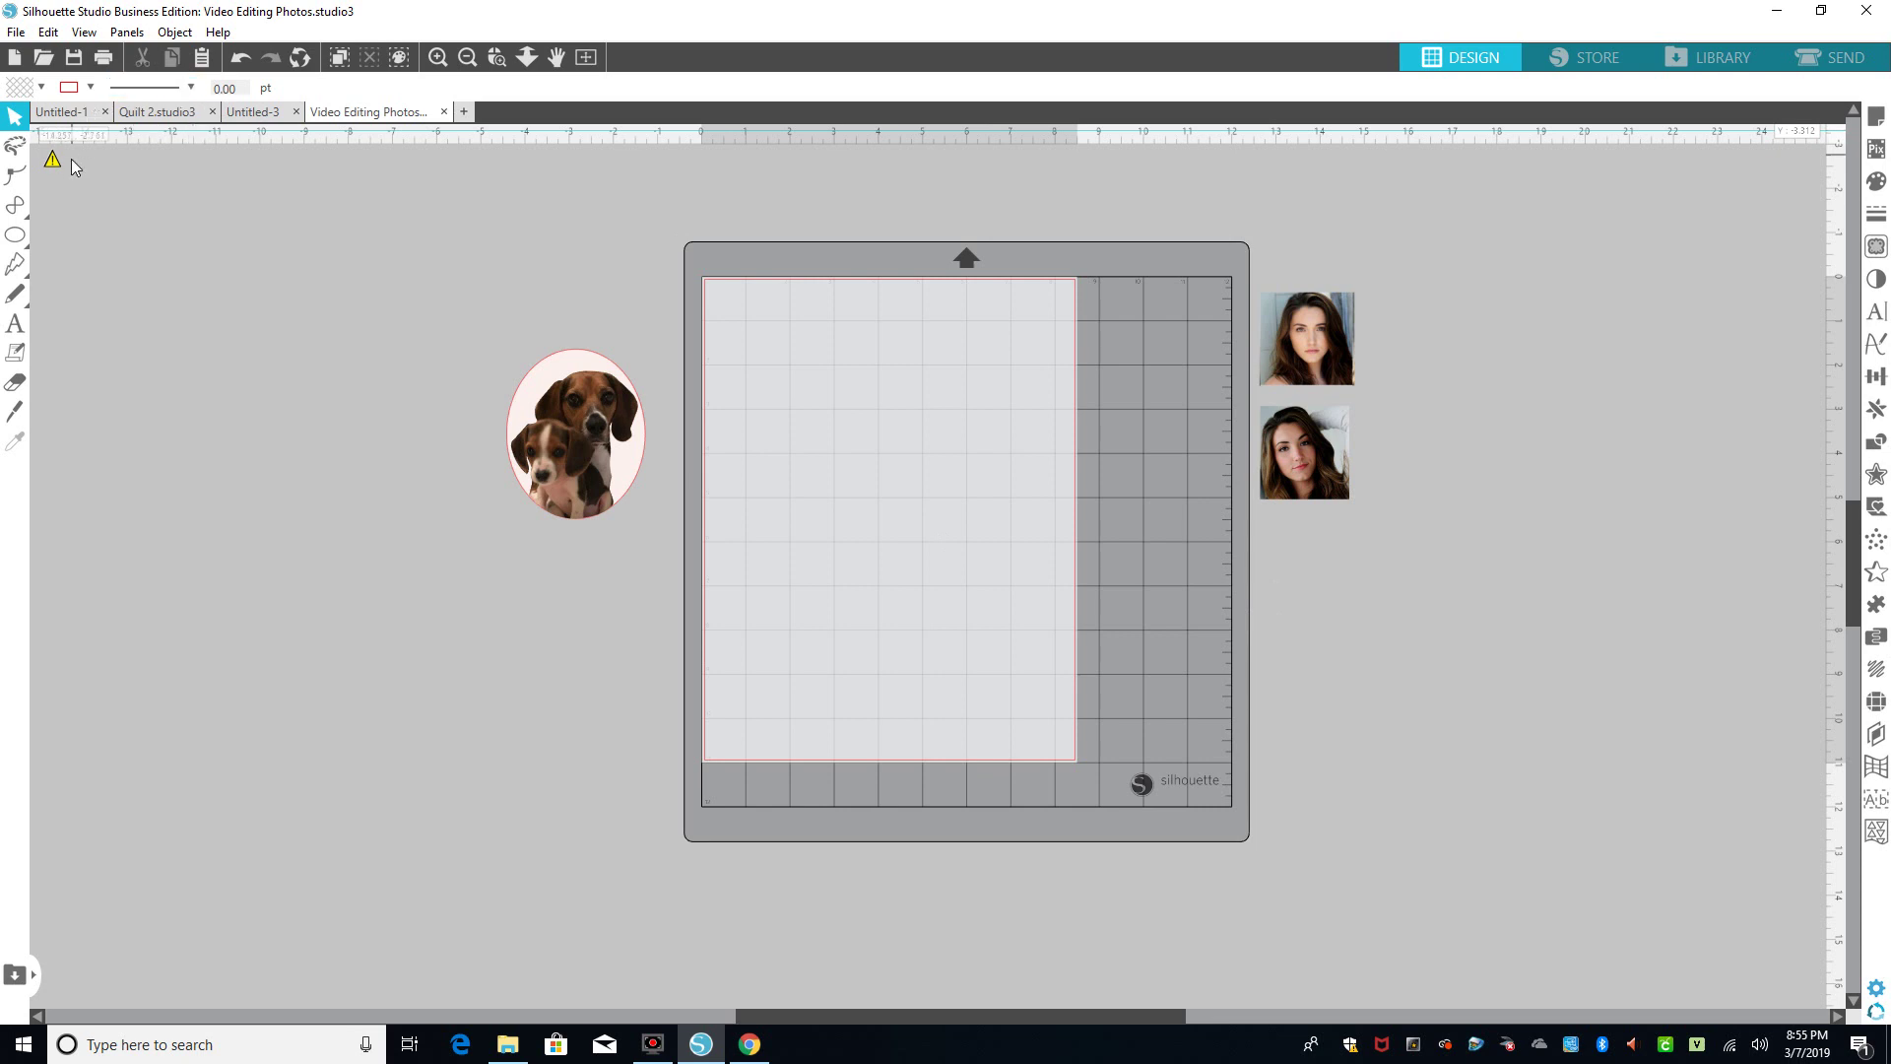
left_click(14, 144)
Place the upper portrait on the mat and scale it to about 7.218 × 7.087 in
left_click_drag(1294, 347, 744, 351)
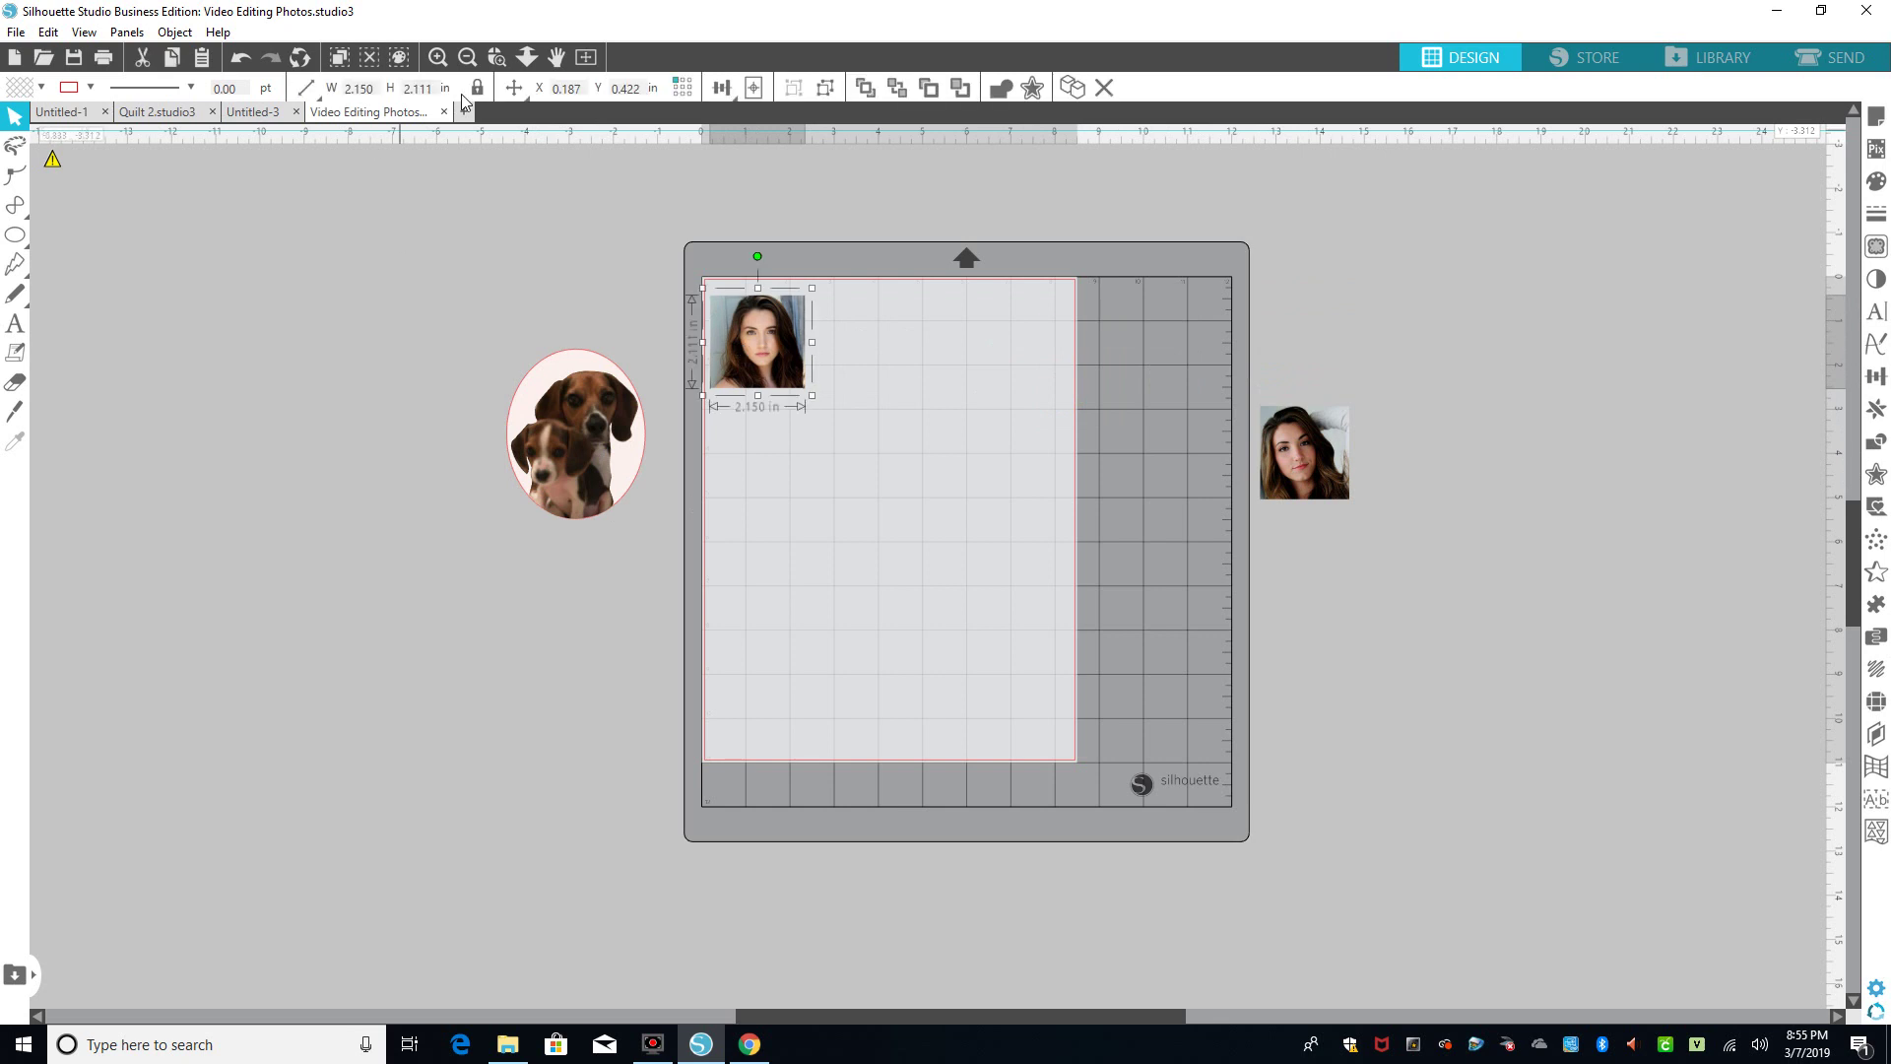
left_click(439, 57)
left_click(440, 57)
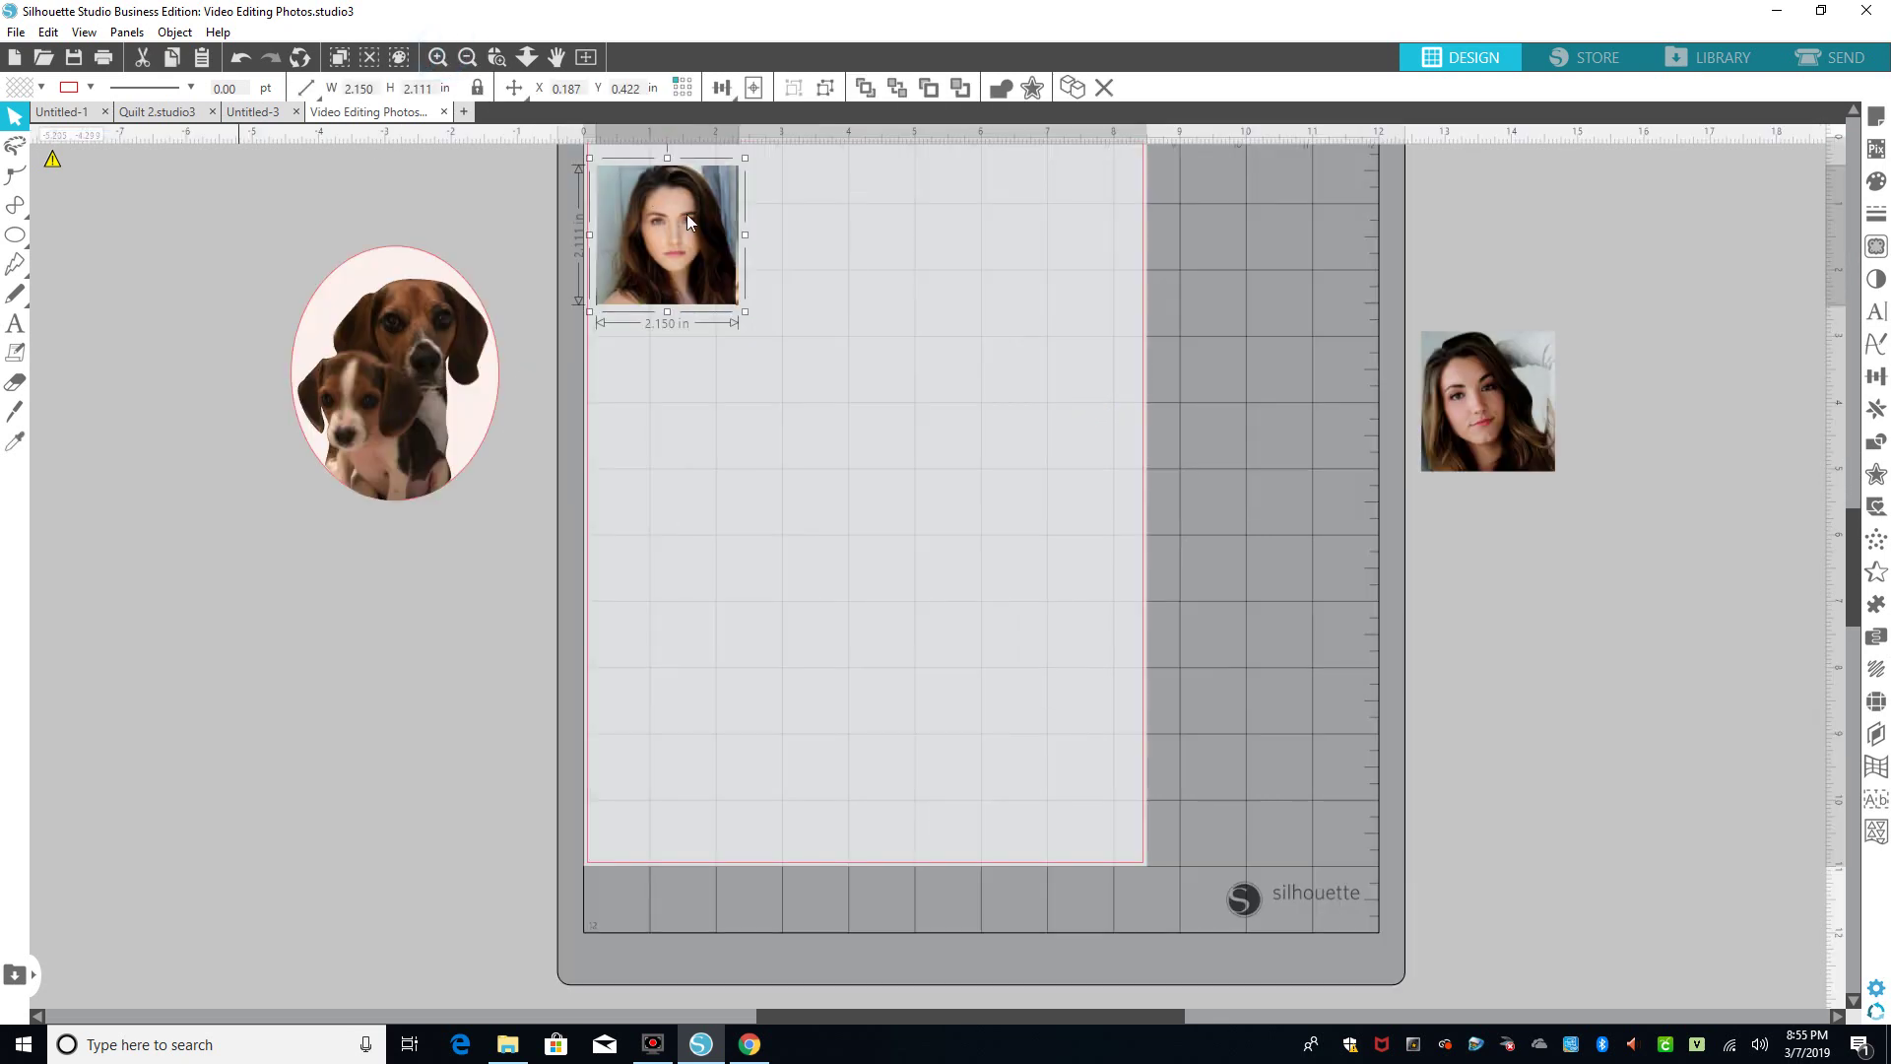
left_click(591, 256)
left_click_drag(596, 313, 1133, 899)
left_click_drag(858, 604, 849, 623)
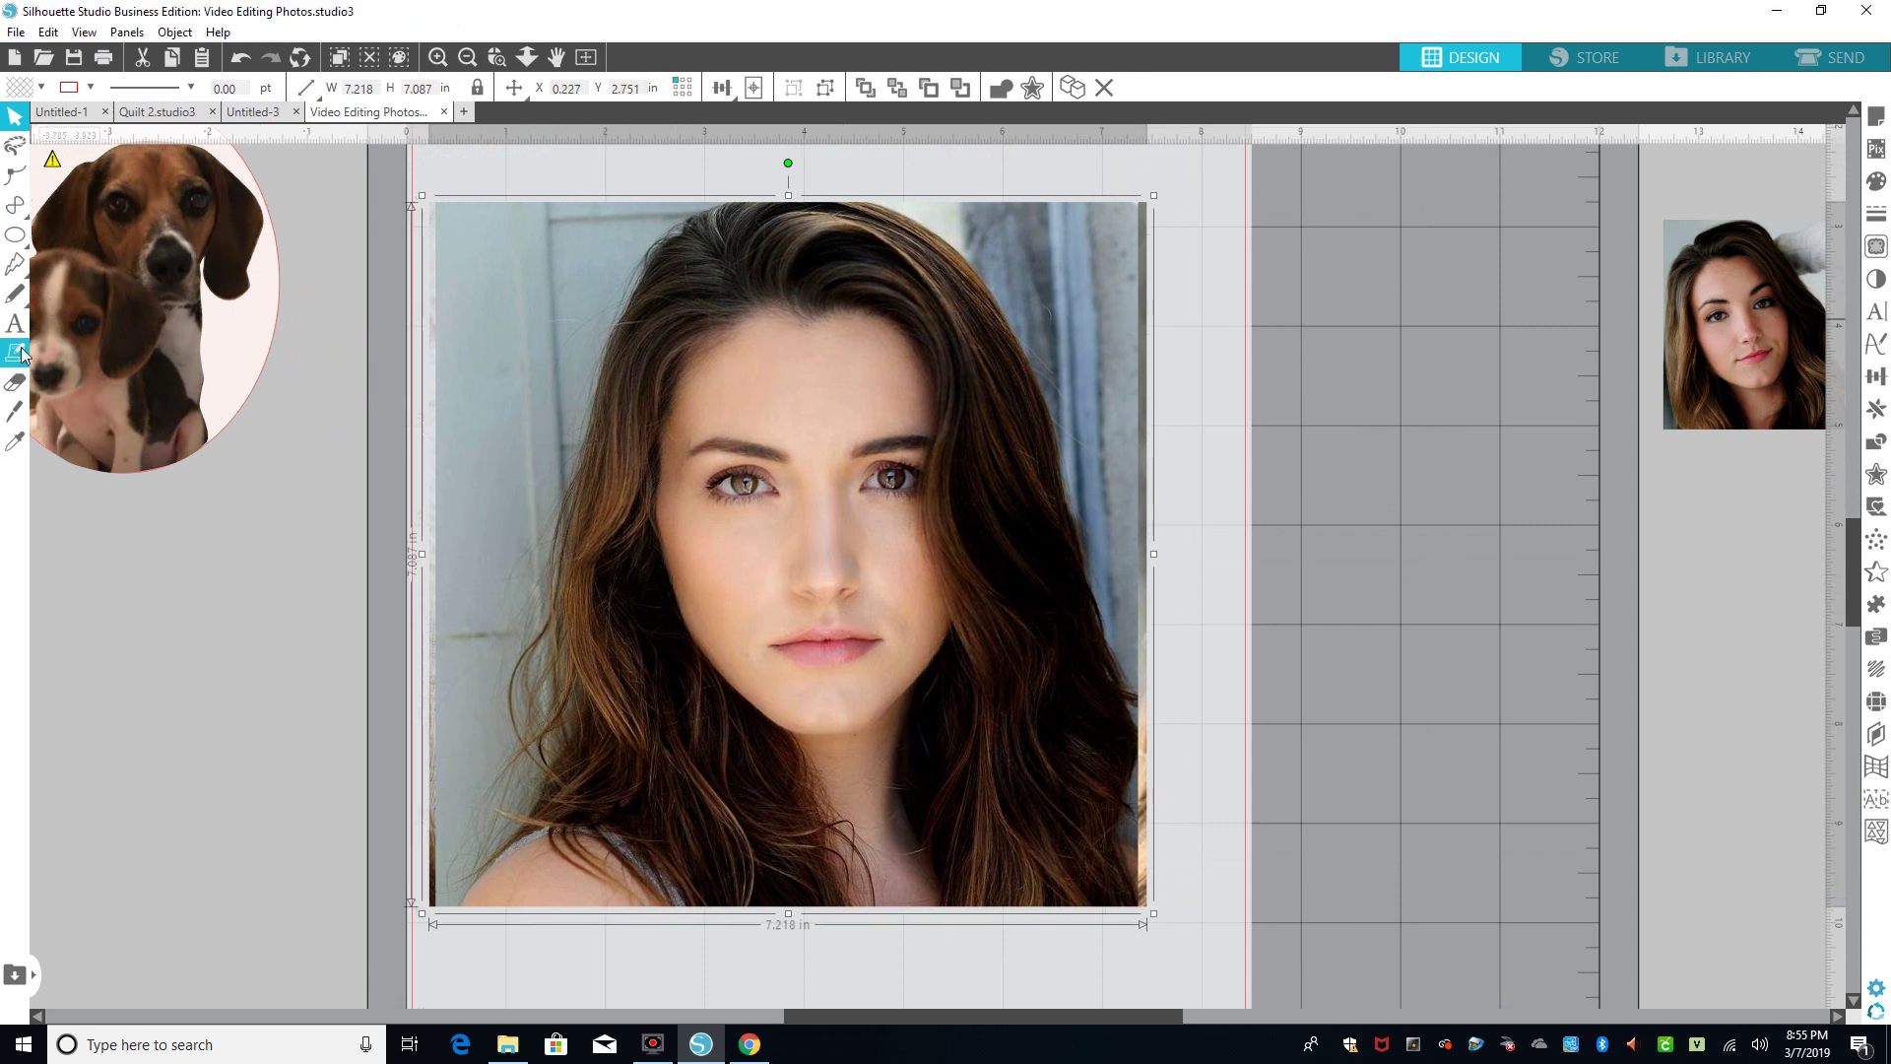
With the Curve tool, trace from the photo's lower-left corner up the left hair to the head's top
left_click(15, 204)
left_click(104, 207)
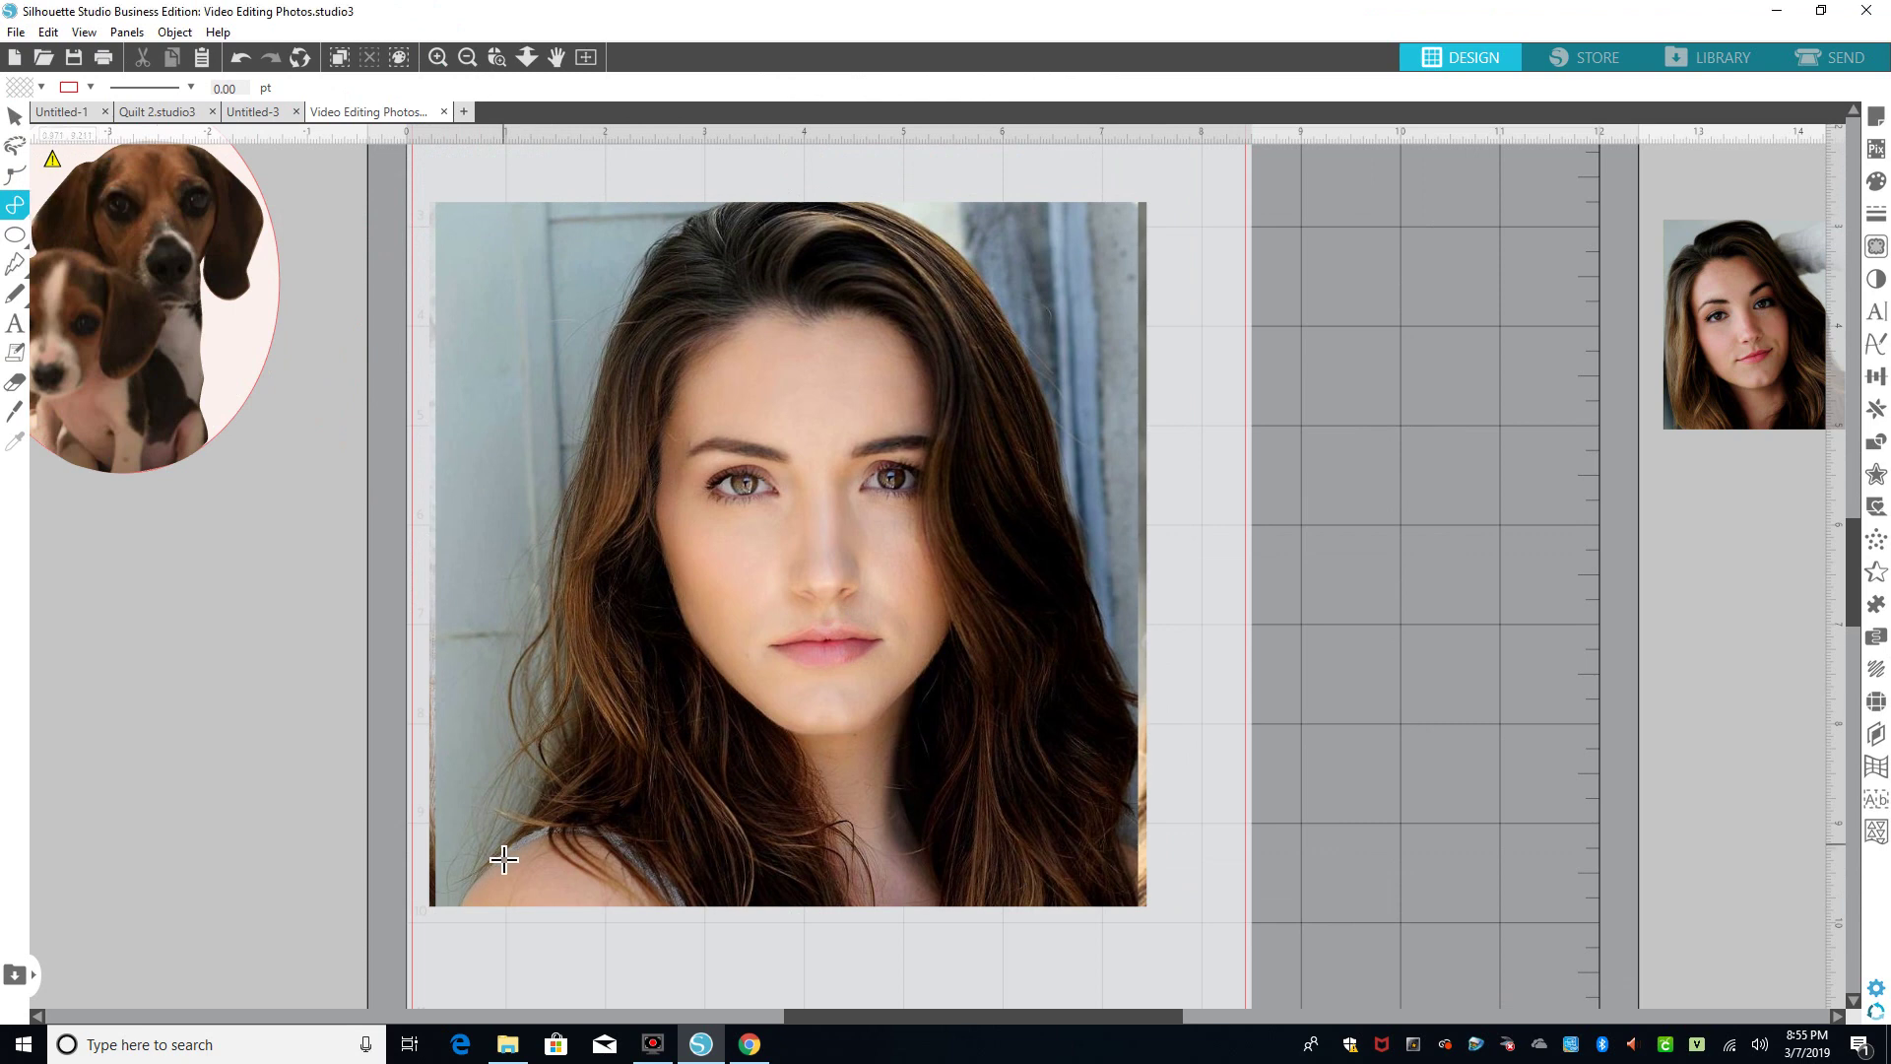
left_click(459, 907)
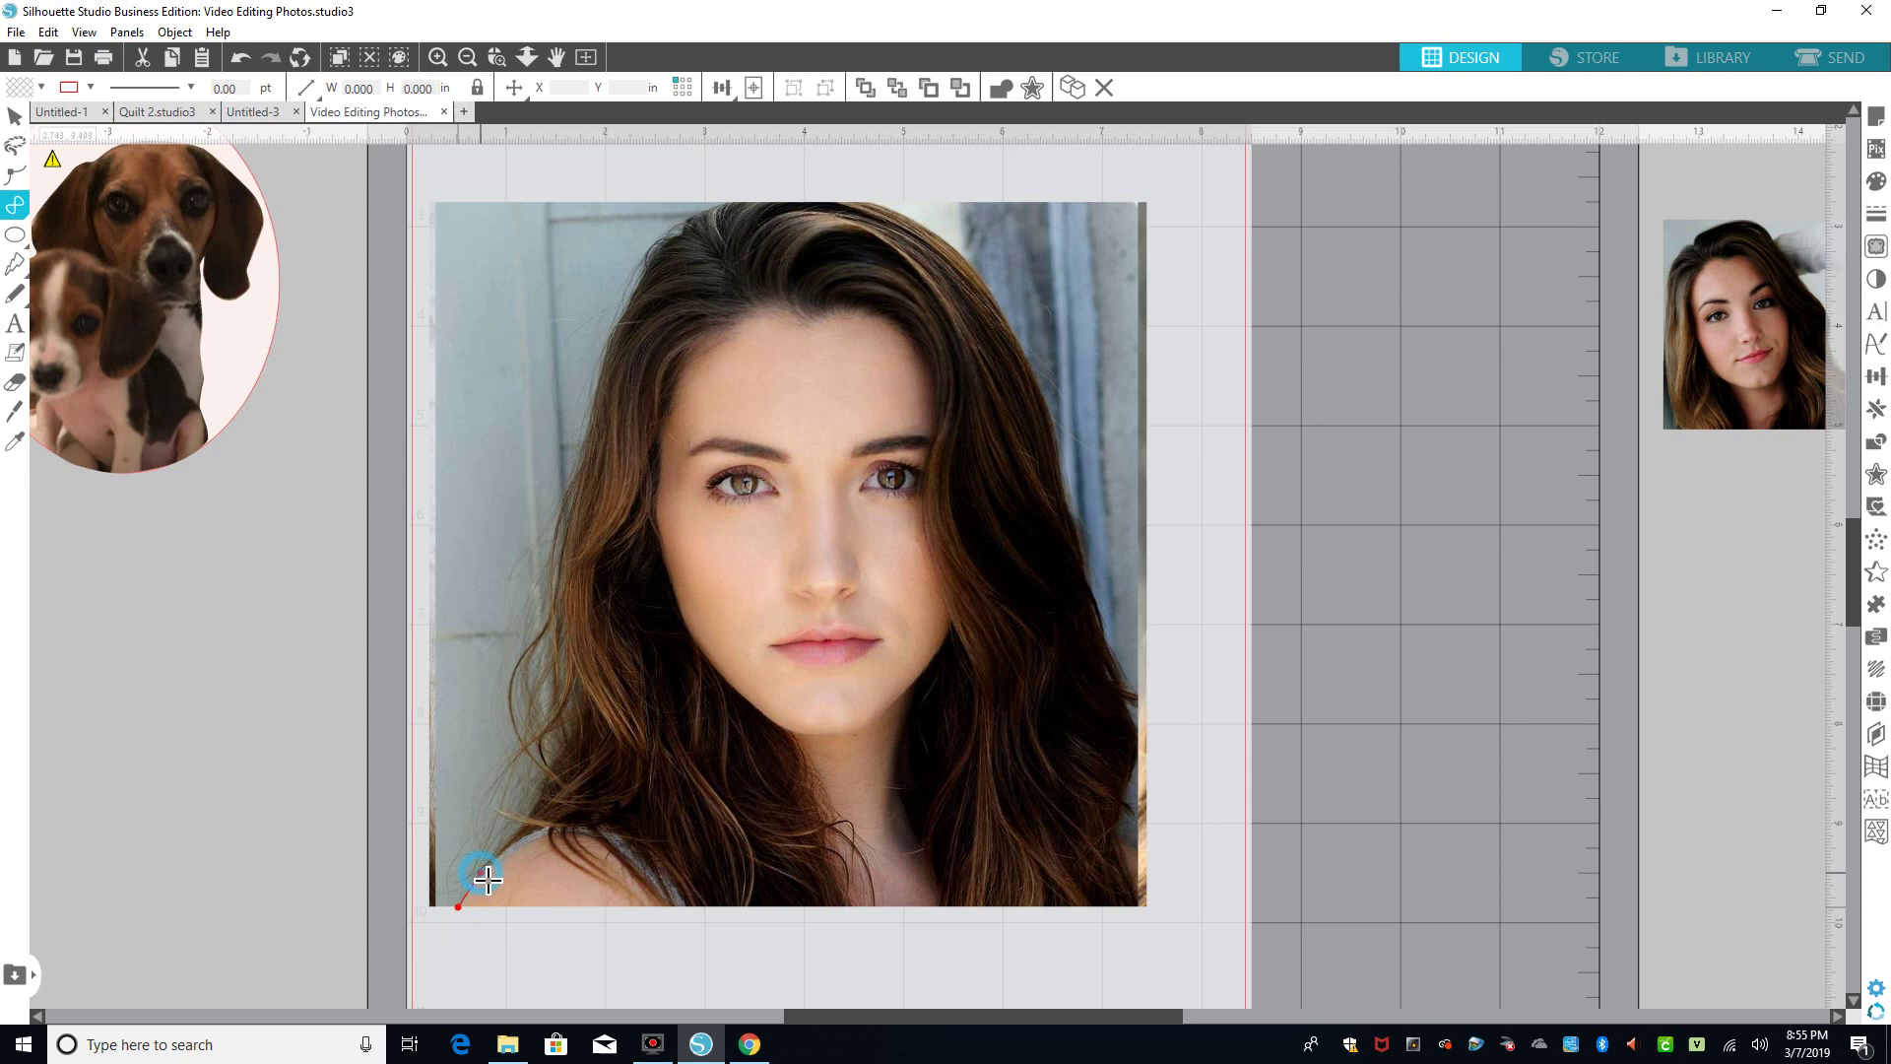
left_click(484, 874)
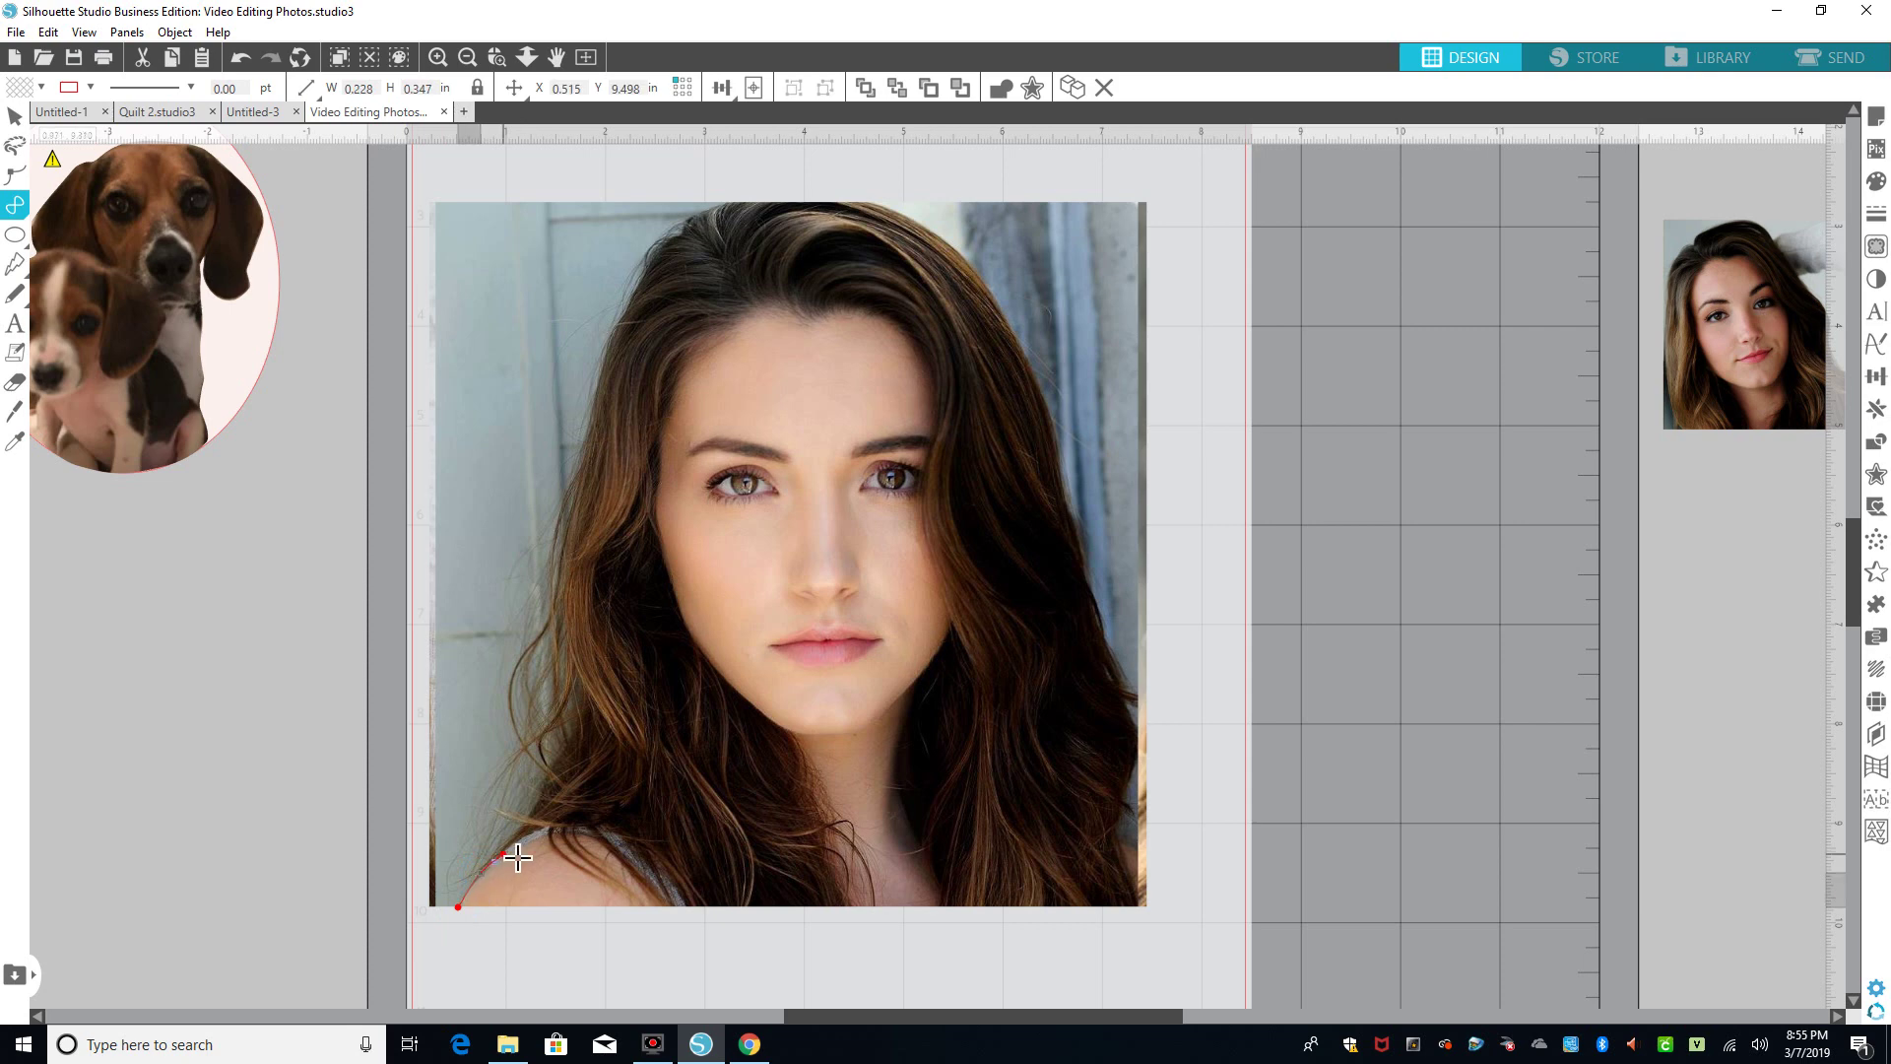
left_click(536, 806)
left_click(556, 785)
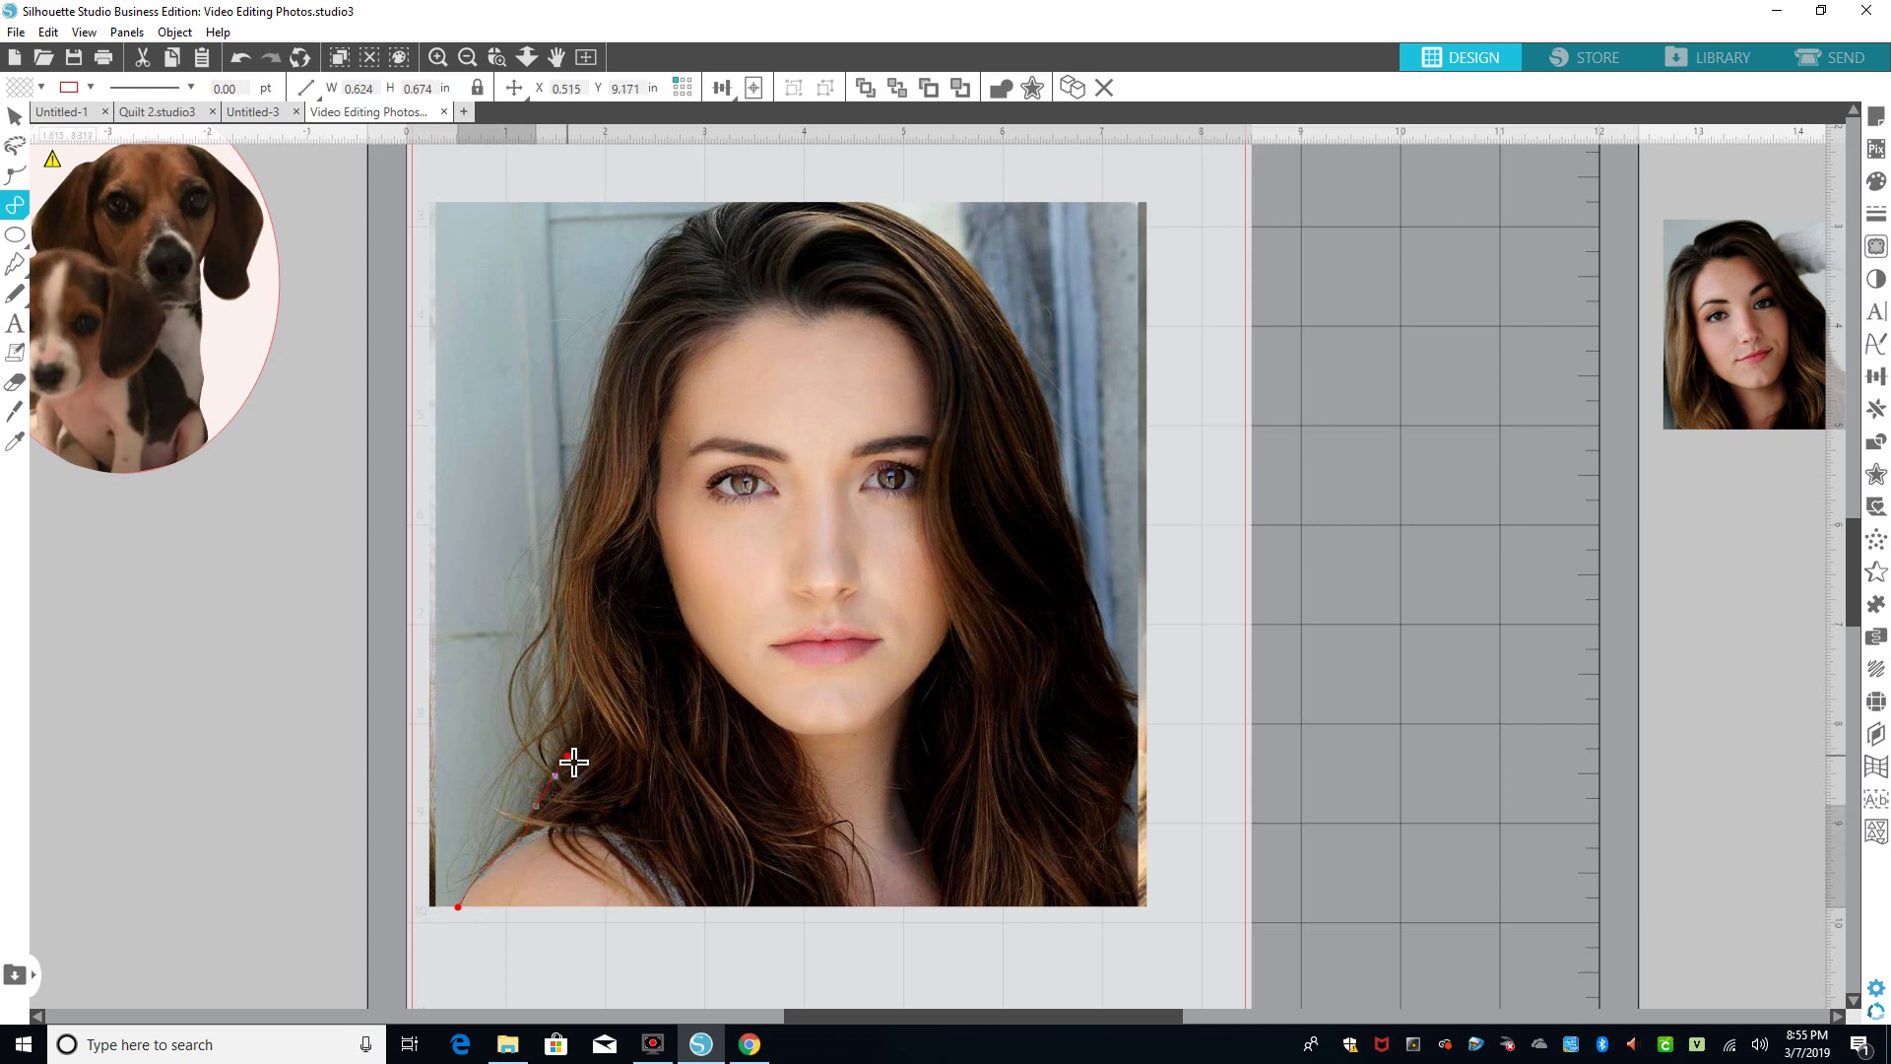
left_click(563, 752)
left_click(580, 727)
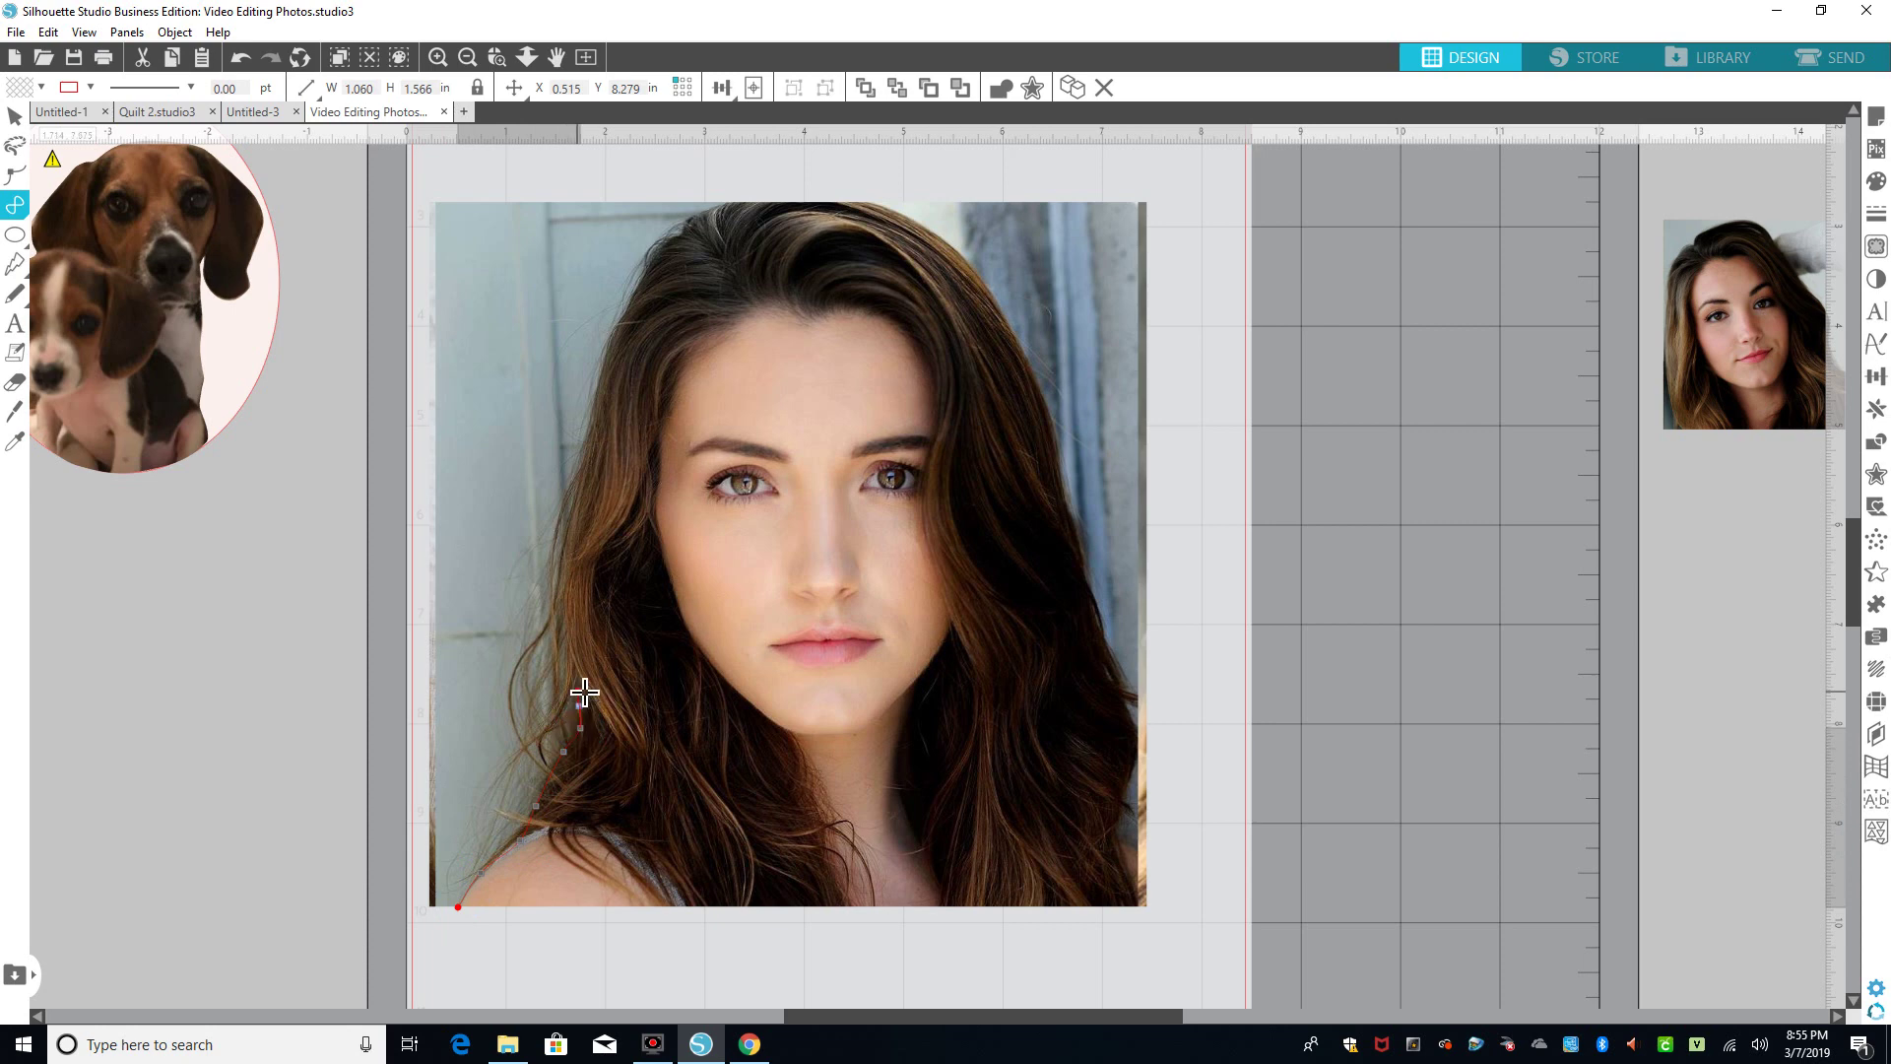
left_click(577, 677)
left_click(565, 627)
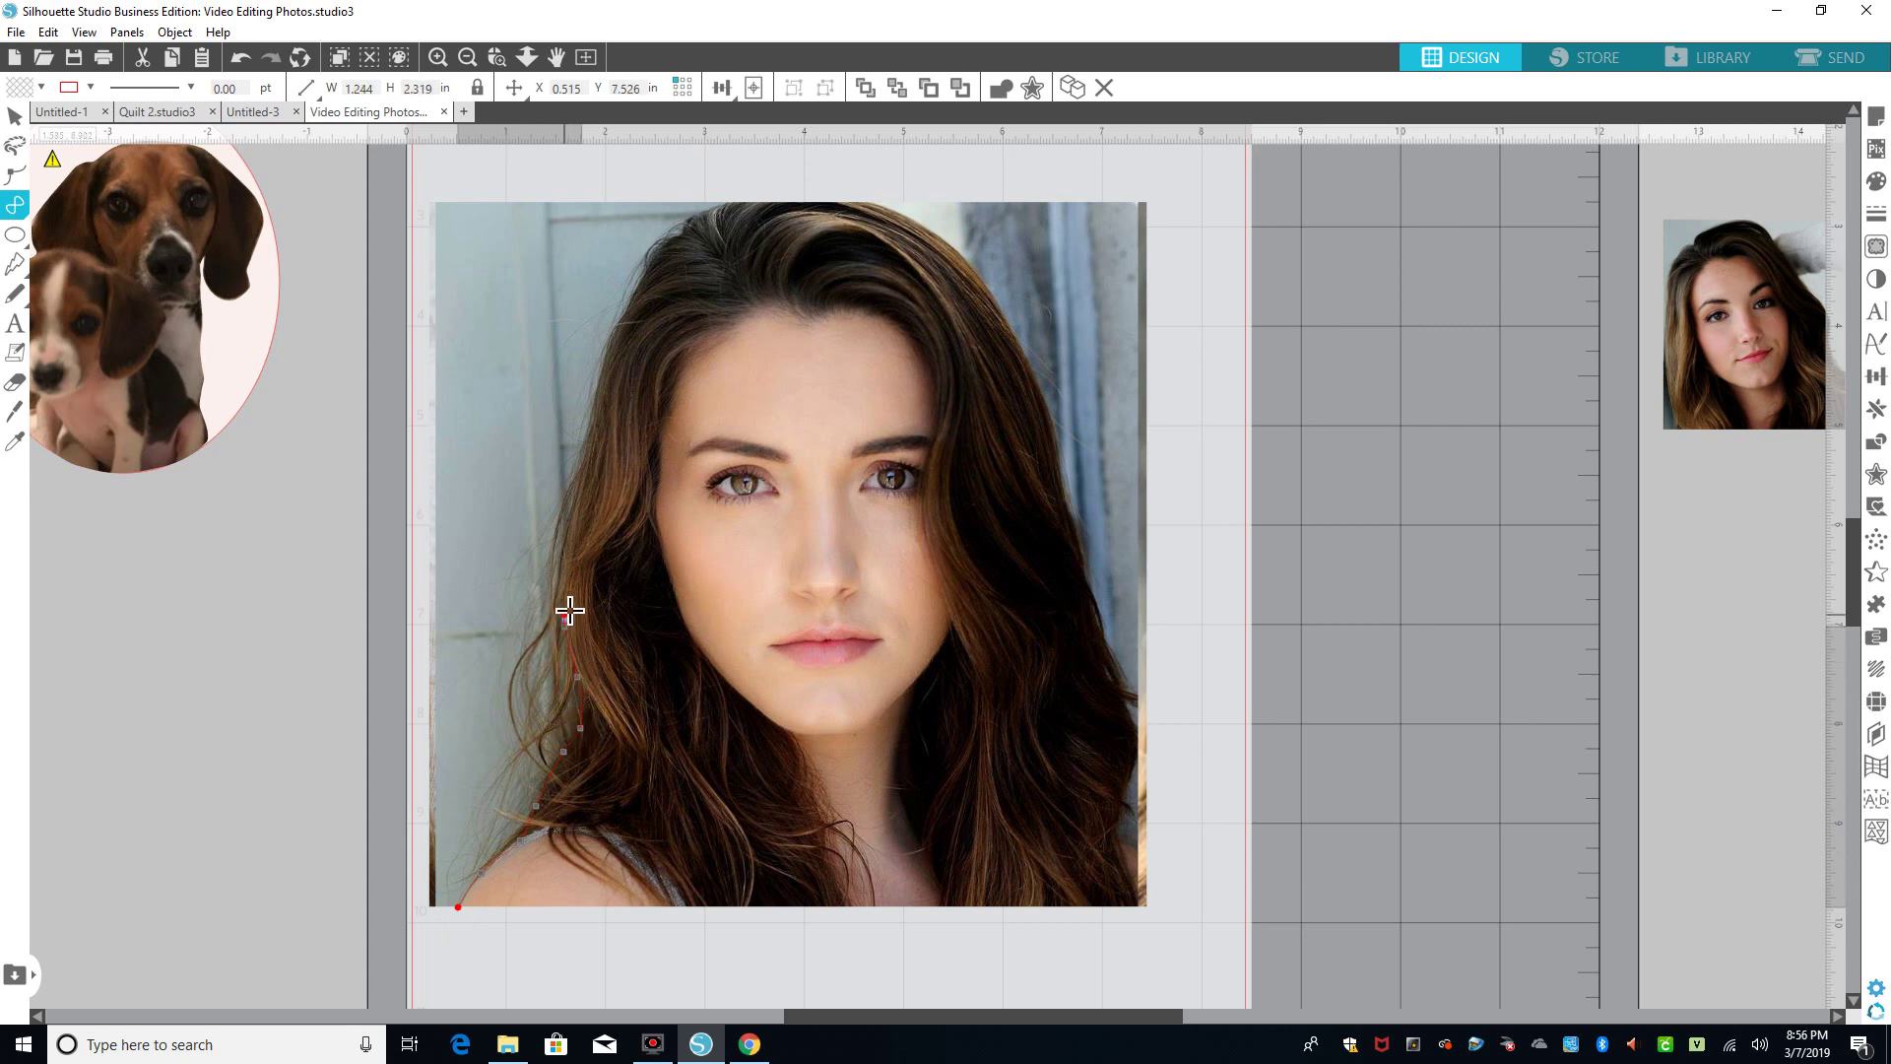
left_click(566, 531)
left_click(585, 455)
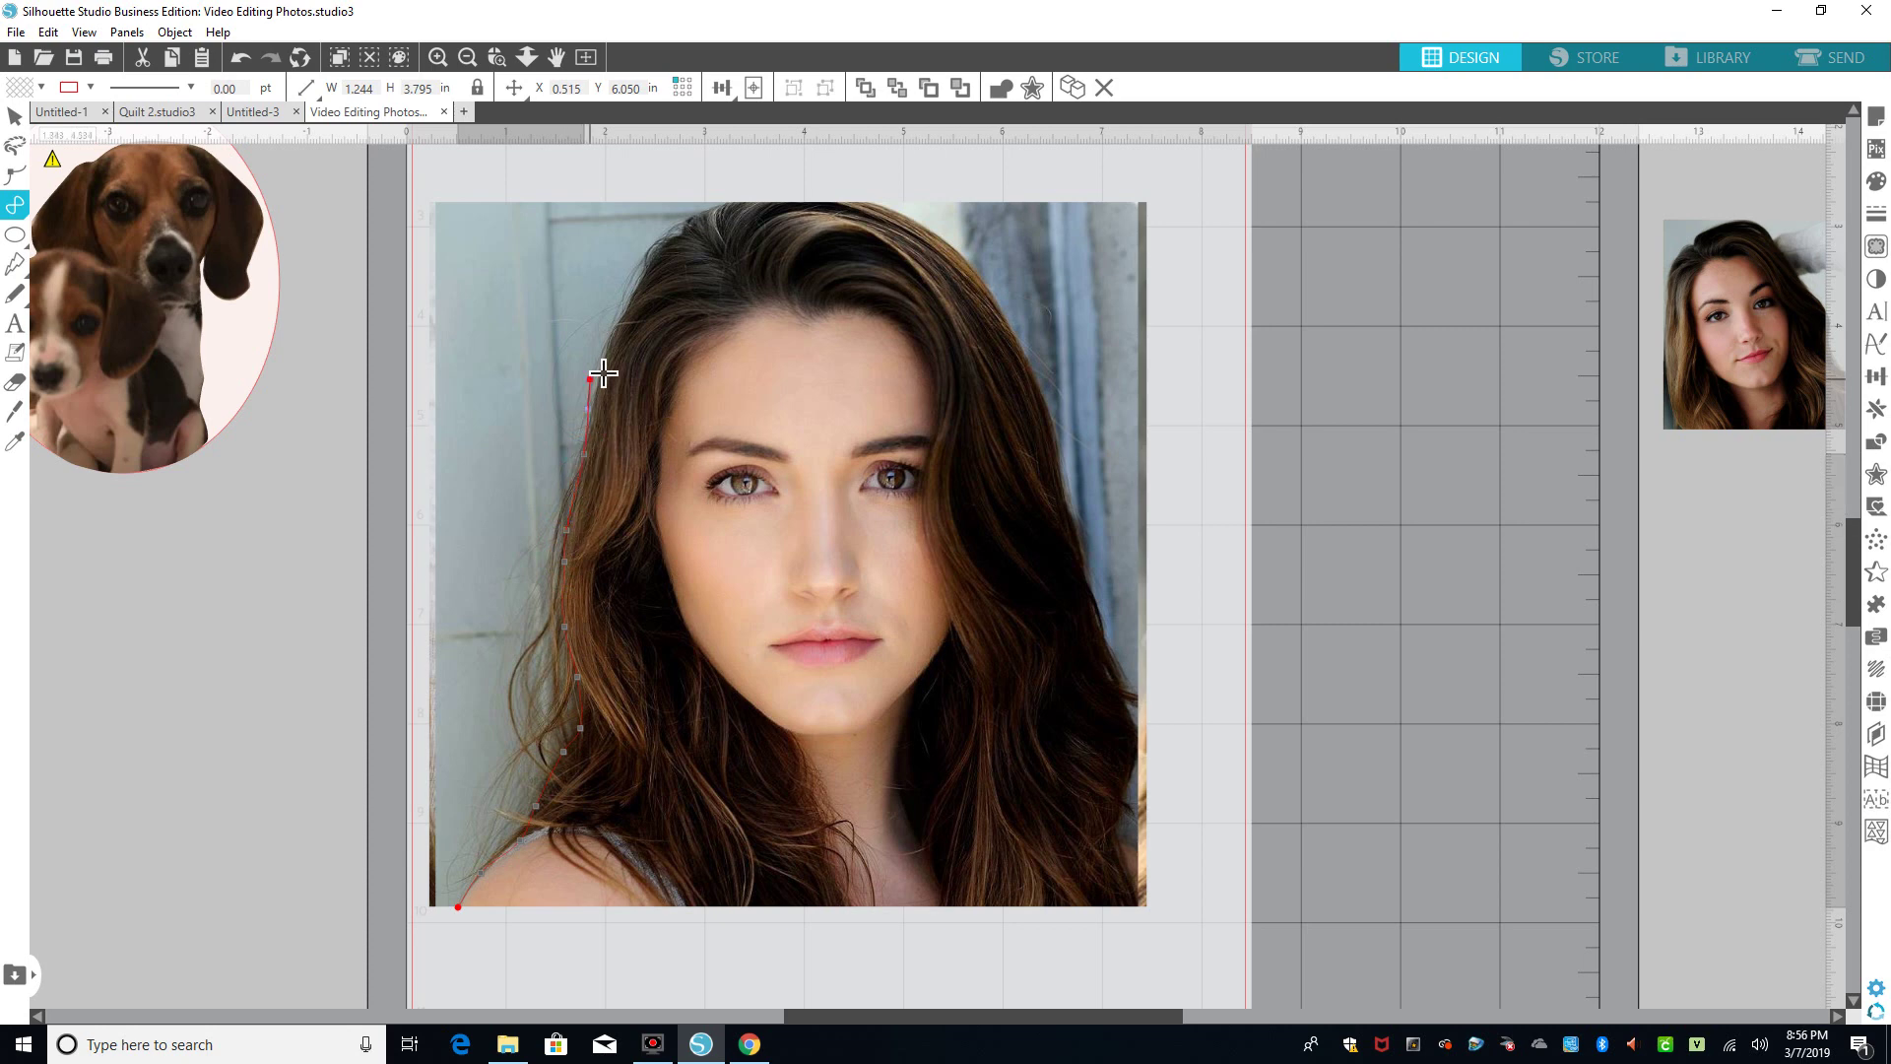
left_click(640, 294)
left_click(679, 235)
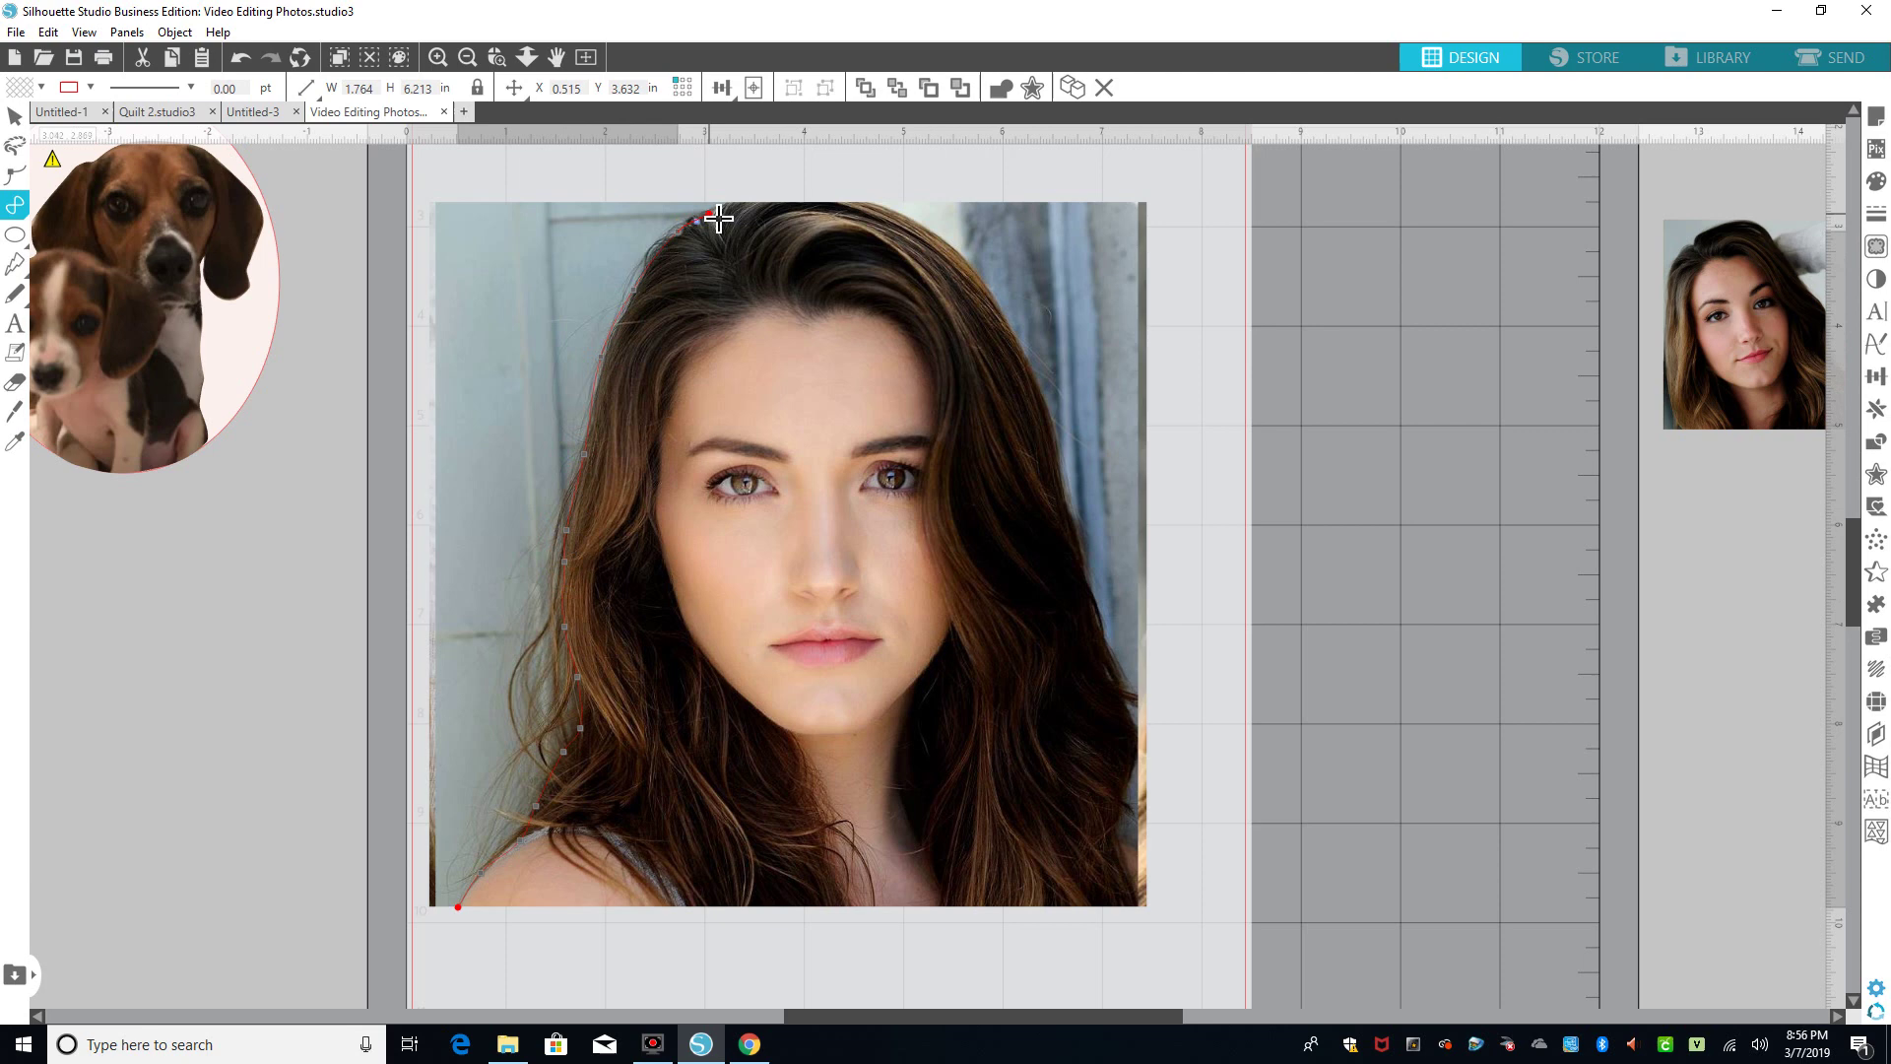
left_click(730, 211)
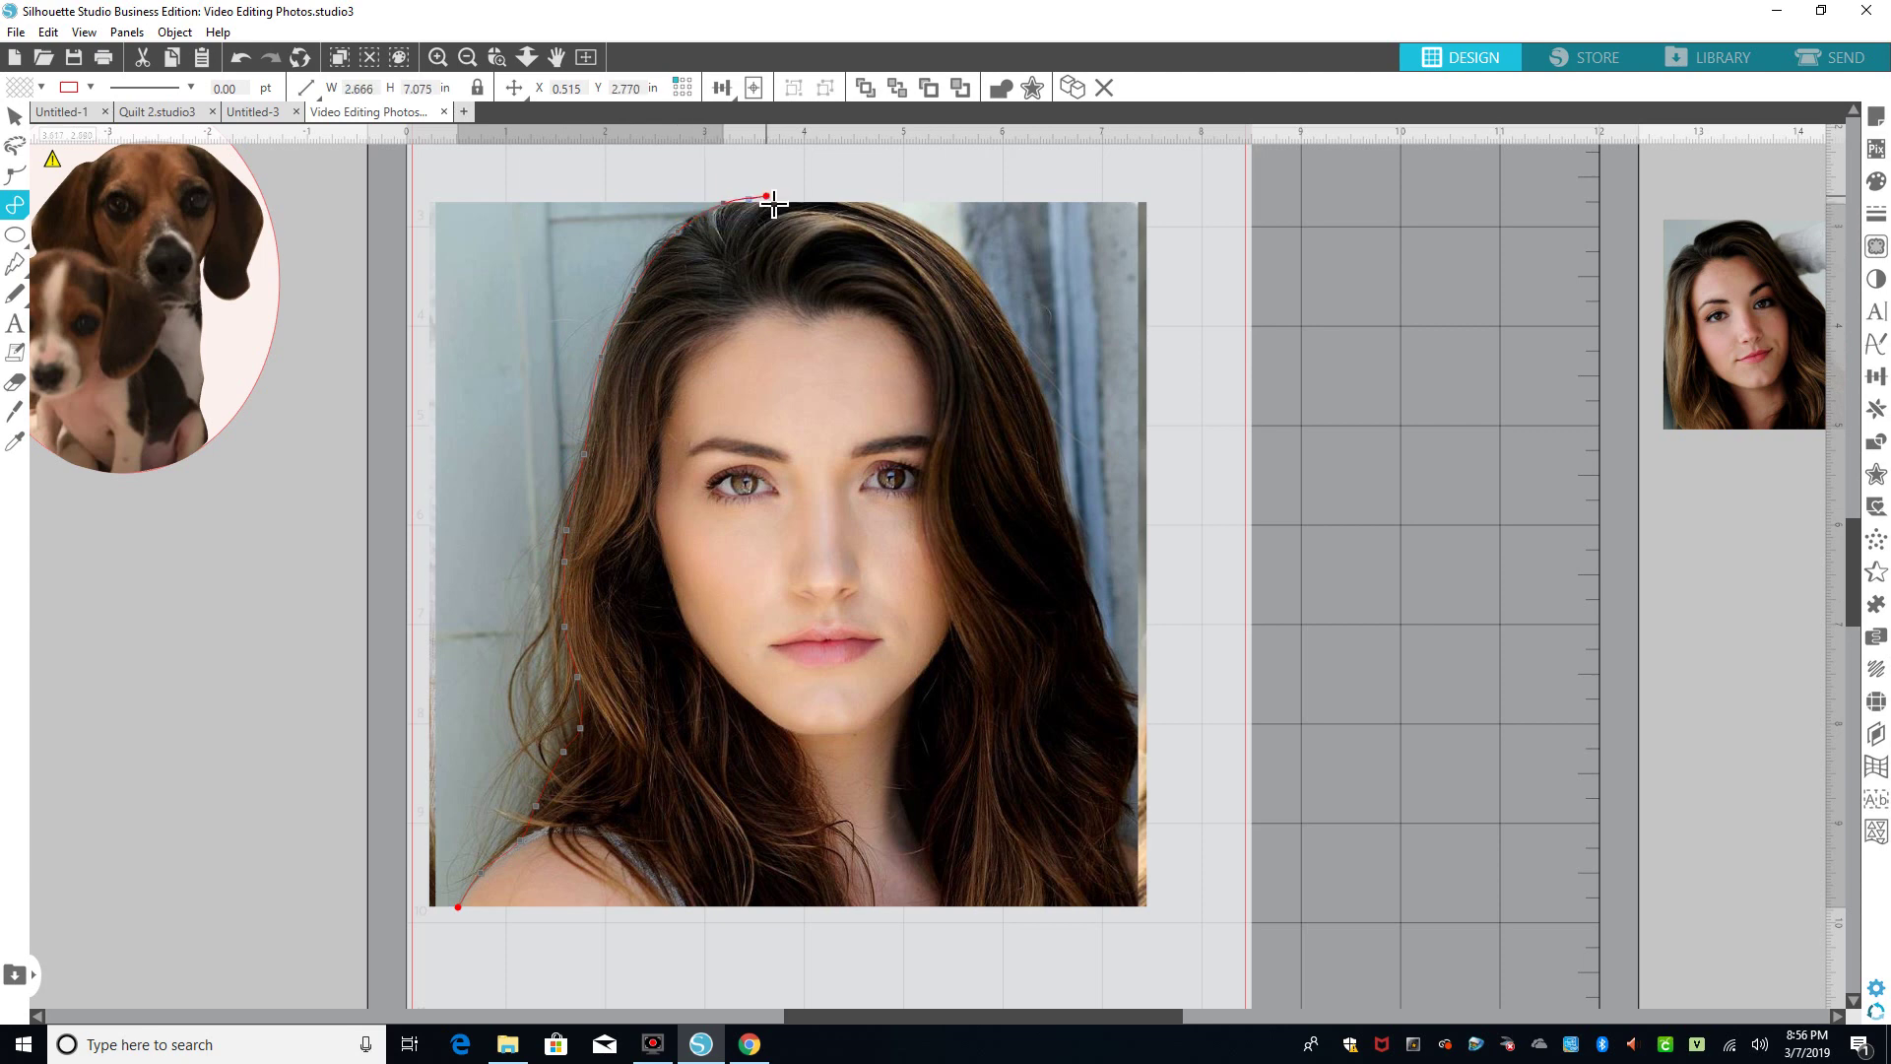
left_click(767, 200)
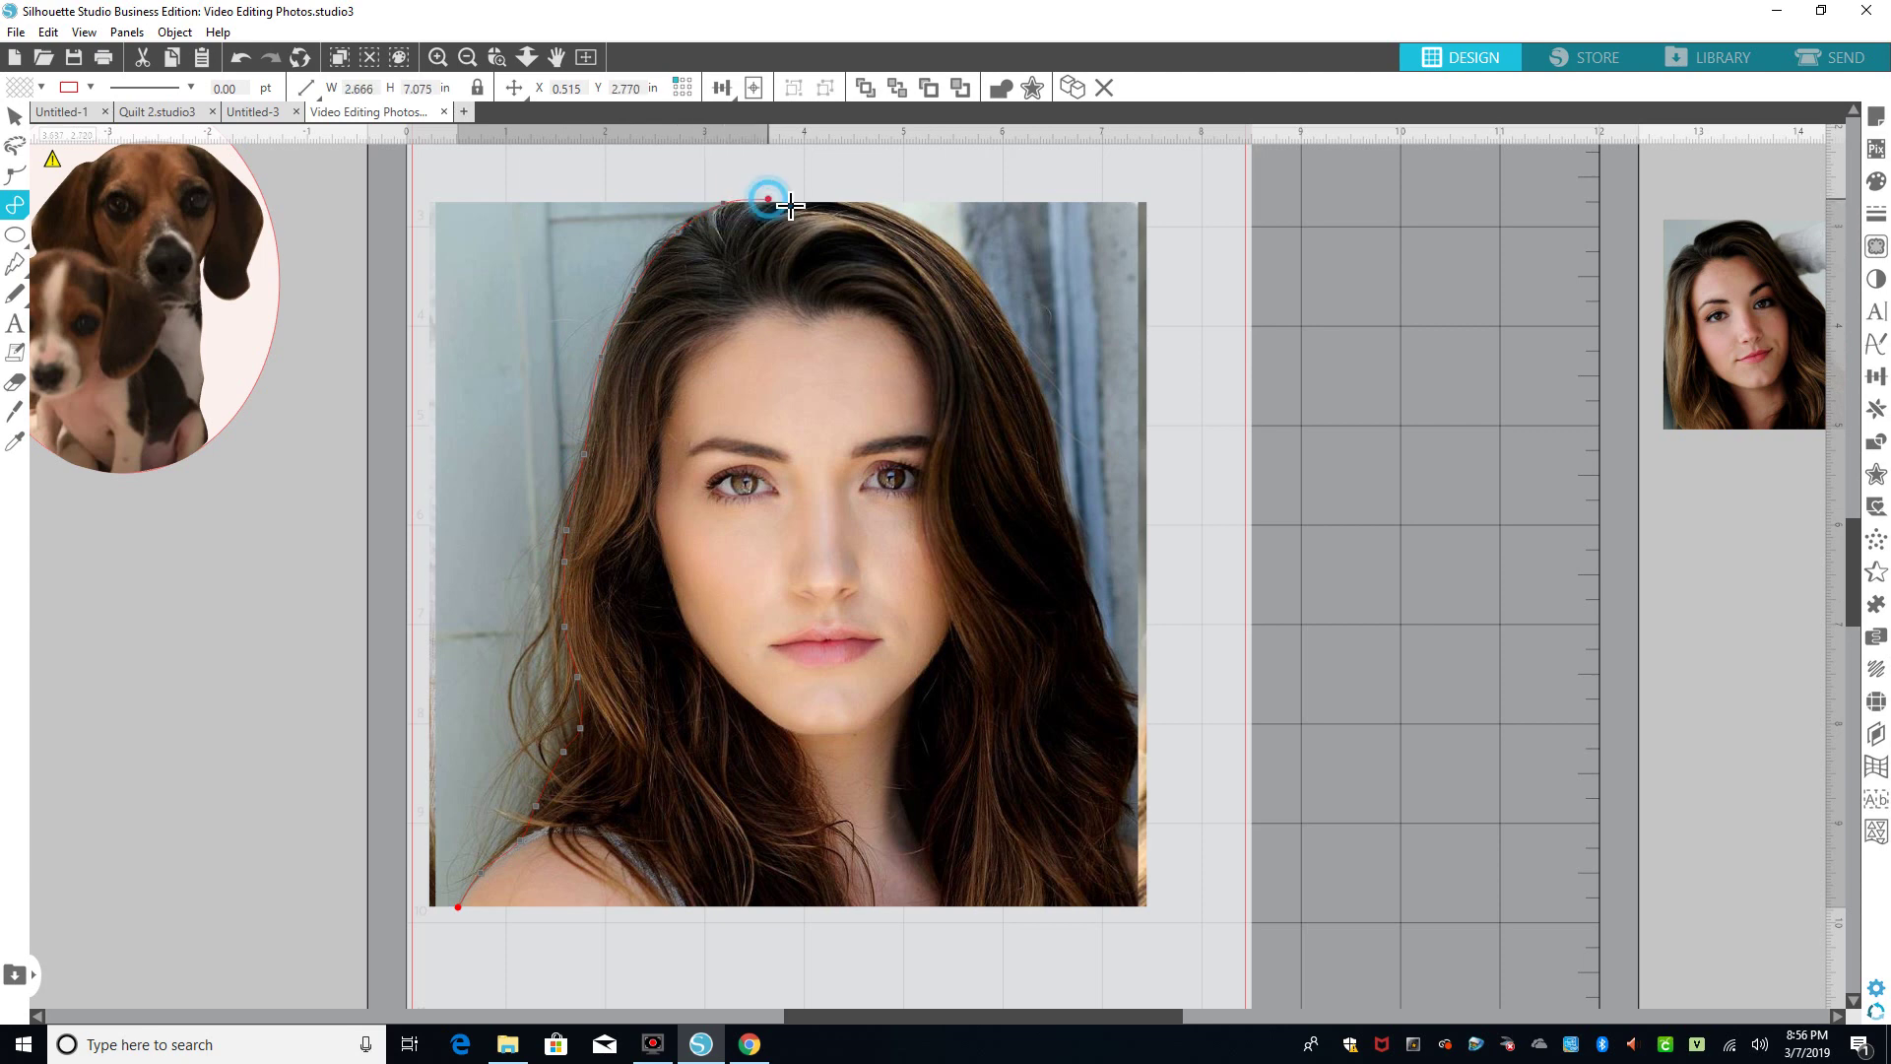
Continue the curve down the right hair edge to the bottom-right corner and close it at the start
left_click(872, 206)
left_click(956, 244)
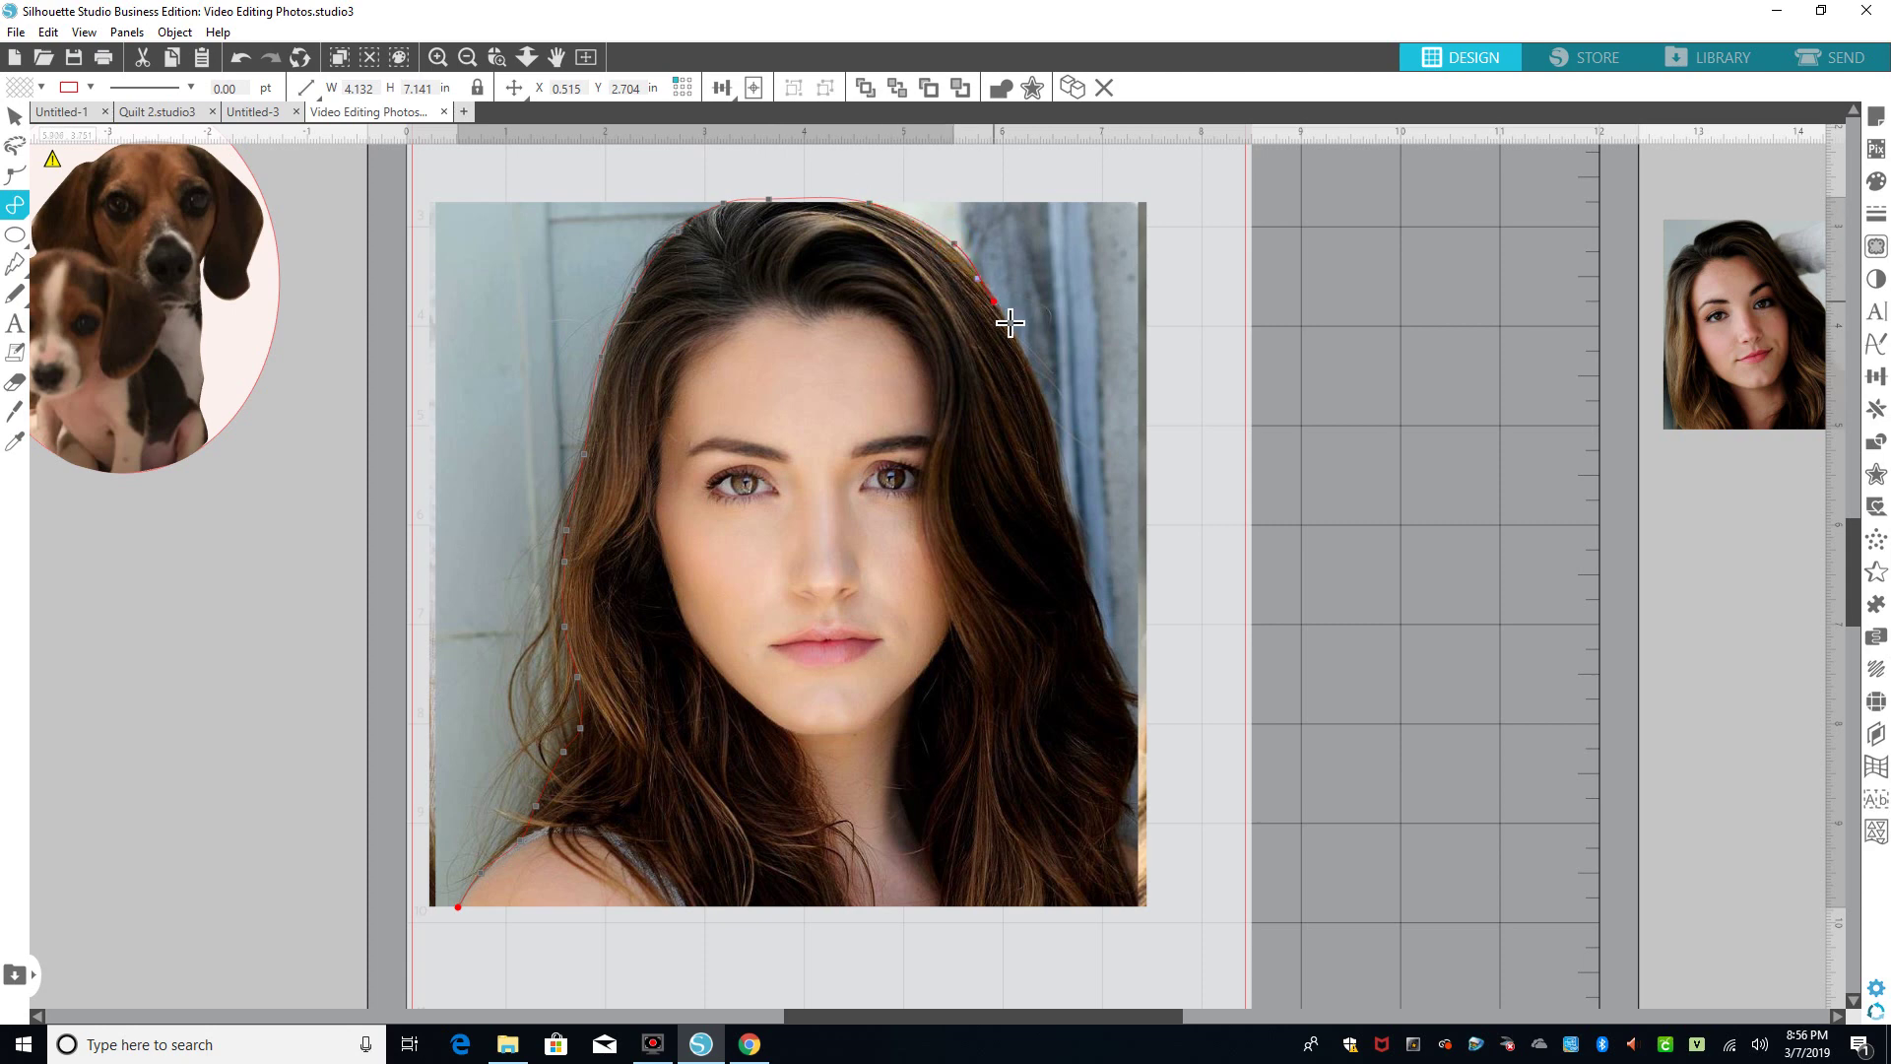
left_click(1036, 384)
left_click(1057, 431)
left_click(1074, 510)
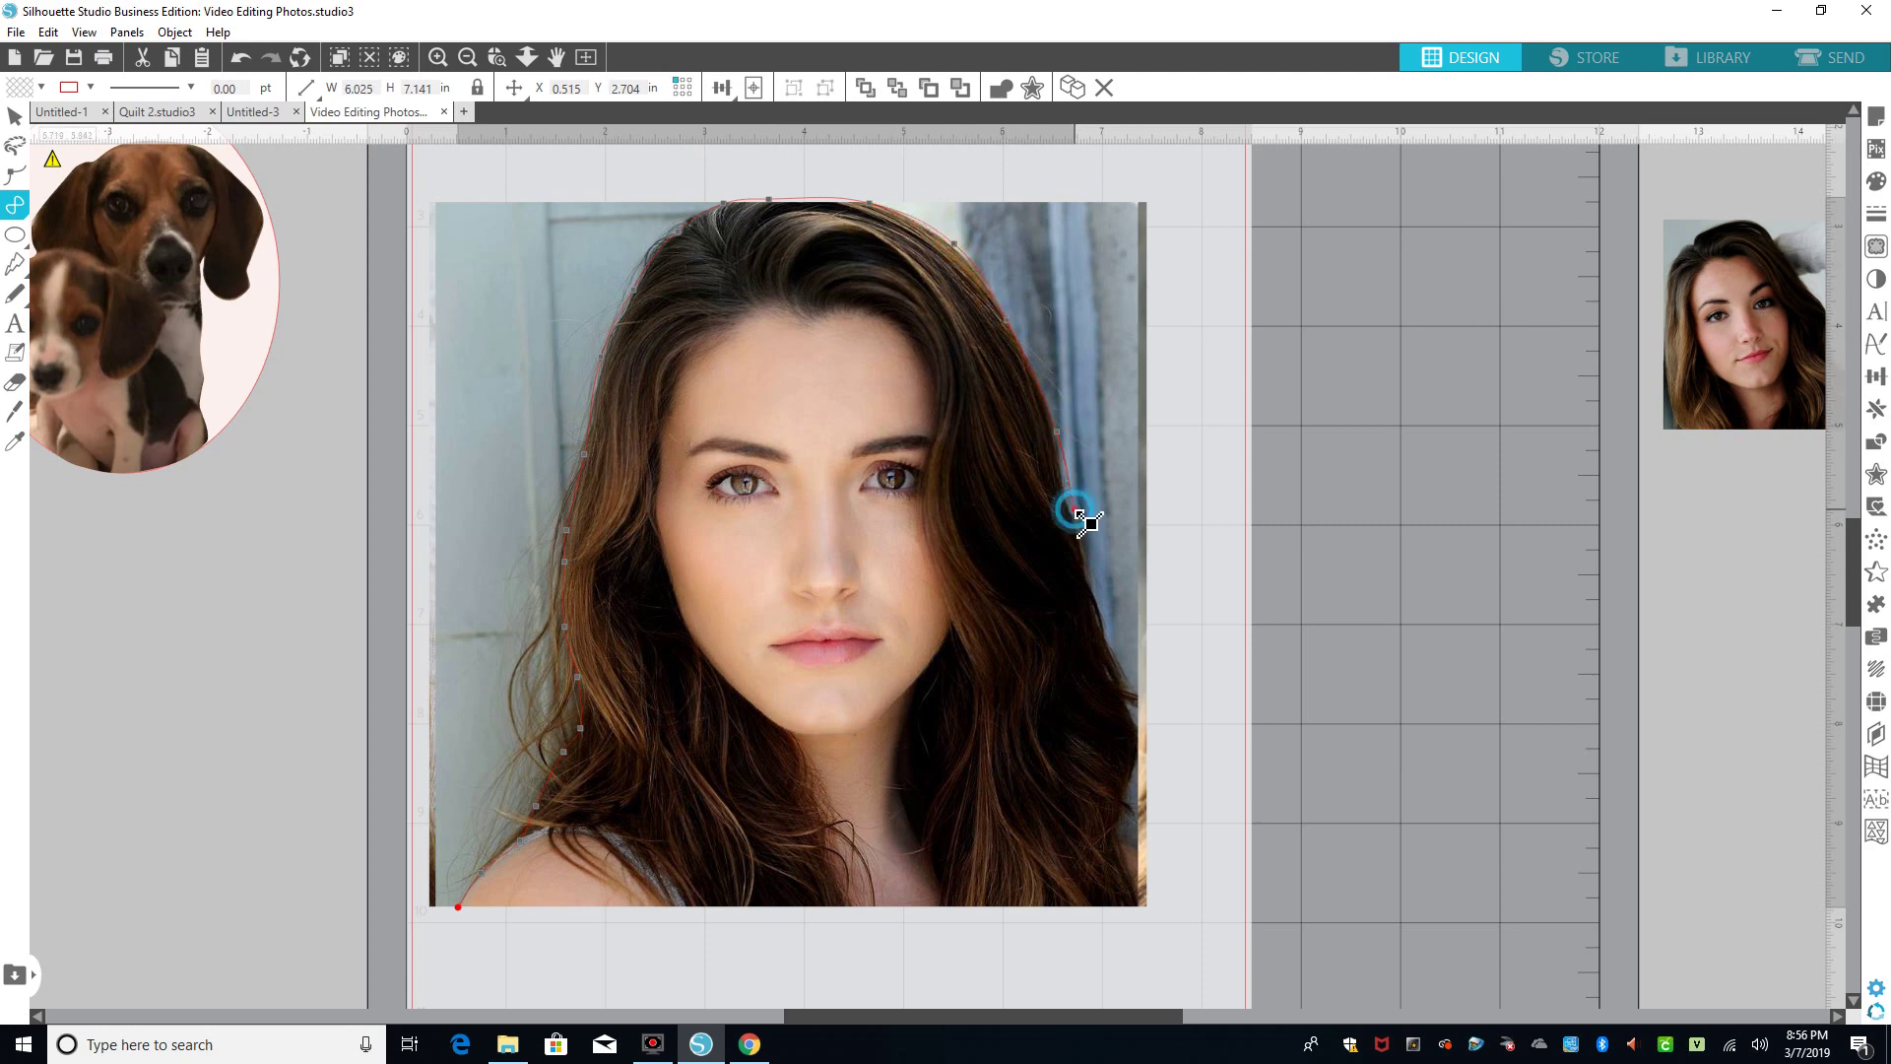
left_click(1086, 567)
left_click(1103, 622)
left_click(1116, 658)
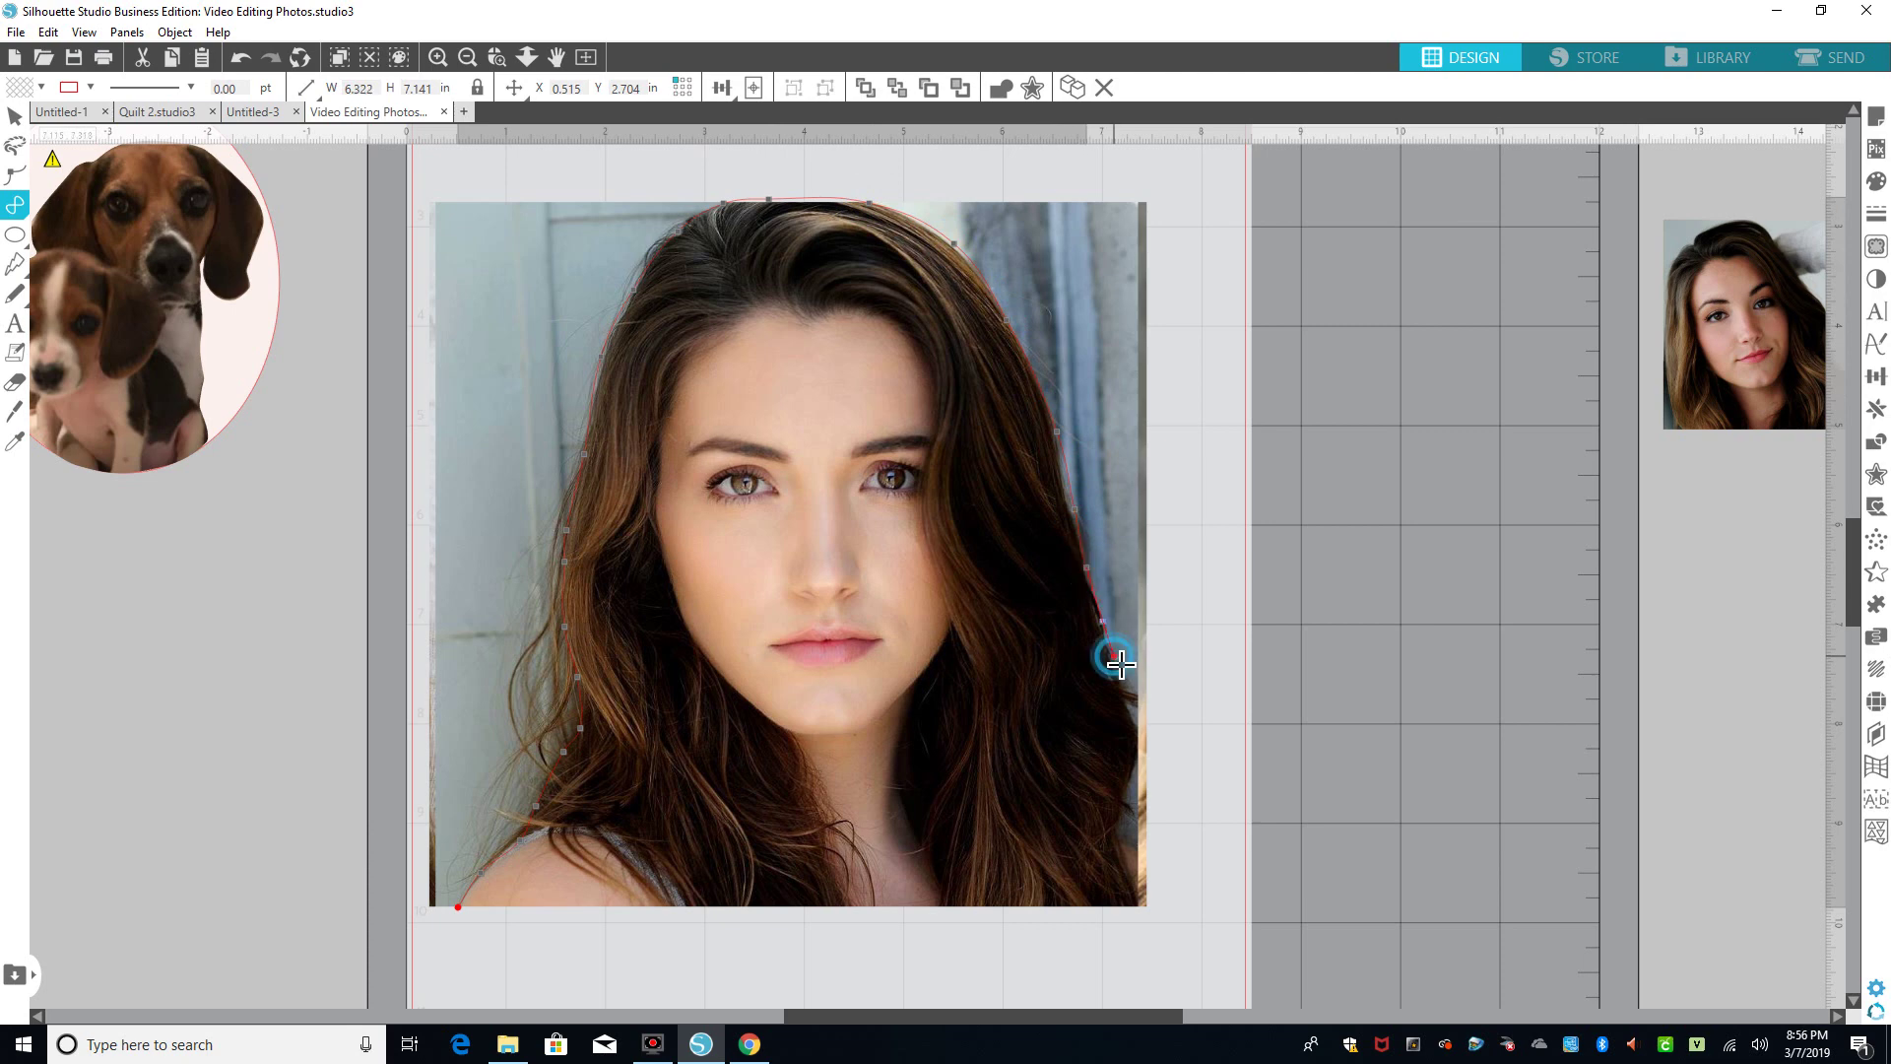
left_click(1129, 698)
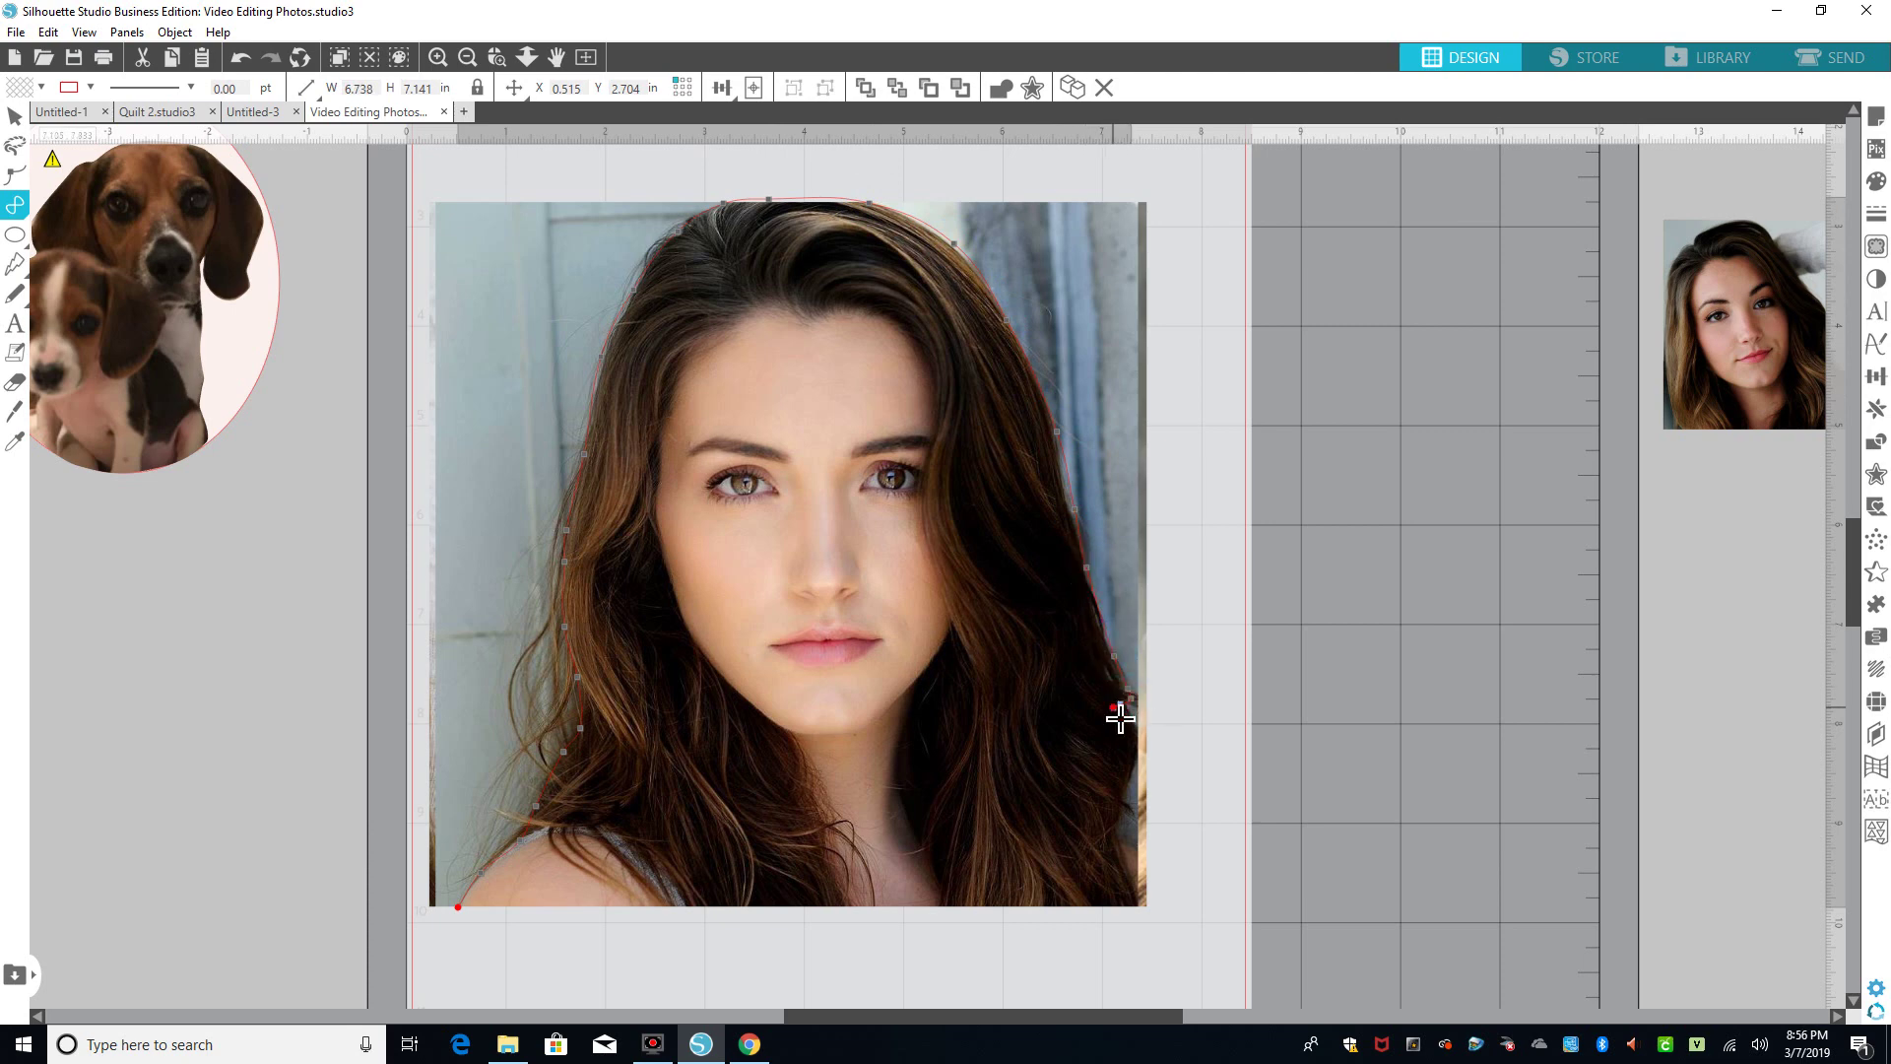
left_click(1133, 734)
left_click(1135, 758)
left_click(1131, 777)
left_click(1124, 801)
left_click(1119, 834)
left_click(1125, 846)
left_click(1126, 858)
left_click(1134, 884)
left_click(1140, 905)
left_click(459, 915)
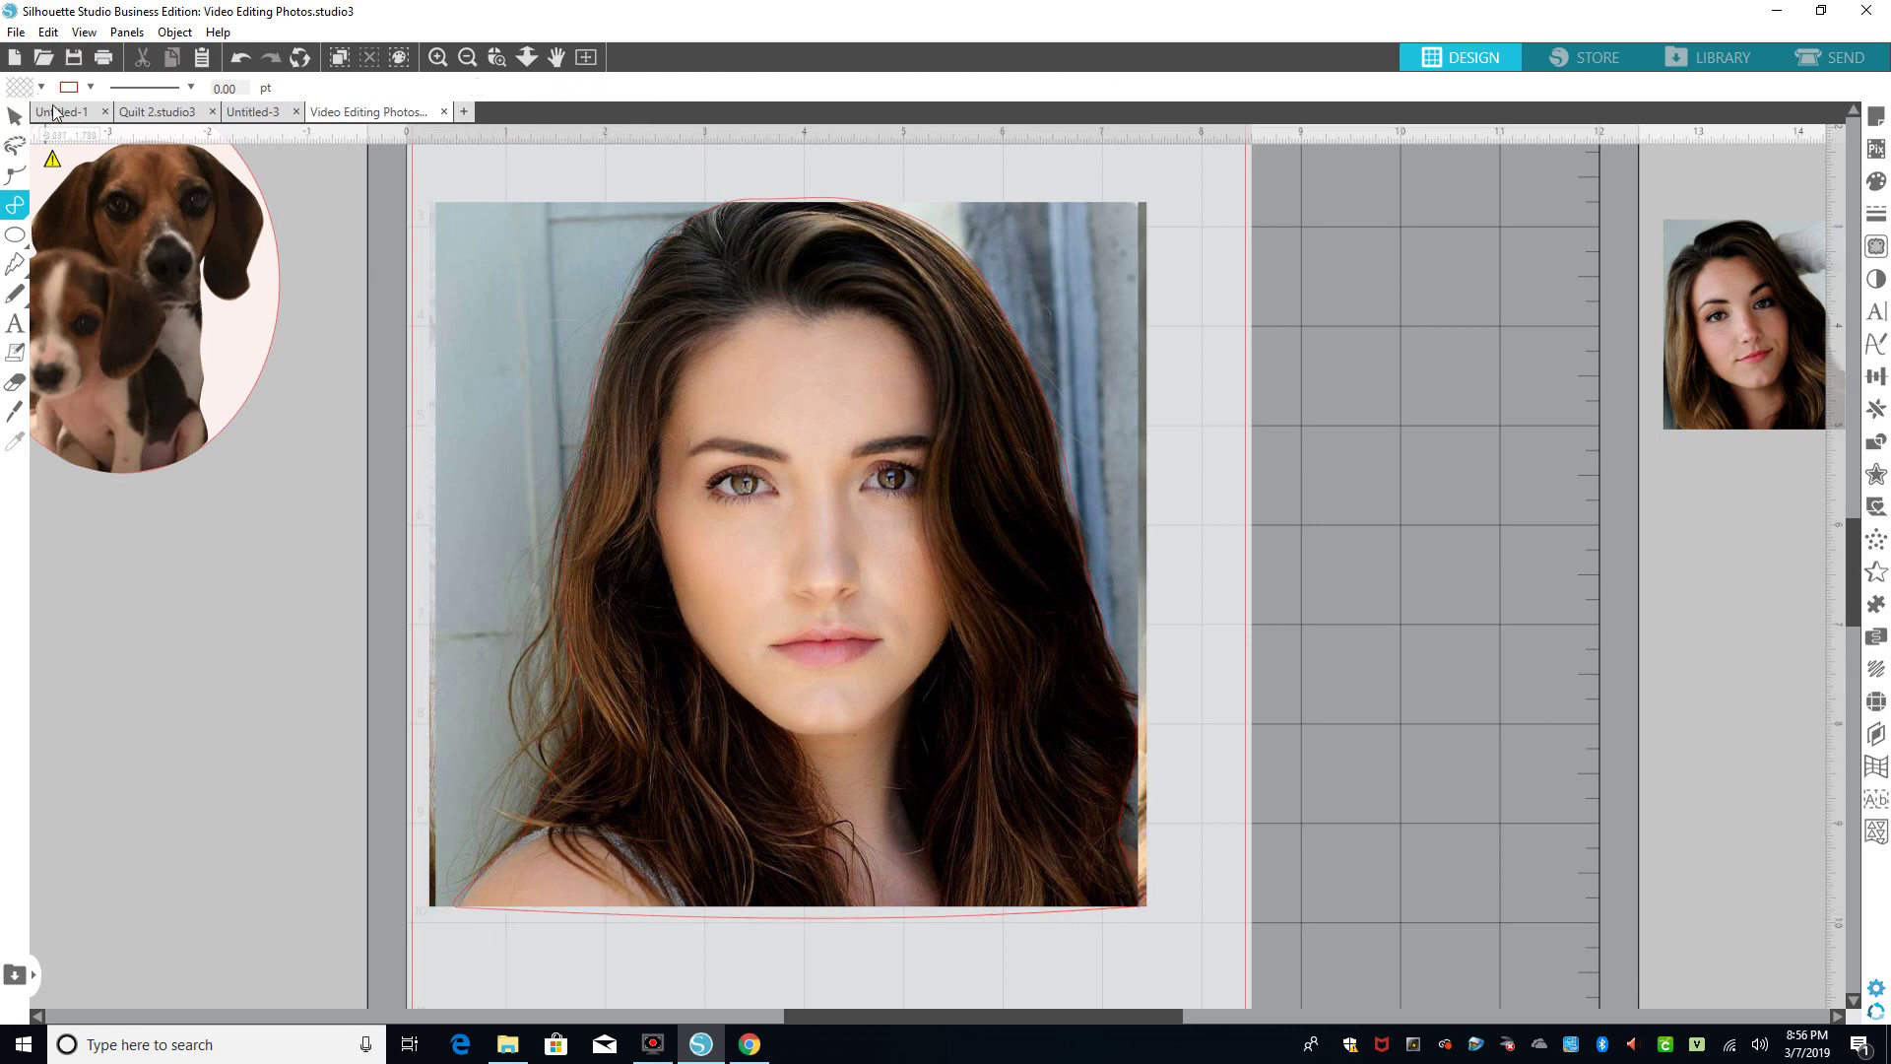
In Edit Points, flatten the outline's bottom edge along the photo's bottom
left_click(15, 175)
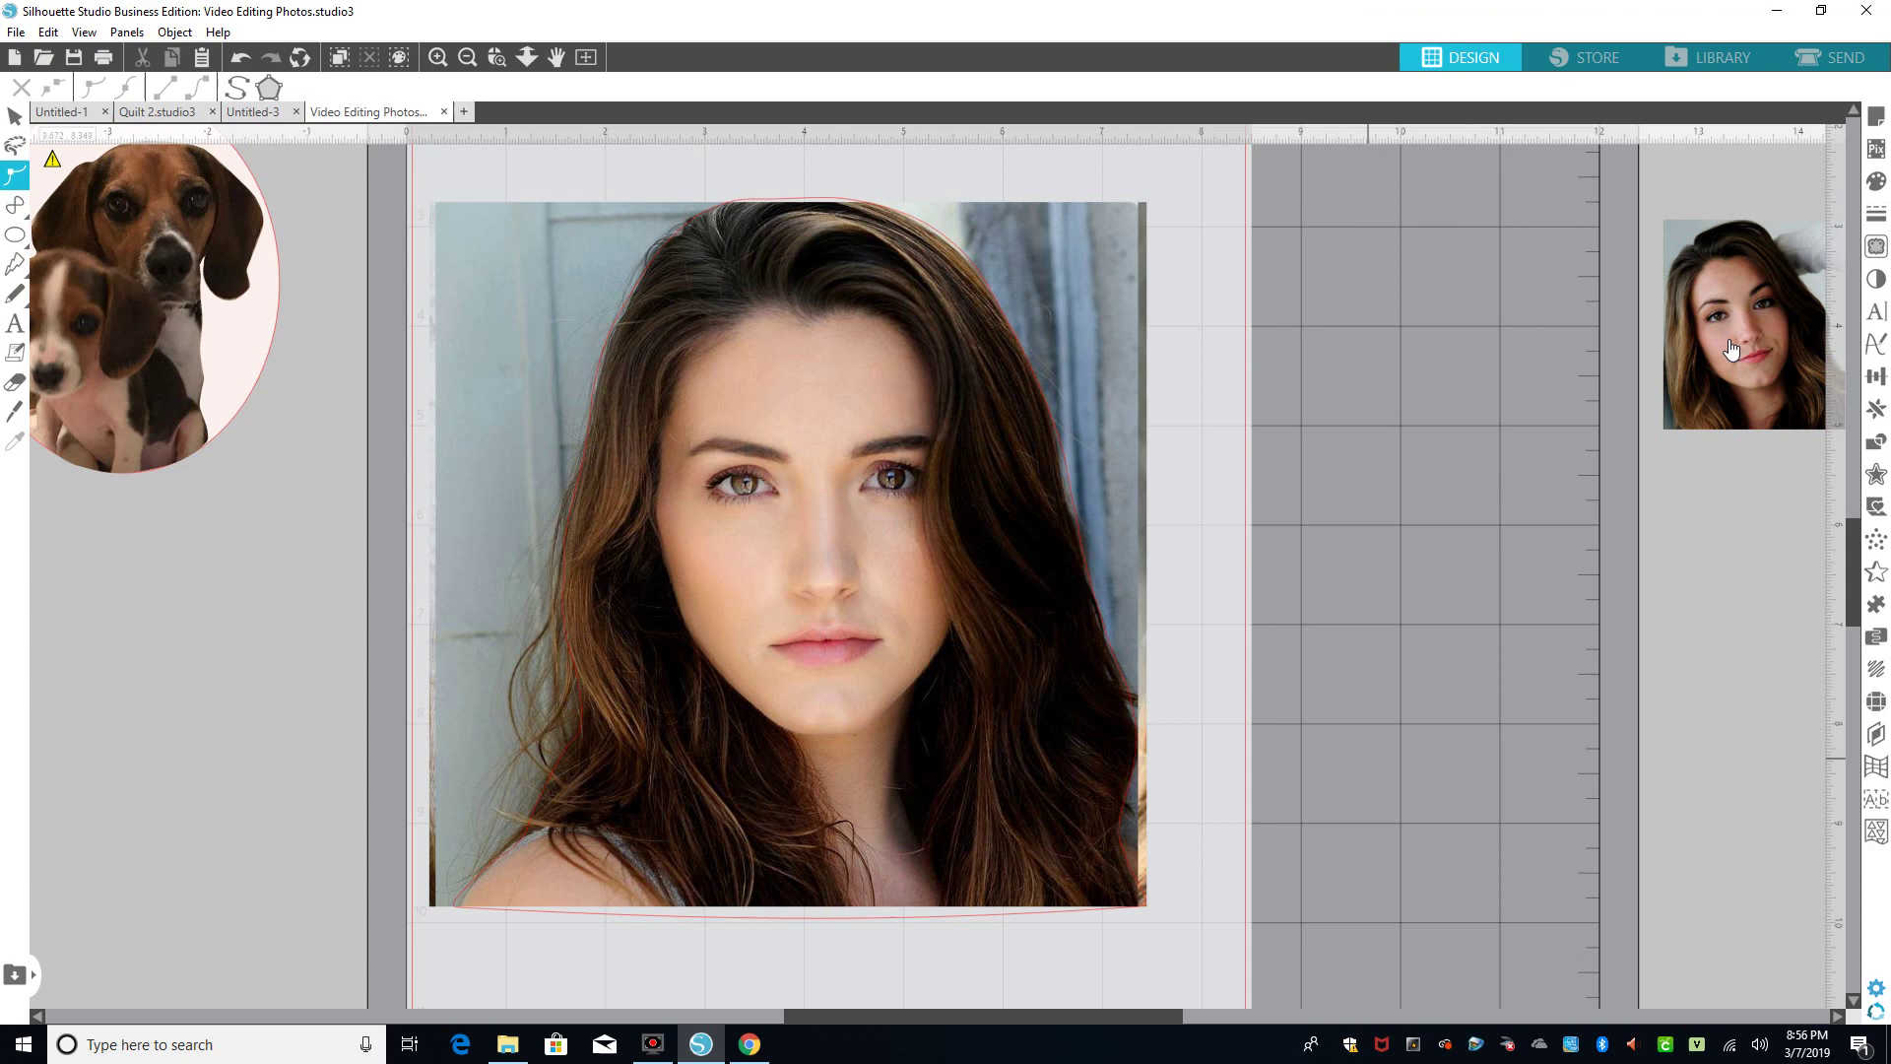
left_click(562, 754)
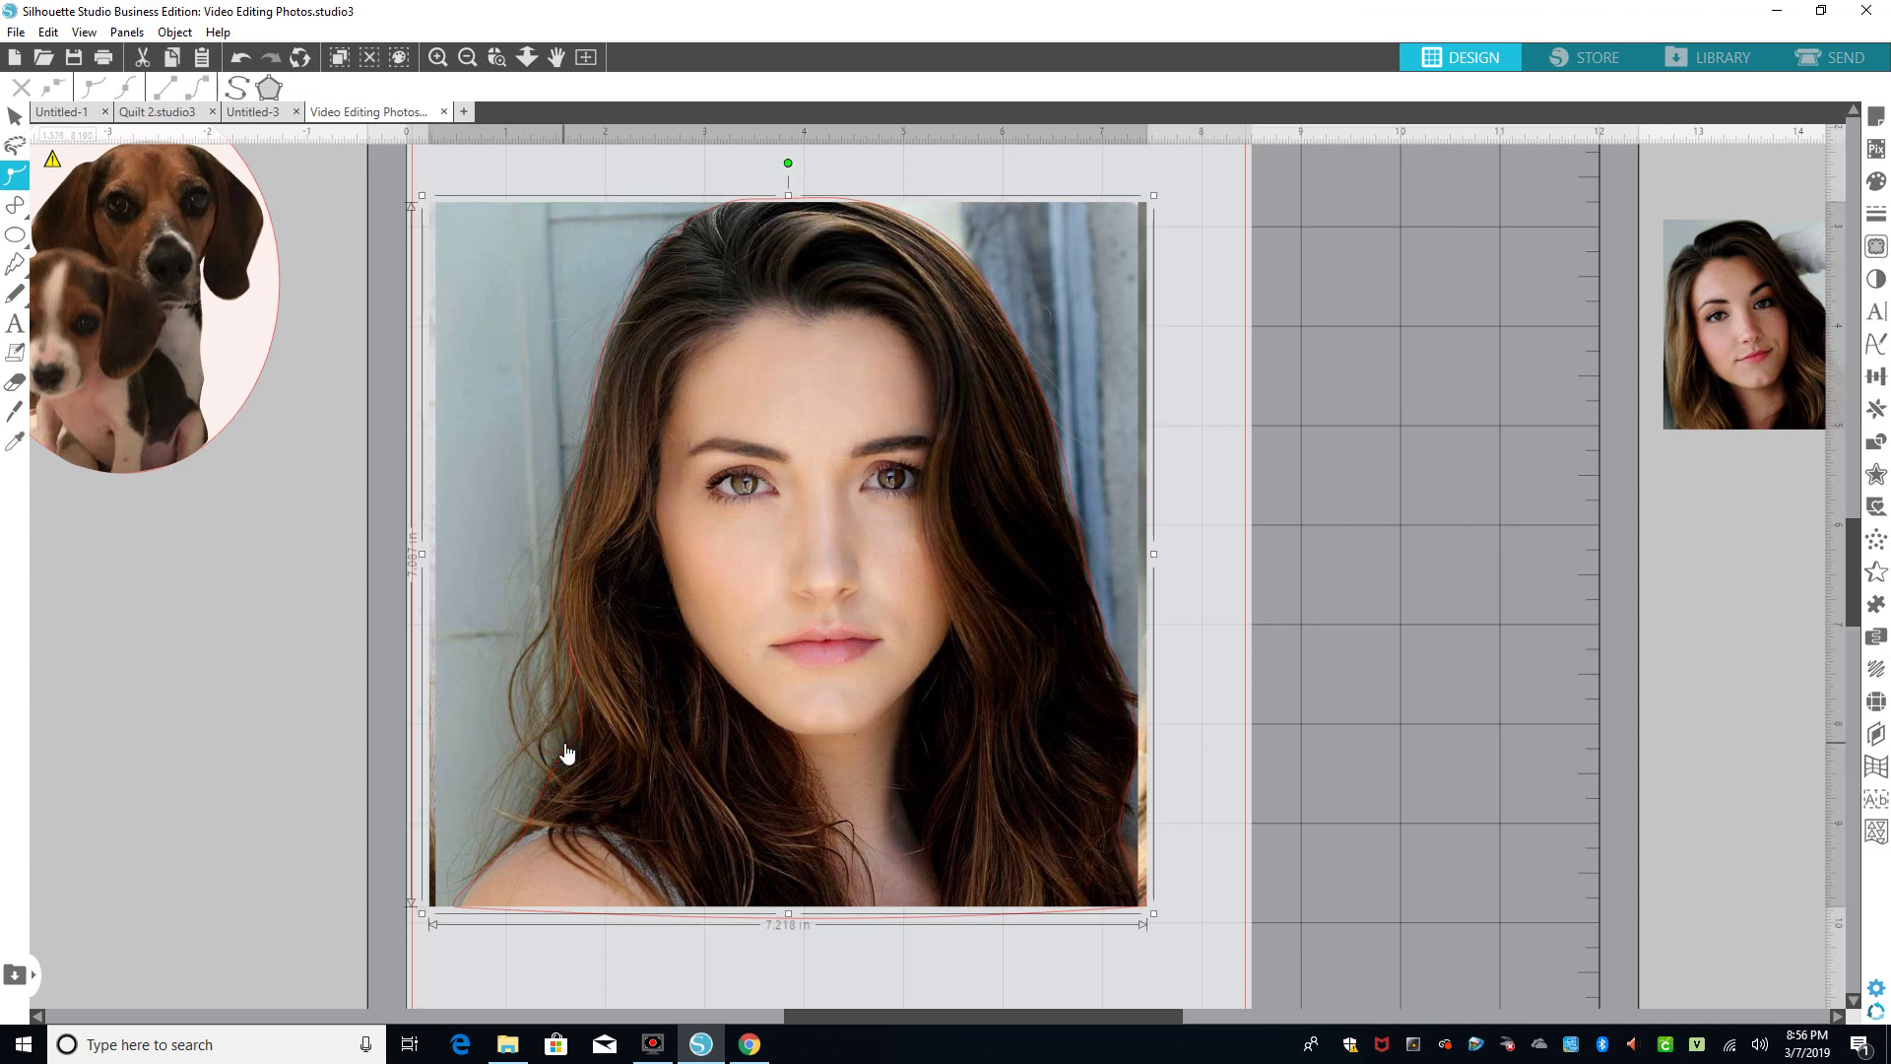
left_click(576, 752)
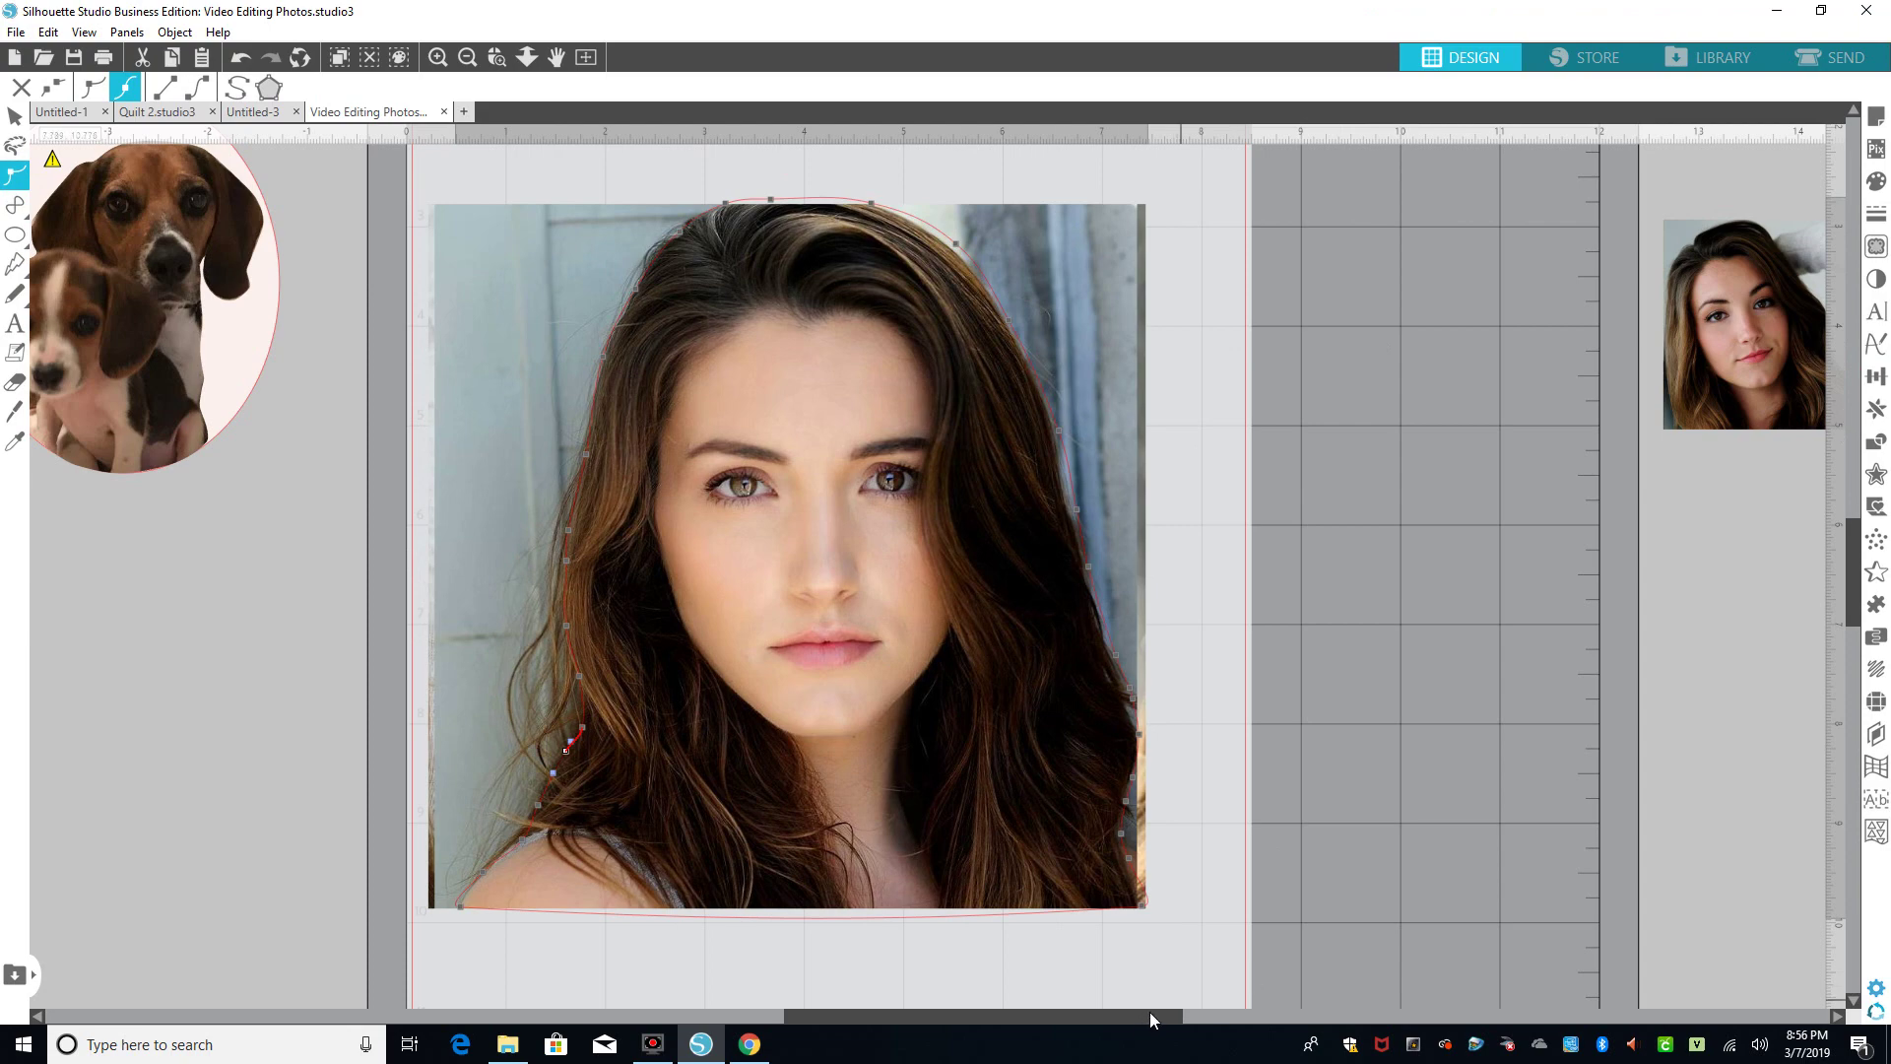
mouse_move(1149, 1013)
left_mouse_down()
mouse_move(1320, 1013)
mouse_move(1115, 1013)
left_mouse_up()
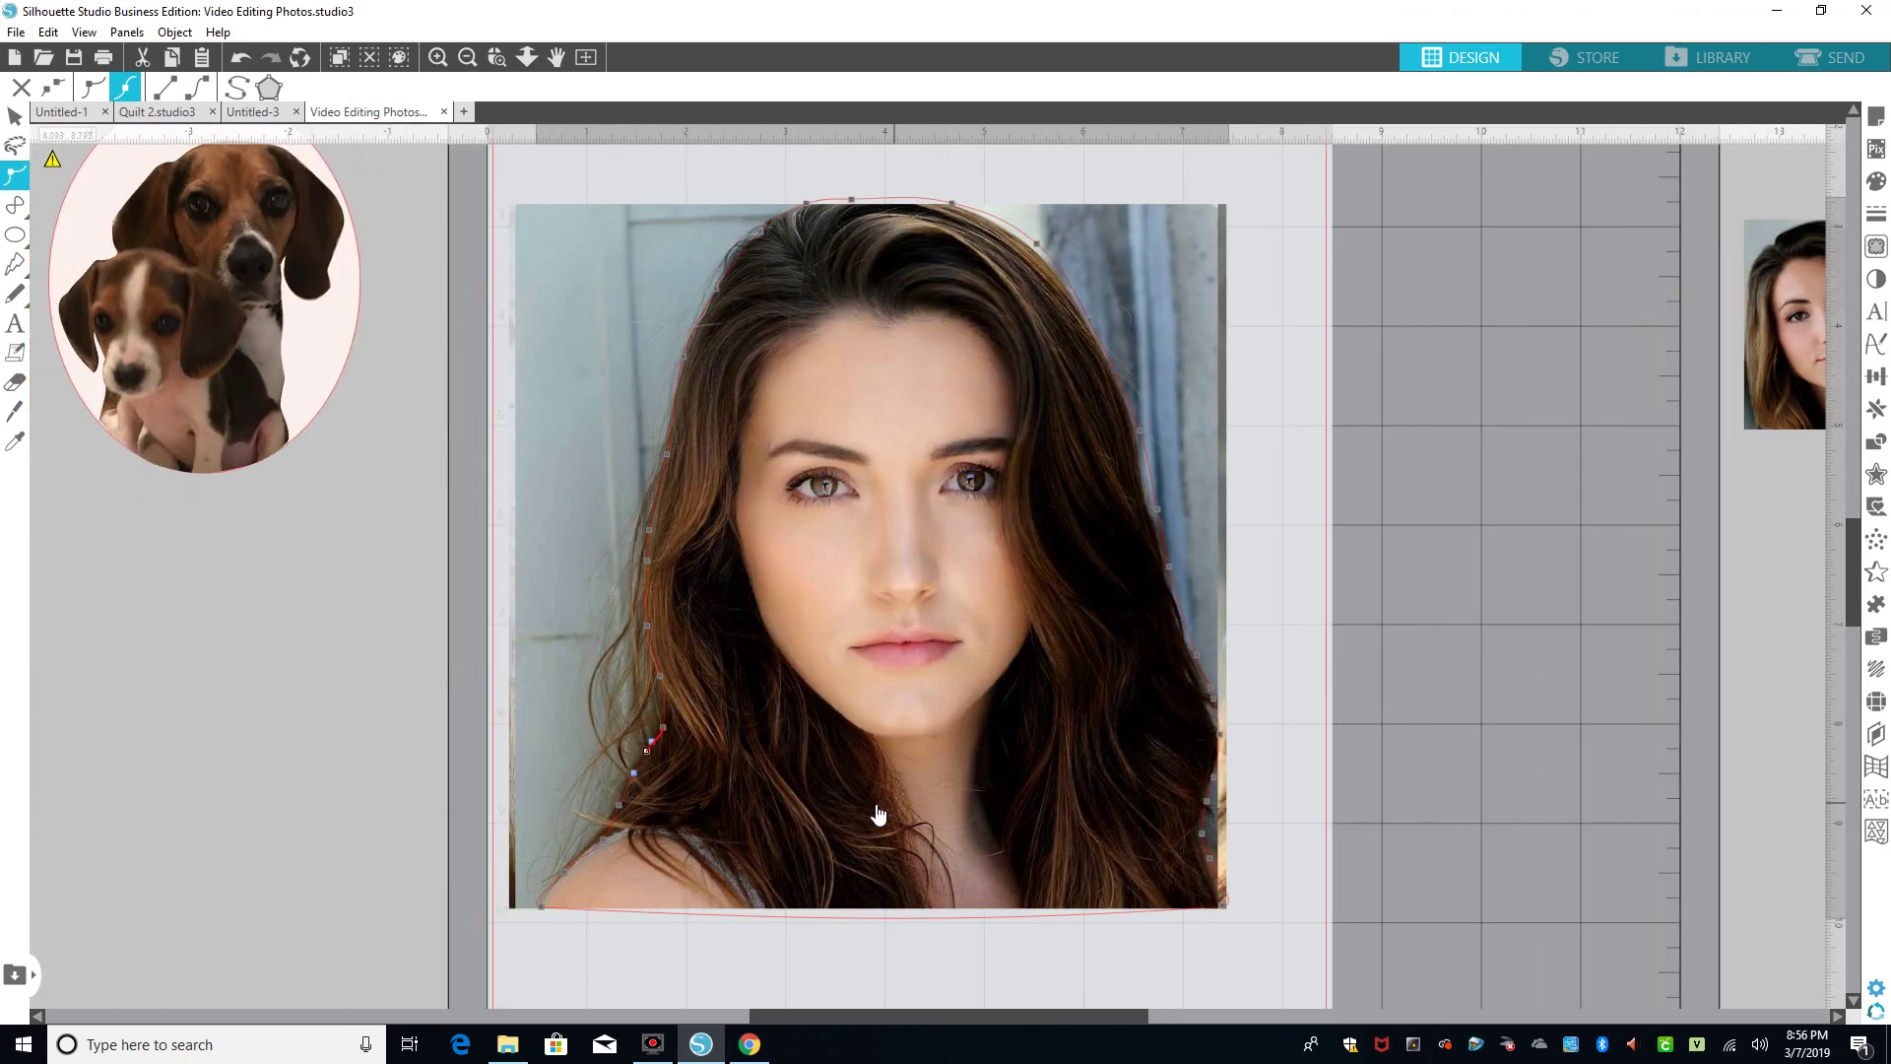
left_click(667, 338)
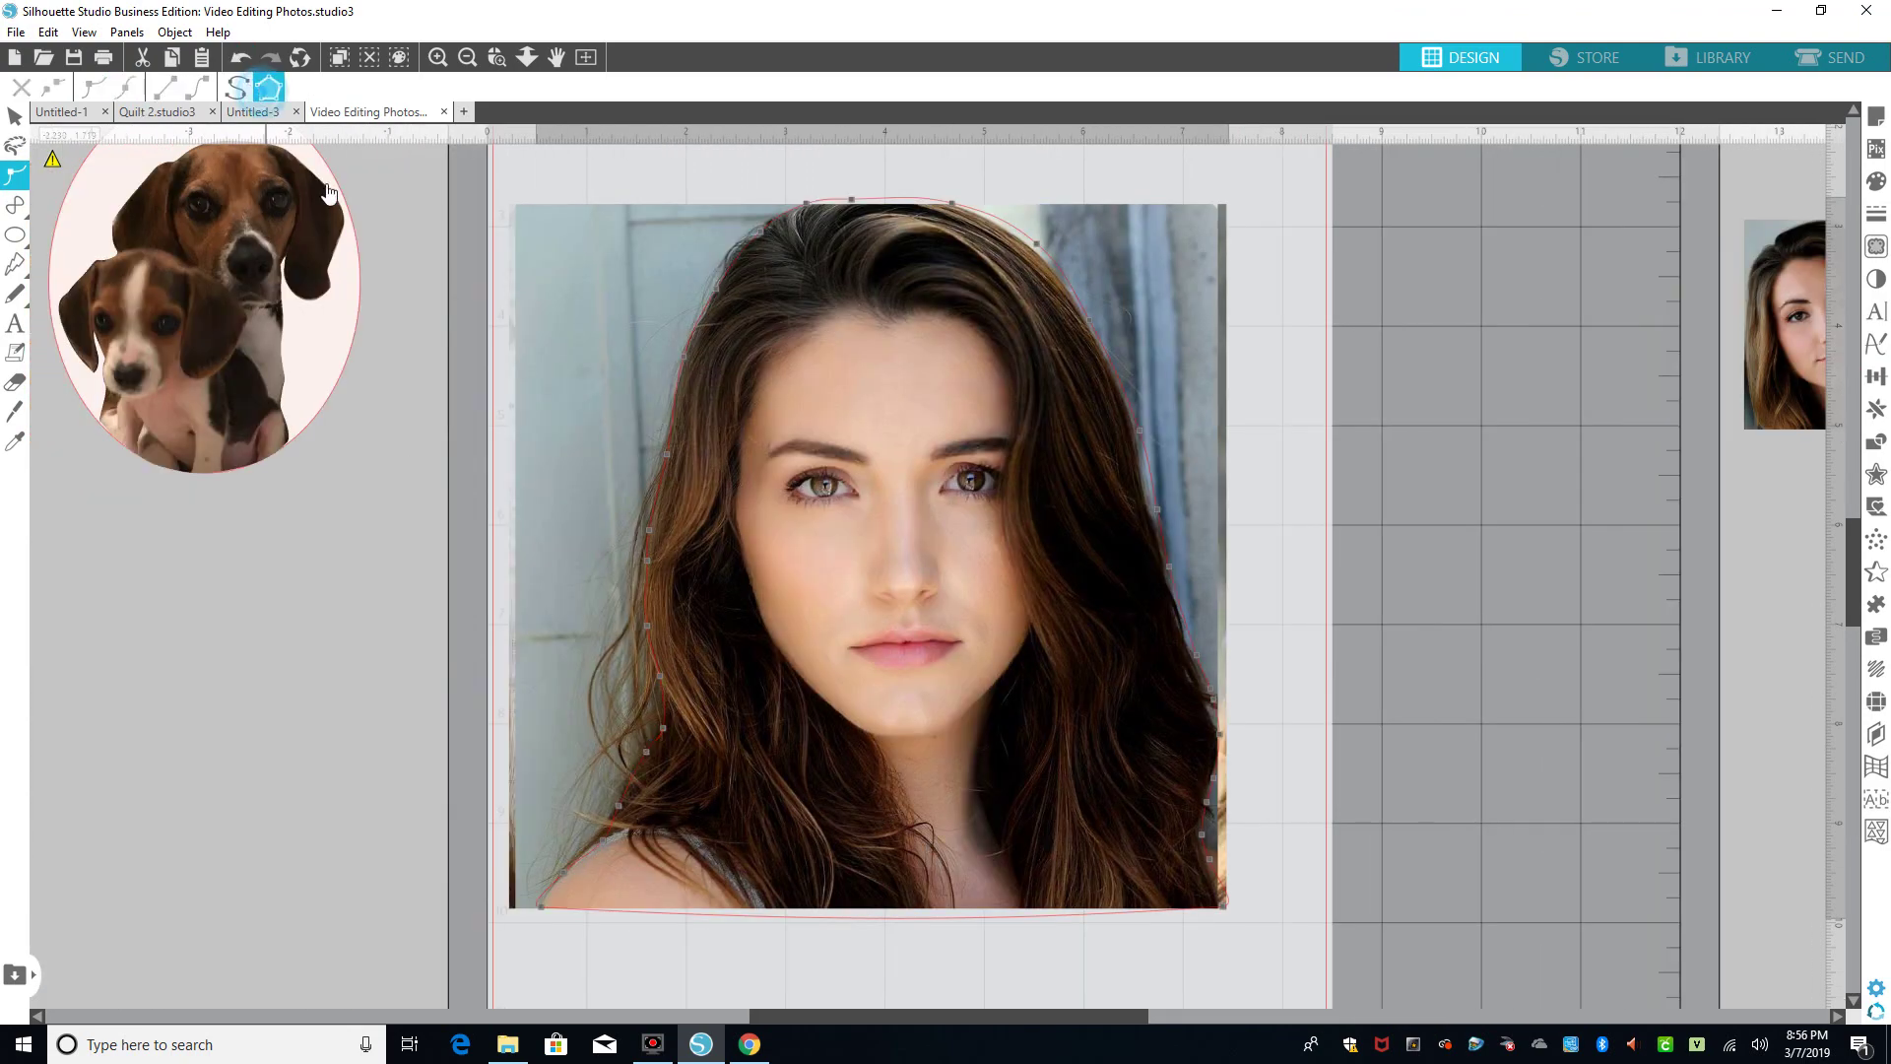
left_click(650, 757)
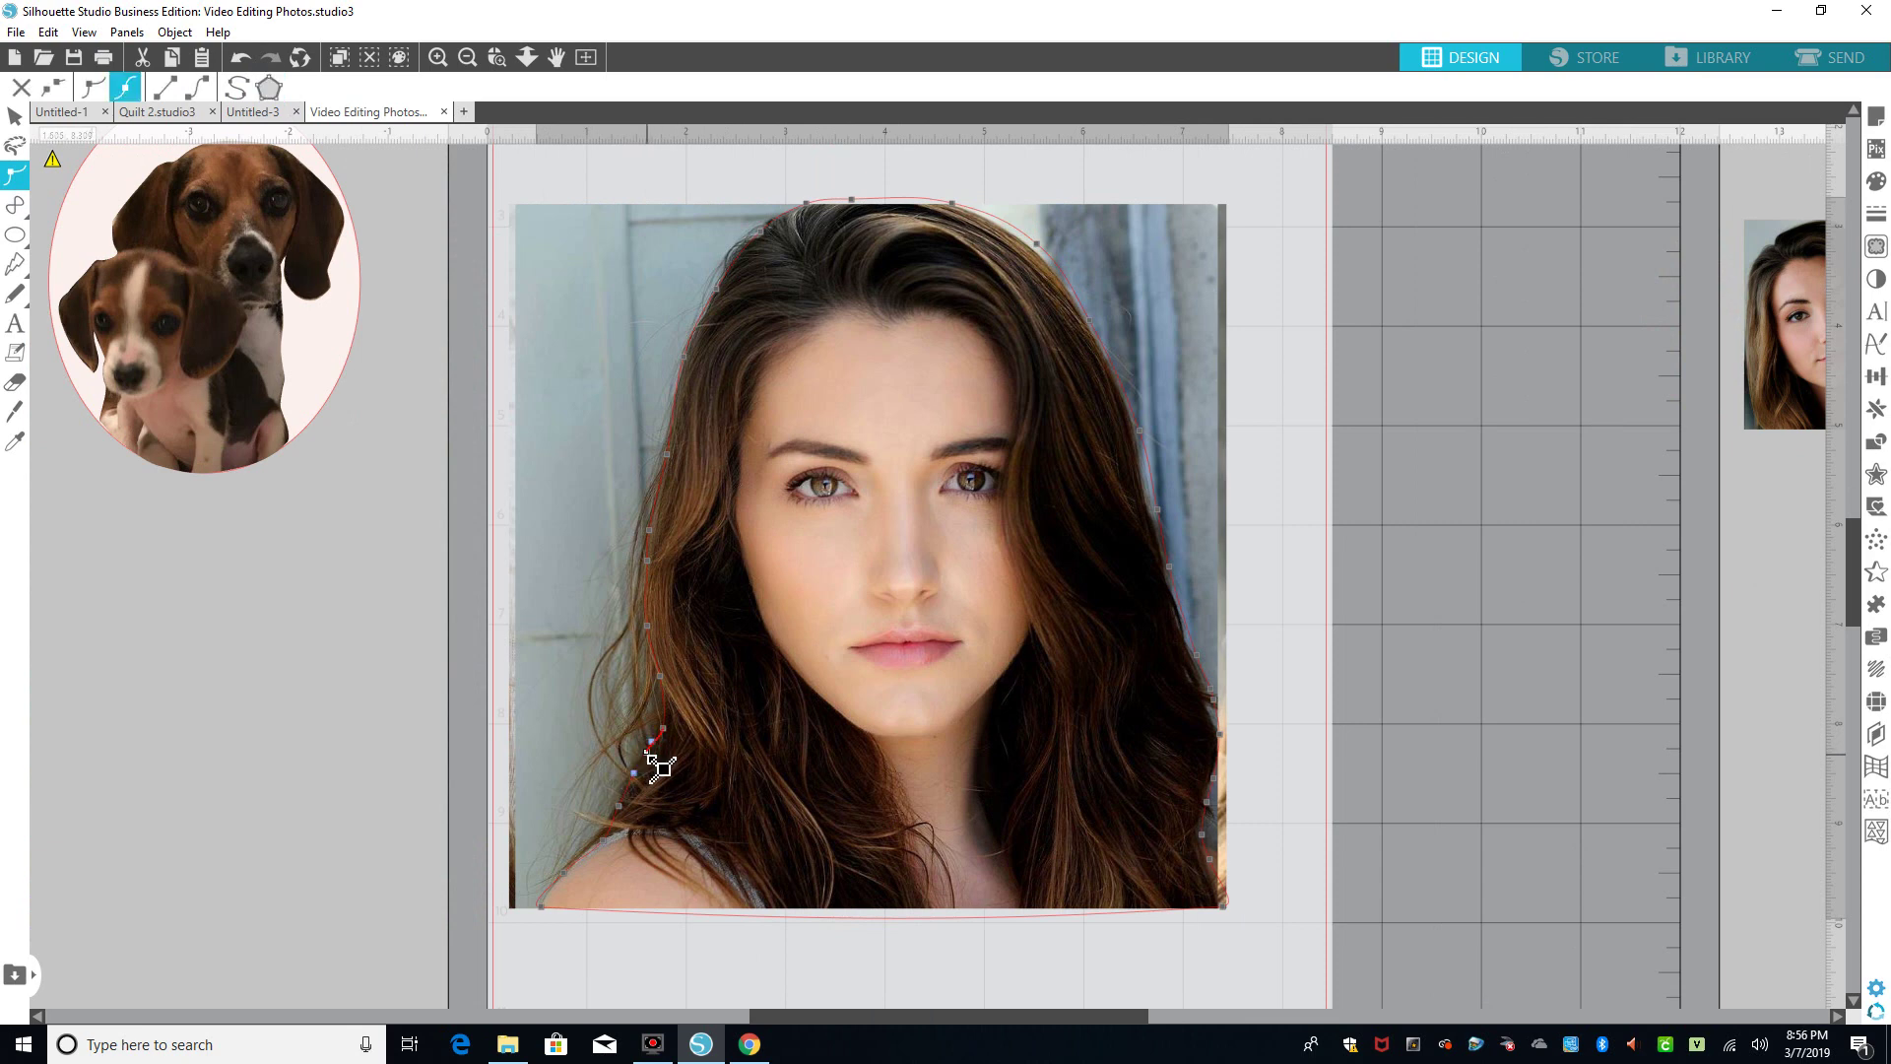
left_click(544, 906)
left_click(1221, 908)
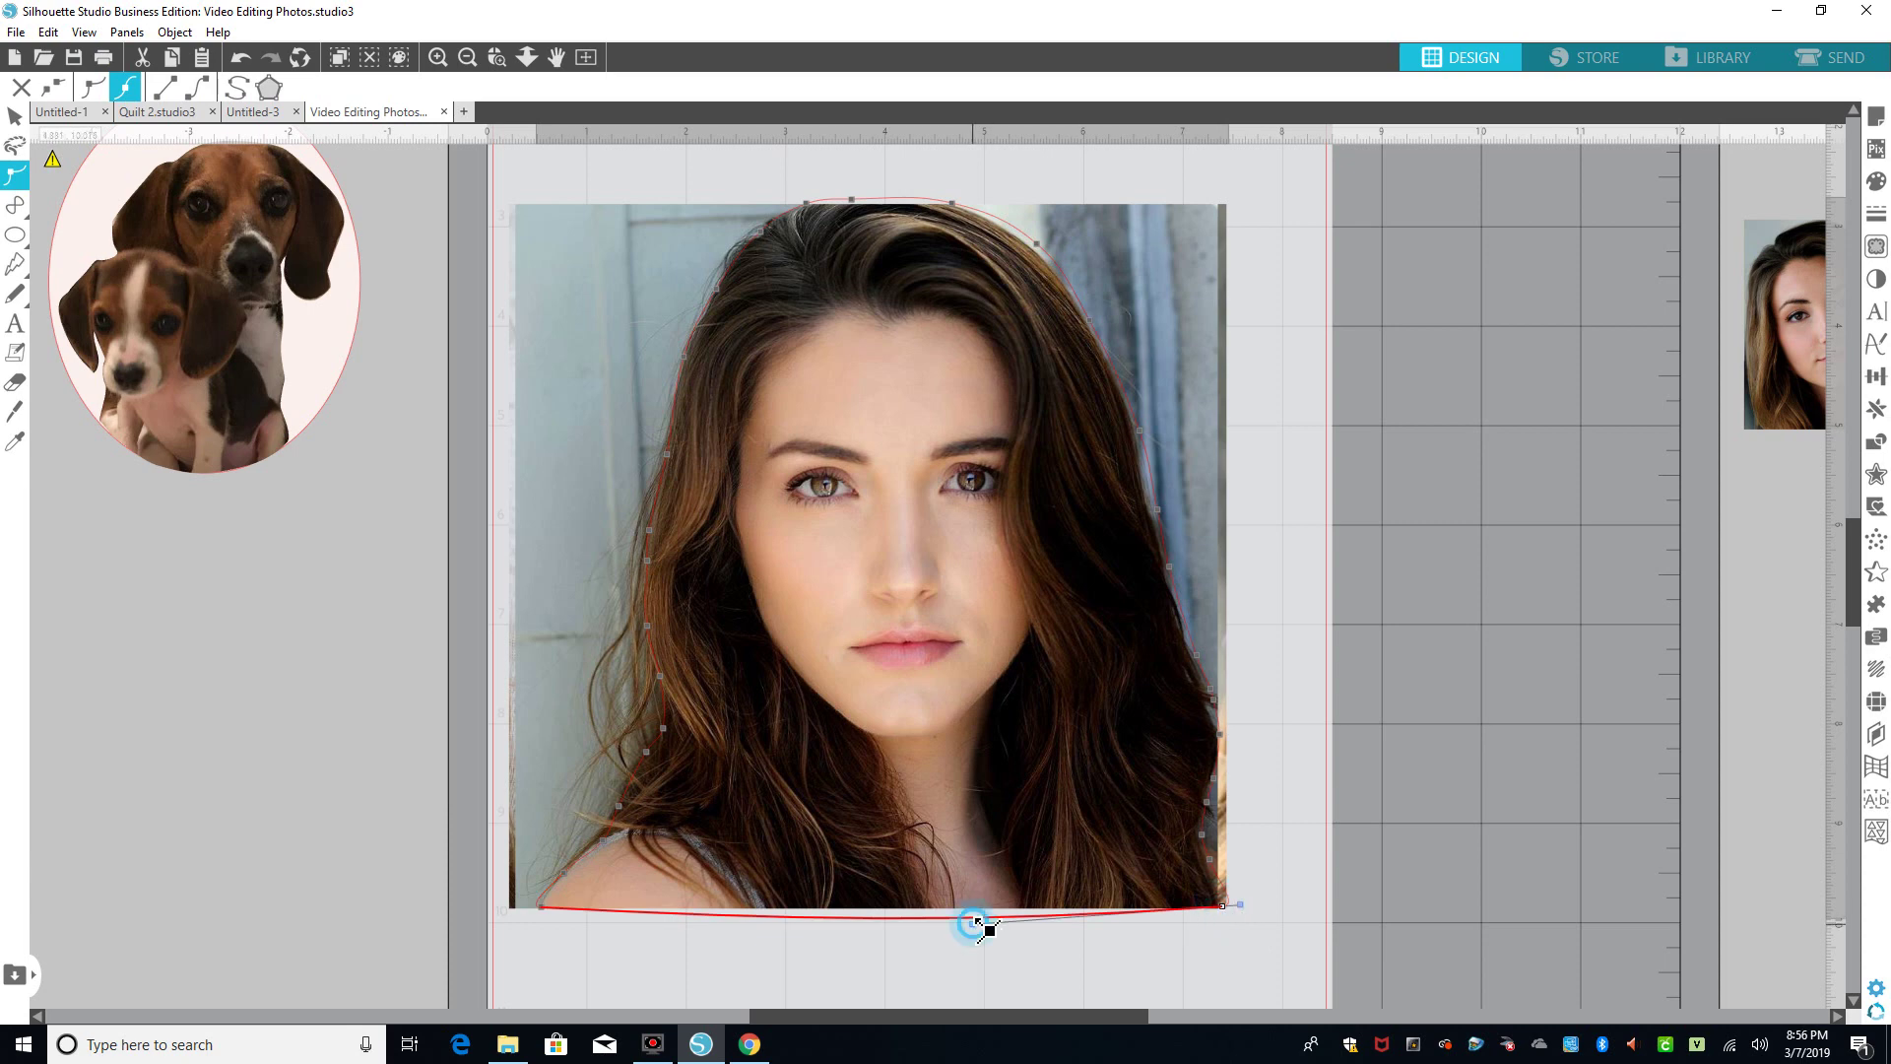
left_click_drag(973, 924, 973, 908)
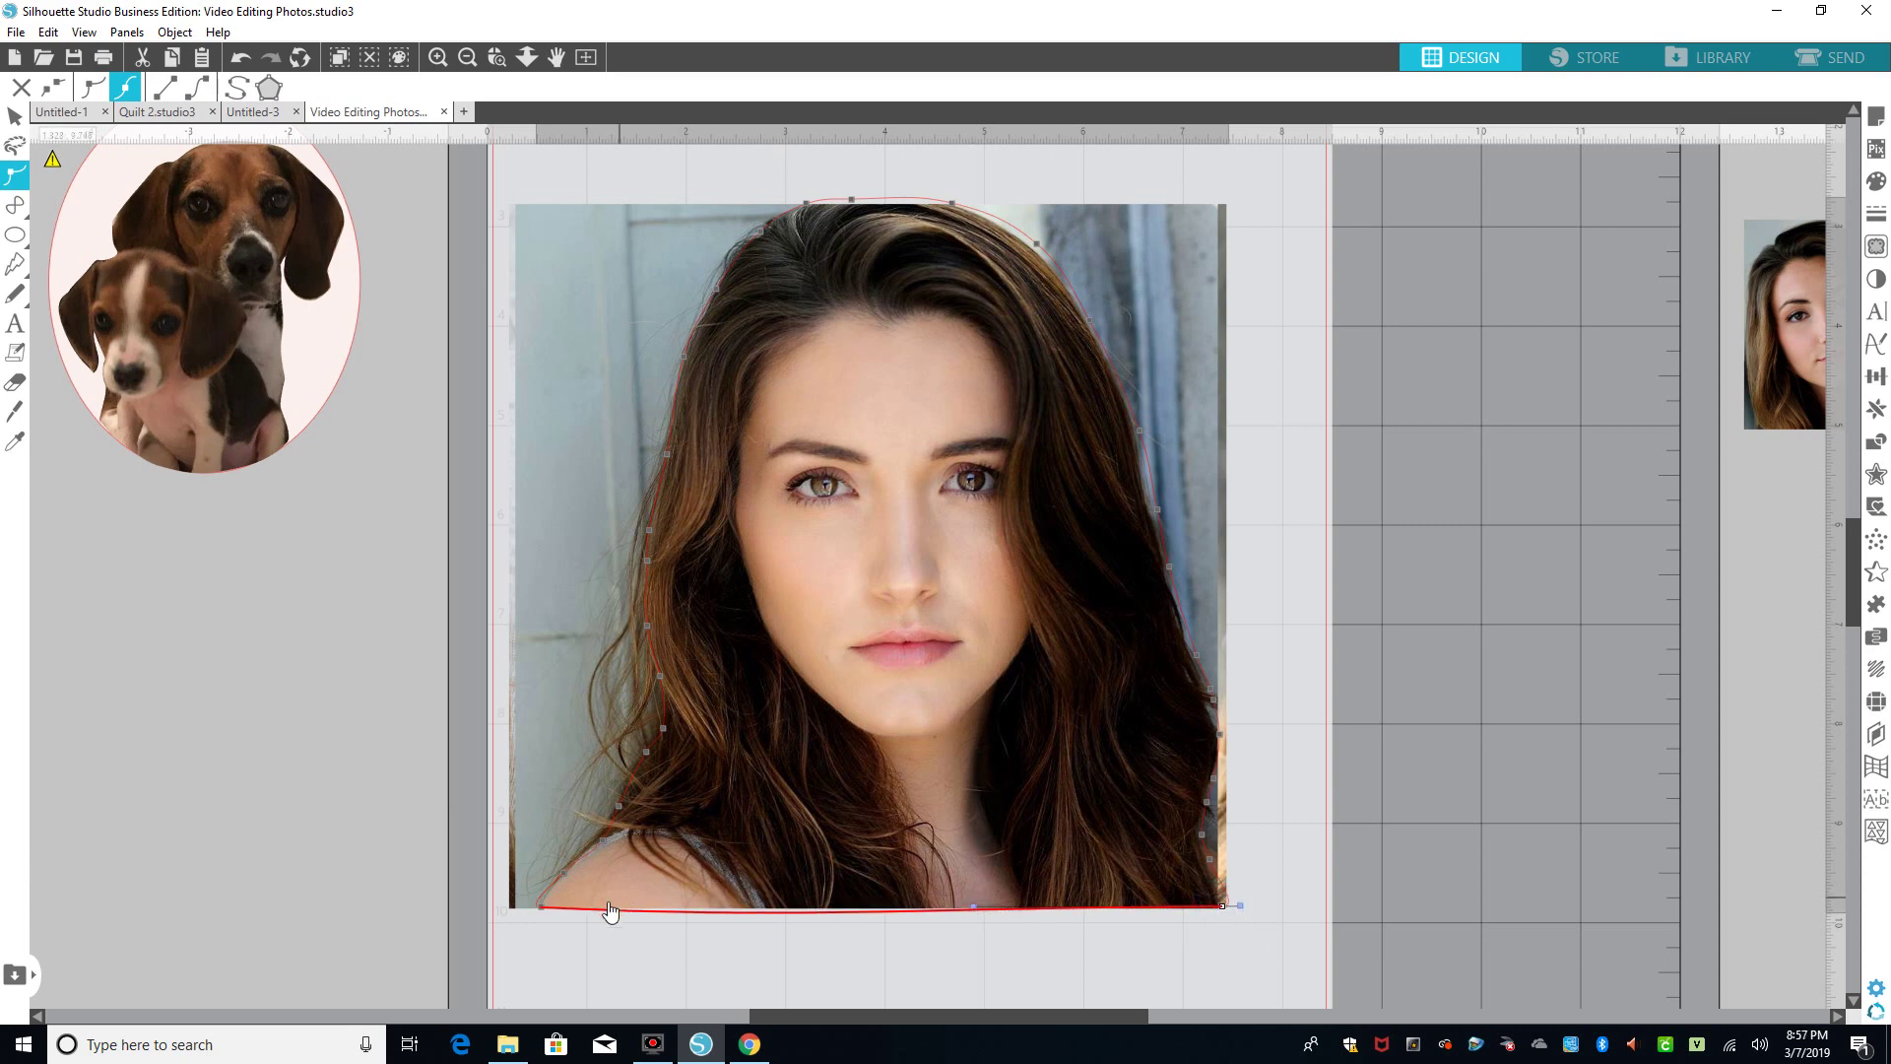
left_click(540, 907)
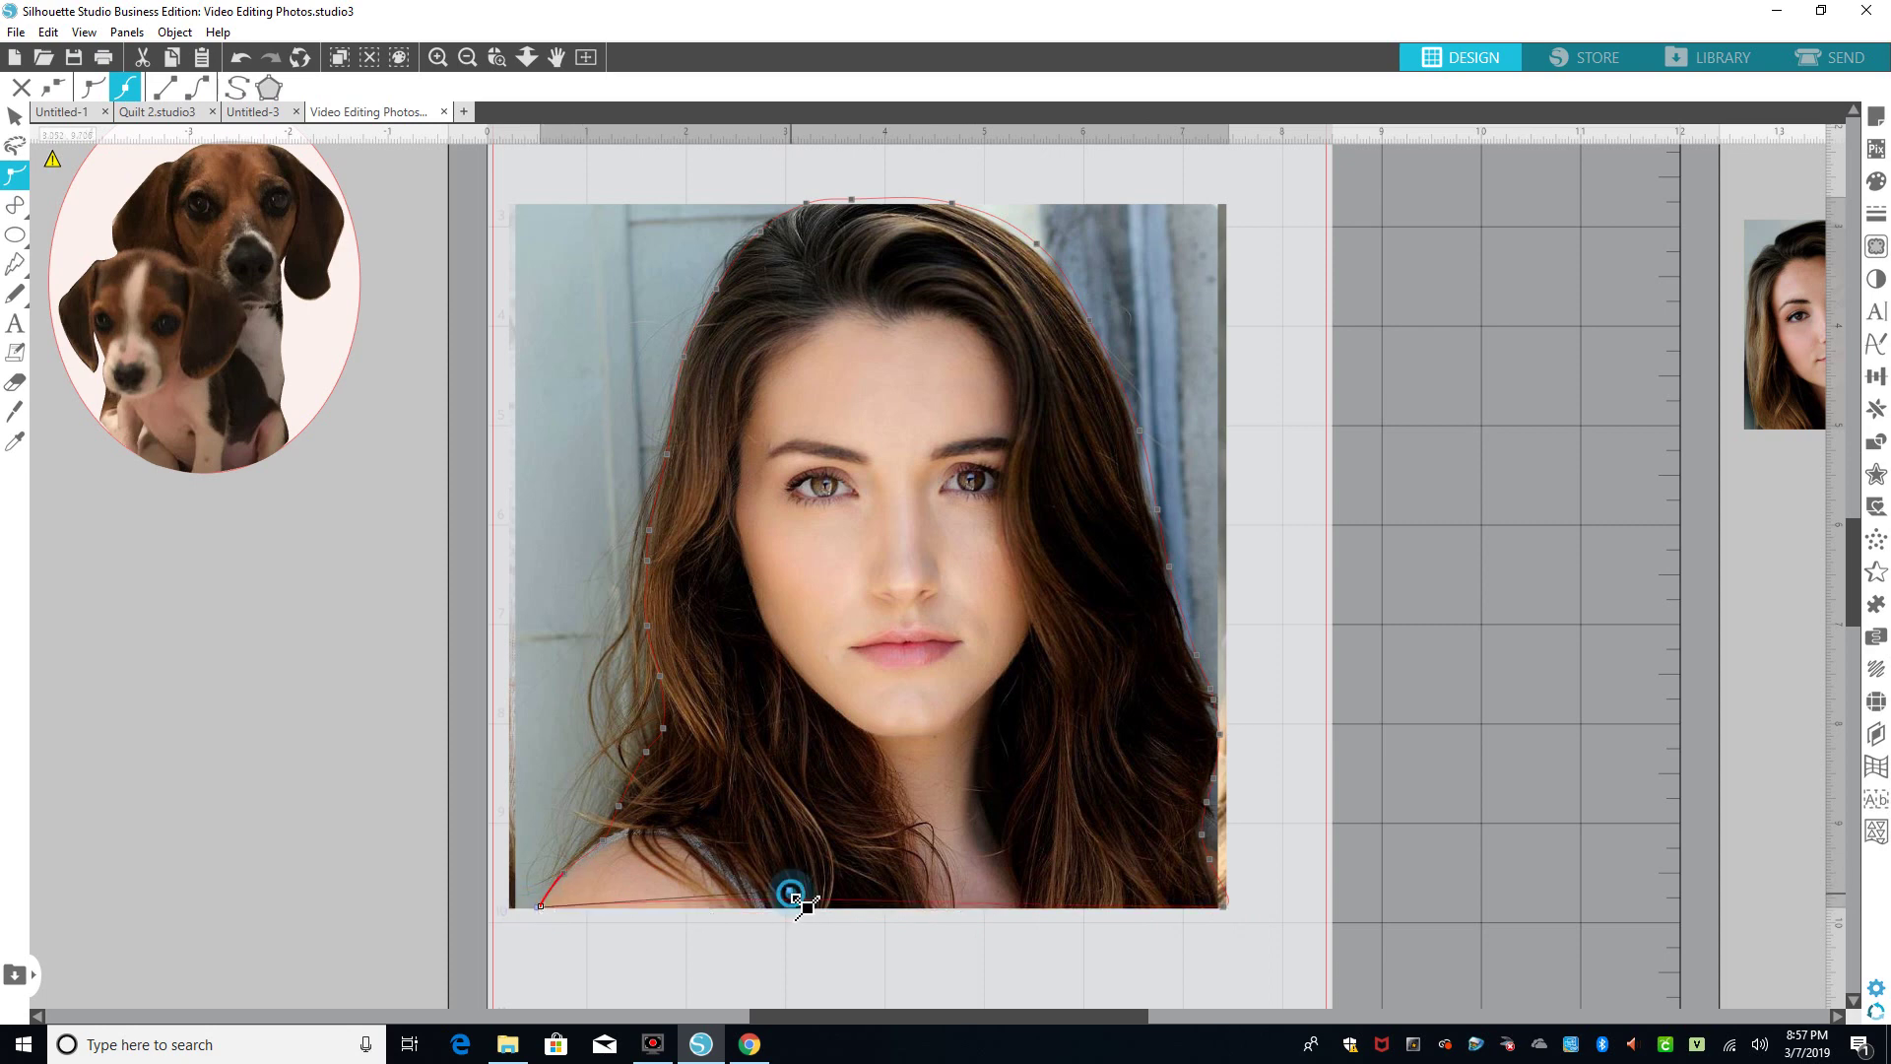
left_click_drag(789, 894, 795, 916)
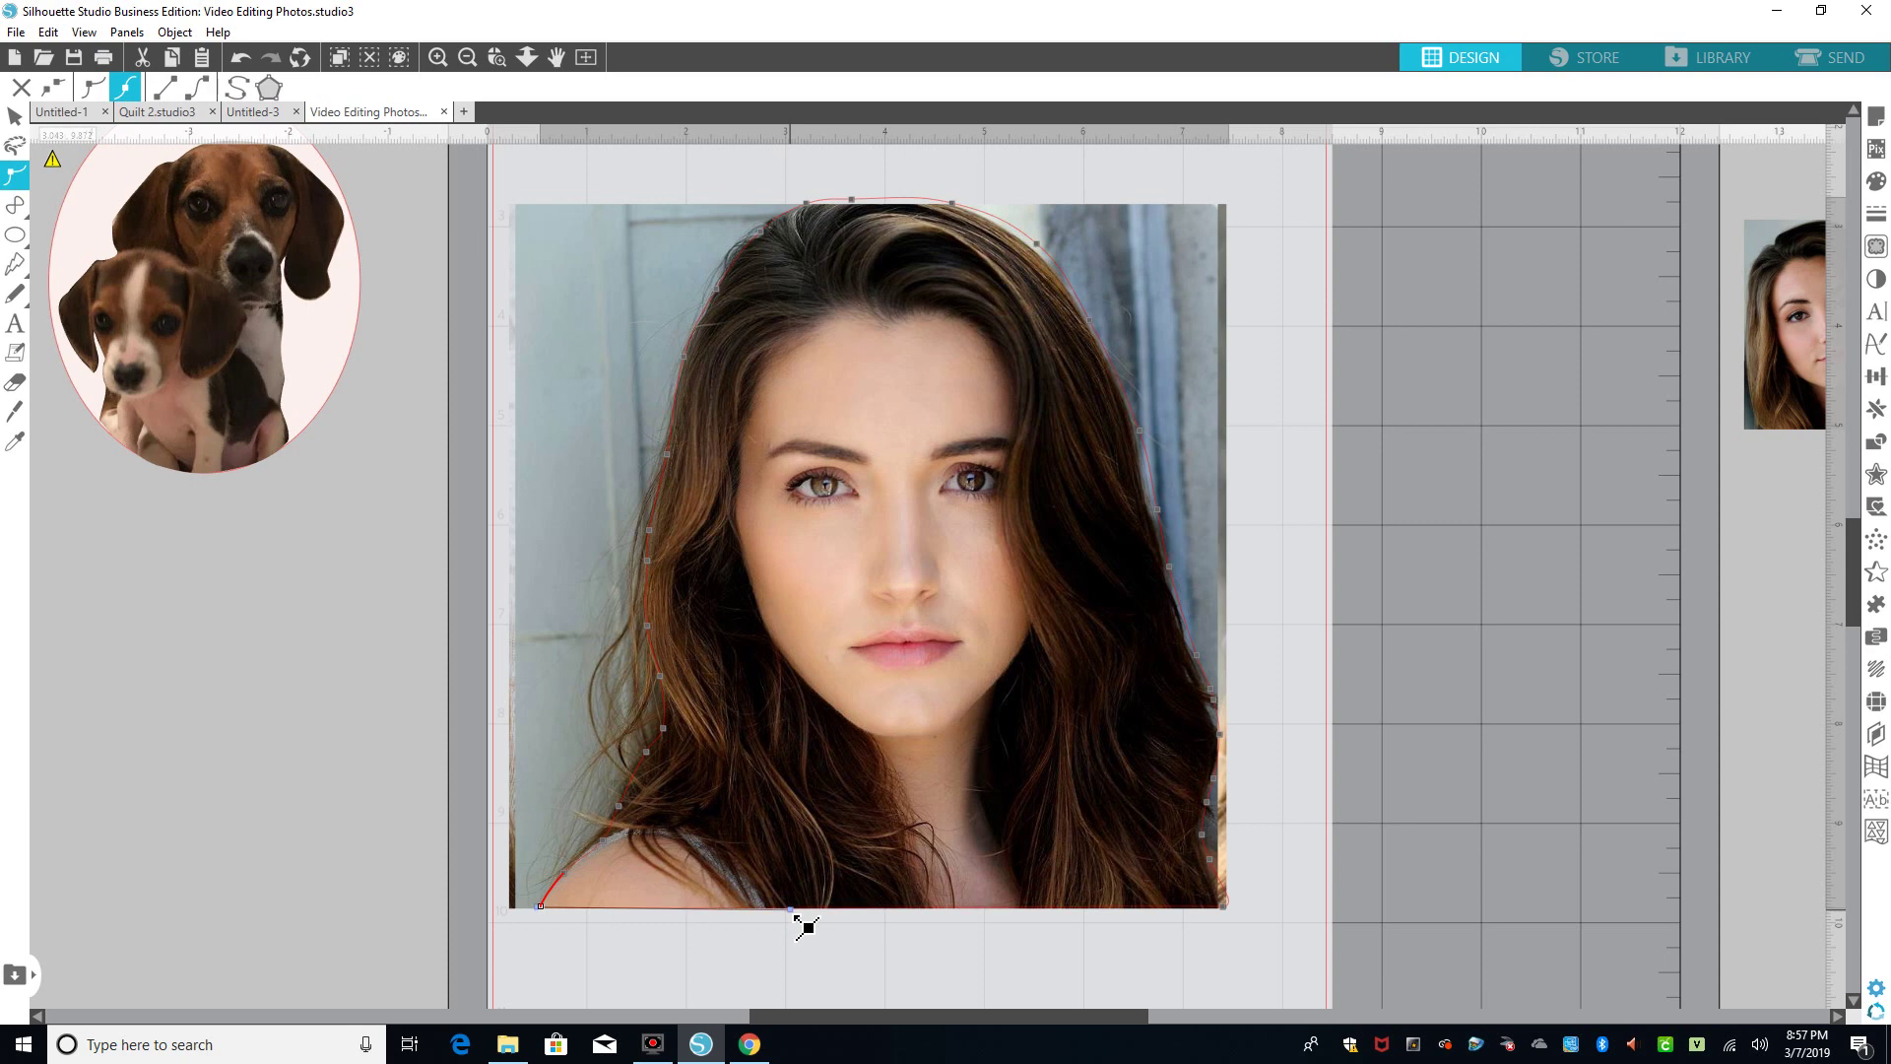
Reshape the outline's segments and curve handles to hug the left hair edge up to the temple
left_click(604, 843)
left_click(650, 775)
left_click(652, 761)
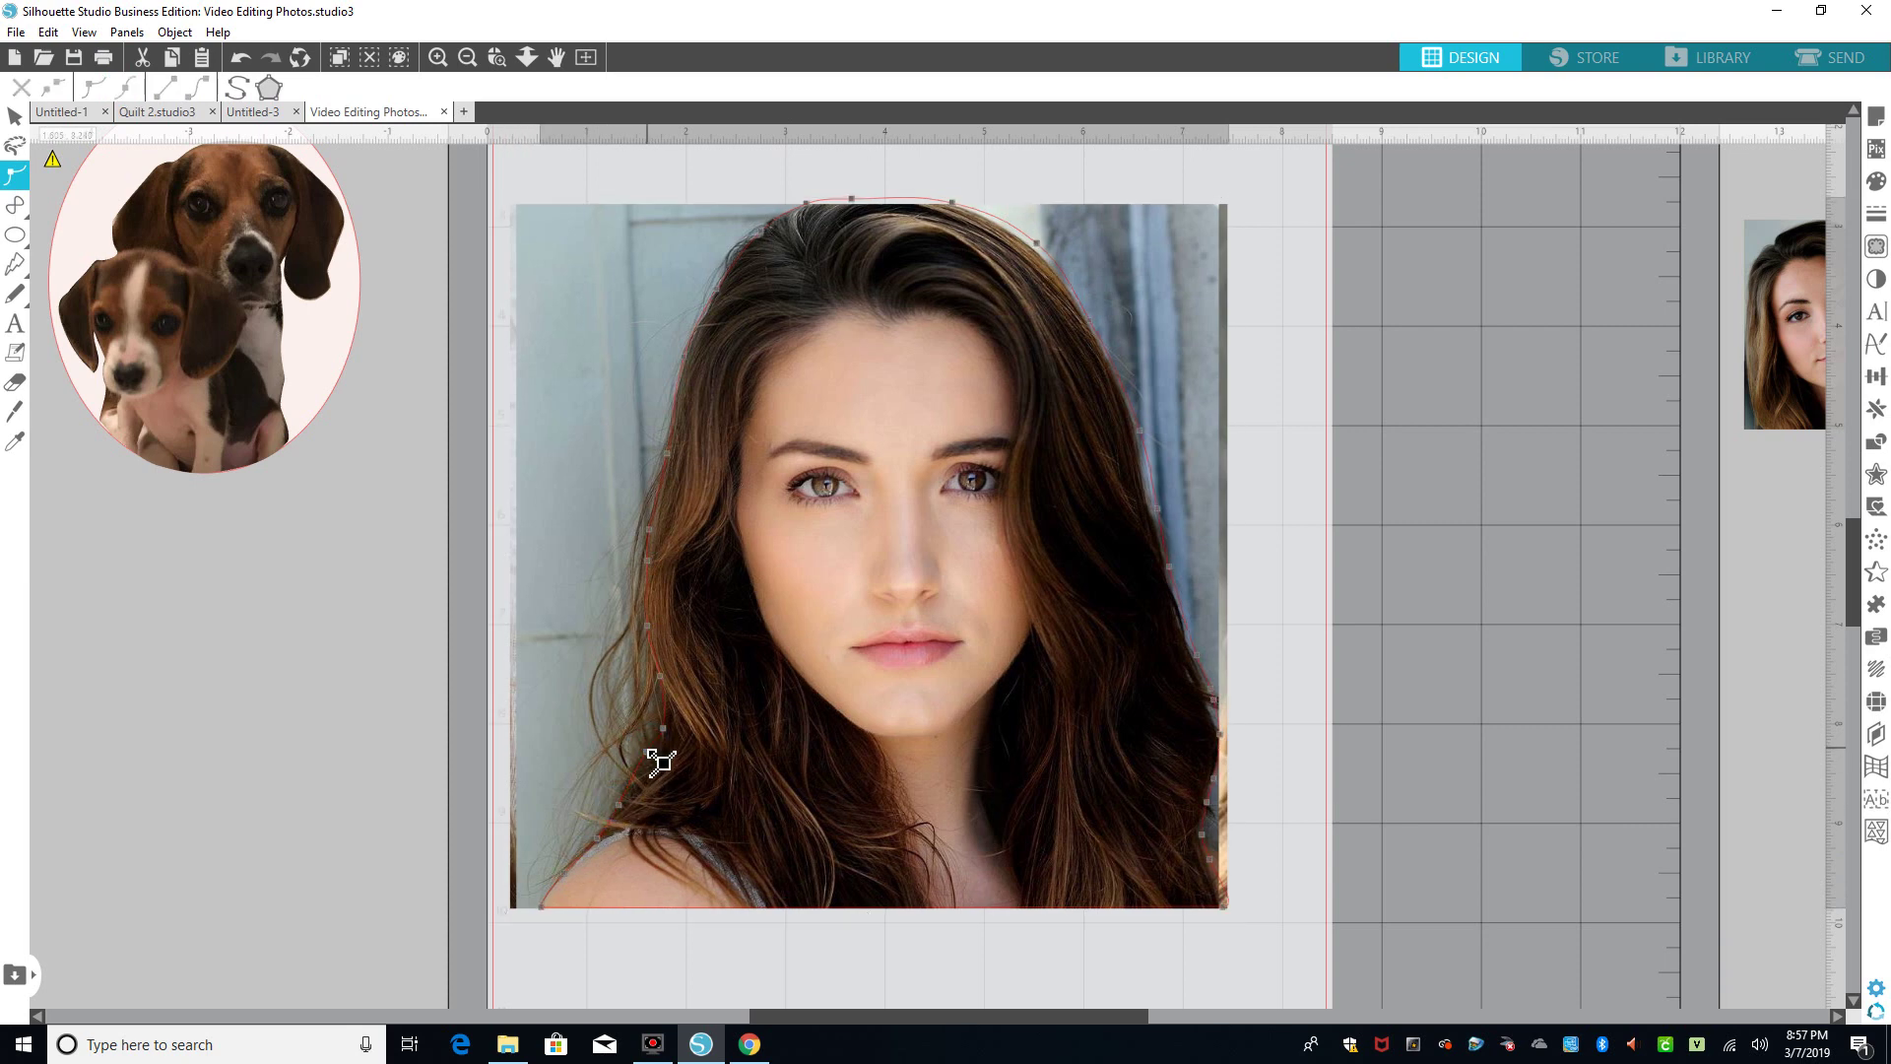
left_click(657, 760)
left_click(658, 683)
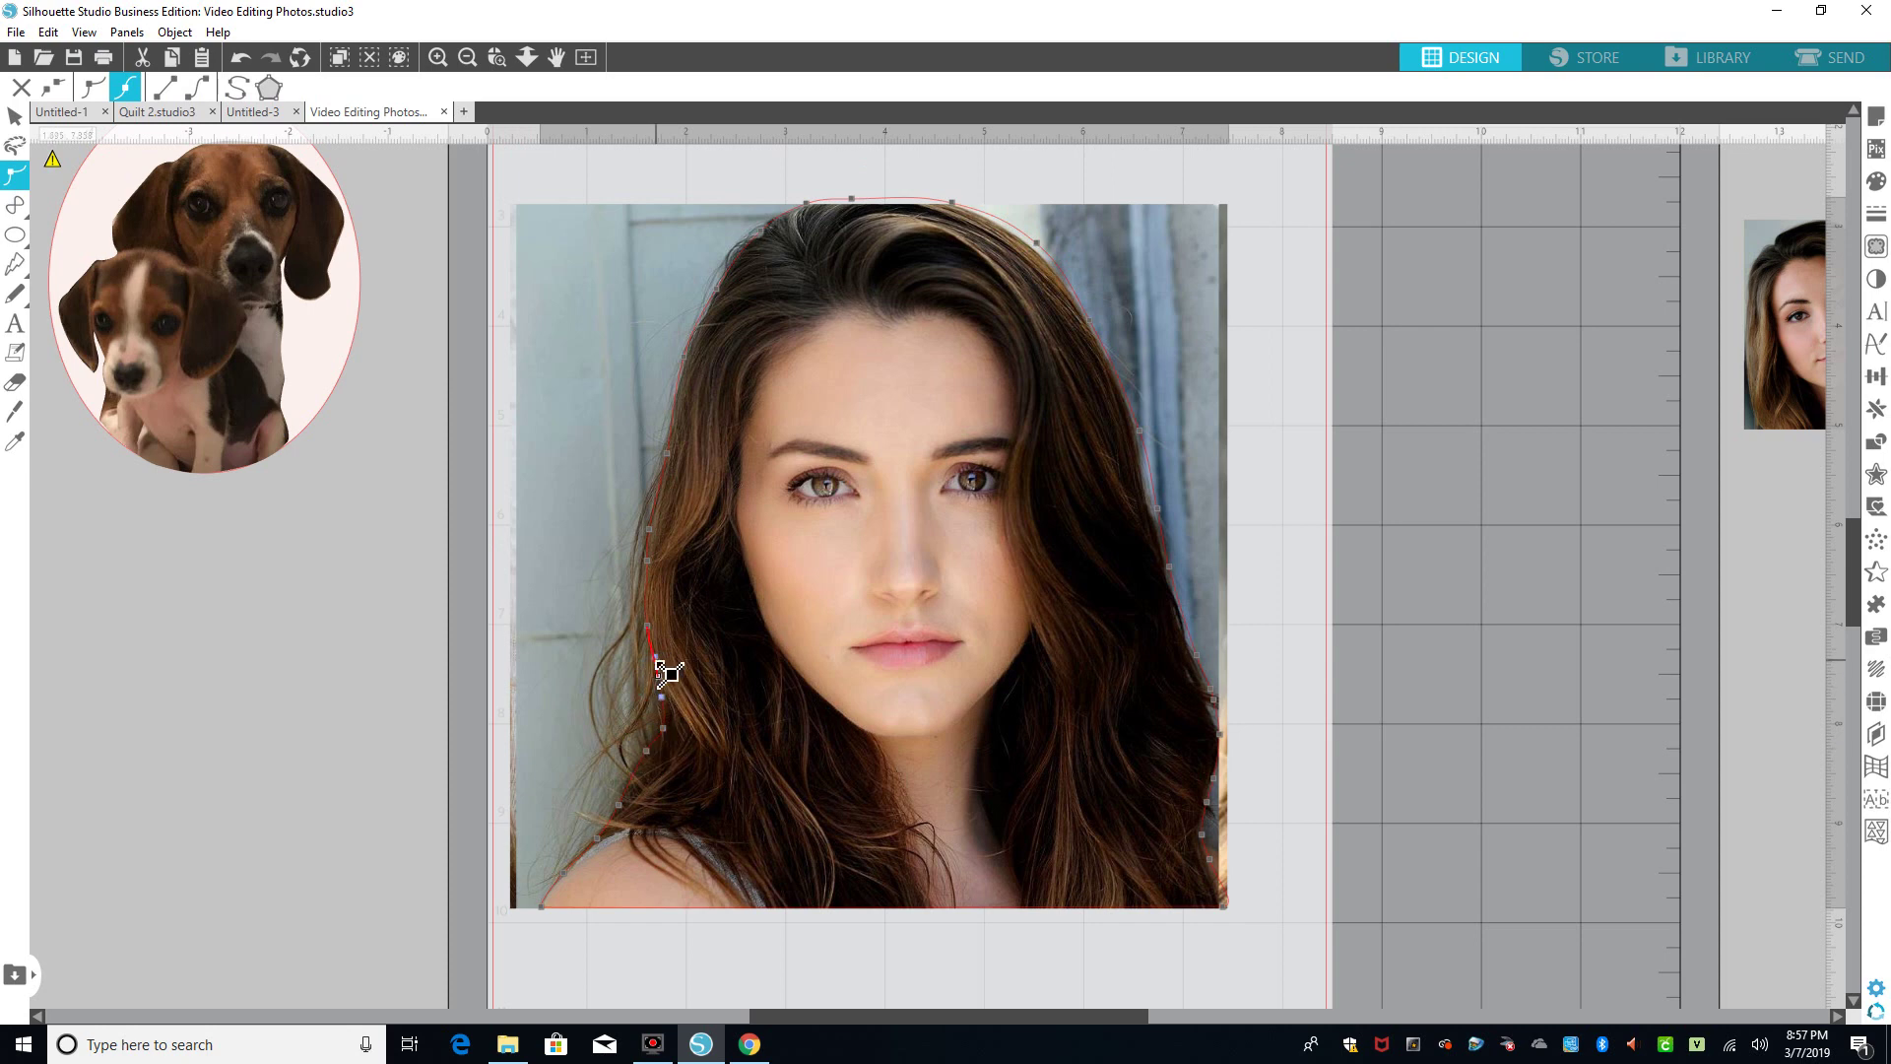
left_click_drag(658, 658, 632, 673)
key("ctrl+z")
mouse_move(619, 691)
left_mouse_down()
mouse_move(486, 675)
mouse_move(594, 682)
left_mouse_up()
mouse_move(675, 705)
left_mouse_down()
mouse_move(654, 705)
mouse_move(671, 707)
left_mouse_up()
left_click(648, 560)
left_click(650, 531)
left_click_drag(650, 525, 650, 523)
Refine points across the top of the hair and delete the extra node at the crown
left_click(688, 359)
left_click_drag(1860, 544, 1852, 476)
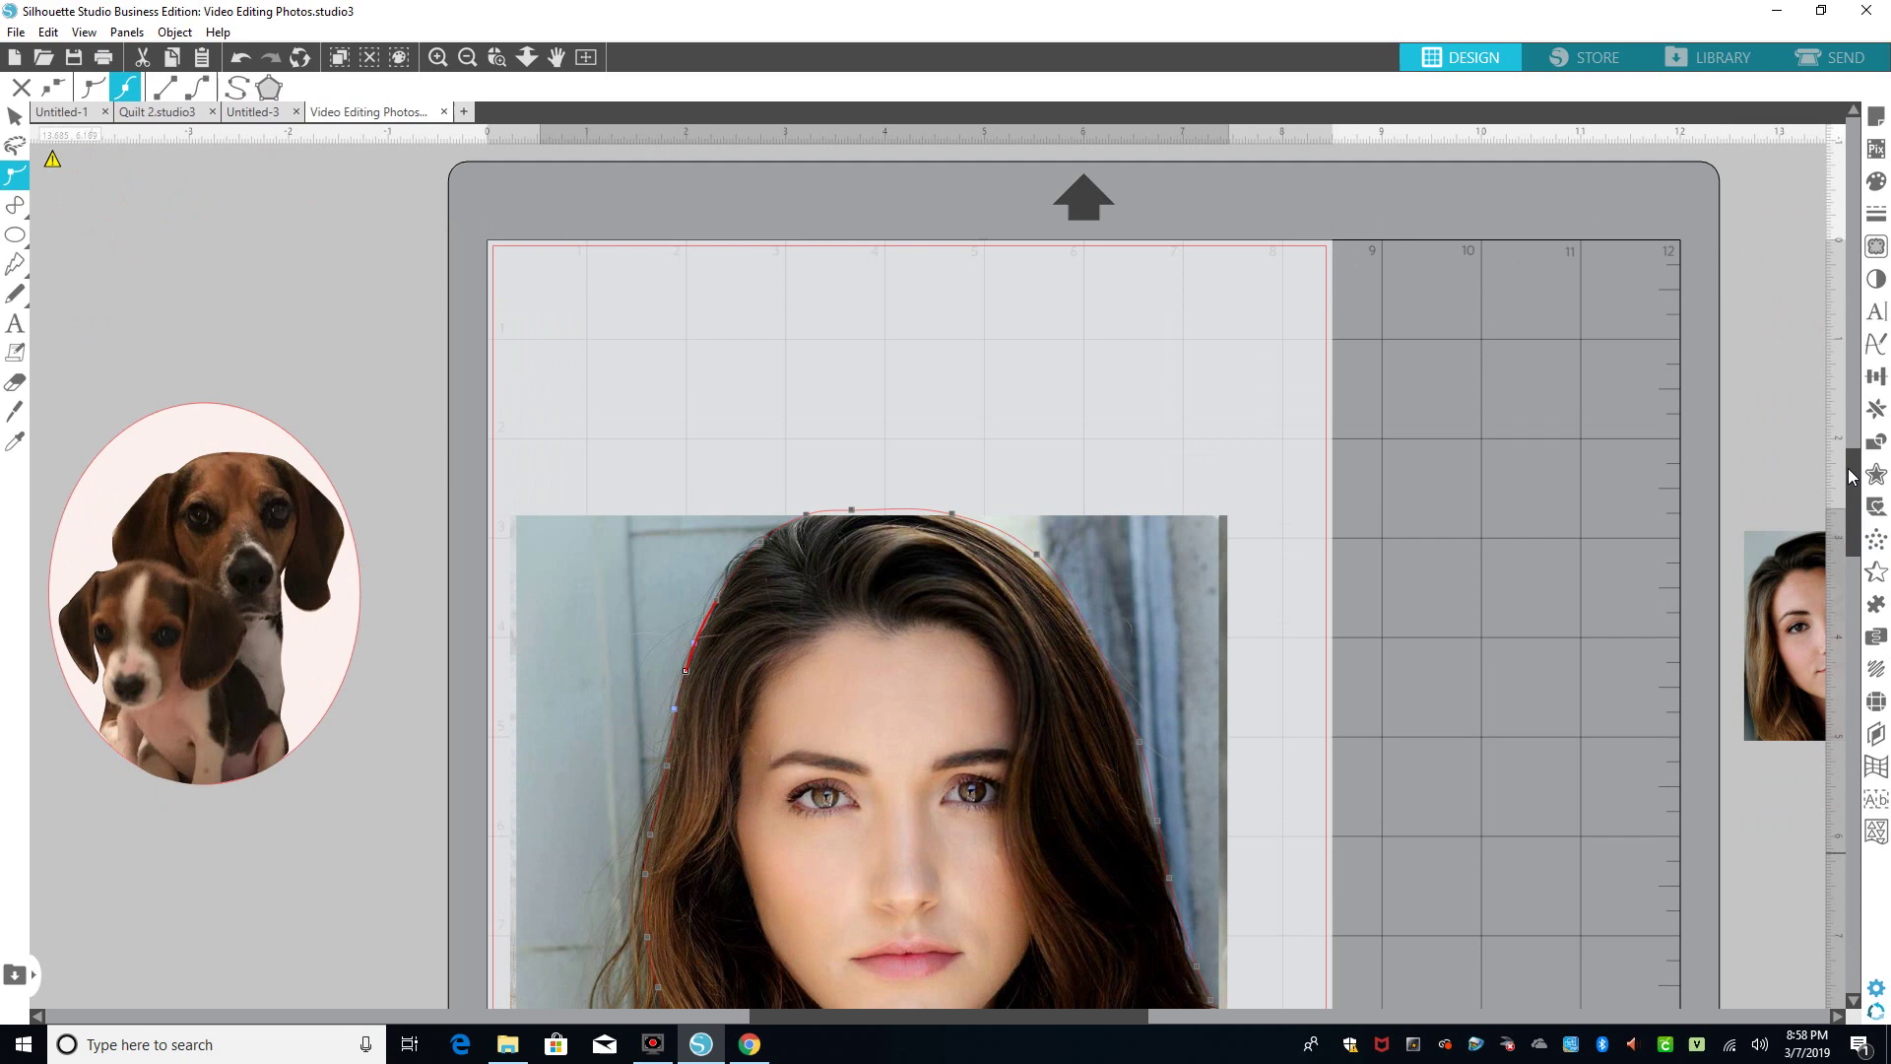
left_click(764, 554)
left_click(853, 514)
left_click(953, 513)
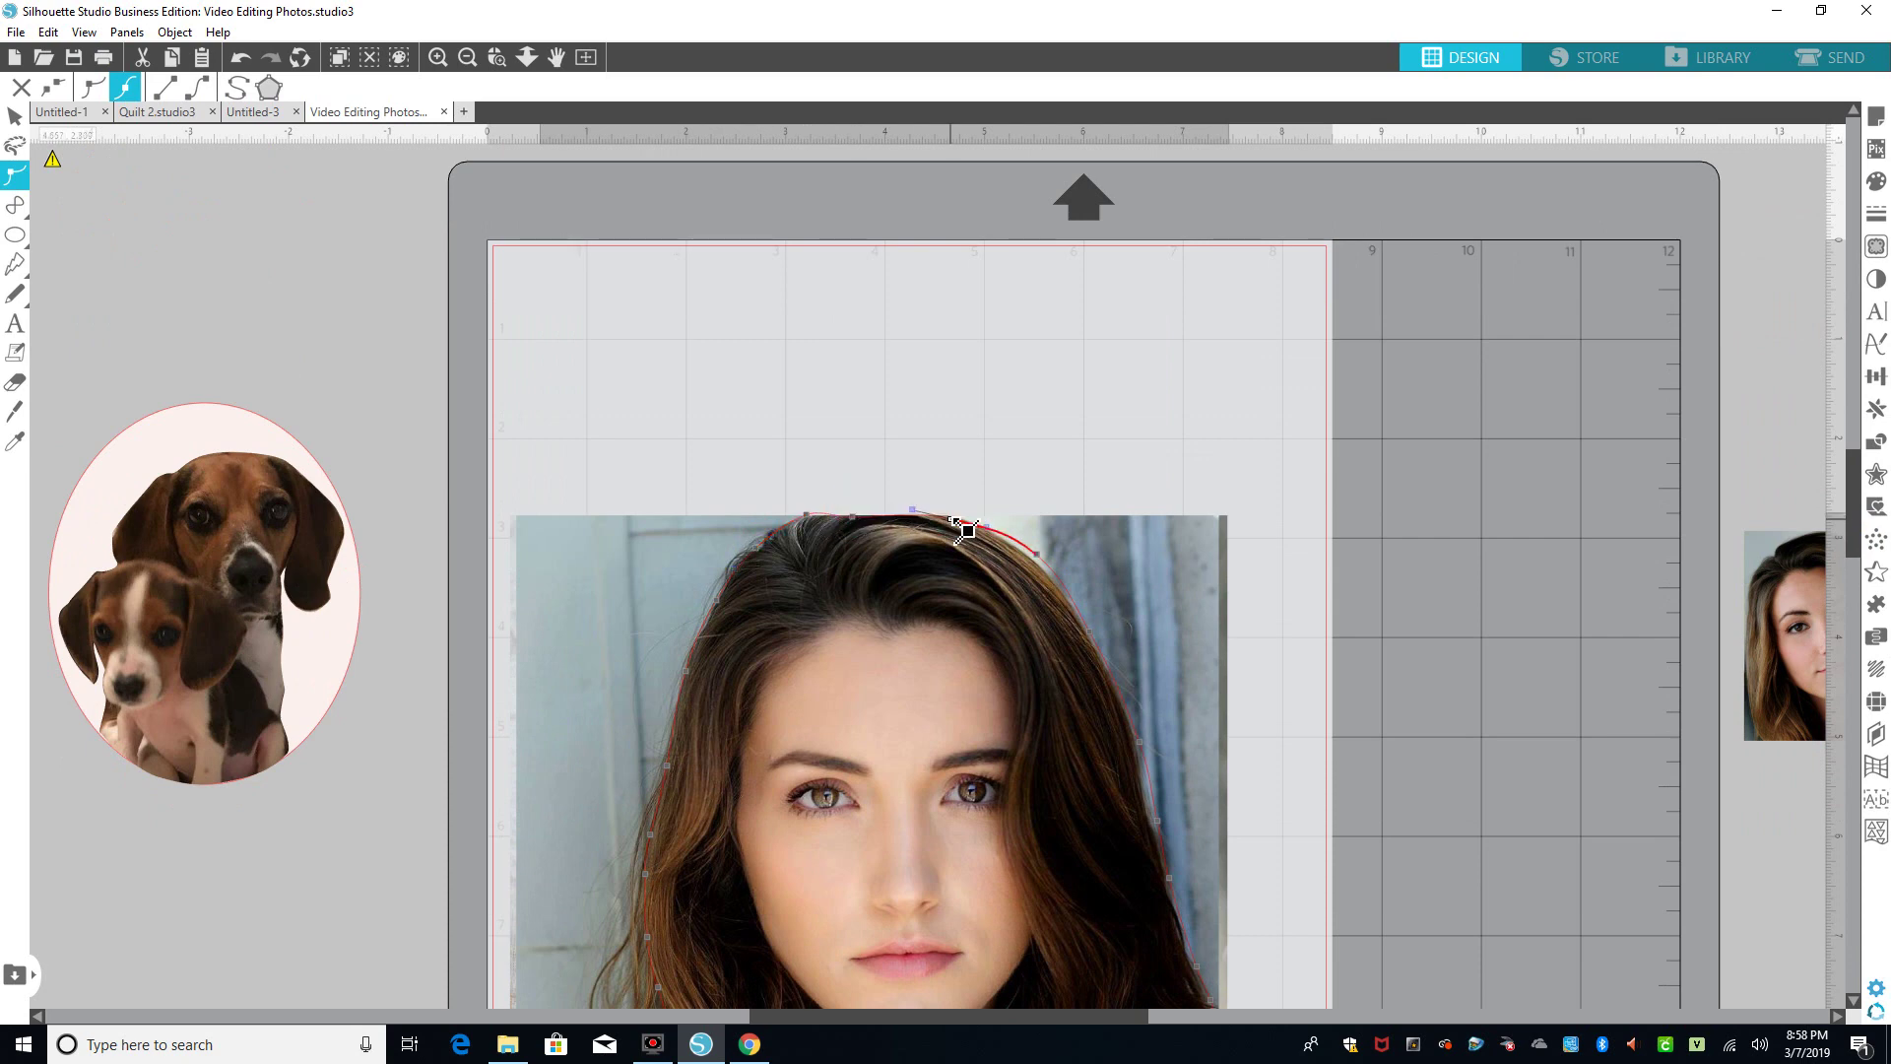
left_click(951, 519)
key("Delete")
Adjust the nodes and curves along the right hair edge to tighten the outline
left_click(1135, 743)
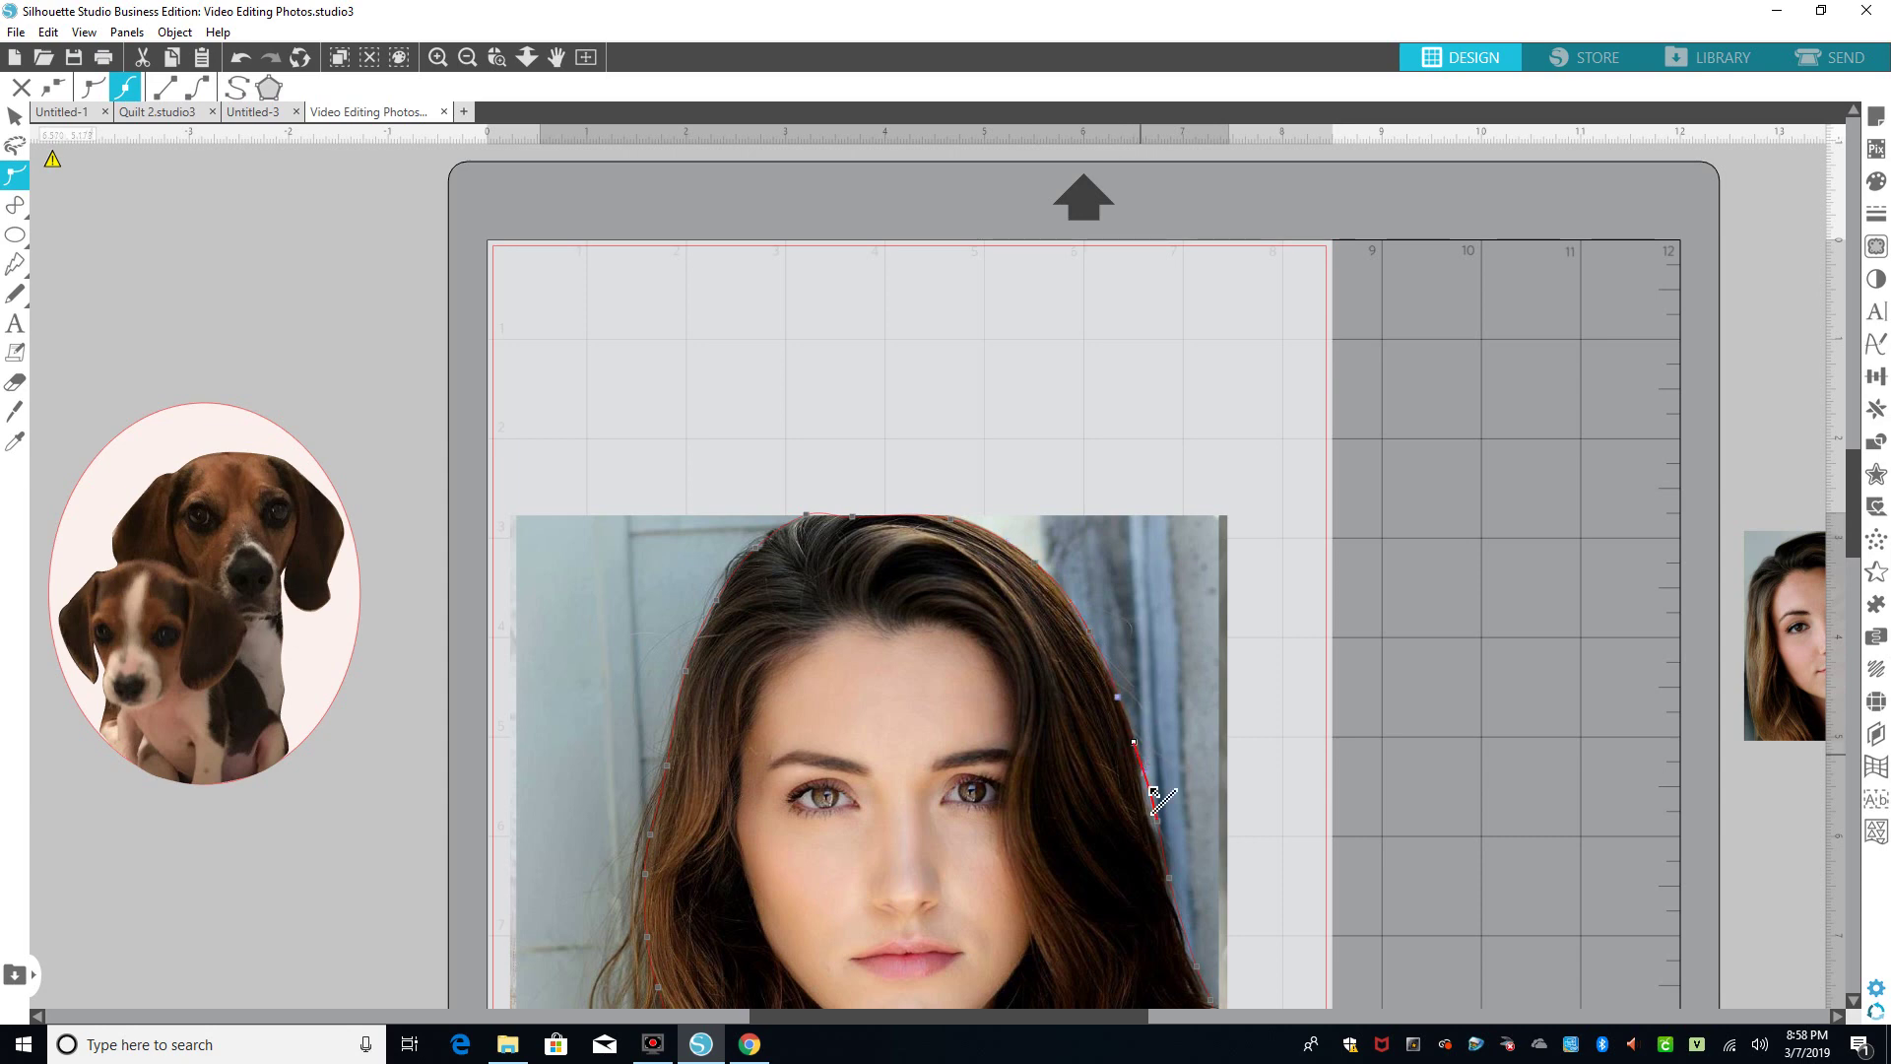
left_click_drag(1157, 788, 1153, 809)
left_click(1158, 820)
left_click_drag(1153, 794, 1147, 799)
left_click_drag(1168, 840, 1168, 838)
left_click_drag(1854, 515, 1854, 580)
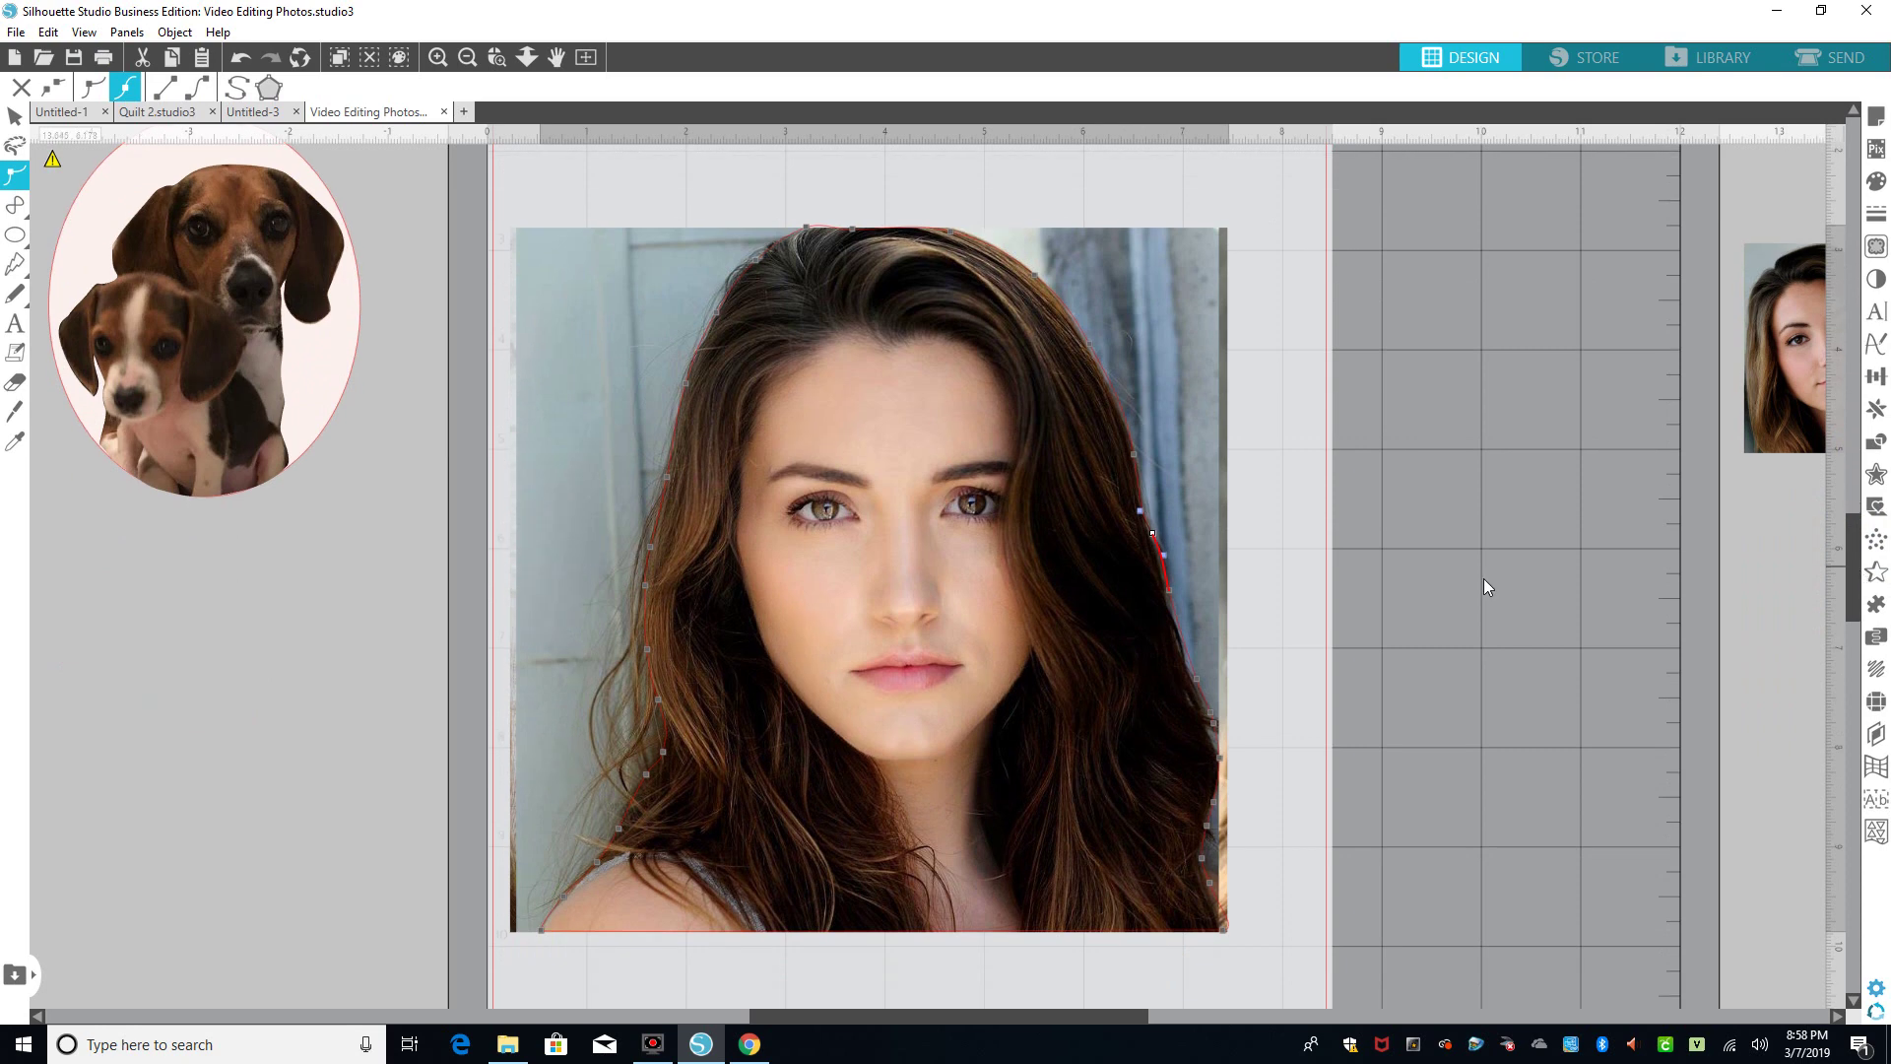
left_click(1200, 680)
left_click(1221, 761)
left_click(1210, 726)
left_click_drag(1213, 727, 1210, 720)
left_click(1231, 929)
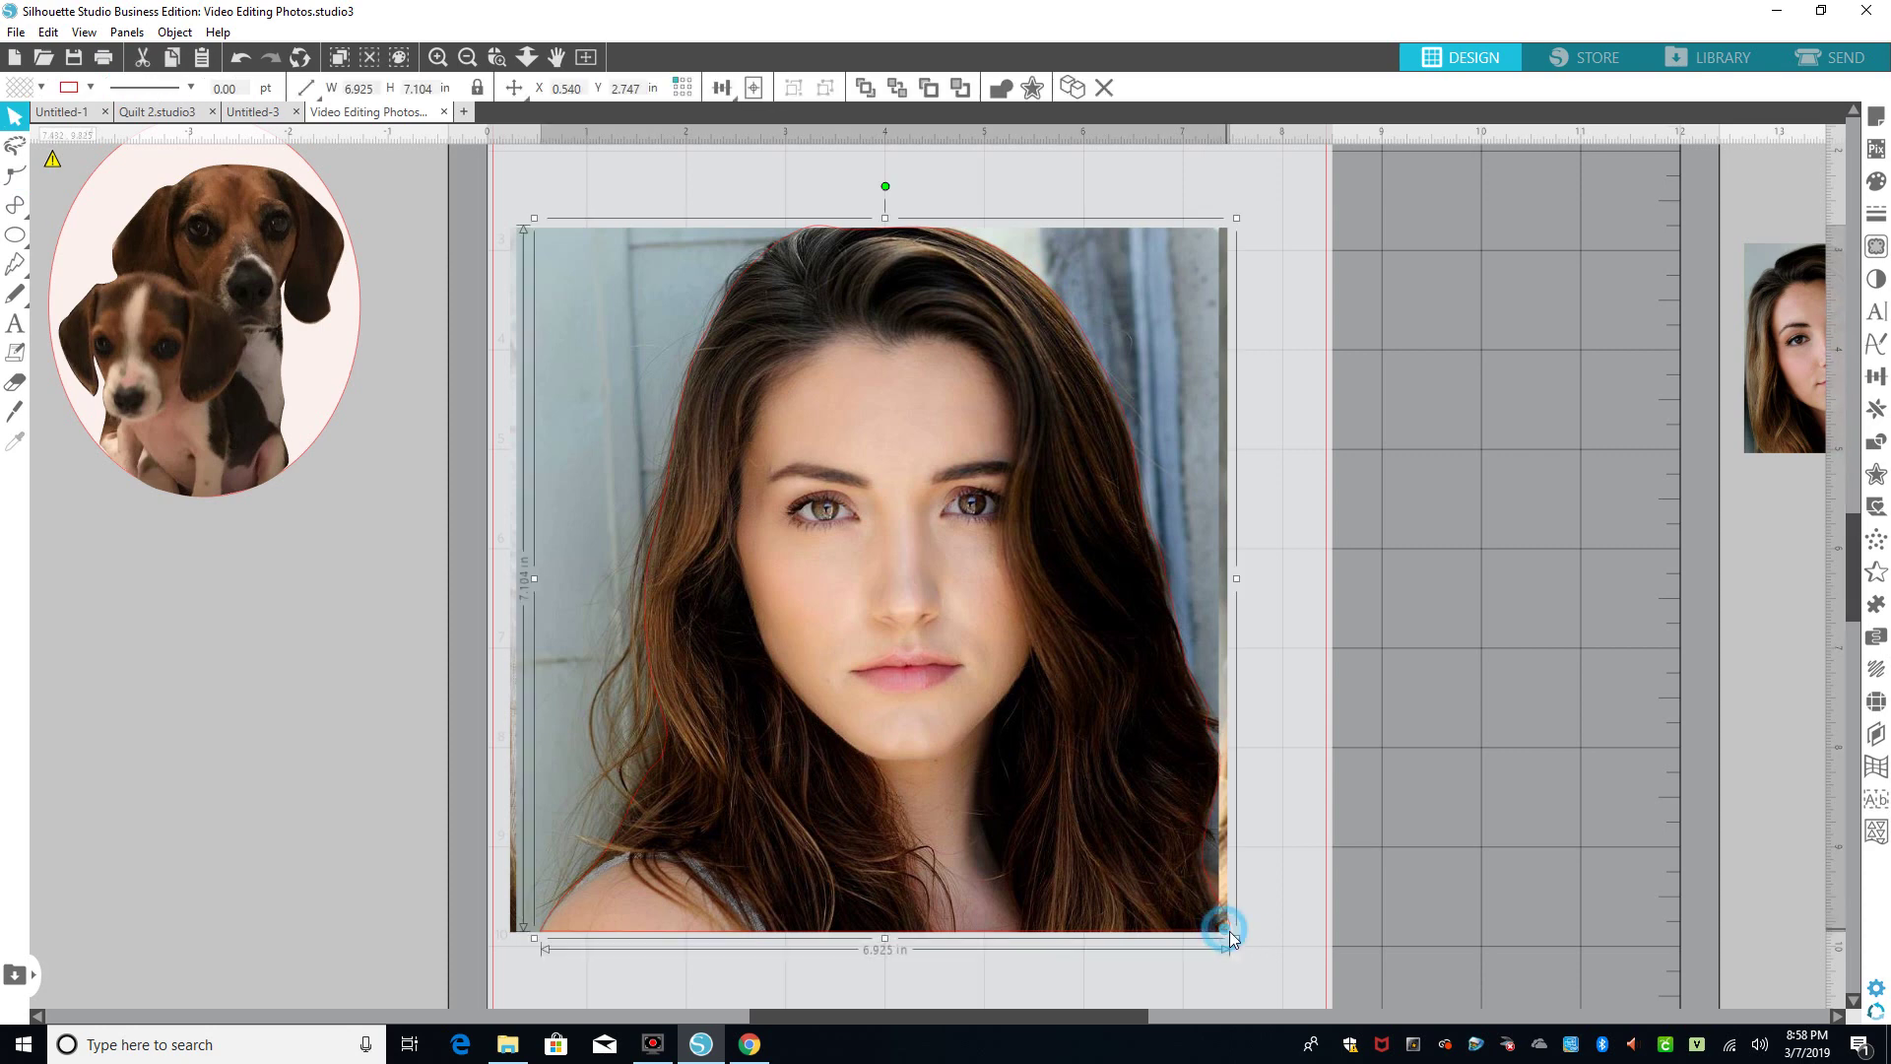
Make the outline's bottom-right point a sharp corner and a right-edge point smooth
double_click(1223, 927)
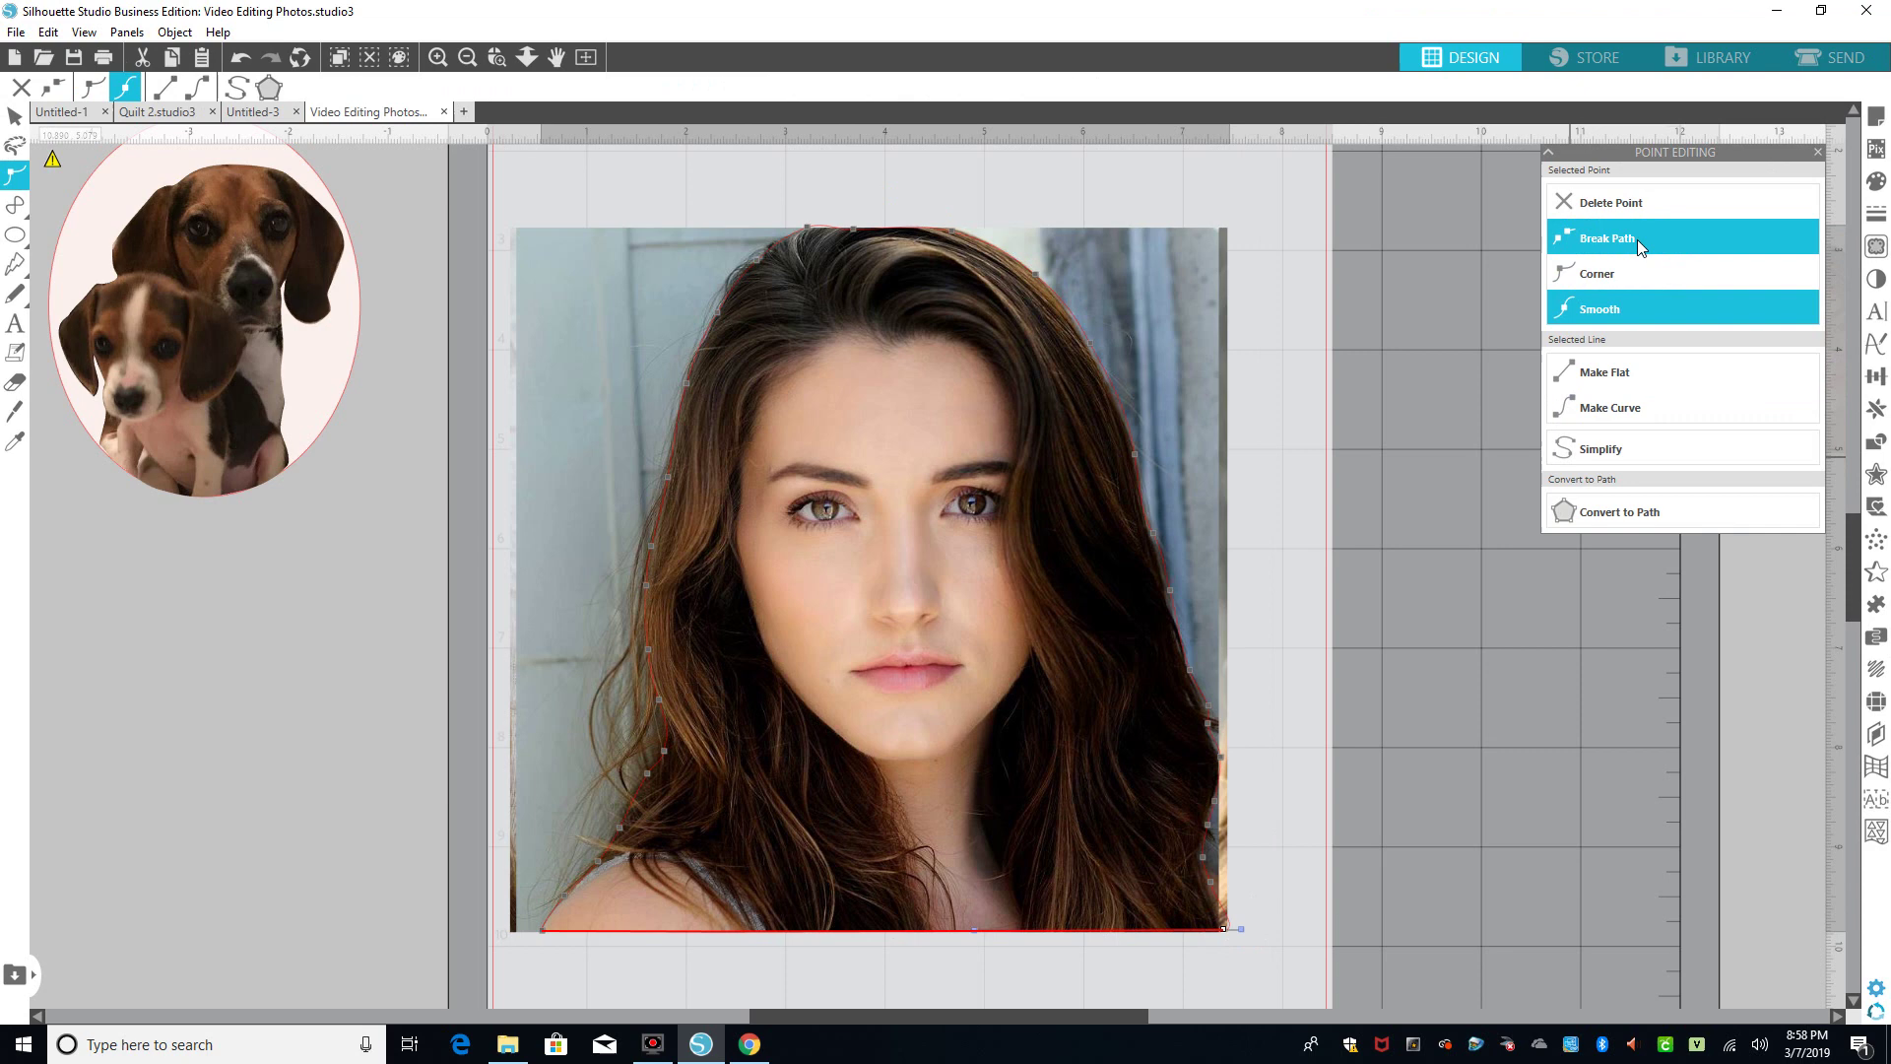
left_click(1606, 374)
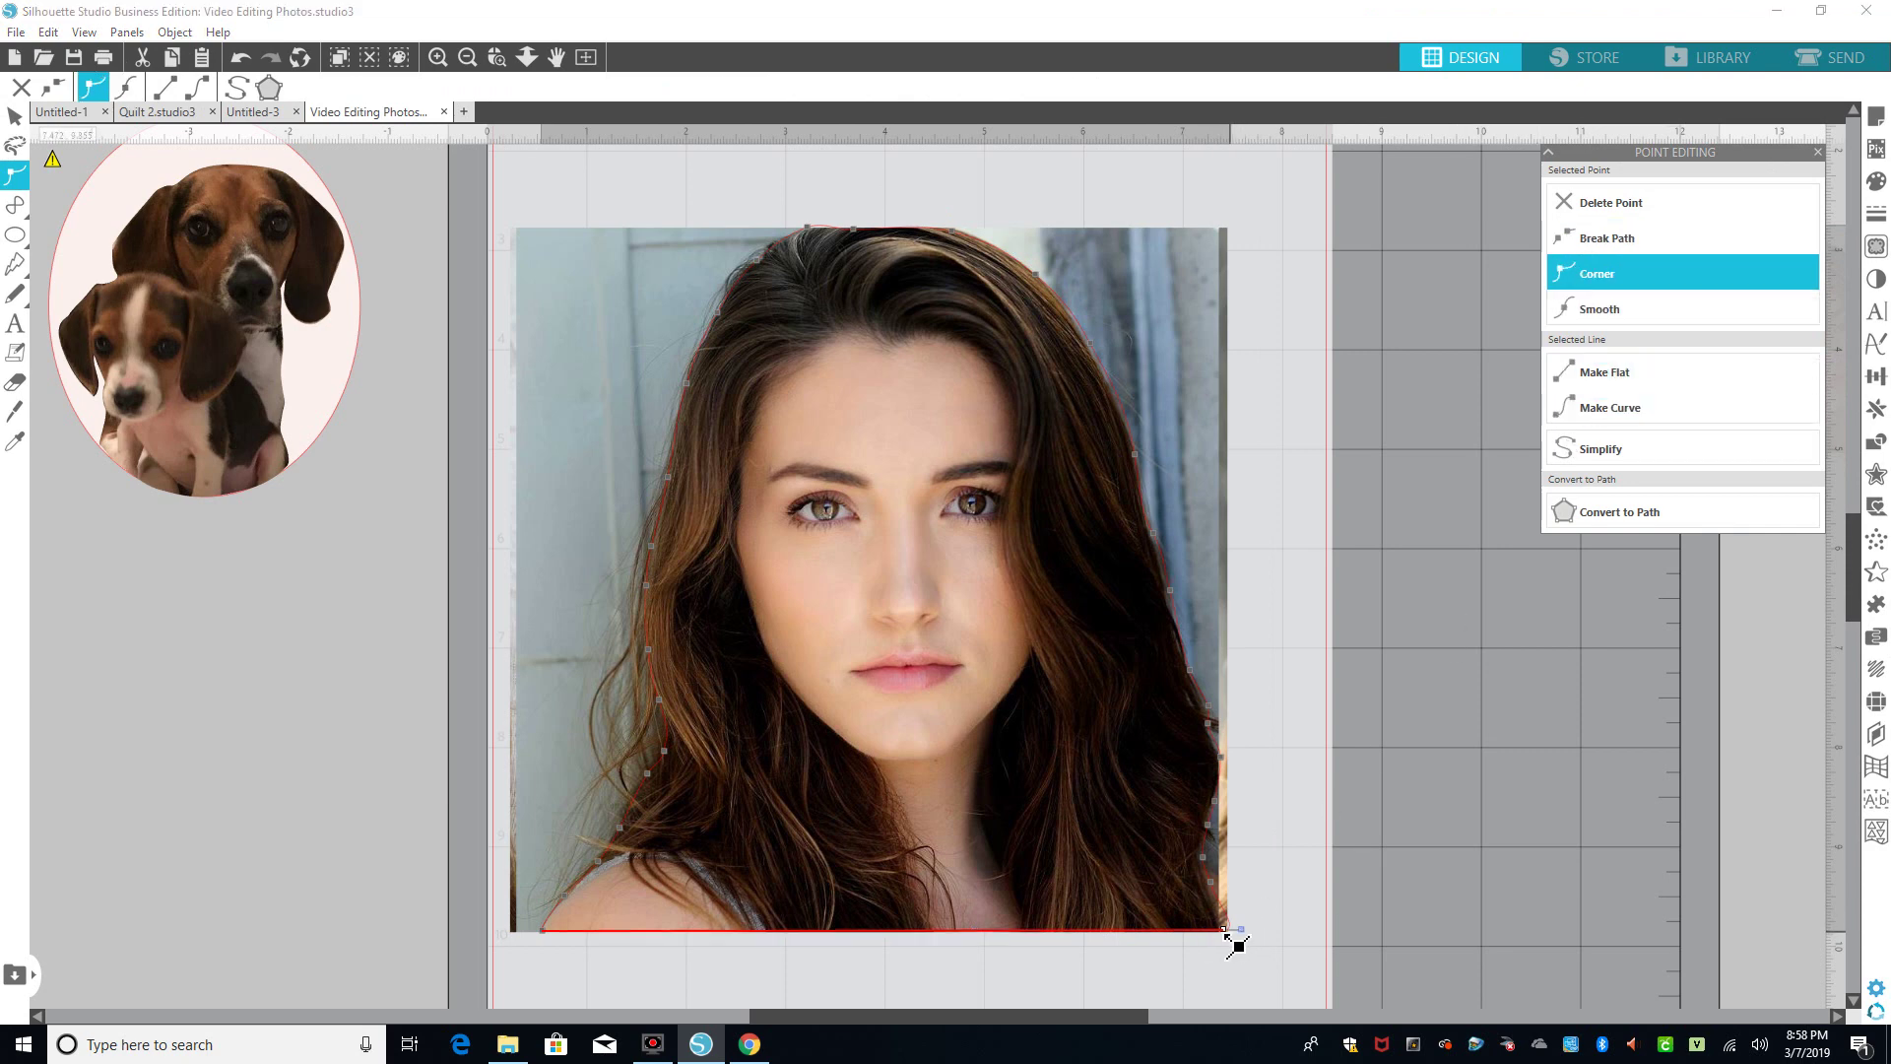
left_click(1225, 929)
left_click_drag(1233, 943, 1236, 944)
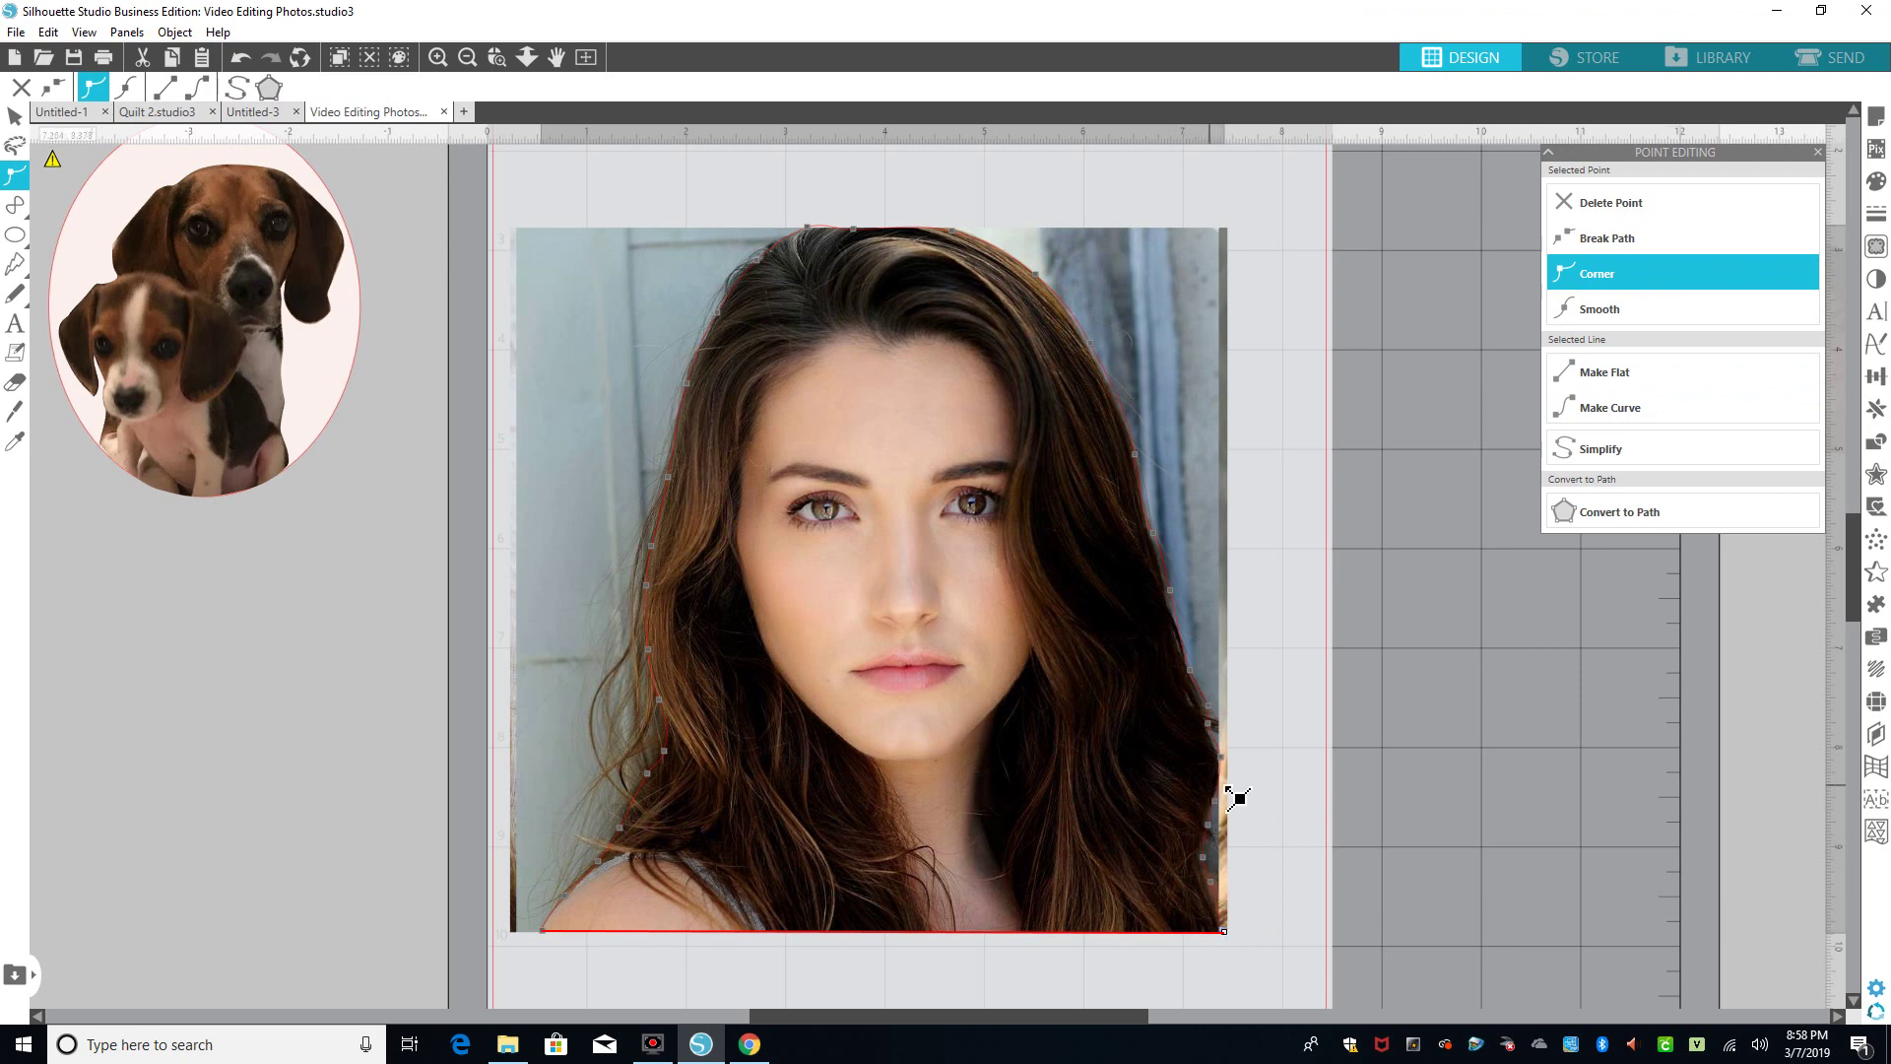
left_click(1208, 724)
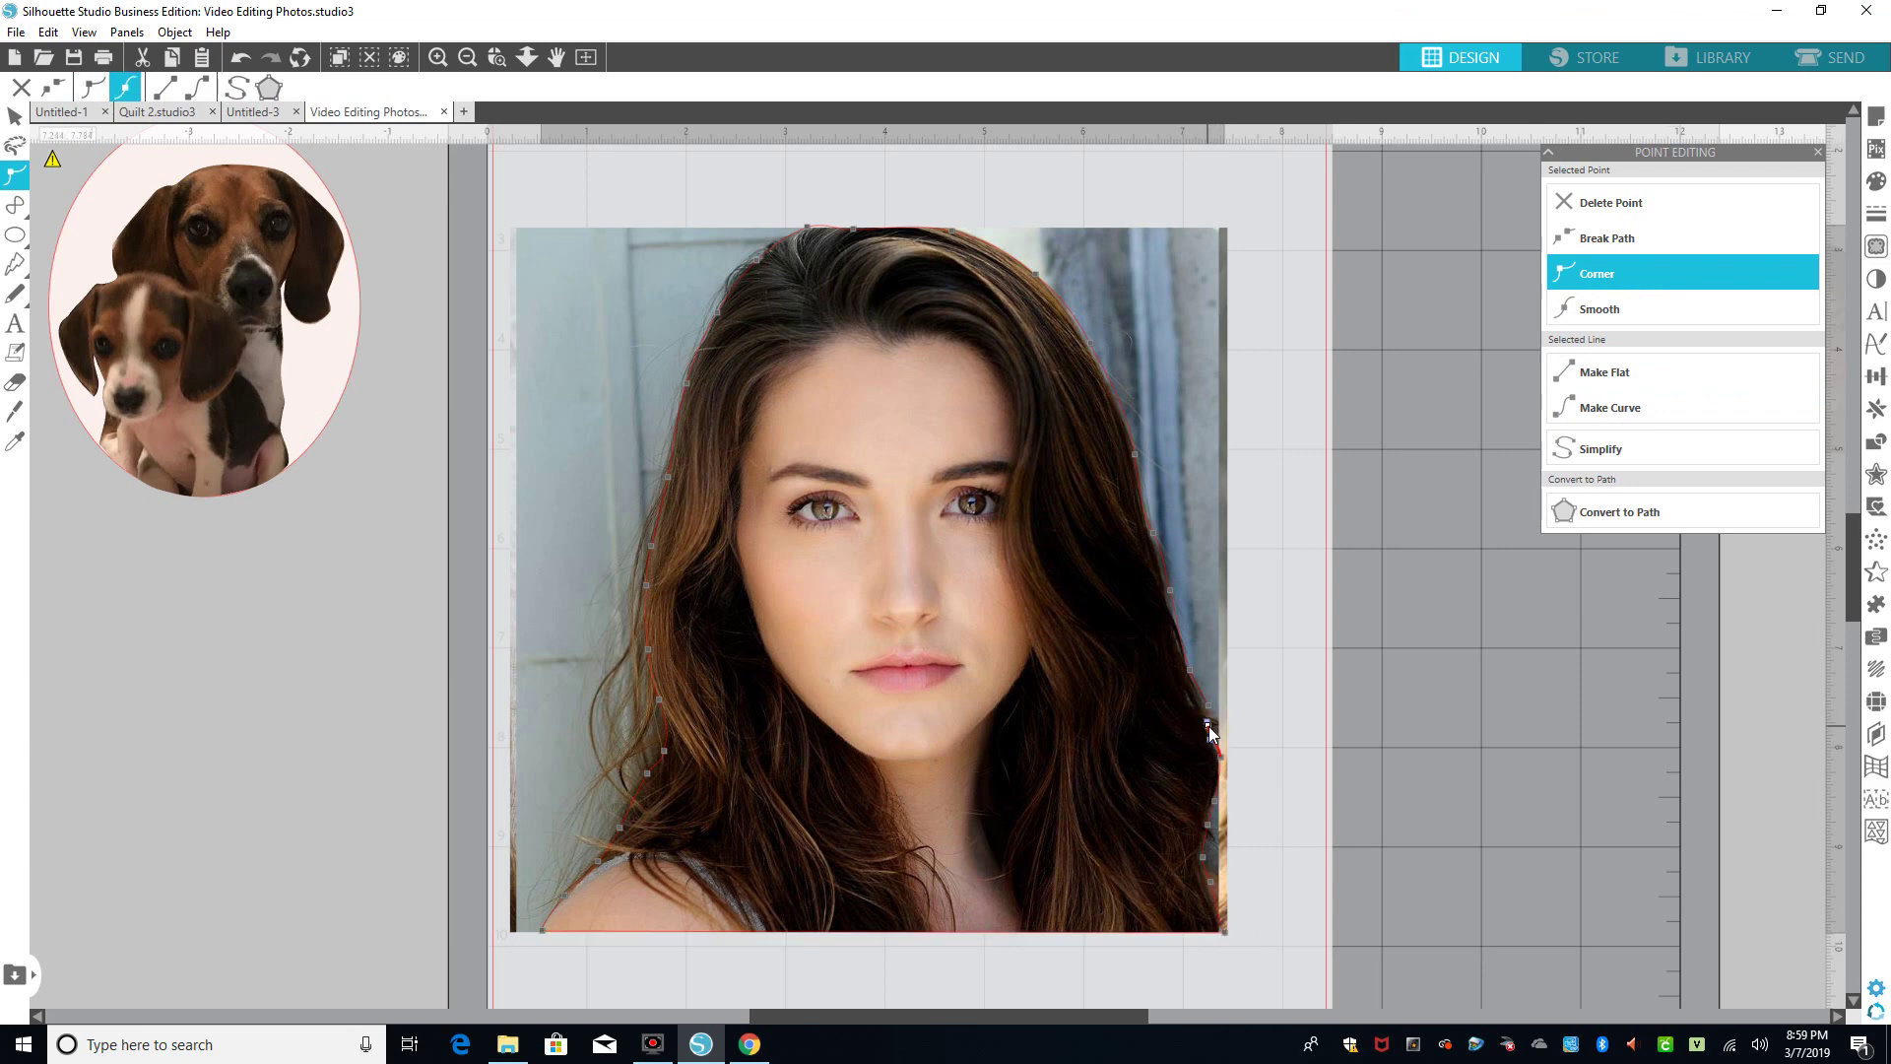
left_click(1209, 719)
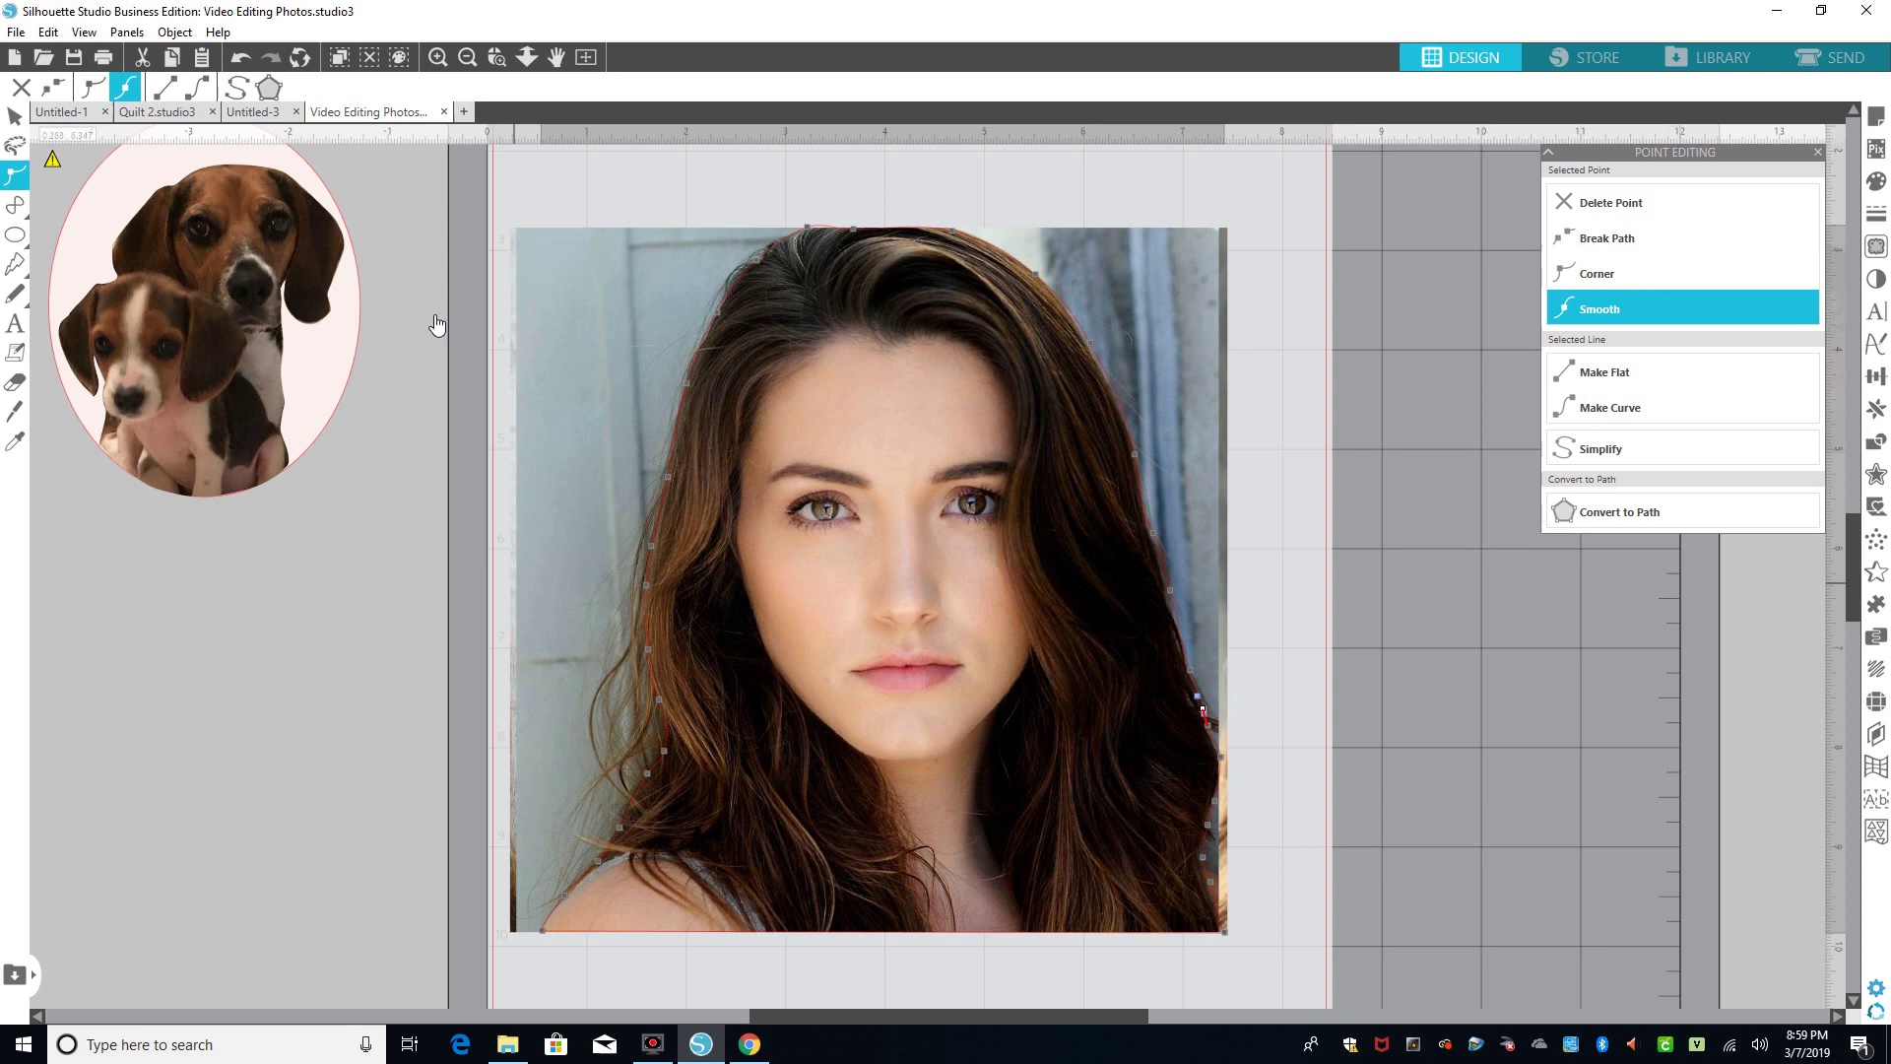
Select the photo with its outline and crop it using the Modify panel's Crop
left_click(467, 58)
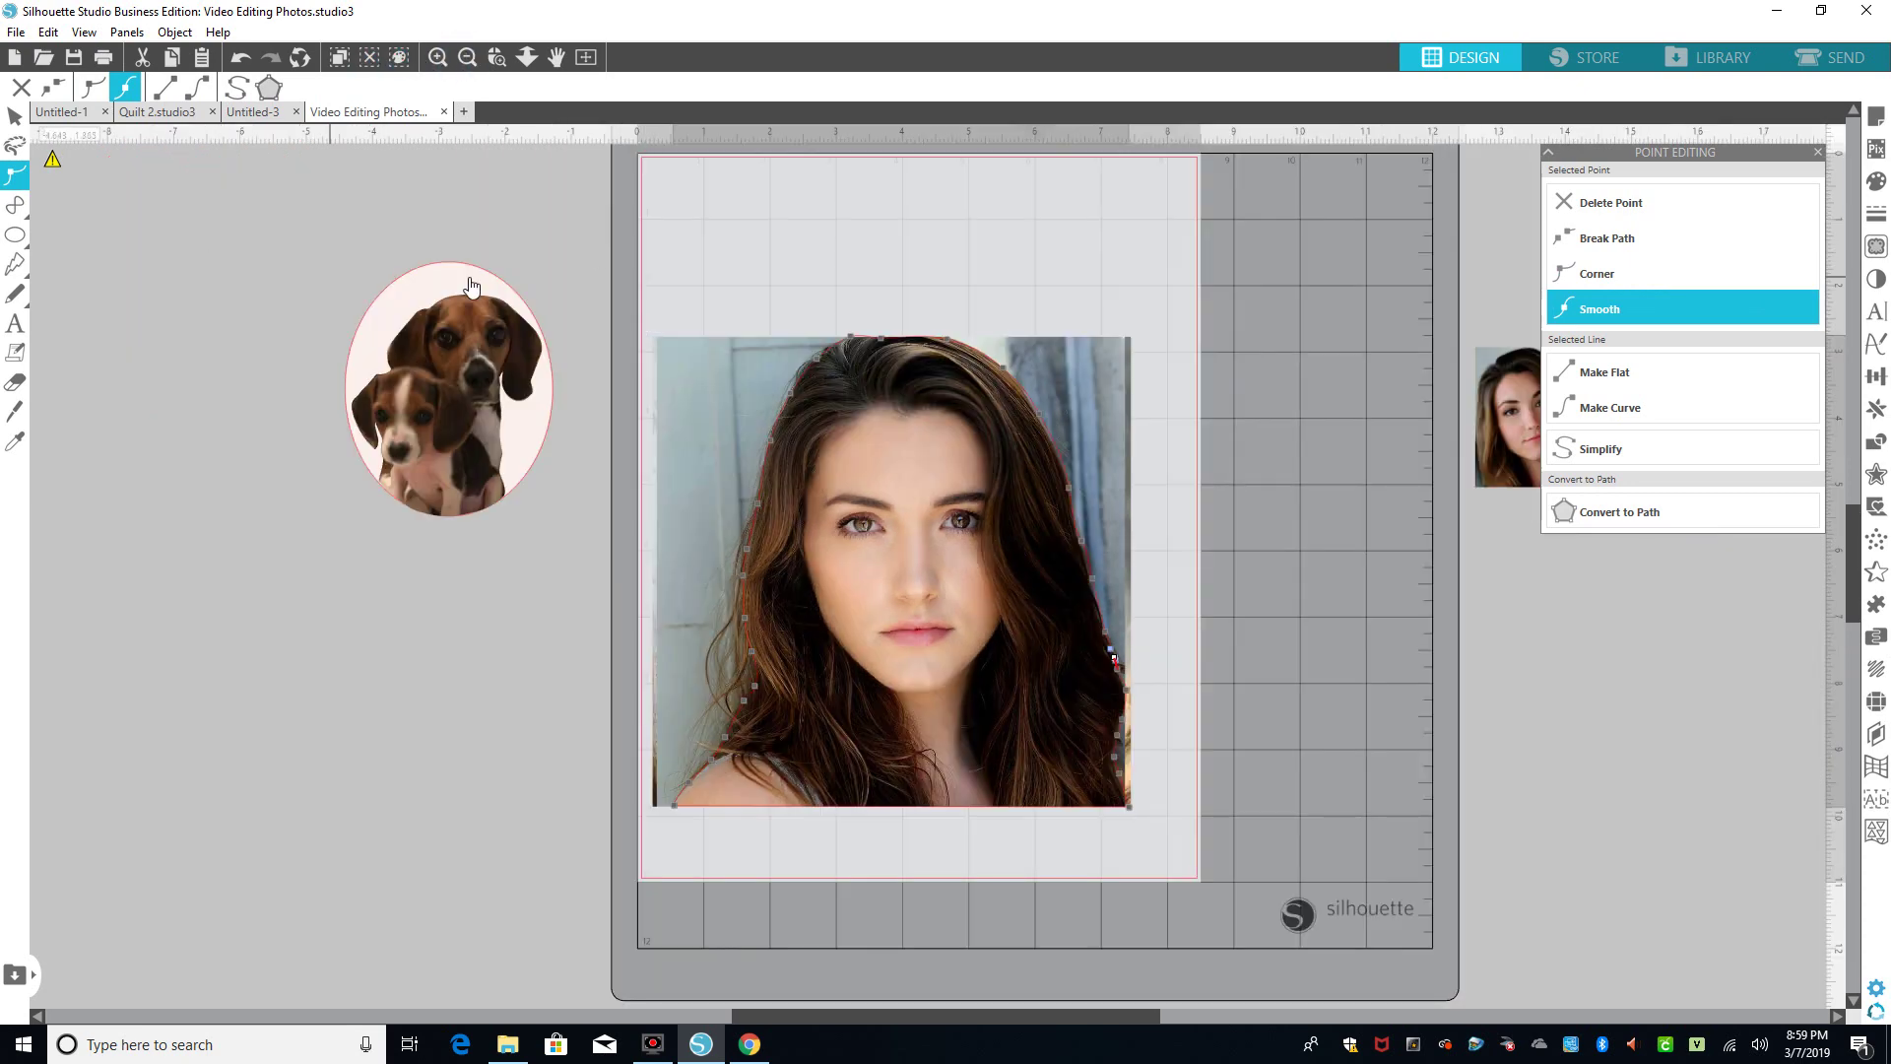
left_click(640, 275)
left_click(636, 512)
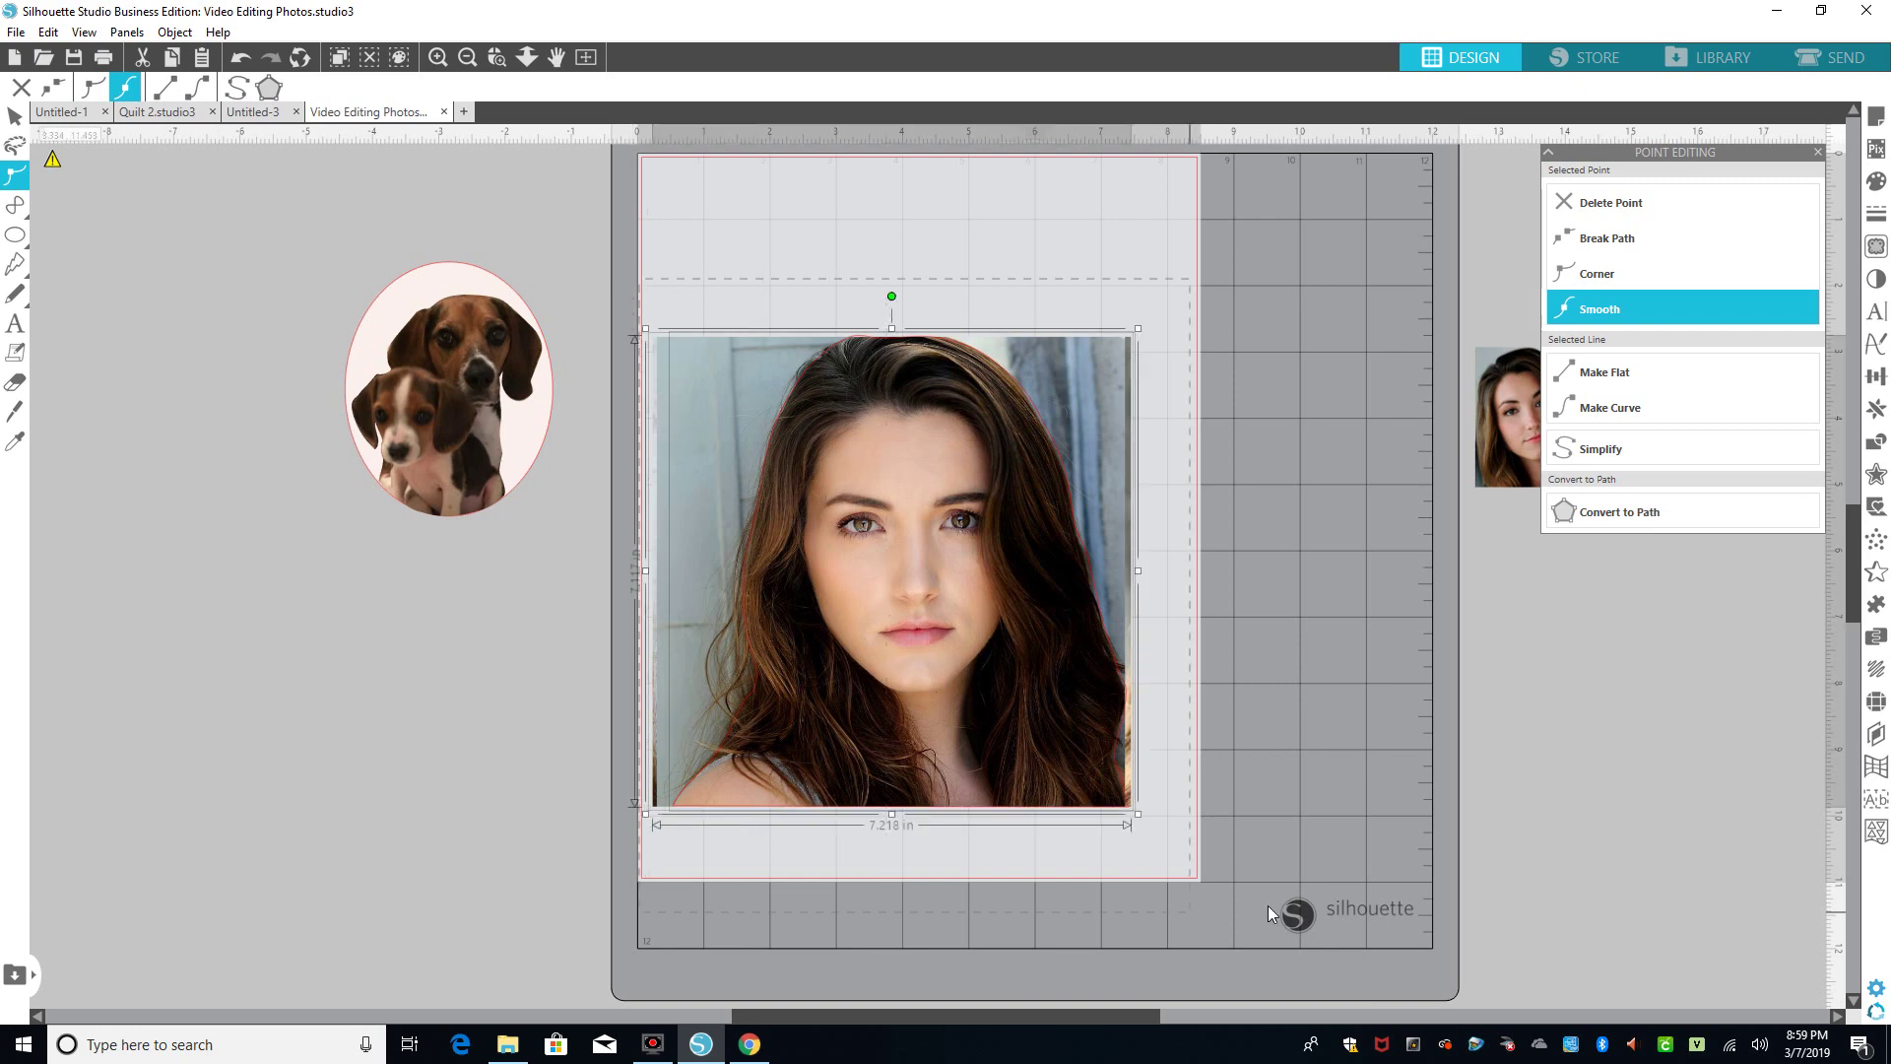
left_click(1878, 442)
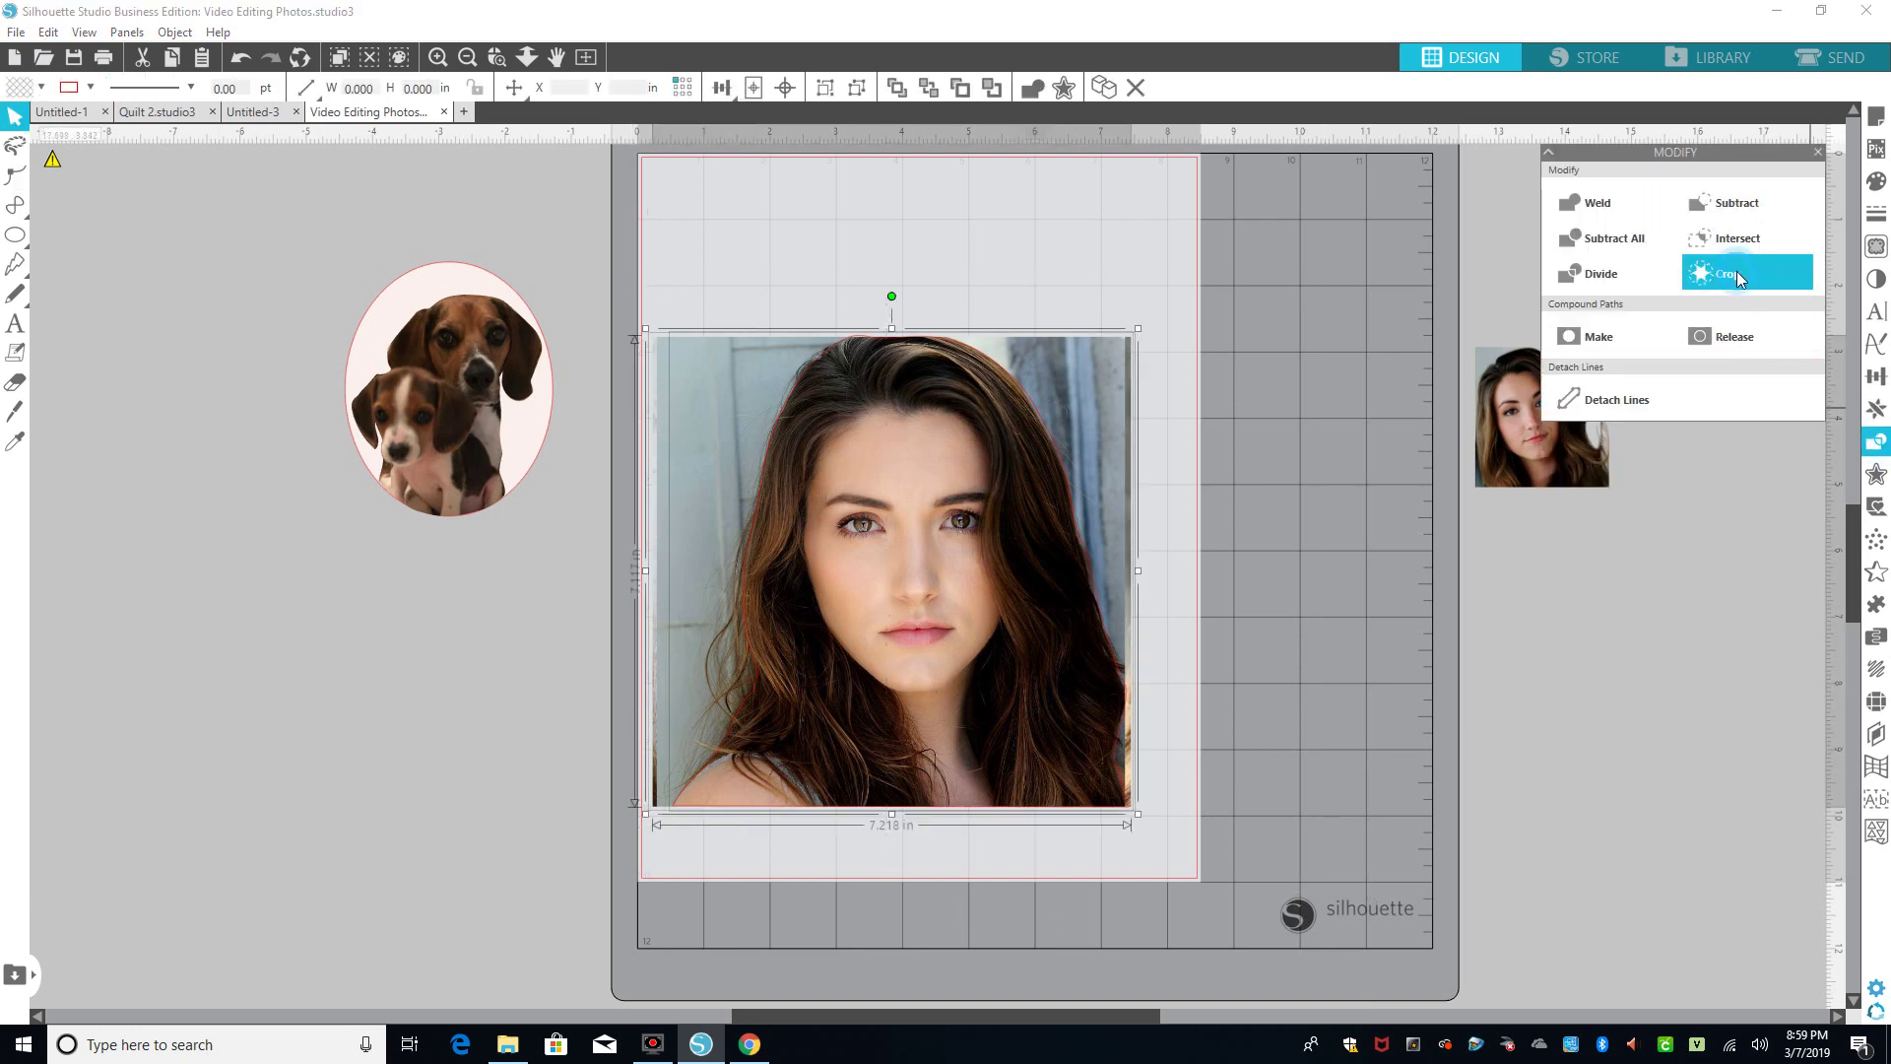
left_click(1736, 271)
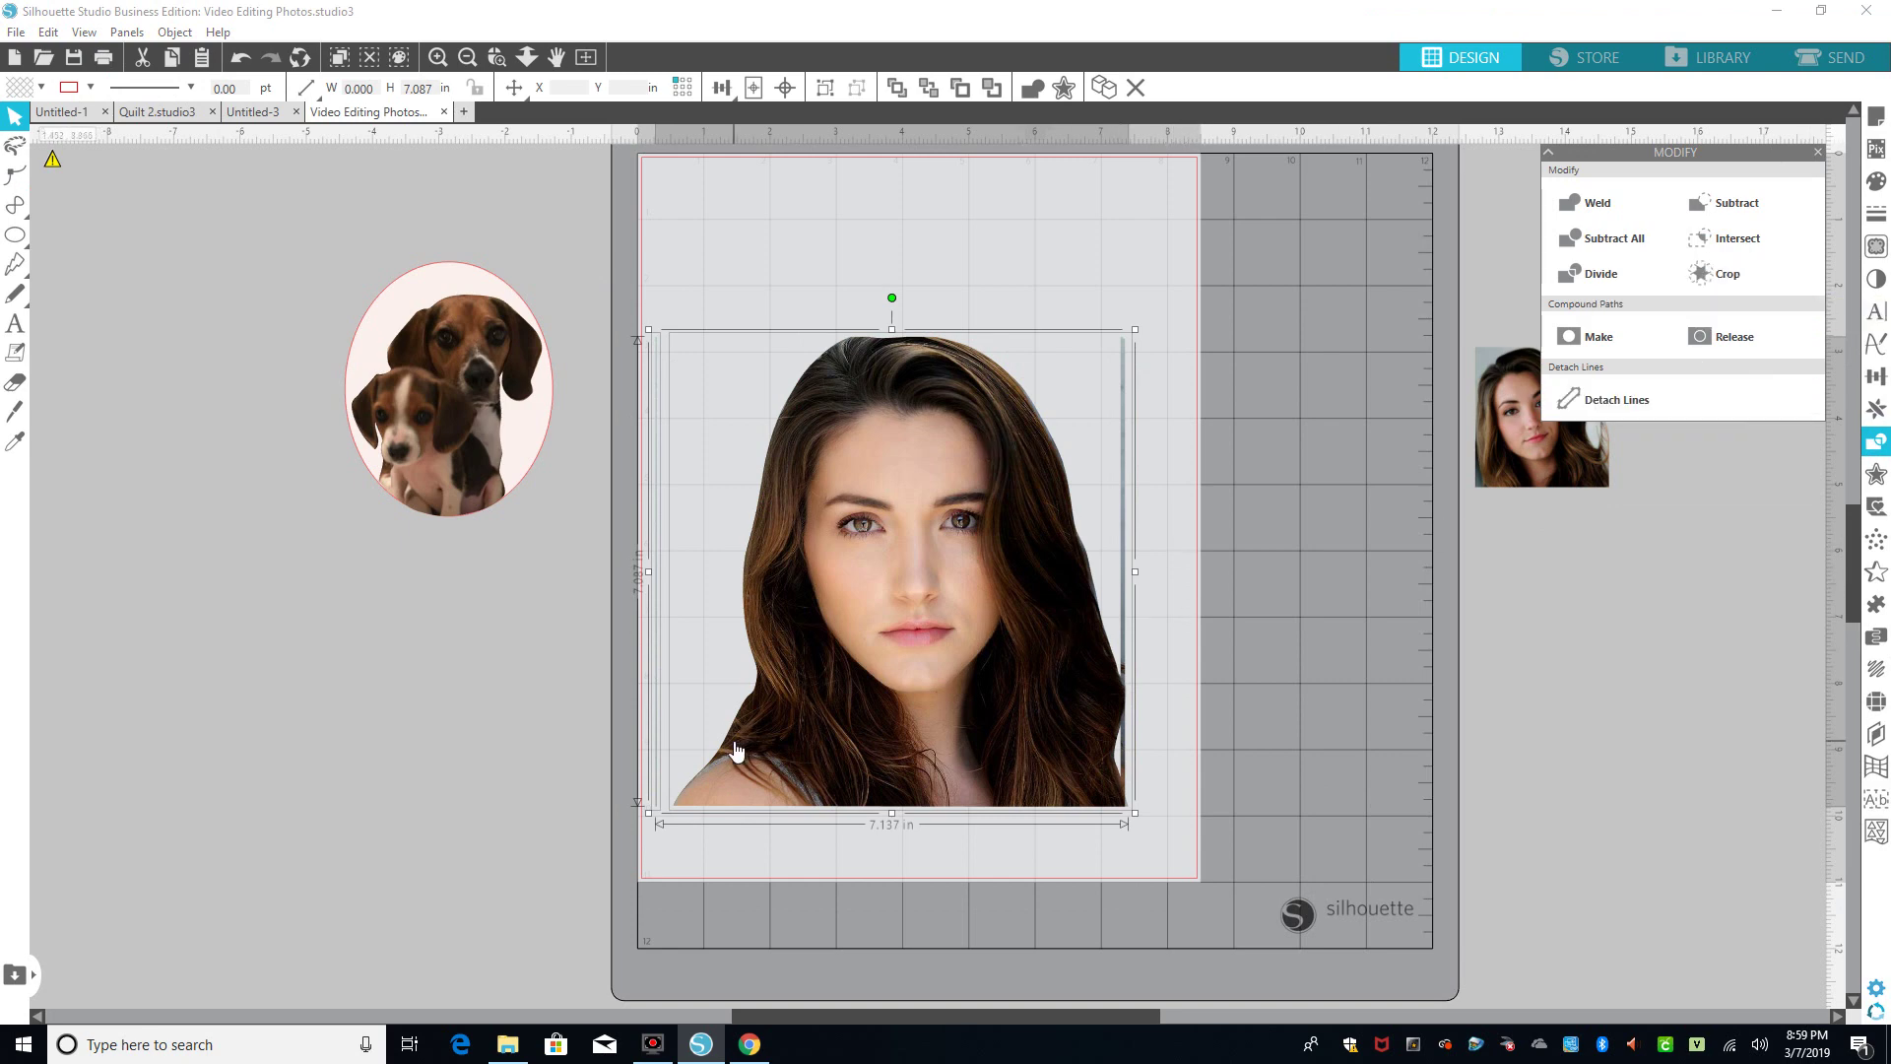
Delete the spike's anchor on the cropped portrait's lower-left edge, leaving a 6.867 × 7.087 in shape
double_click(744, 715)
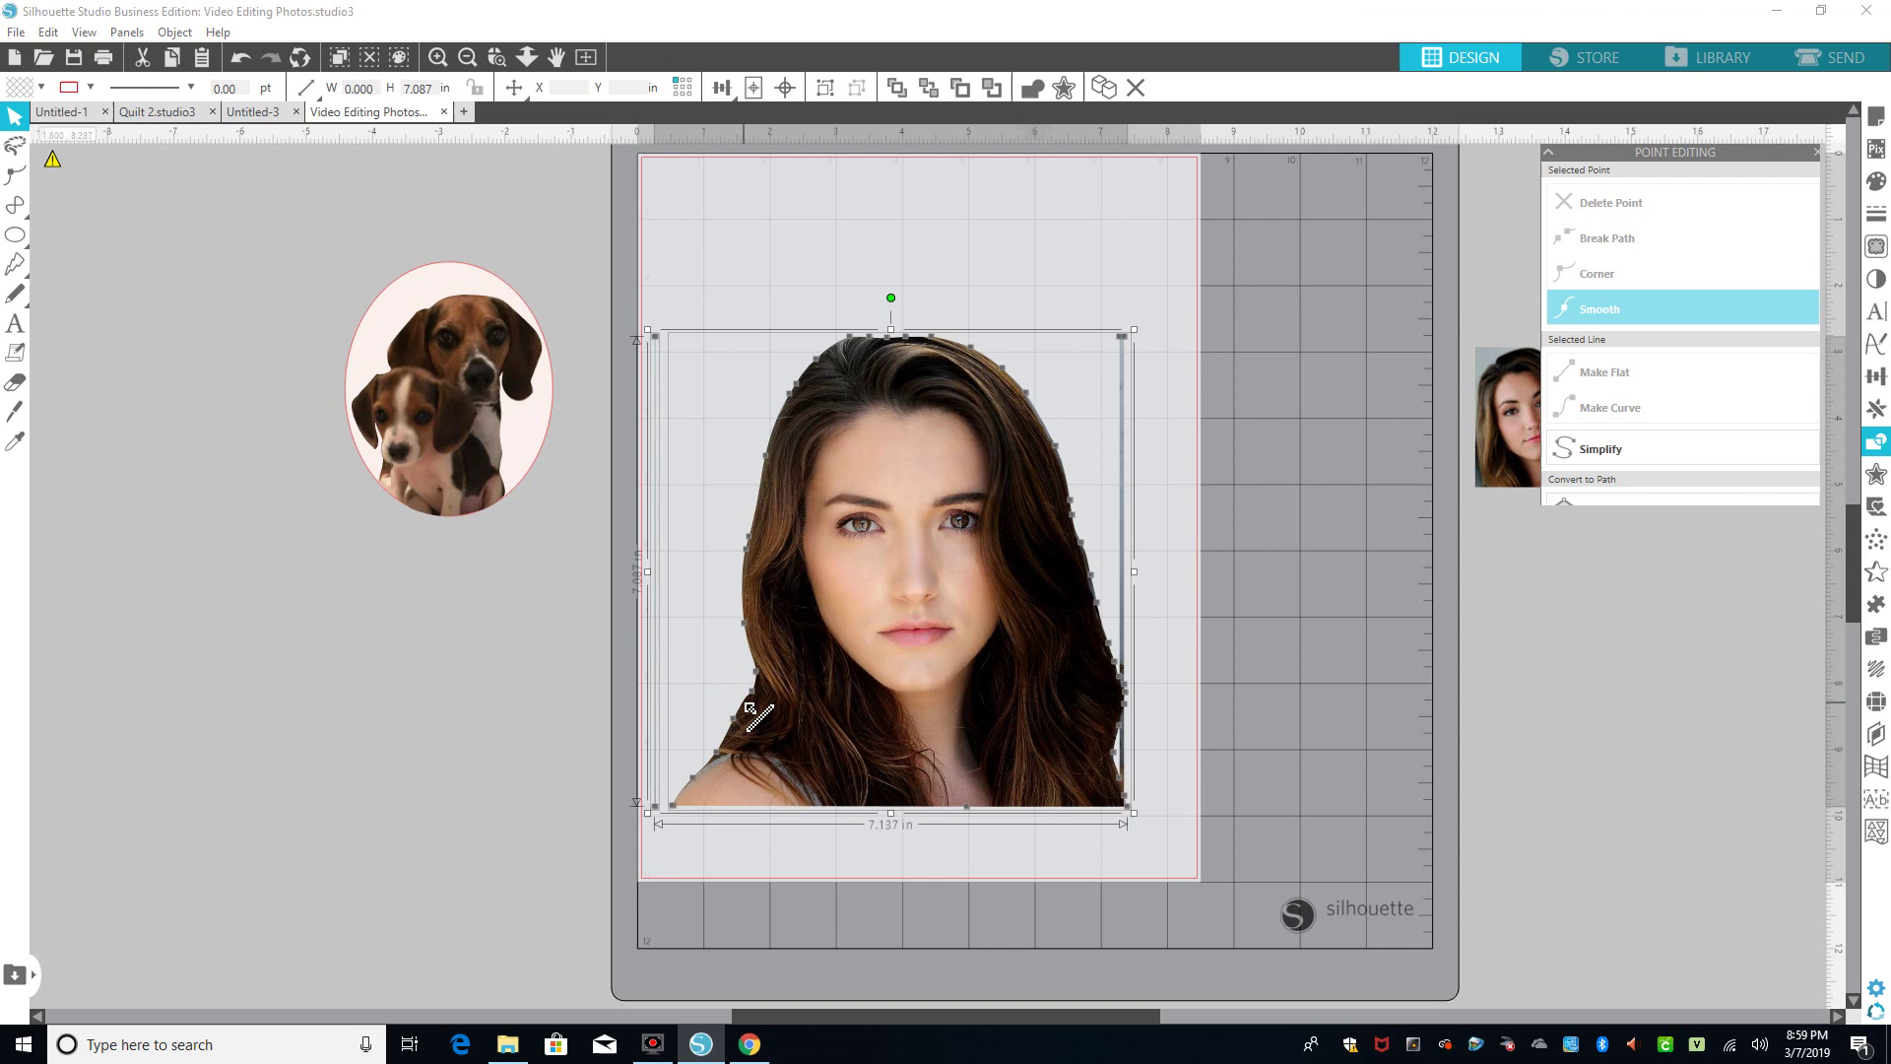
left_click_drag(752, 694, 700, 640)
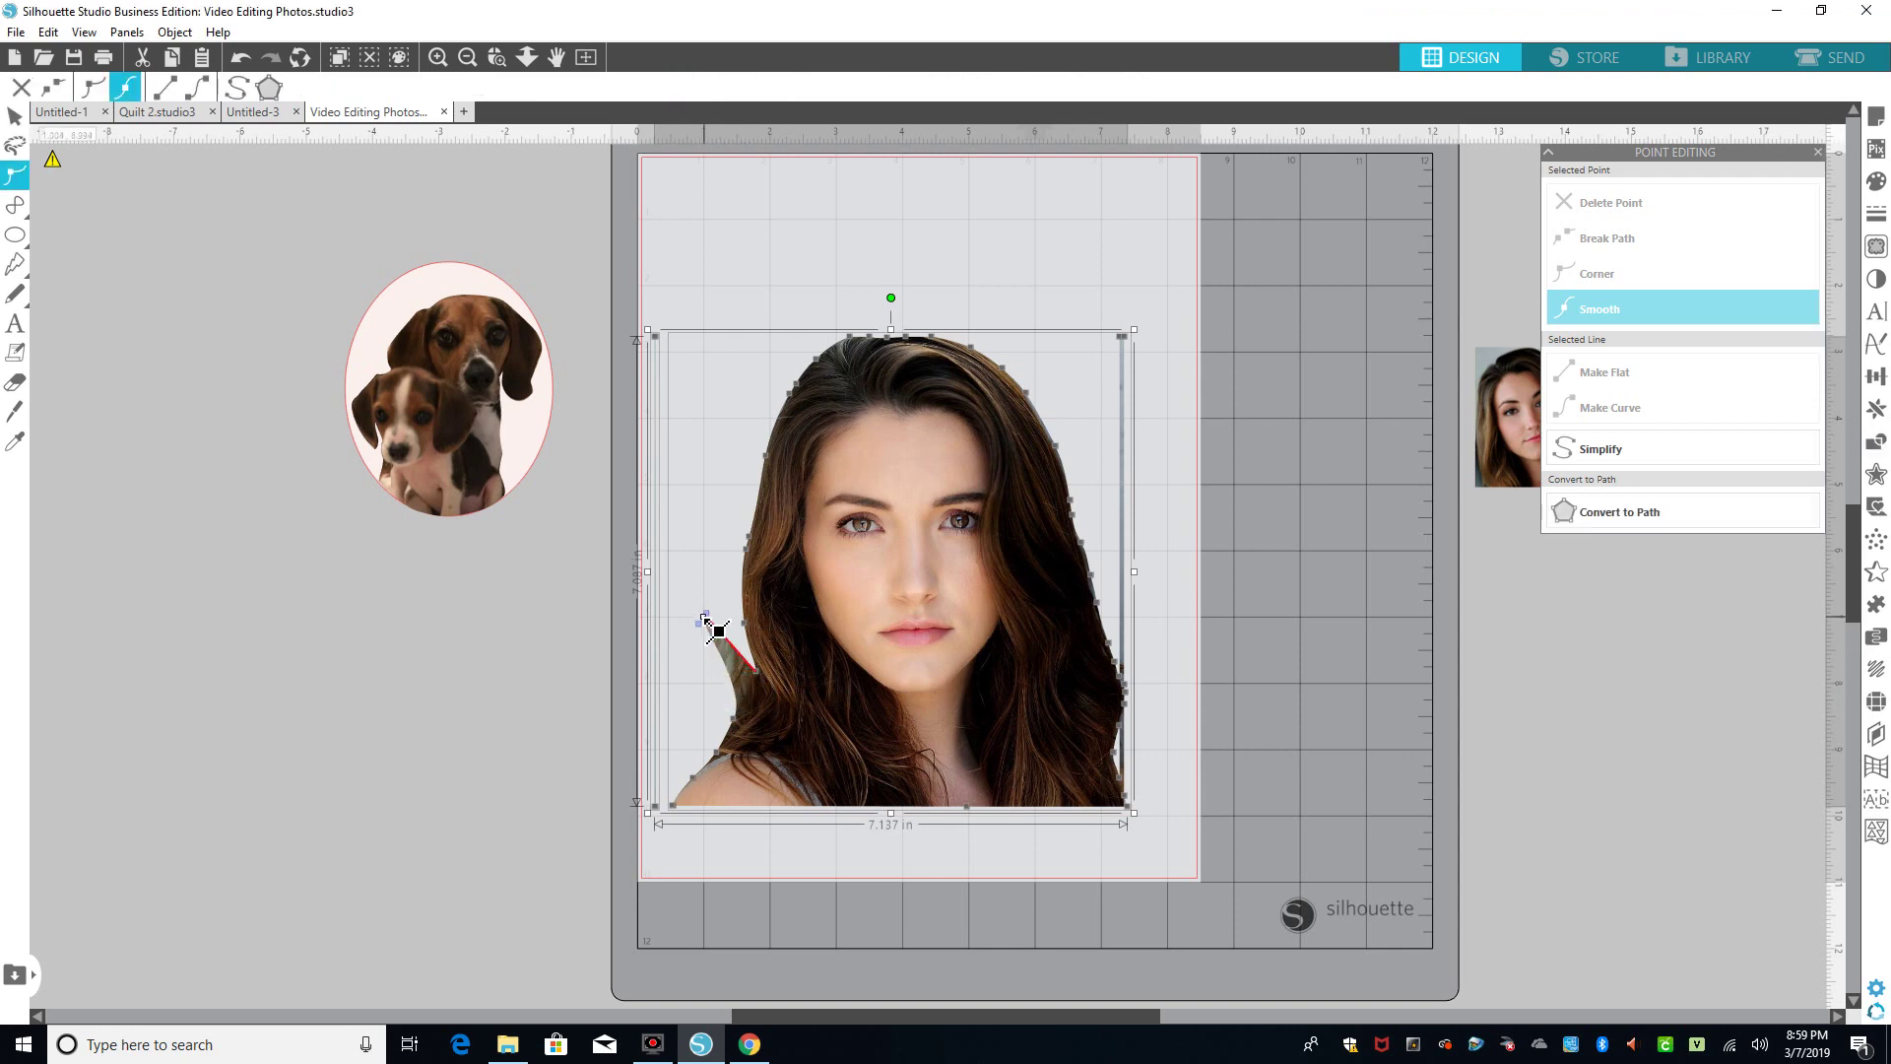
mouse_move(746, 734)
left_mouse_down()
mouse_move(662, 722)
mouse_move(709, 762)
mouse_move(687, 766)
mouse_move(724, 769)
mouse_move(693, 731)
mouse_move(738, 741)
left_mouse_up()
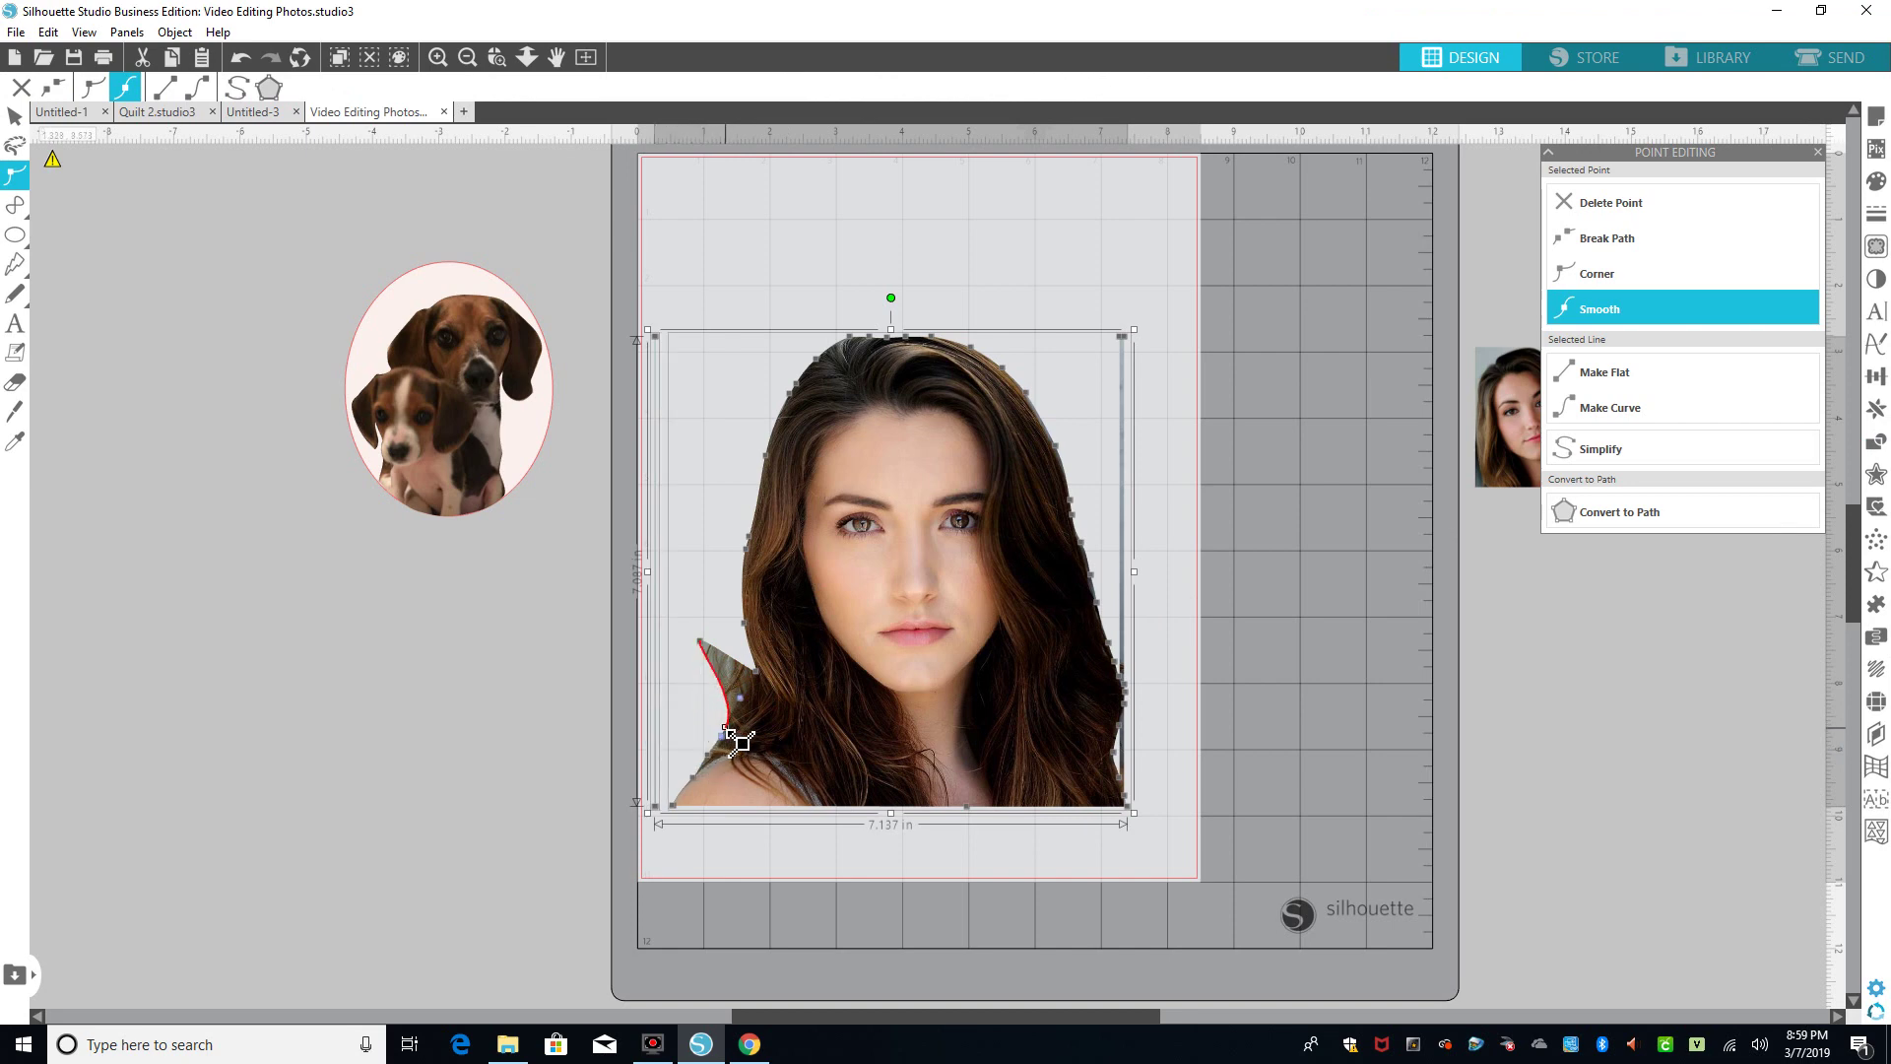
left_click(698, 641)
left_click(1625, 202)
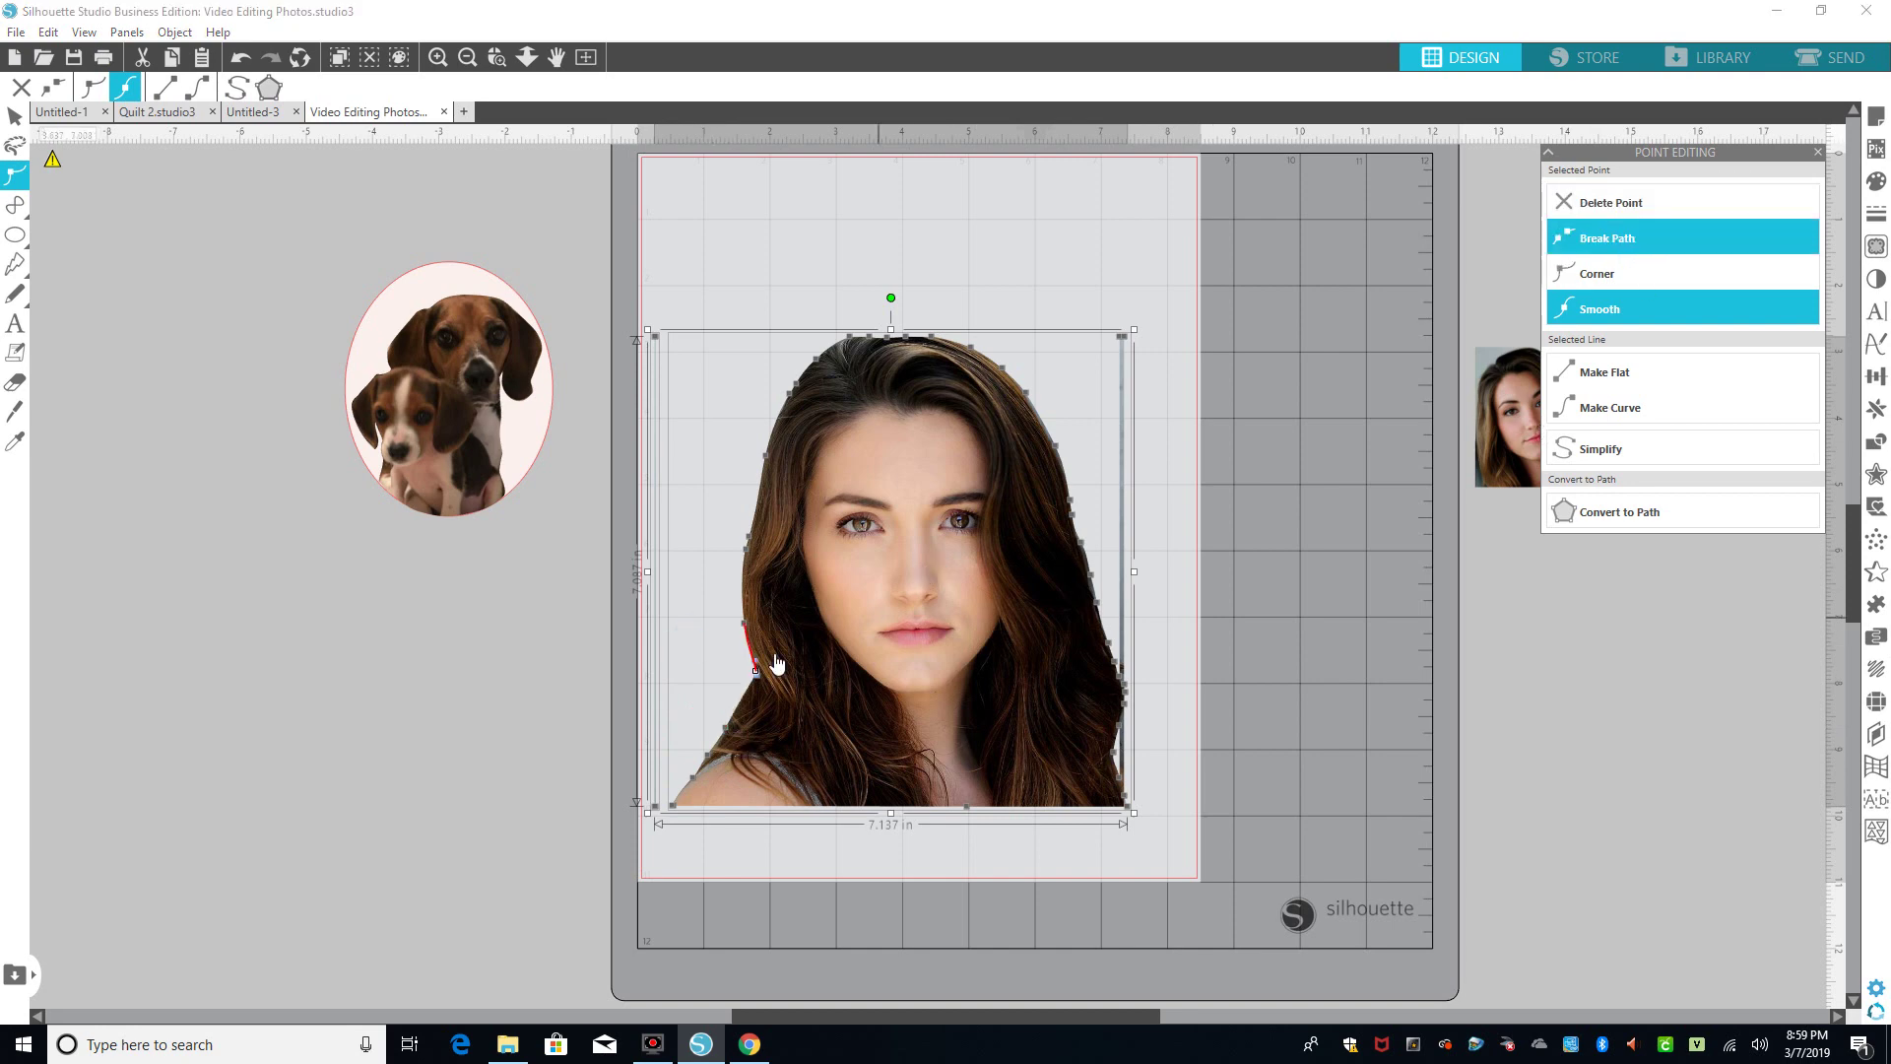
left_click(738, 727)
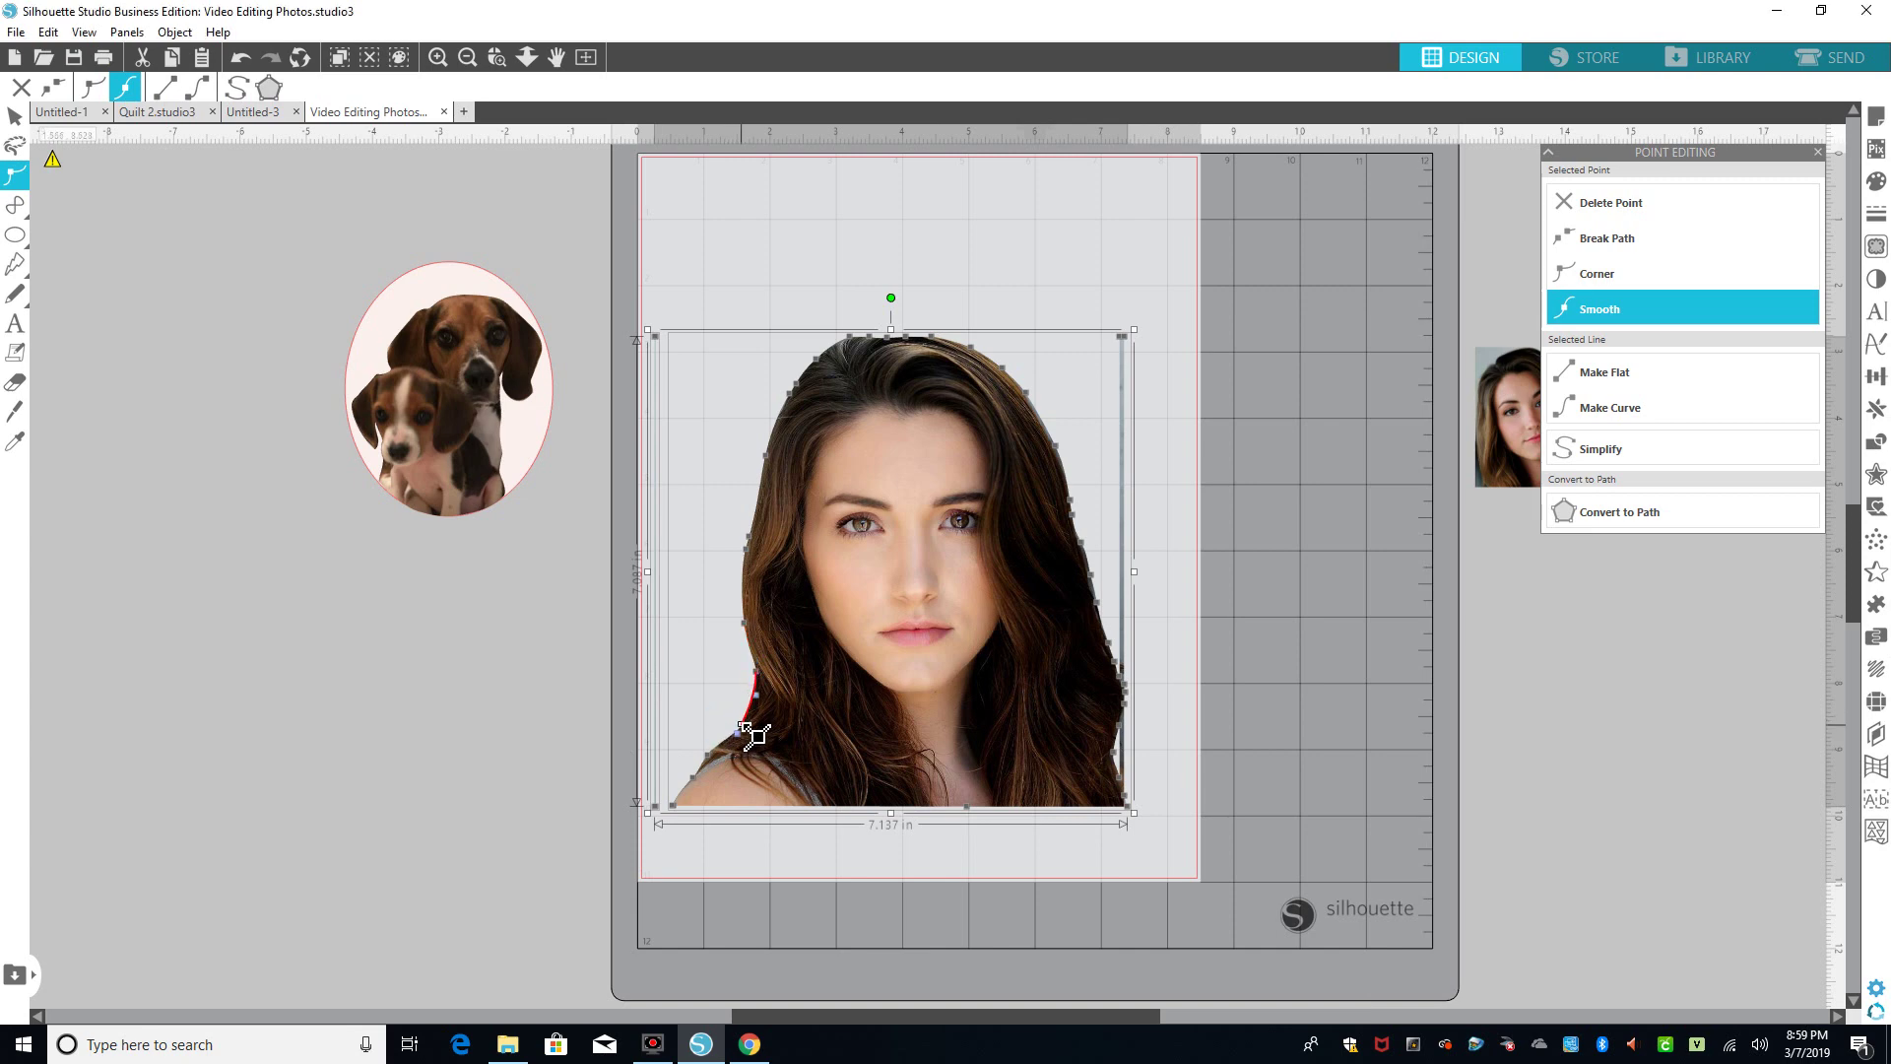
left_click(1273, 627)
key("v")
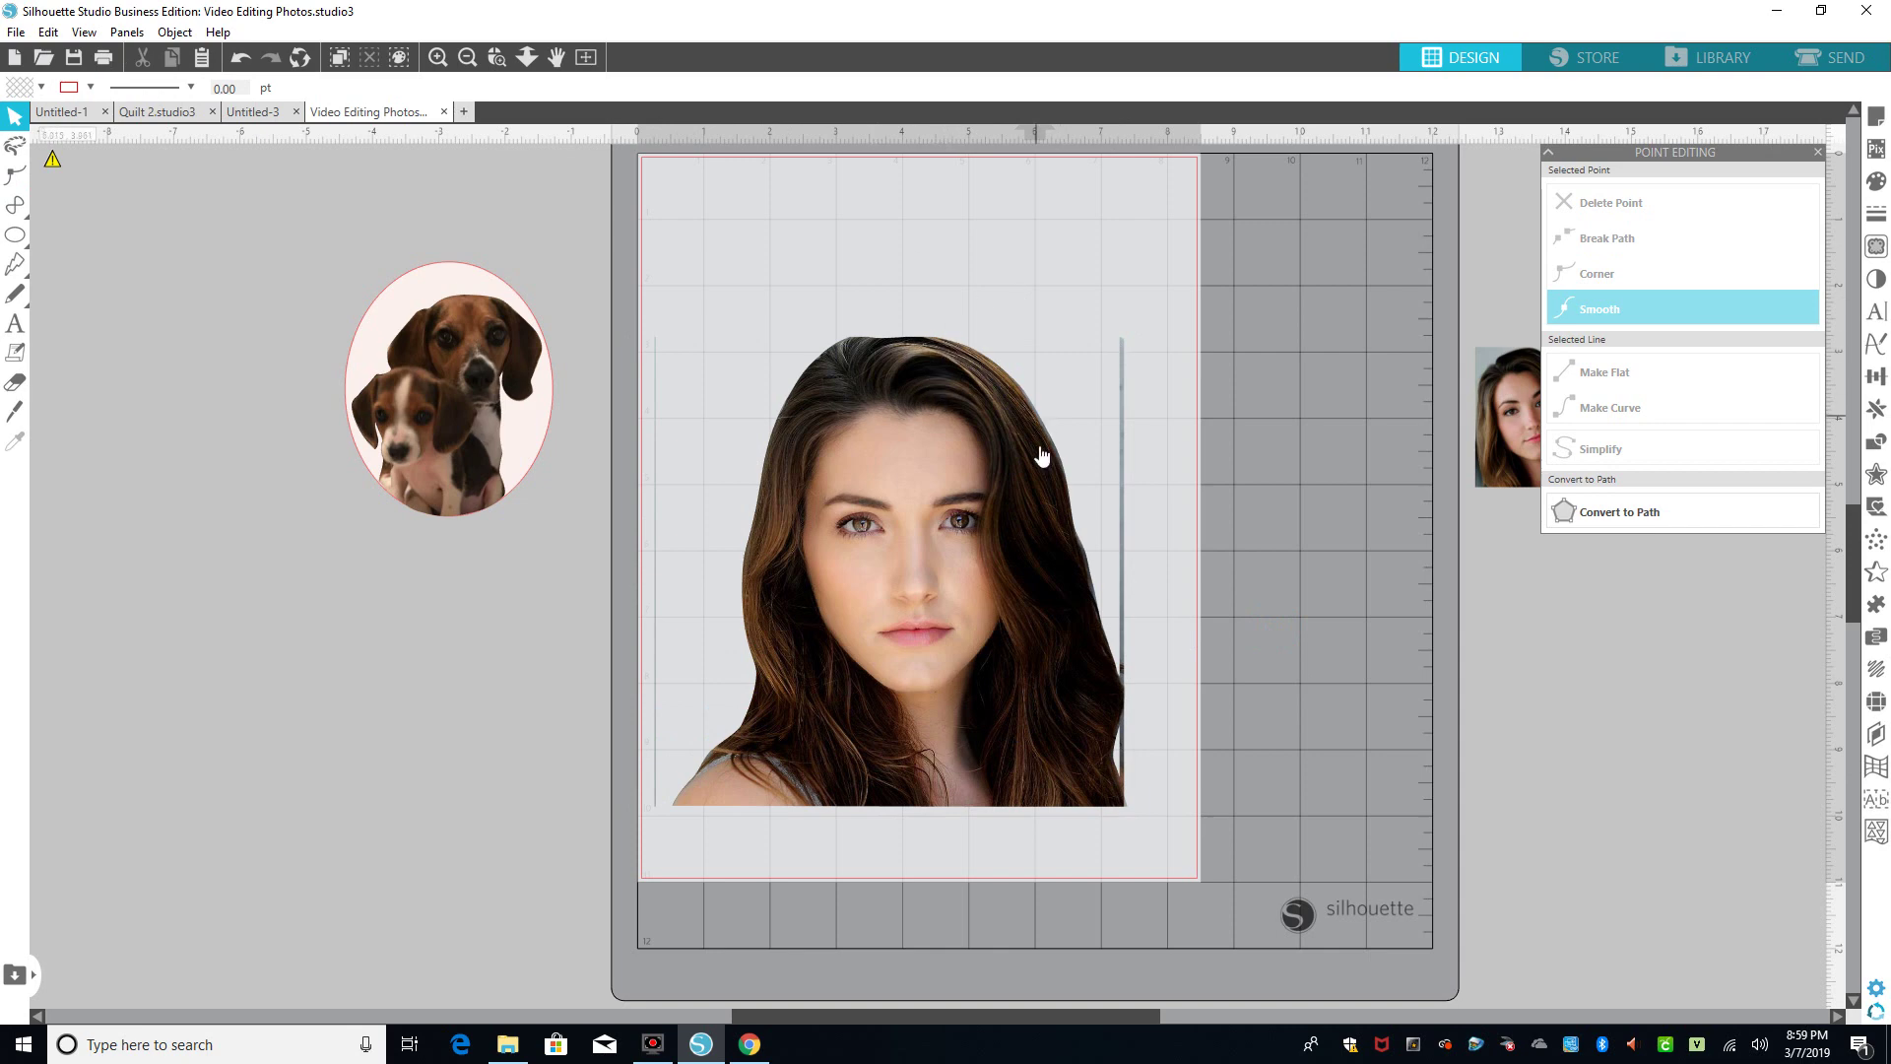
left_click(1123, 523)
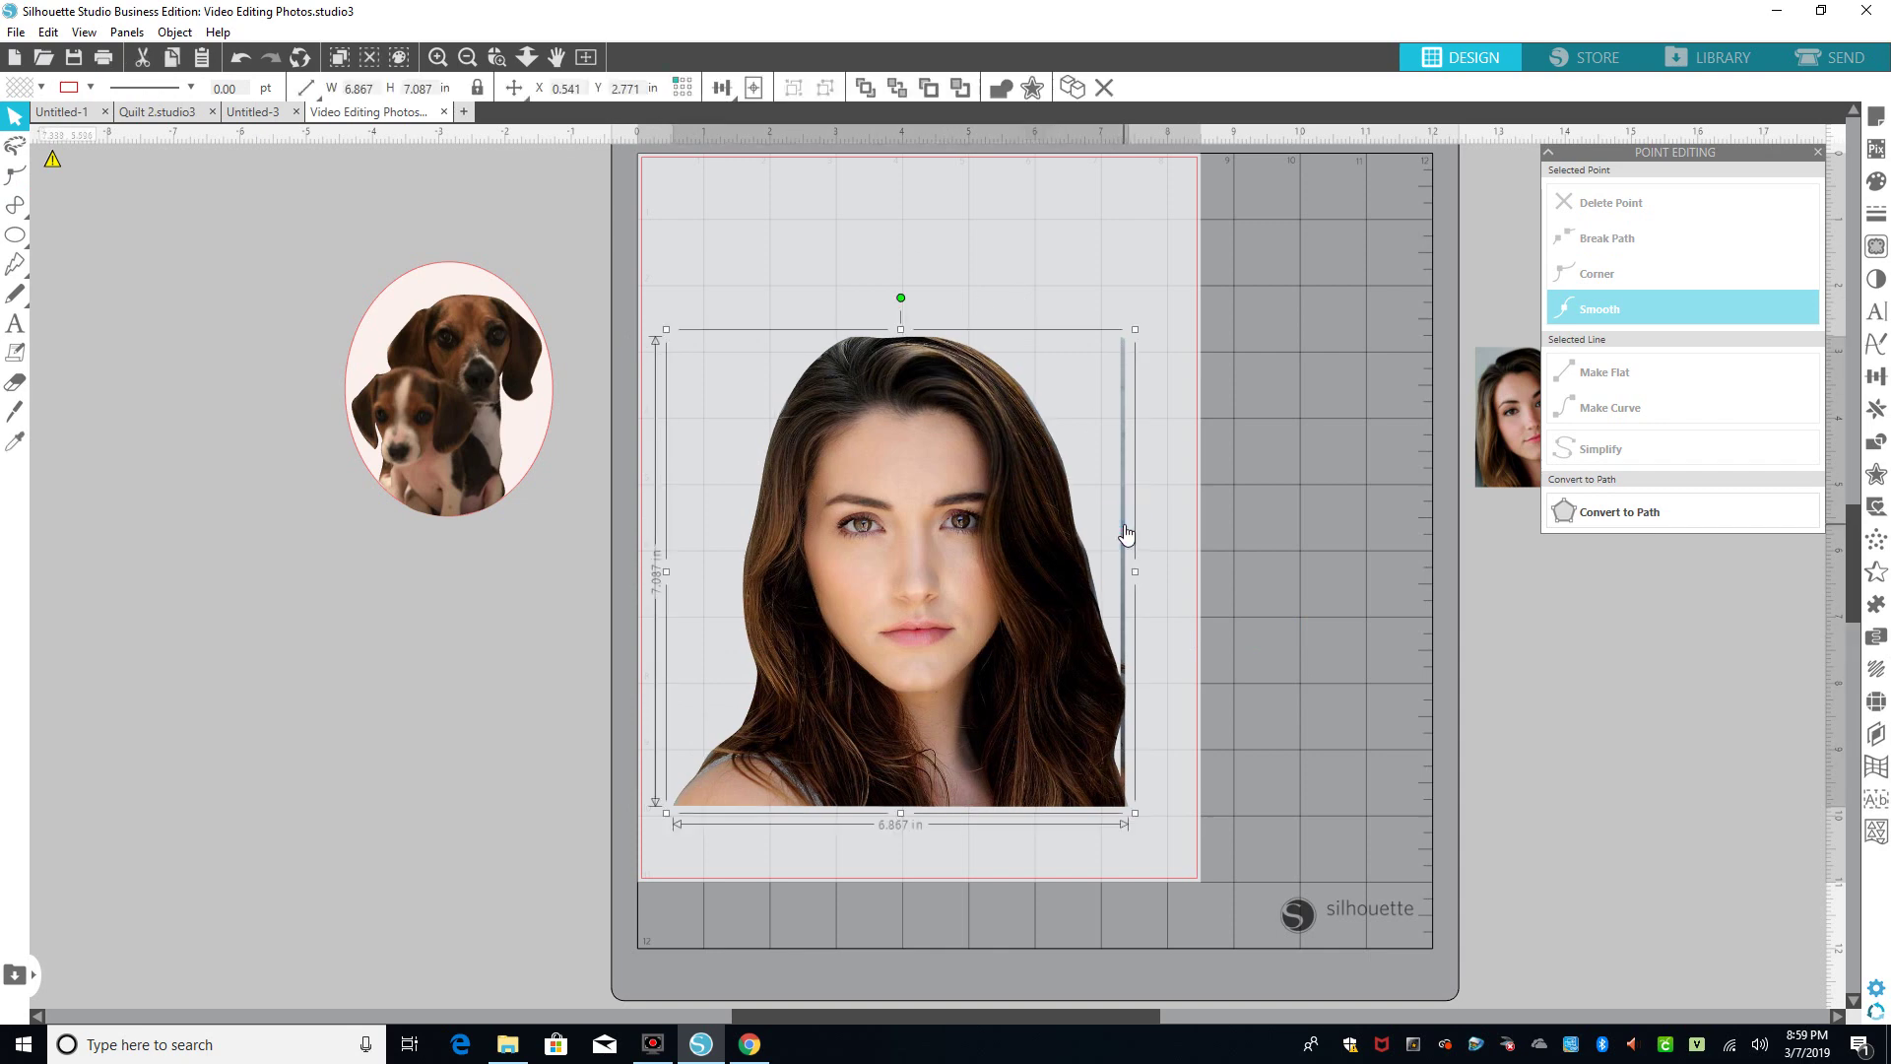
Delete the stray spike point at the cropped portrait's top right
double_click(1123, 523)
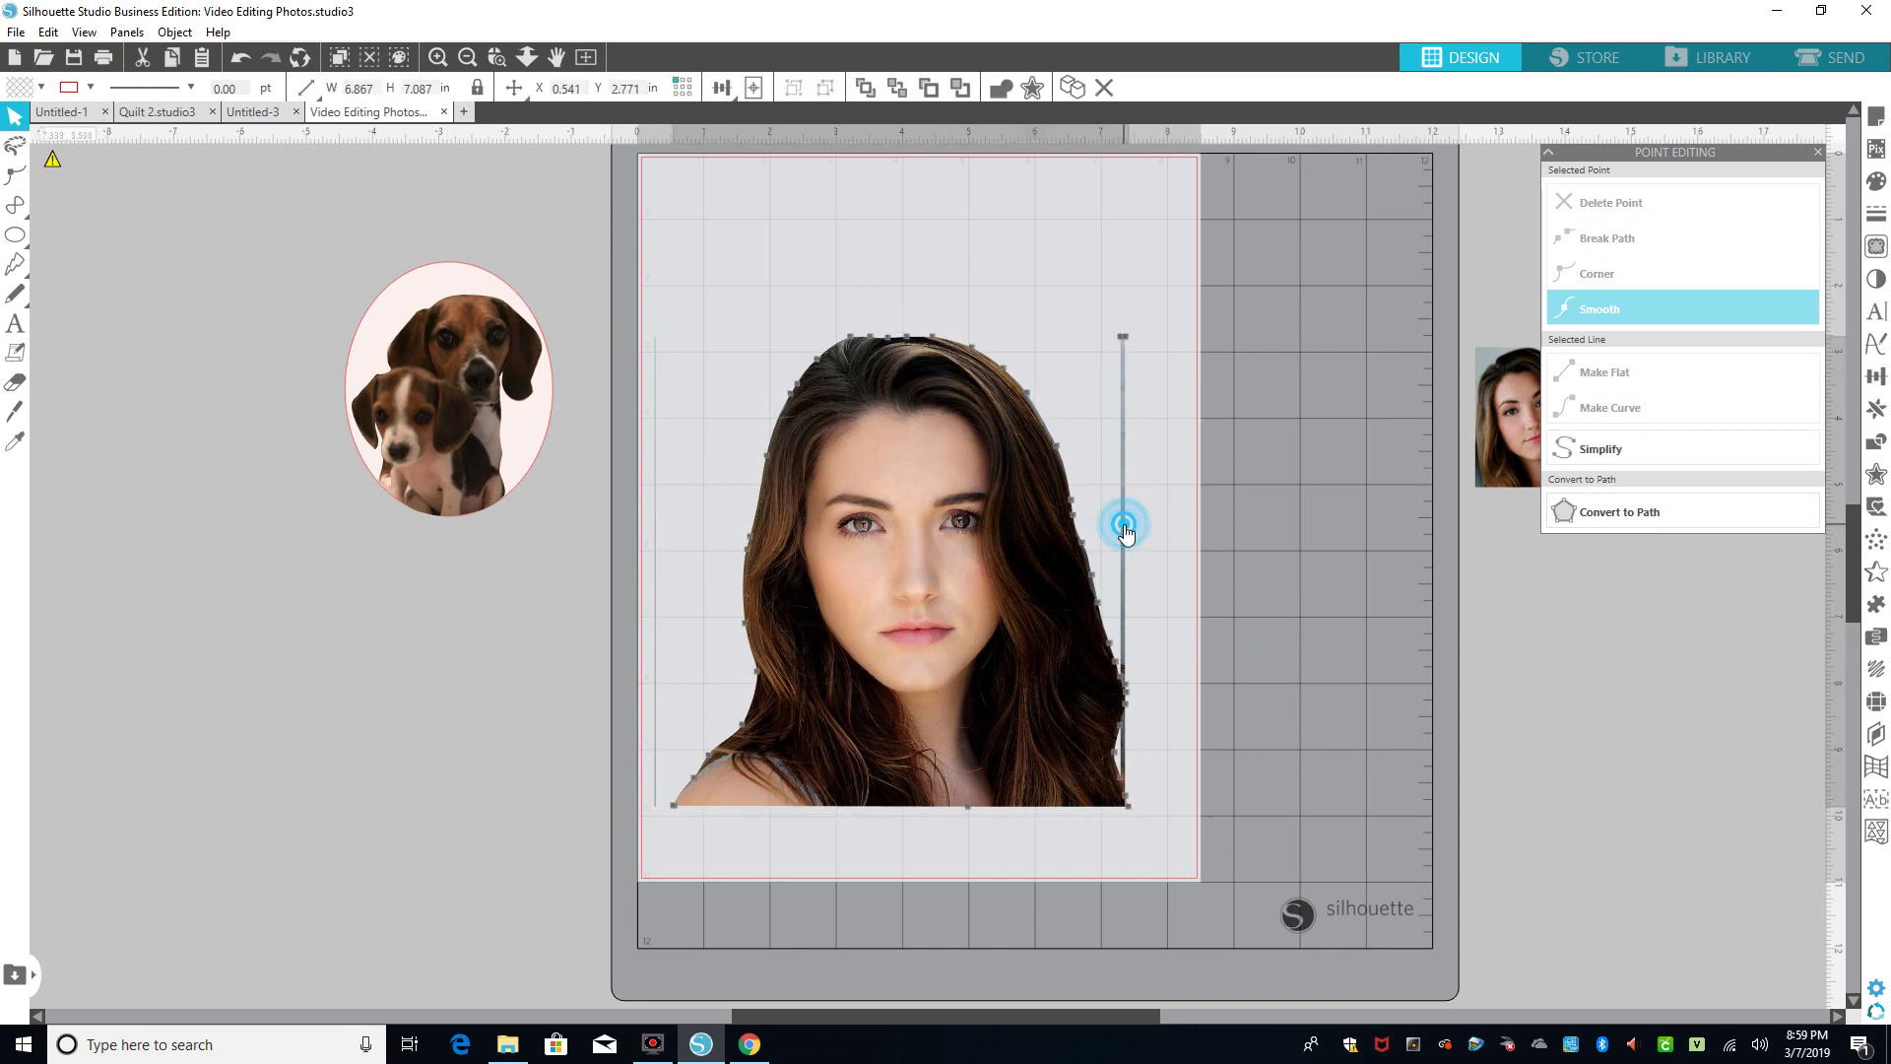
left_click(1128, 355)
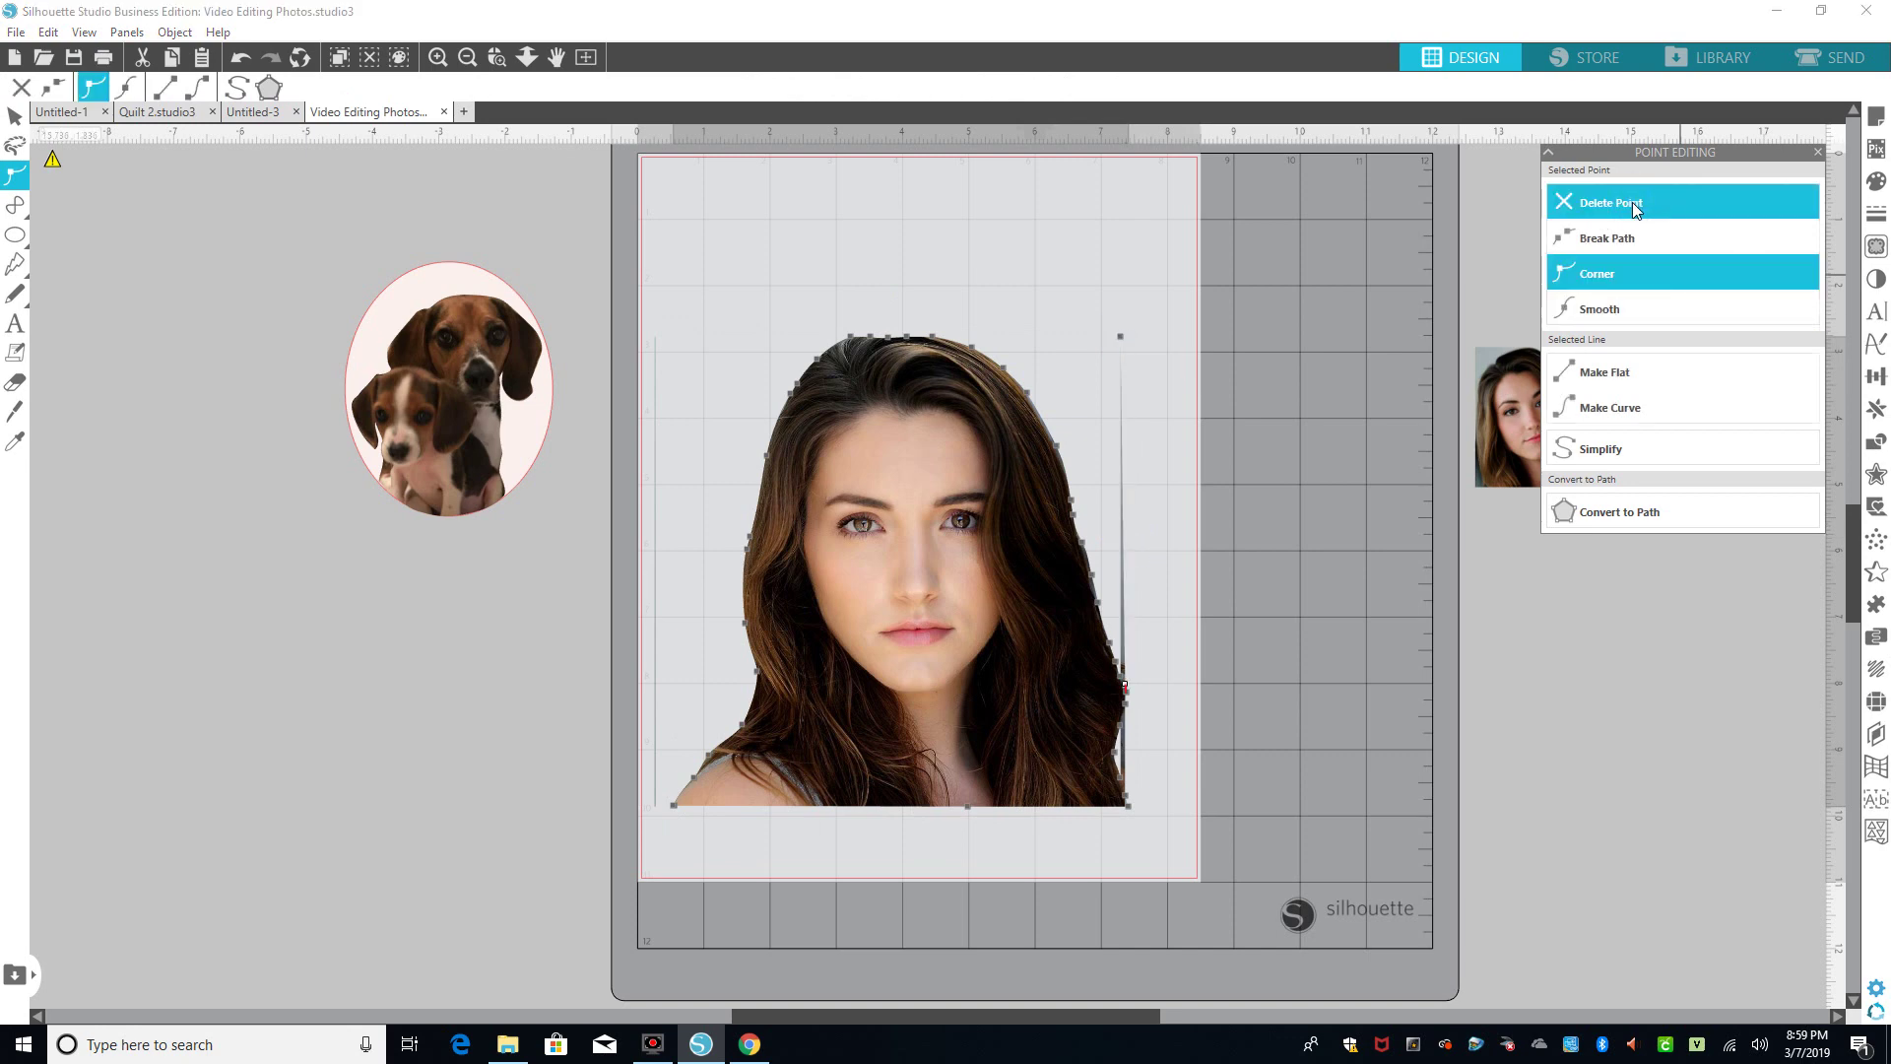
left_click(1121, 336)
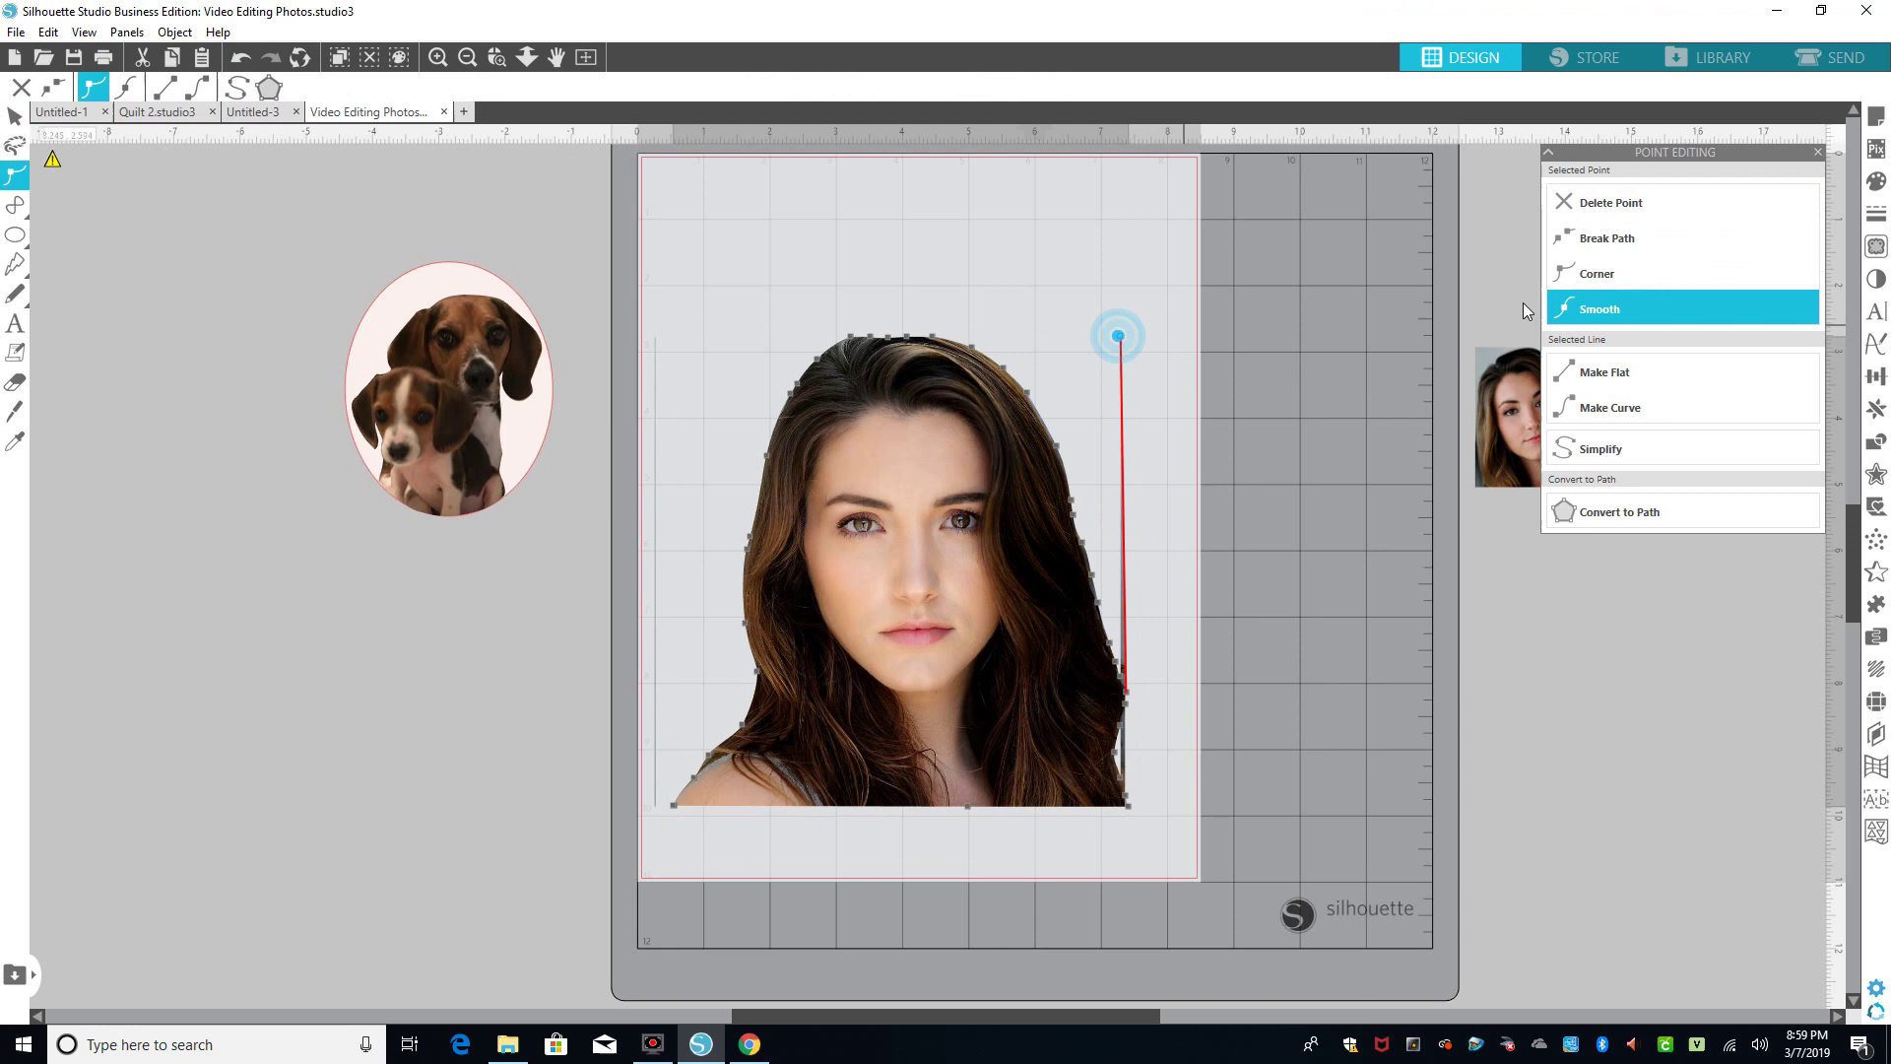
left_click(1641, 202)
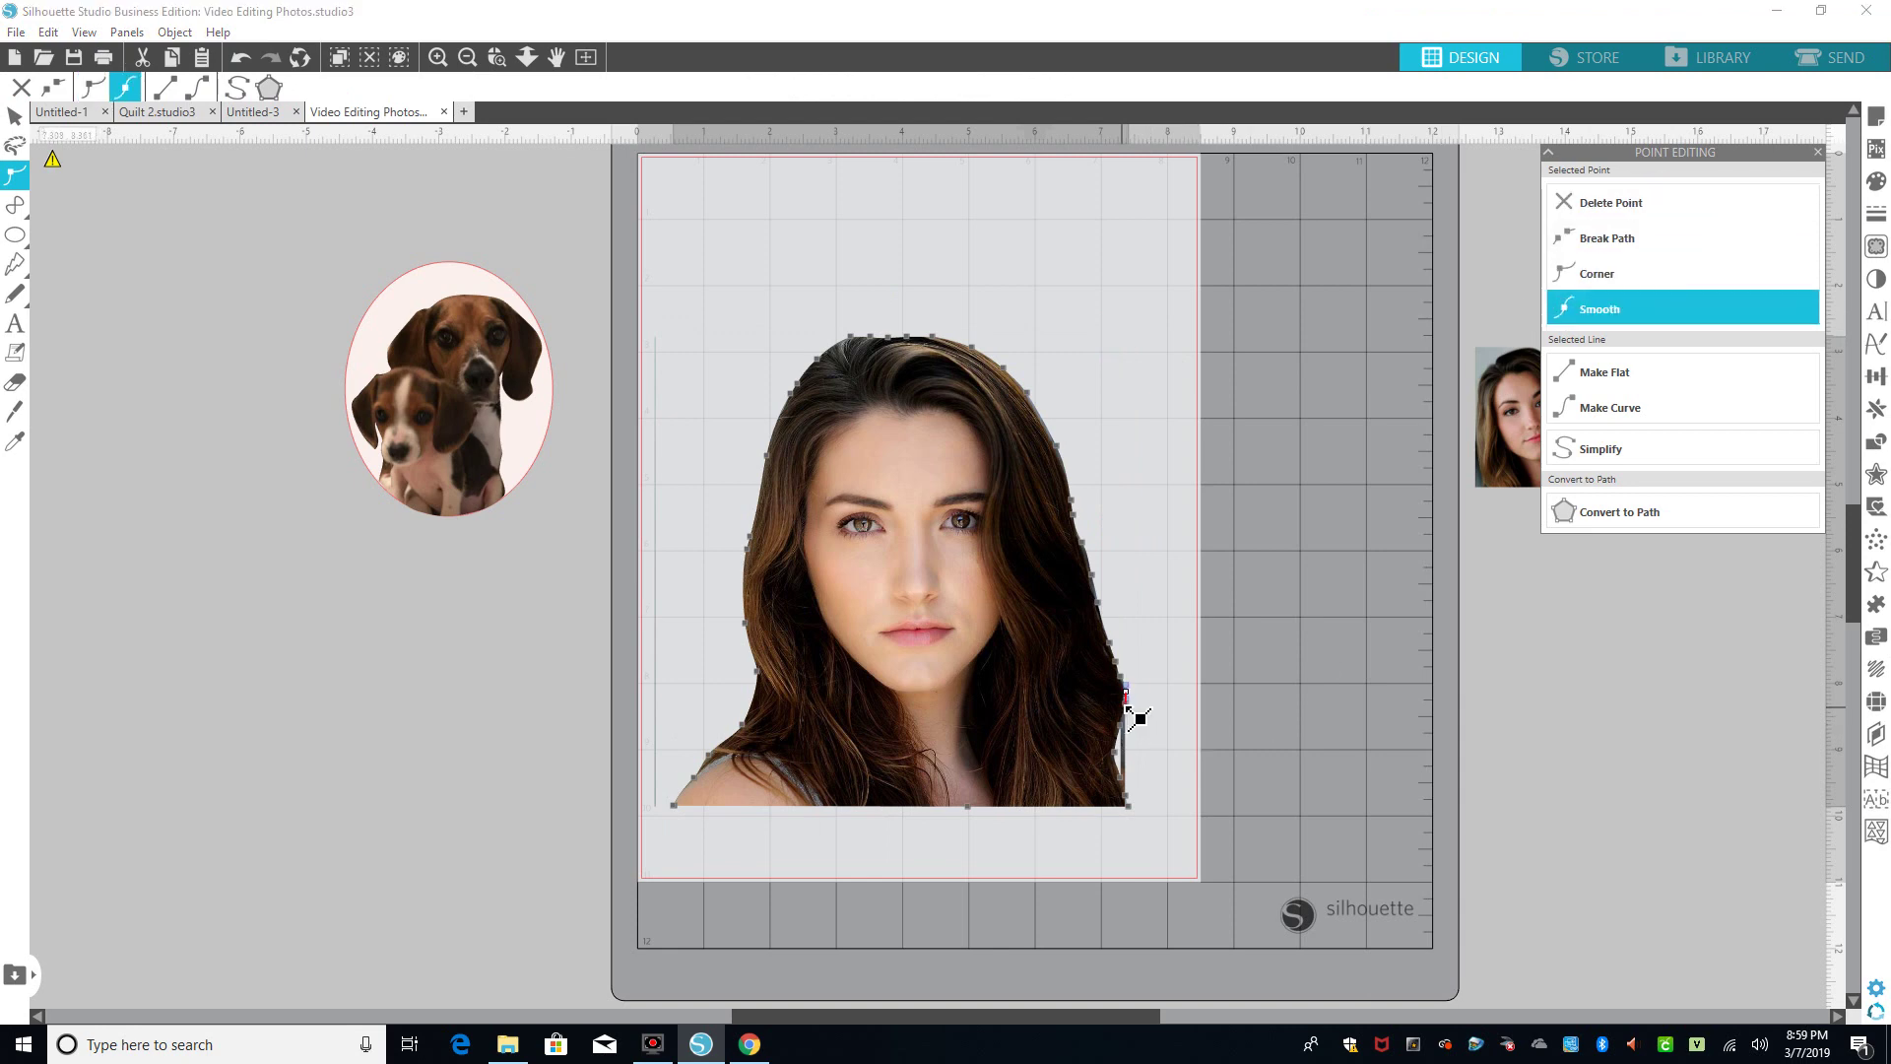
double_click(1130, 790)
Delete the extra points along the hair's right edge and the bottom-right corner
double_click(1129, 783)
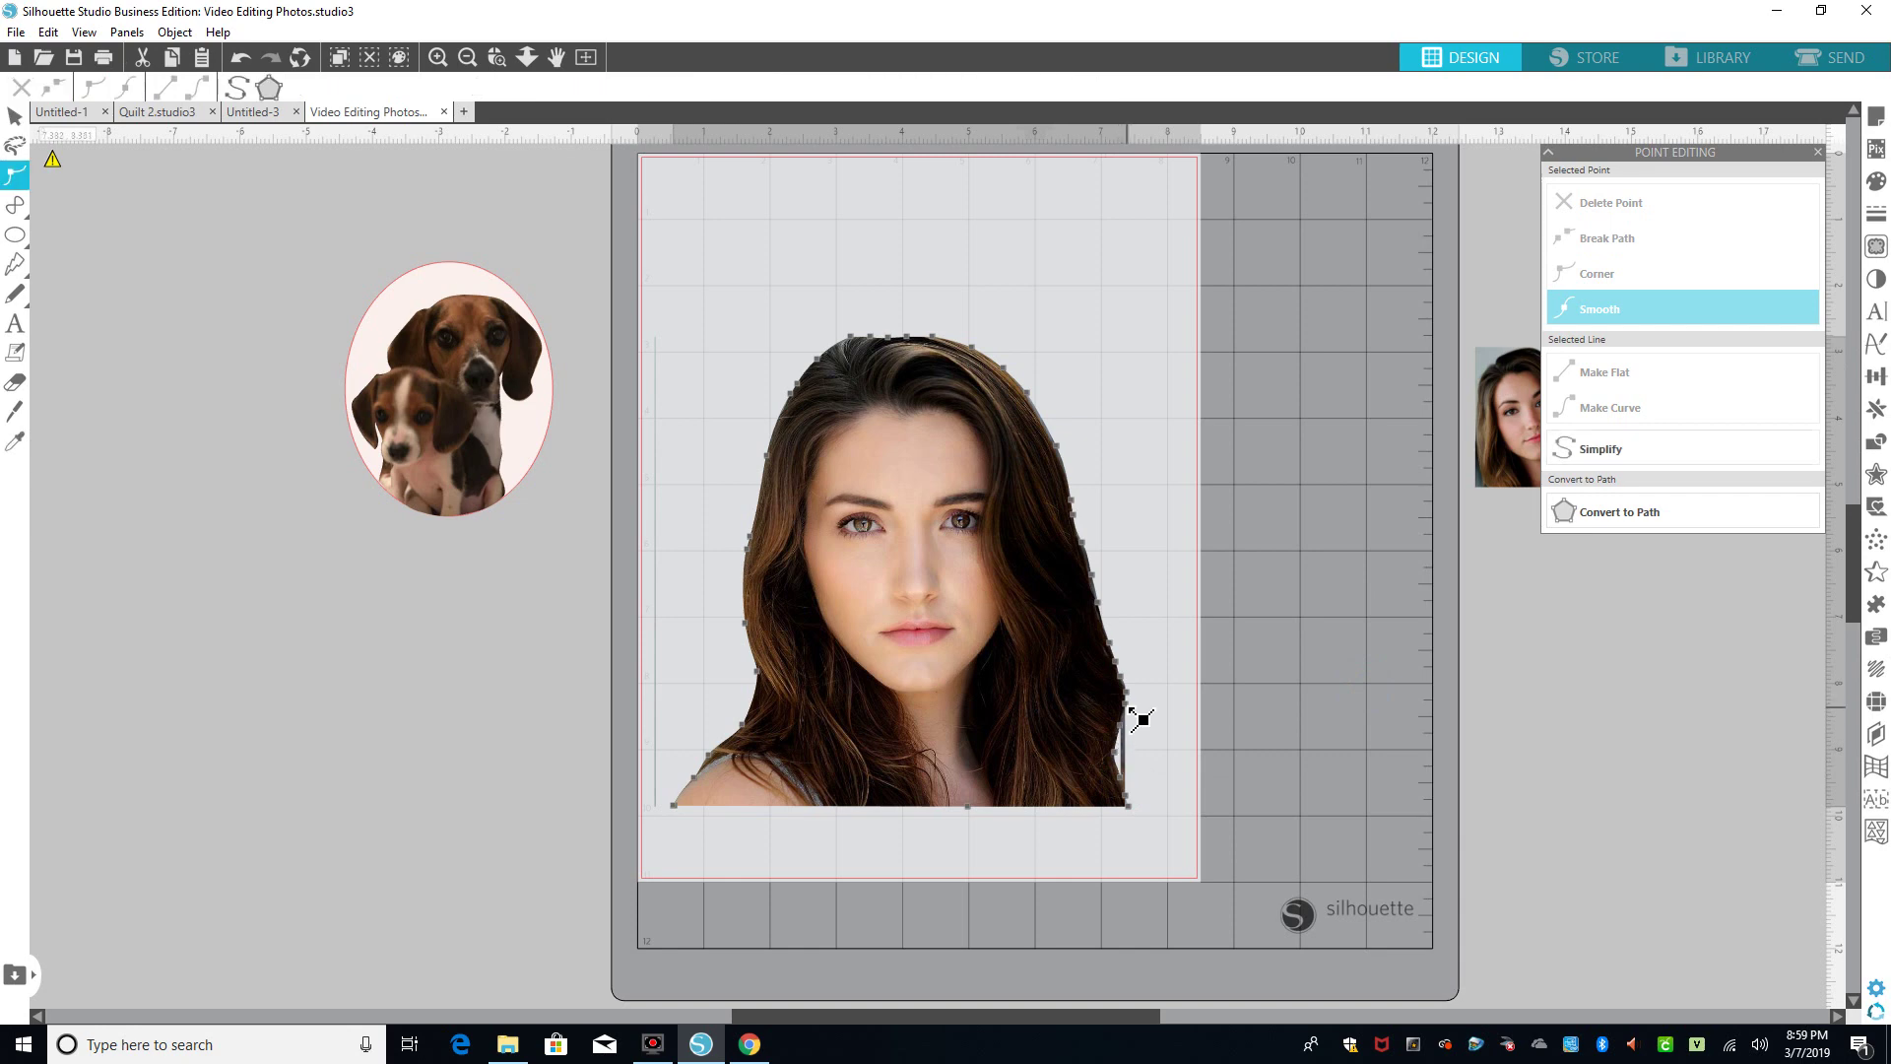
left_click_drag(1139, 714, 1146, 720)
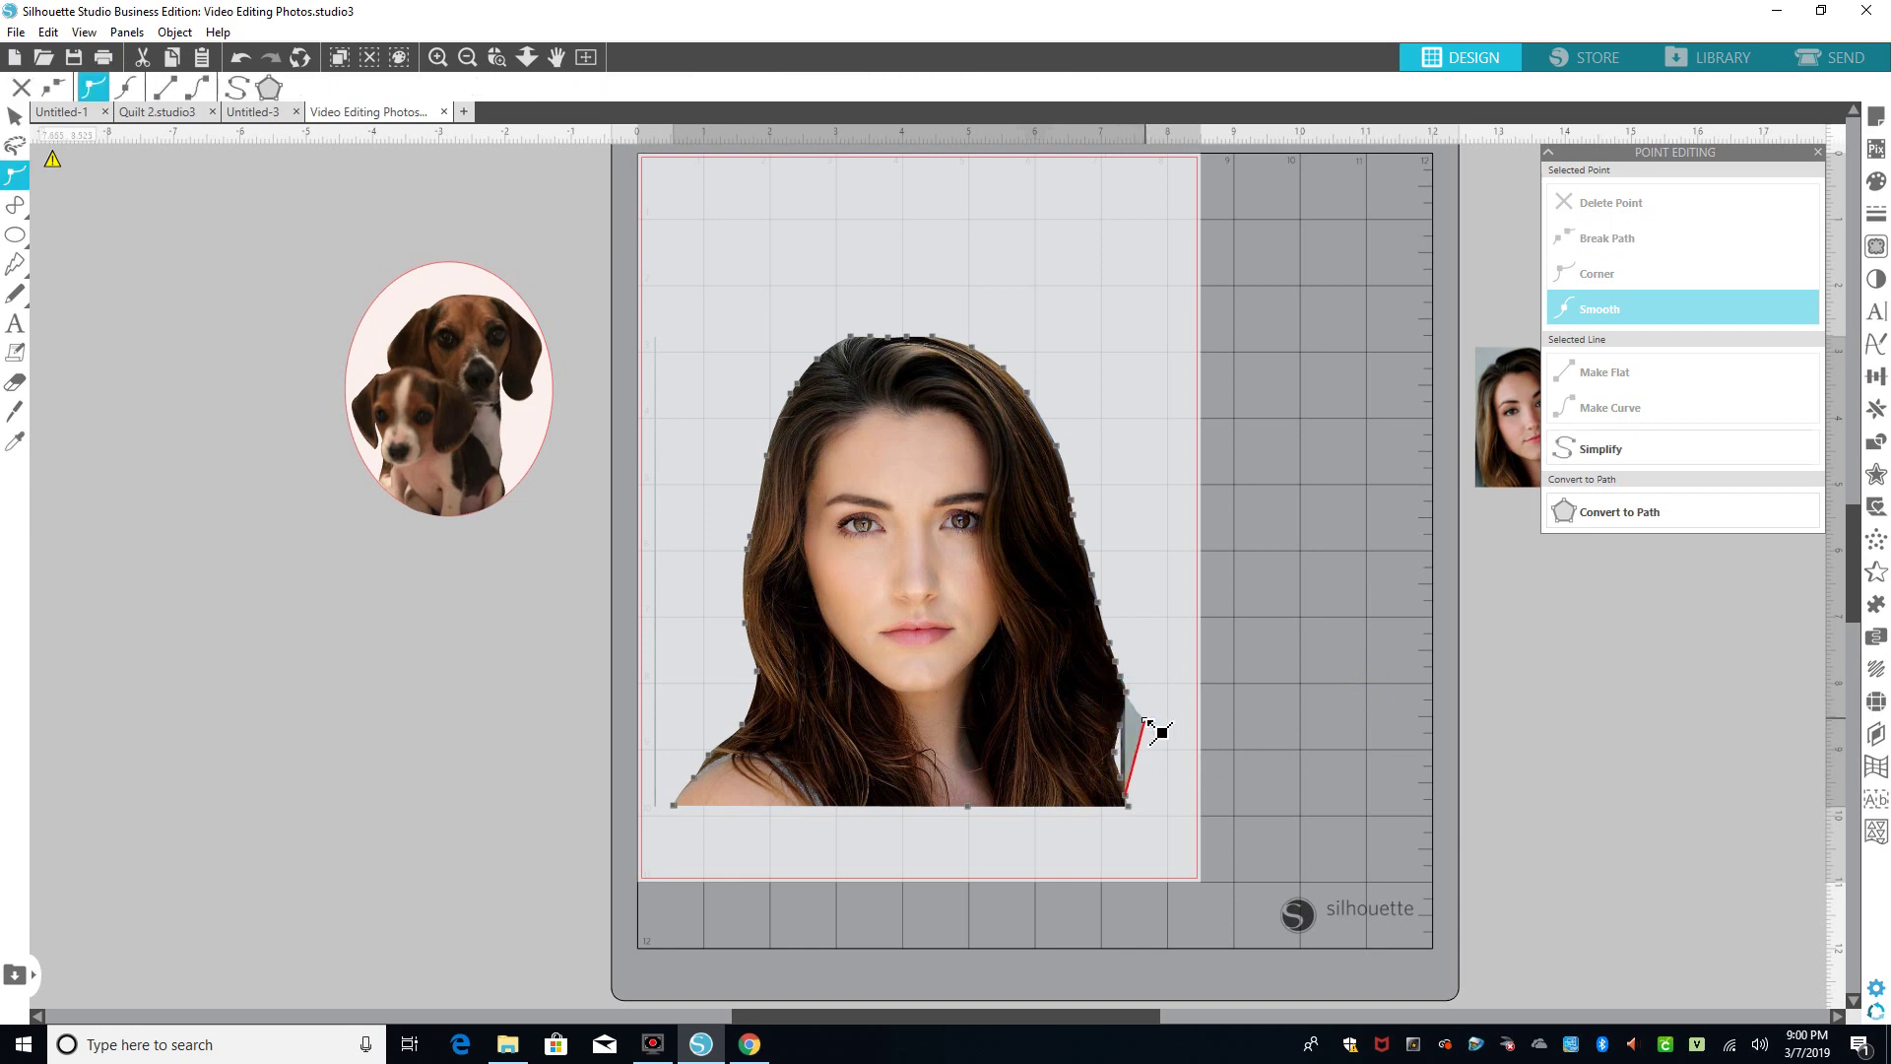
left_click(1606, 202)
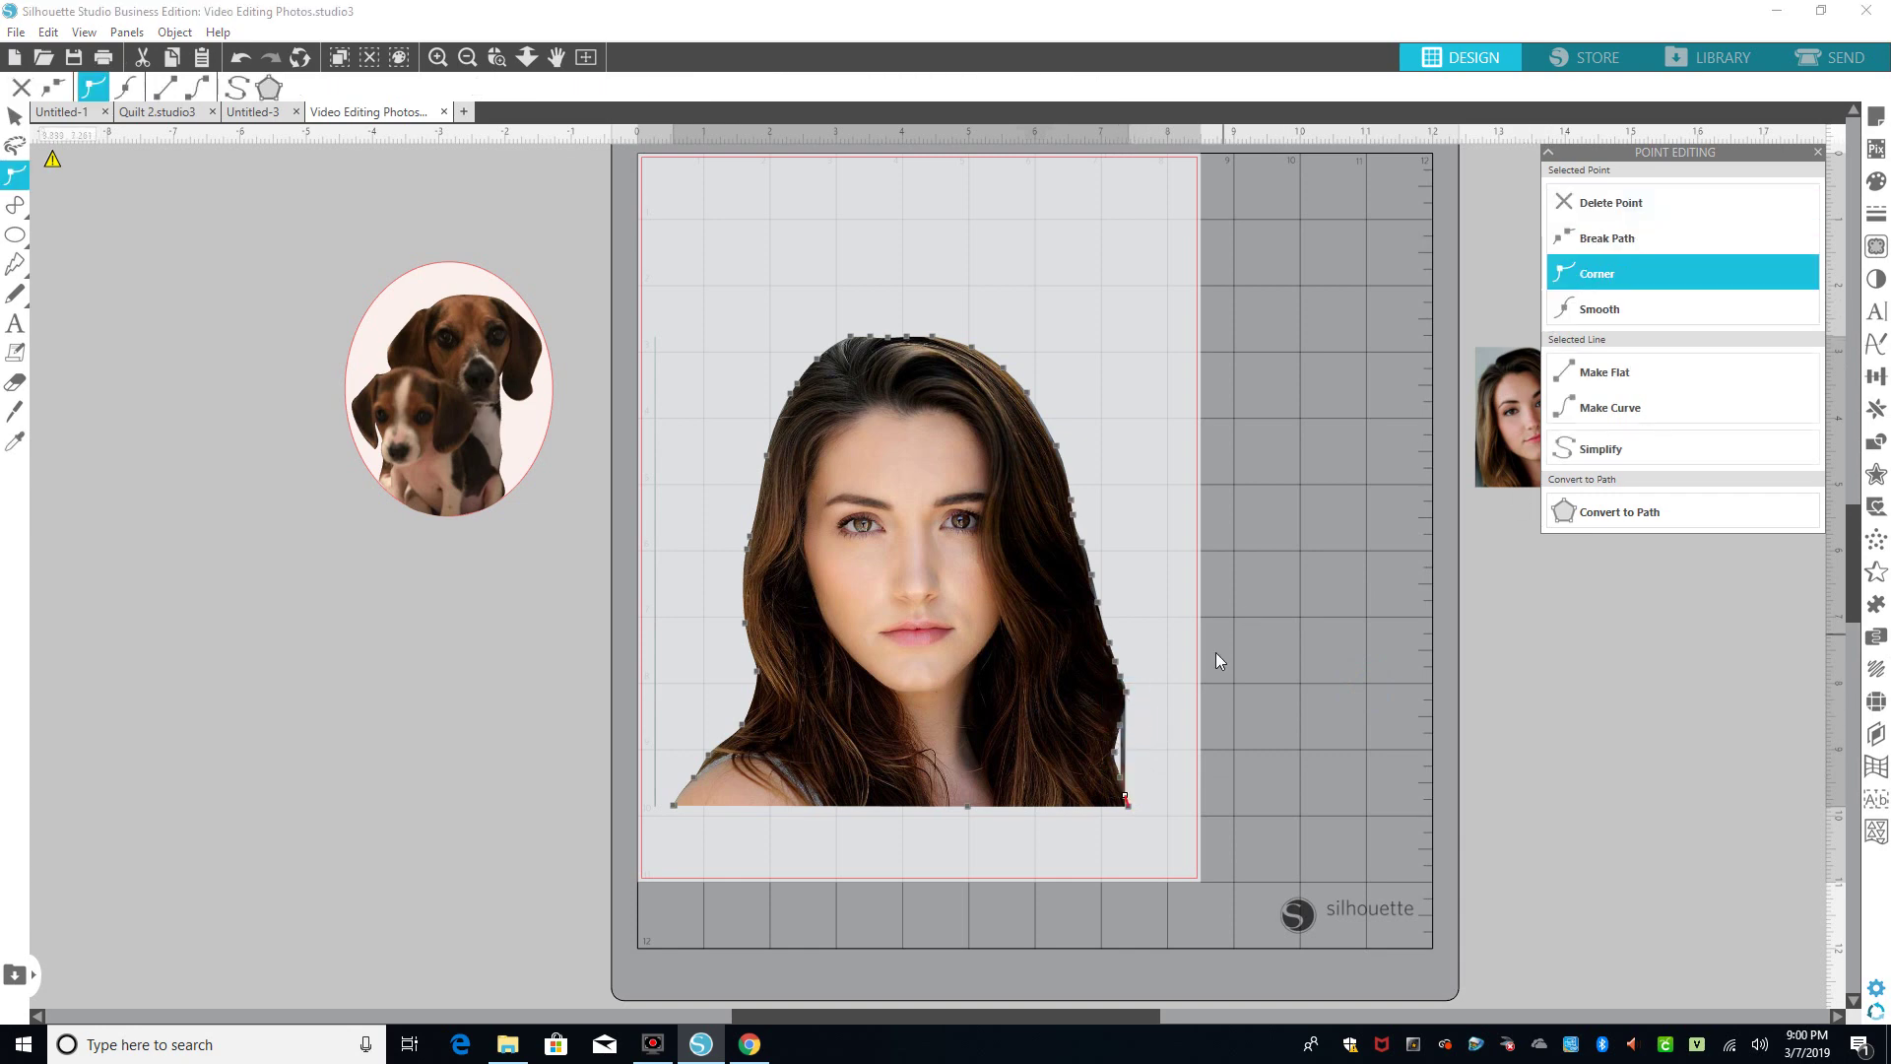
left_click(1121, 689)
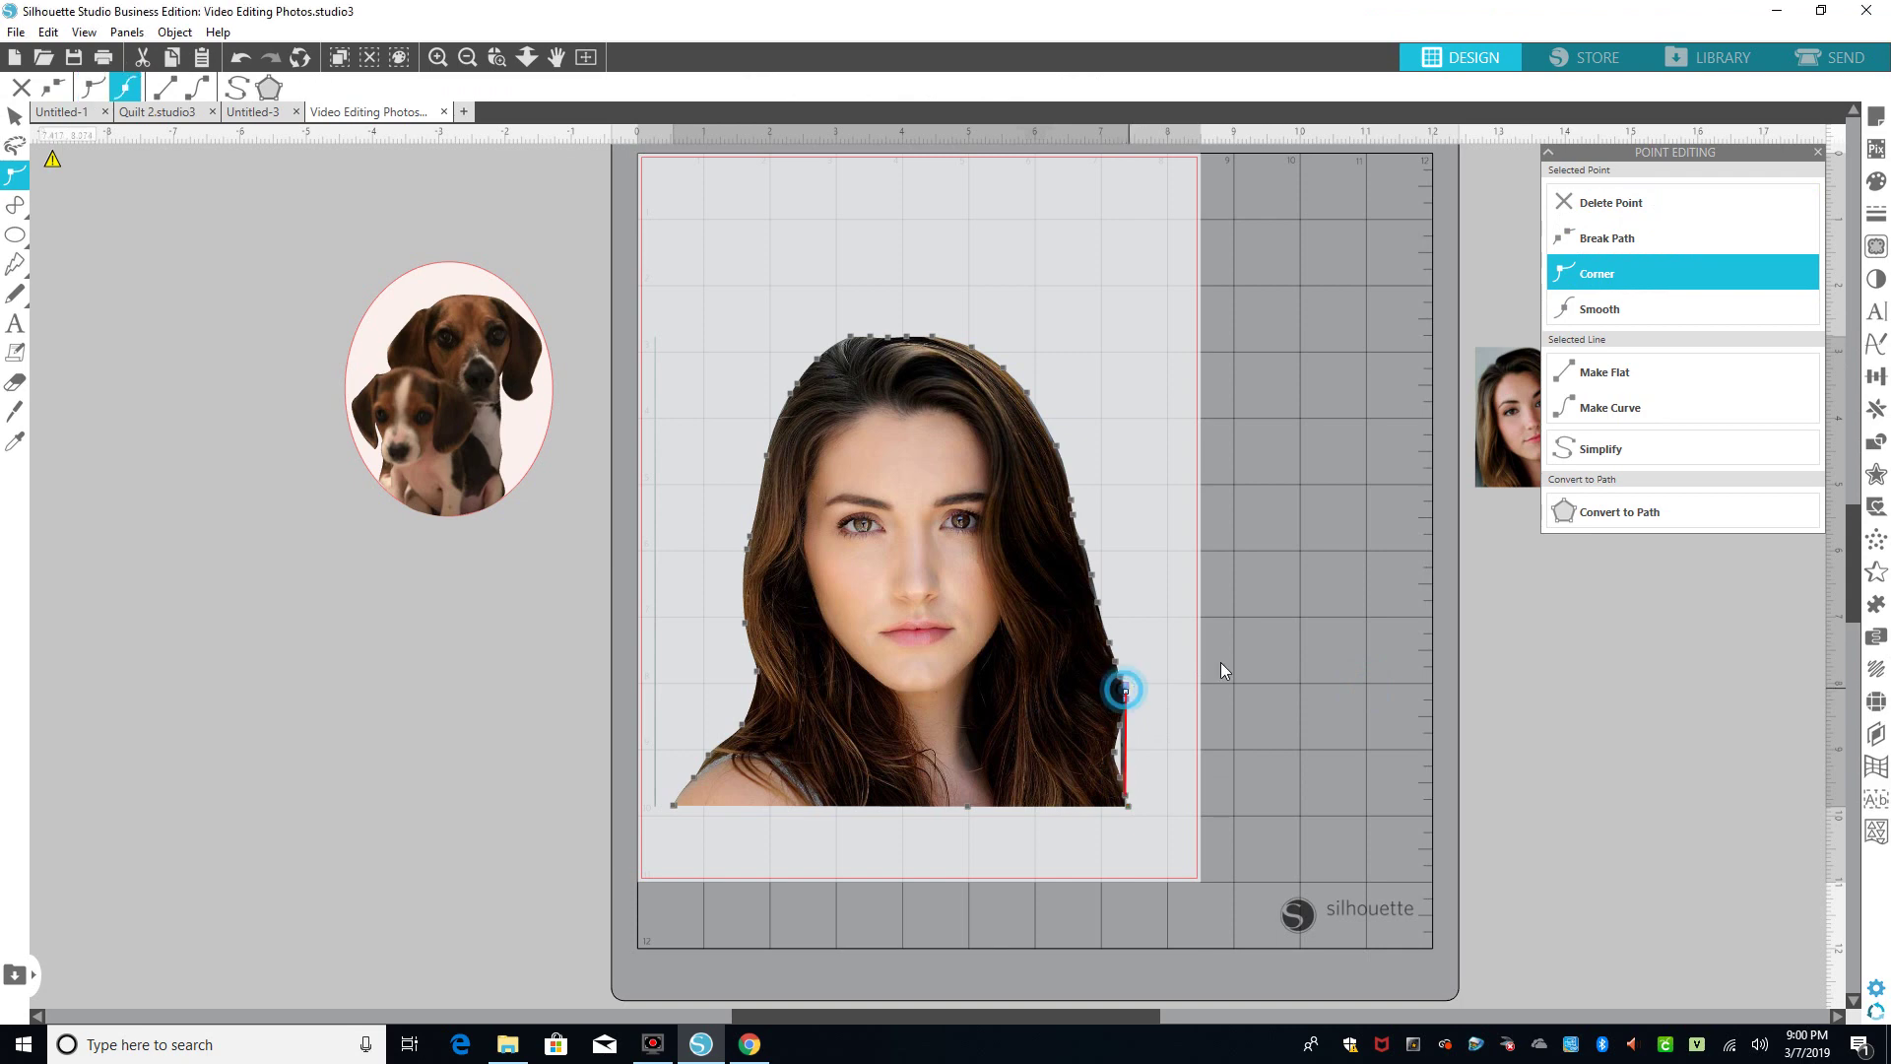
left_click(1596, 198)
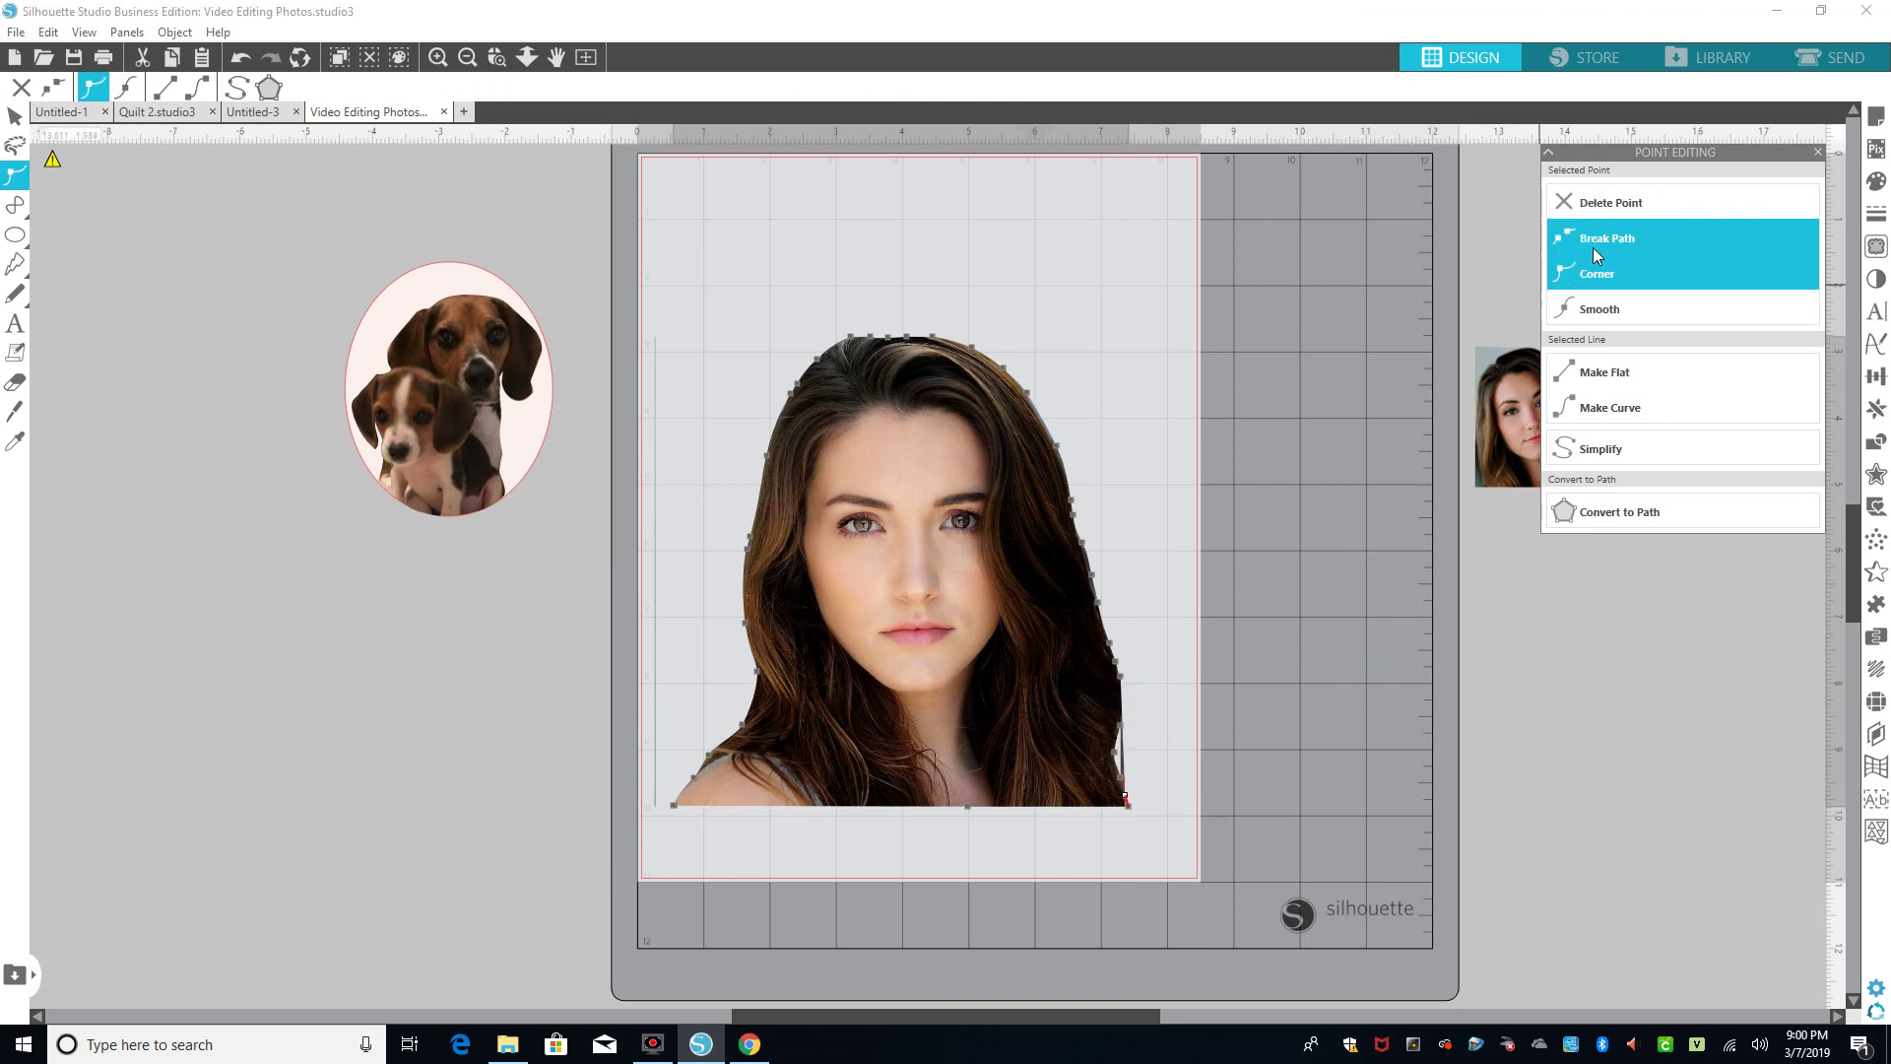
left_click(1600, 210)
left_click(1599, 210)
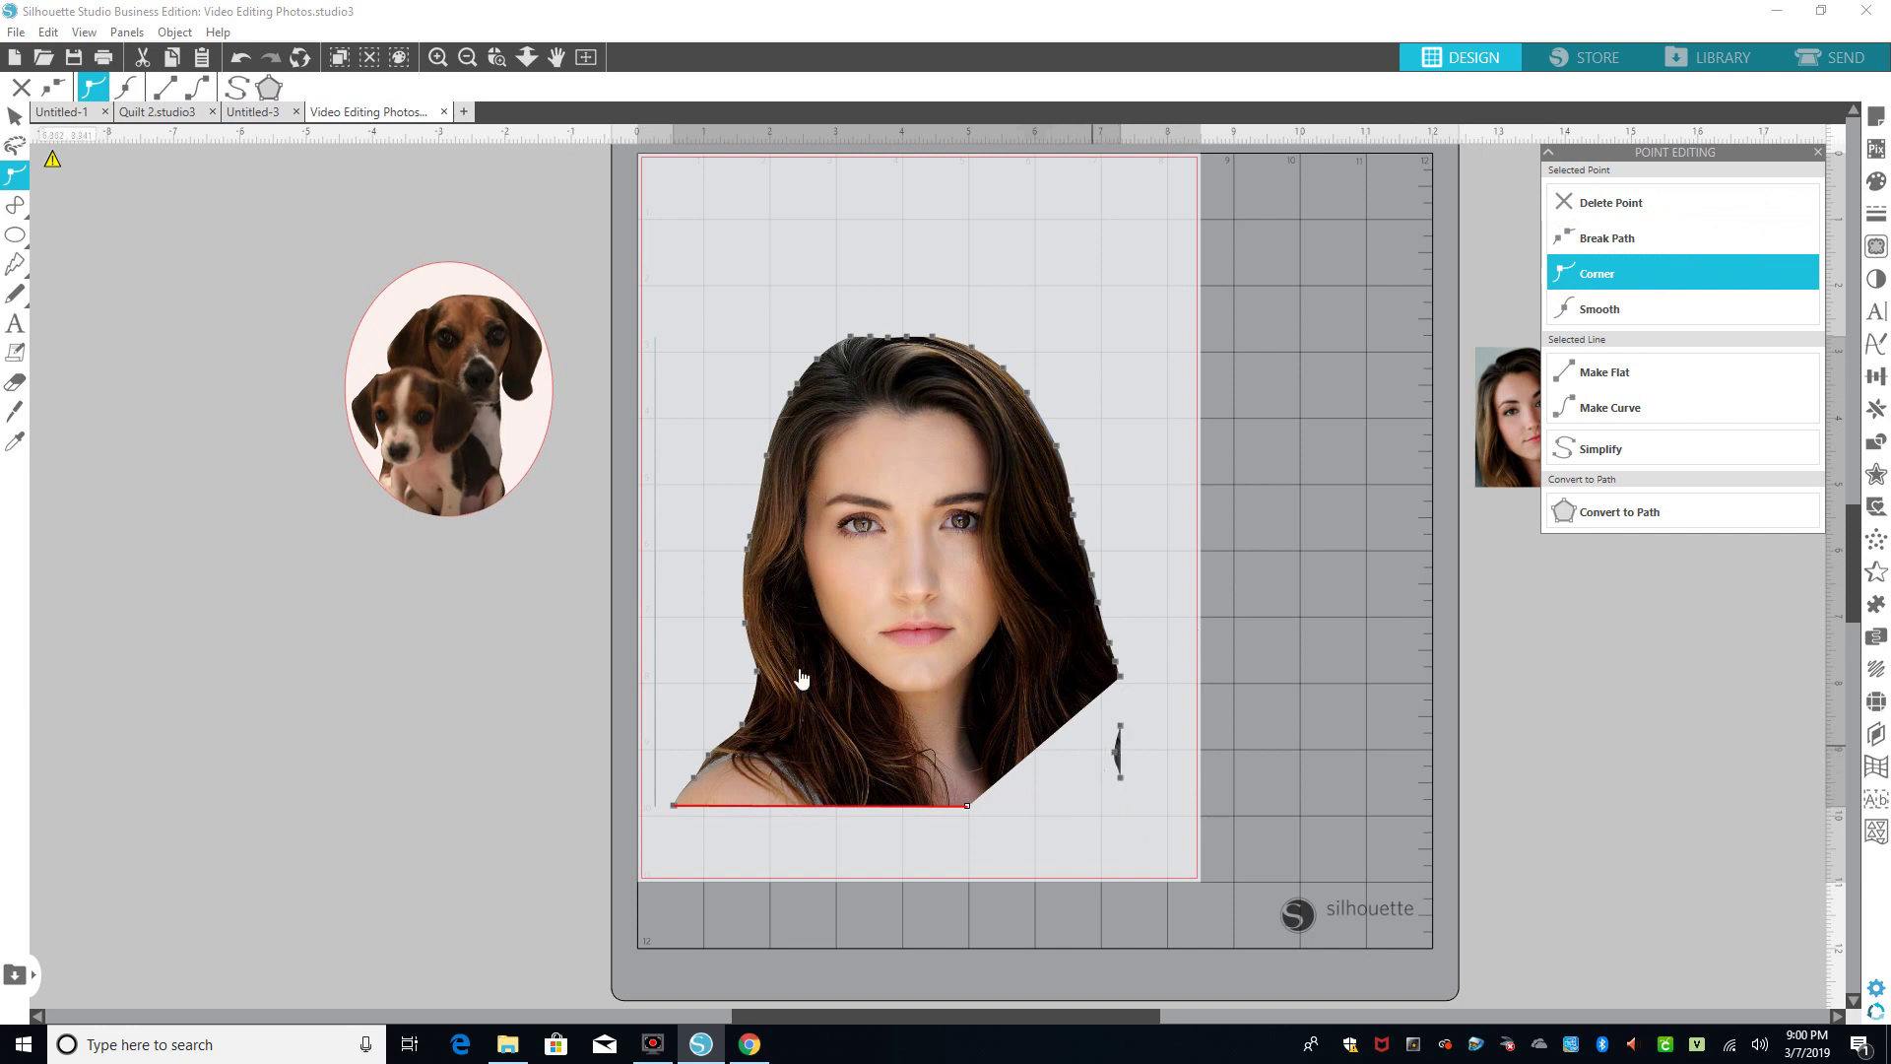
left_click(15, 116)
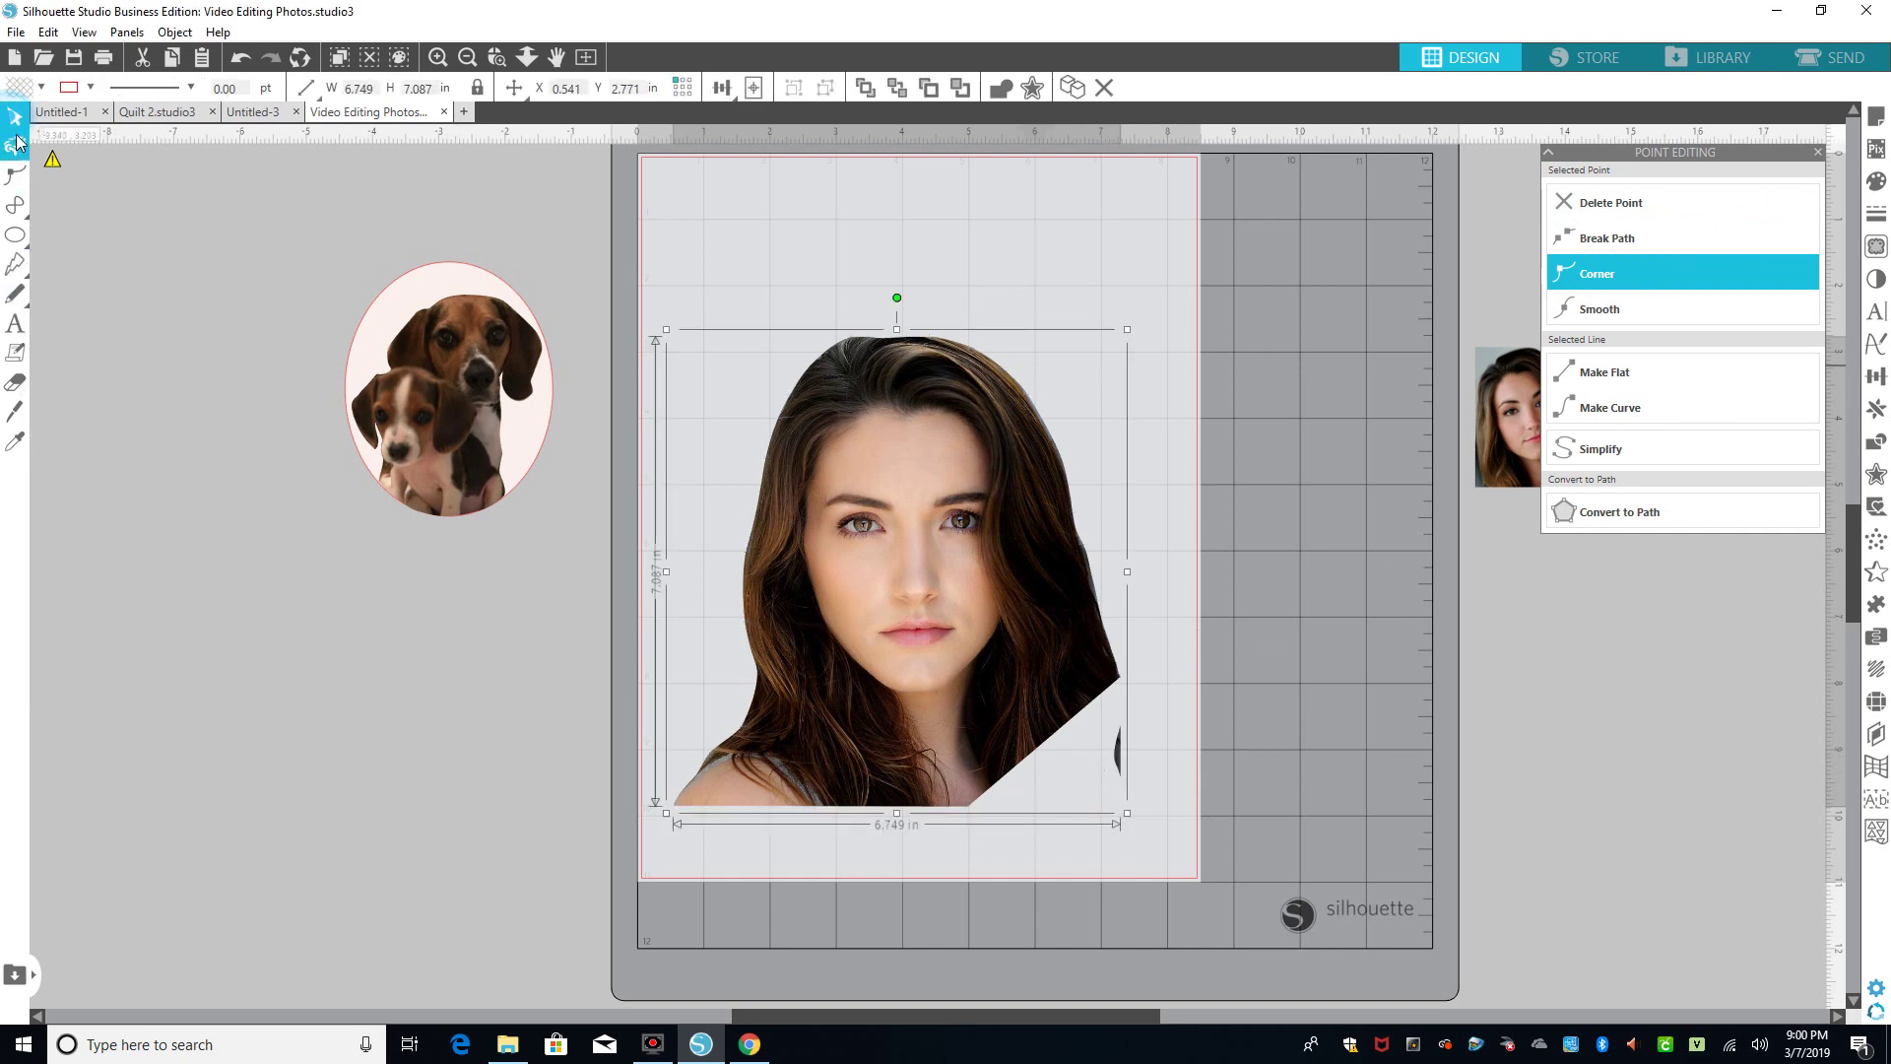
Remove the bottom point of the small leftover shape beside the hair
left_click(1103, 743)
left_click(1114, 760)
left_click(1126, 777)
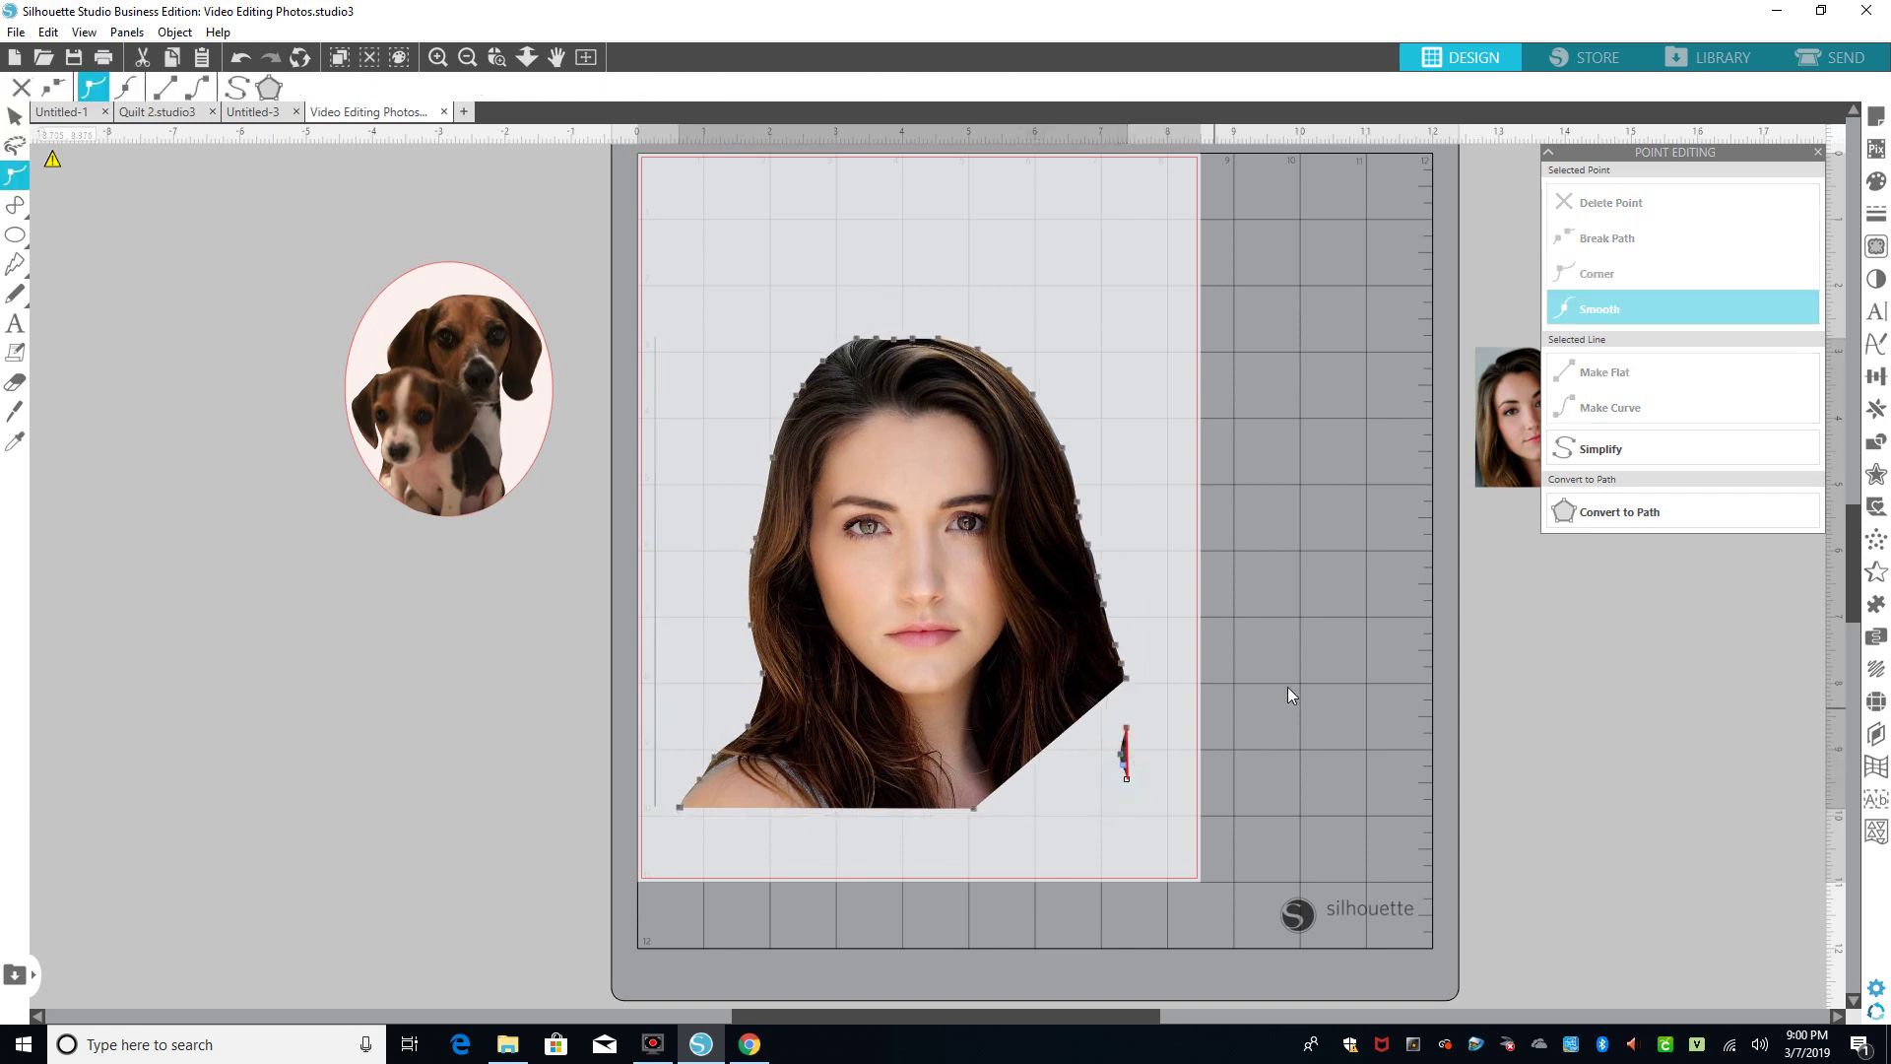
left_click(1649, 205)
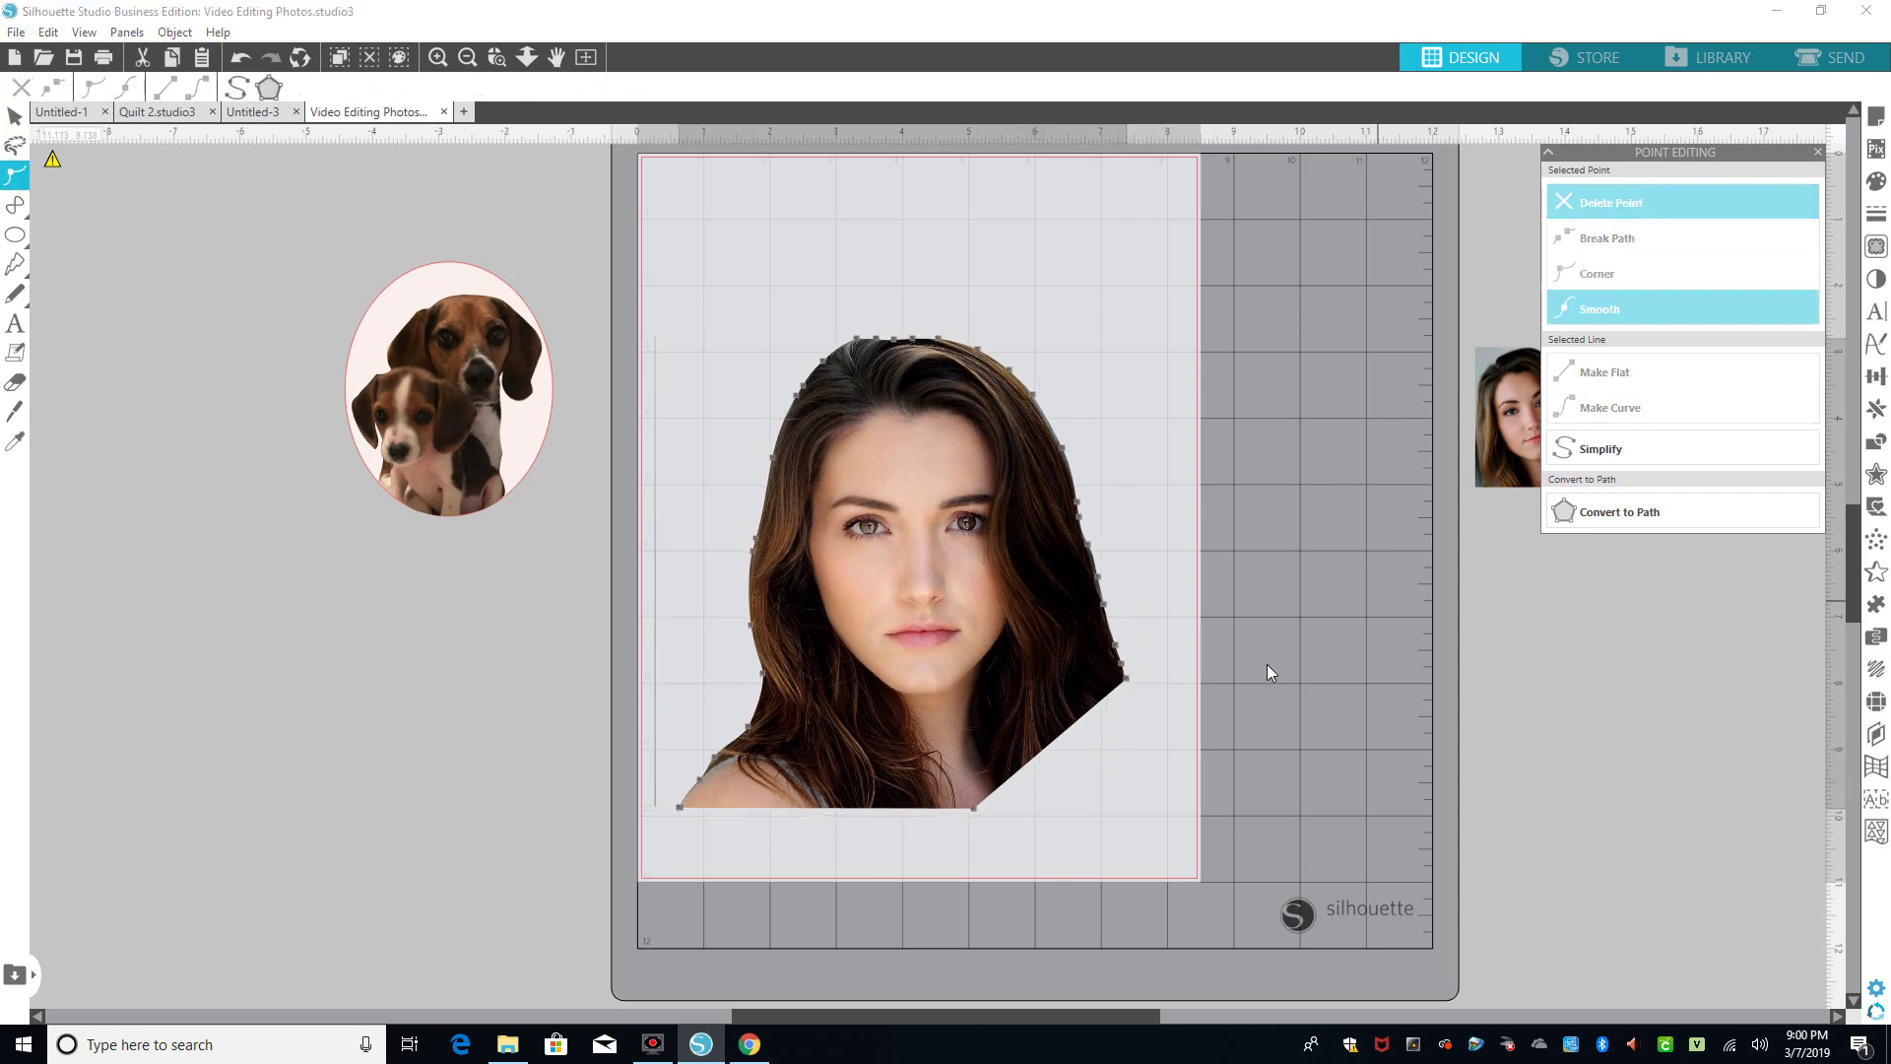
left_click(1299, 649)
Drag the bottom-right outline points so the edge tucks in along the hair
left_click(1065, 743)
left_click(1062, 748)
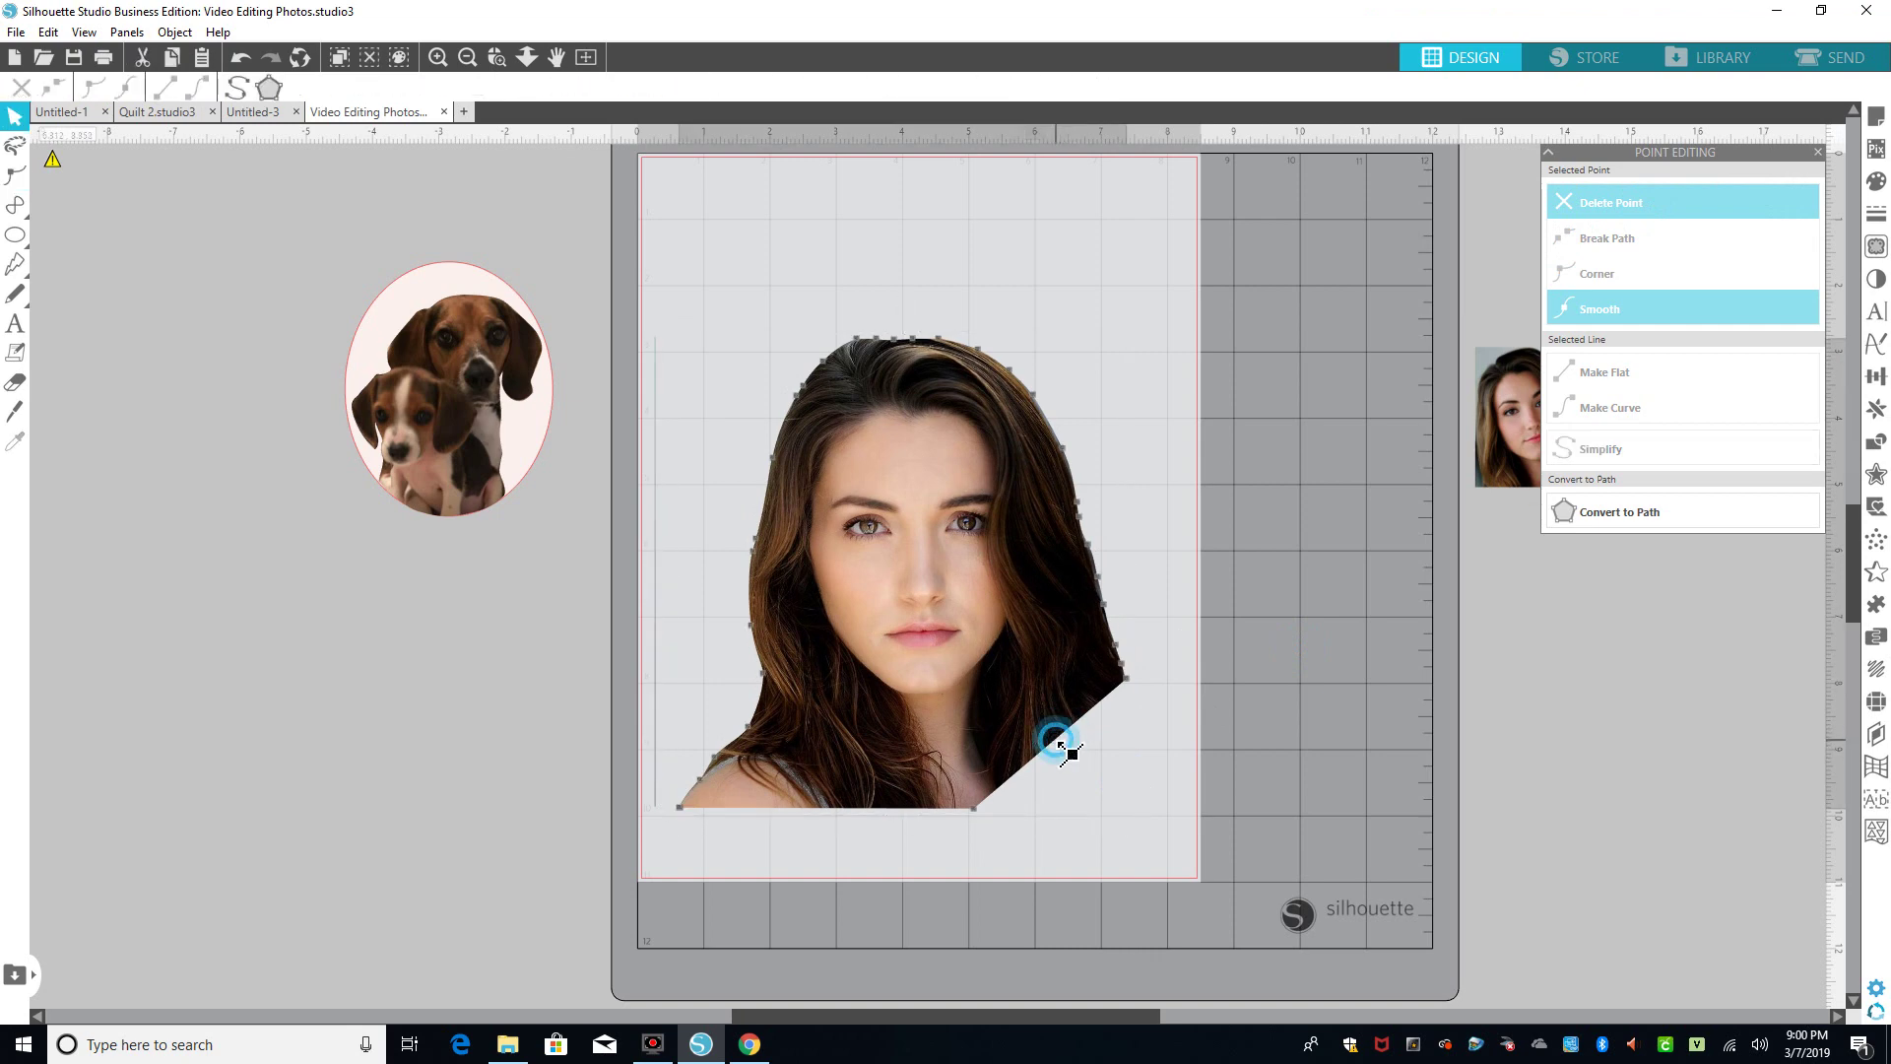
left_click_drag(1088, 782, 1111, 811)
left_click_drag(1126, 678, 1130, 803)
left_click(1120, 764)
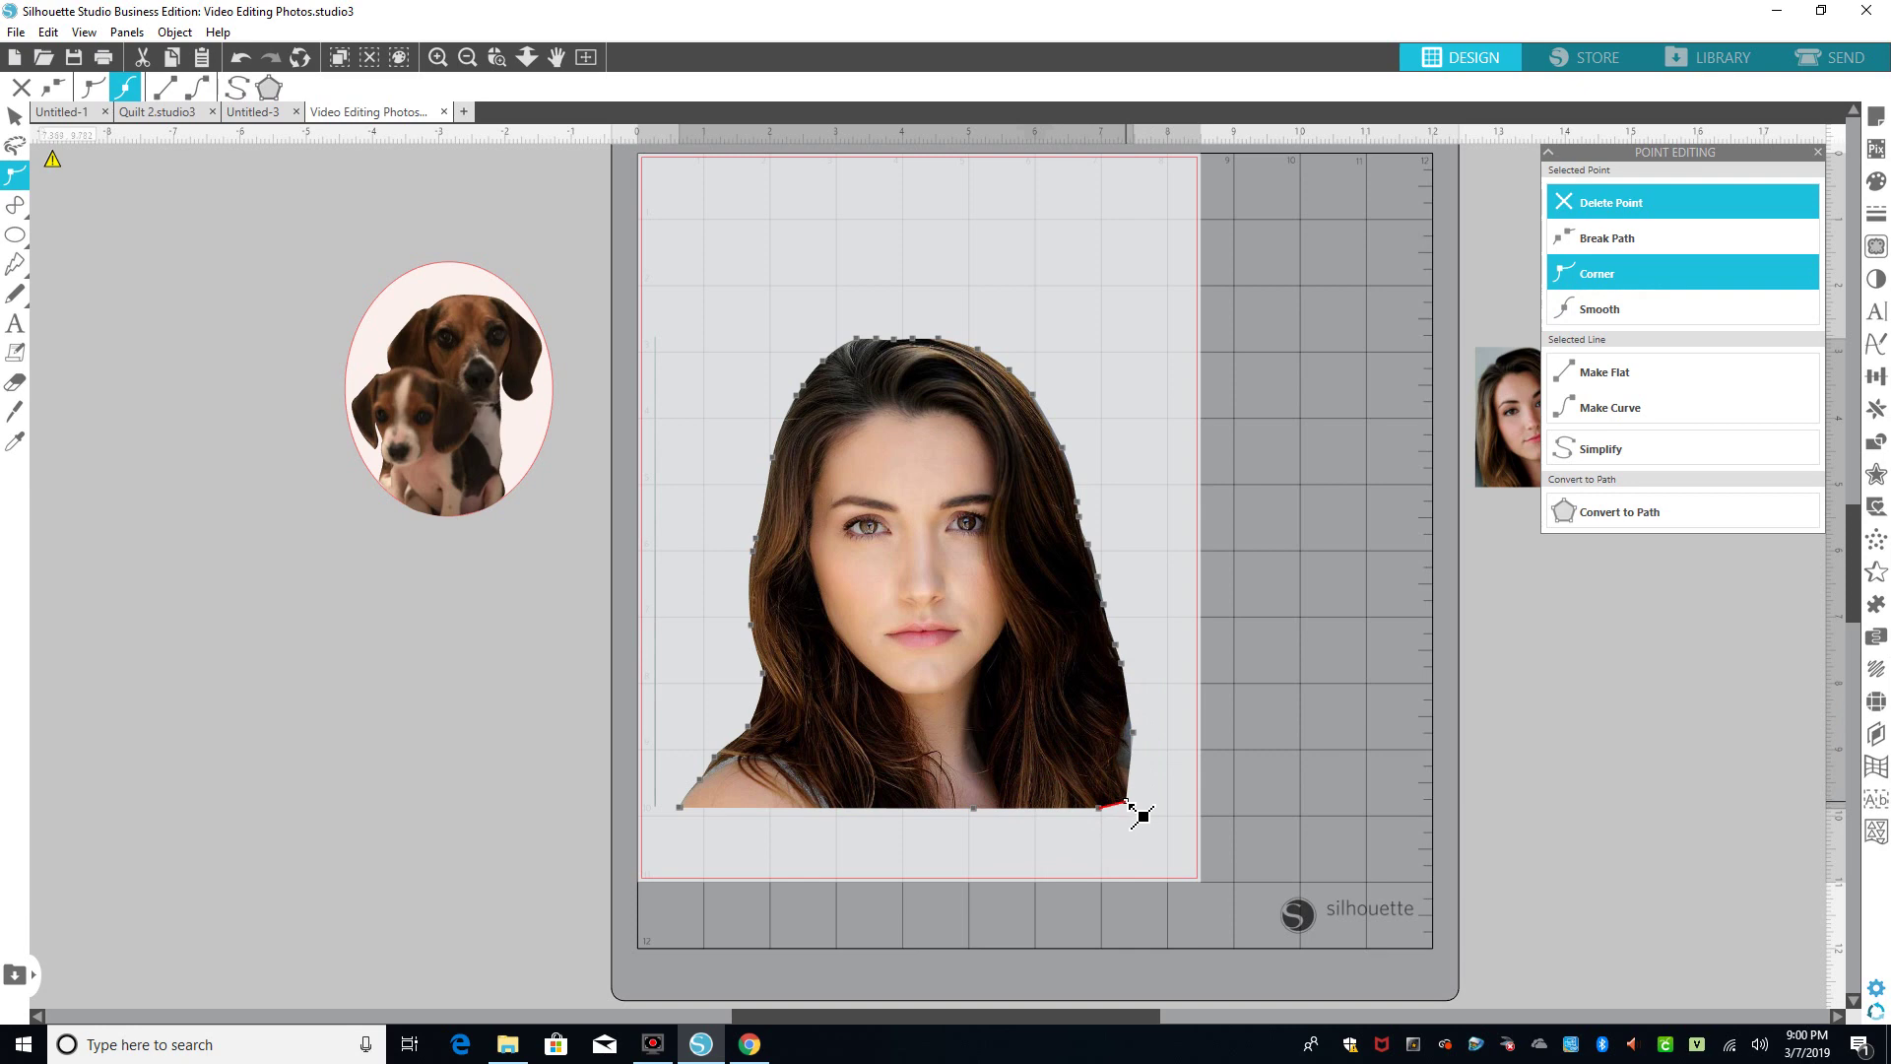
left_click(1131, 736)
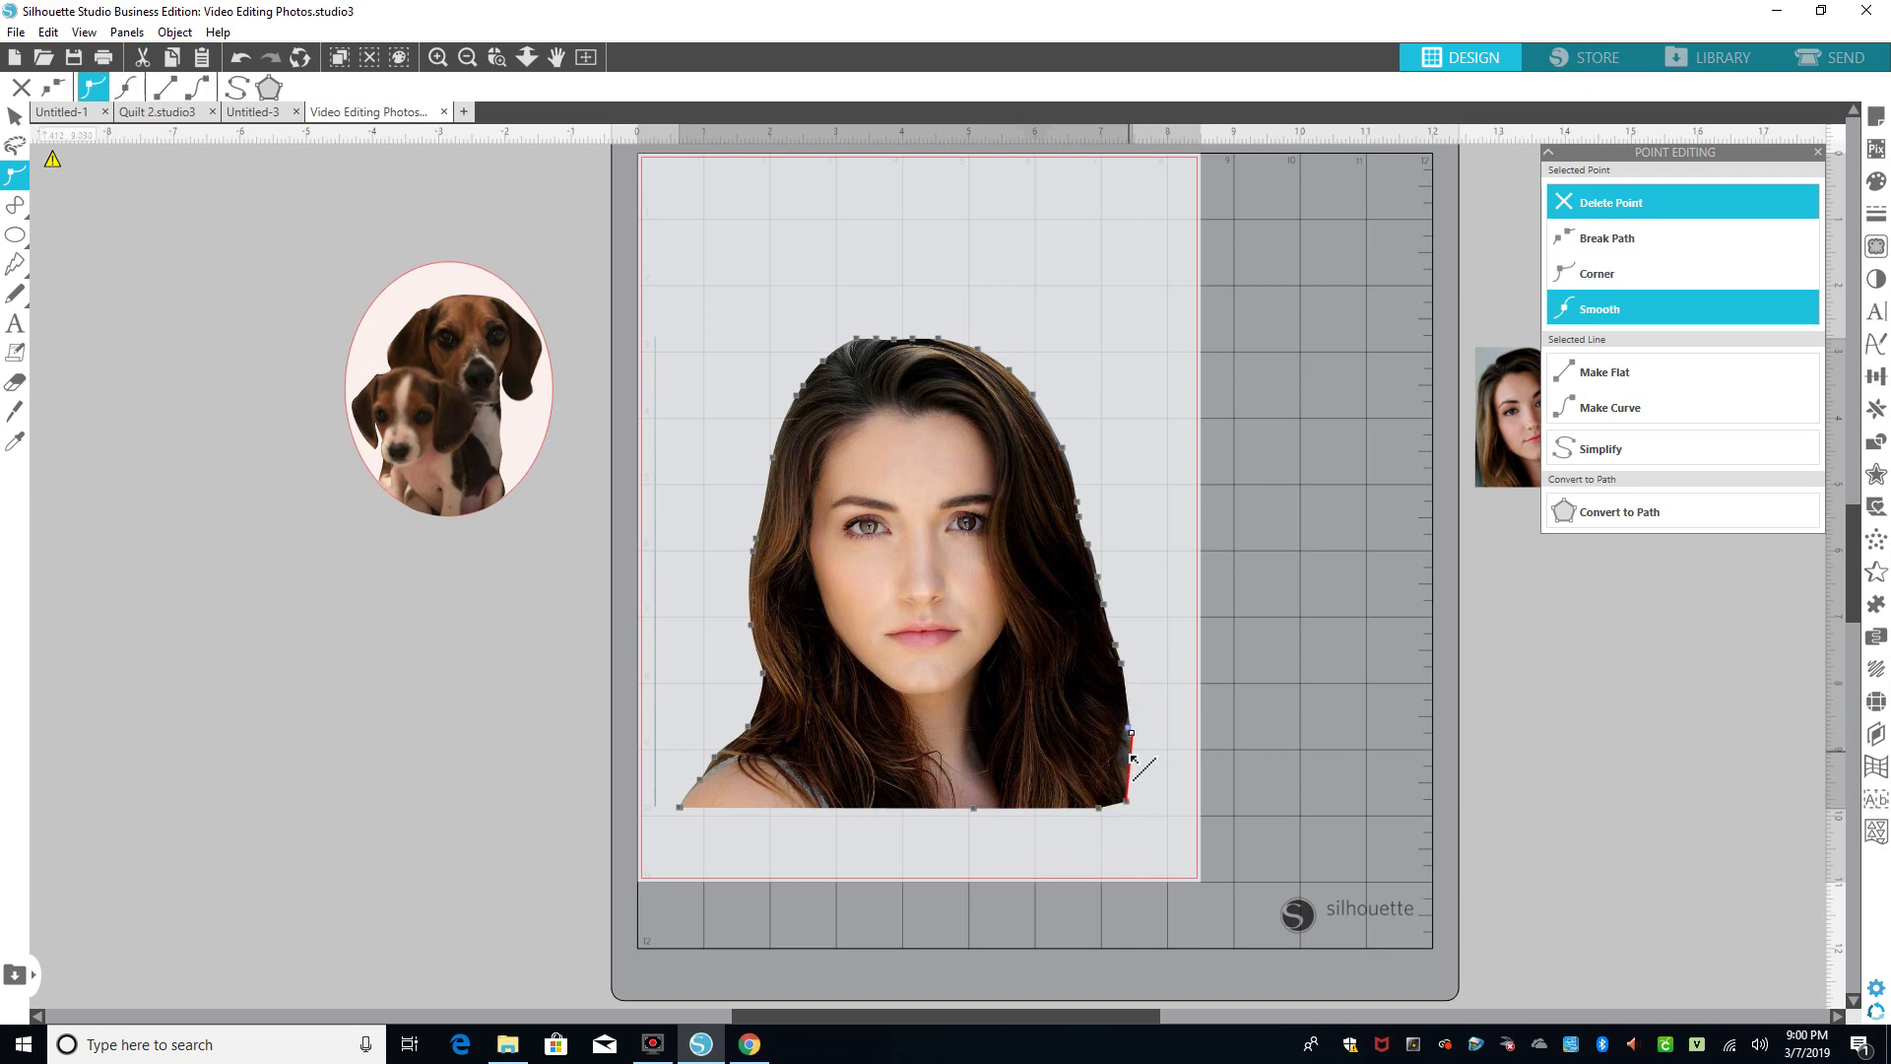
left_click(1130, 730)
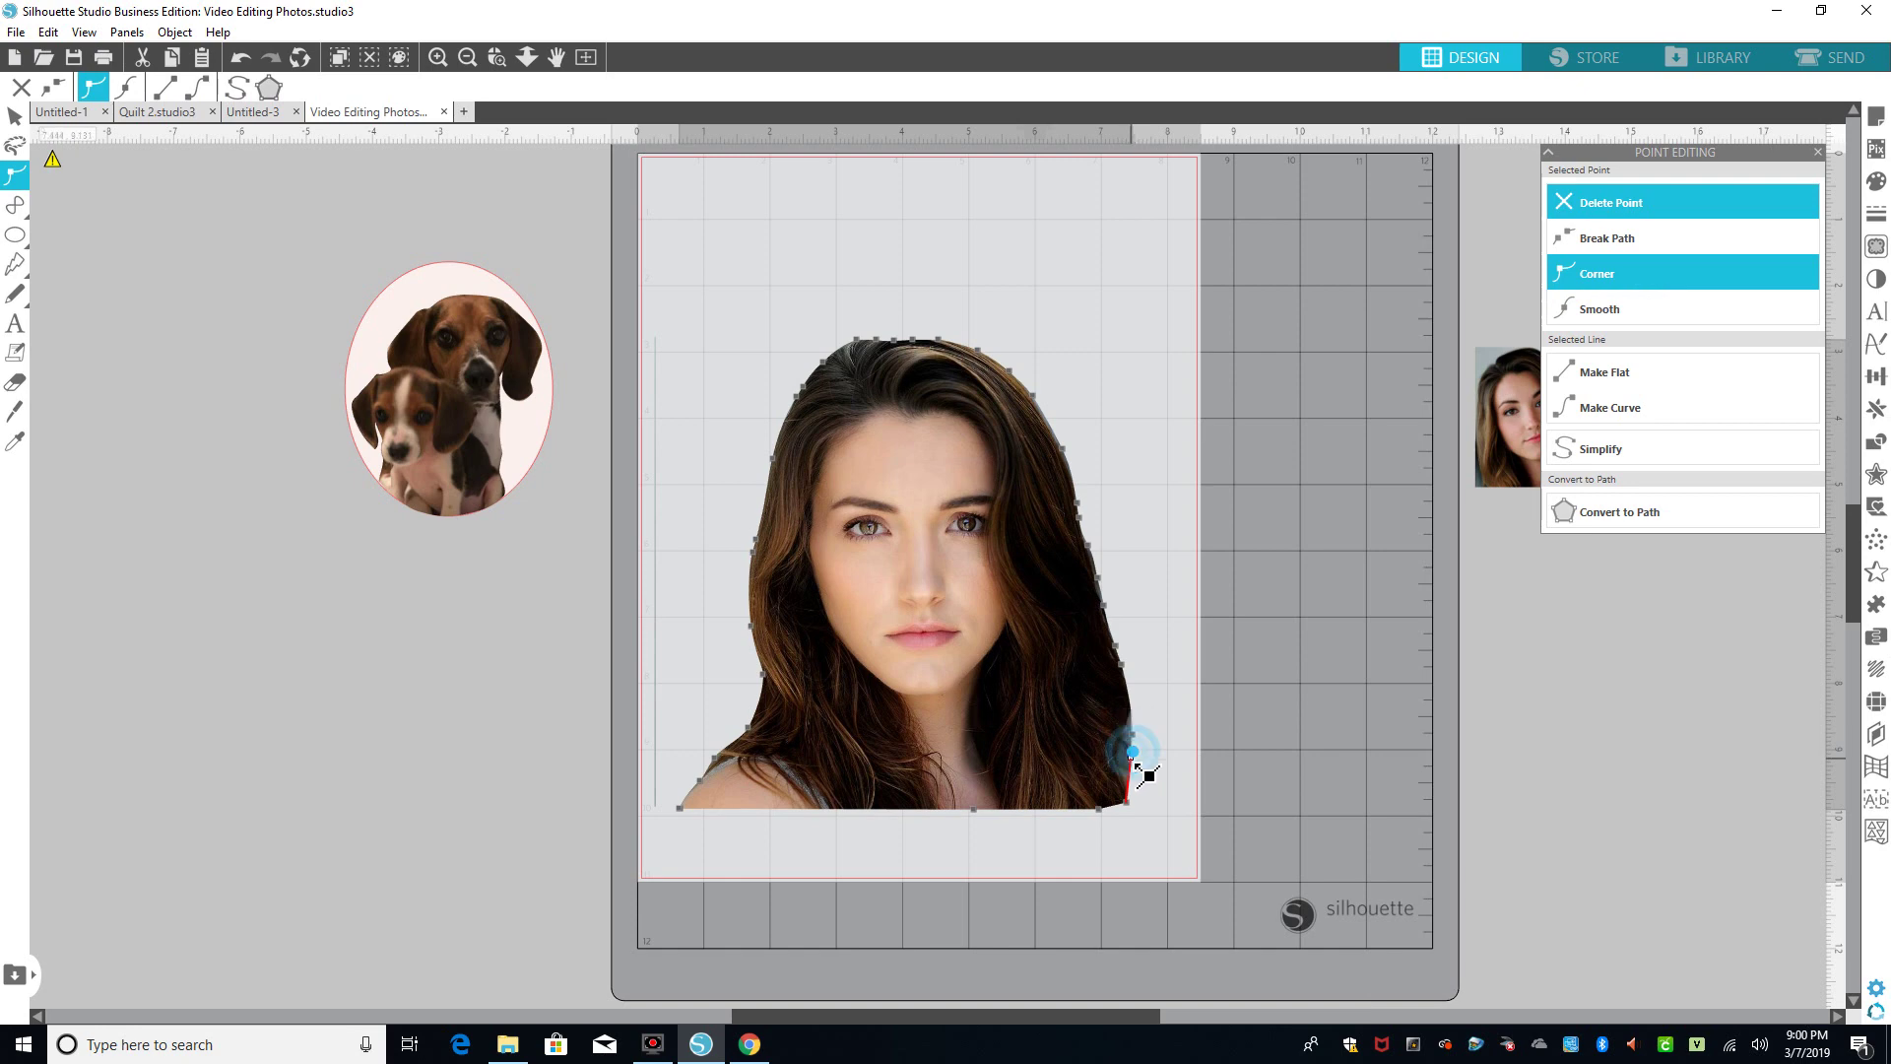
left_click(1132, 764)
left_click(1140, 736)
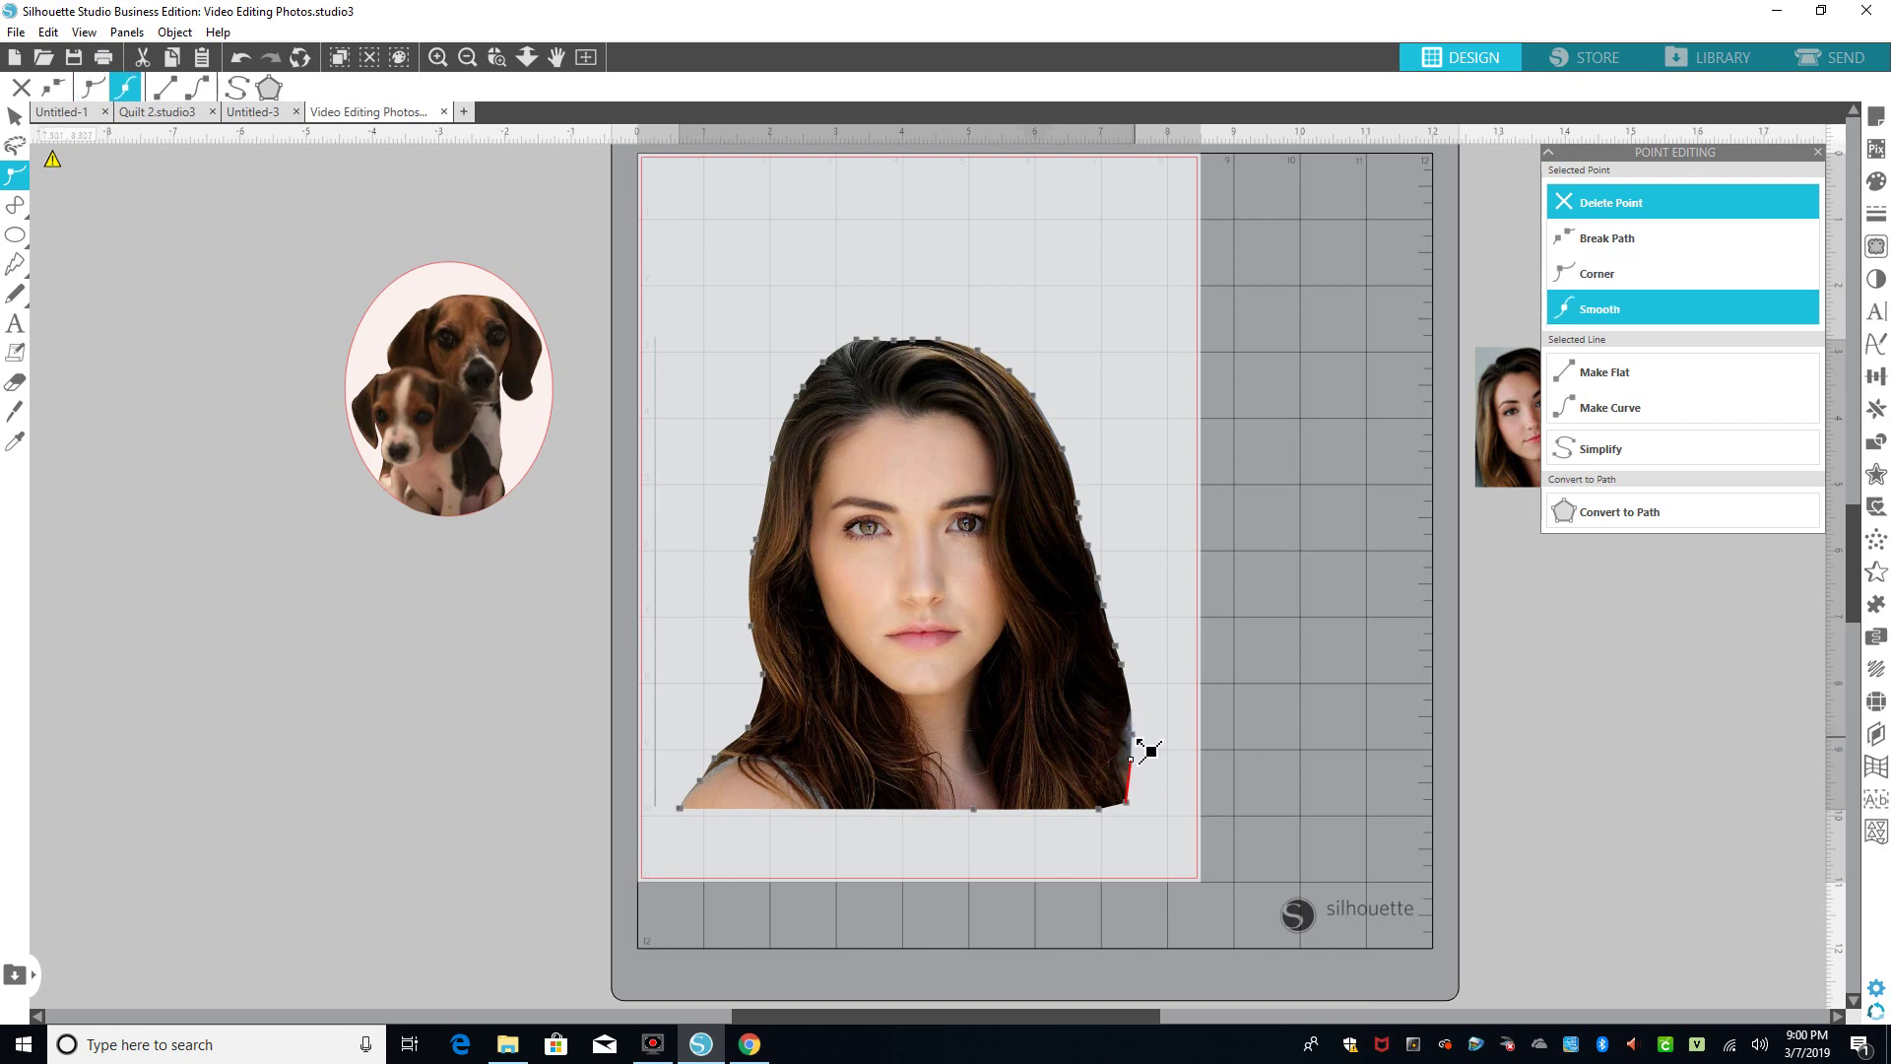
left_click(1129, 734)
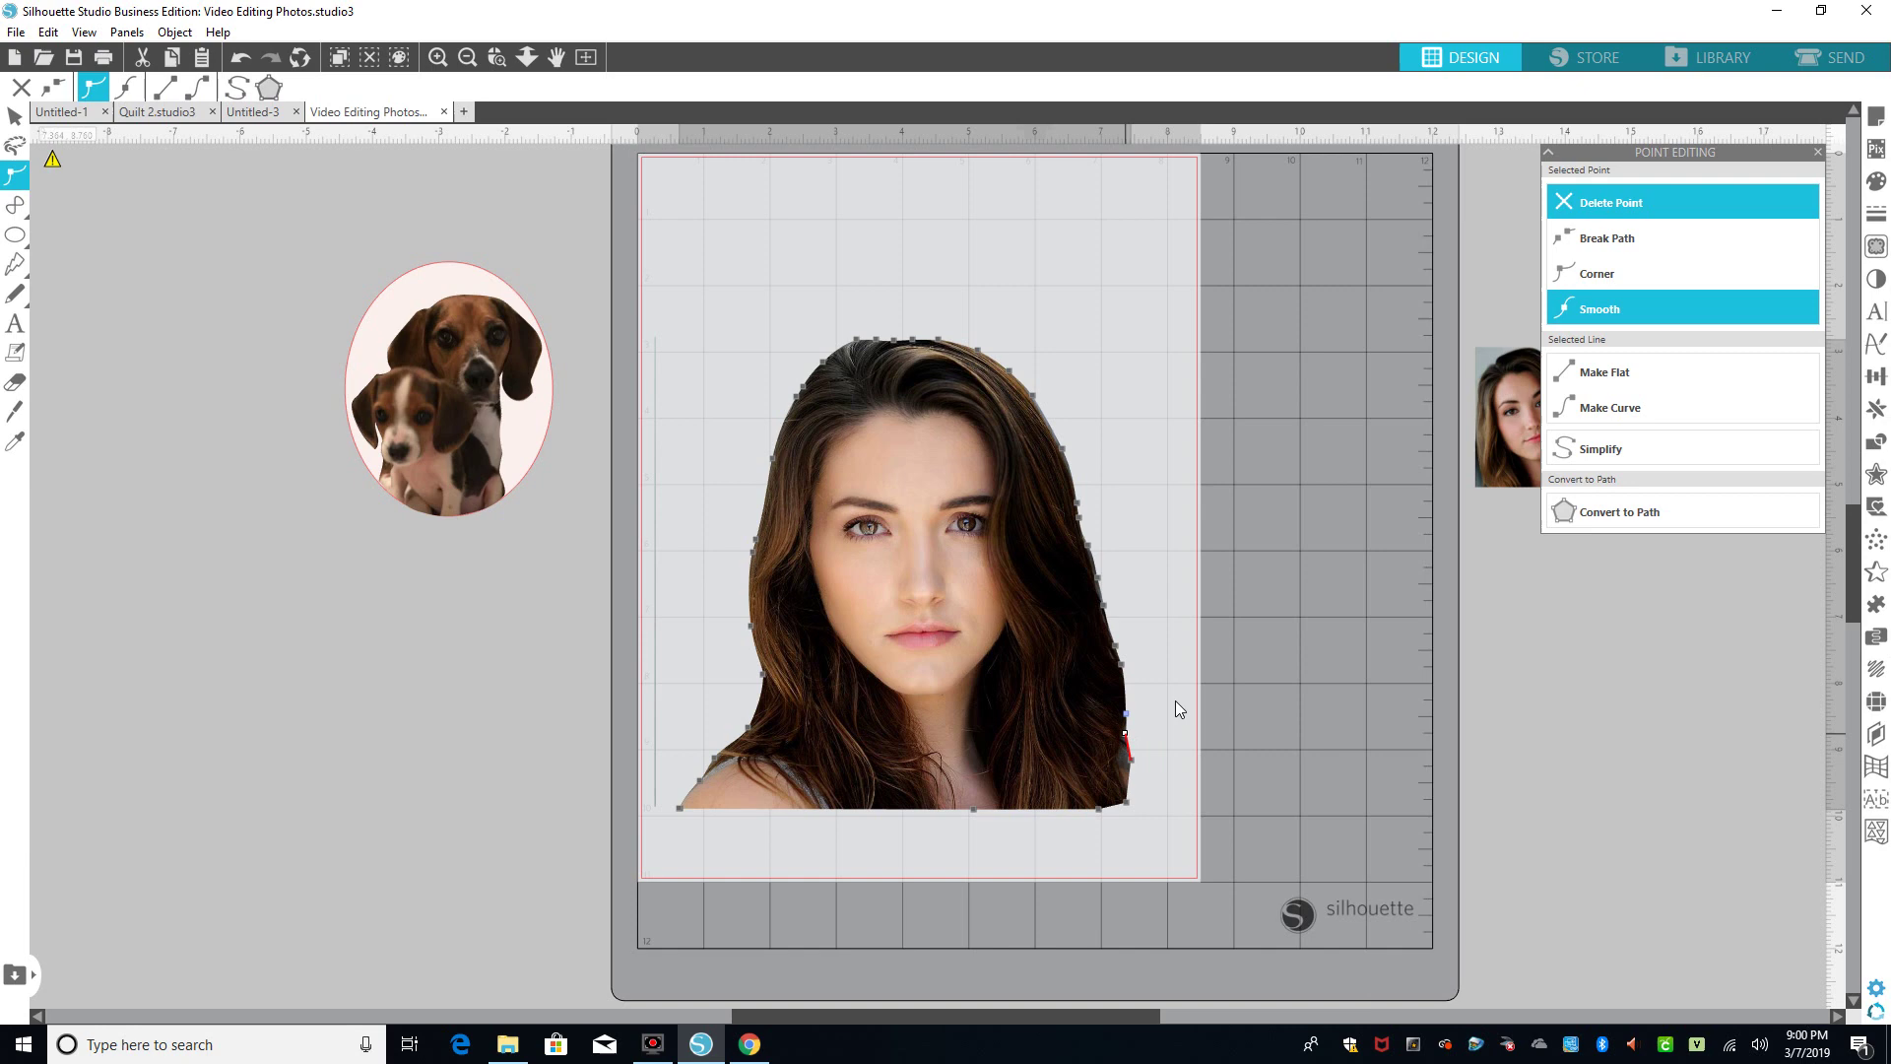
left_click(1277, 660)
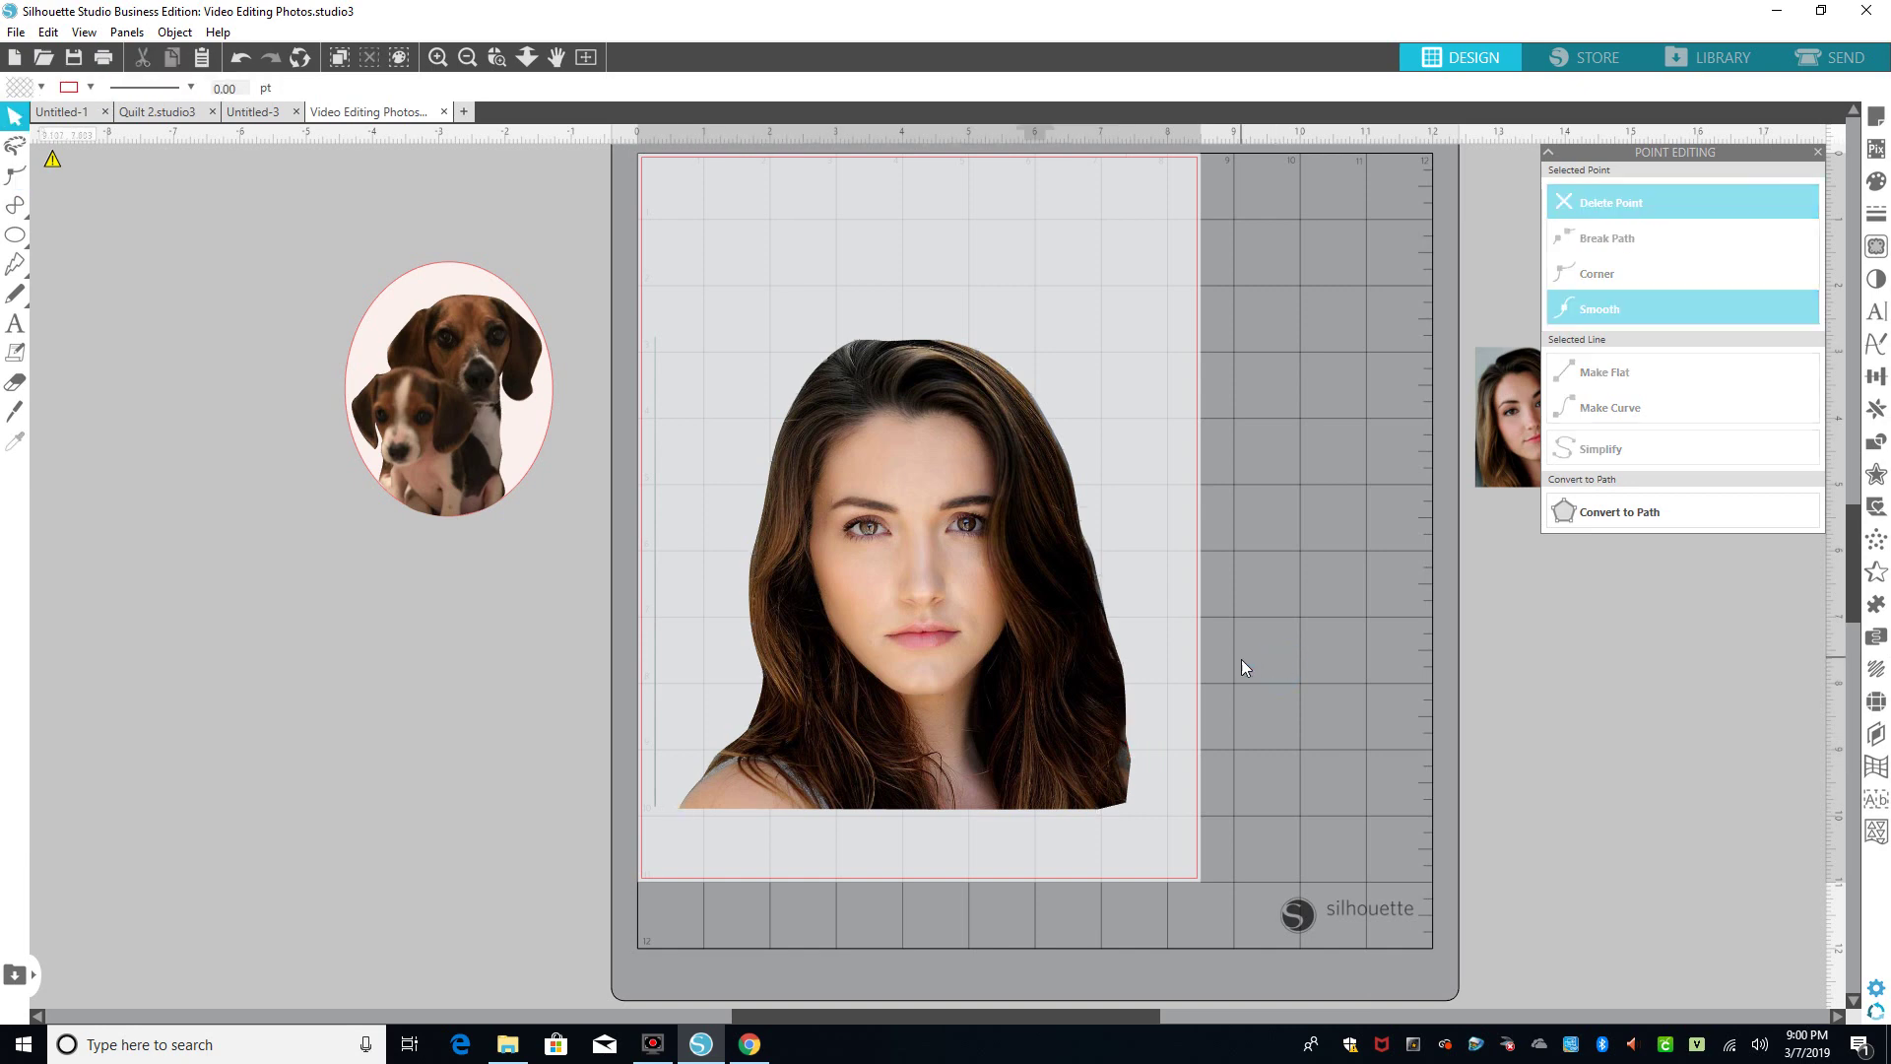
Edit the portrait outline's points, dragging a hairline node right to smooth the crown
double_click(907, 344)
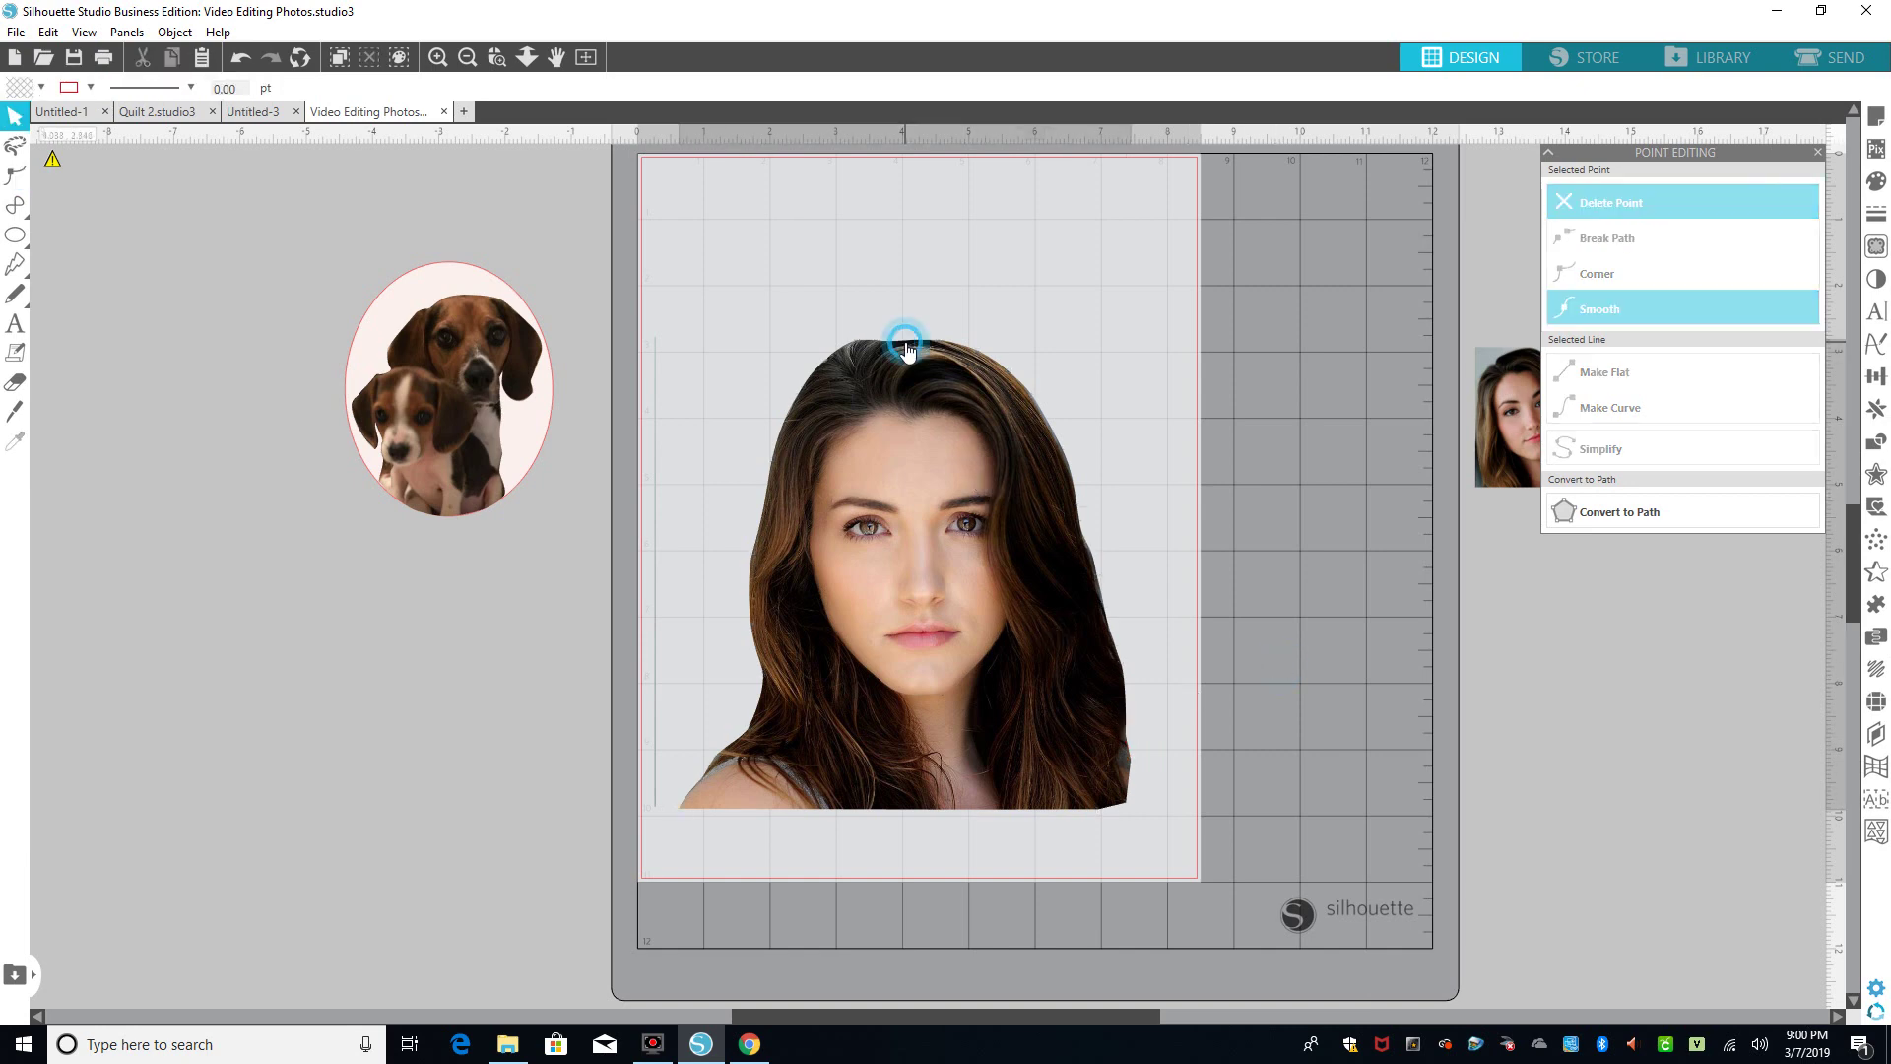
left_click(893, 333)
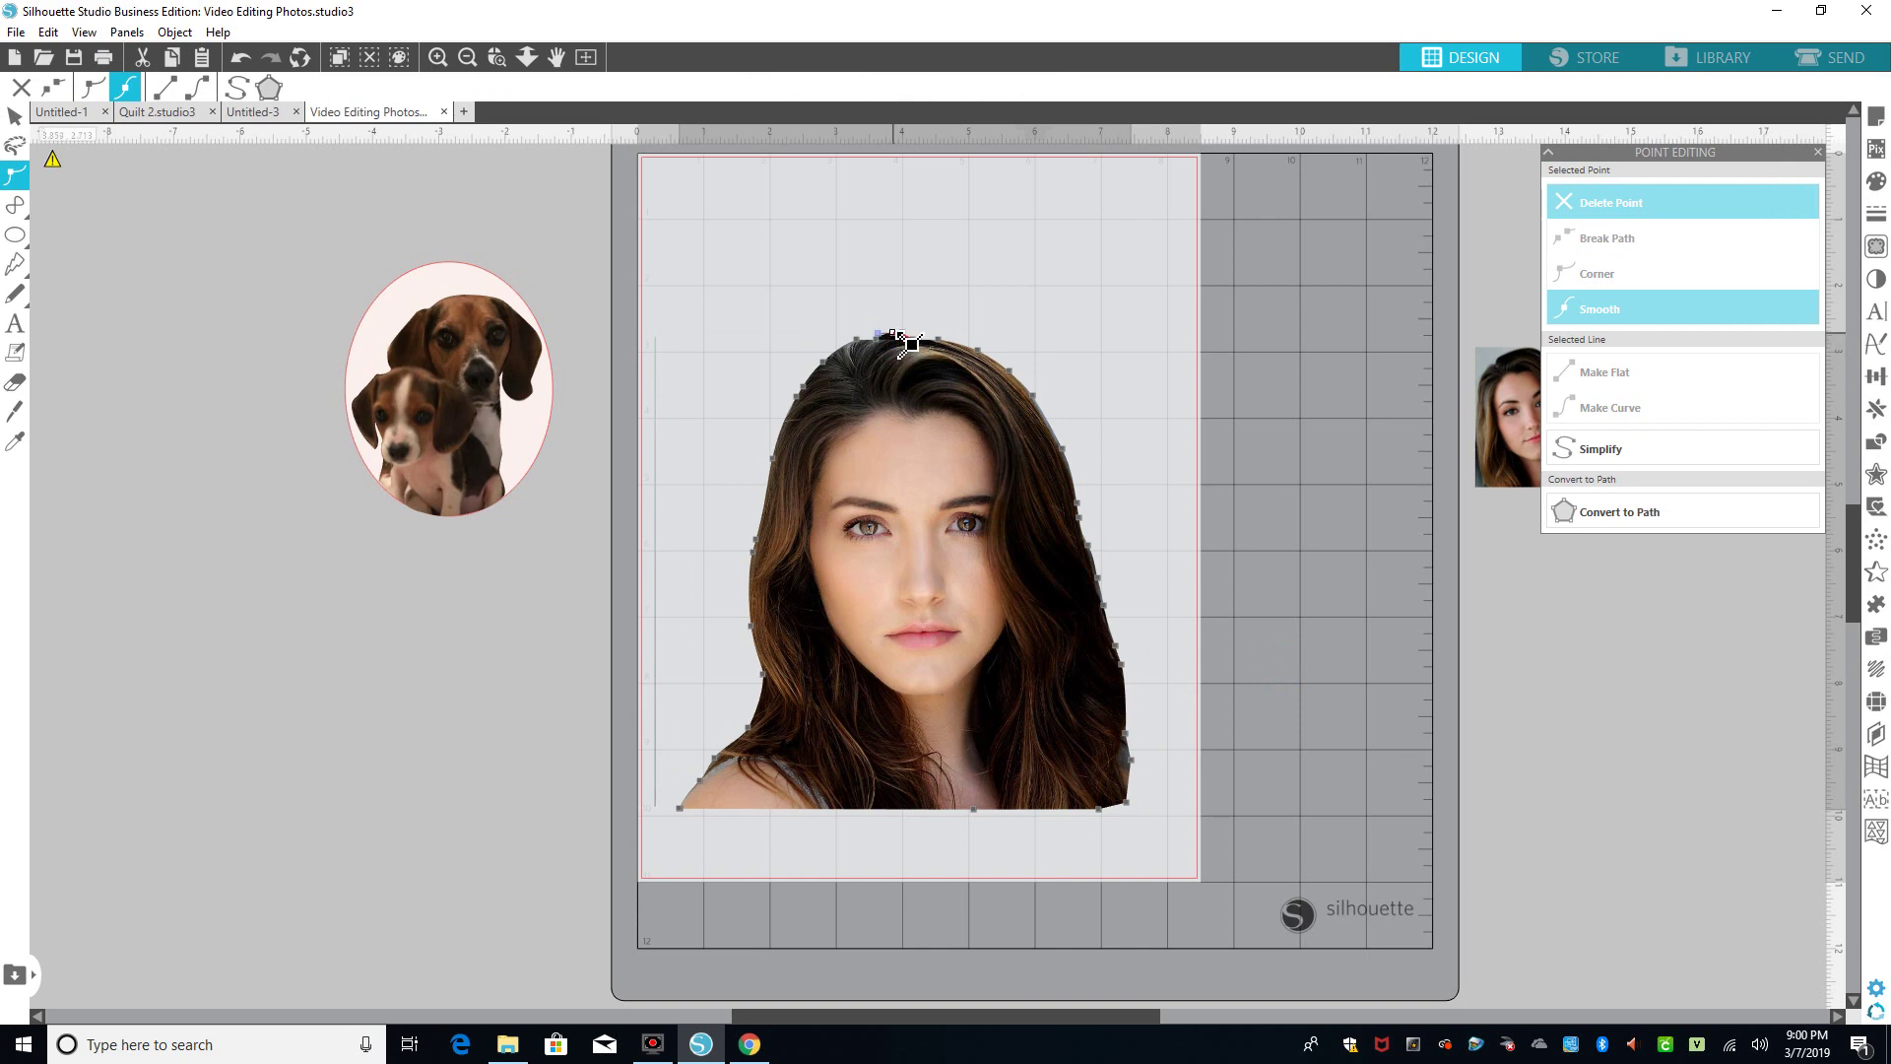
left_click(880, 335)
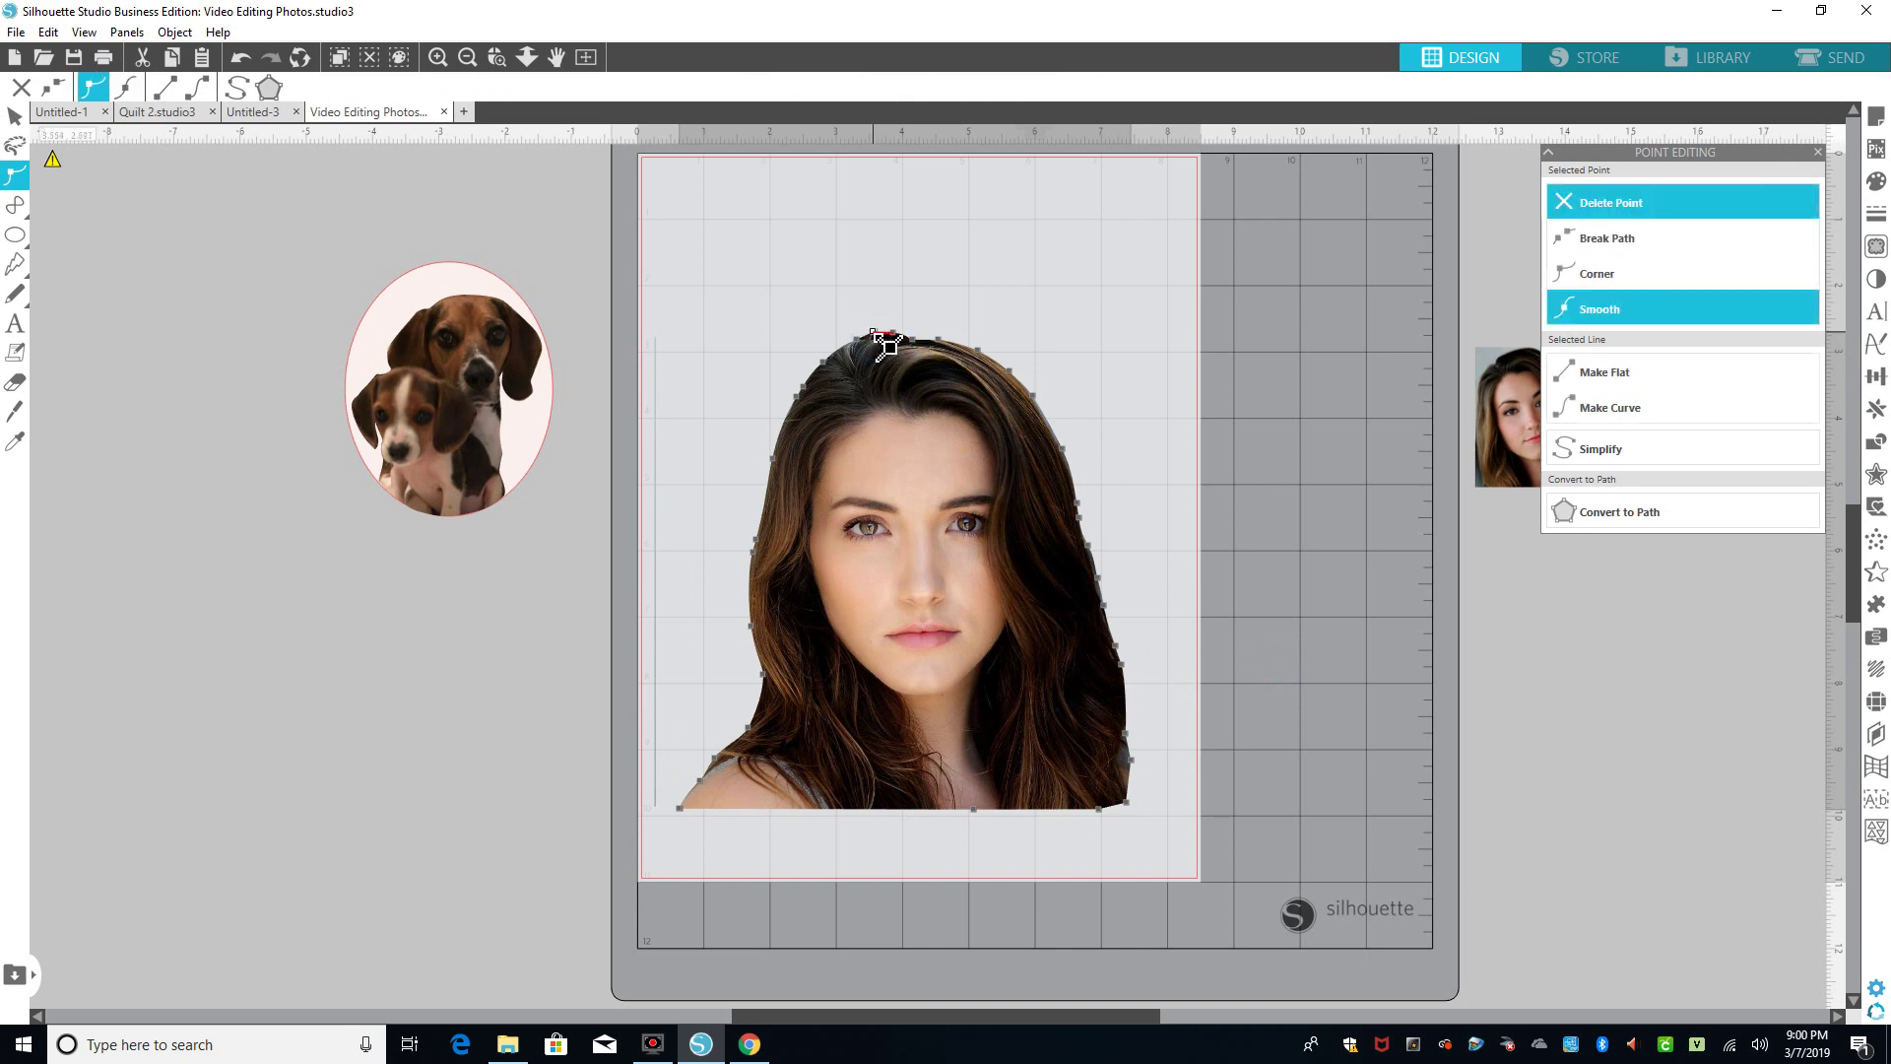
left_click(925, 352)
left_click_drag(927, 352, 951, 348)
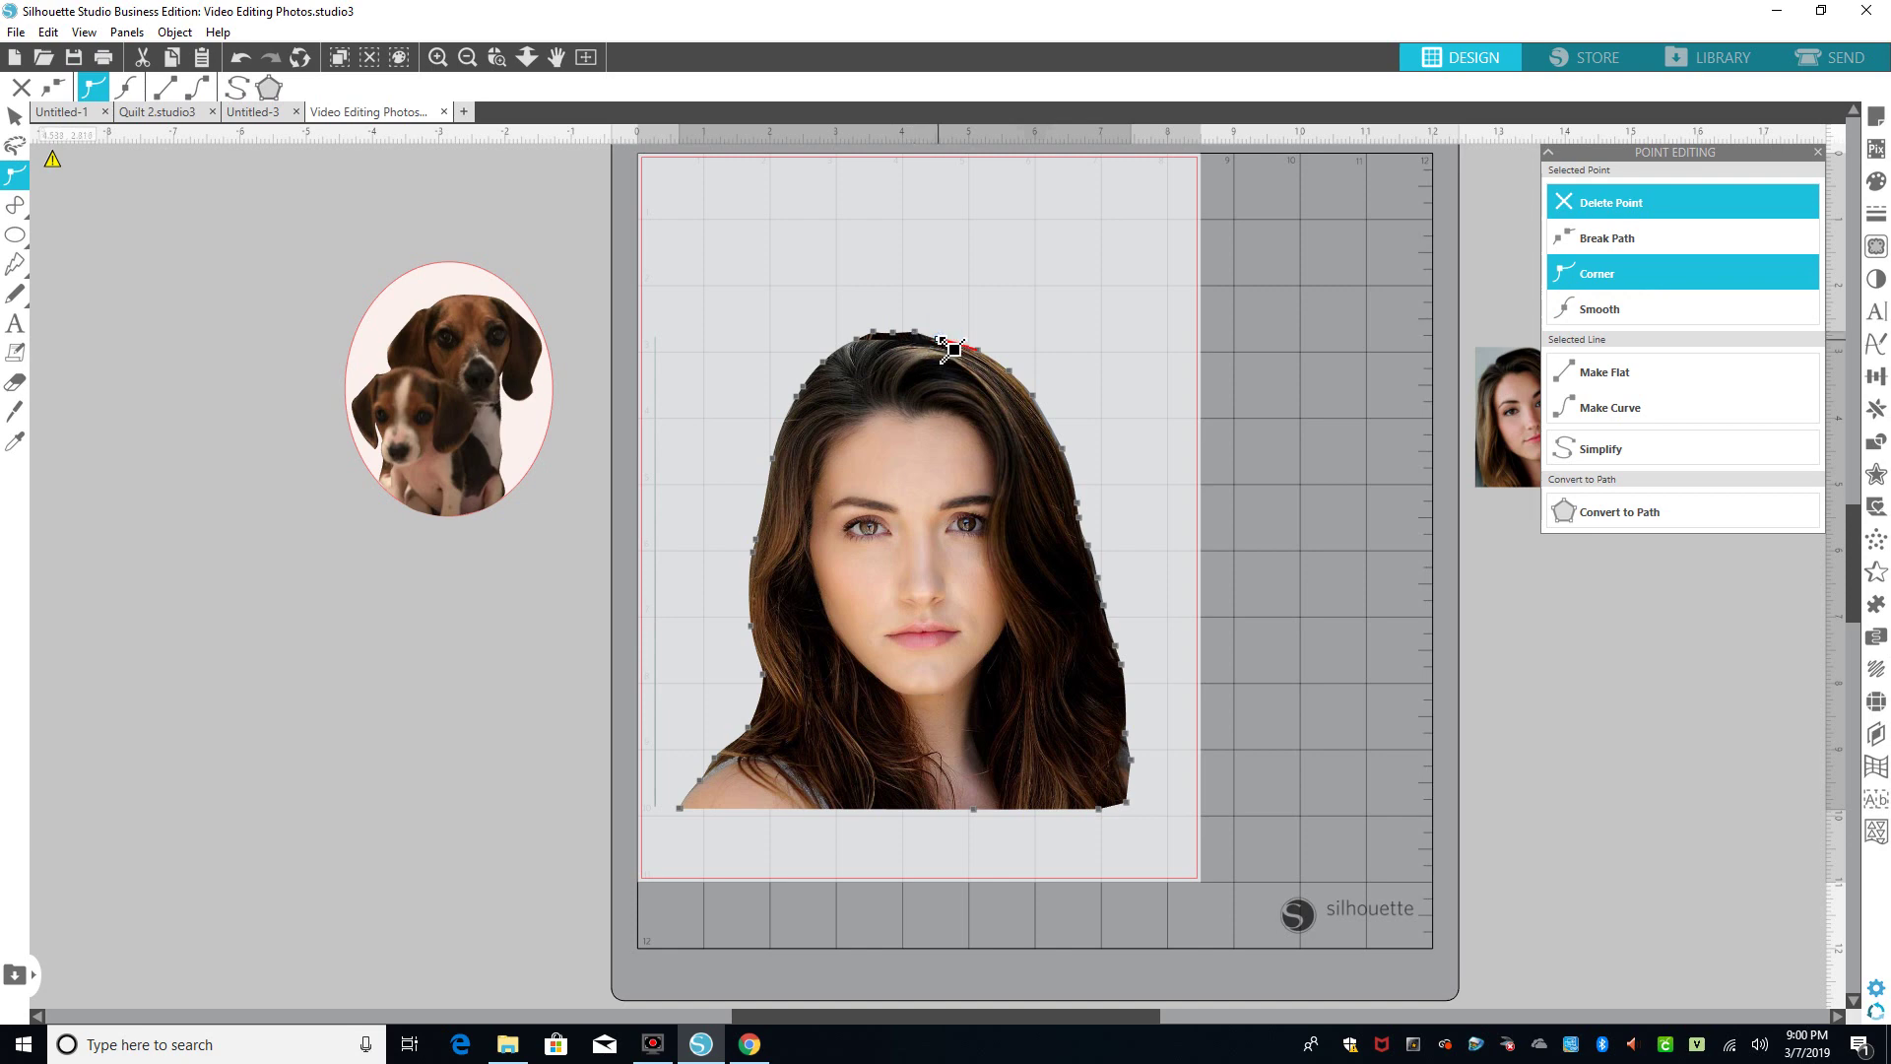
left_click(1237, 415)
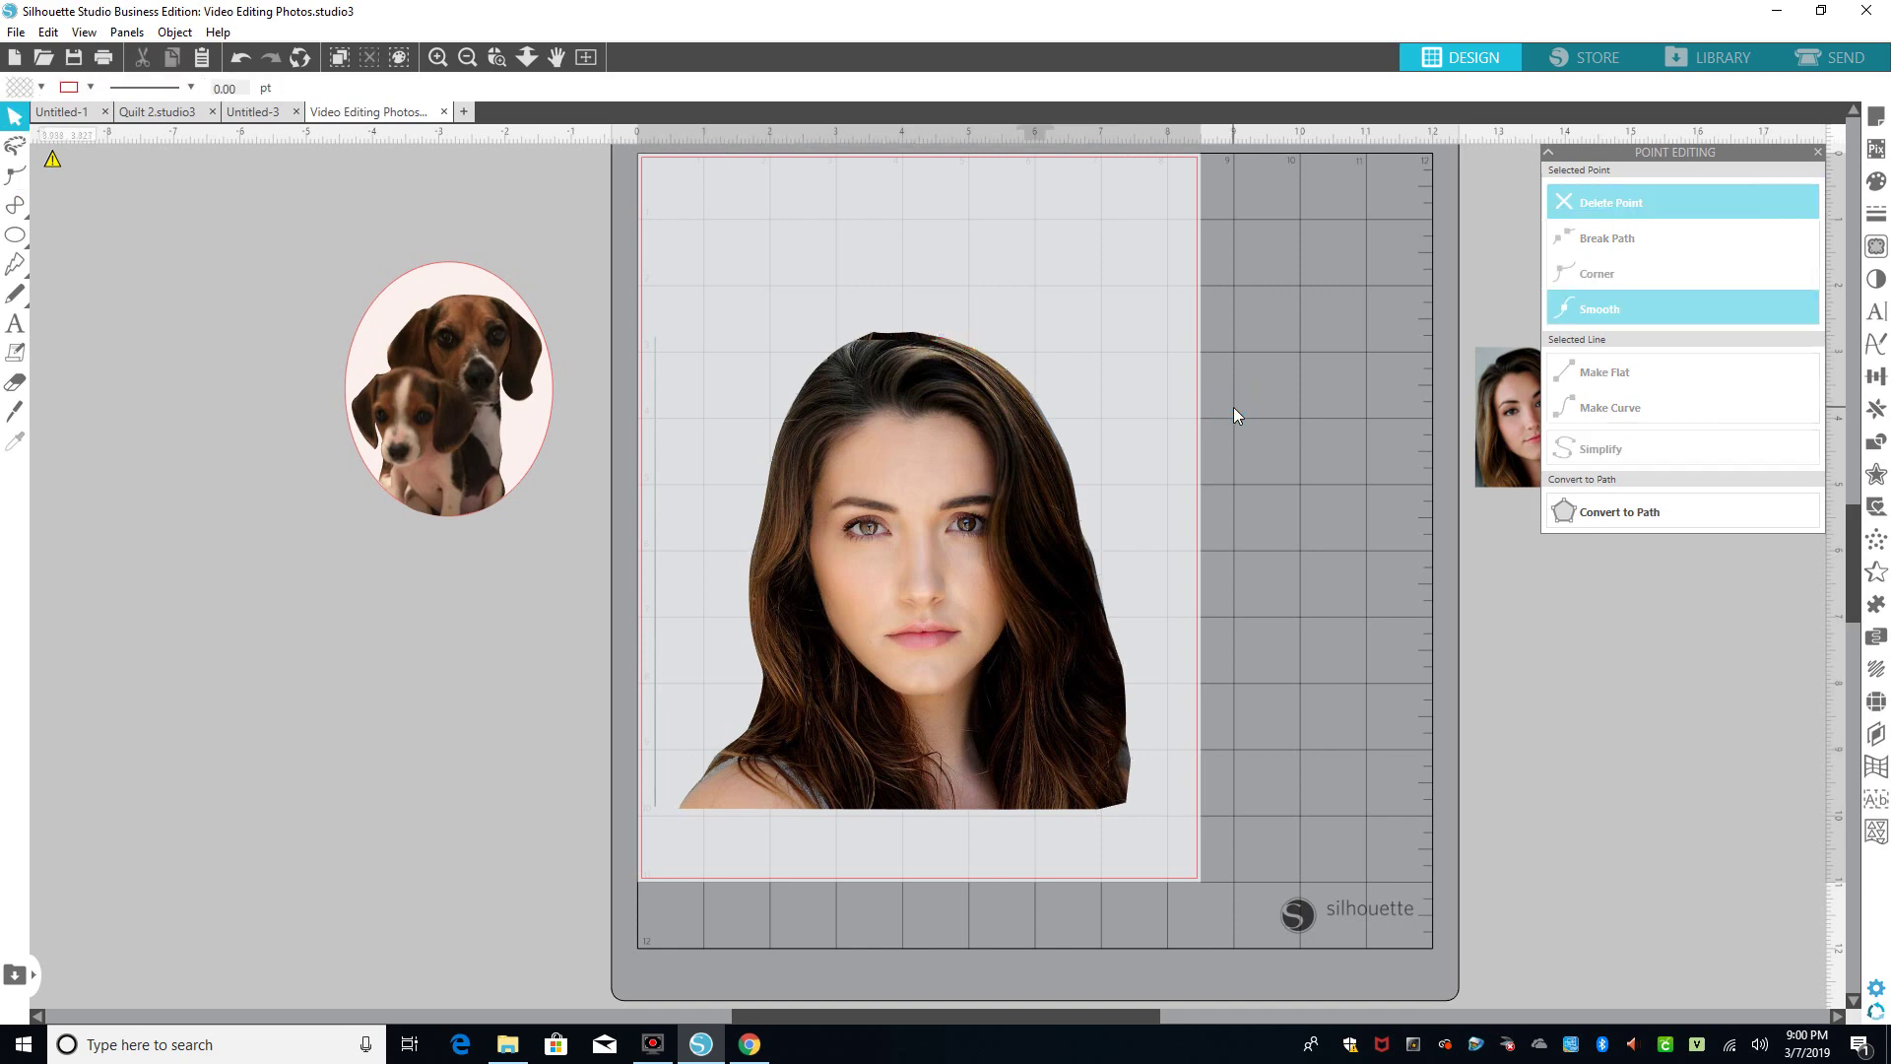
double_click(886, 335)
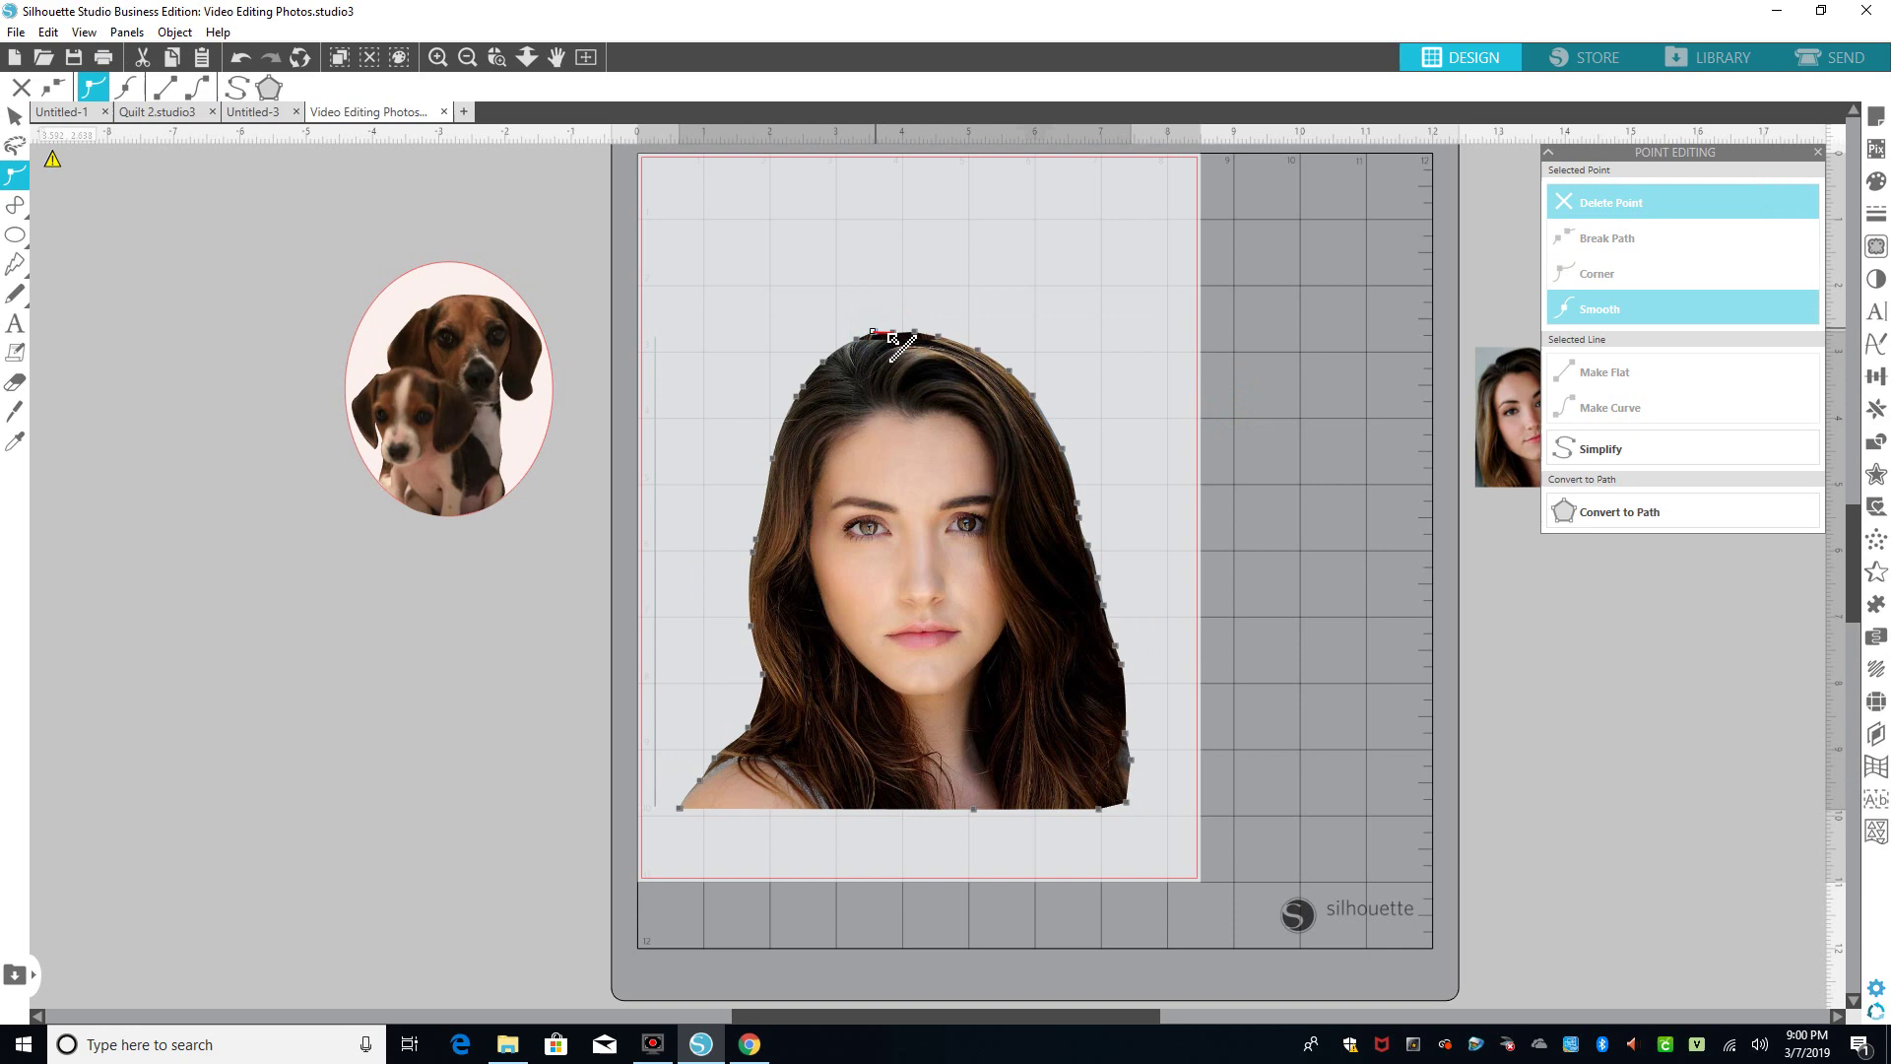
left_click(888, 332)
left_click(888, 332)
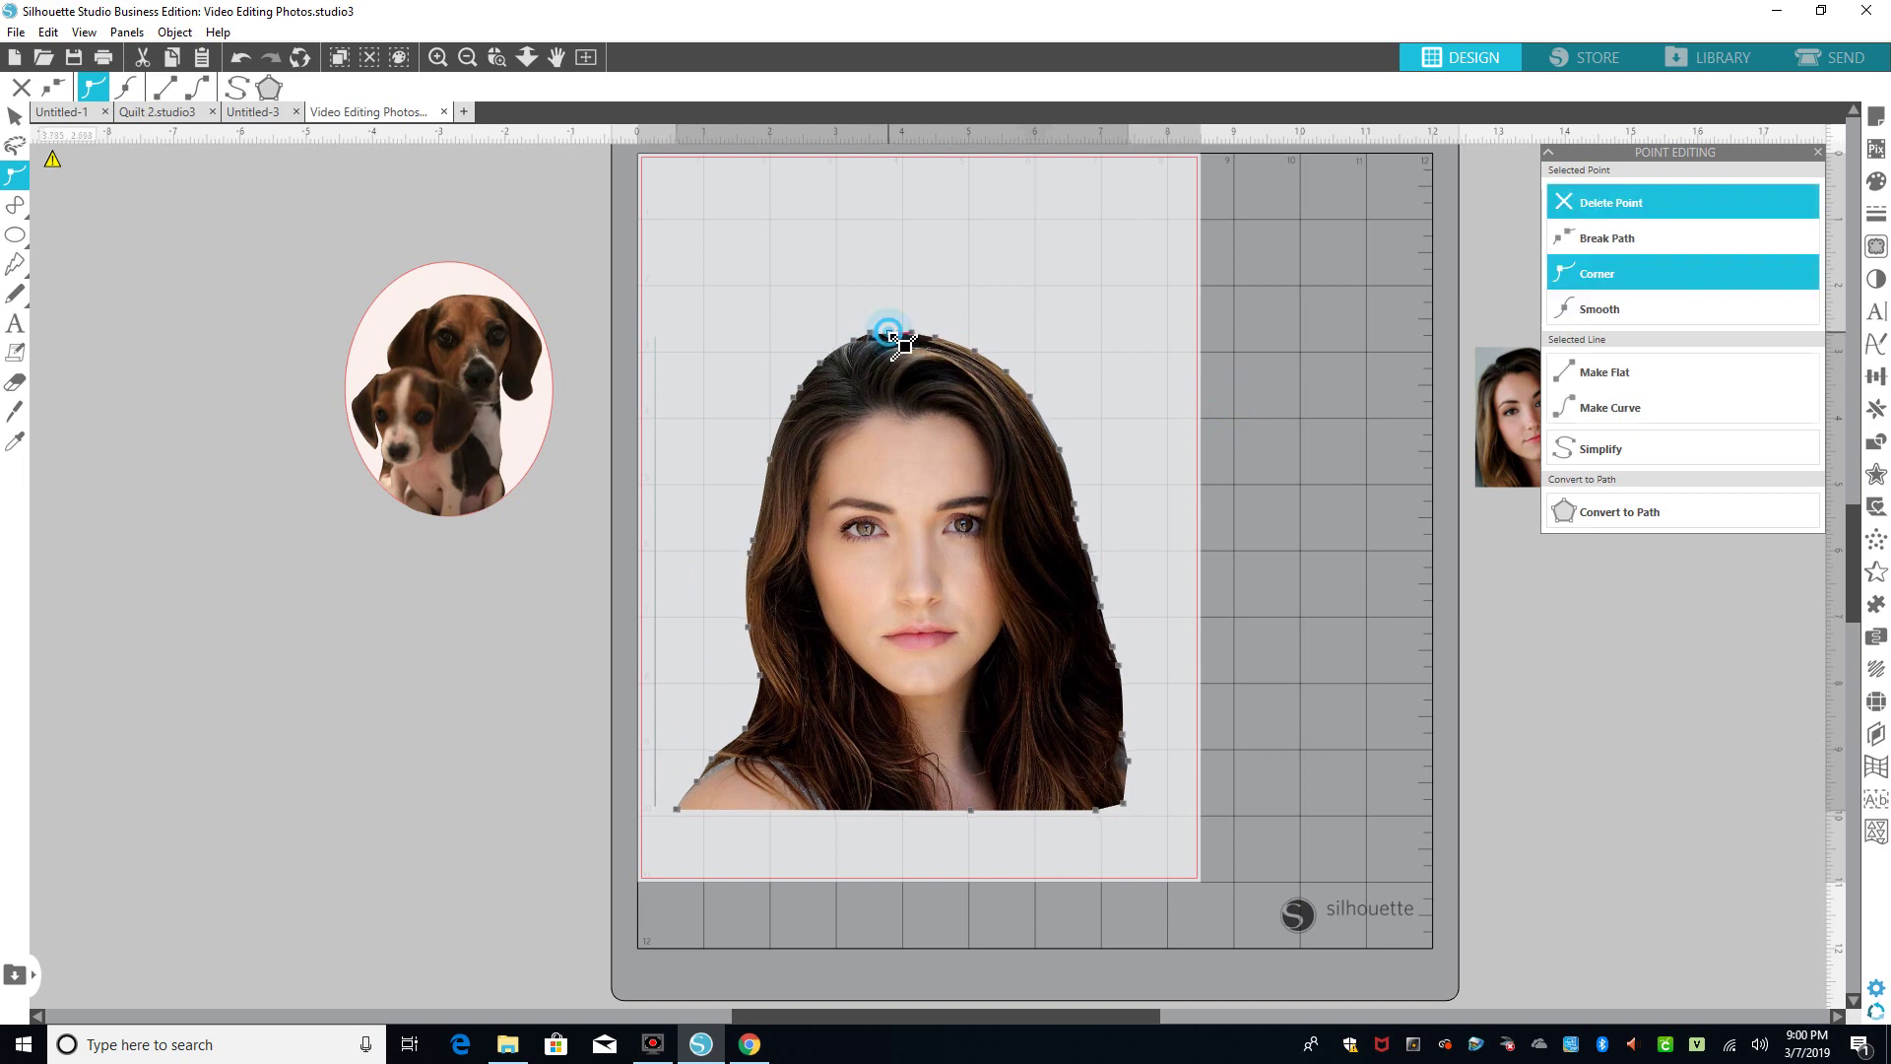
left_click(1249, 320)
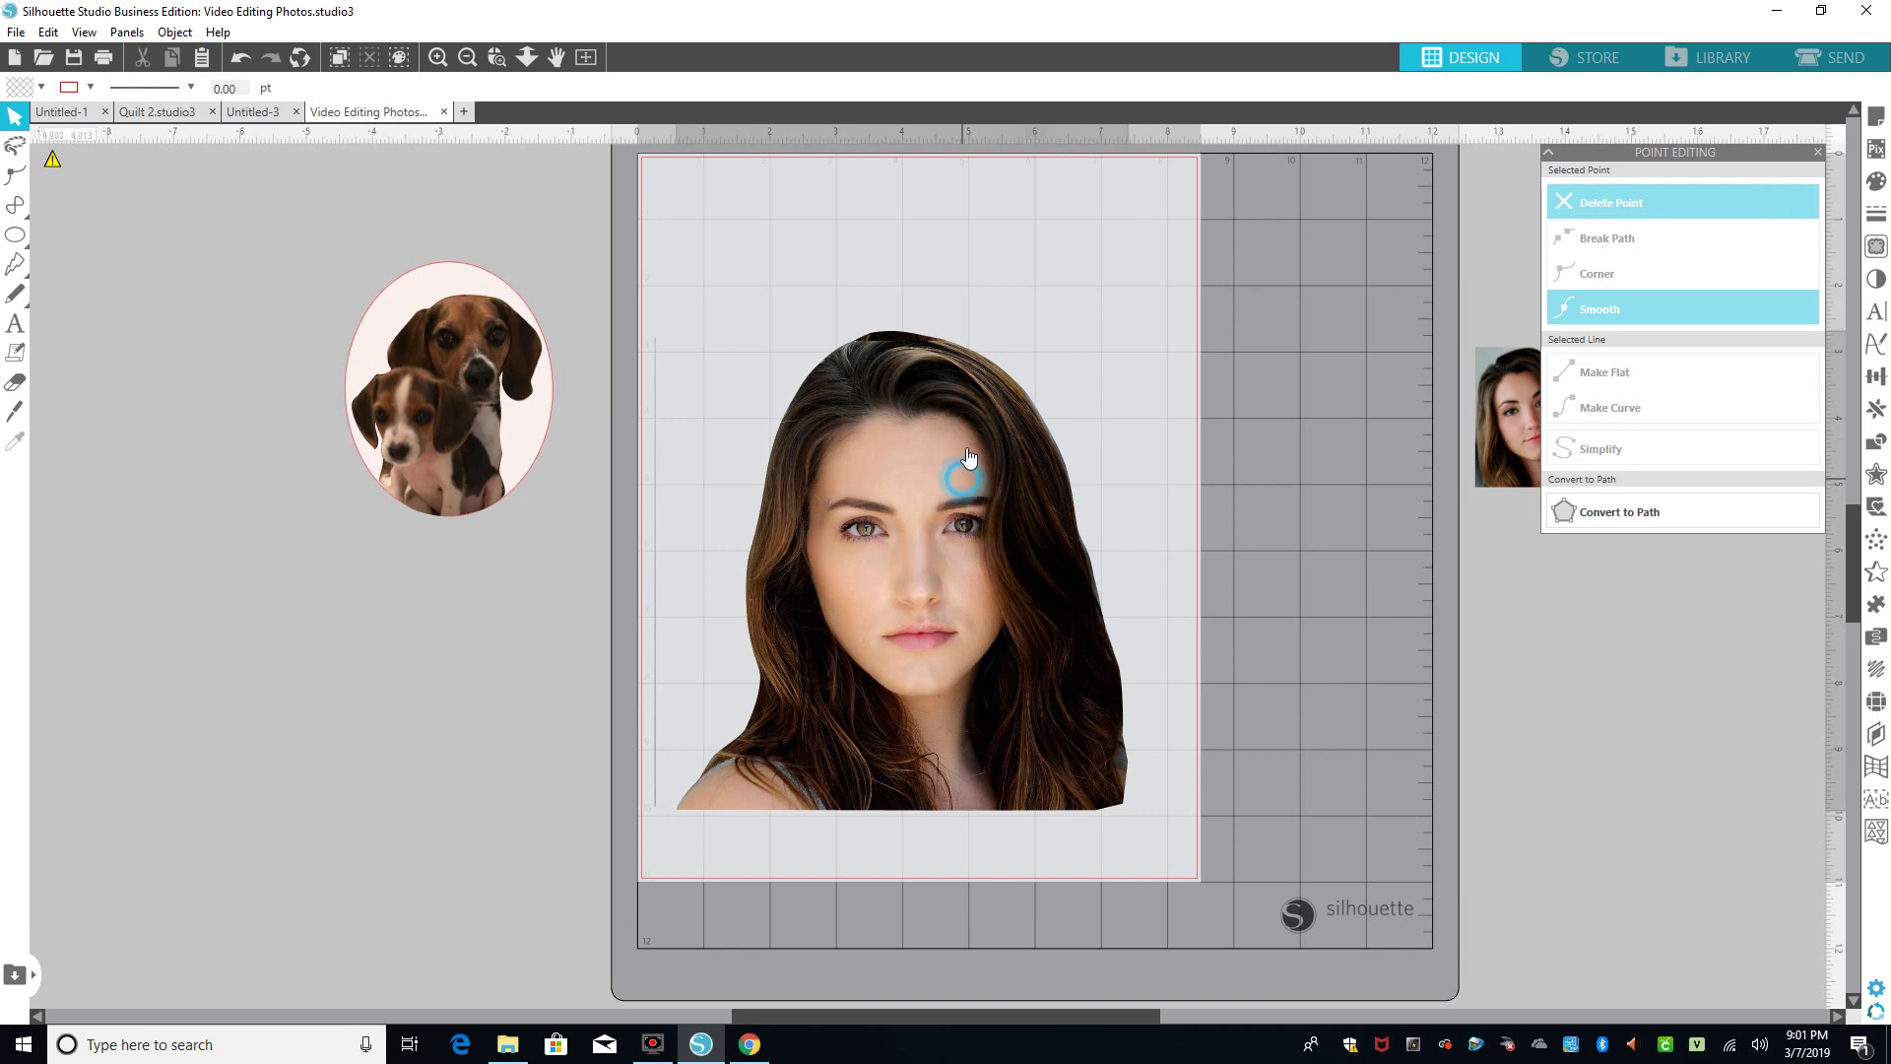
Move the portrait up and draw a tall ellipse positioned over the face
left_click_drag(963, 464, 969, 417)
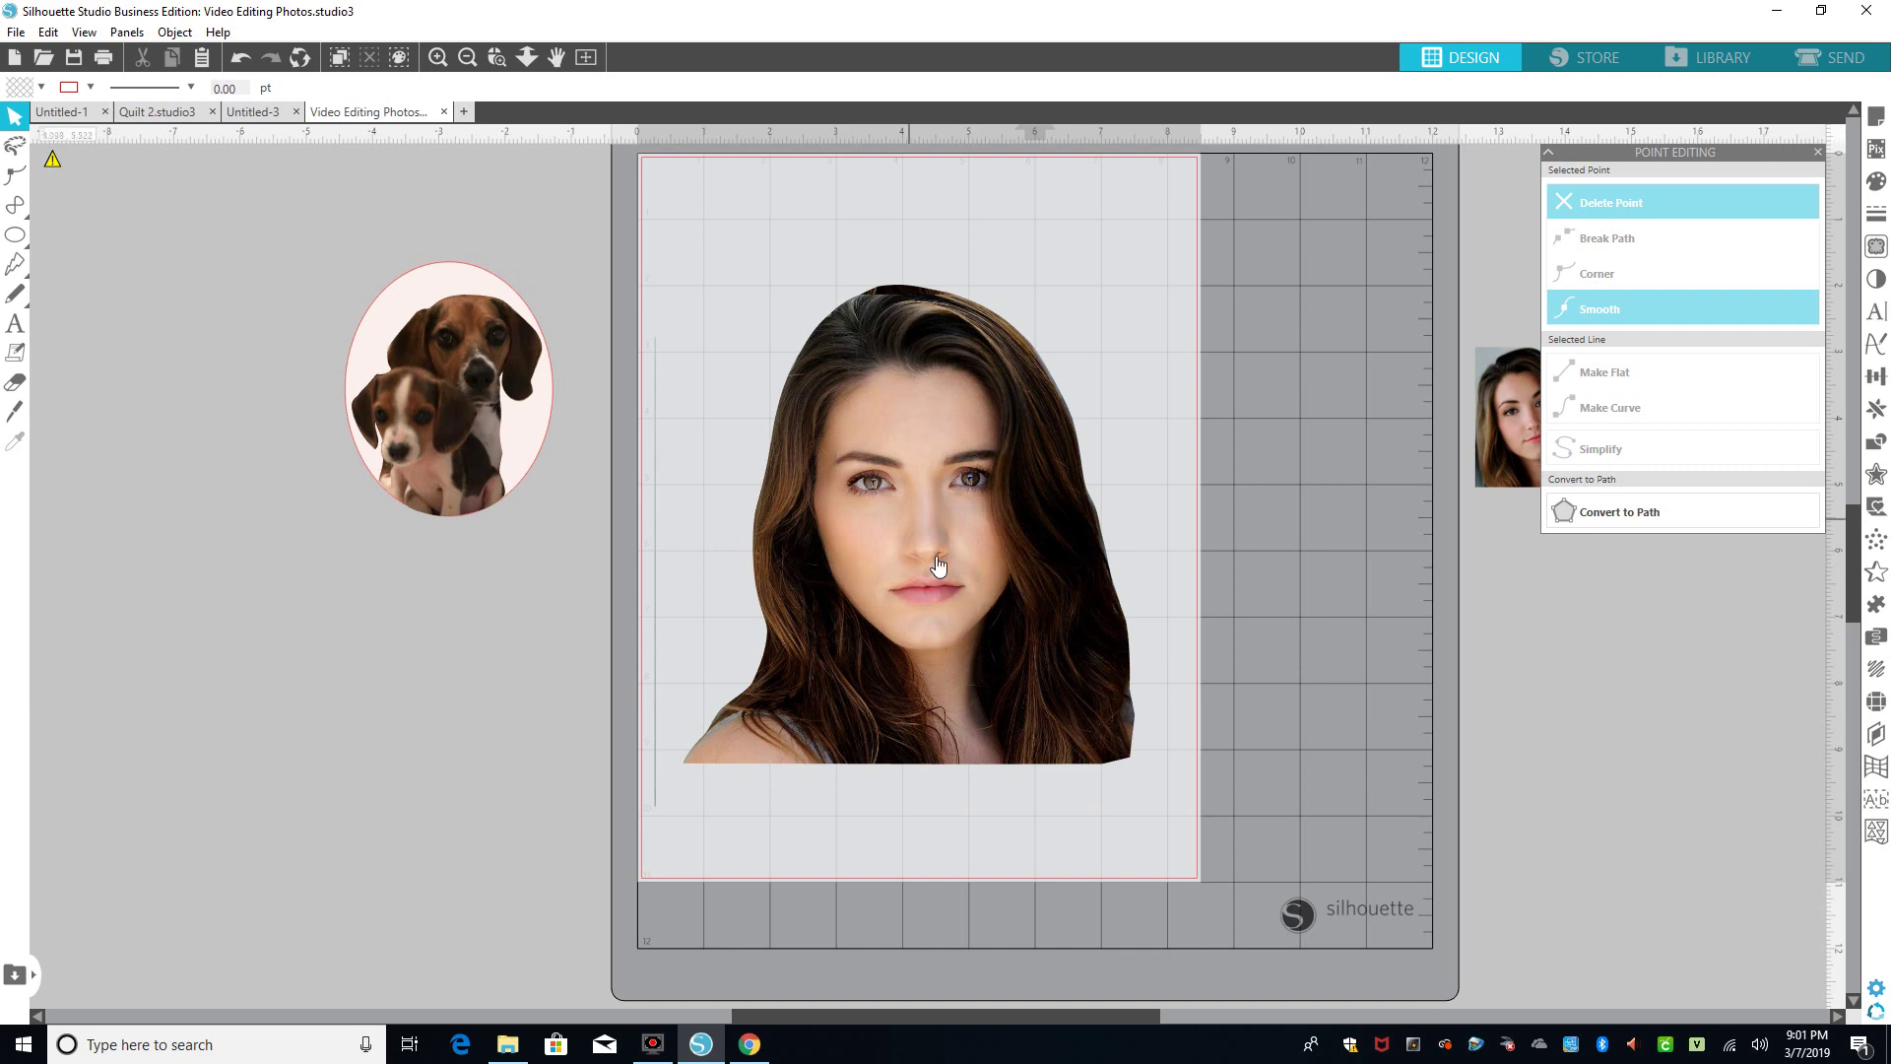
left_click(835, 512)
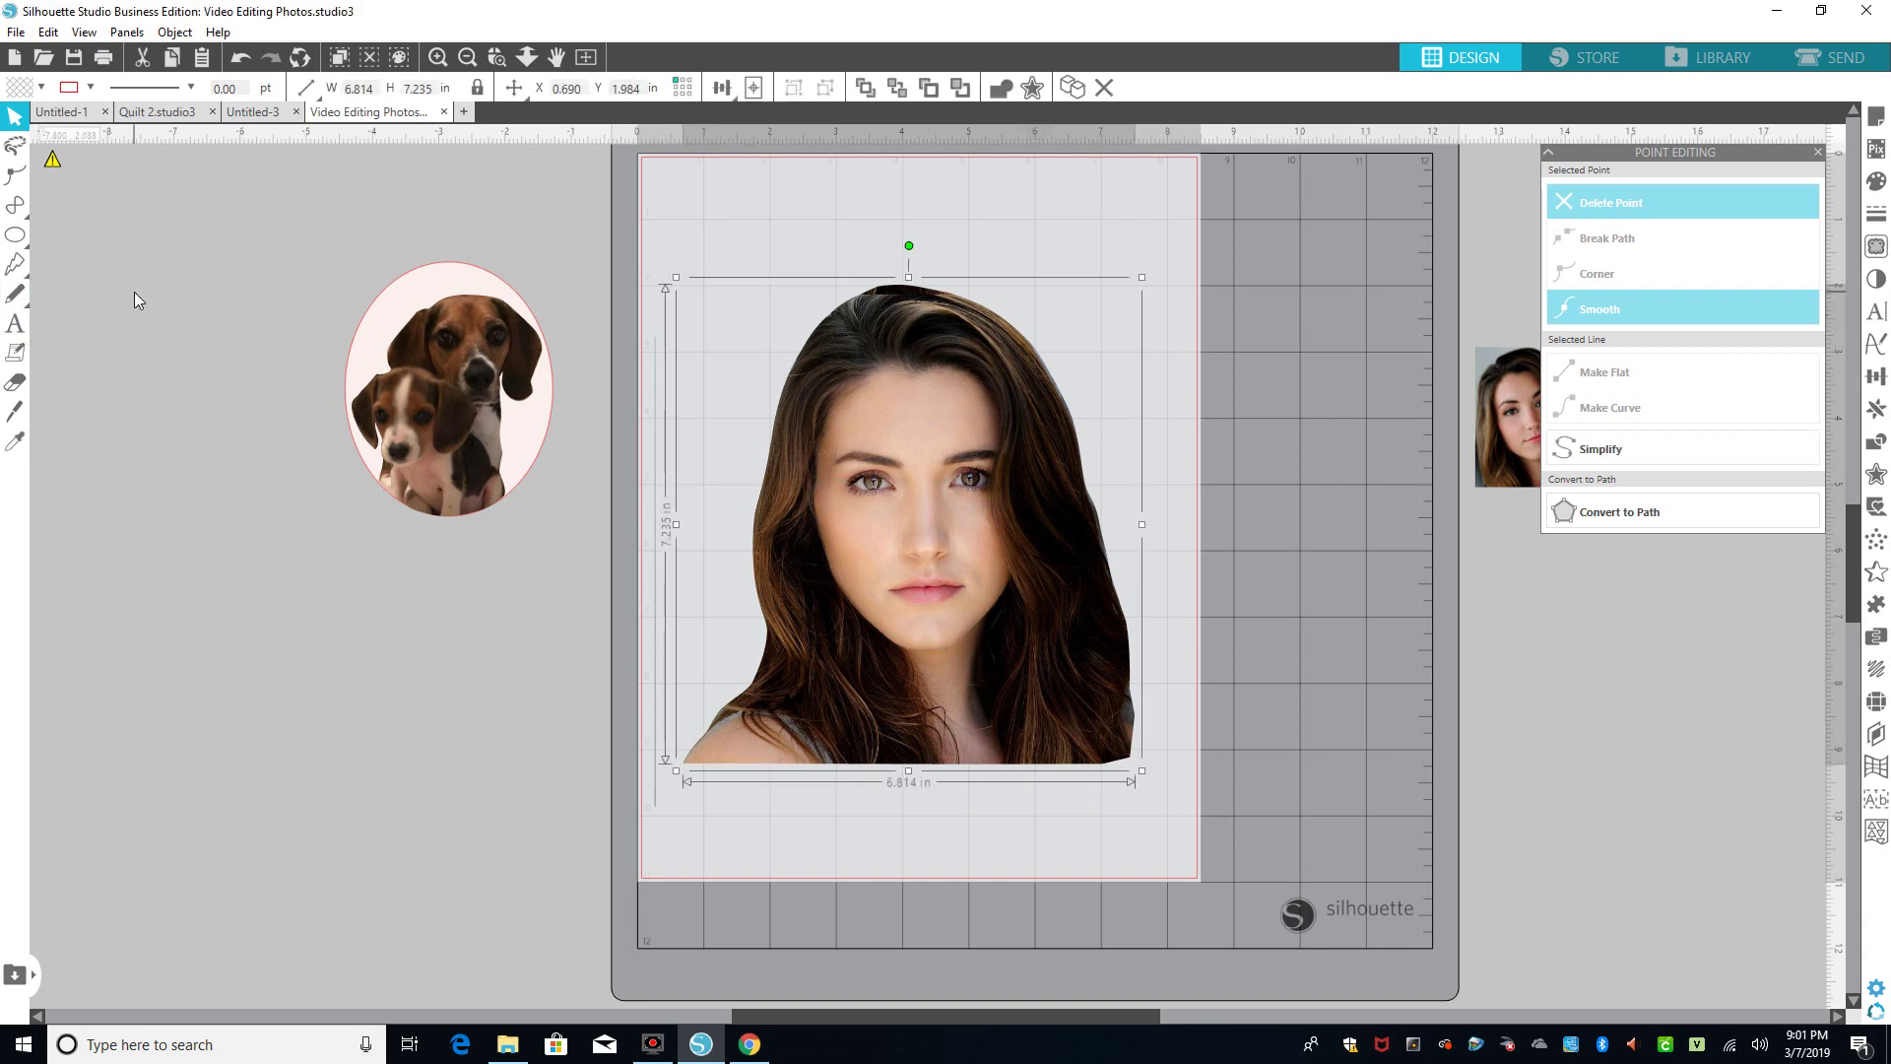
mouse_move(15, 241)
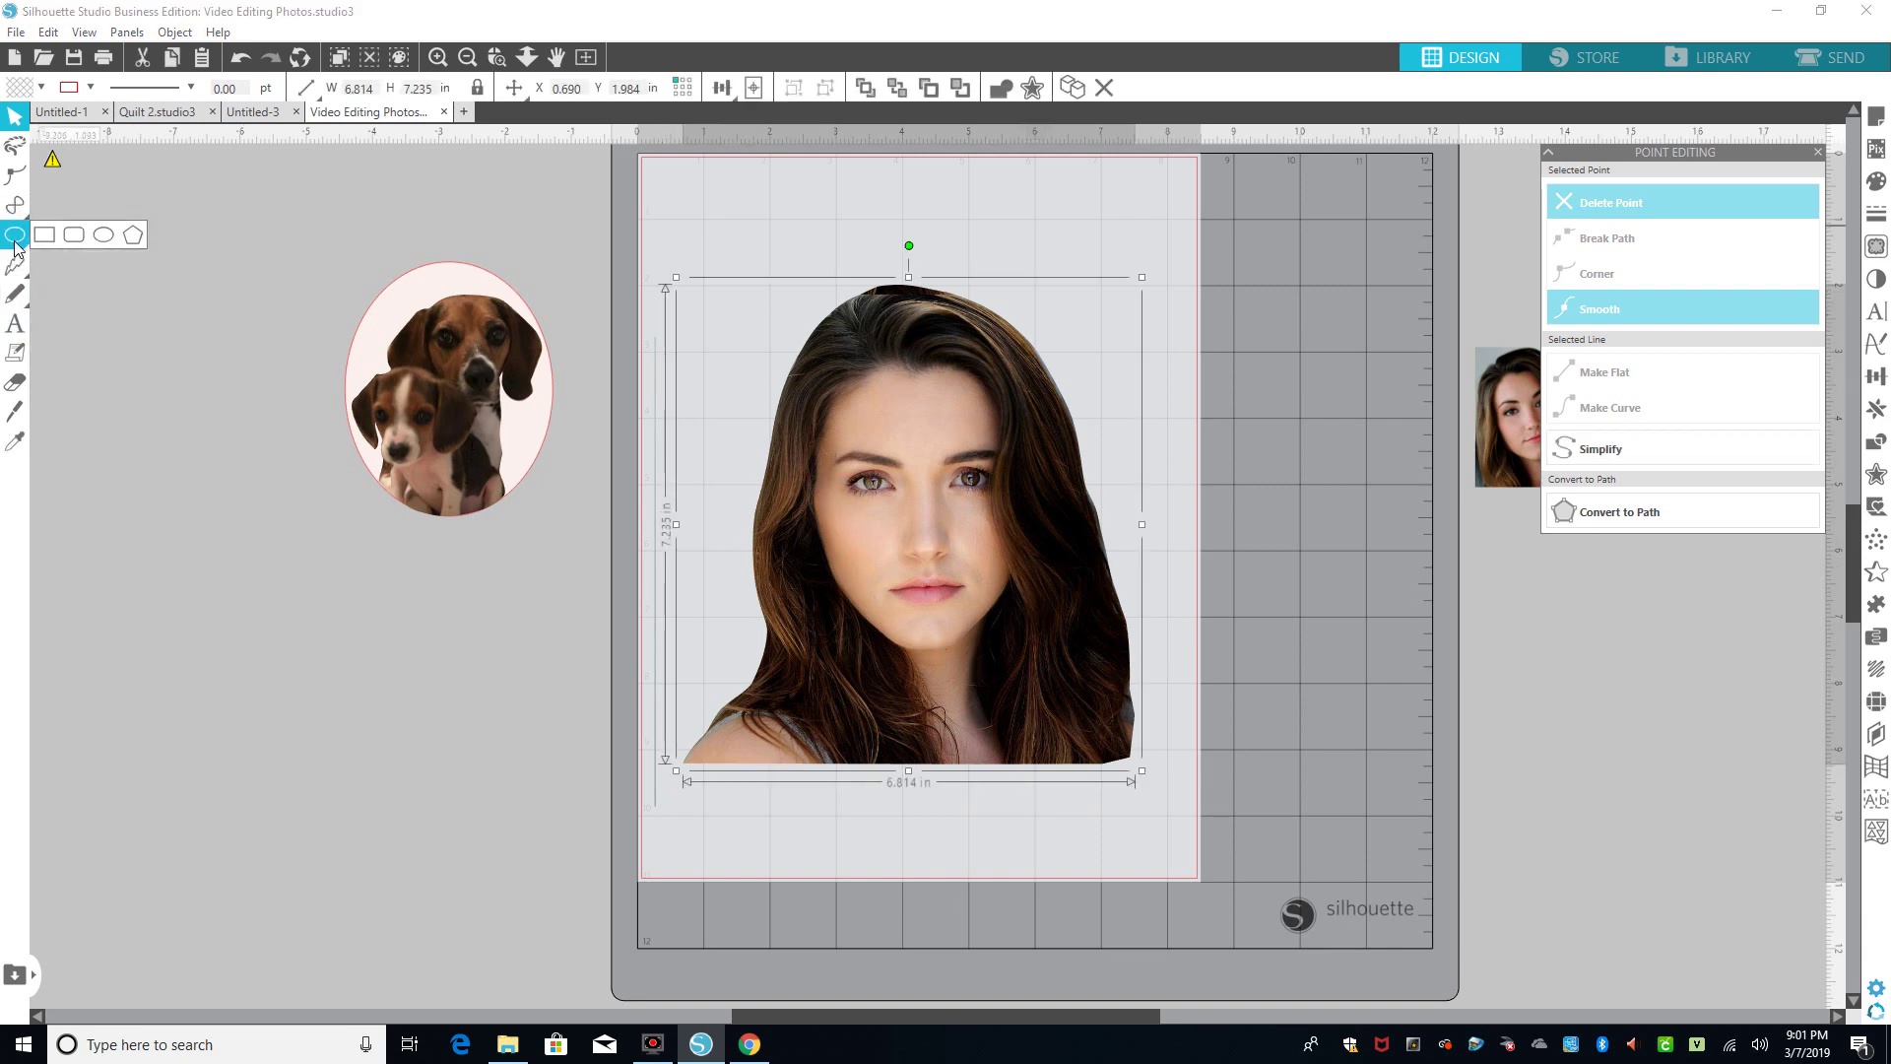
left_click(104, 235)
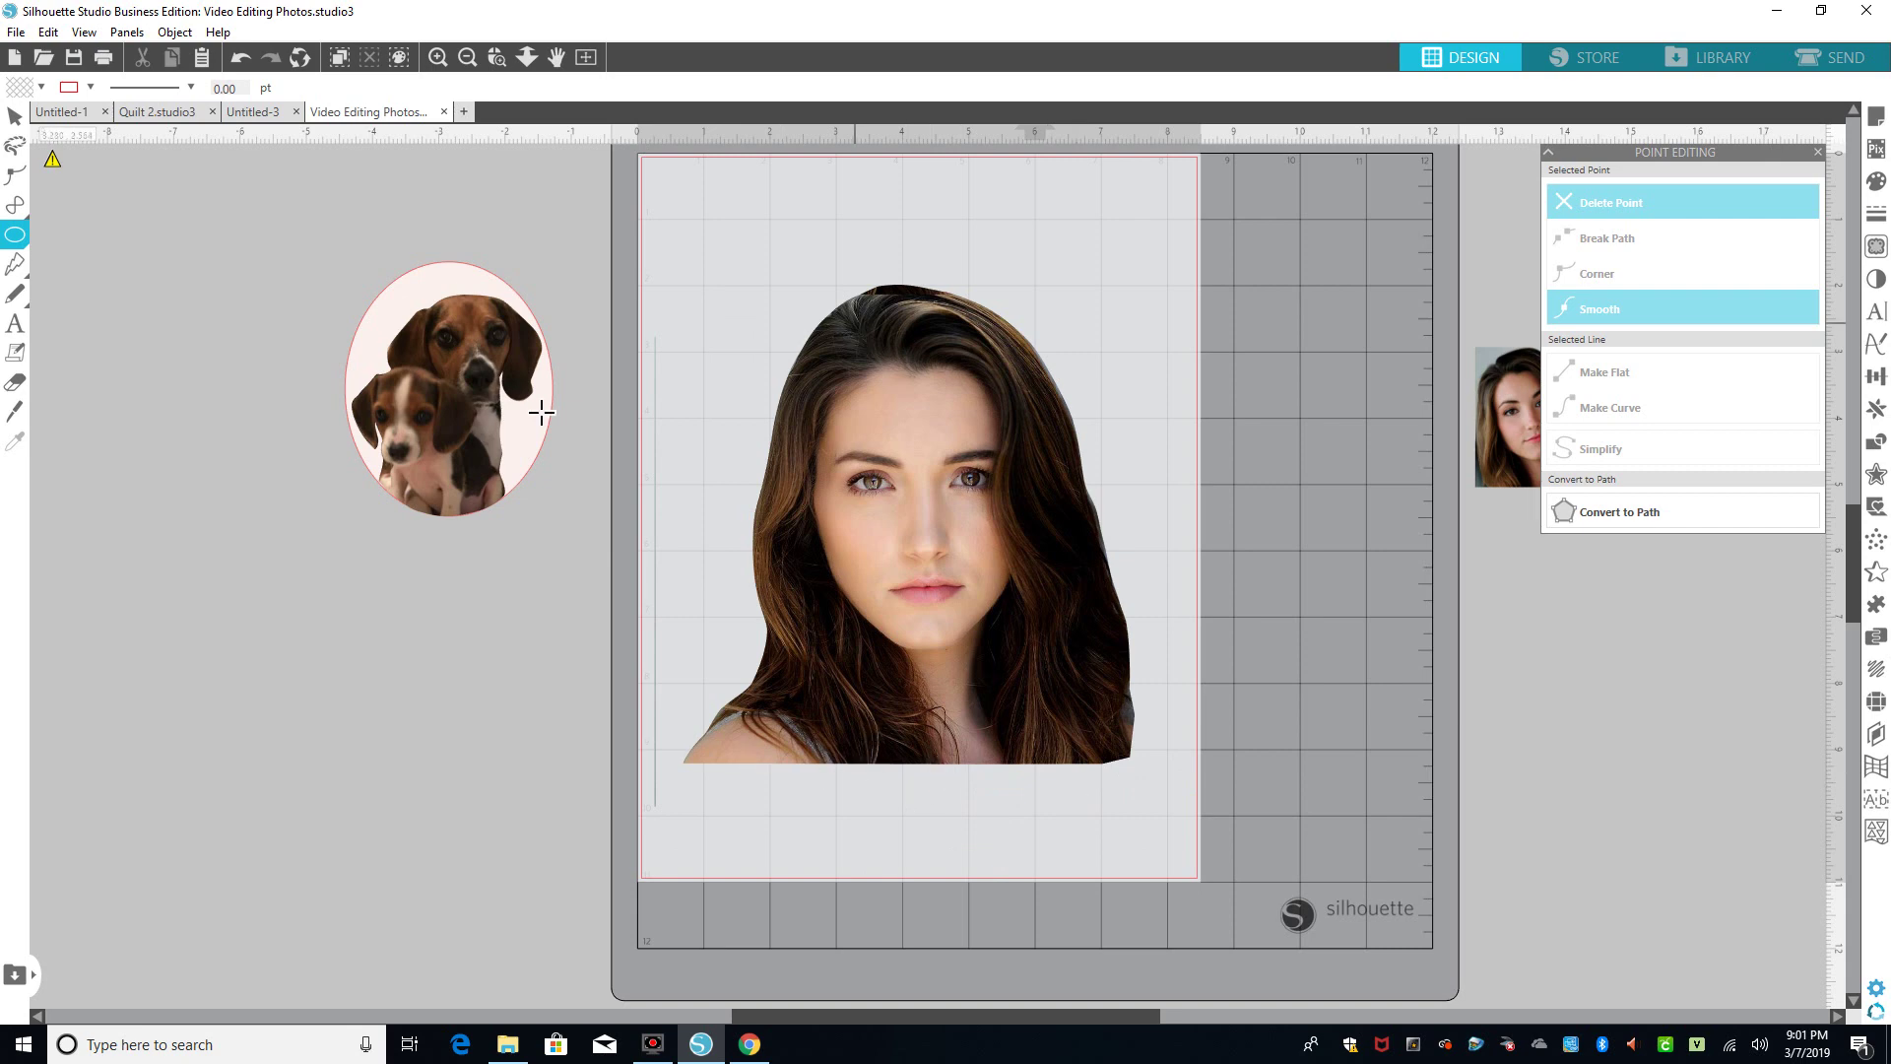
left_click_drag(756, 272, 1156, 770)
left_click(15, 116)
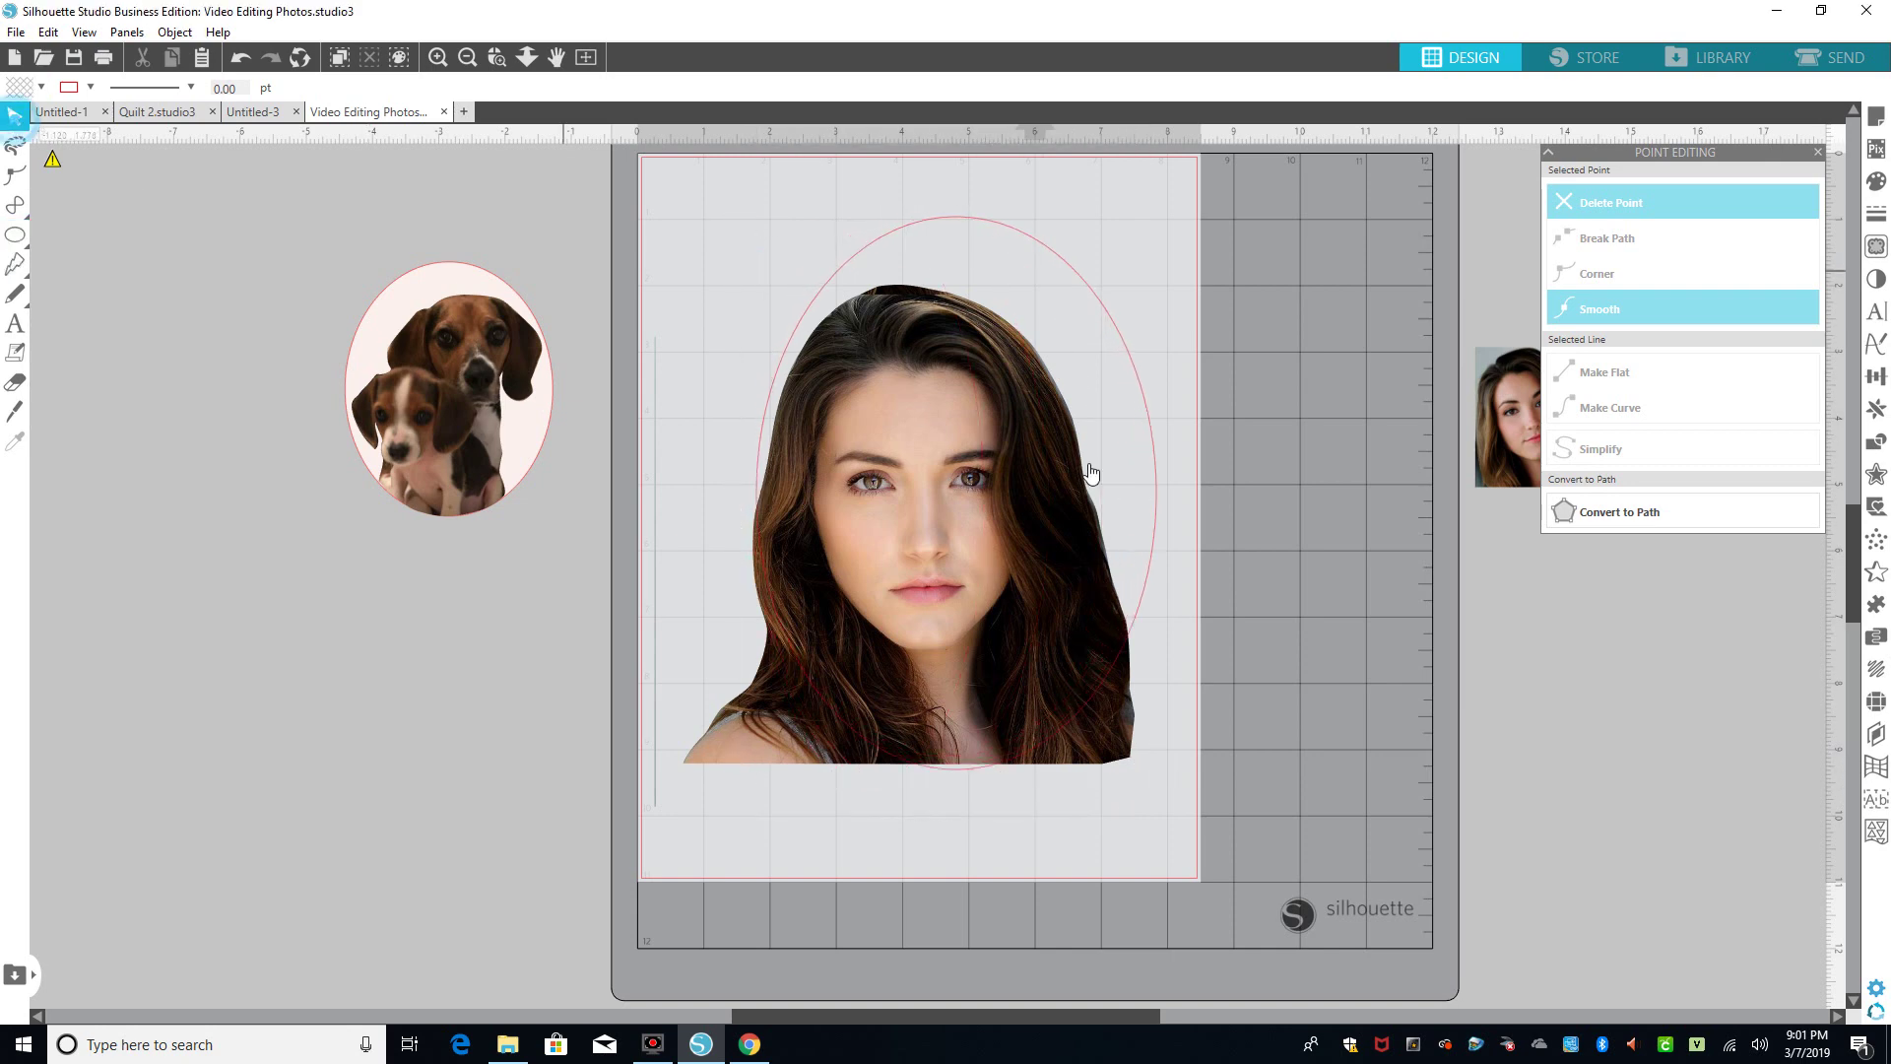
left_click_drag(1158, 510, 1115, 530)
Raise the oval's bottom edge so it is 7.923 in tall
key("Escape")
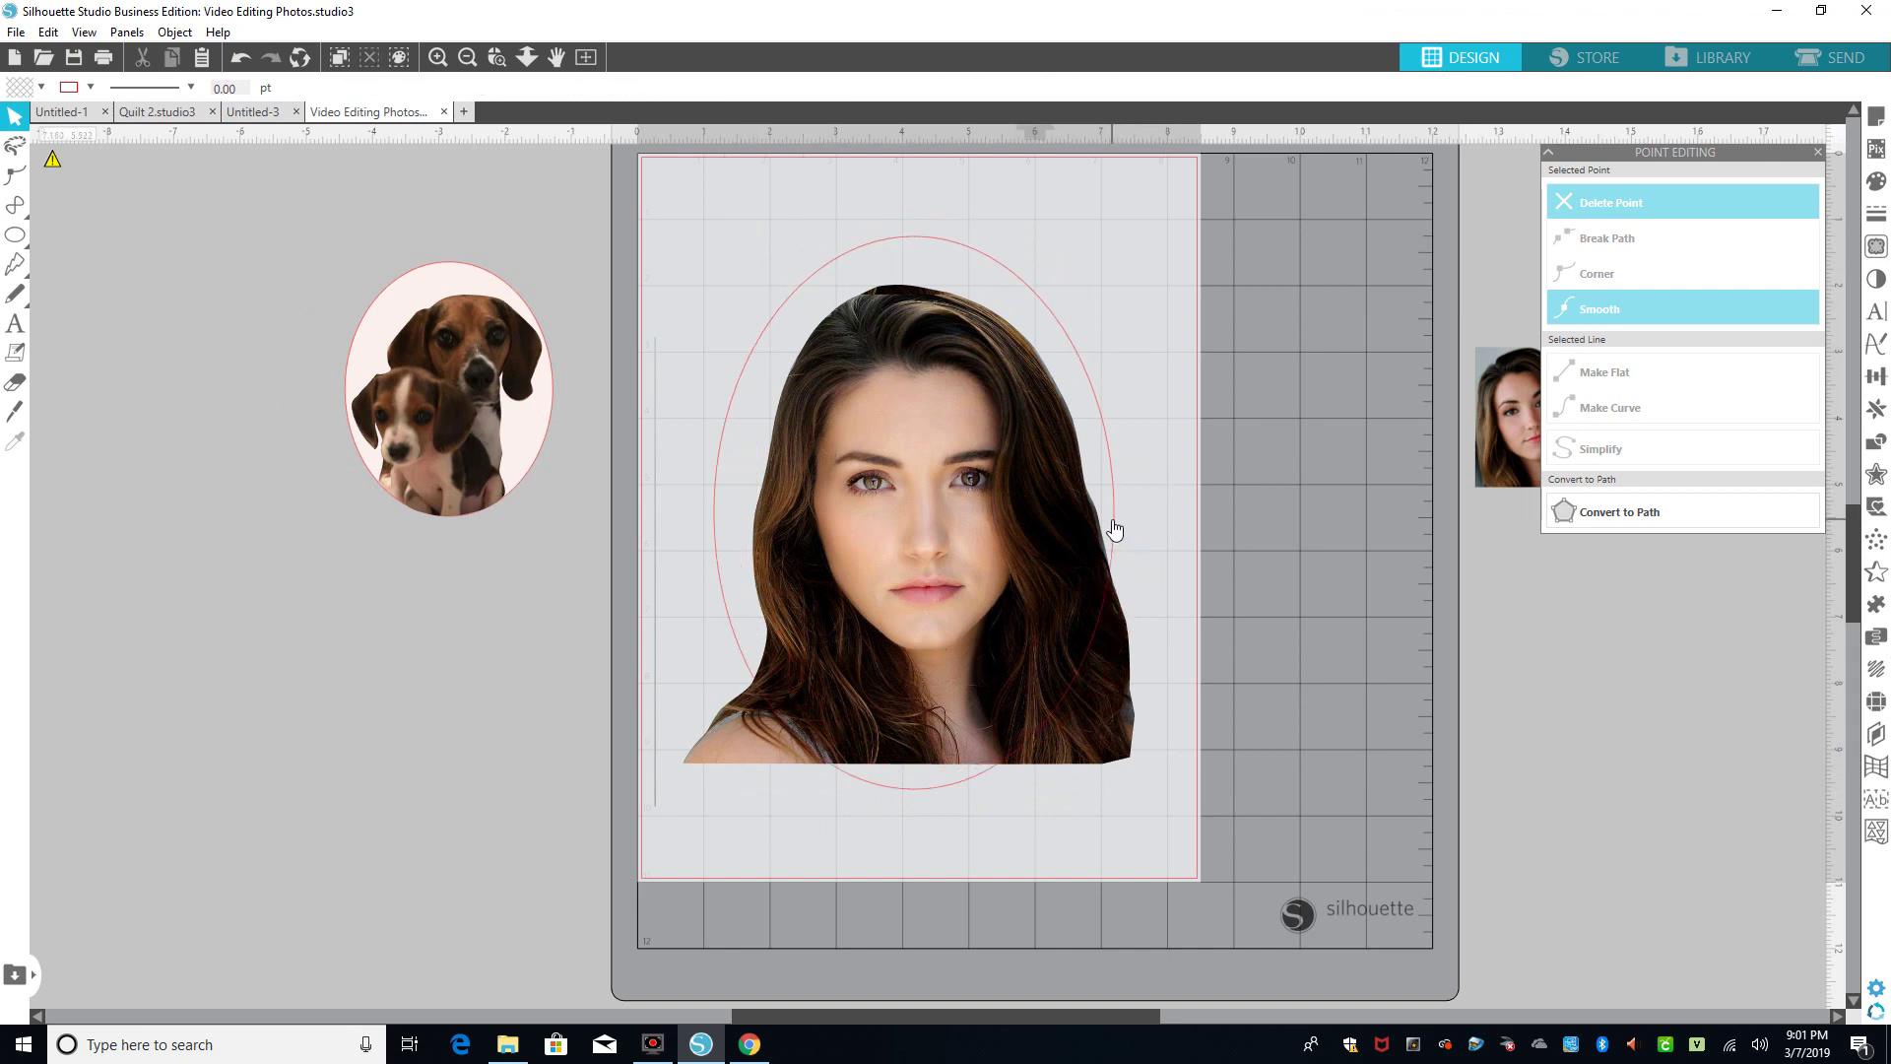
left_click(917, 789)
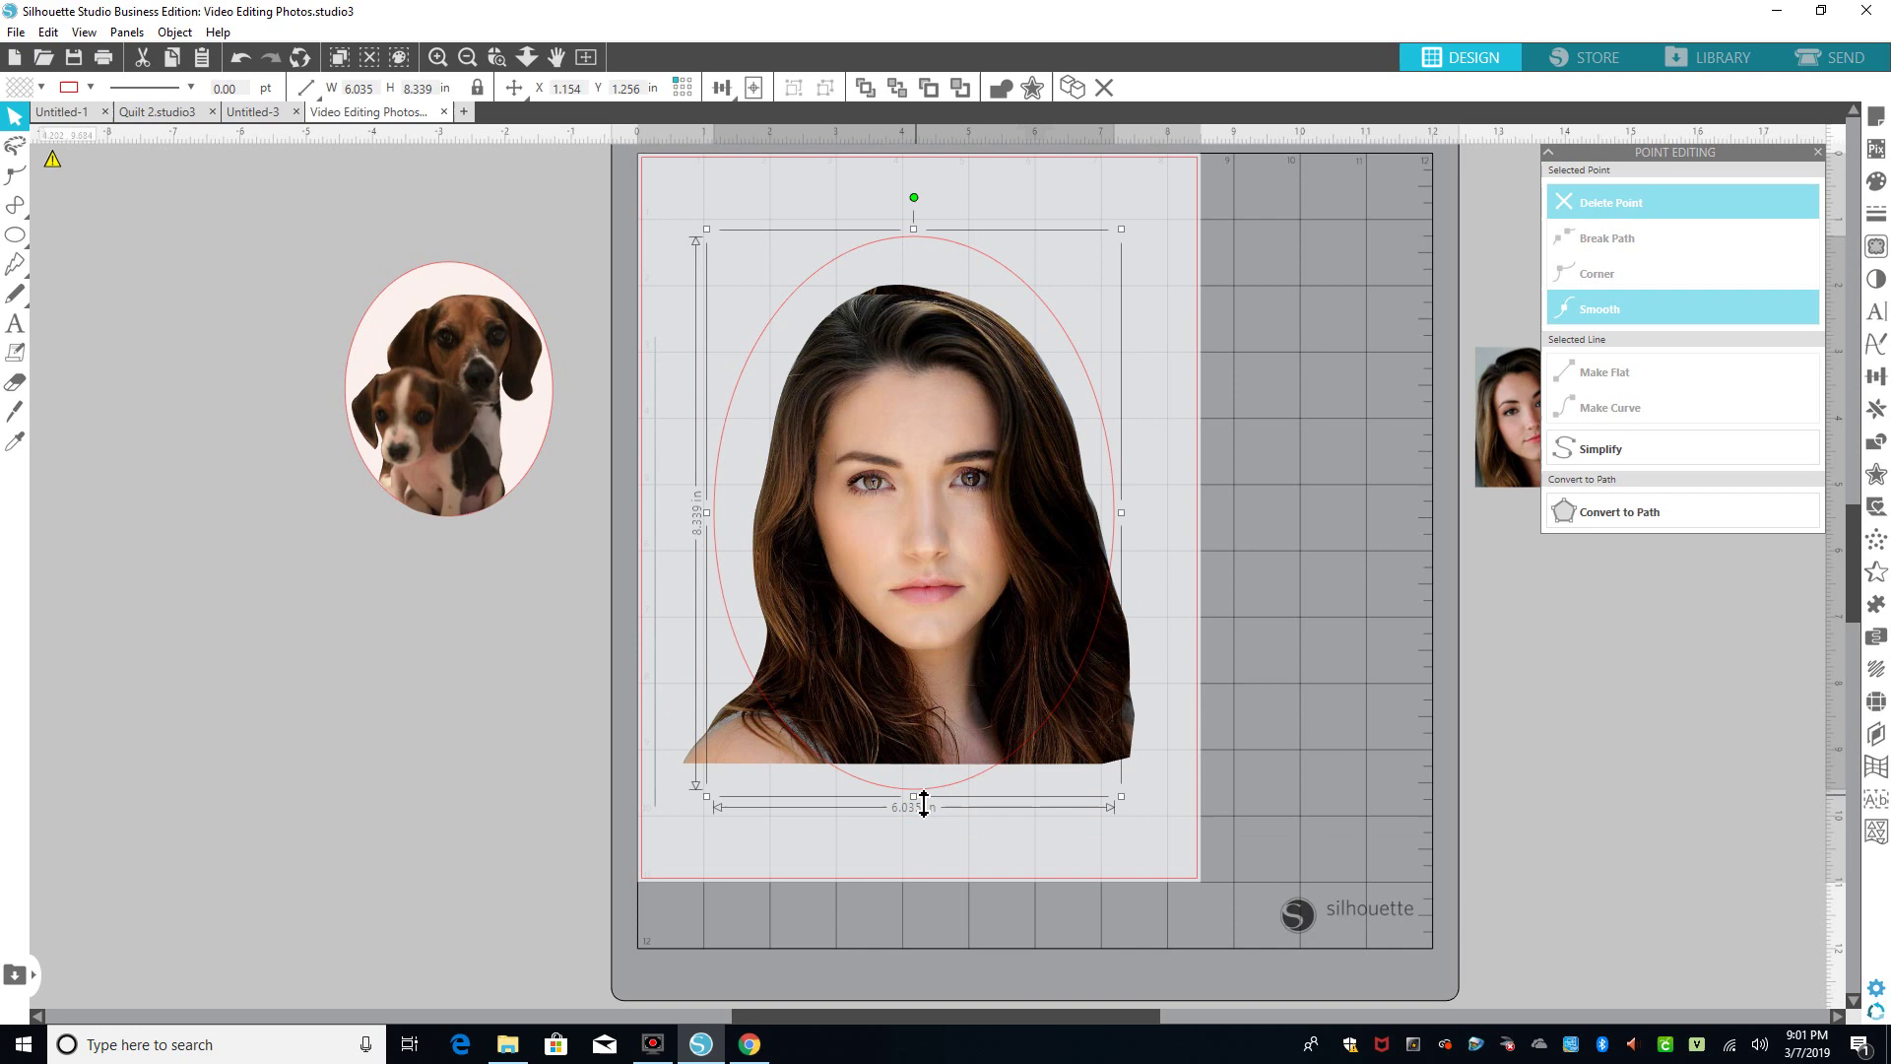
left_click_drag(923, 794, 923, 770)
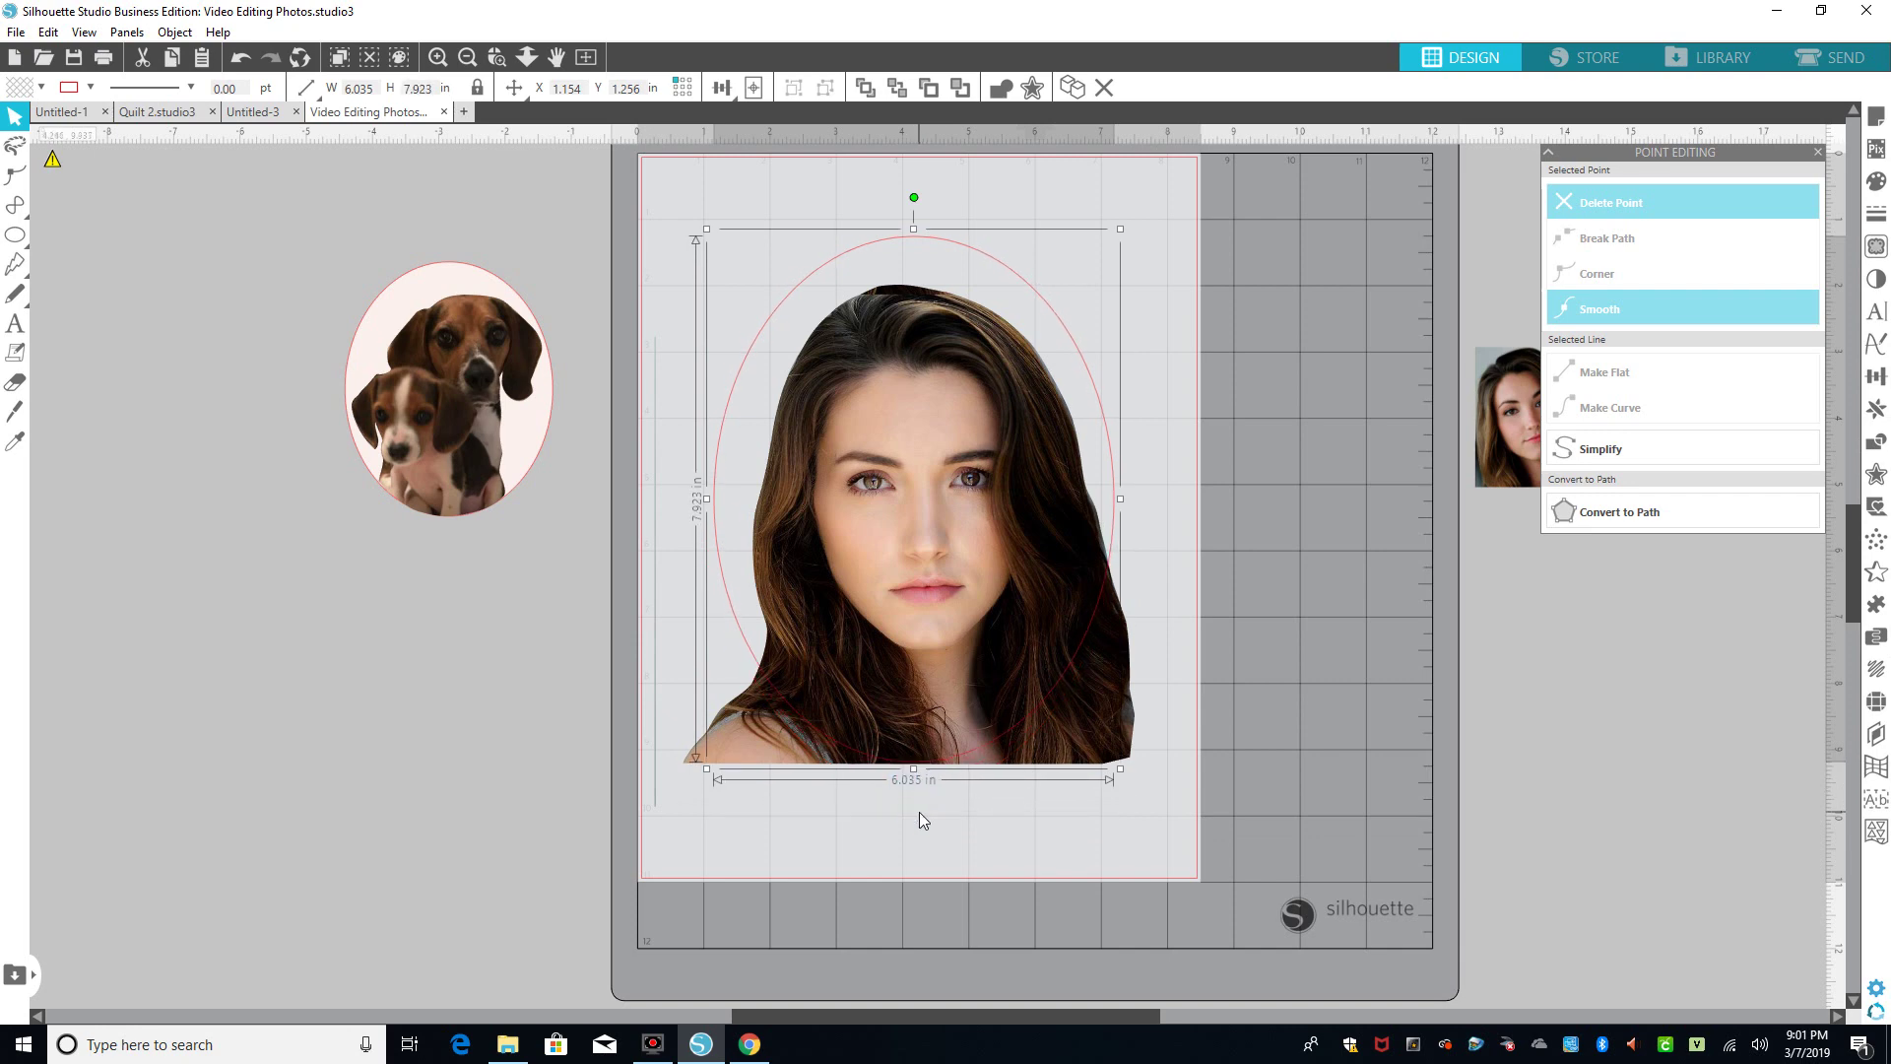
Park a spare oval outline left of the mat, then marquee-select the portrait with its oval
left_click(921, 814)
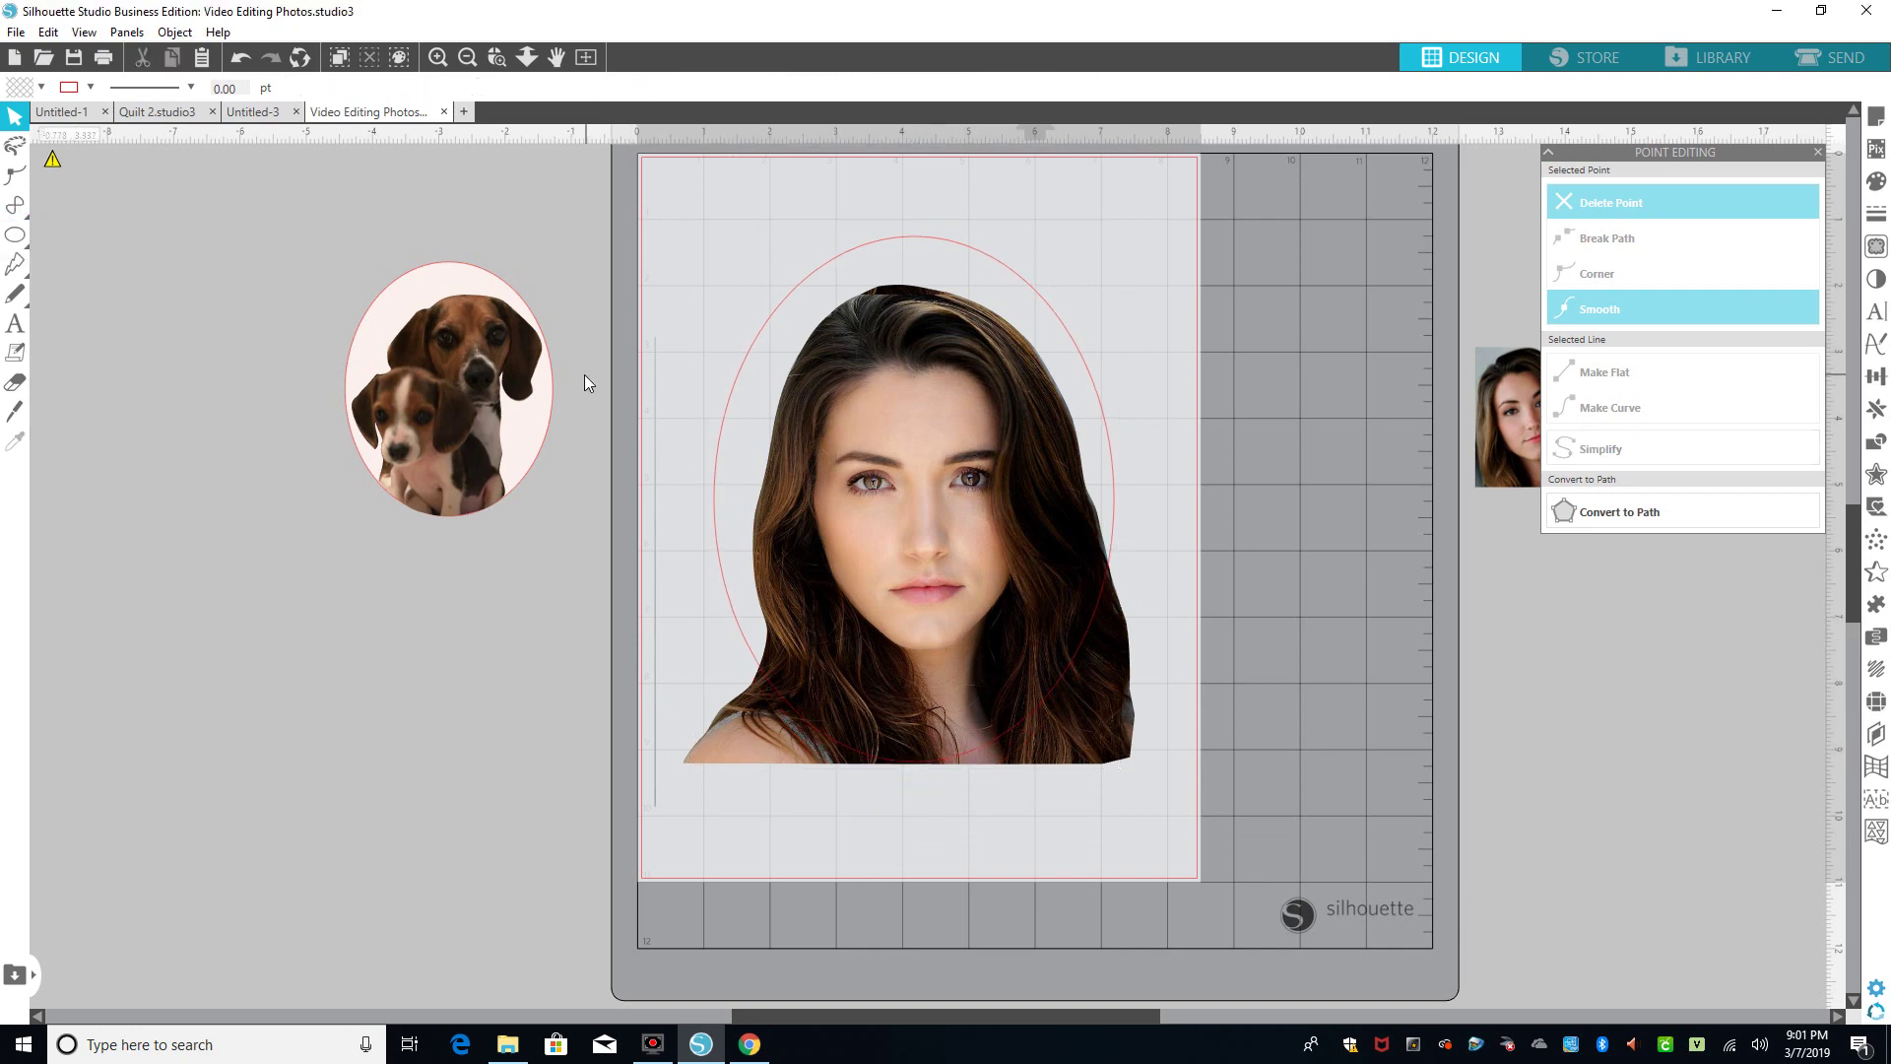
left_click(788, 304)
left_click_drag(788, 304, 65, 581)
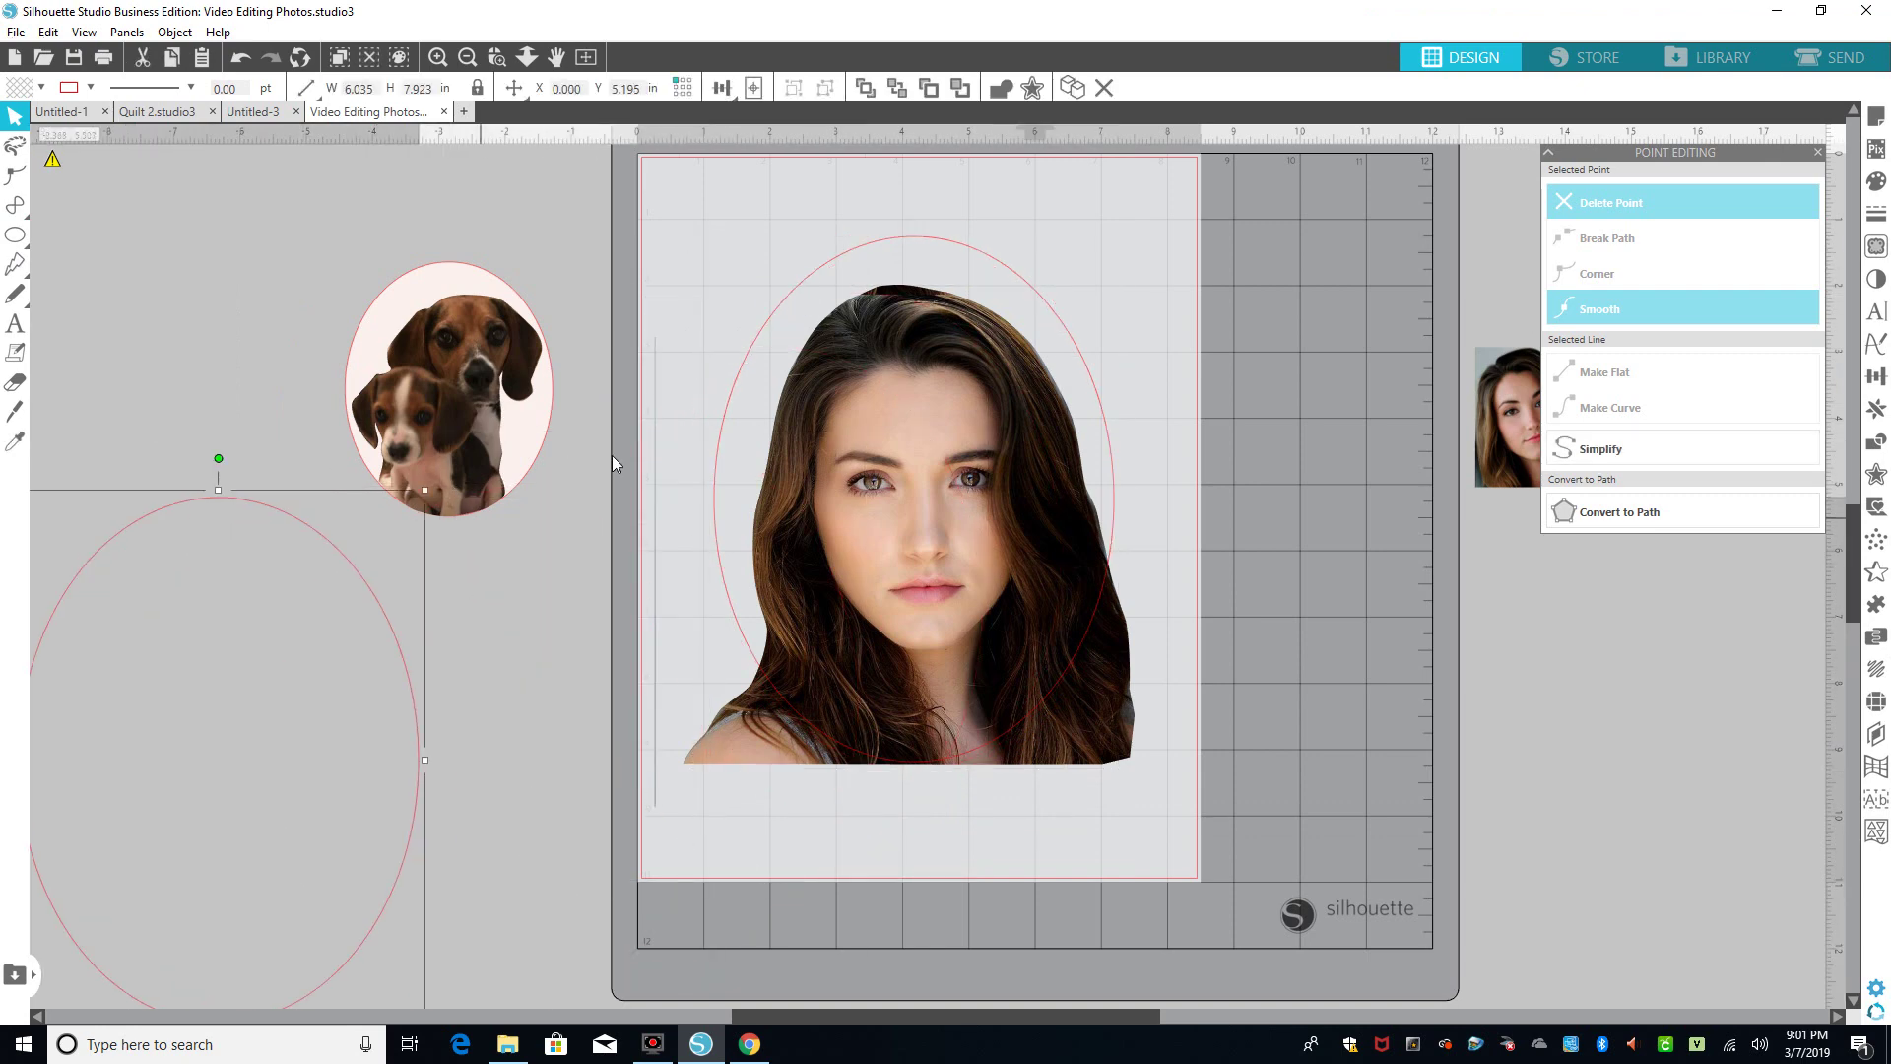
left_click_drag(663, 211, 1202, 810)
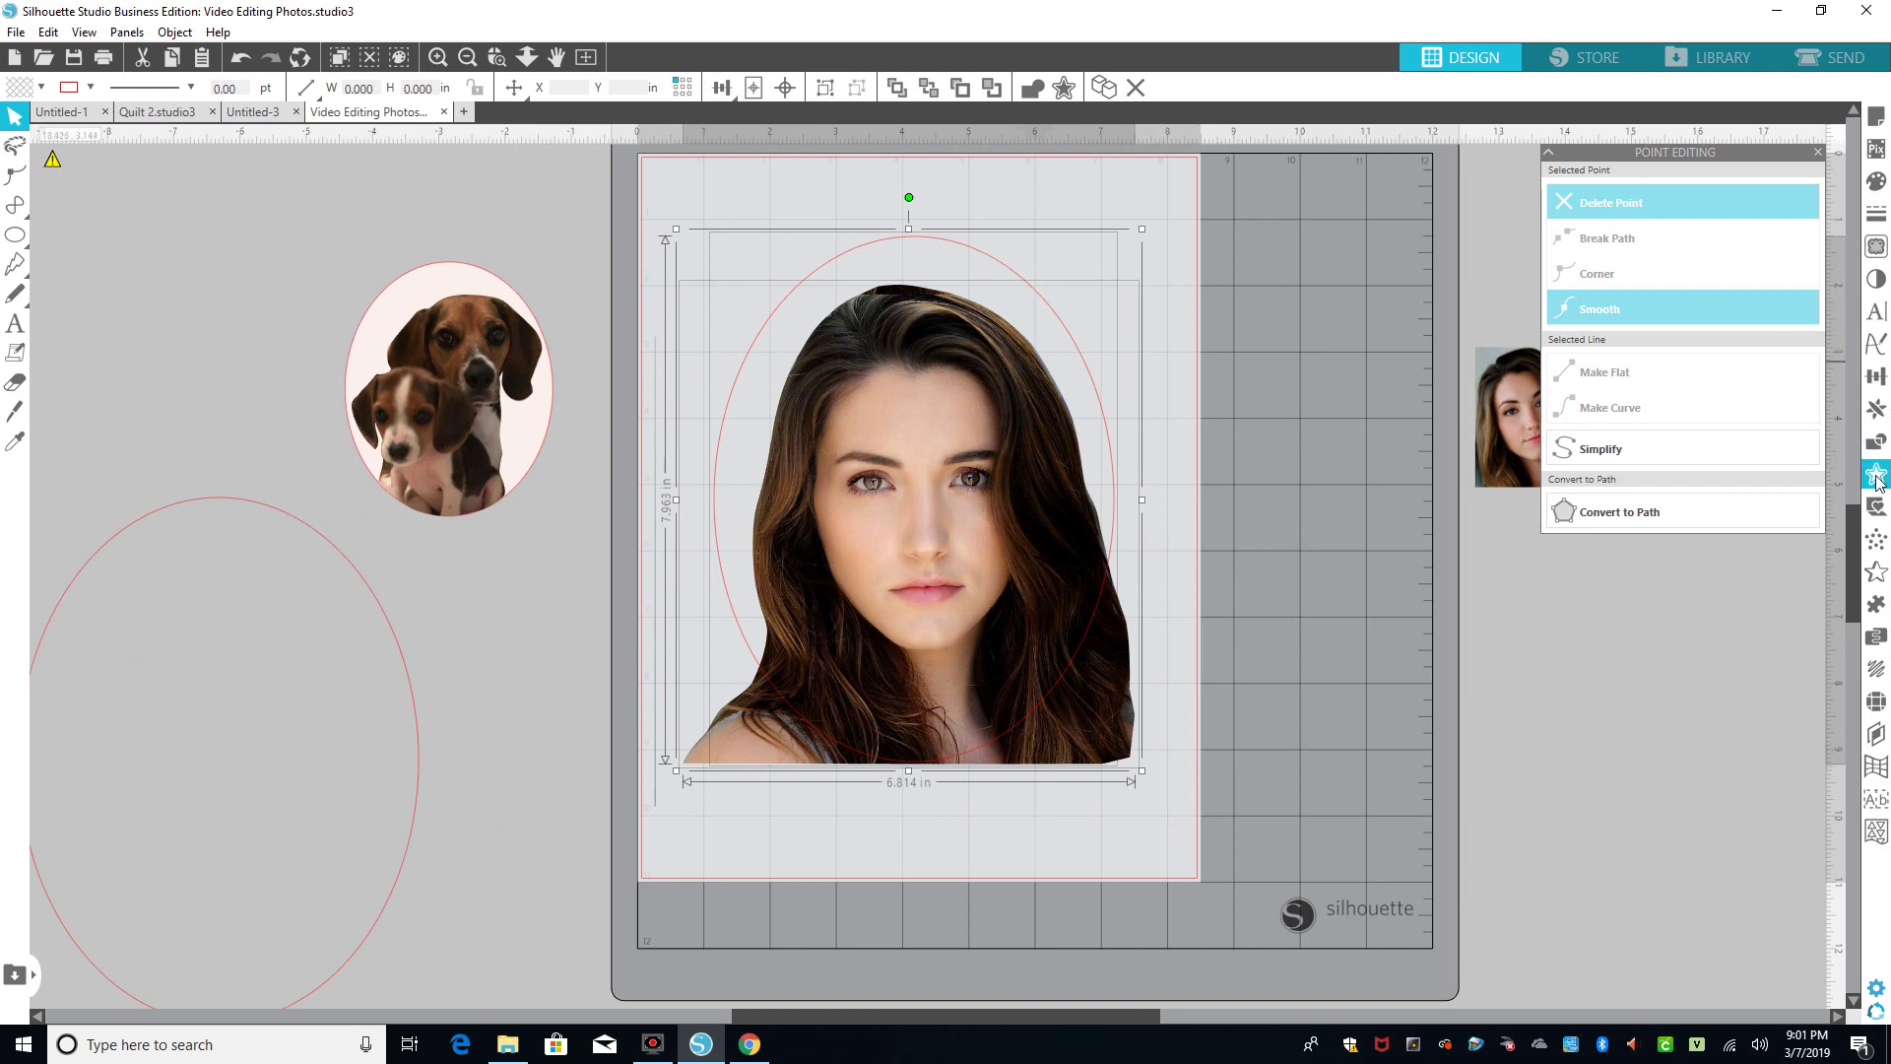
Crop the portrait to the oval via Modify, then center the spare 6.035 × 7.923 in oval around the face
left_click(1878, 440)
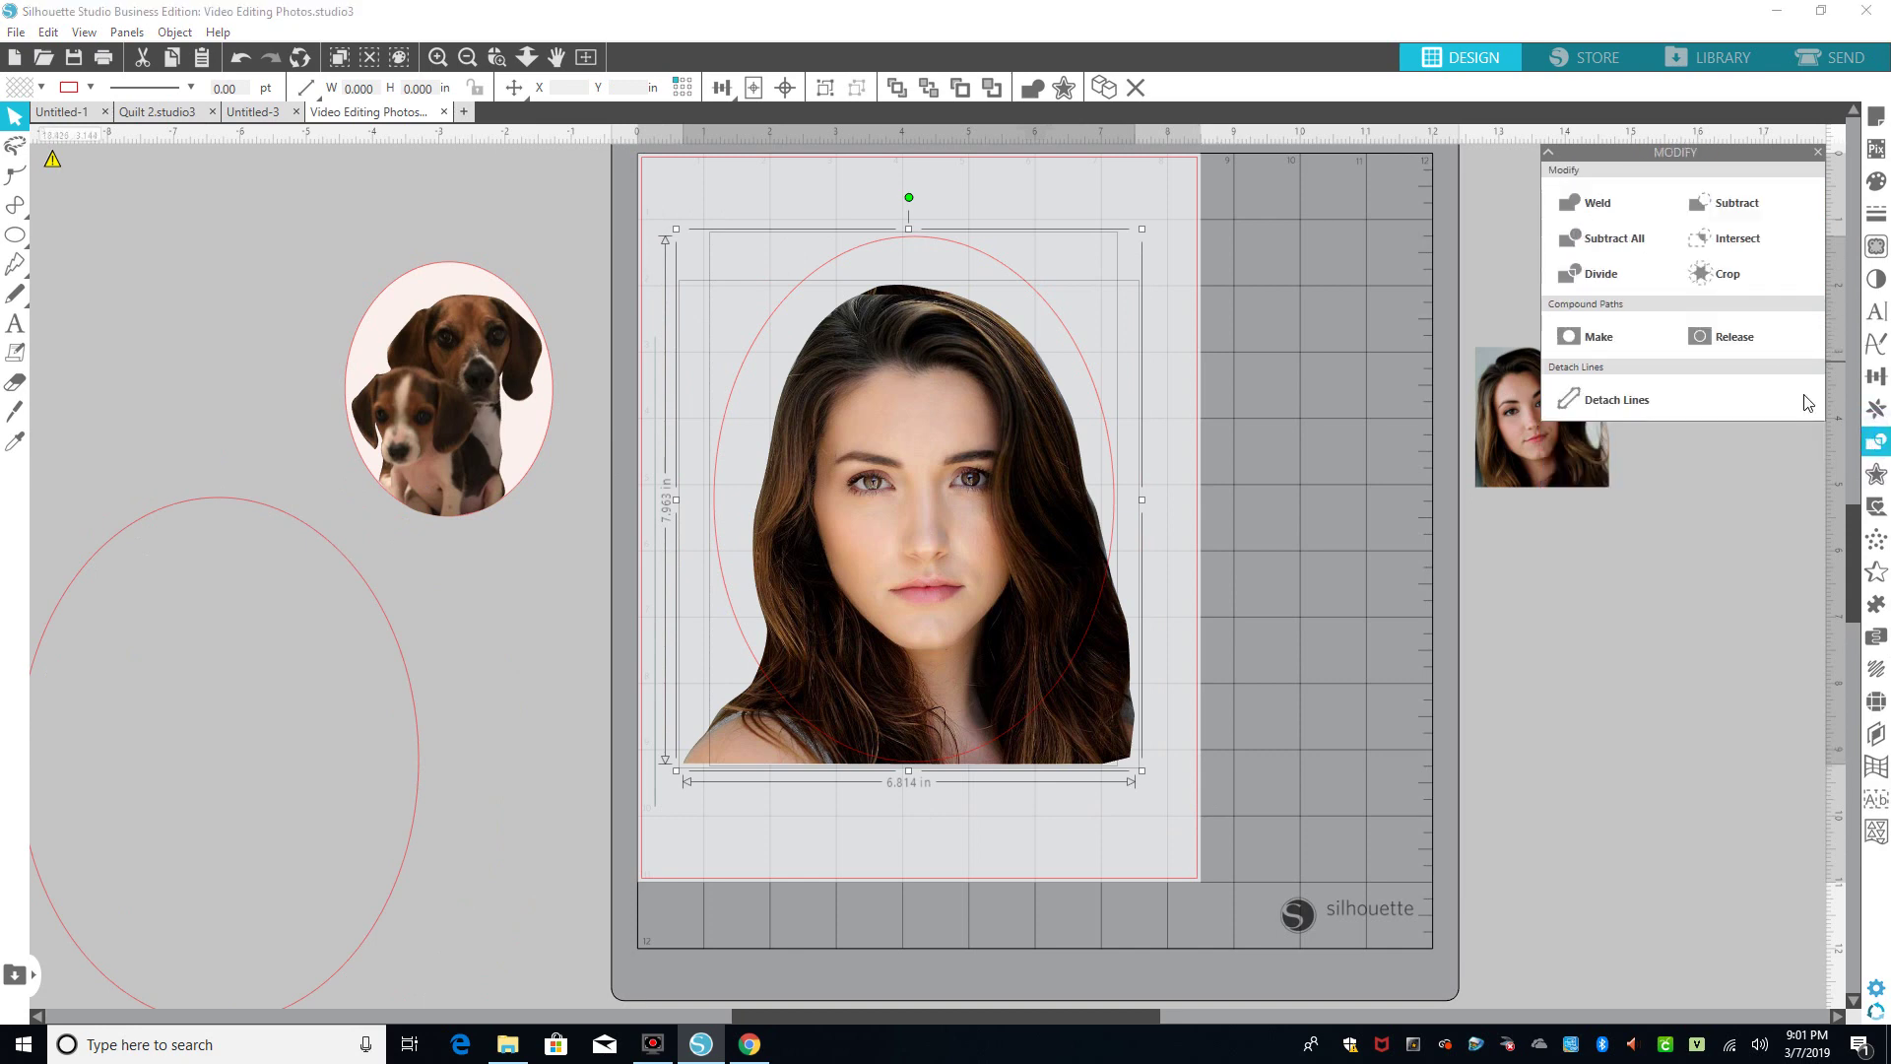
left_click(1750, 268)
left_click(578, 855)
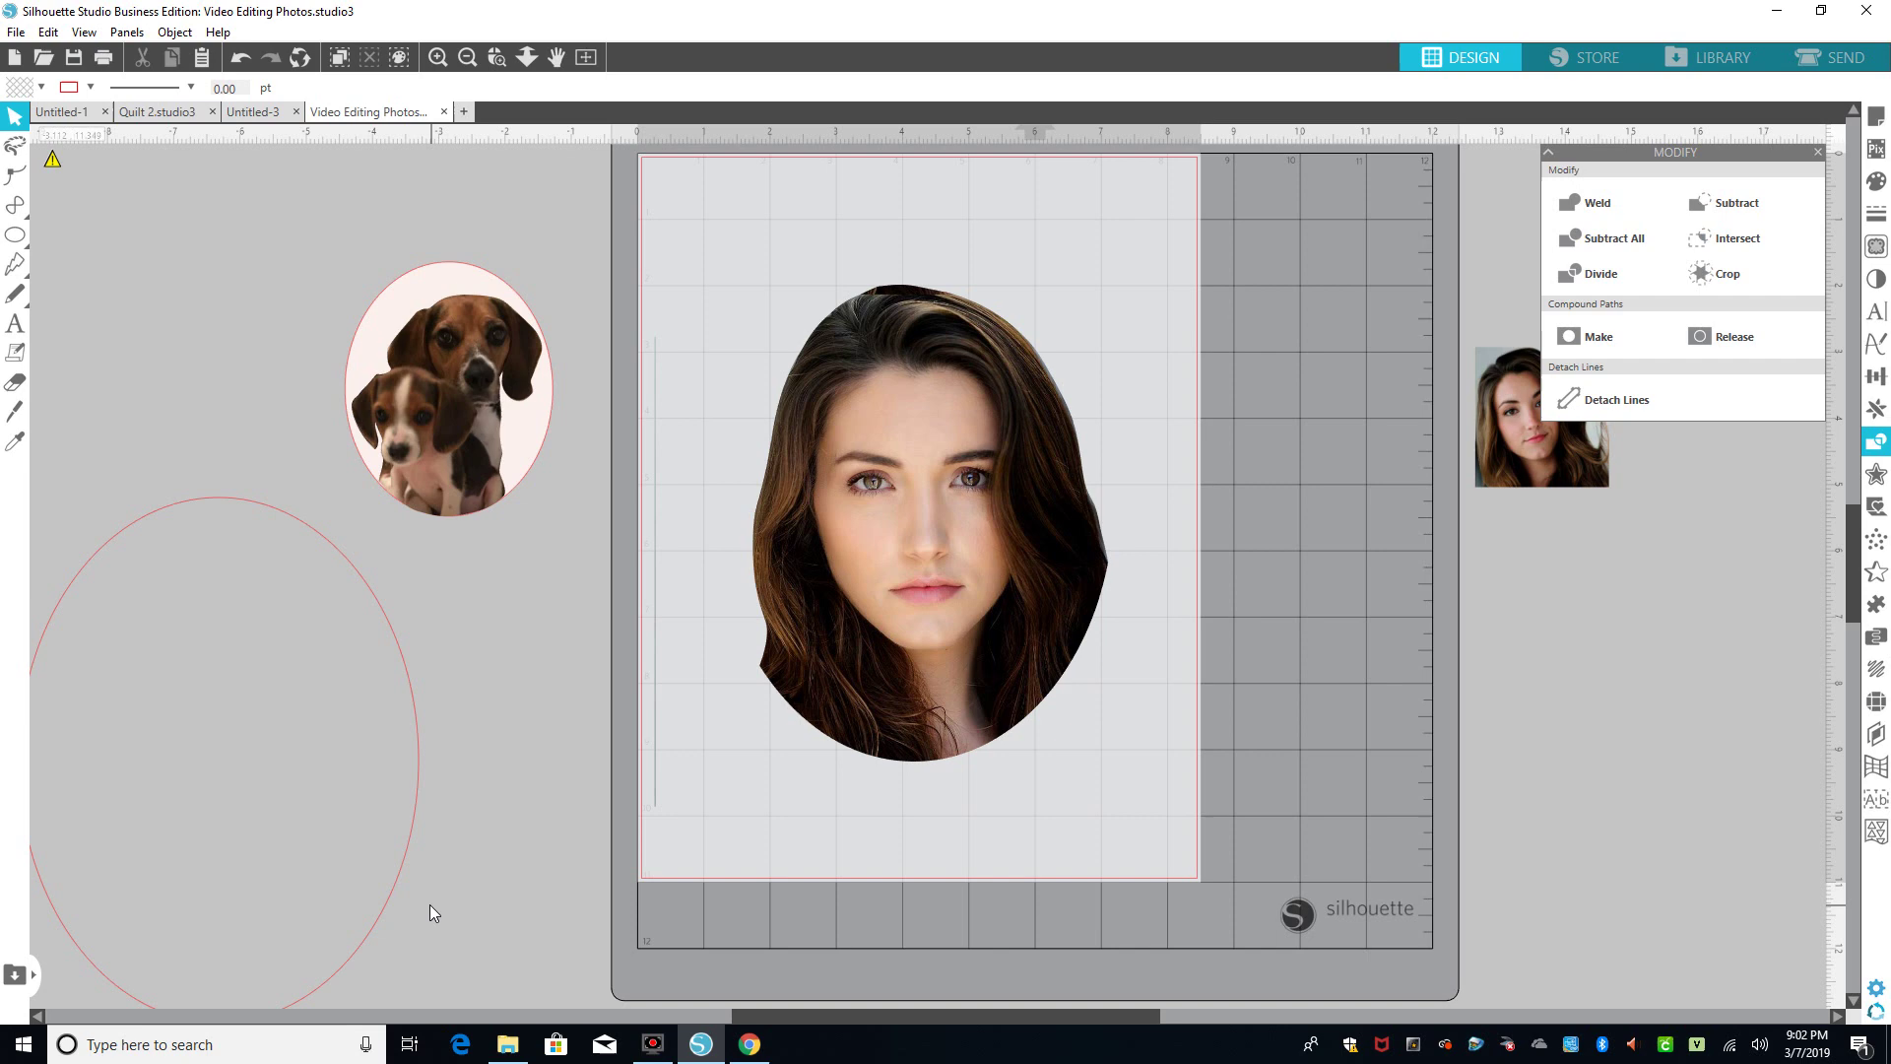
left_click_drag(386, 905, 1096, 642)
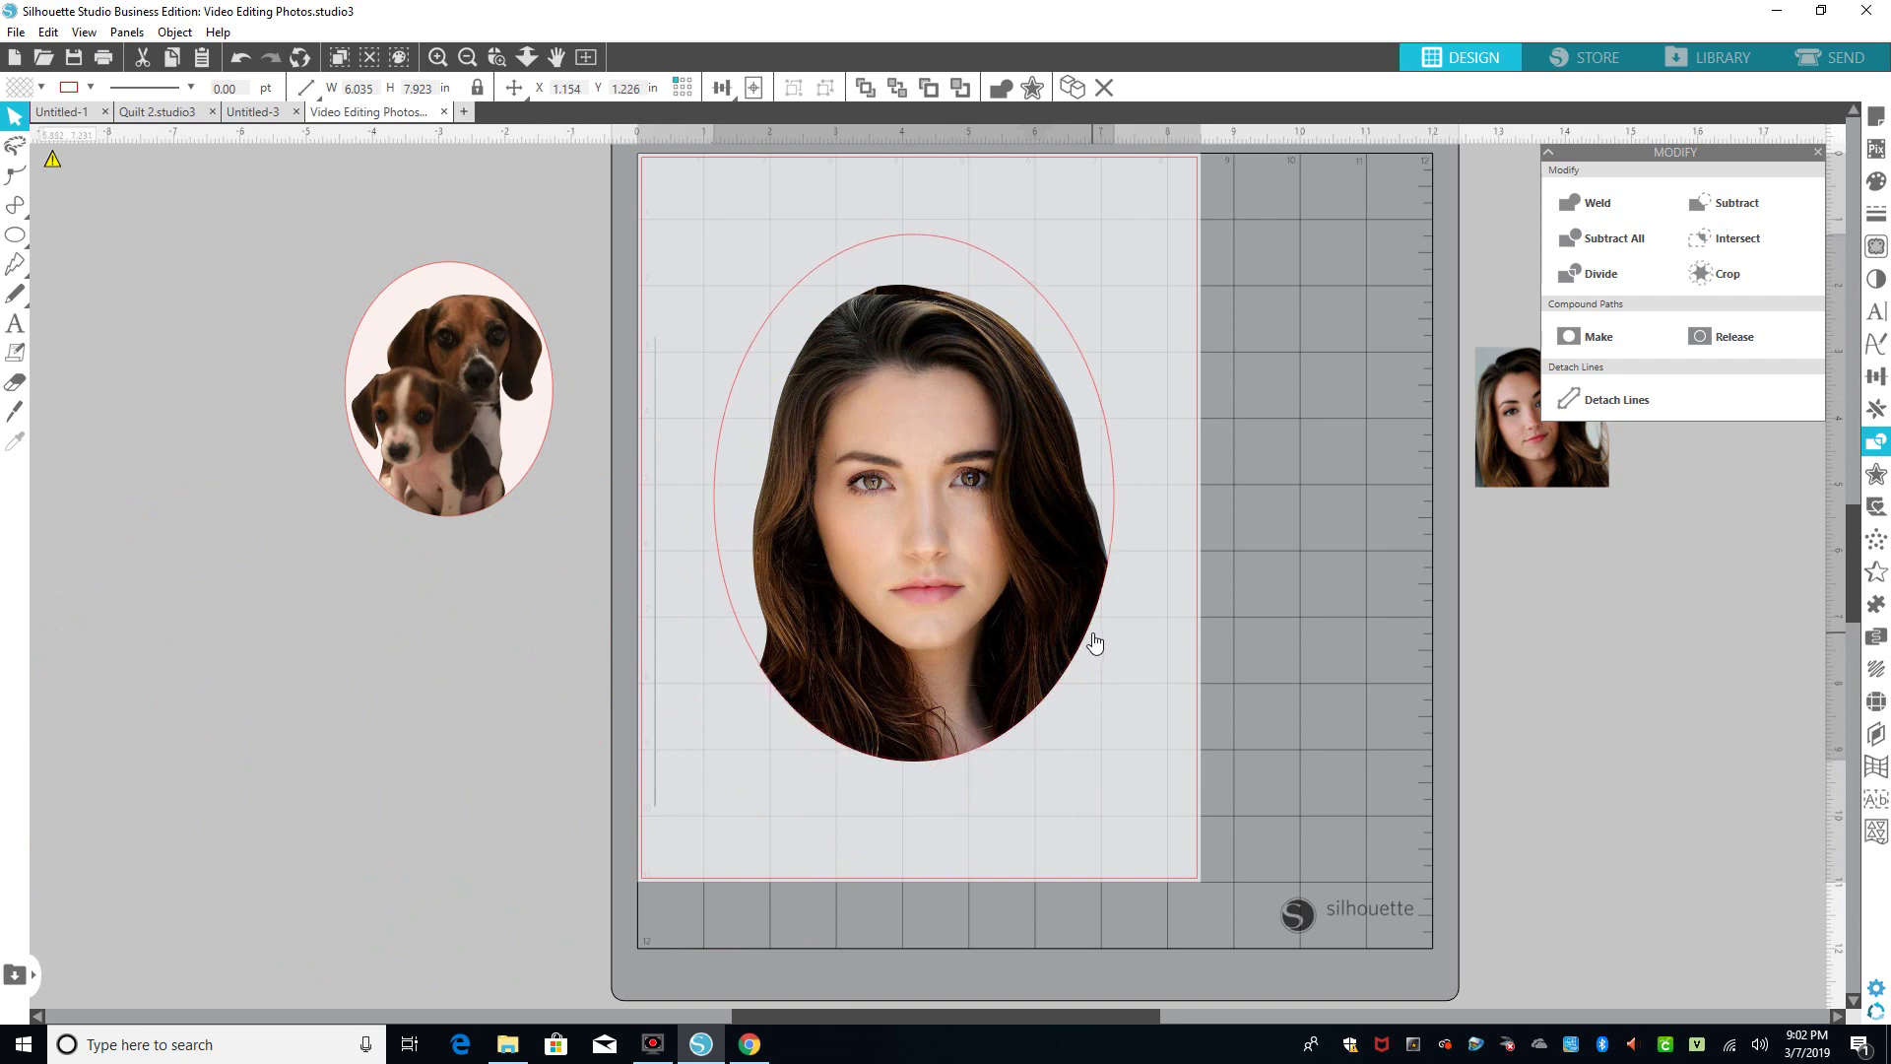
left_click(1309, 653)
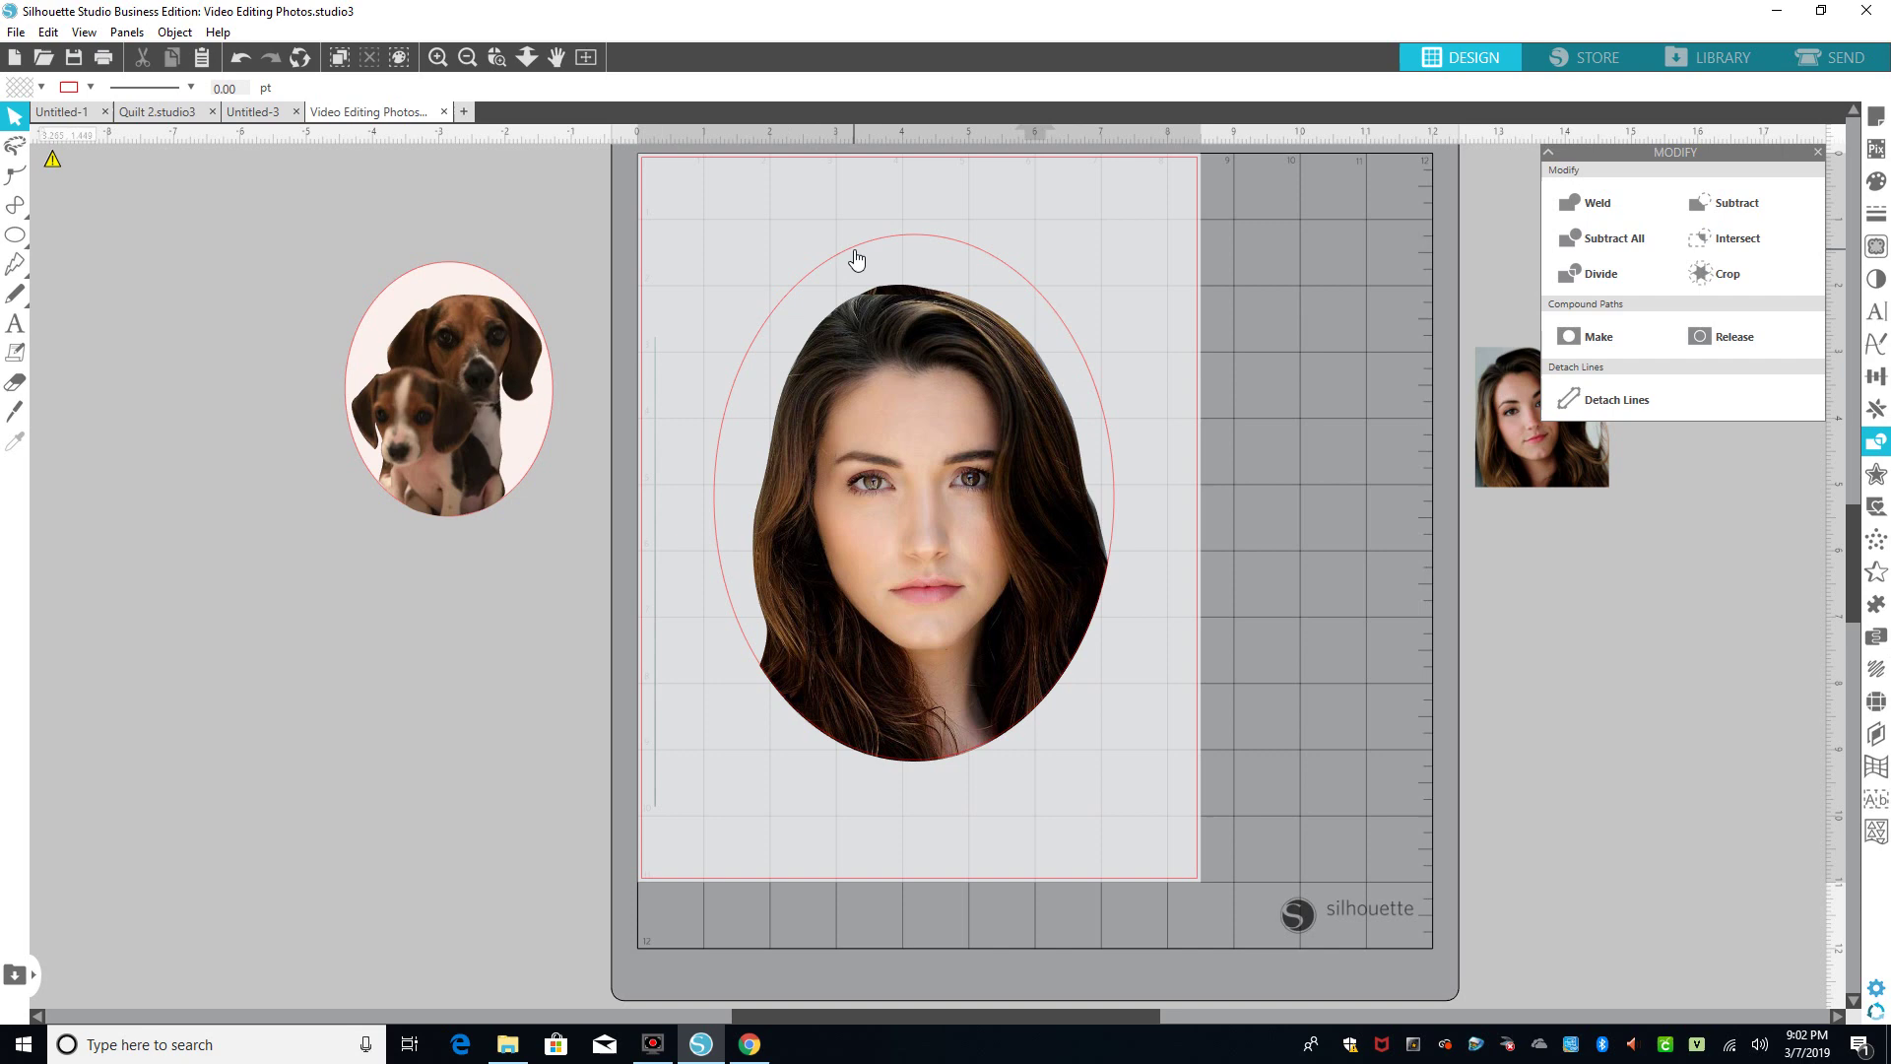
Send the oval outline to the back, behind the cropped portrait
left_click(796, 292)
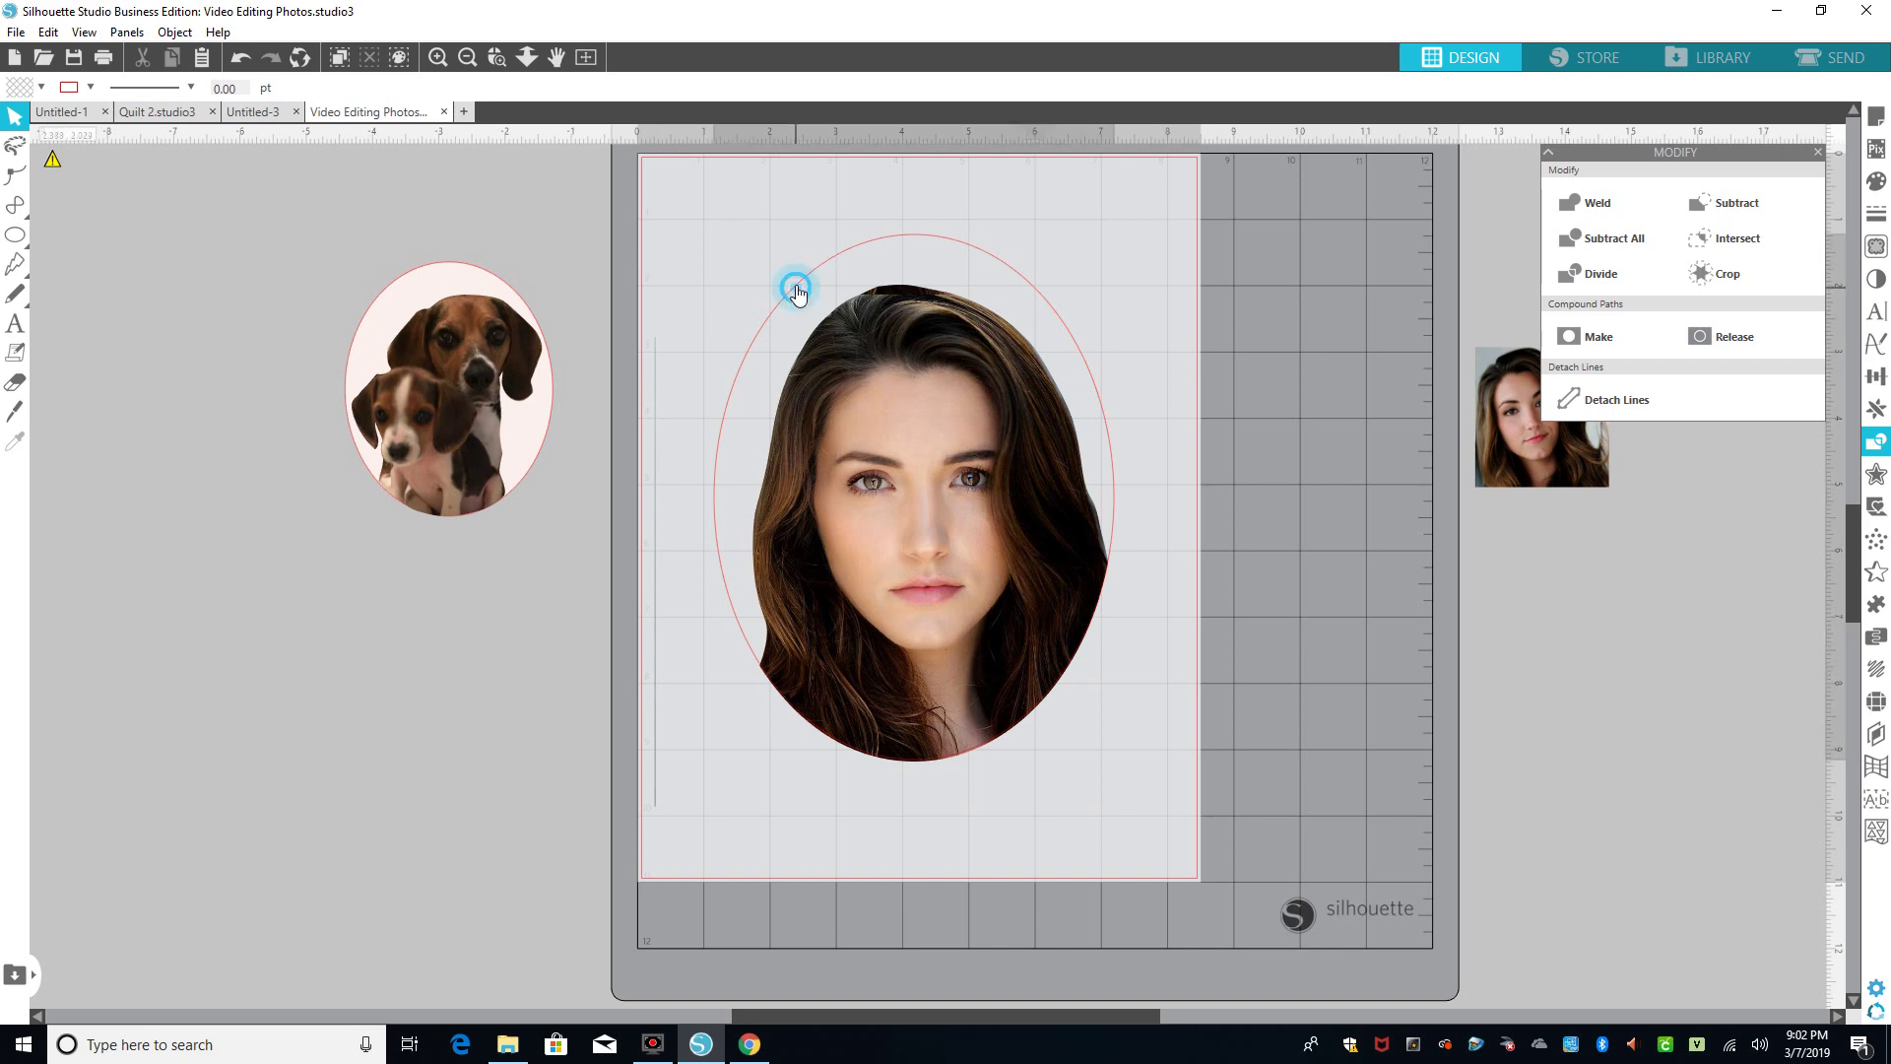
right_click(1083, 345)
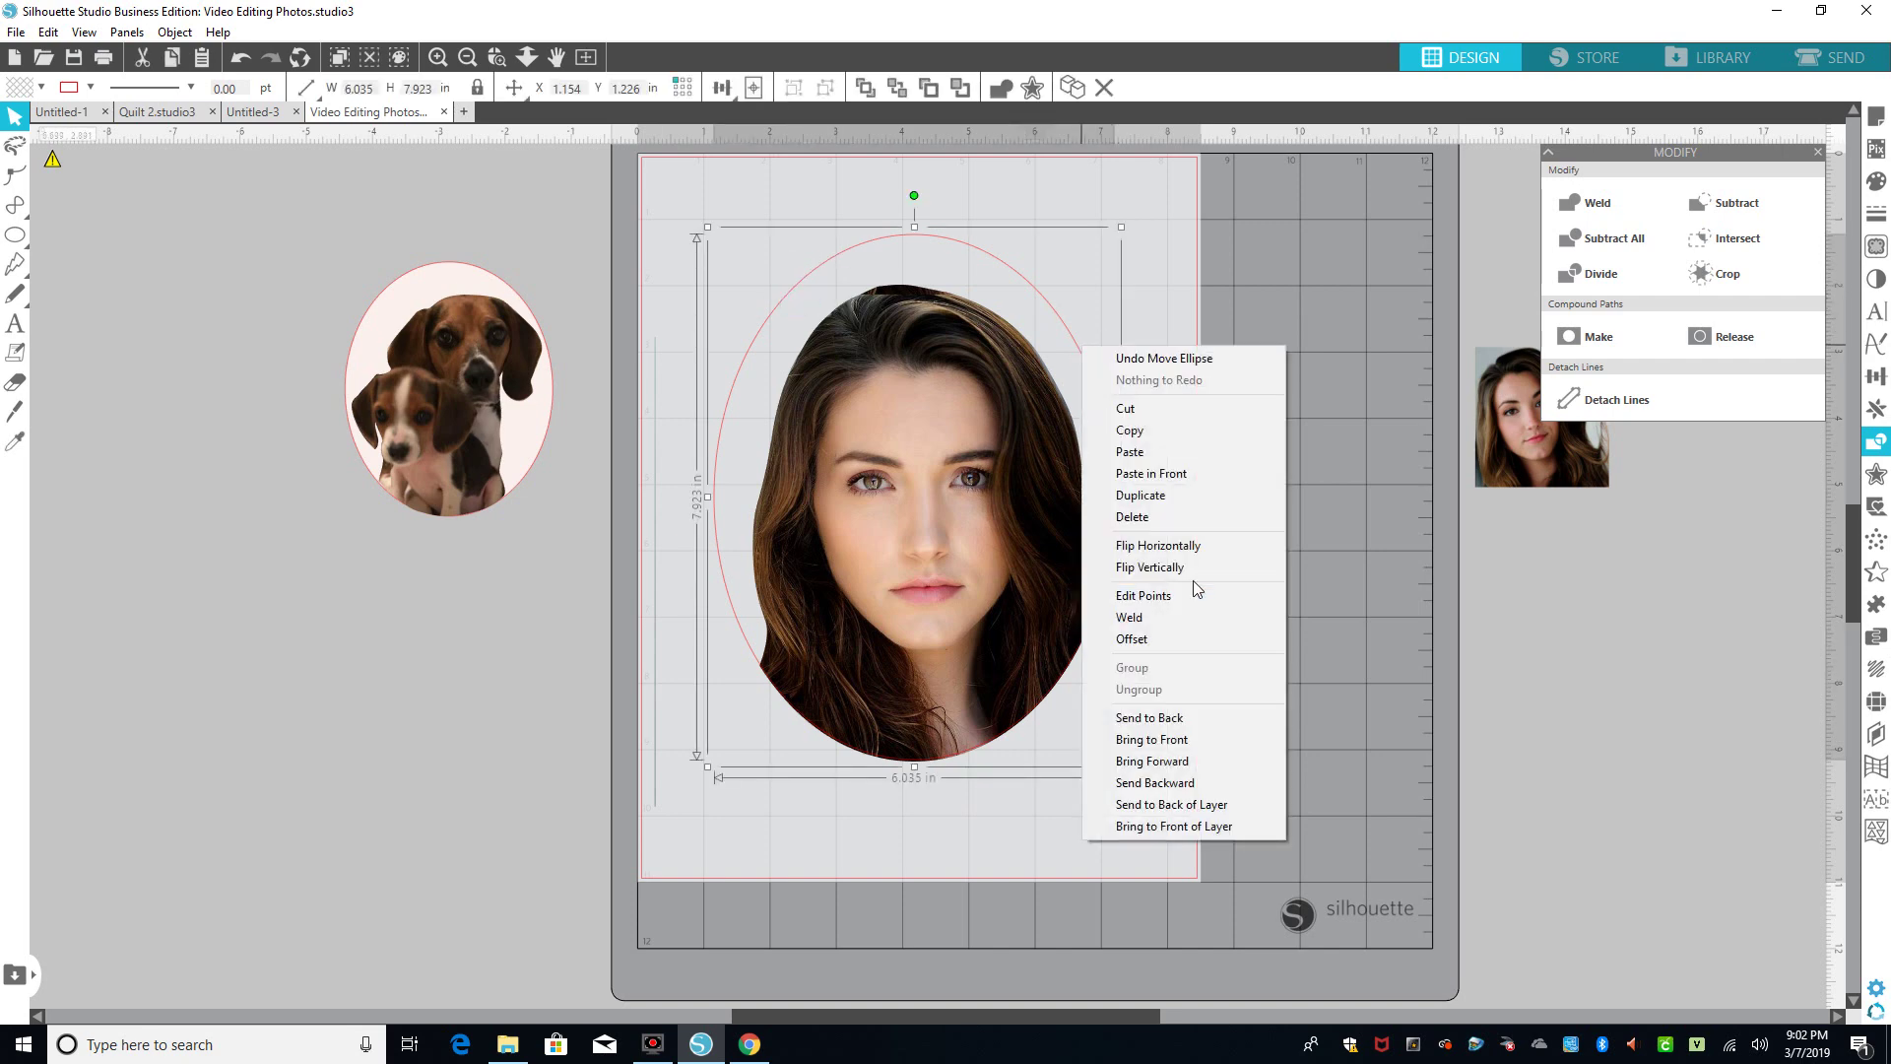
left_click(1187, 718)
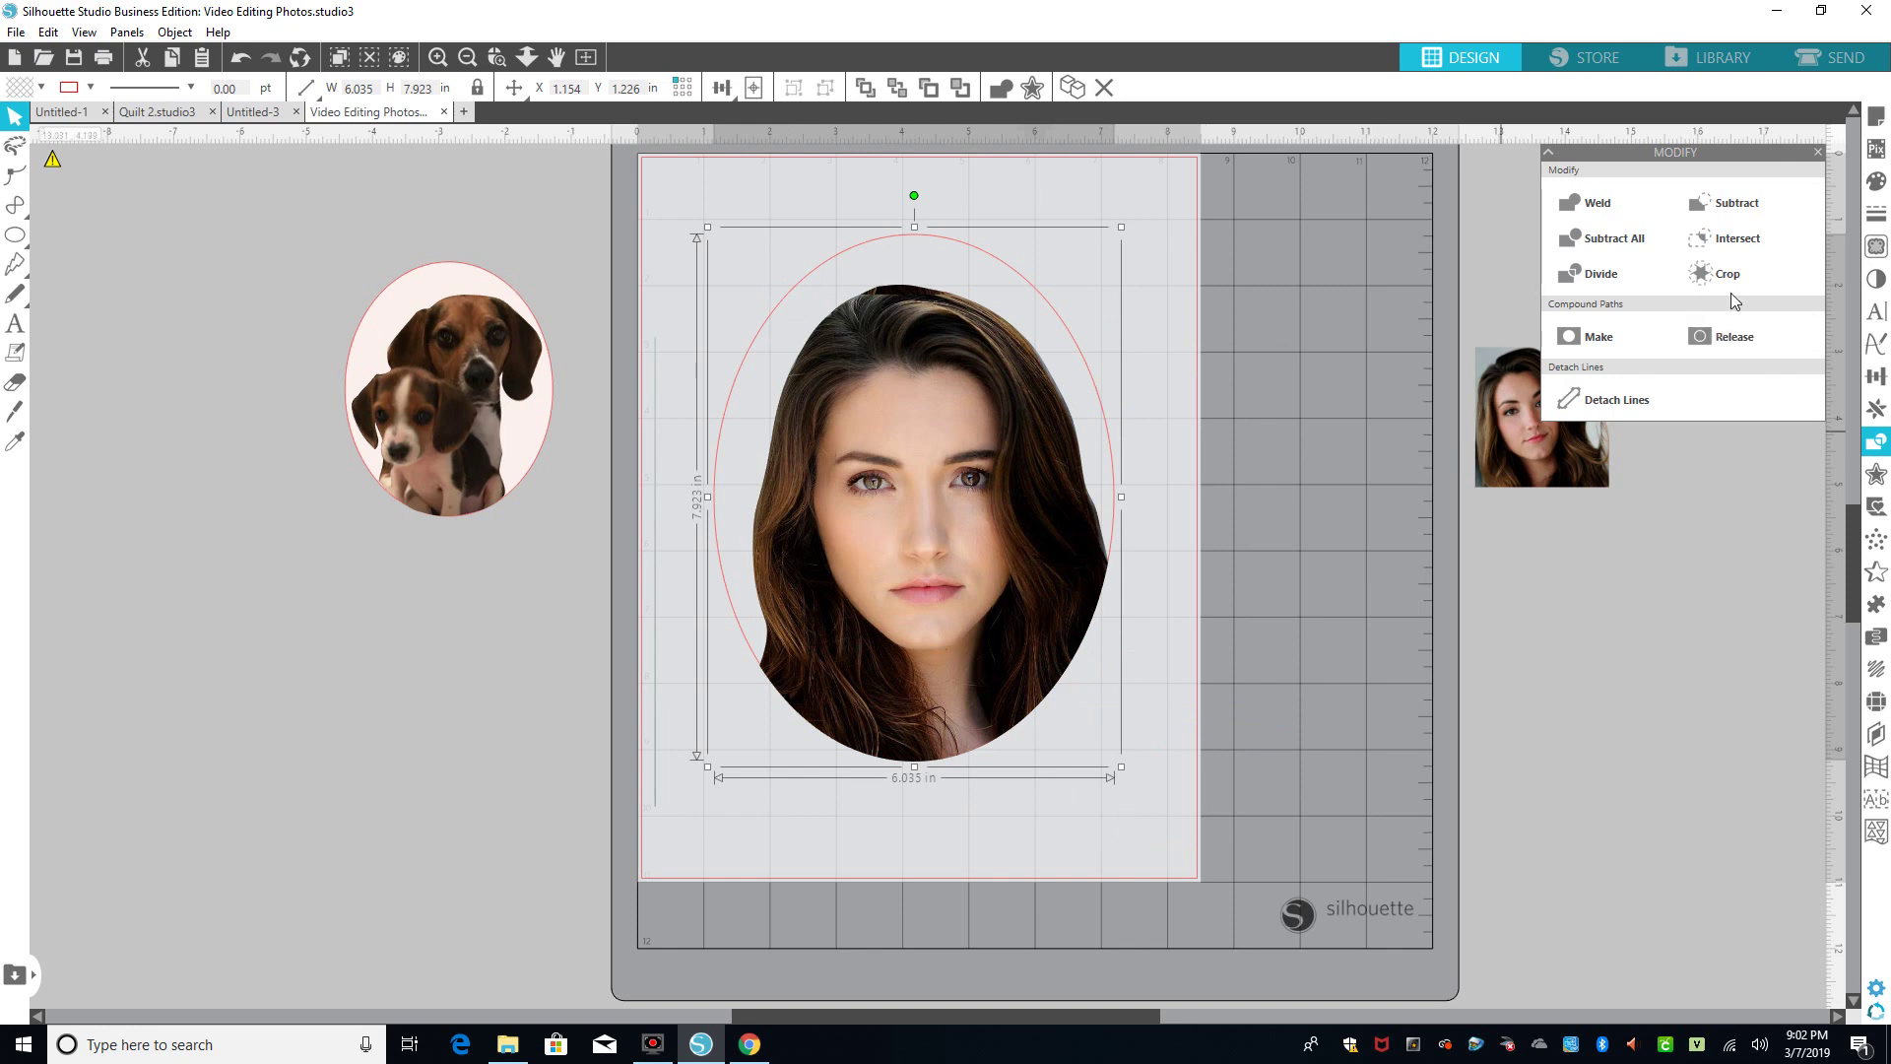
Fill the oval with the skin tone sampled from the face, after trying mint, turquoise and beige
left_click(1877, 184)
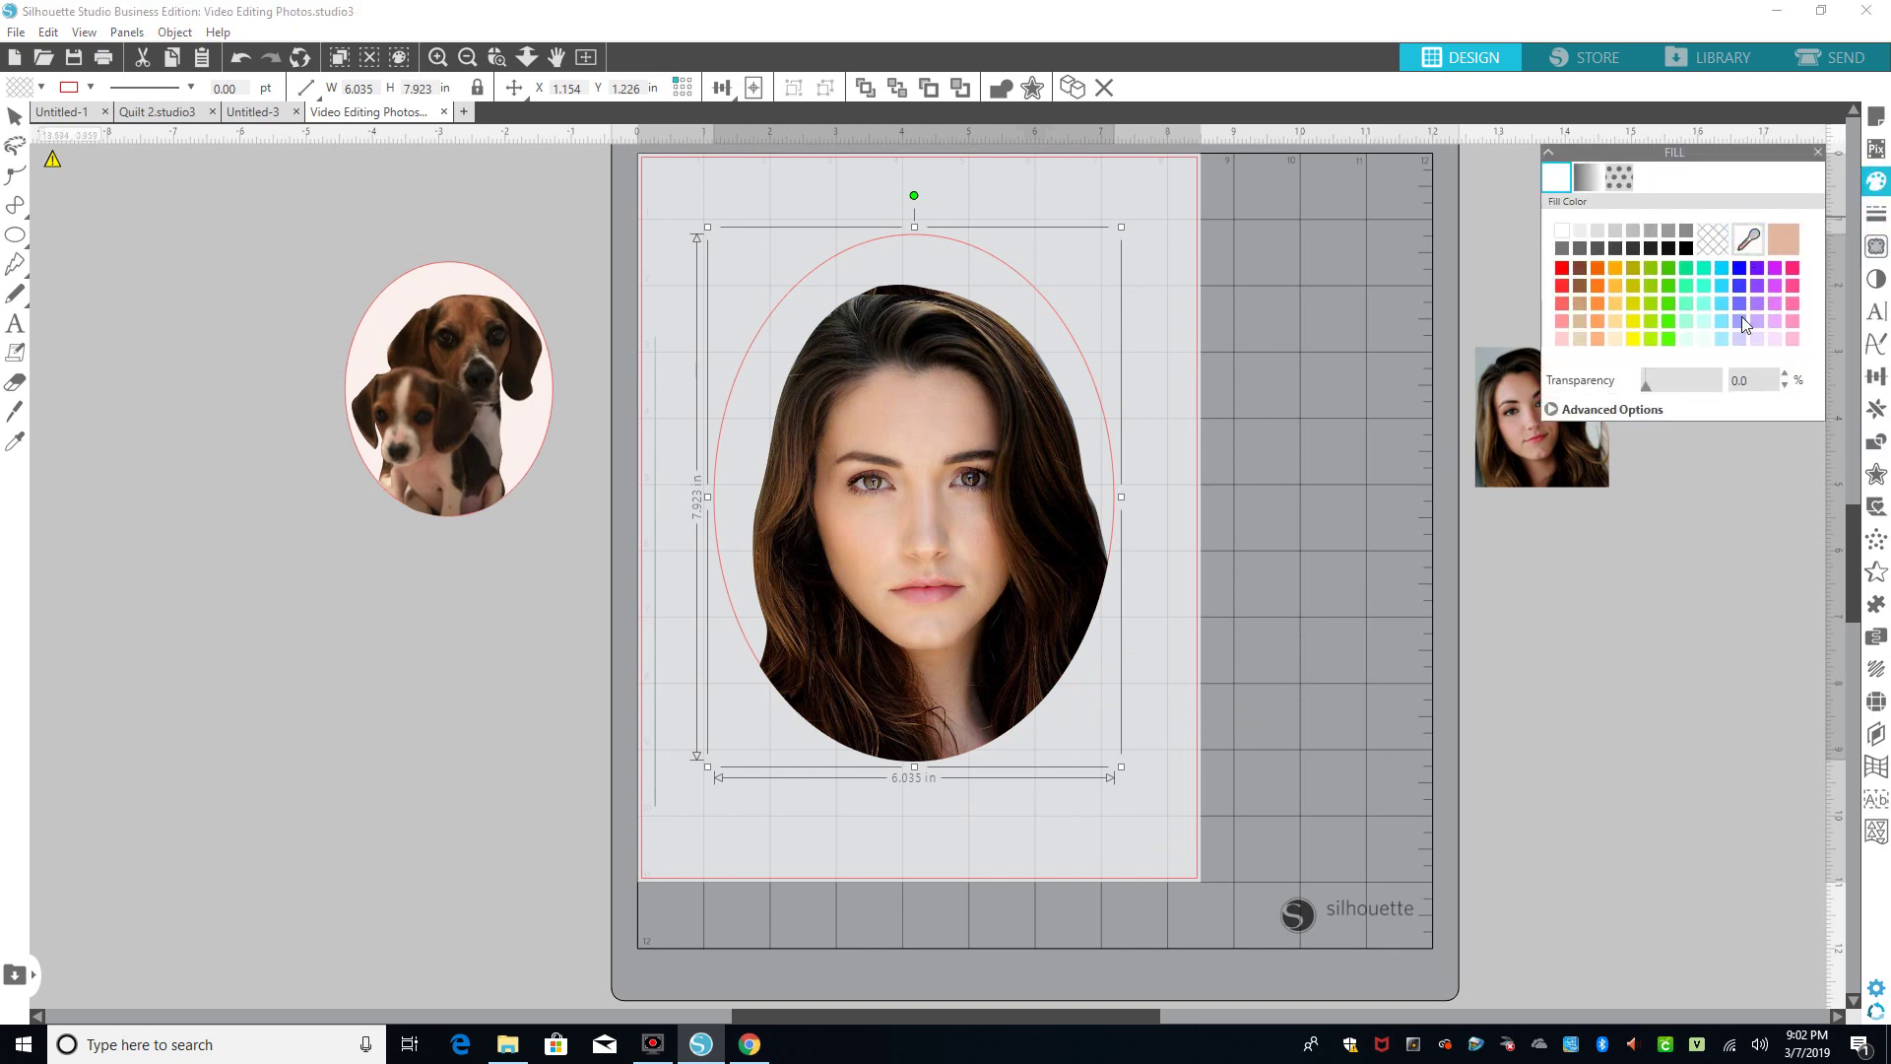
left_click(1706, 340)
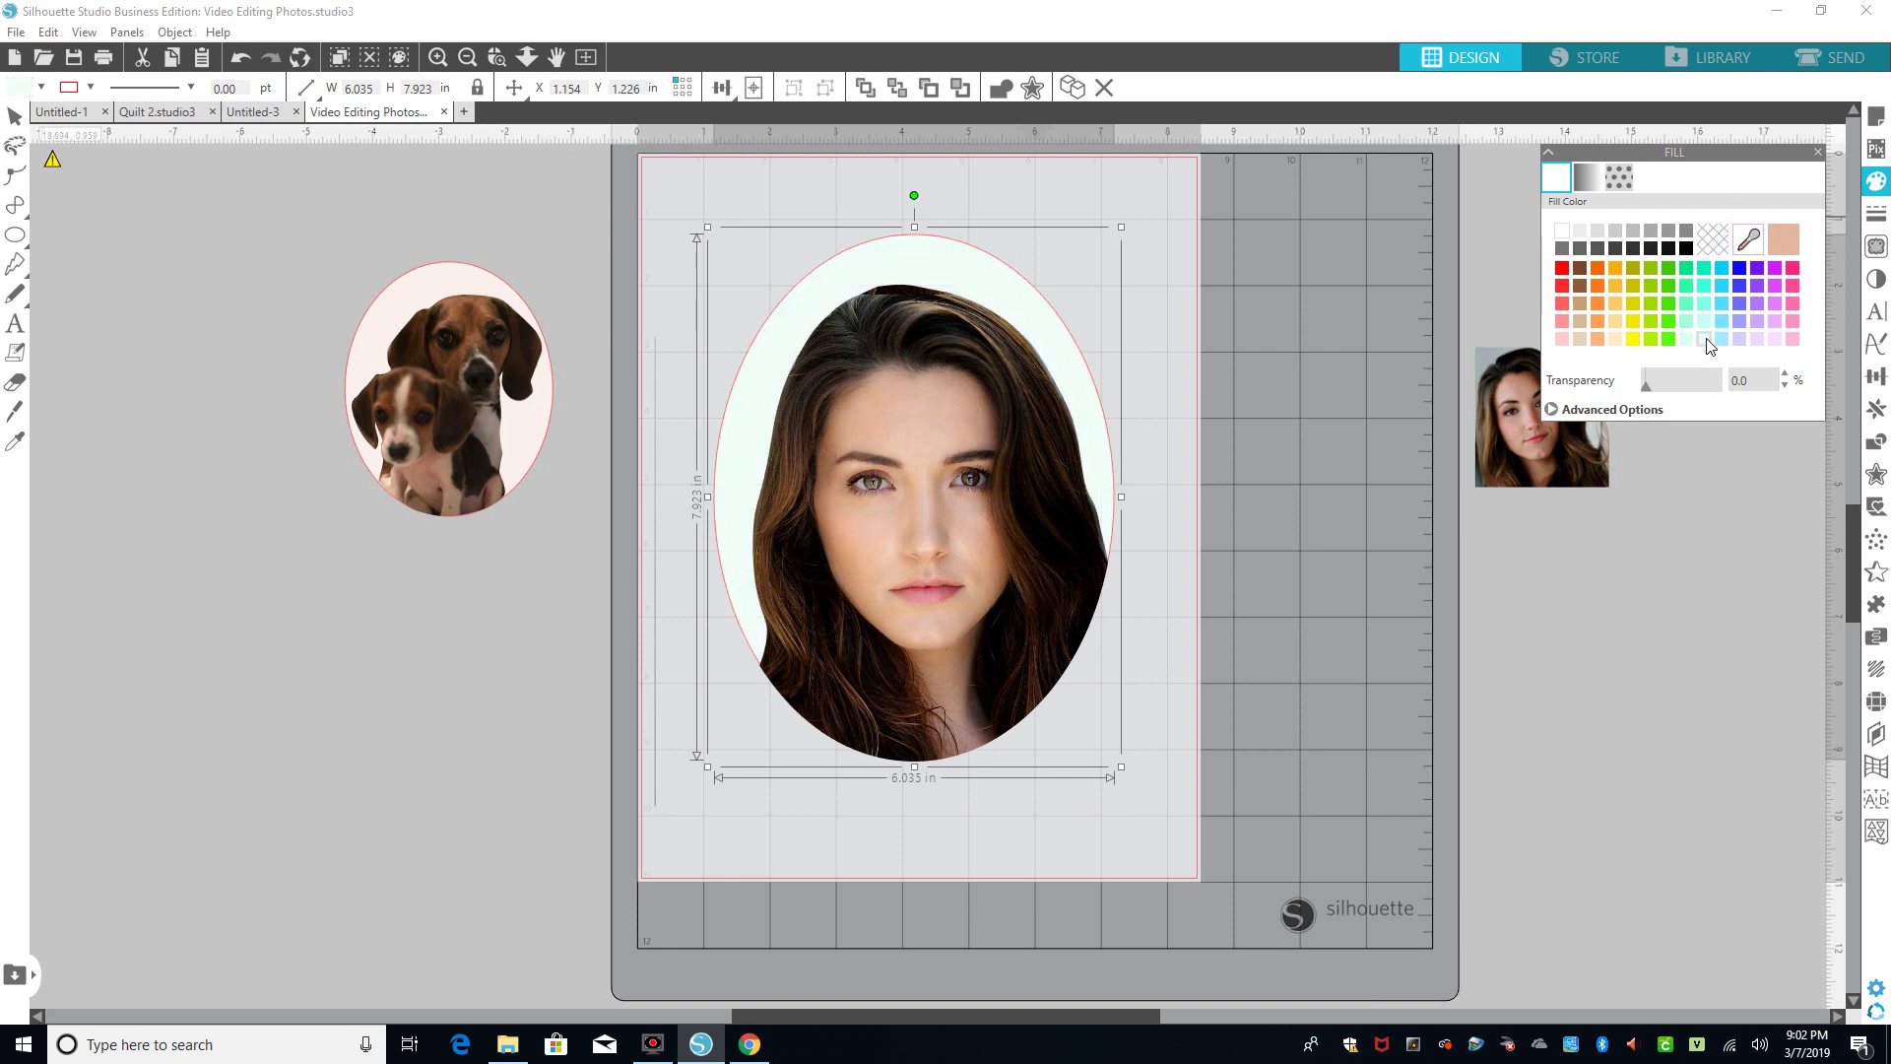
left_click(1703, 289)
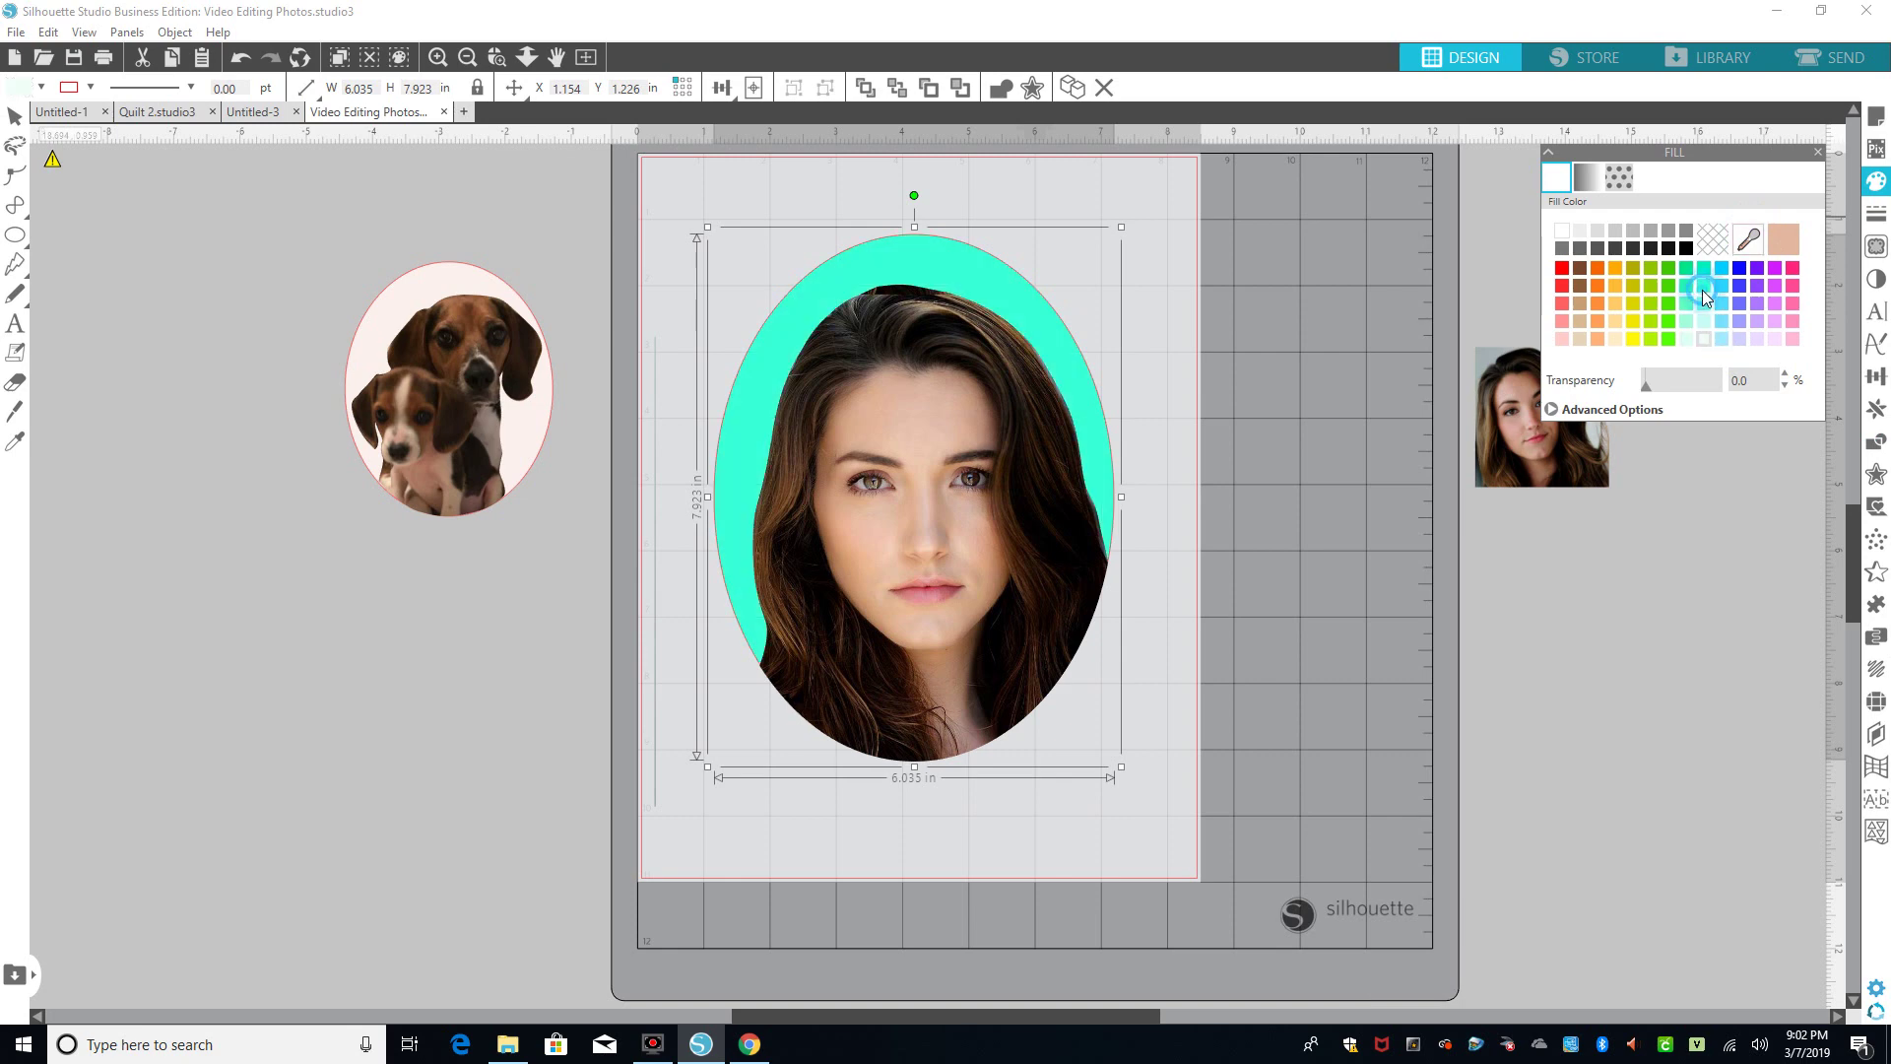
left_click(1581, 339)
left_click(1753, 242)
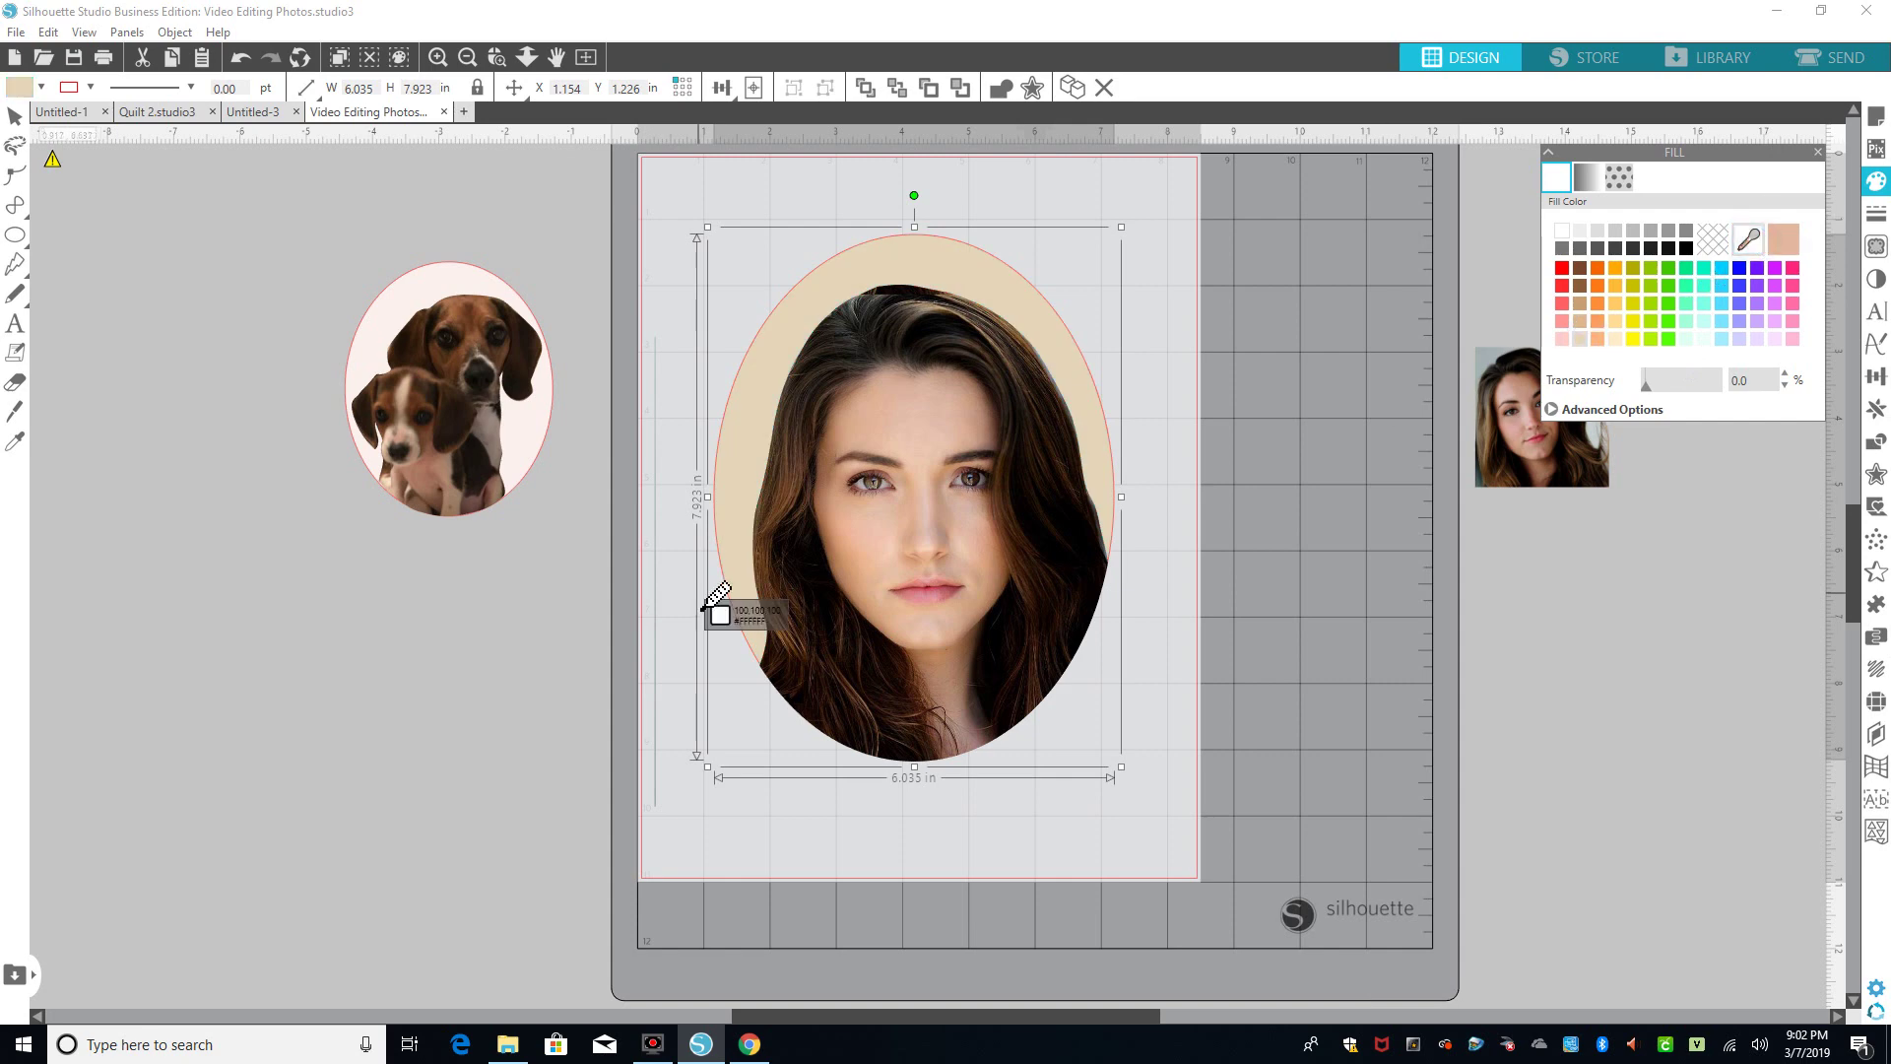
left_click(836, 527)
left_click(1370, 451)
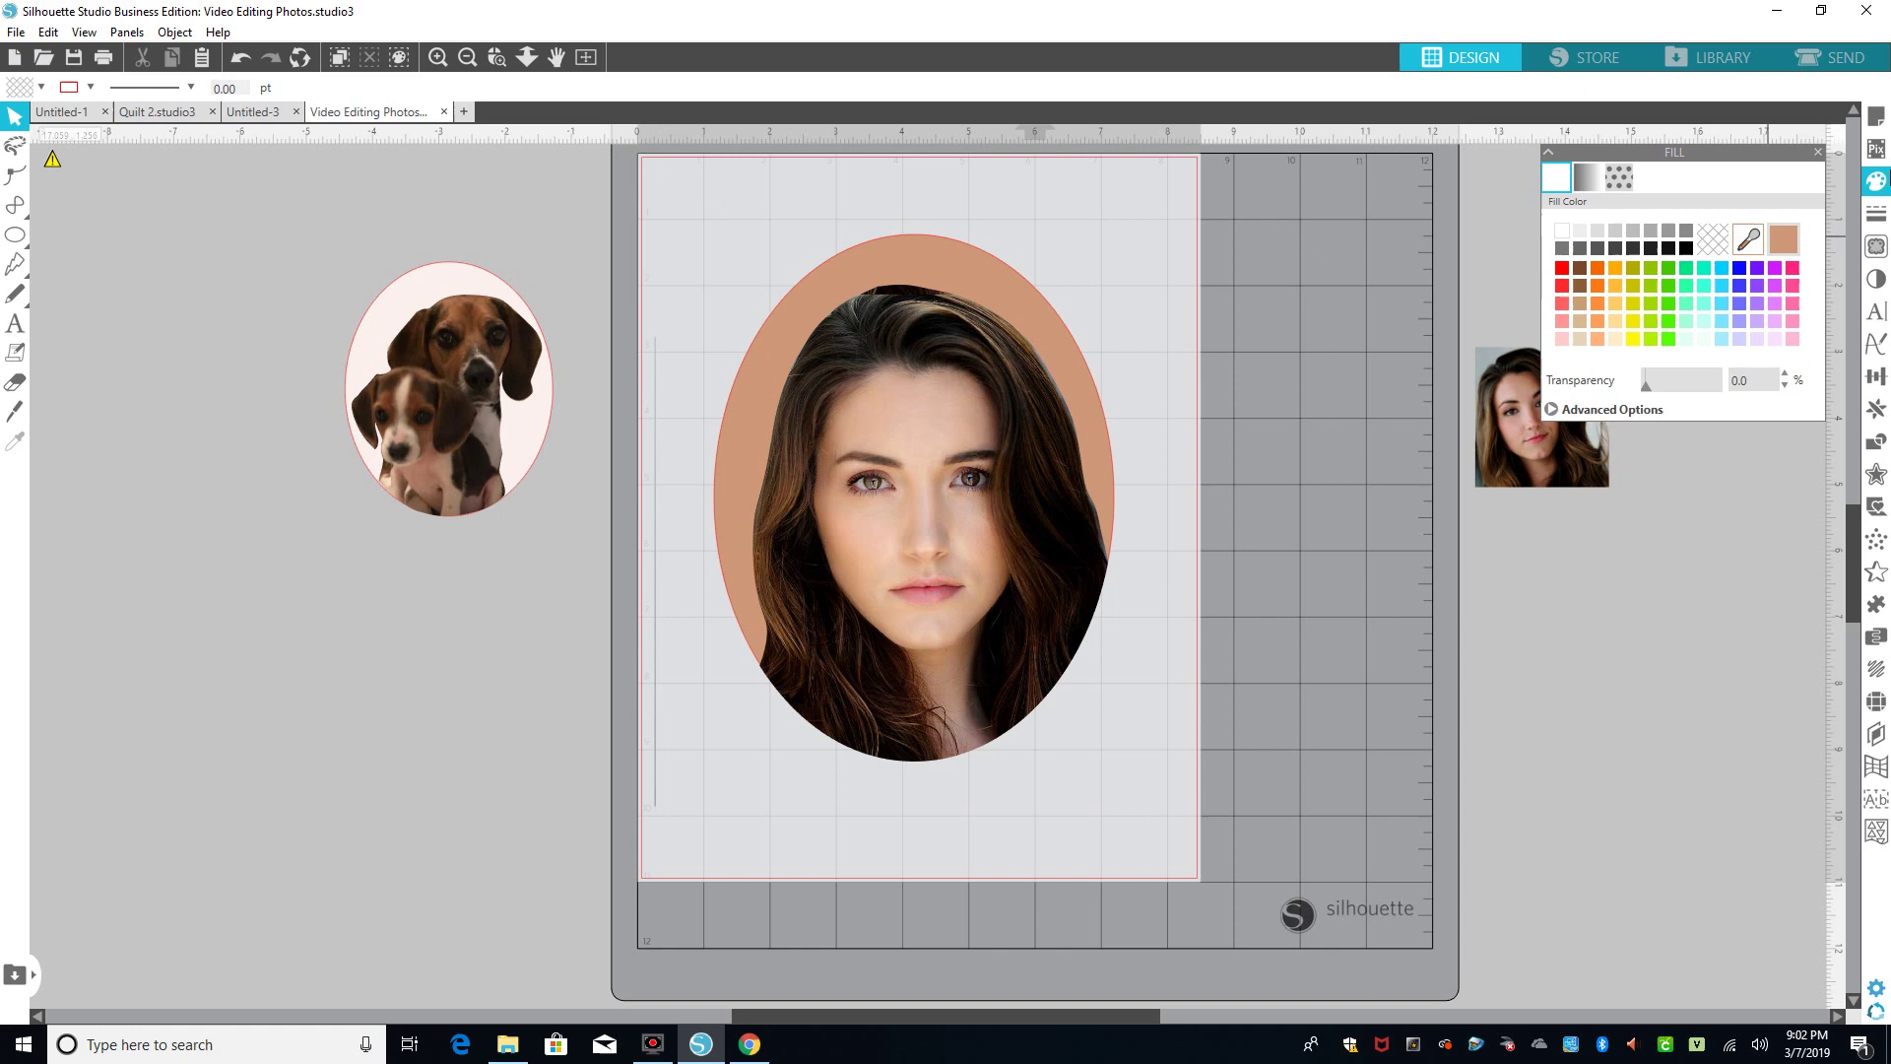
Delete the faint vertical line at the page's left edge
left_click(1880, 219)
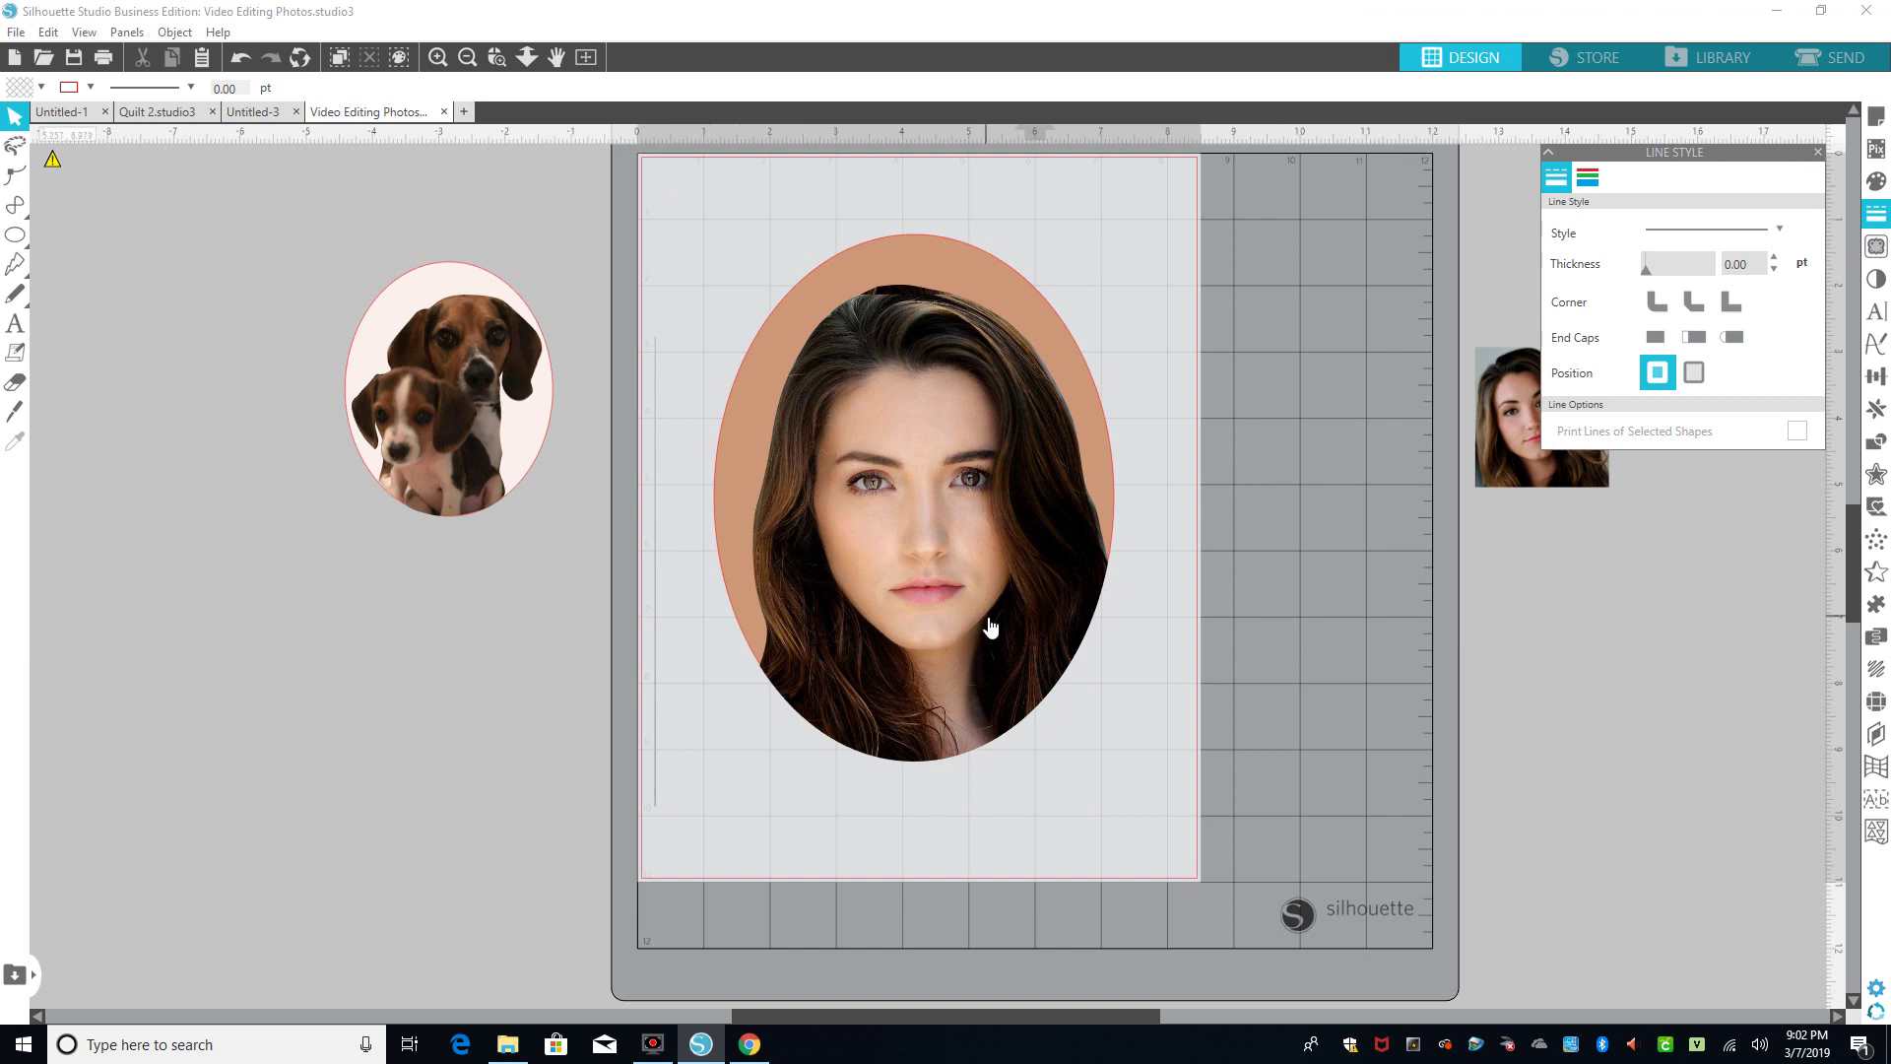
left_click(655, 737)
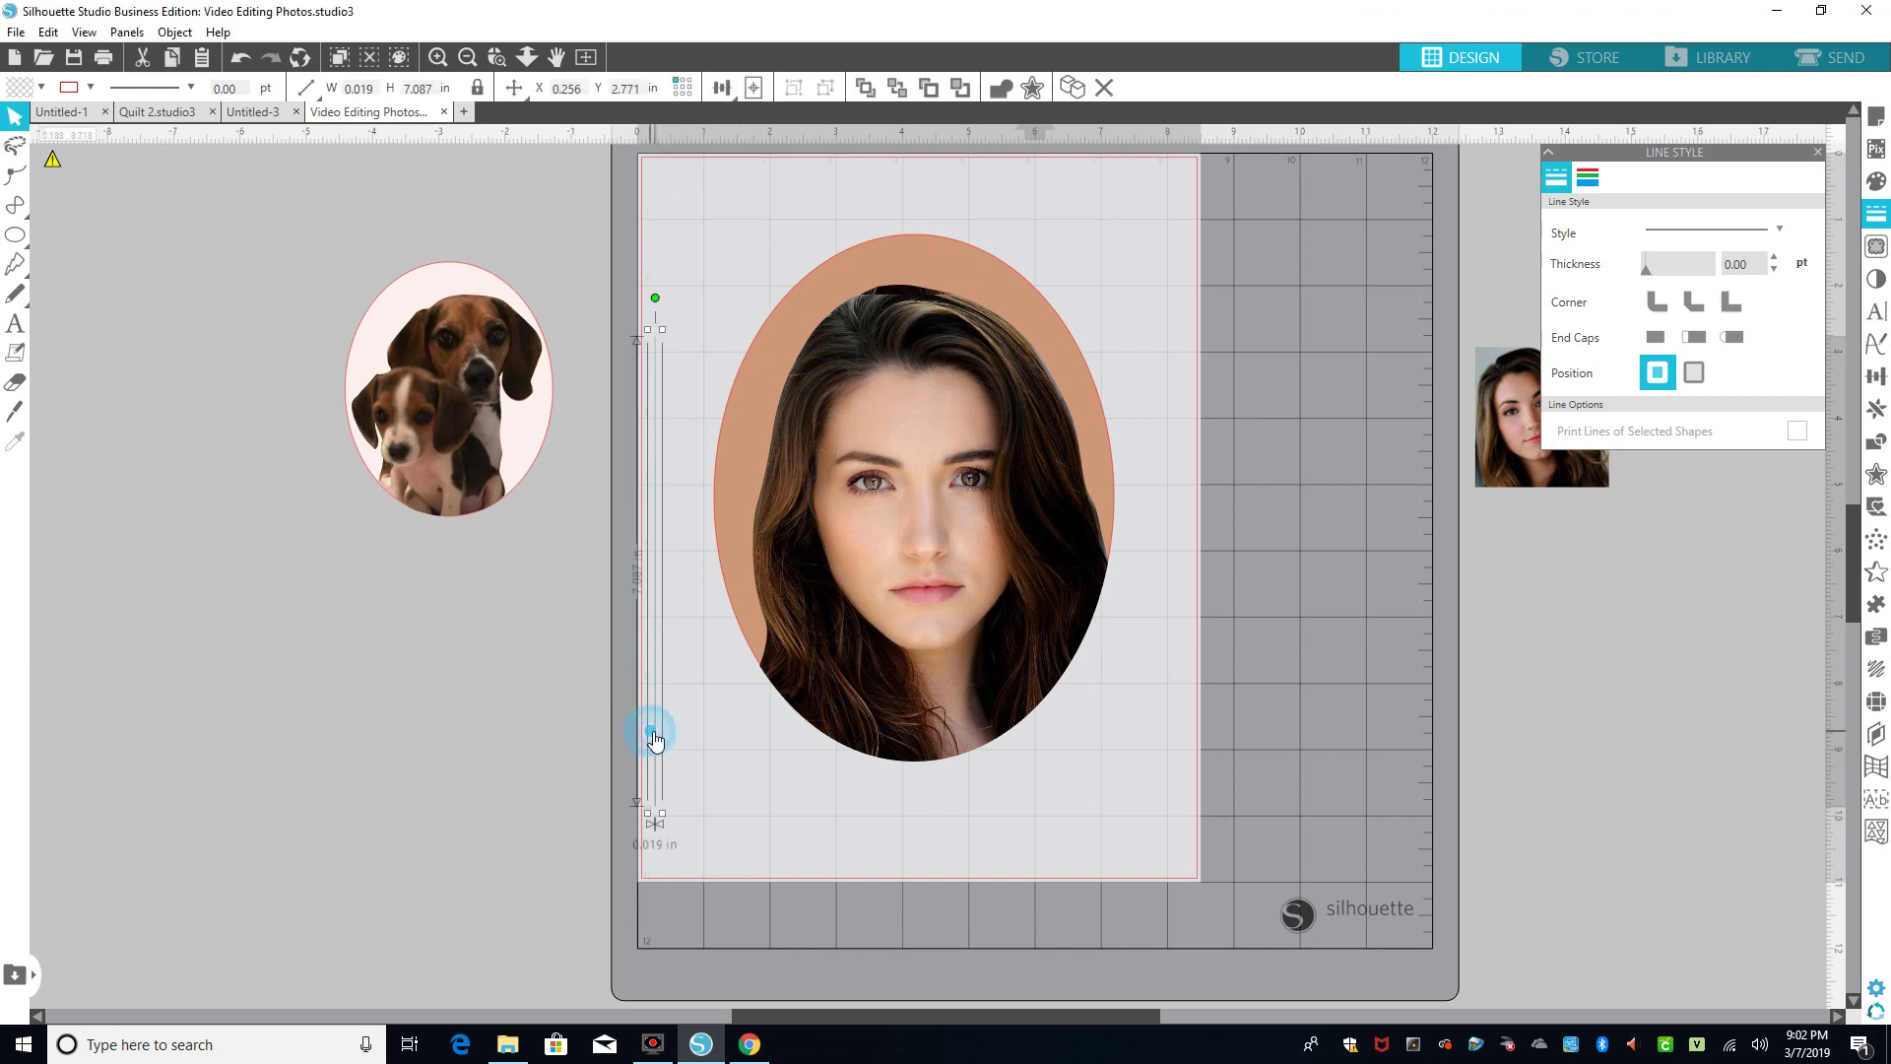
key("Delete")
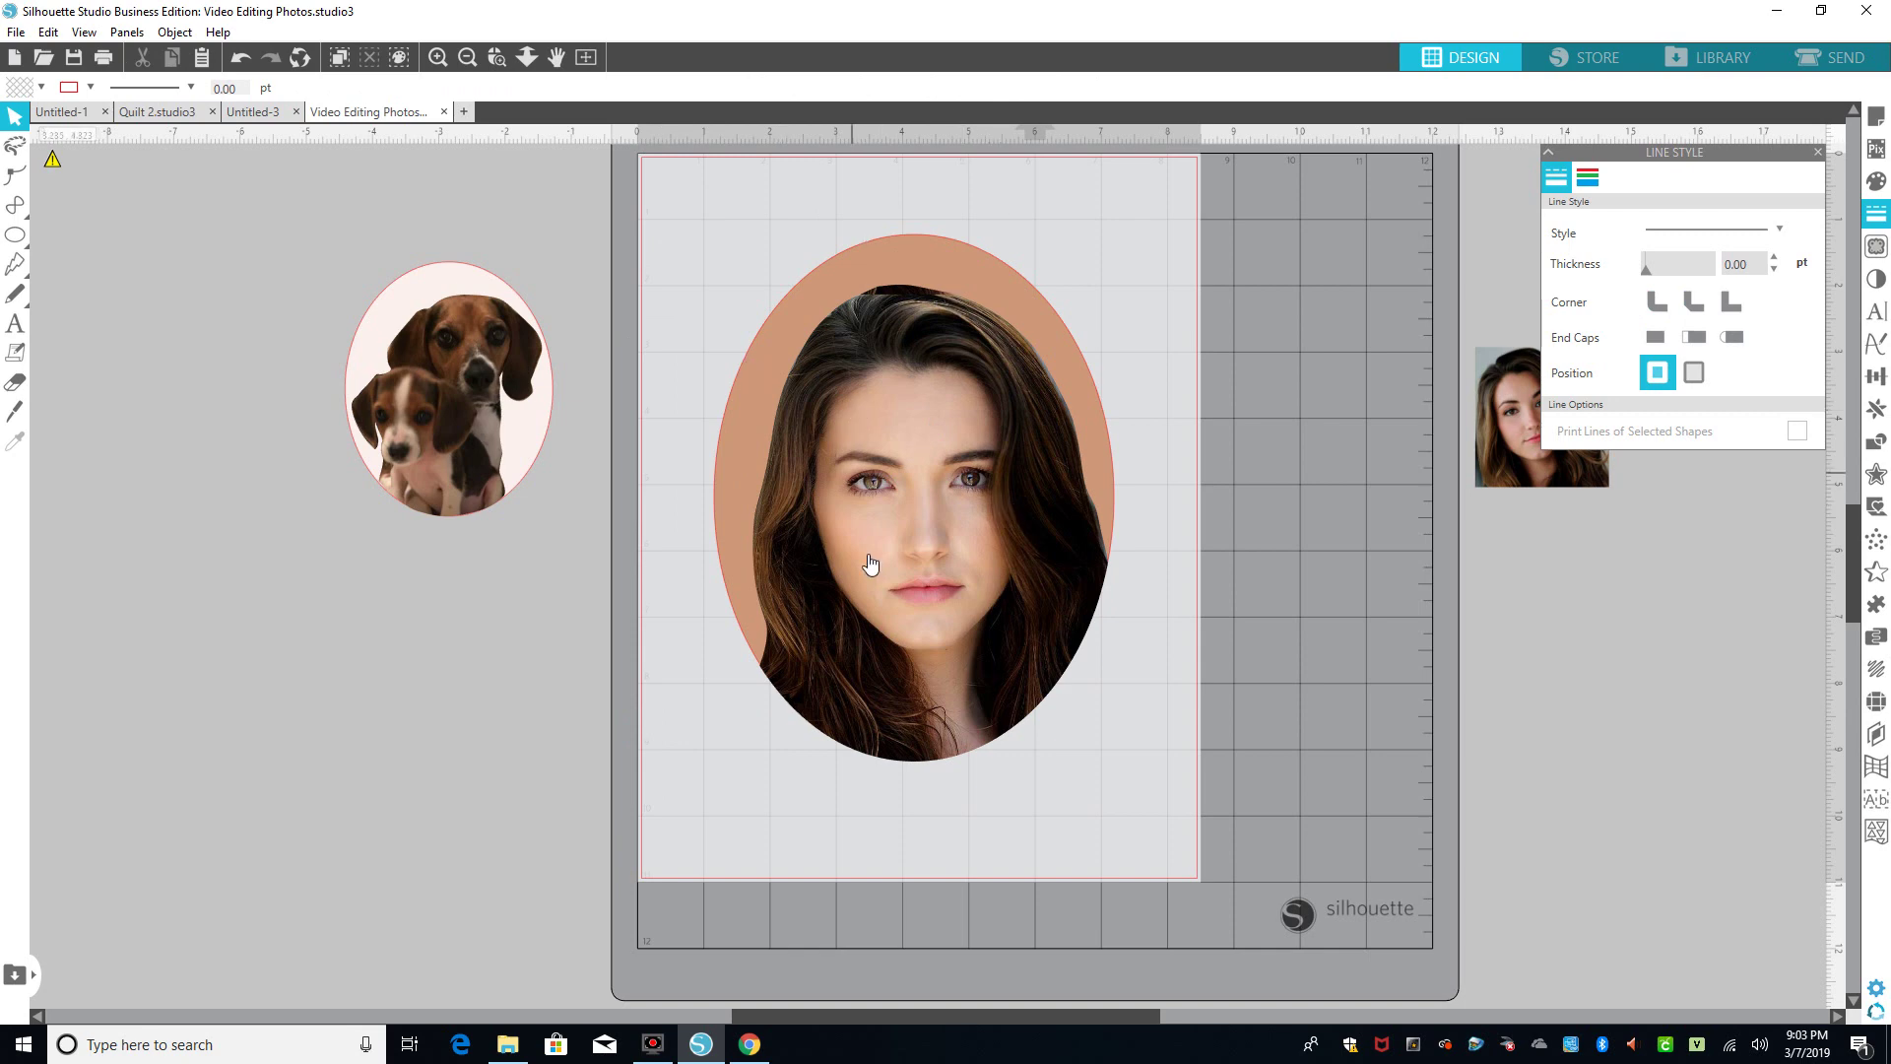
Set the oval's fill to No Fill, leaving only its outline
left_click(904, 249)
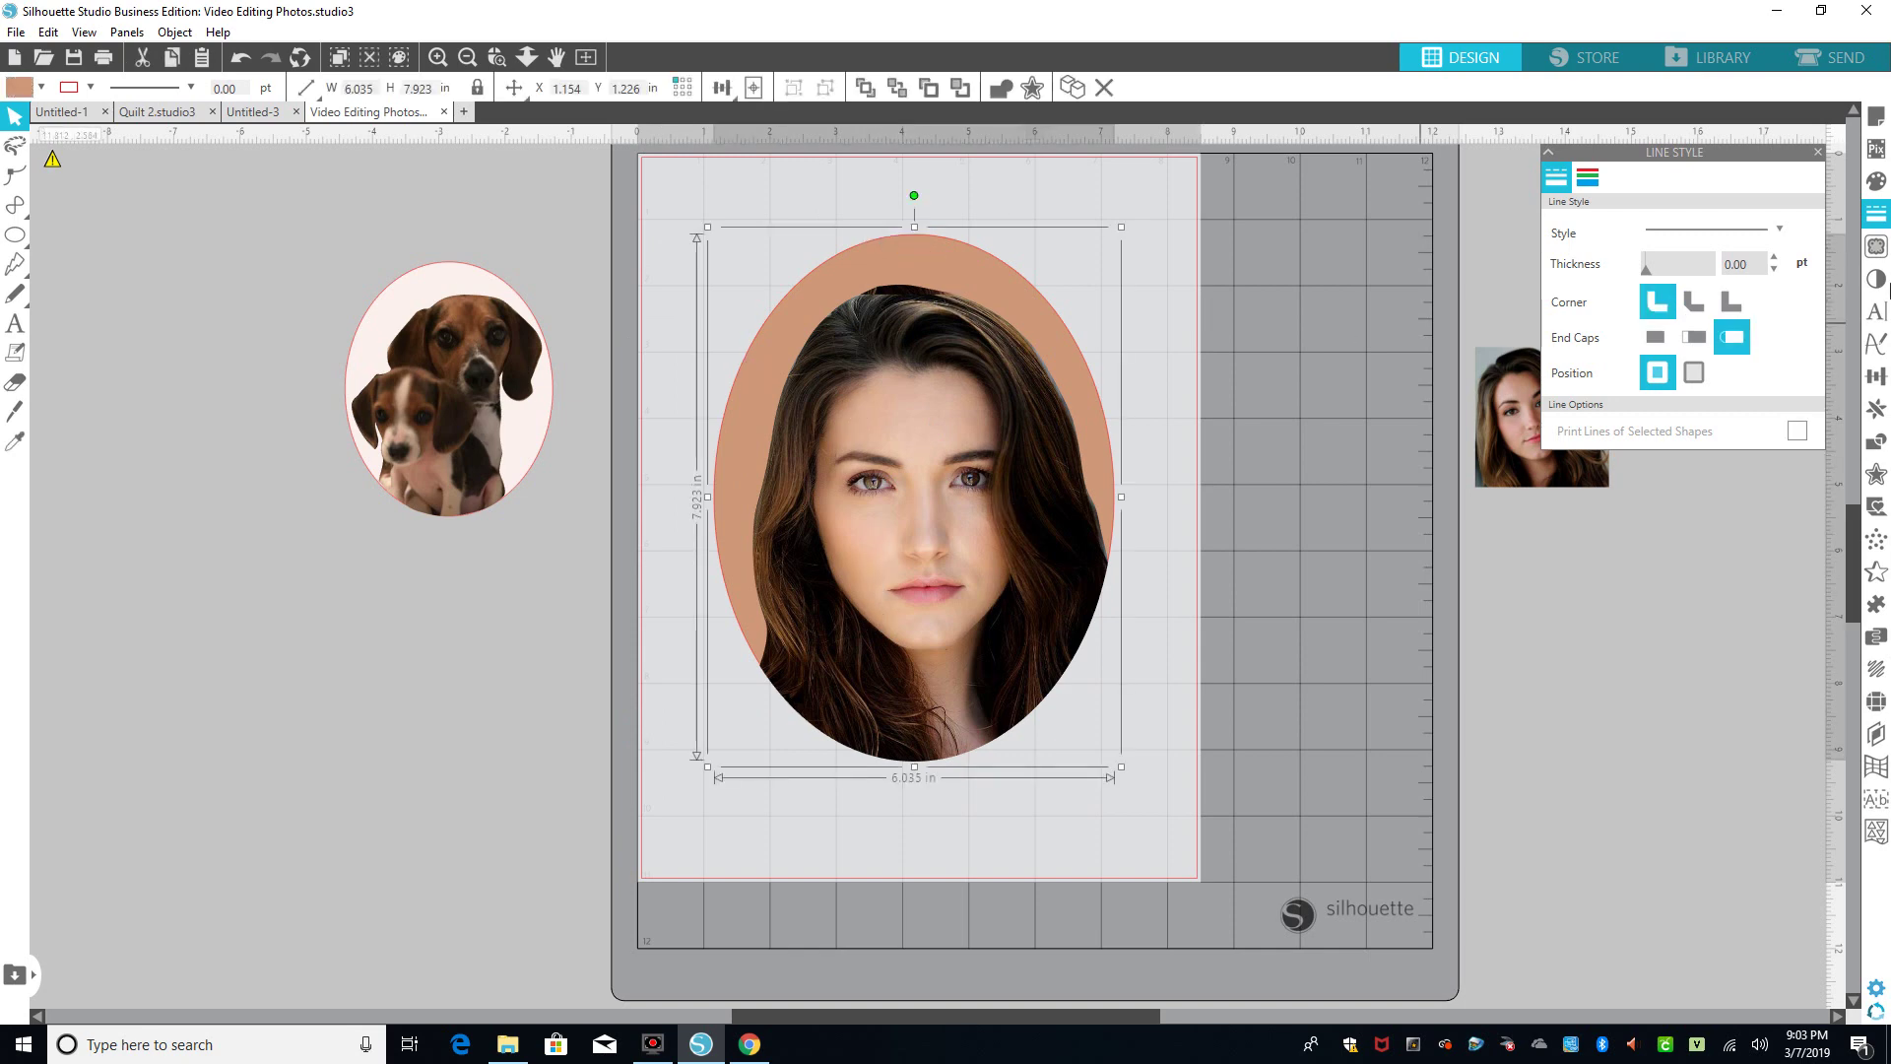
left_click(1877, 180)
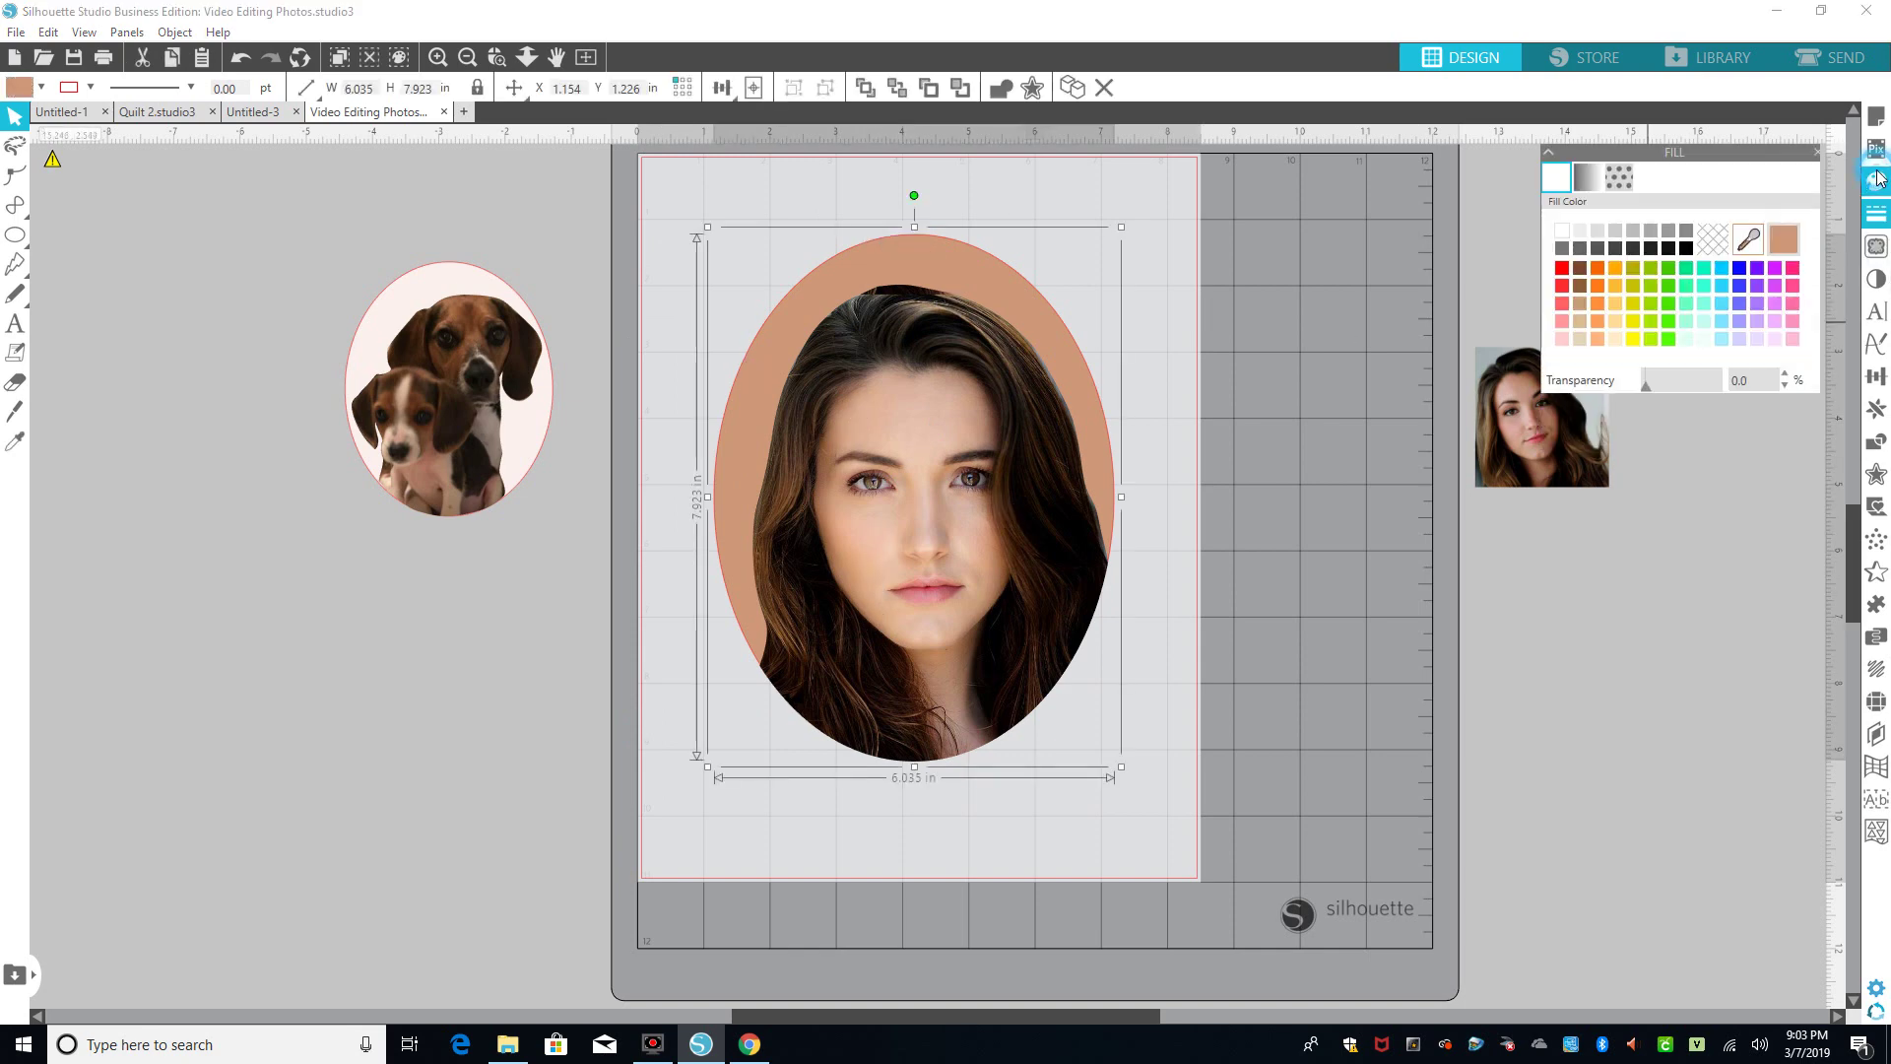
left_click(1716, 241)
left_click(1336, 304)
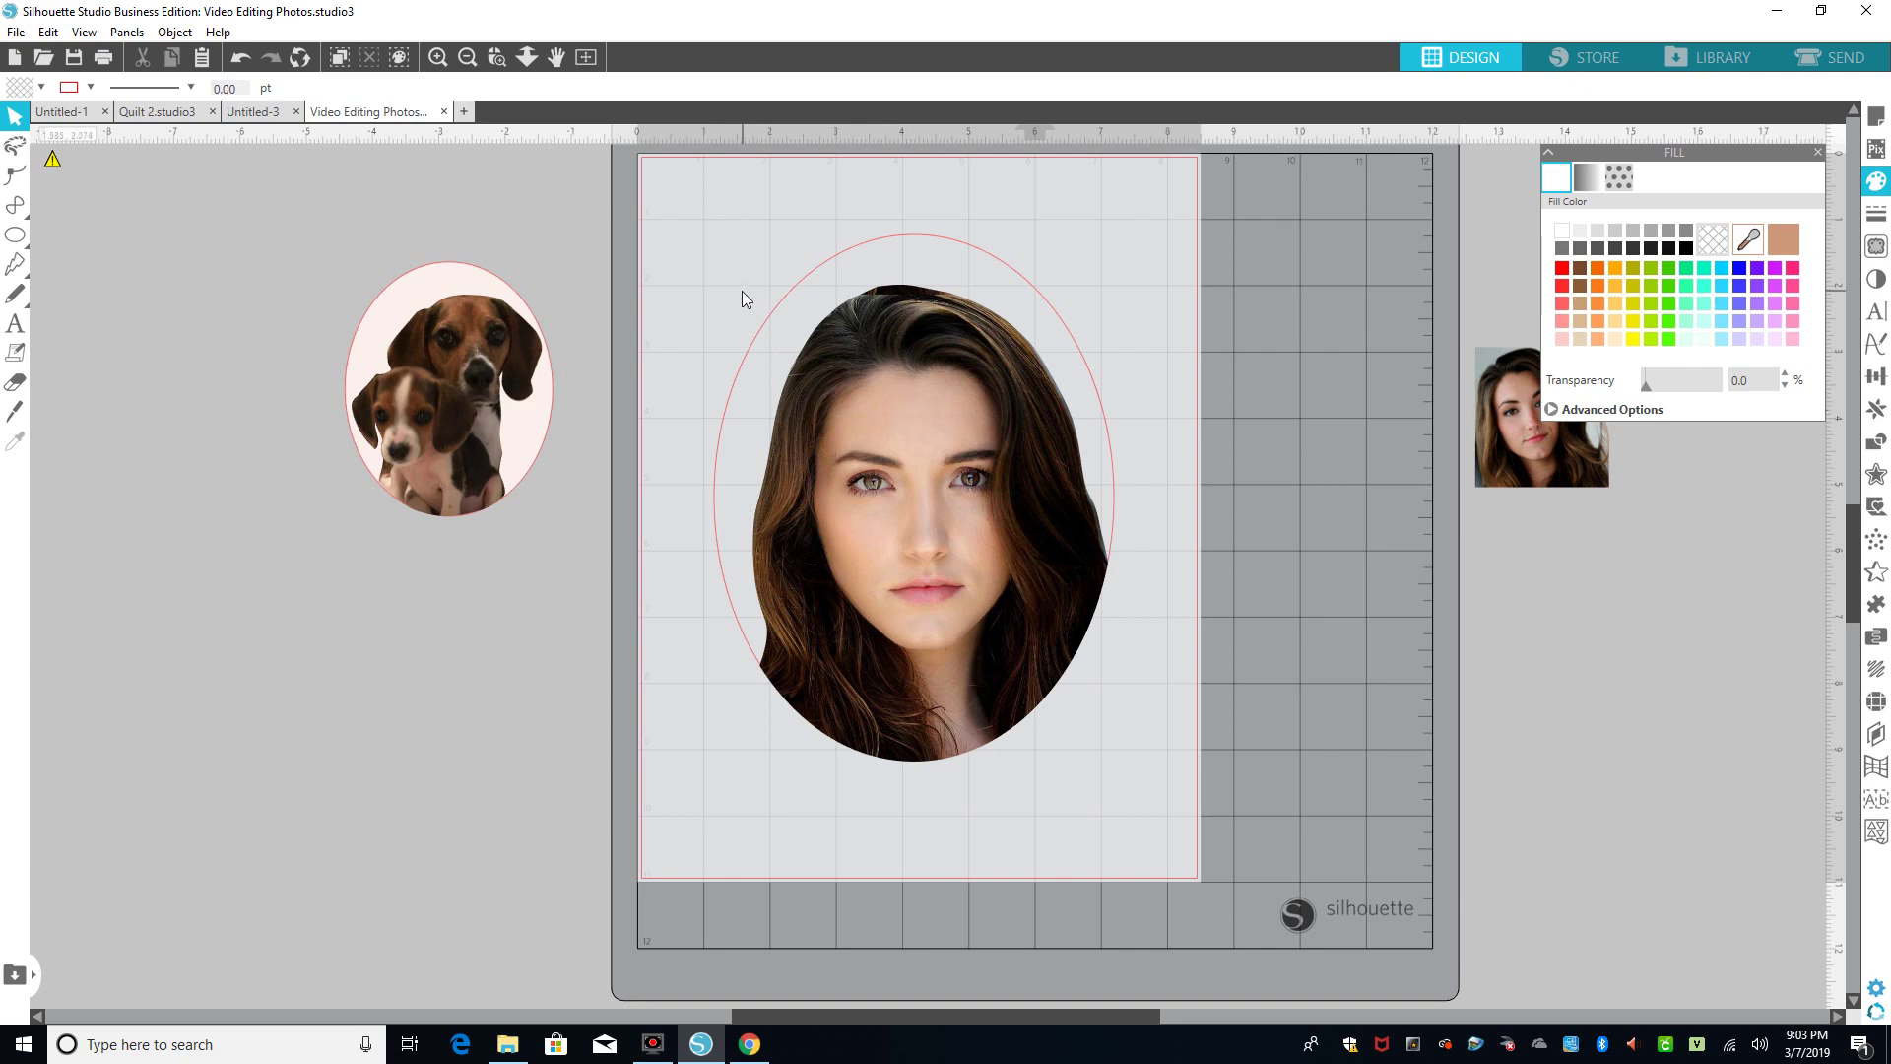
In the Send tab, set both the oval and the cropped portrait photo to No Cut in Tool 1
left_click(1862, 59)
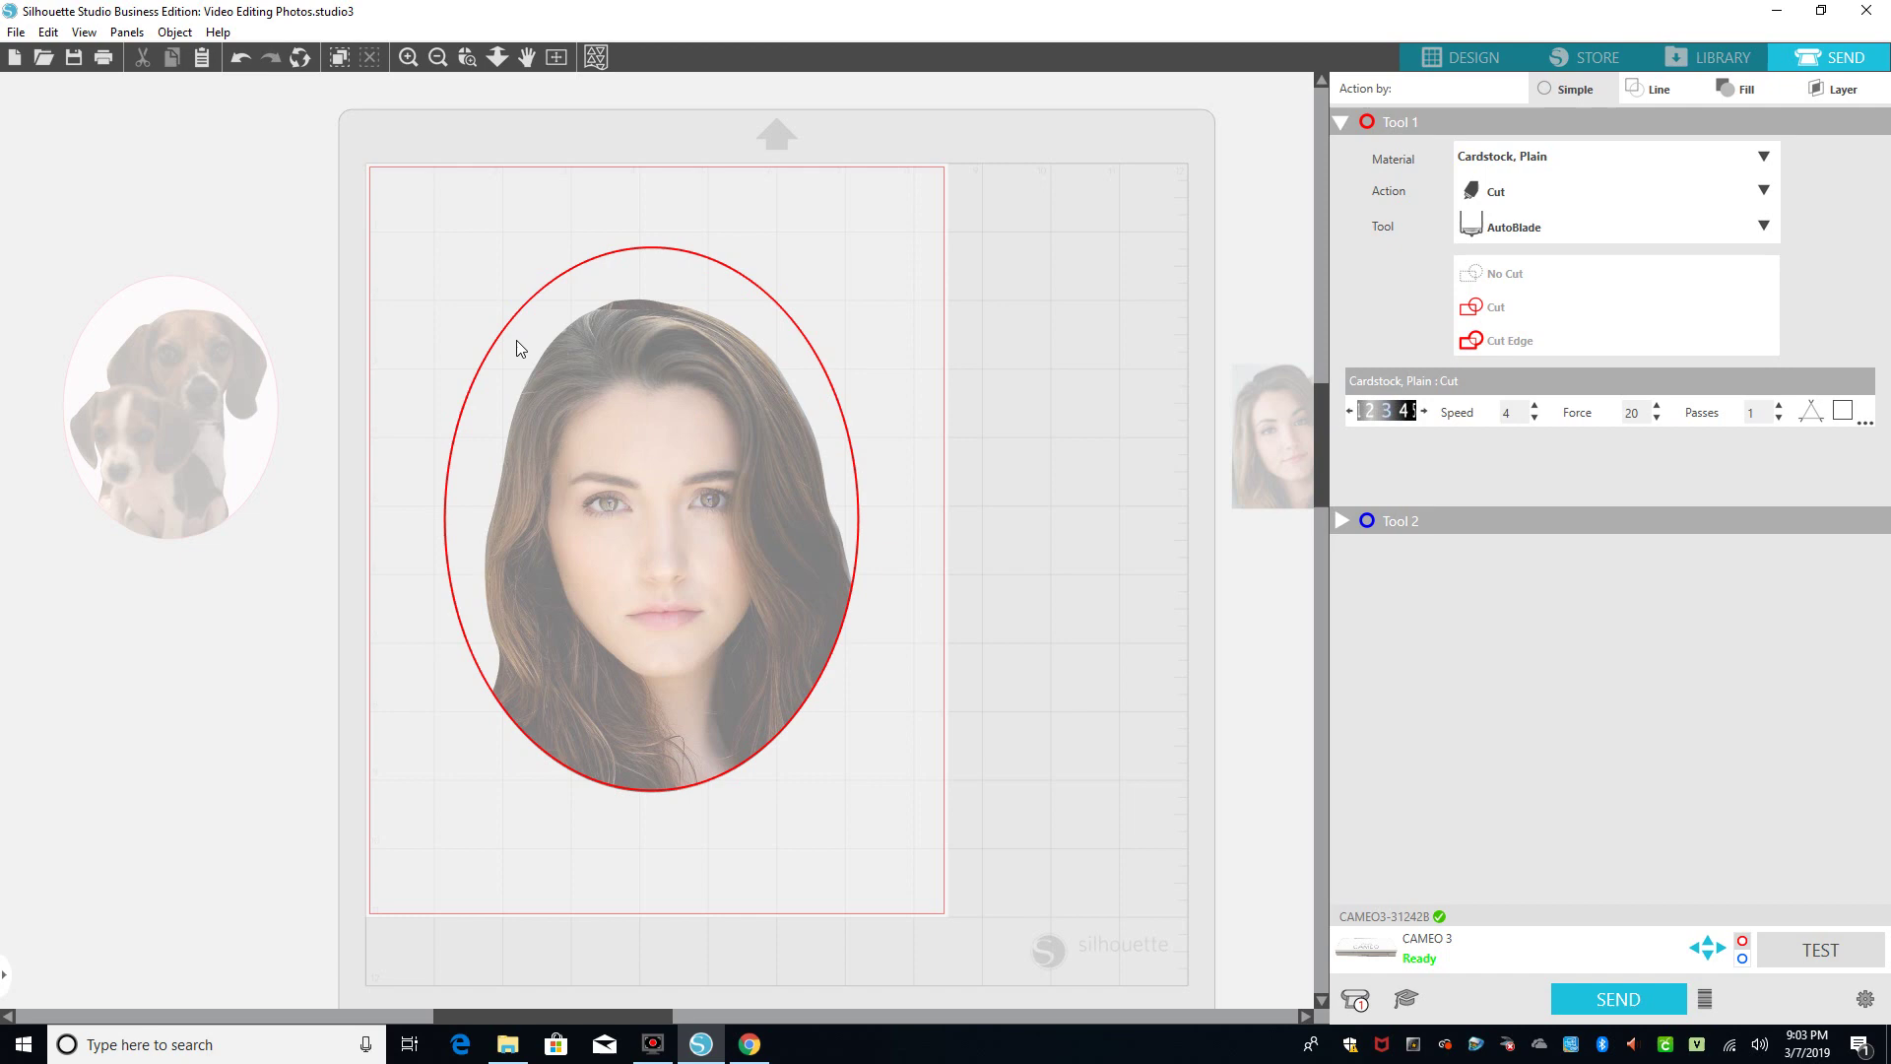
left_click(701, 475)
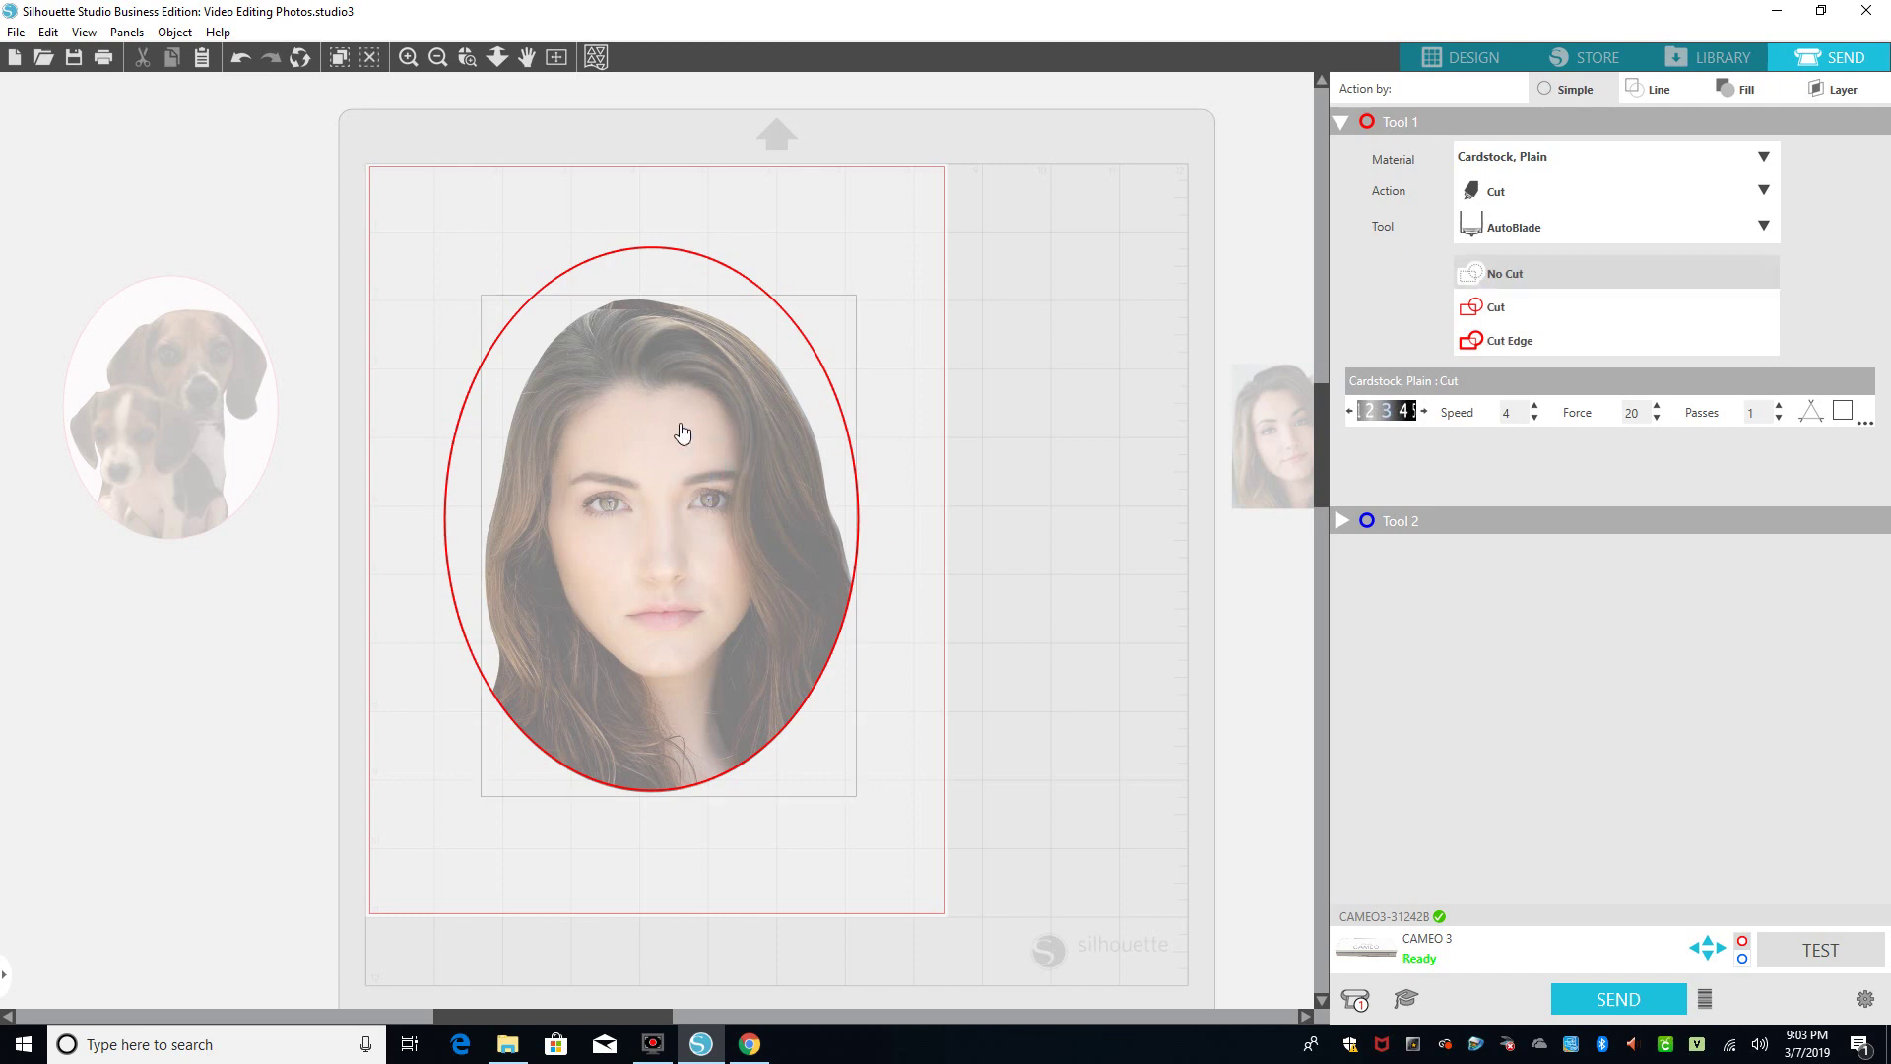
left_click(1513, 311)
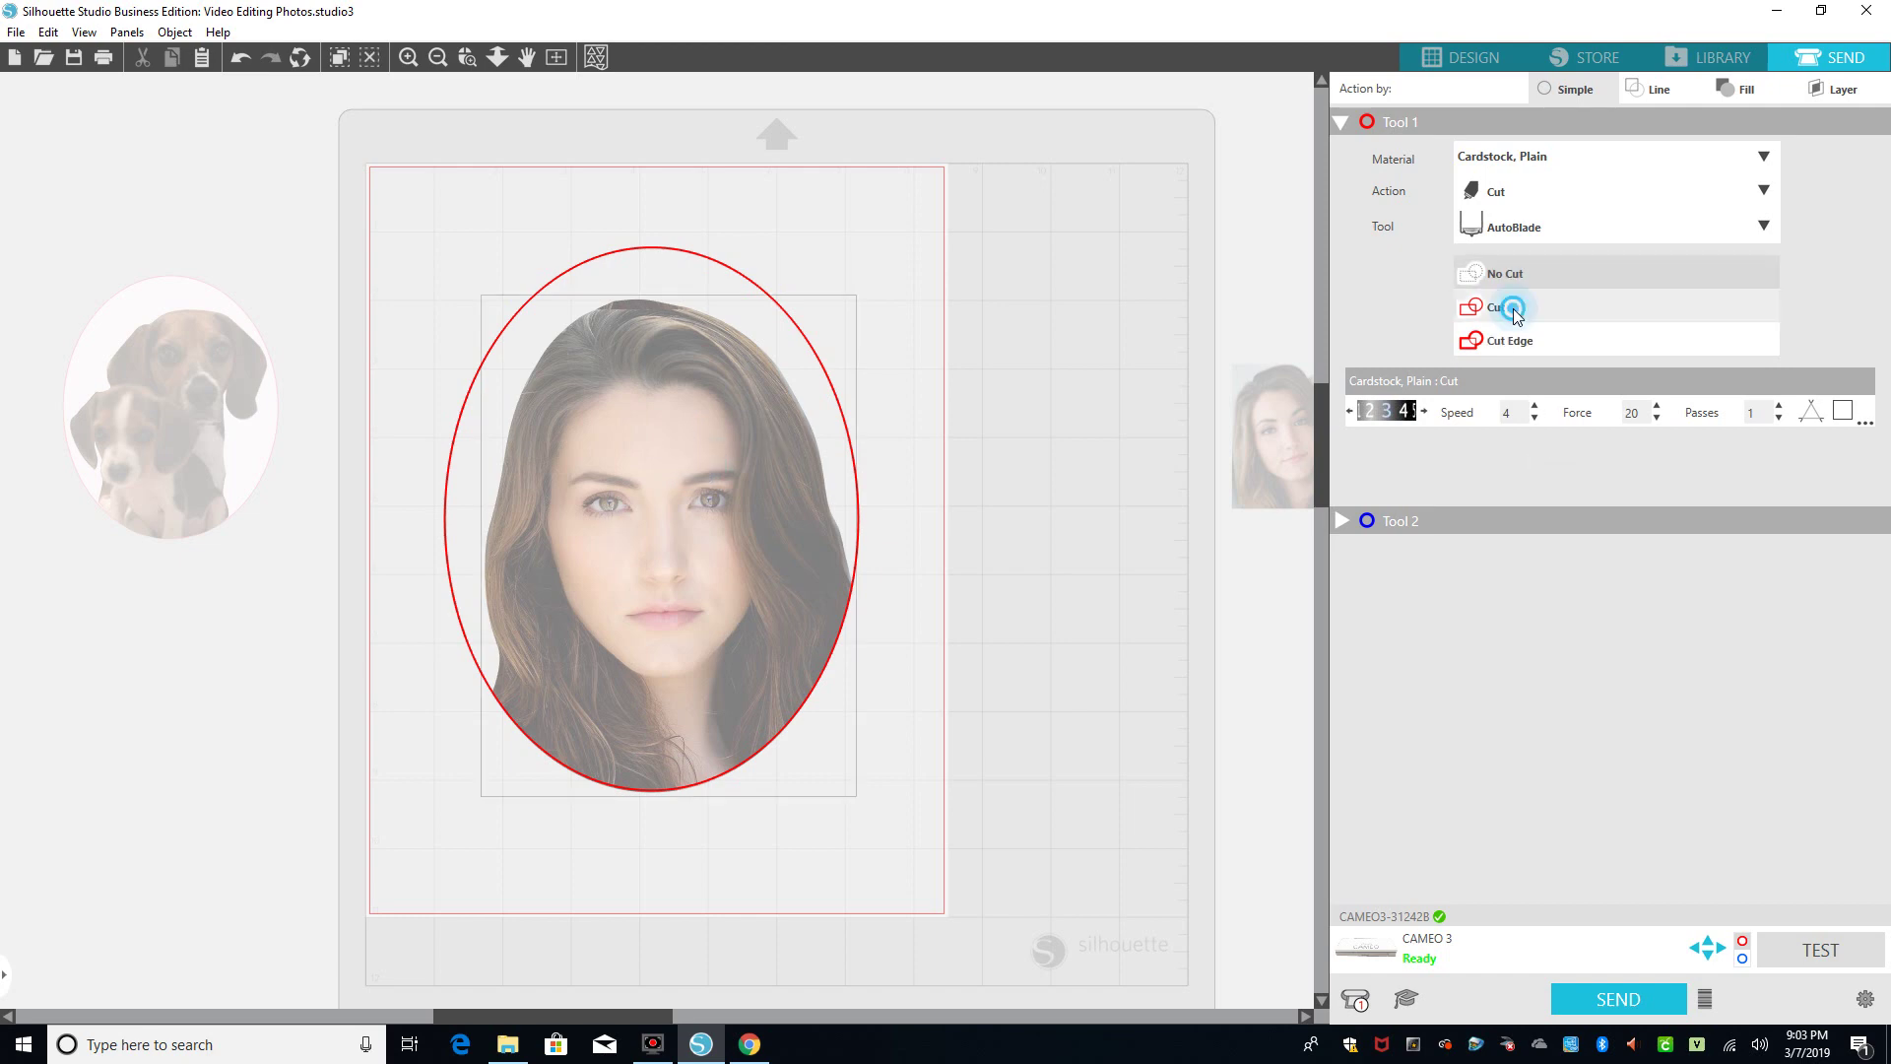
left_click(858, 534)
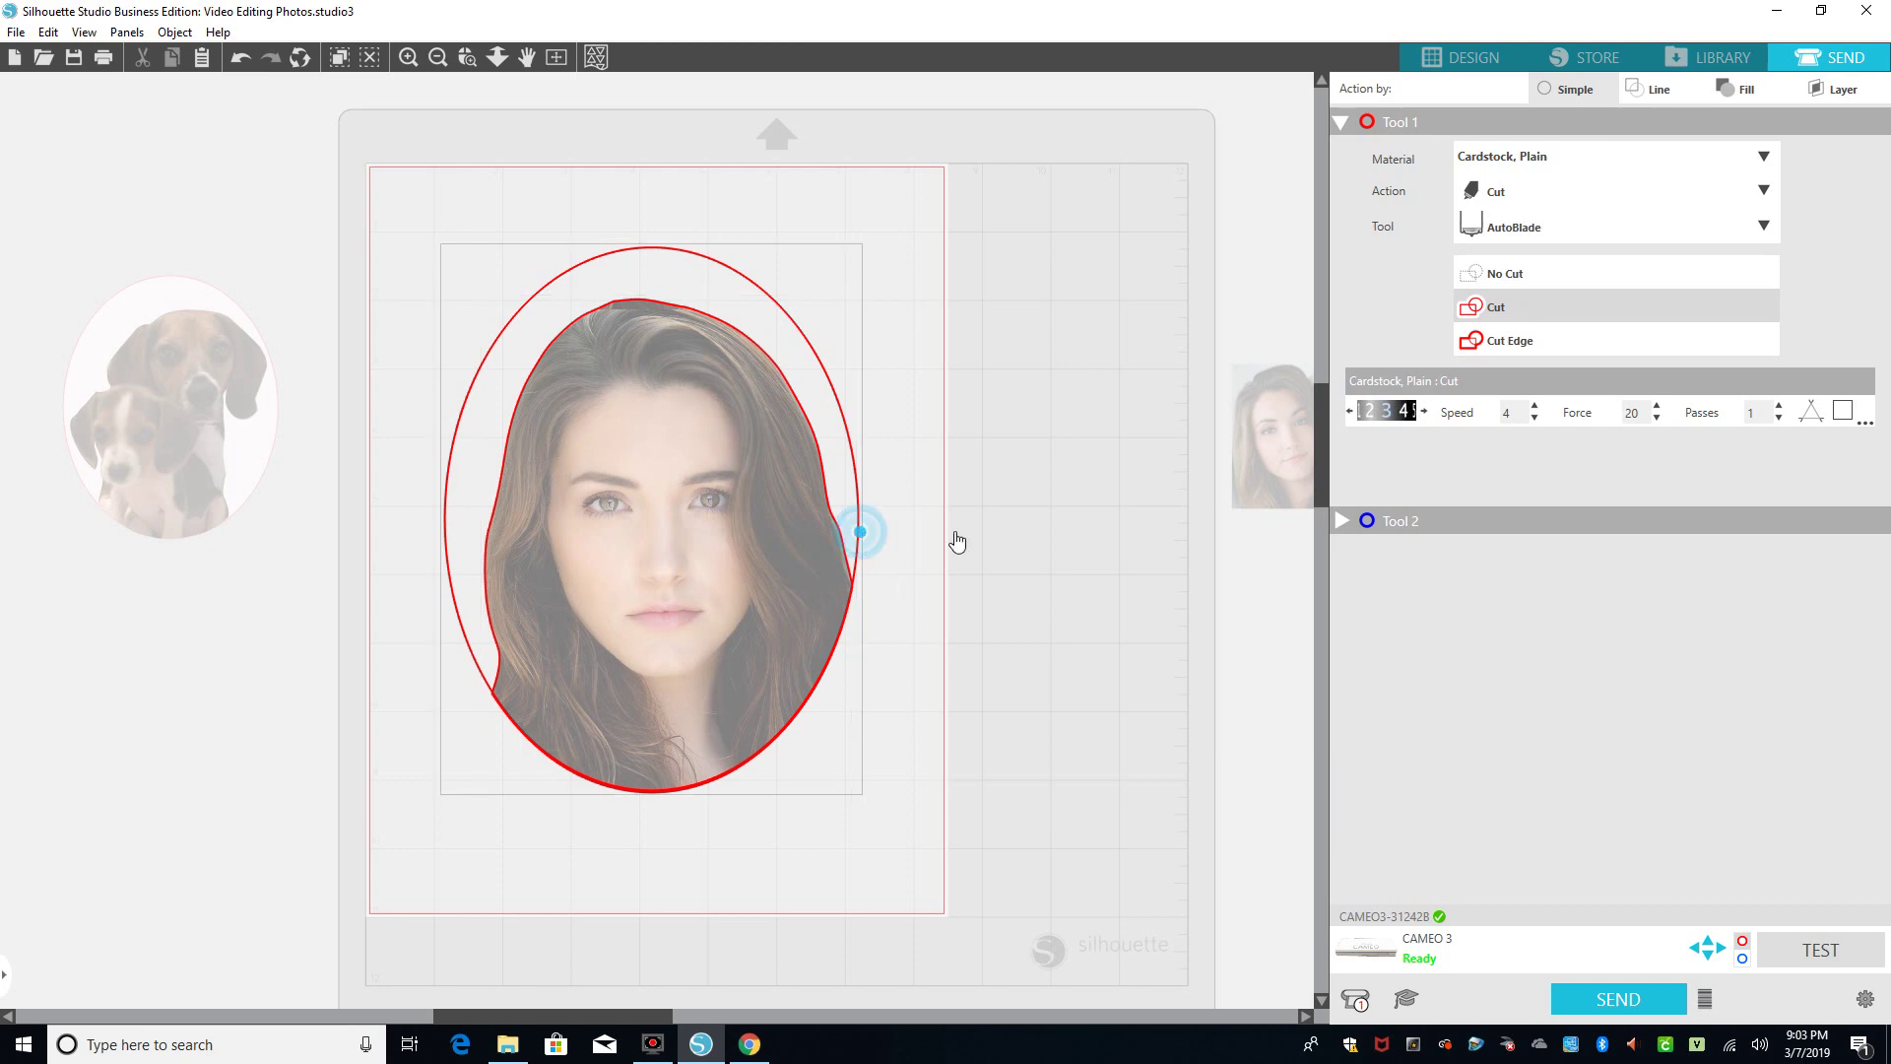
left_click(1501, 312)
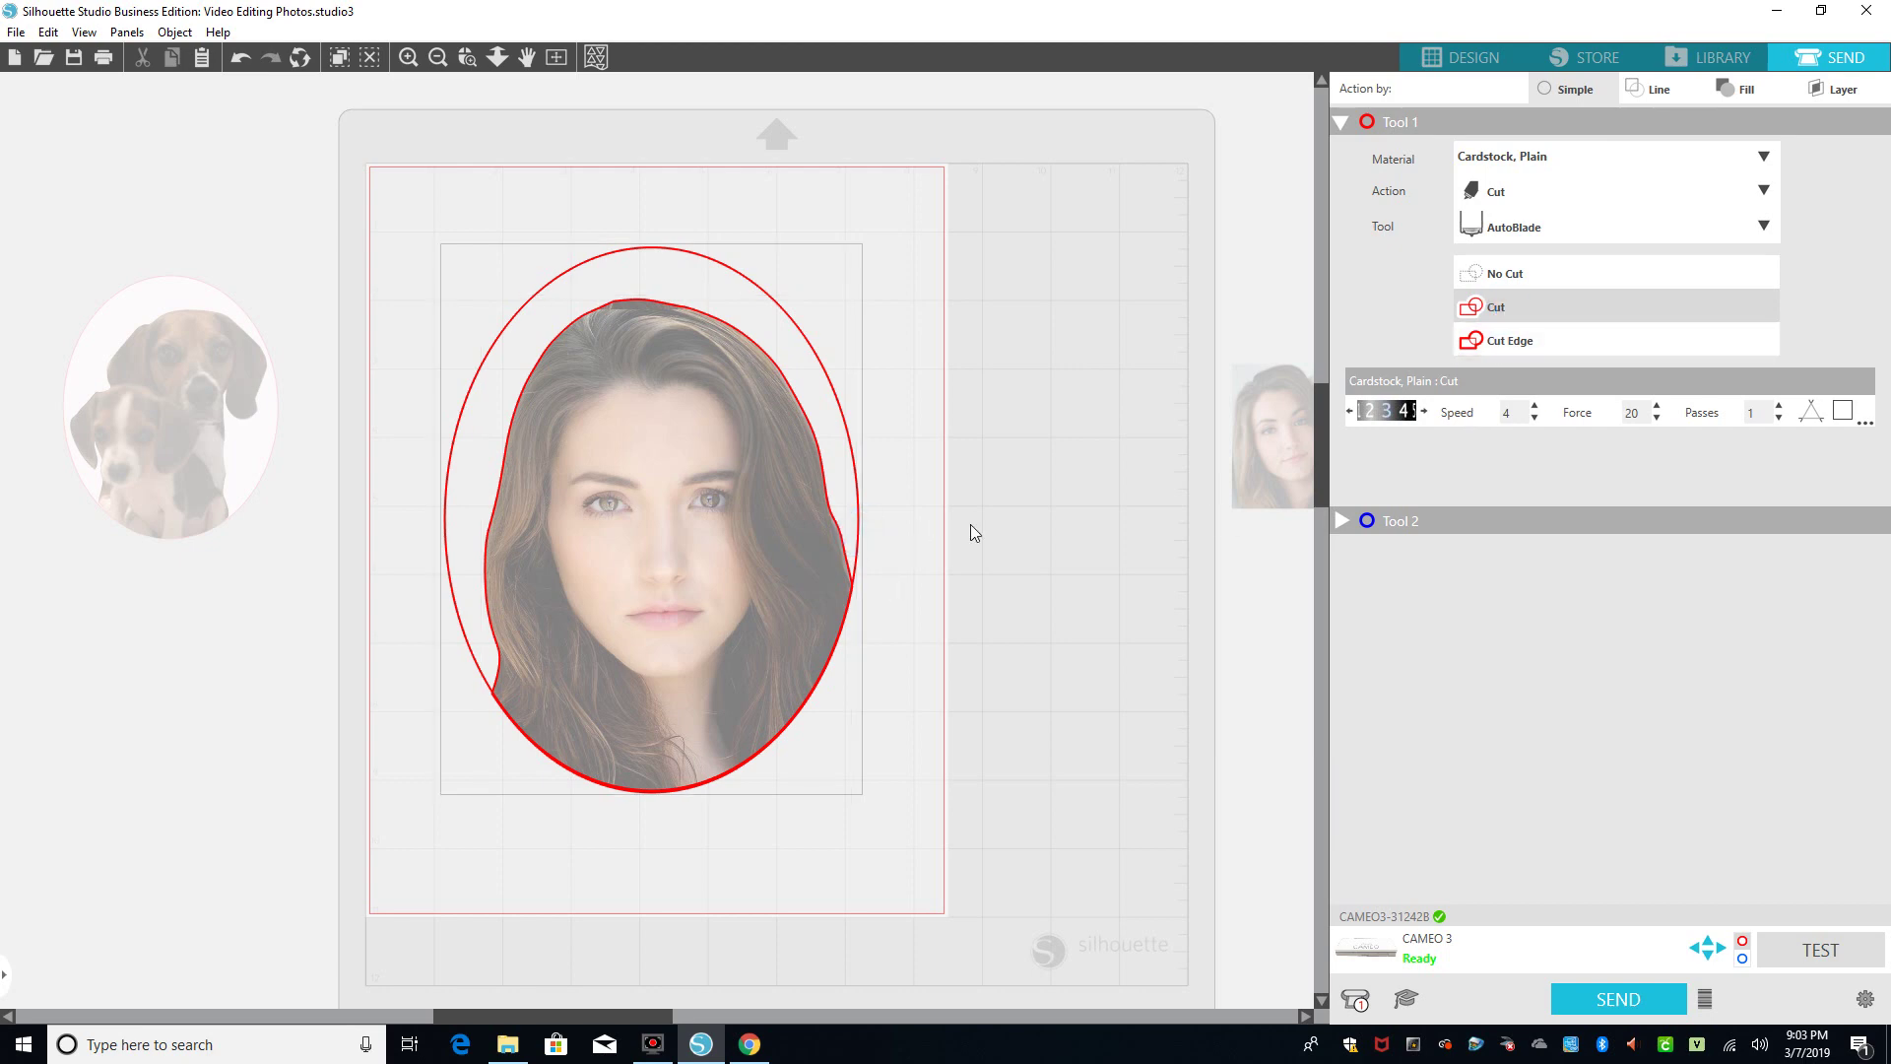
left_click(1507, 276)
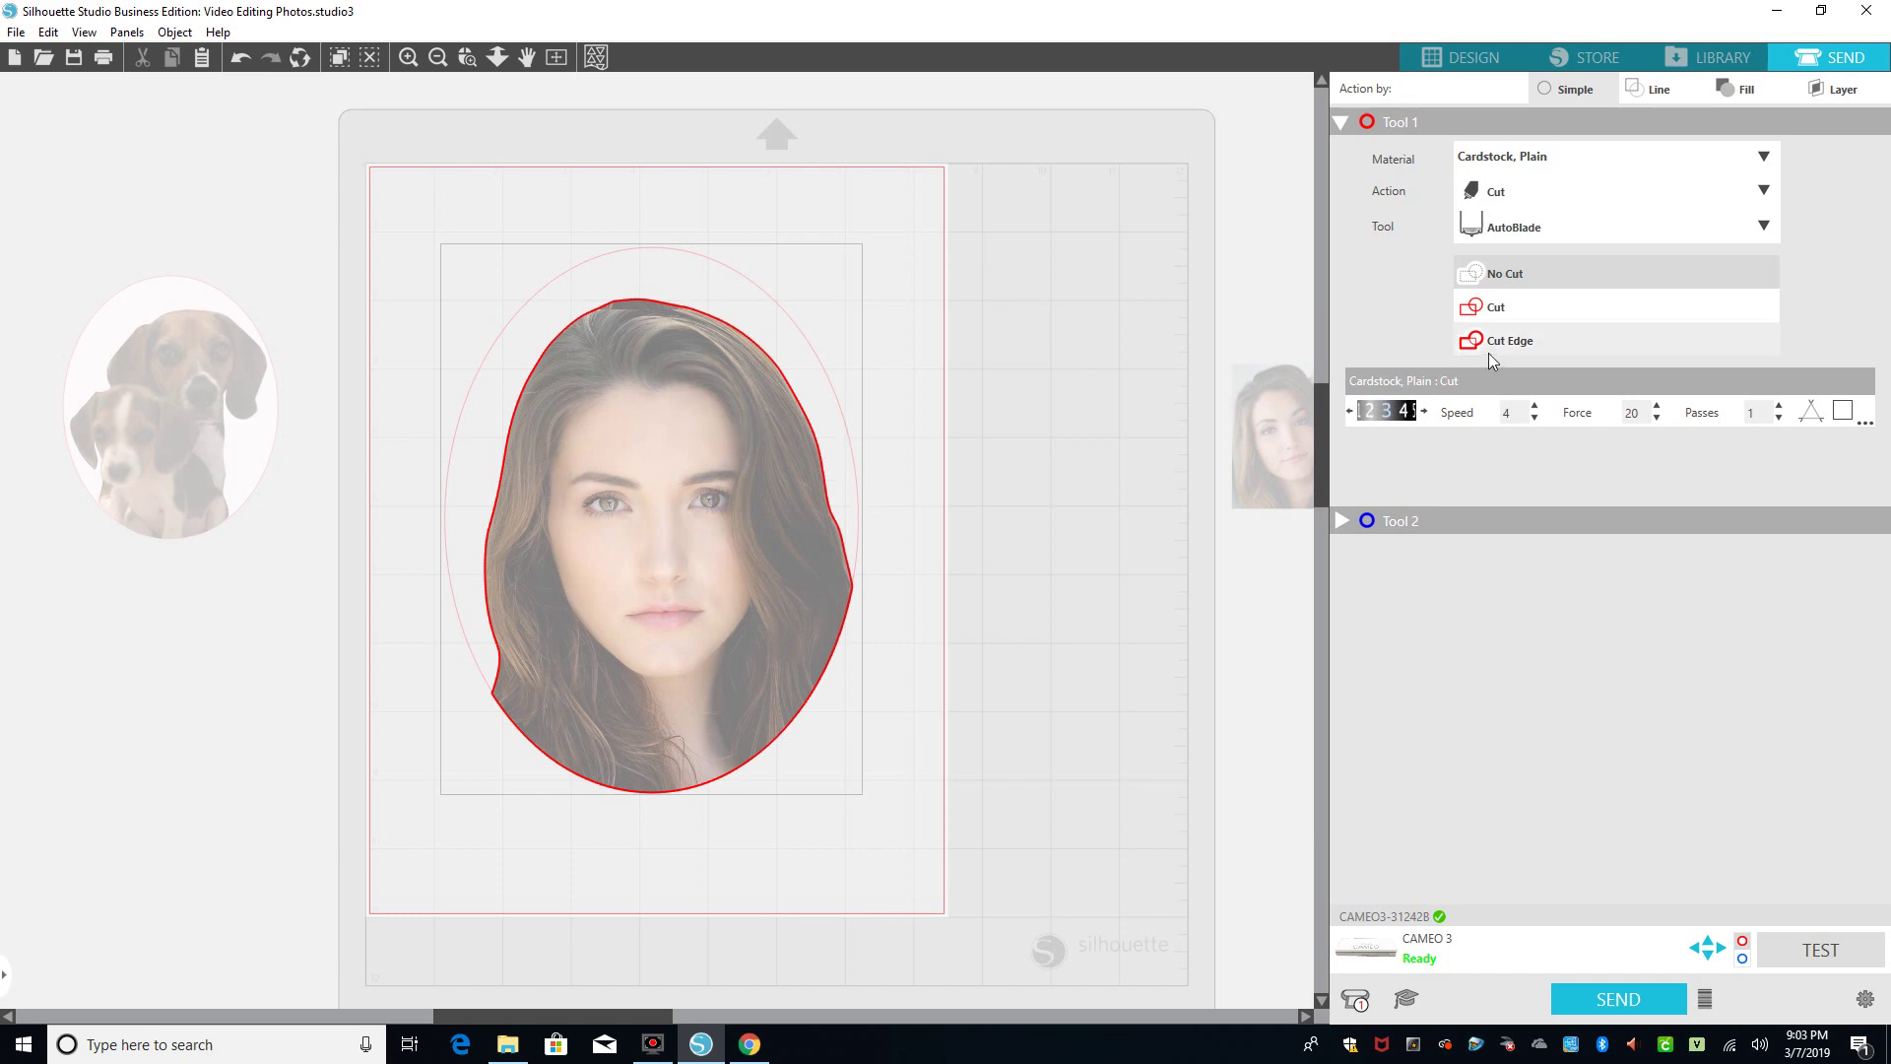
left_click(1495, 274)
left_click(734, 525)
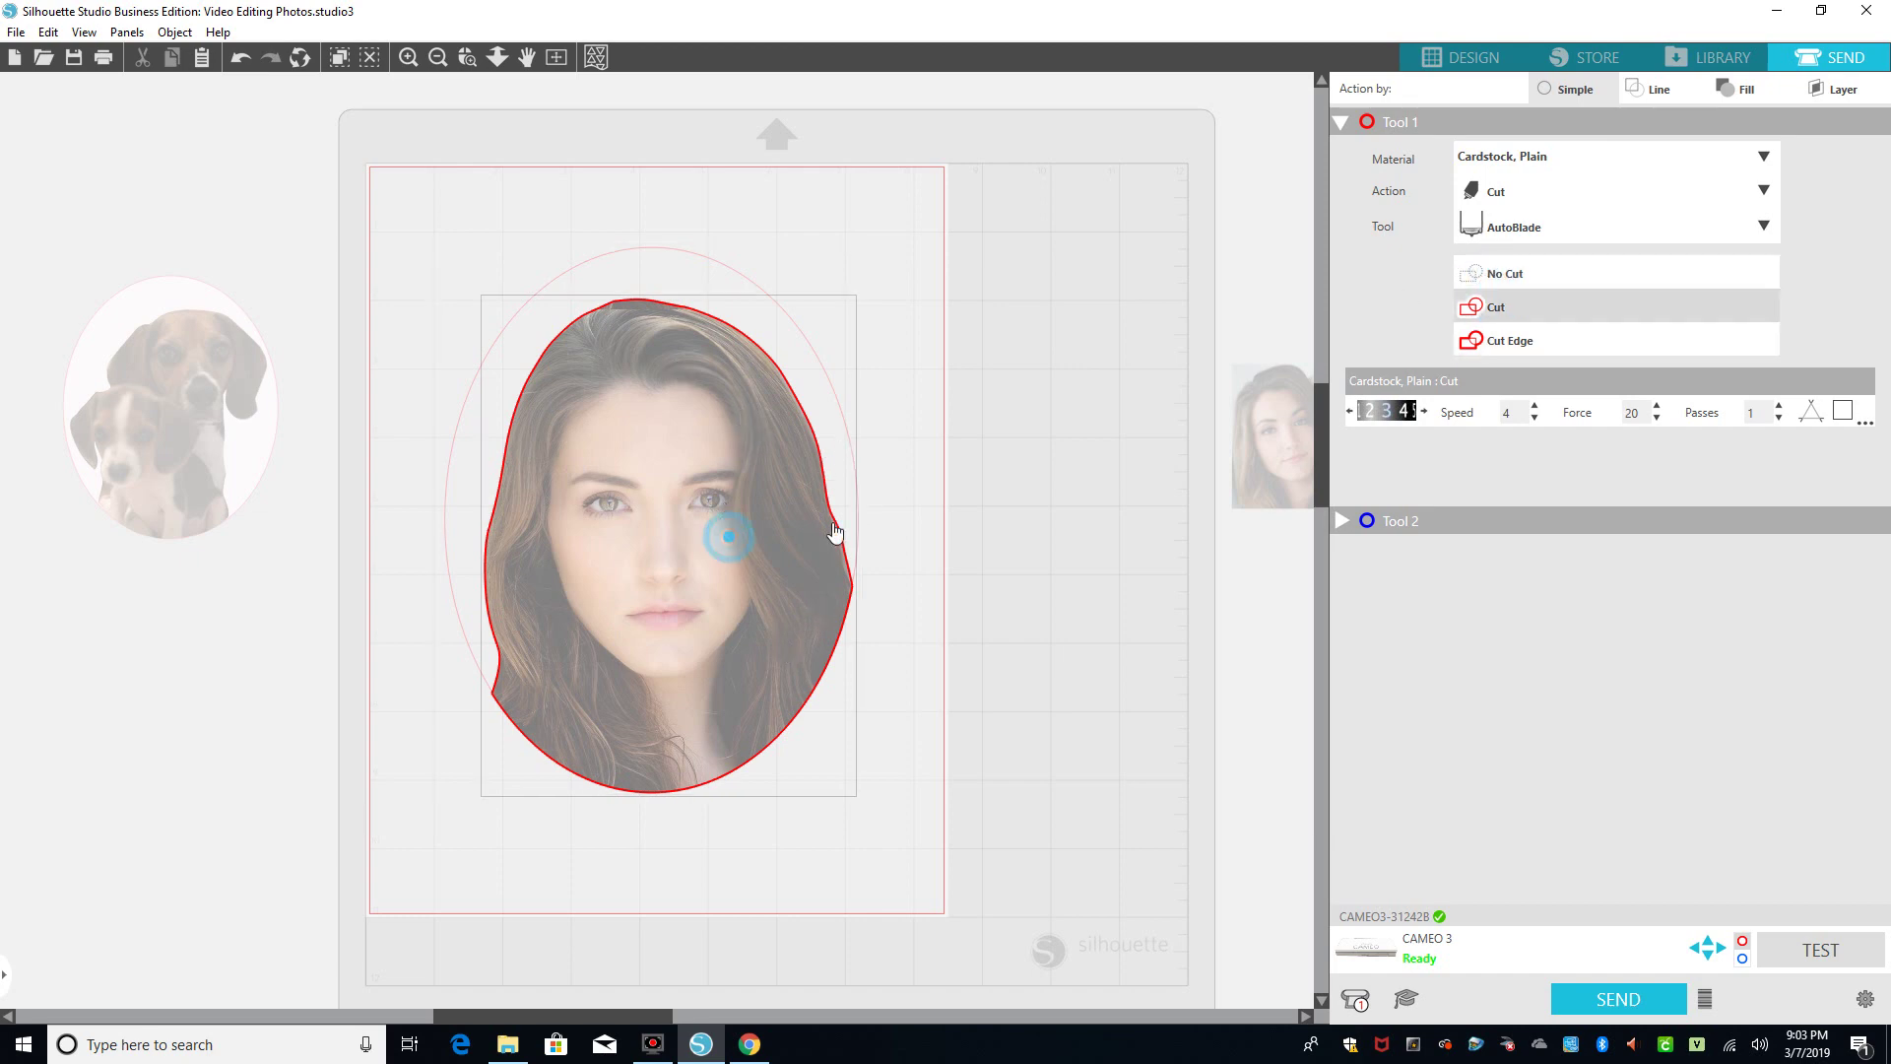
left_click(1525, 275)
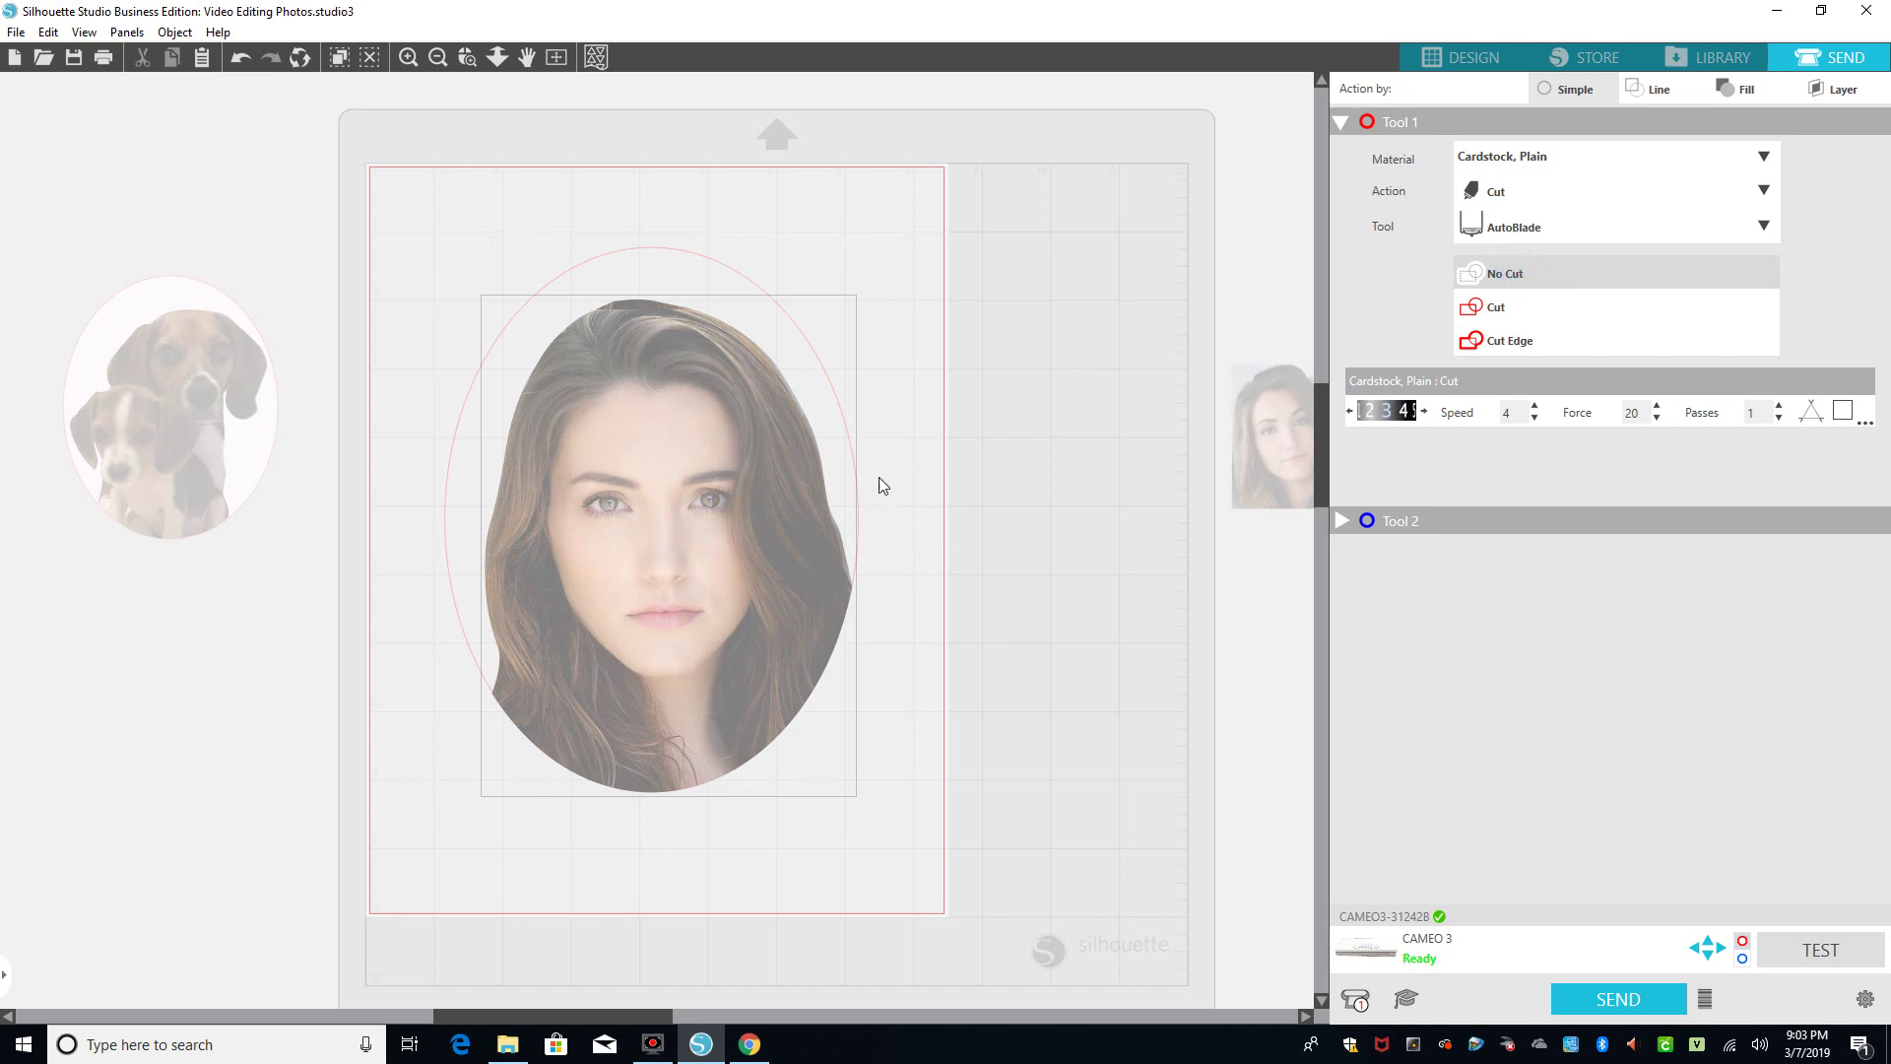
Toggle Cut and No Cut on the oval outline and portrait photo, finally leaving both on No Cut
left_click(852, 439)
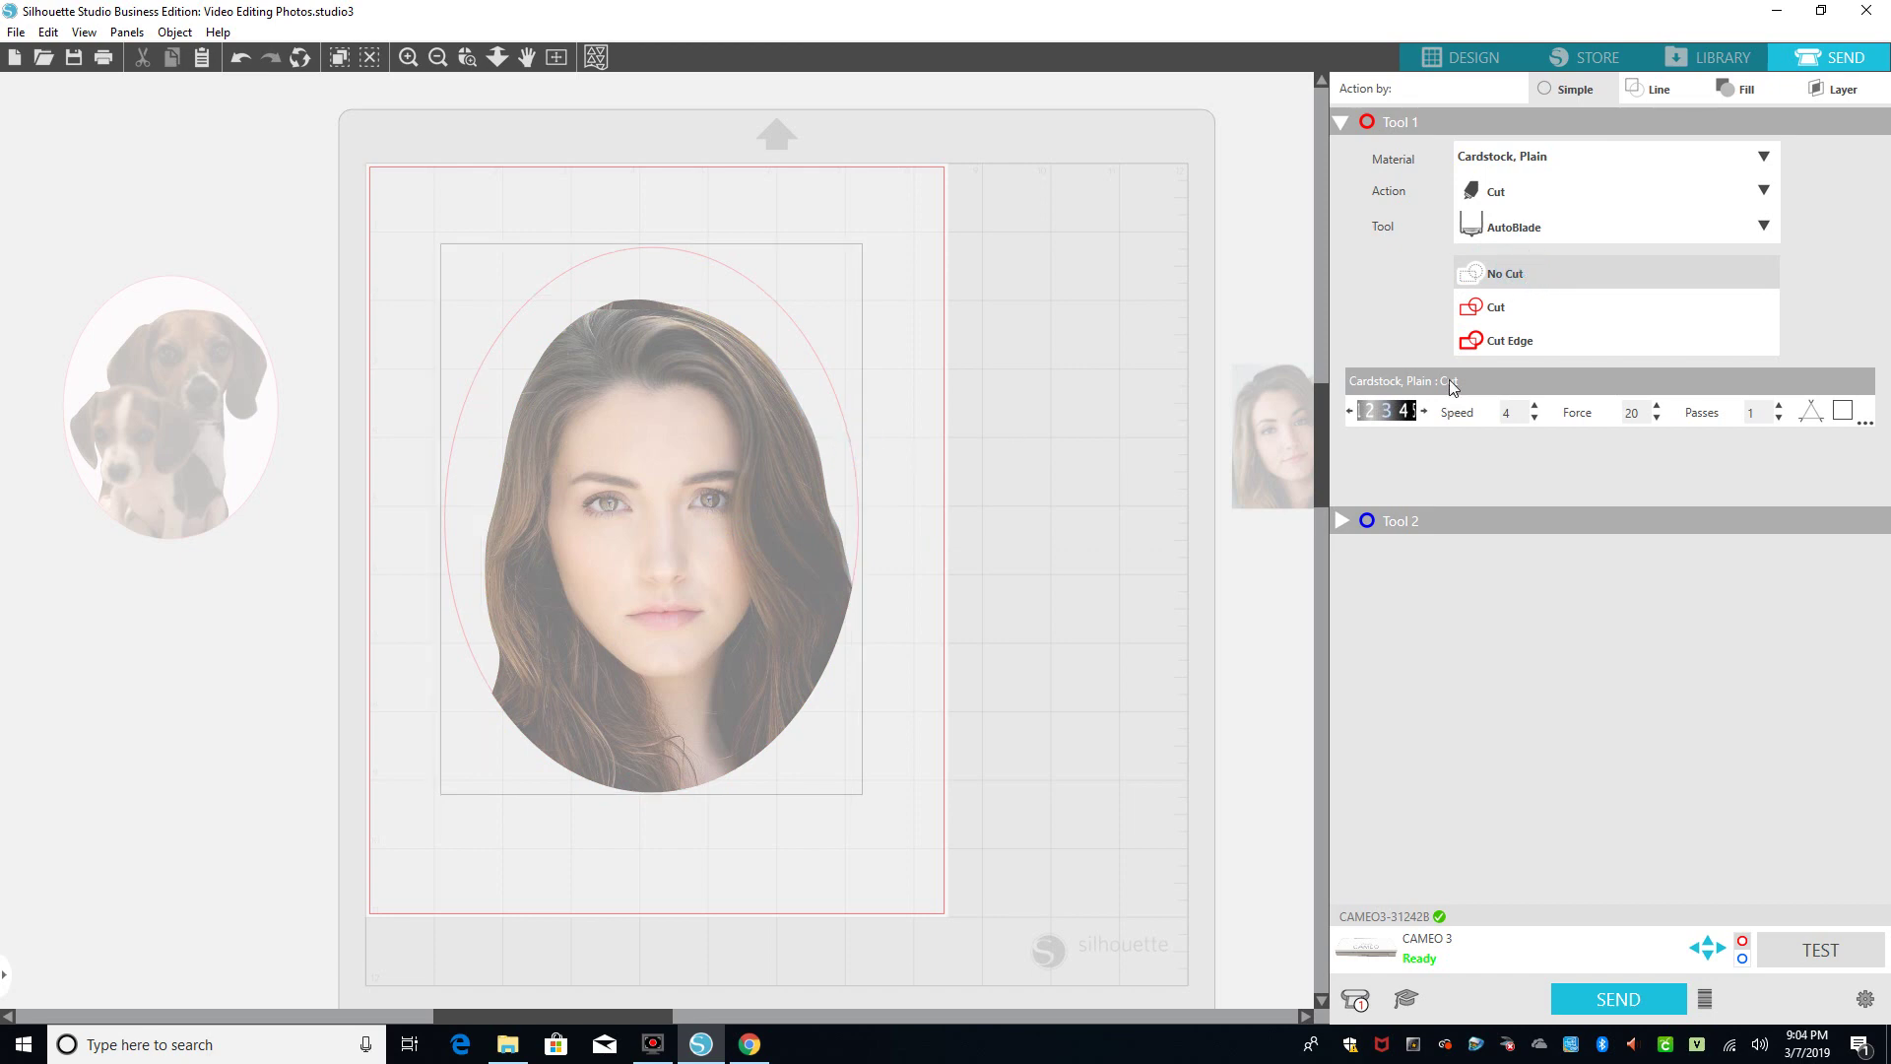
left_click(1486, 307)
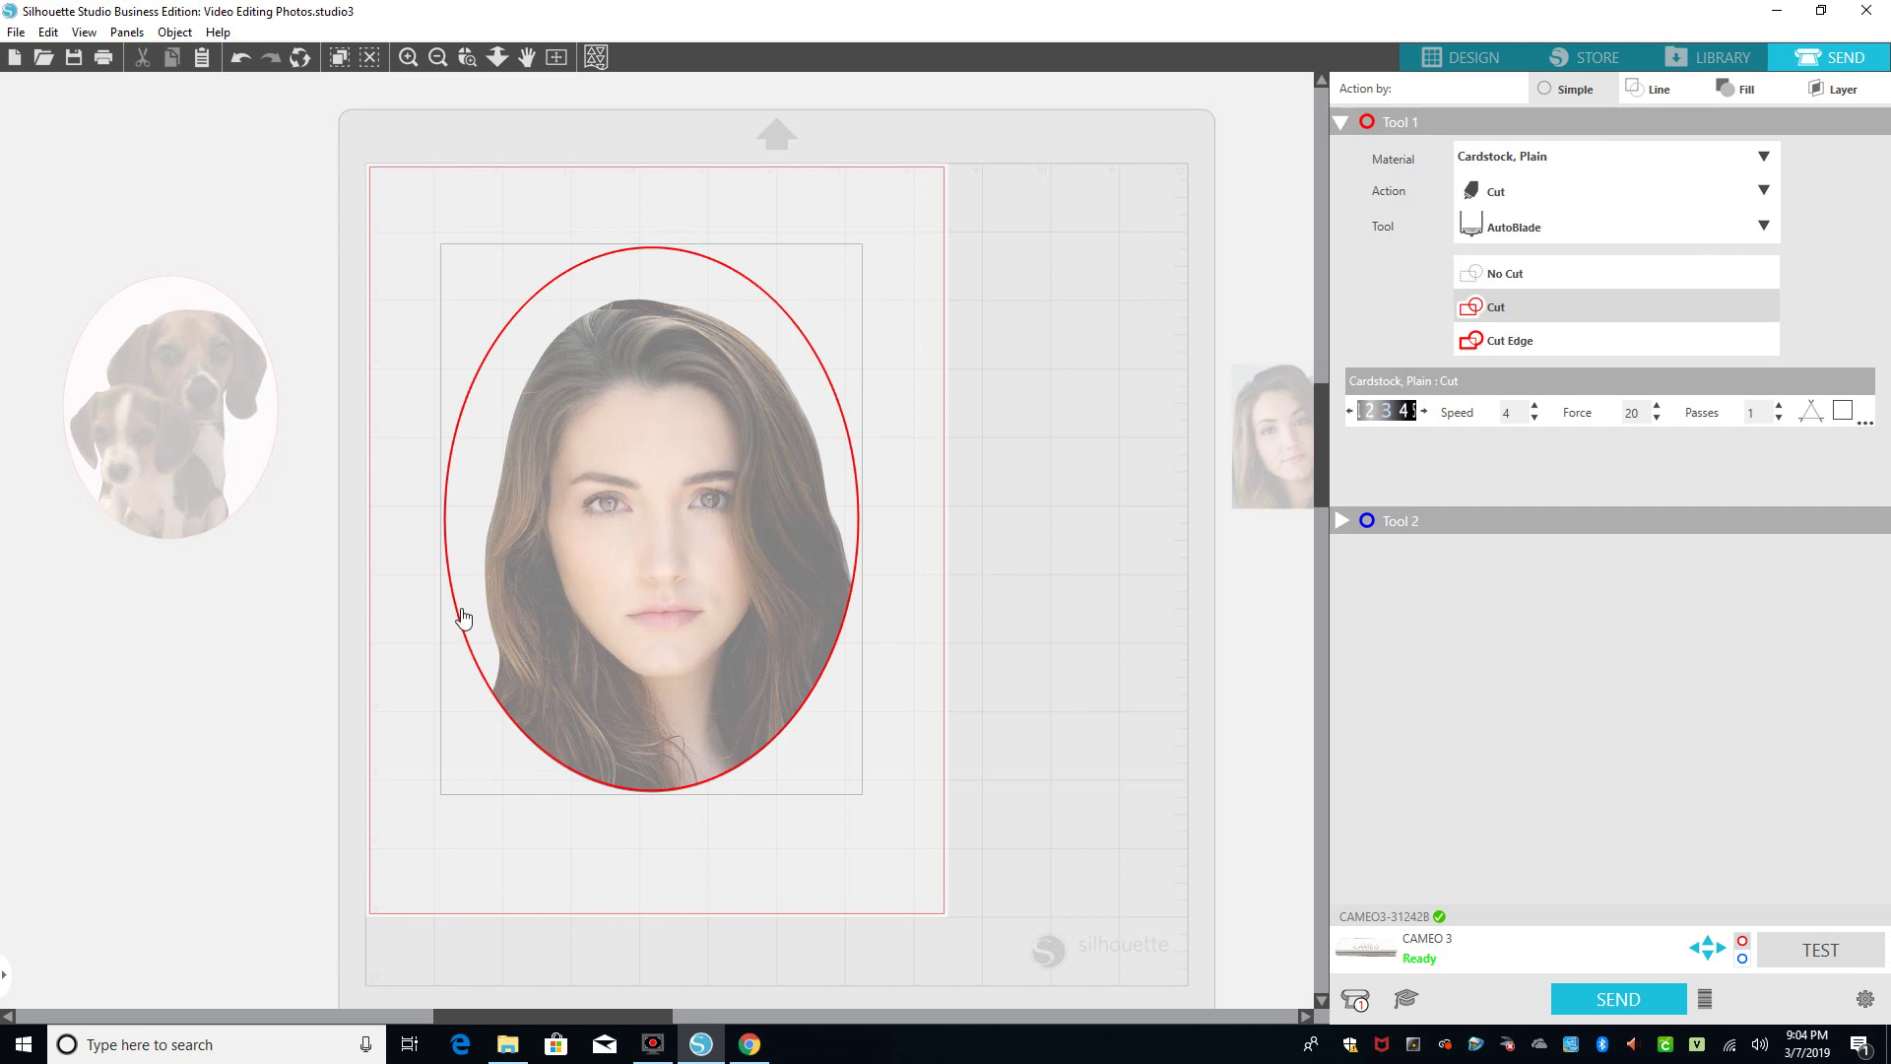
left_click(512, 659)
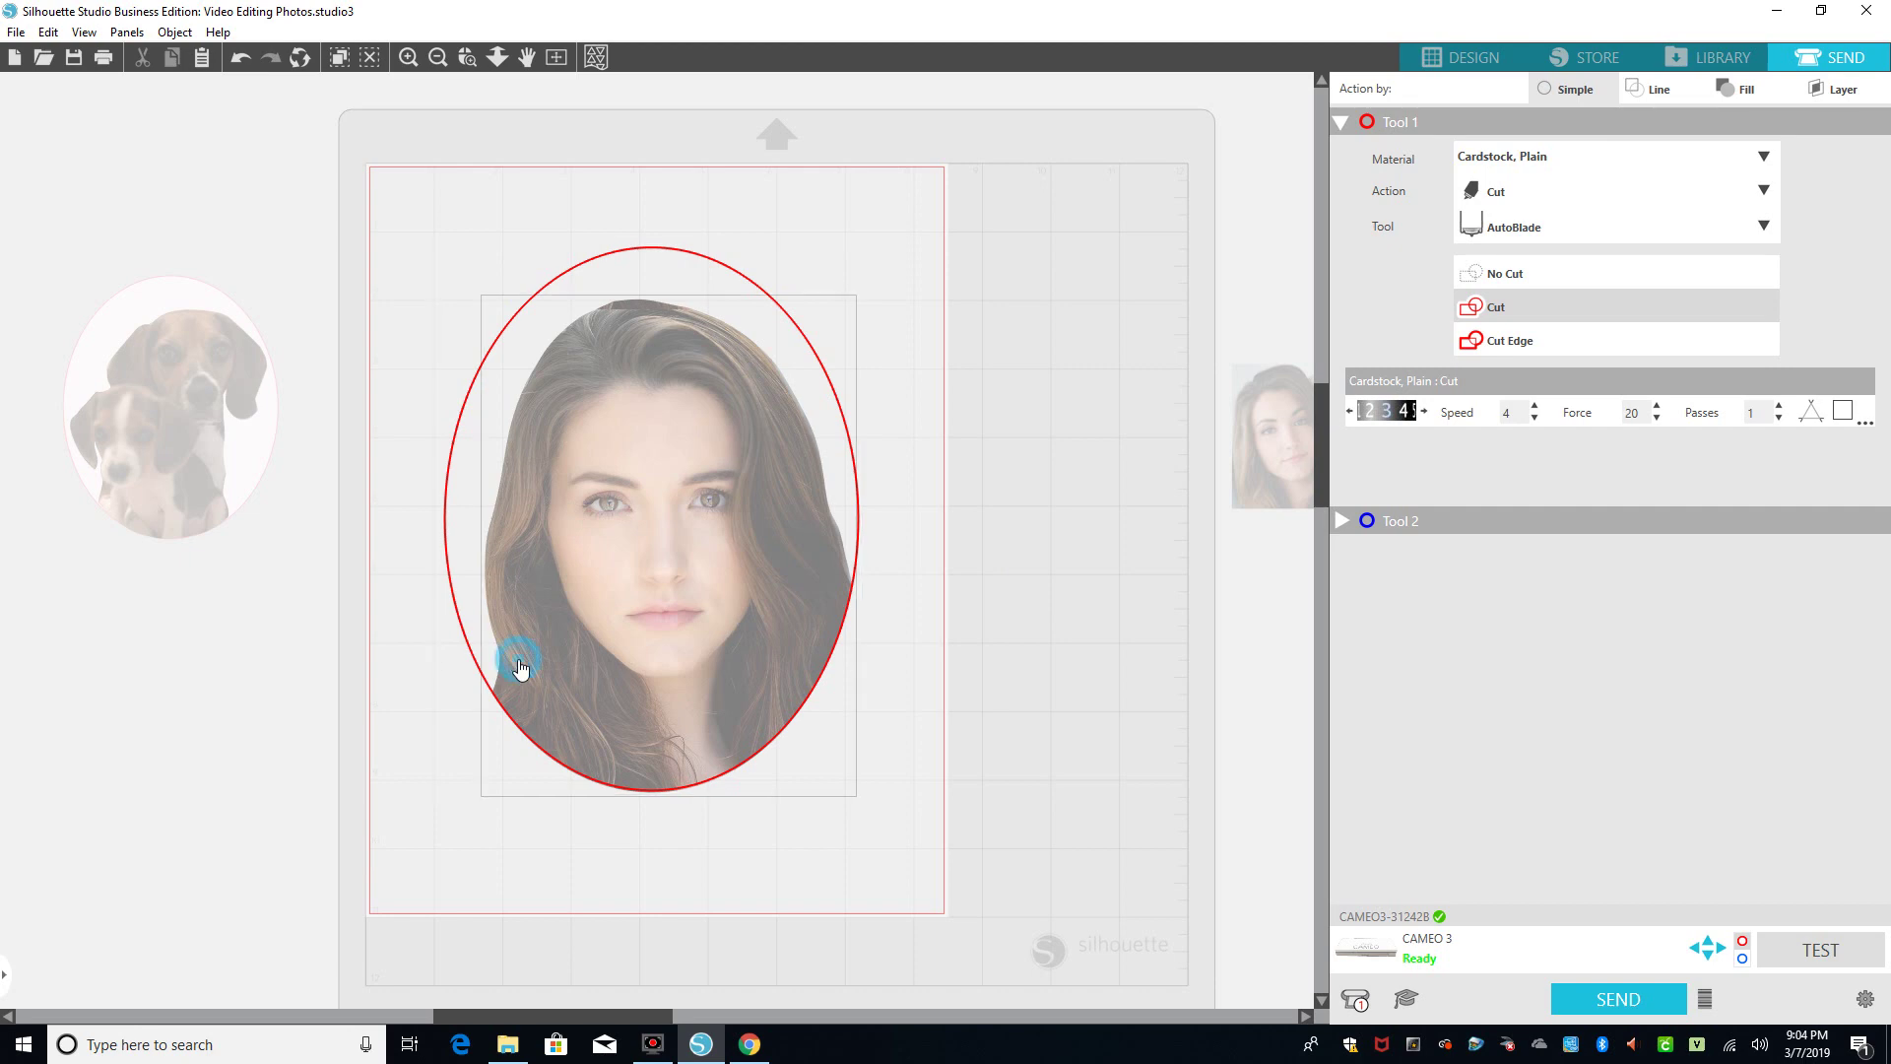
left_click(1496, 309)
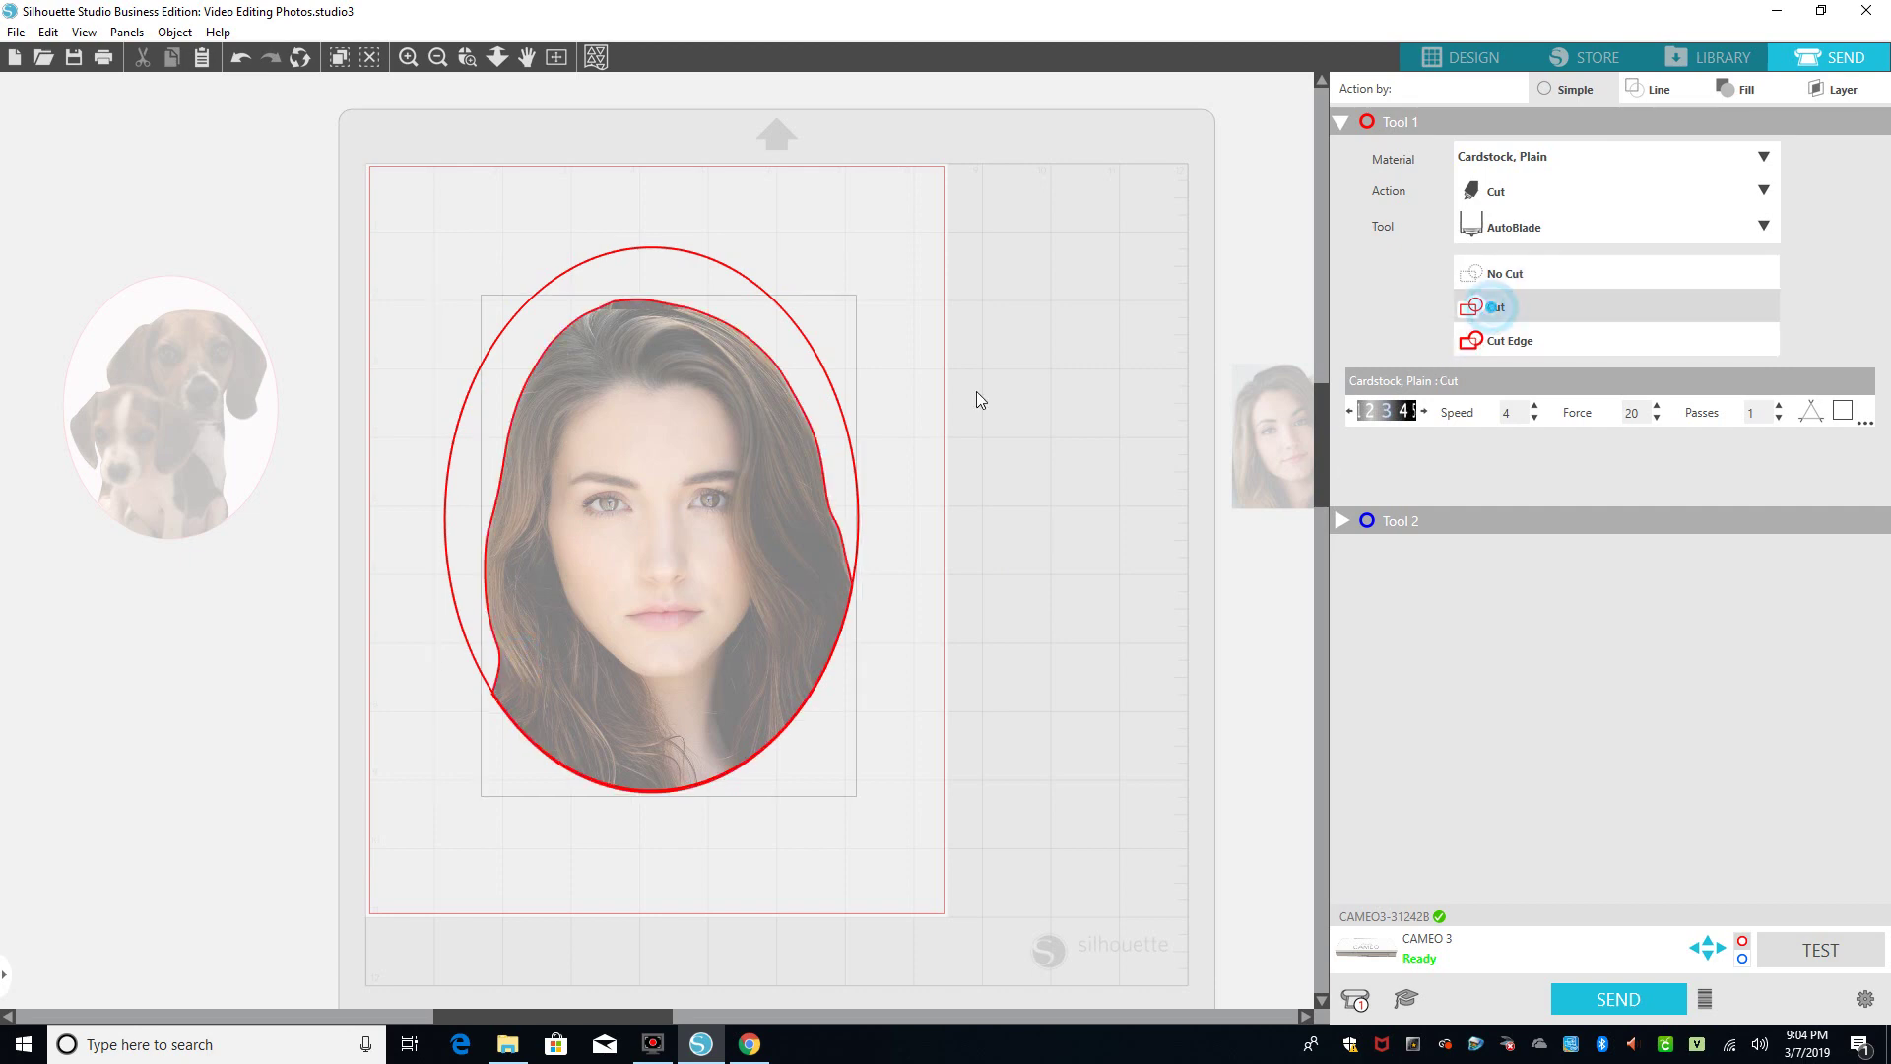
left_click(853, 461)
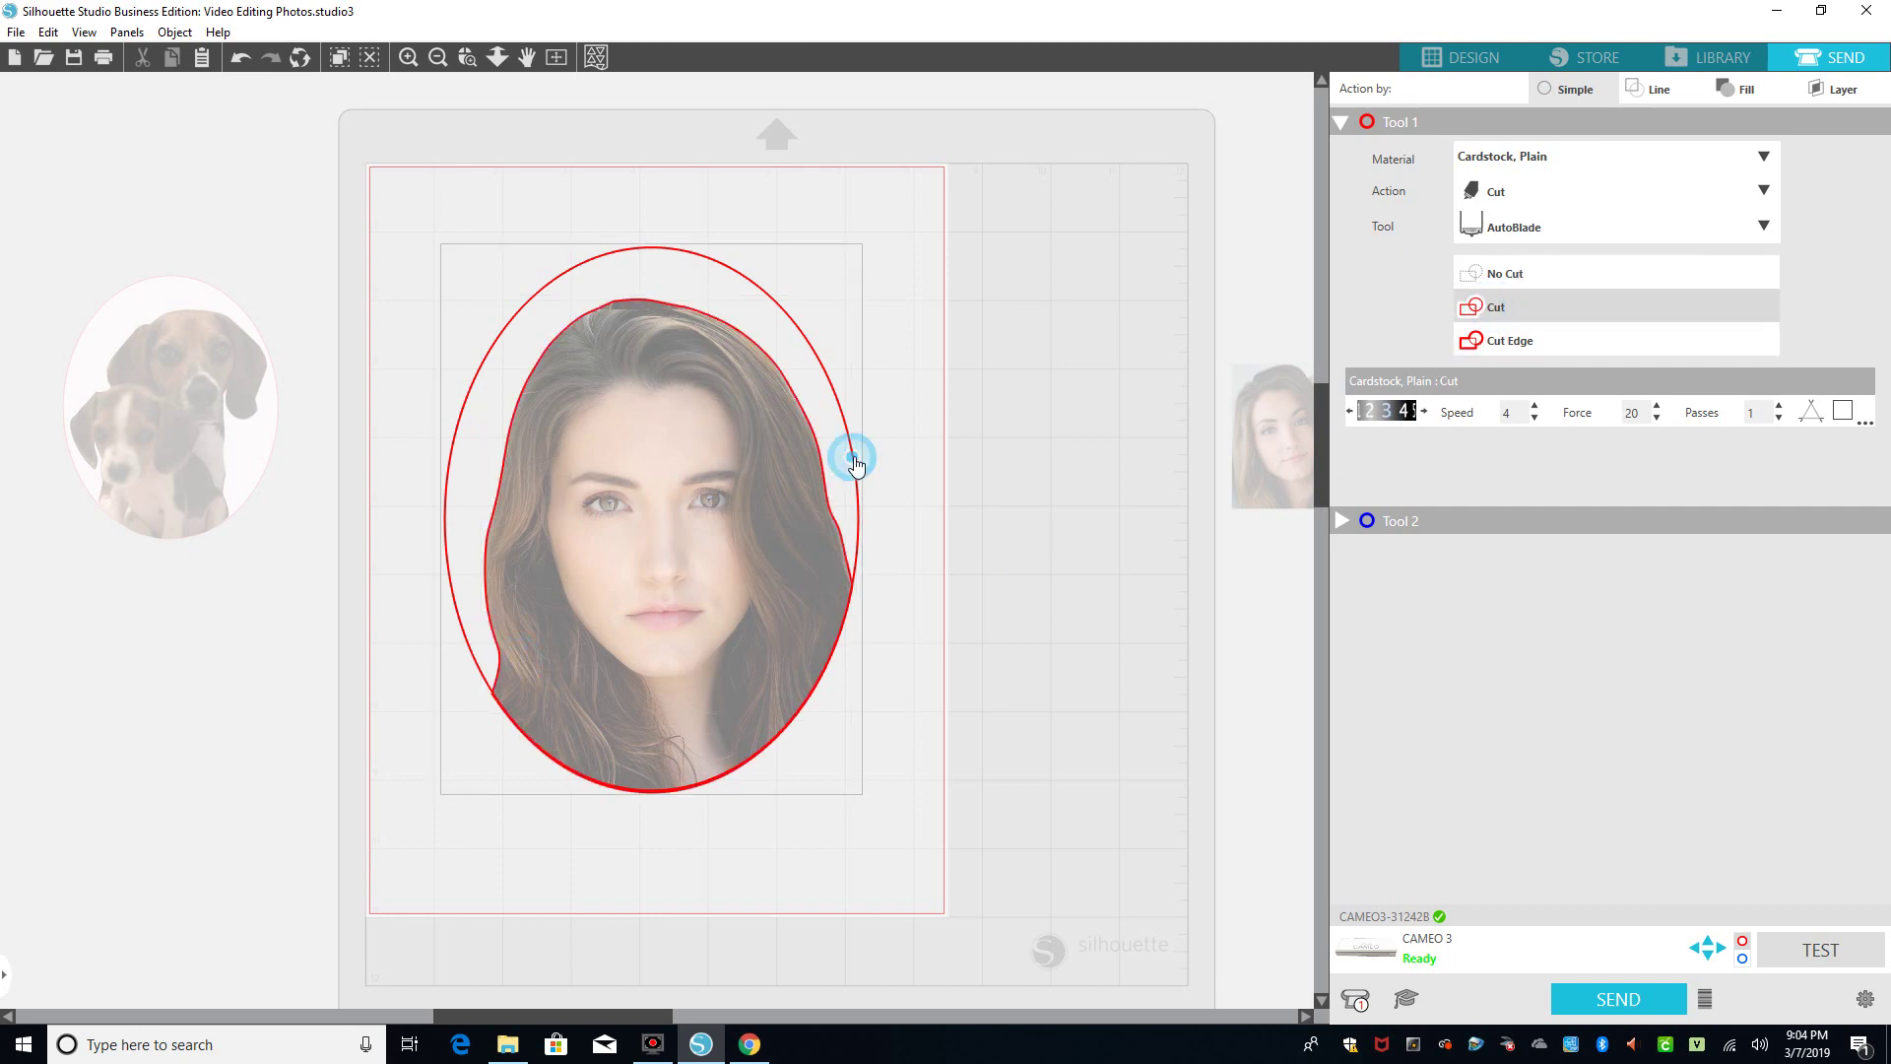
left_click(1516, 279)
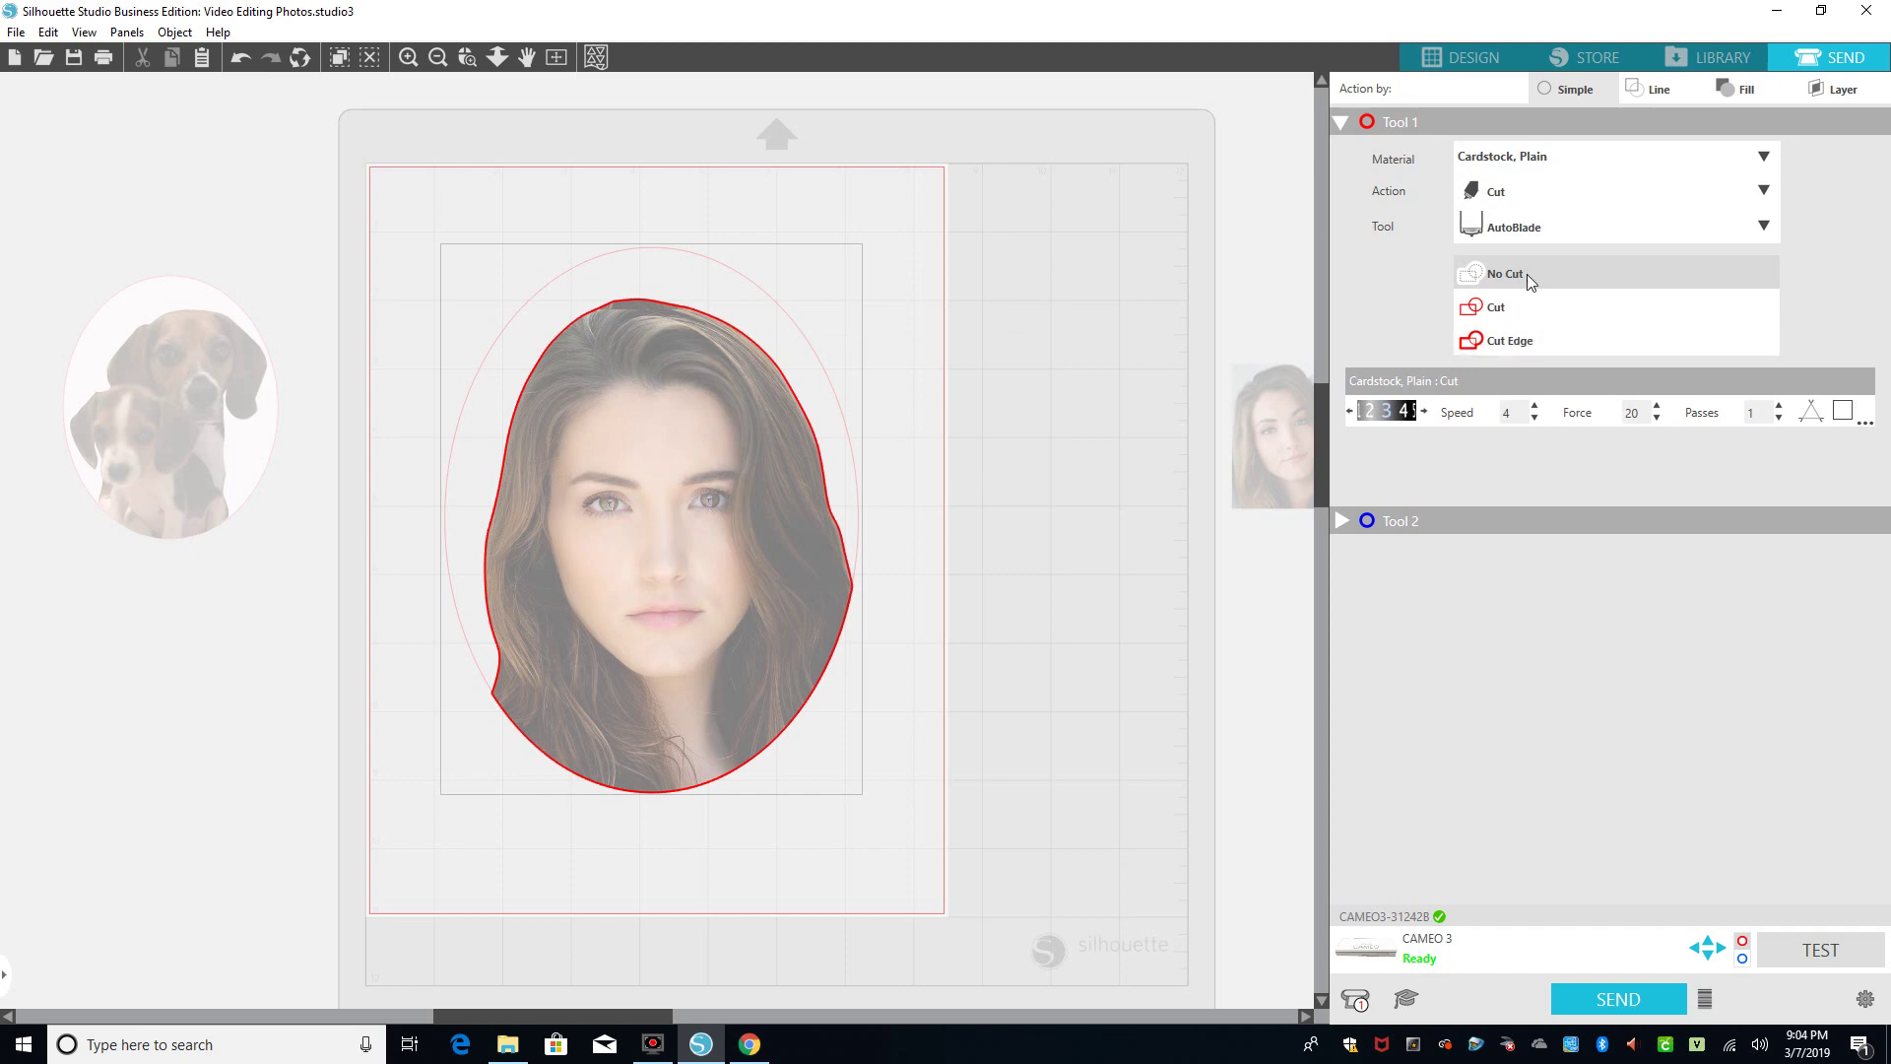
left_click(820, 482)
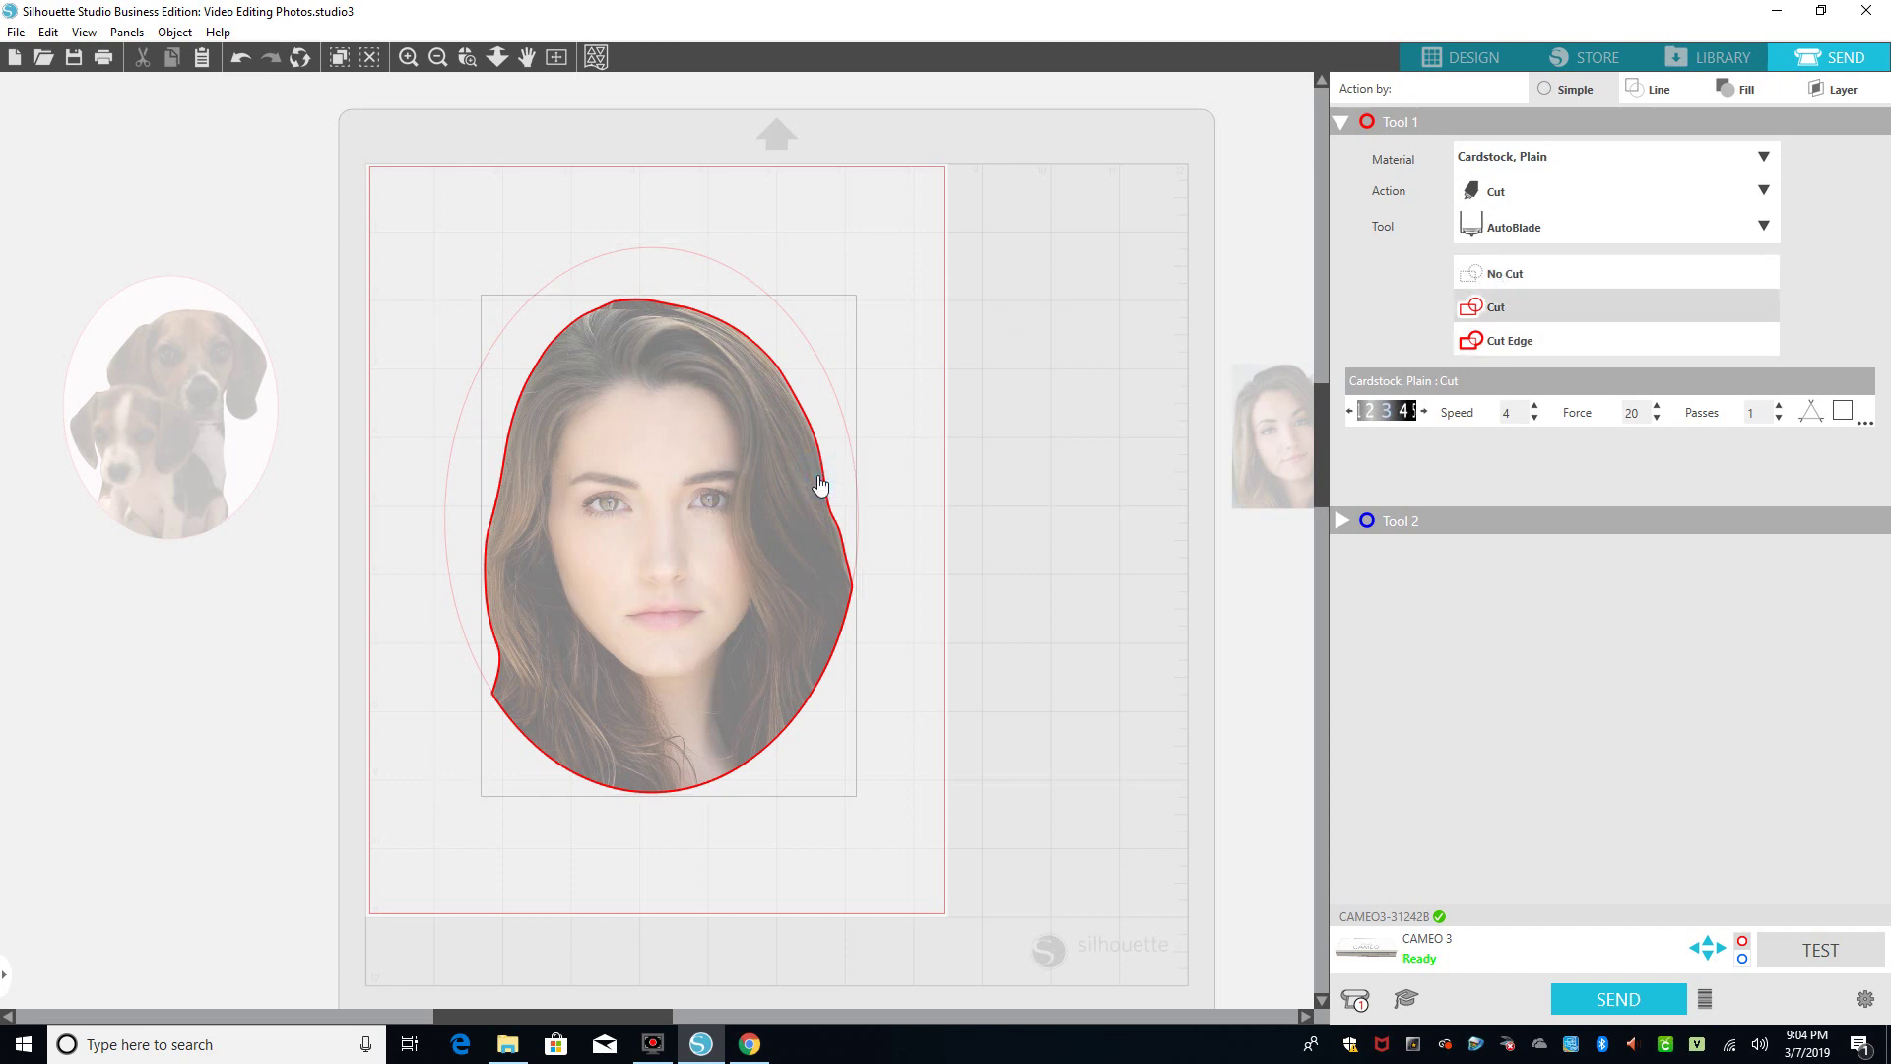
left_click(1510, 274)
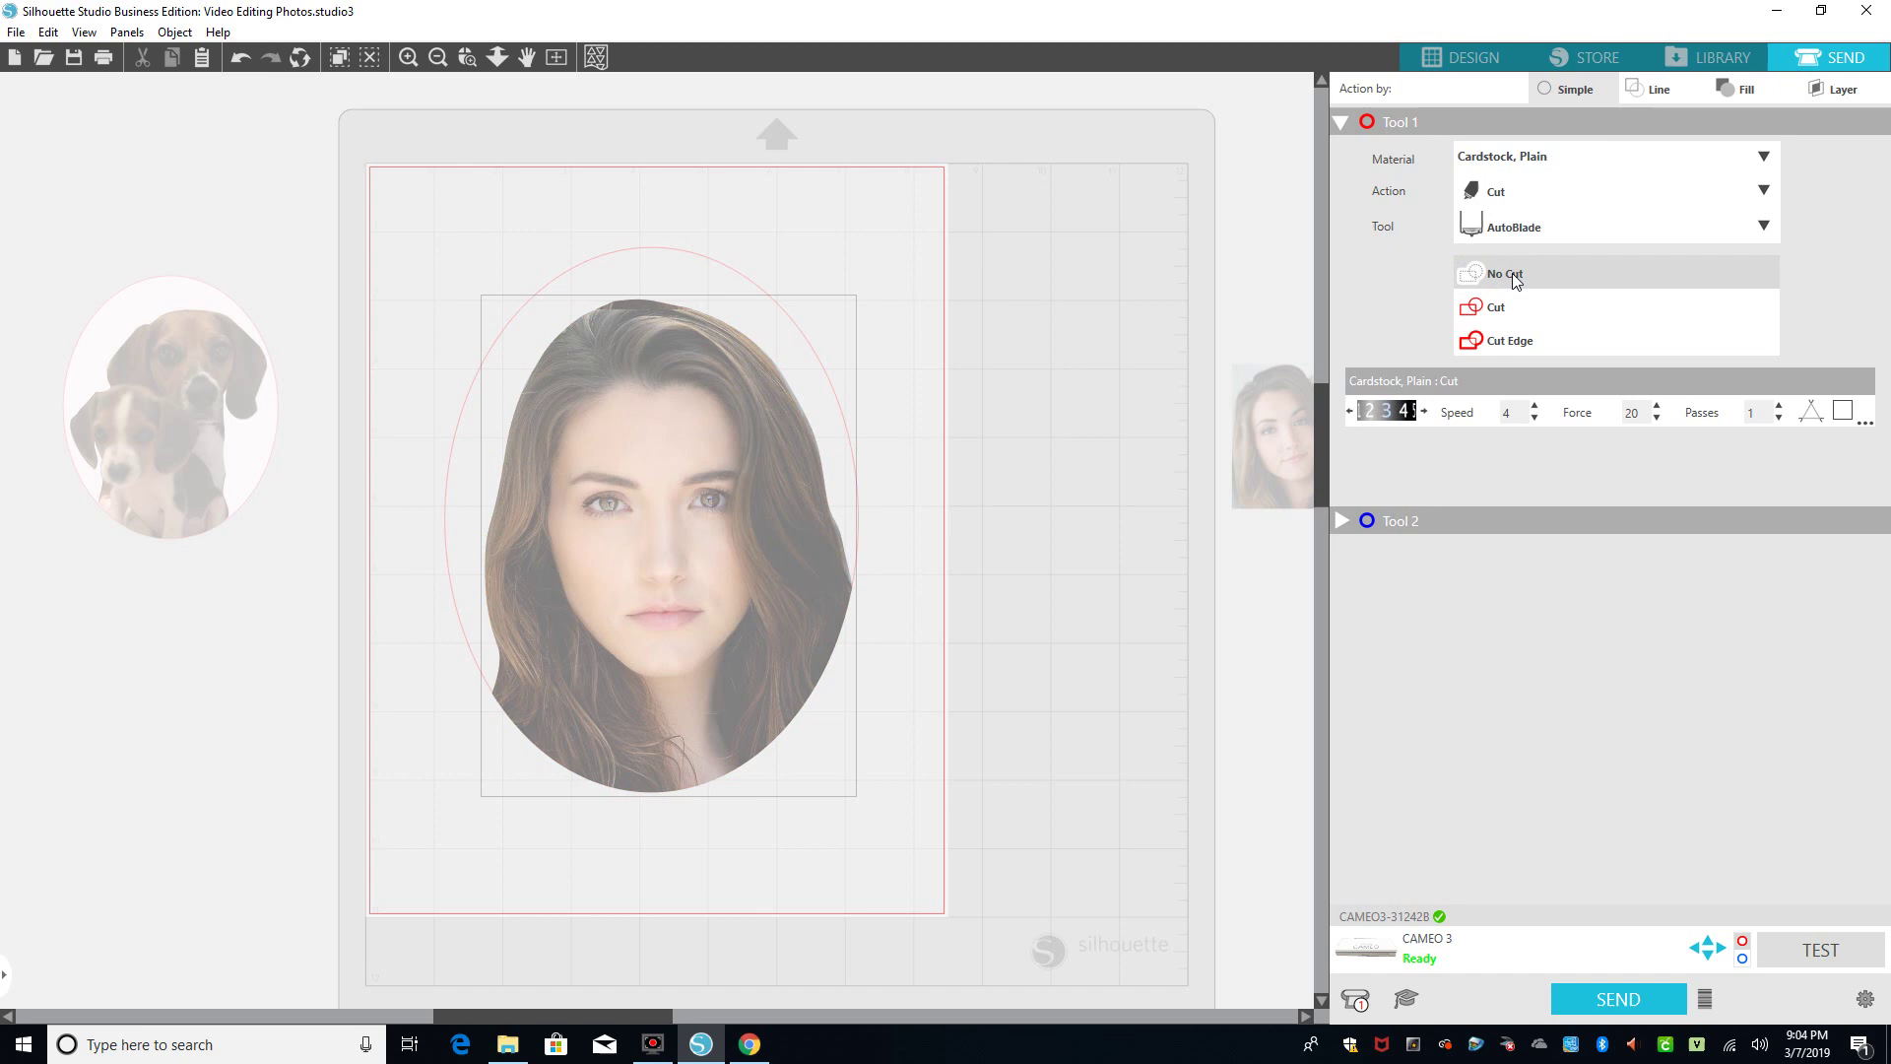
left_click(847, 441)
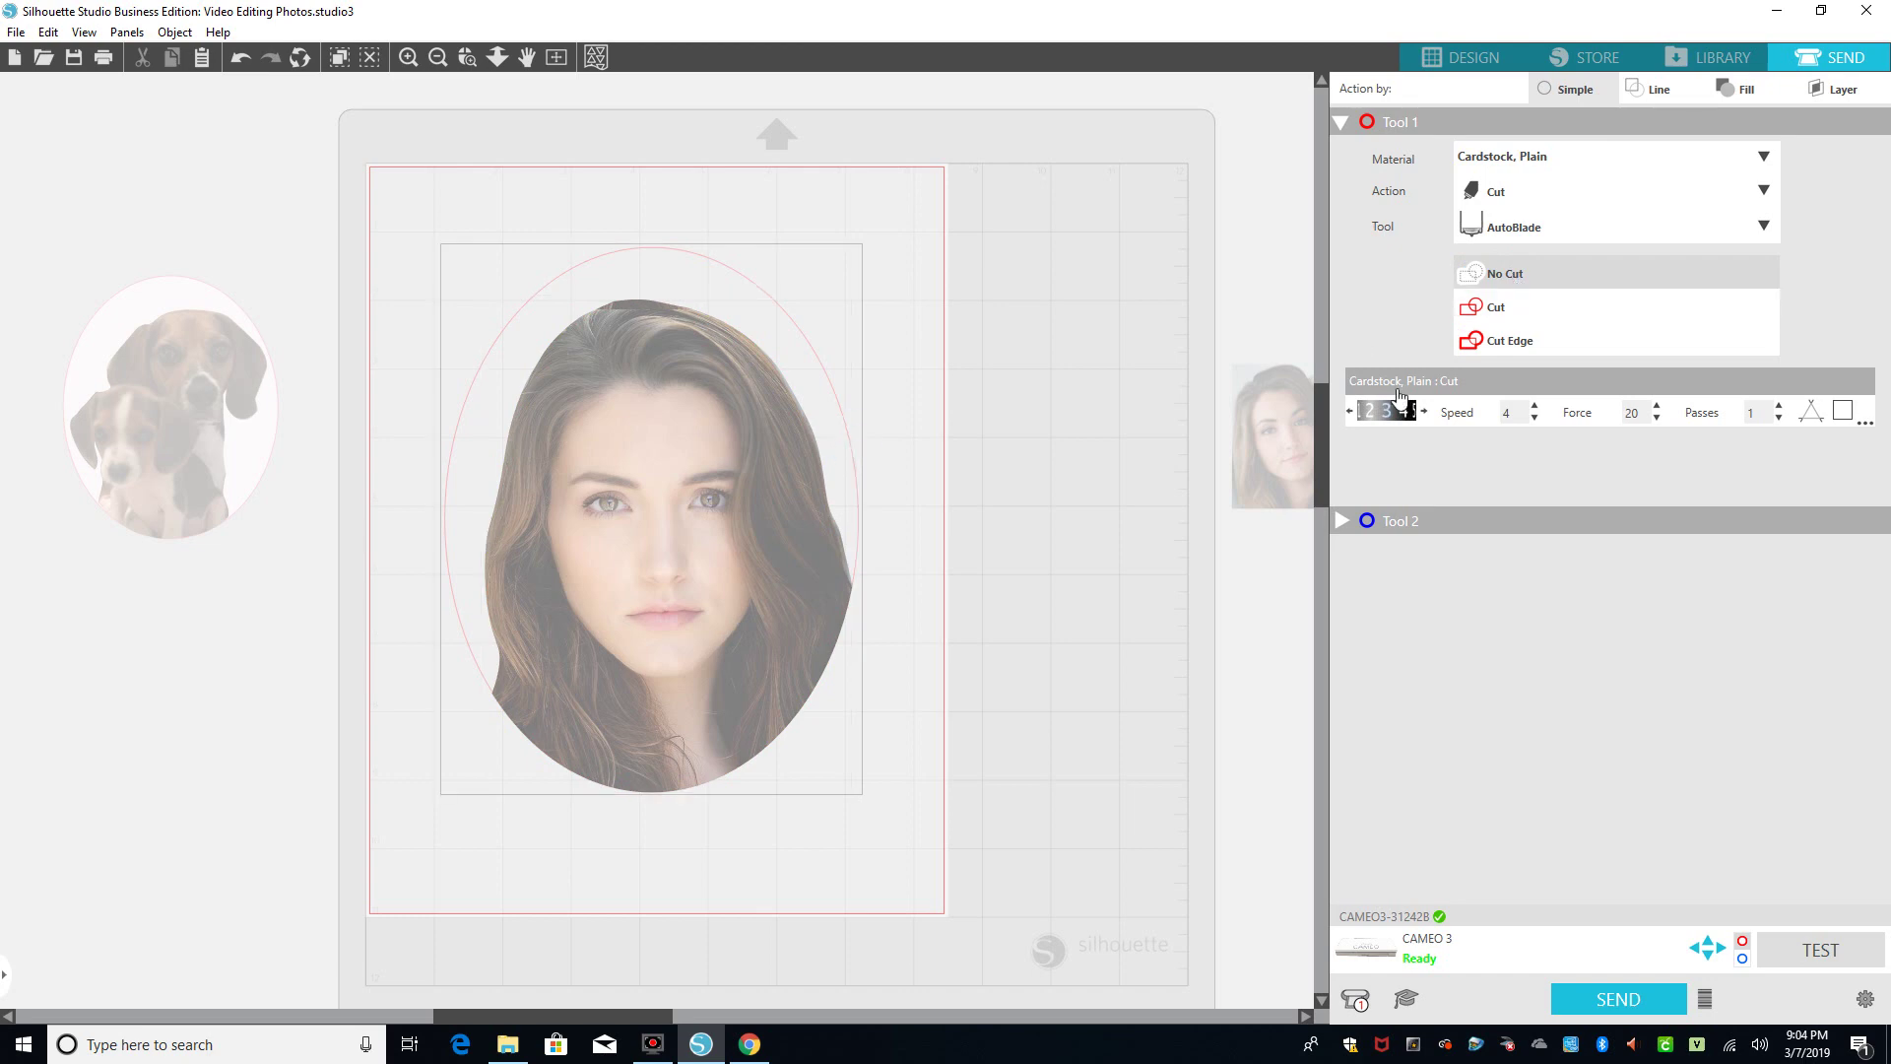
left_click(1503, 308)
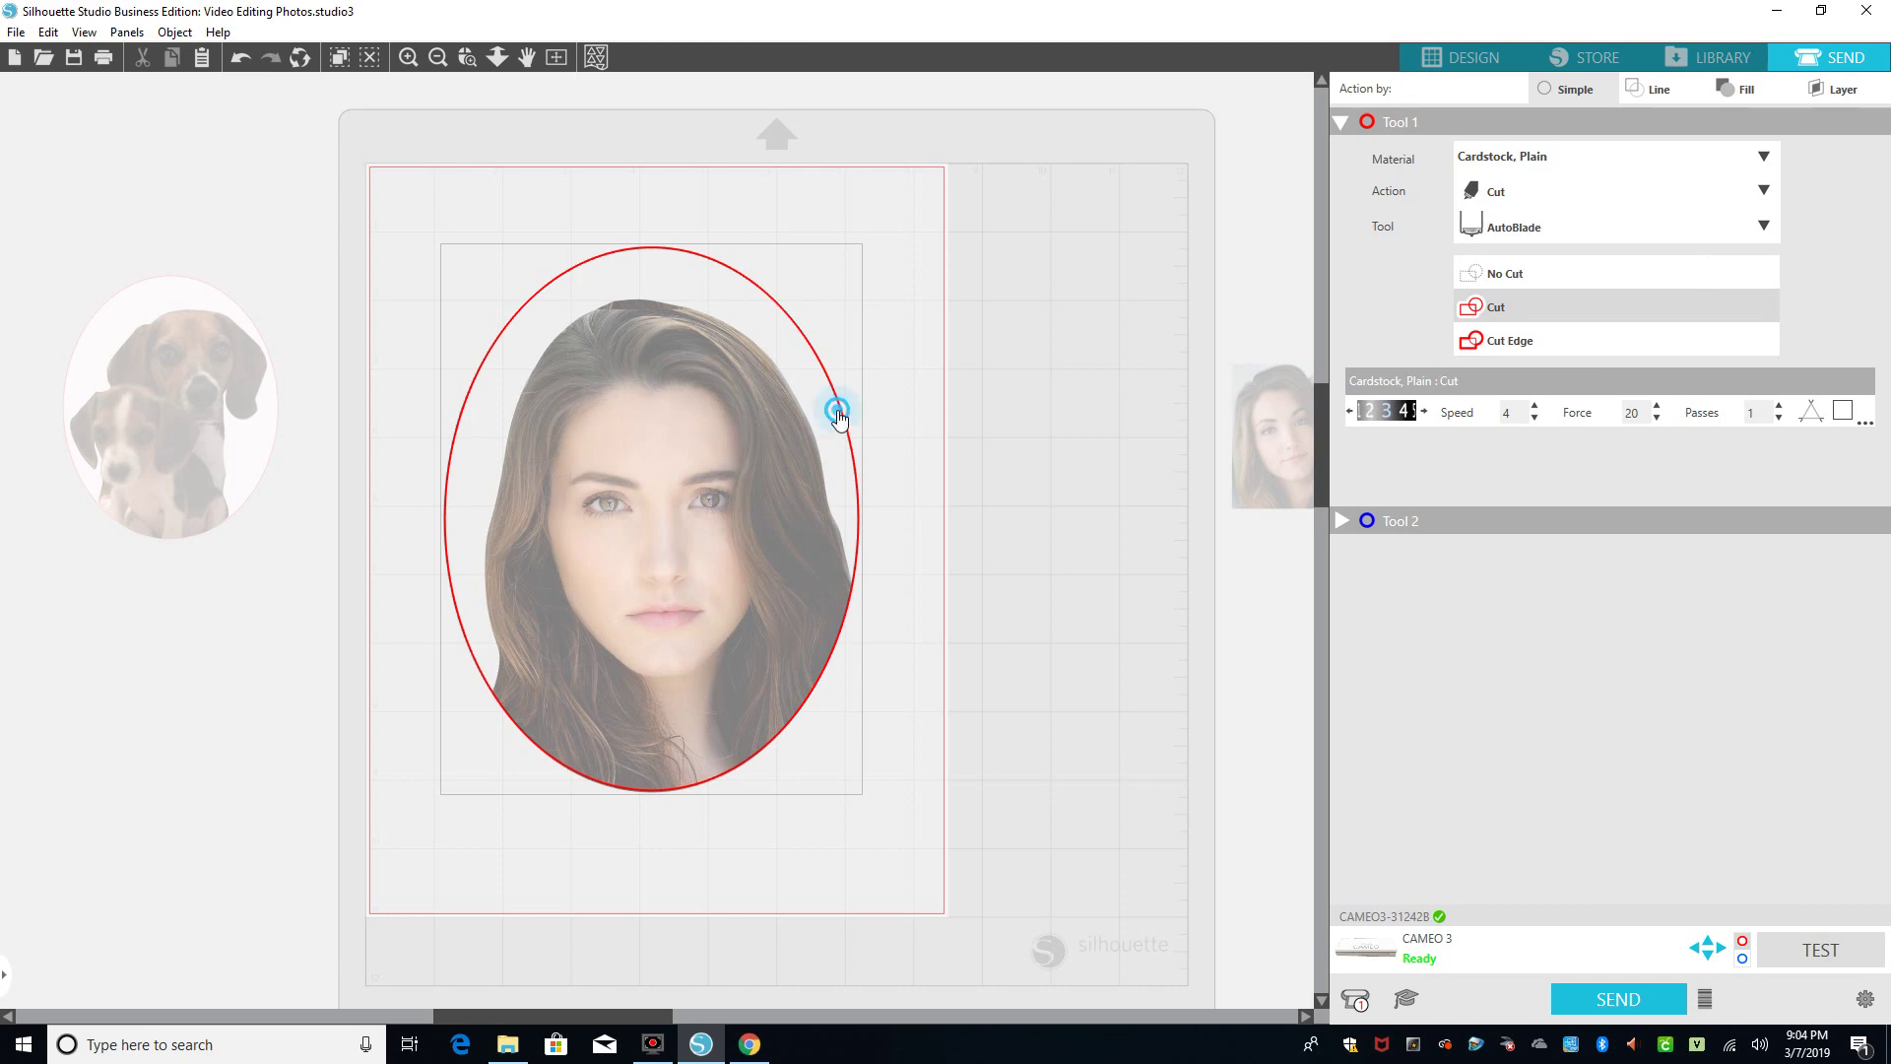
left_click(1517, 278)
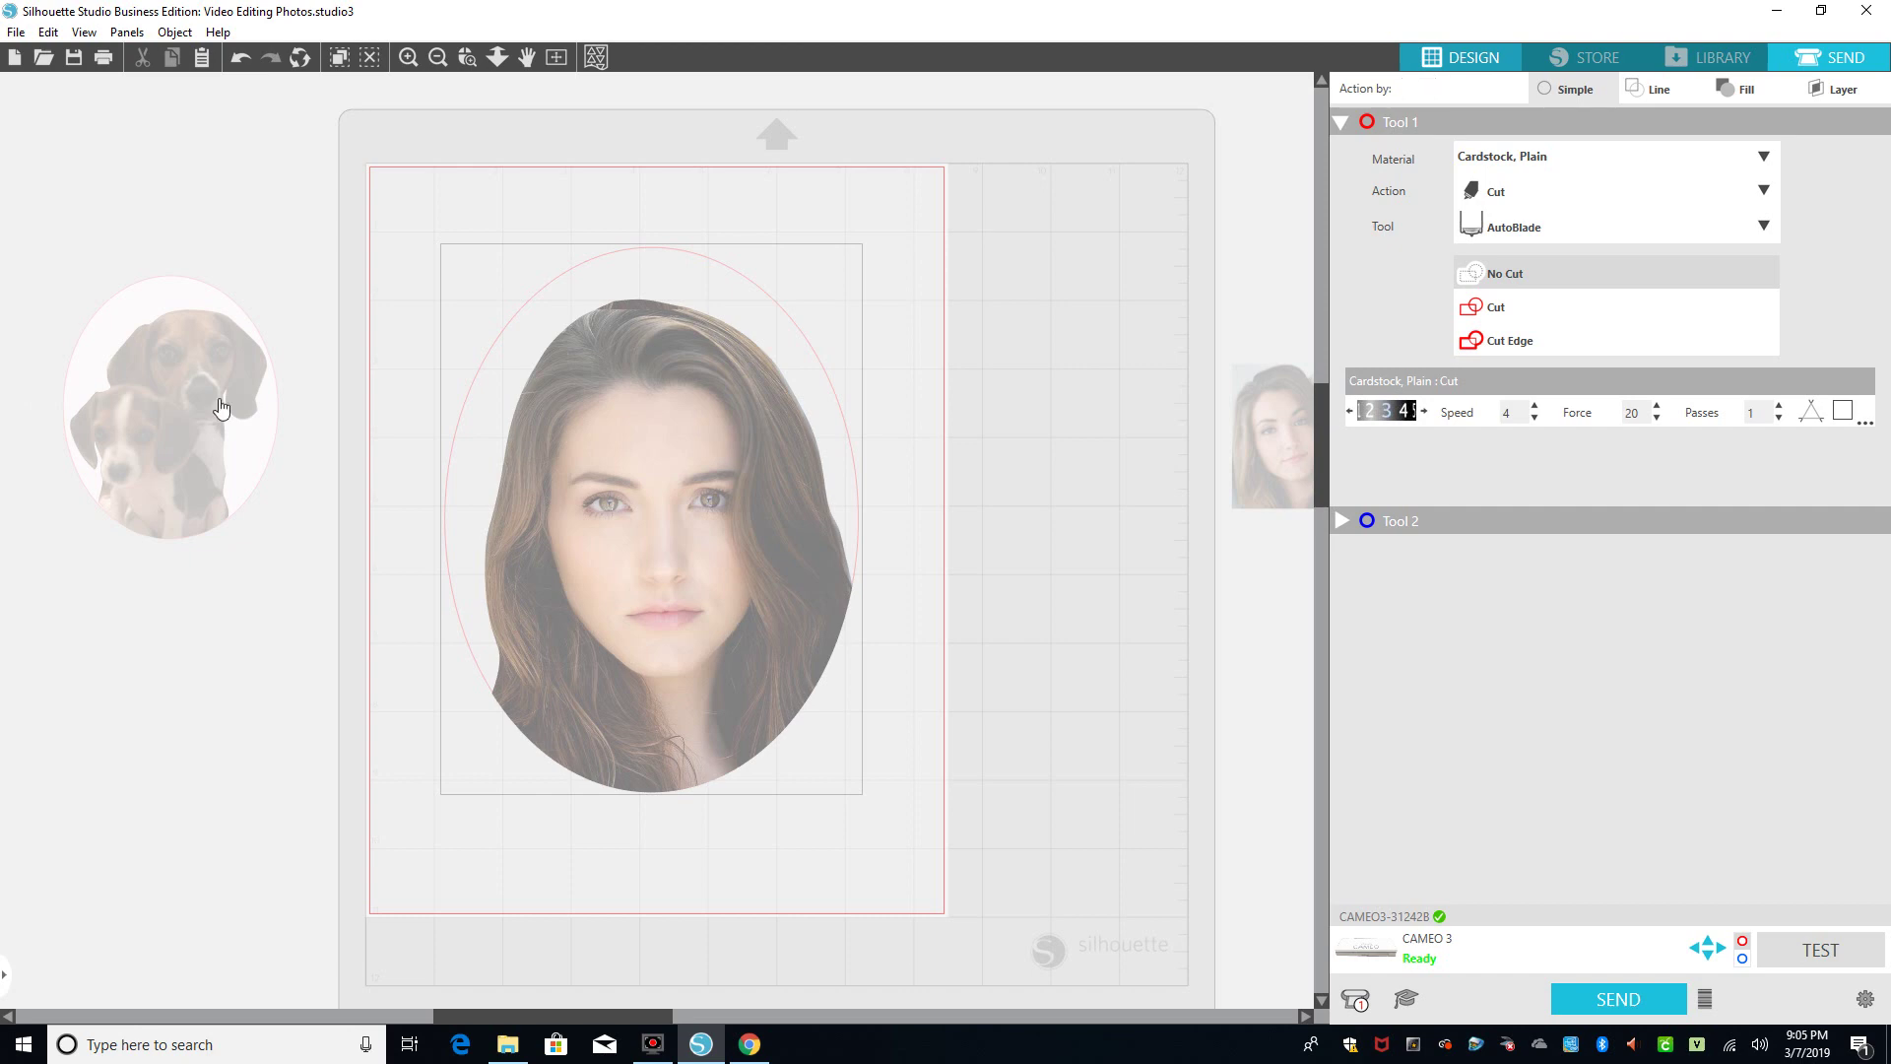
Back in Design, move the portrait off the mat and place the dogs' oval photo on it
left_click(1490, 58)
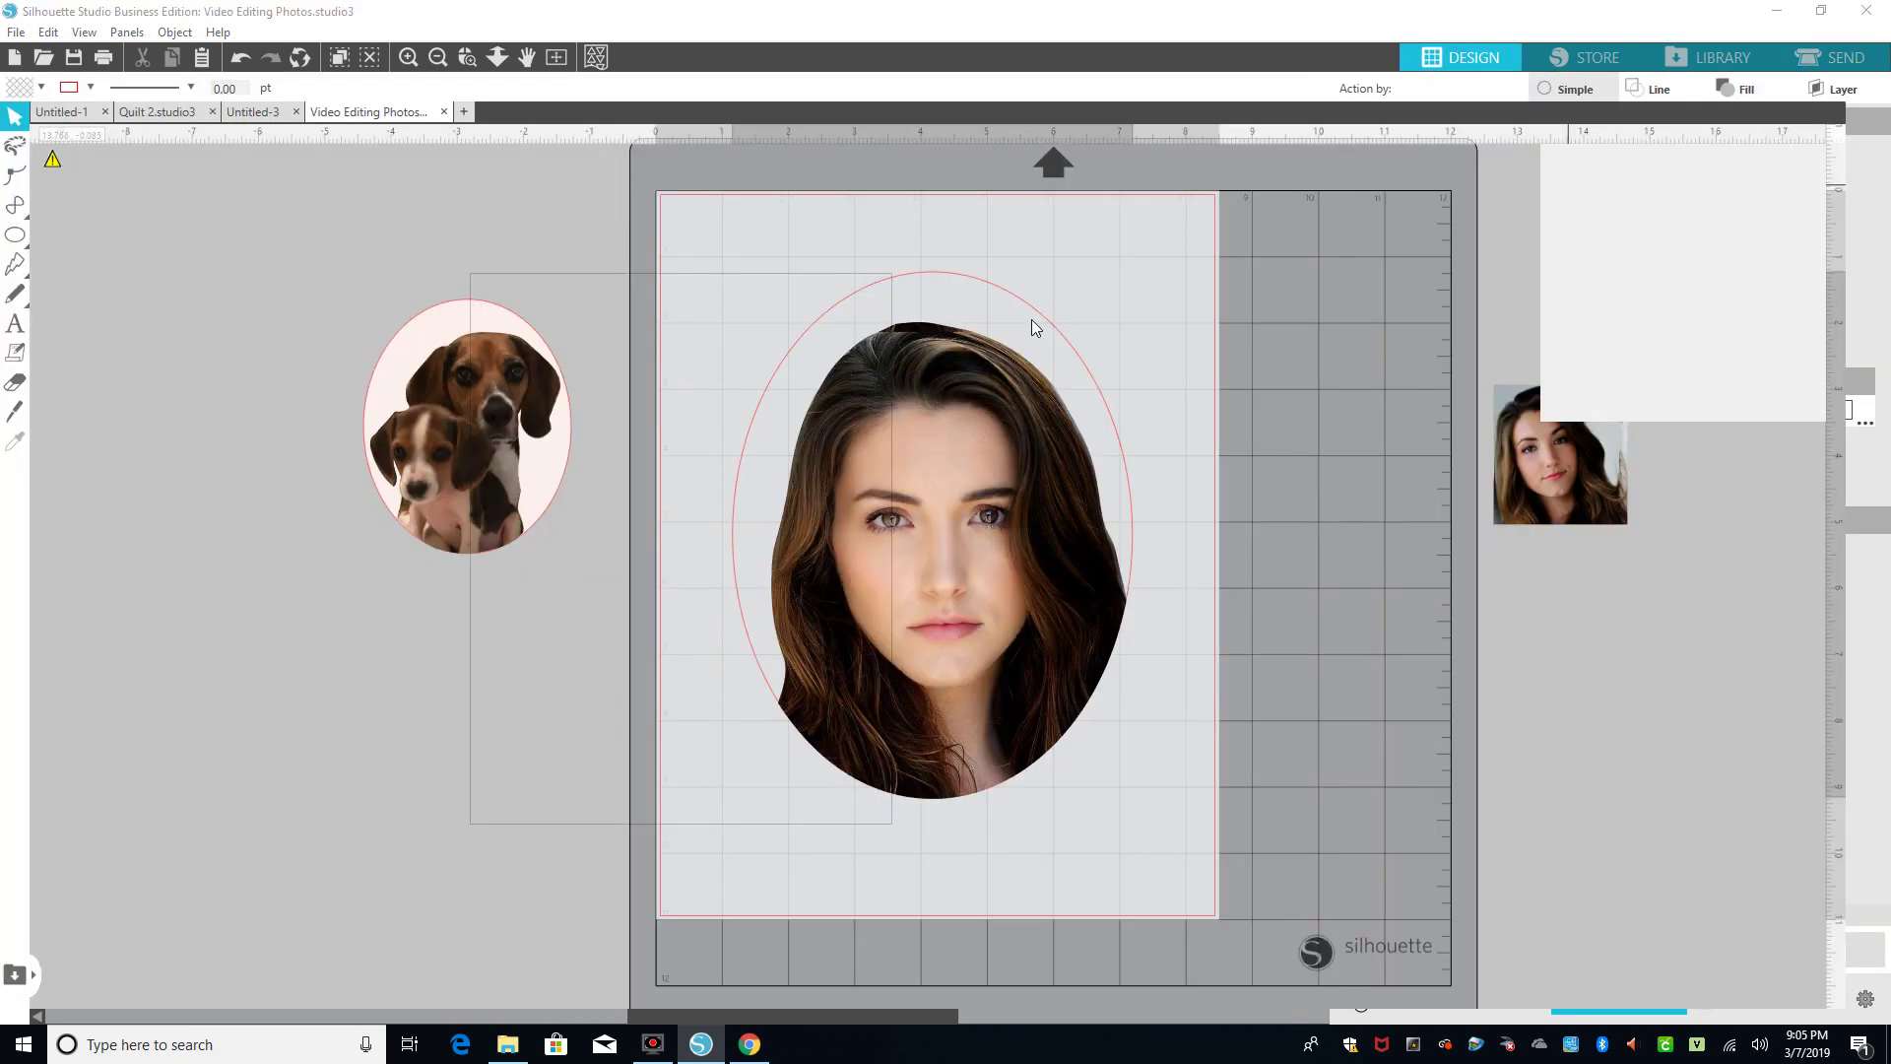
left_click(1030, 319)
left_click(727, 296)
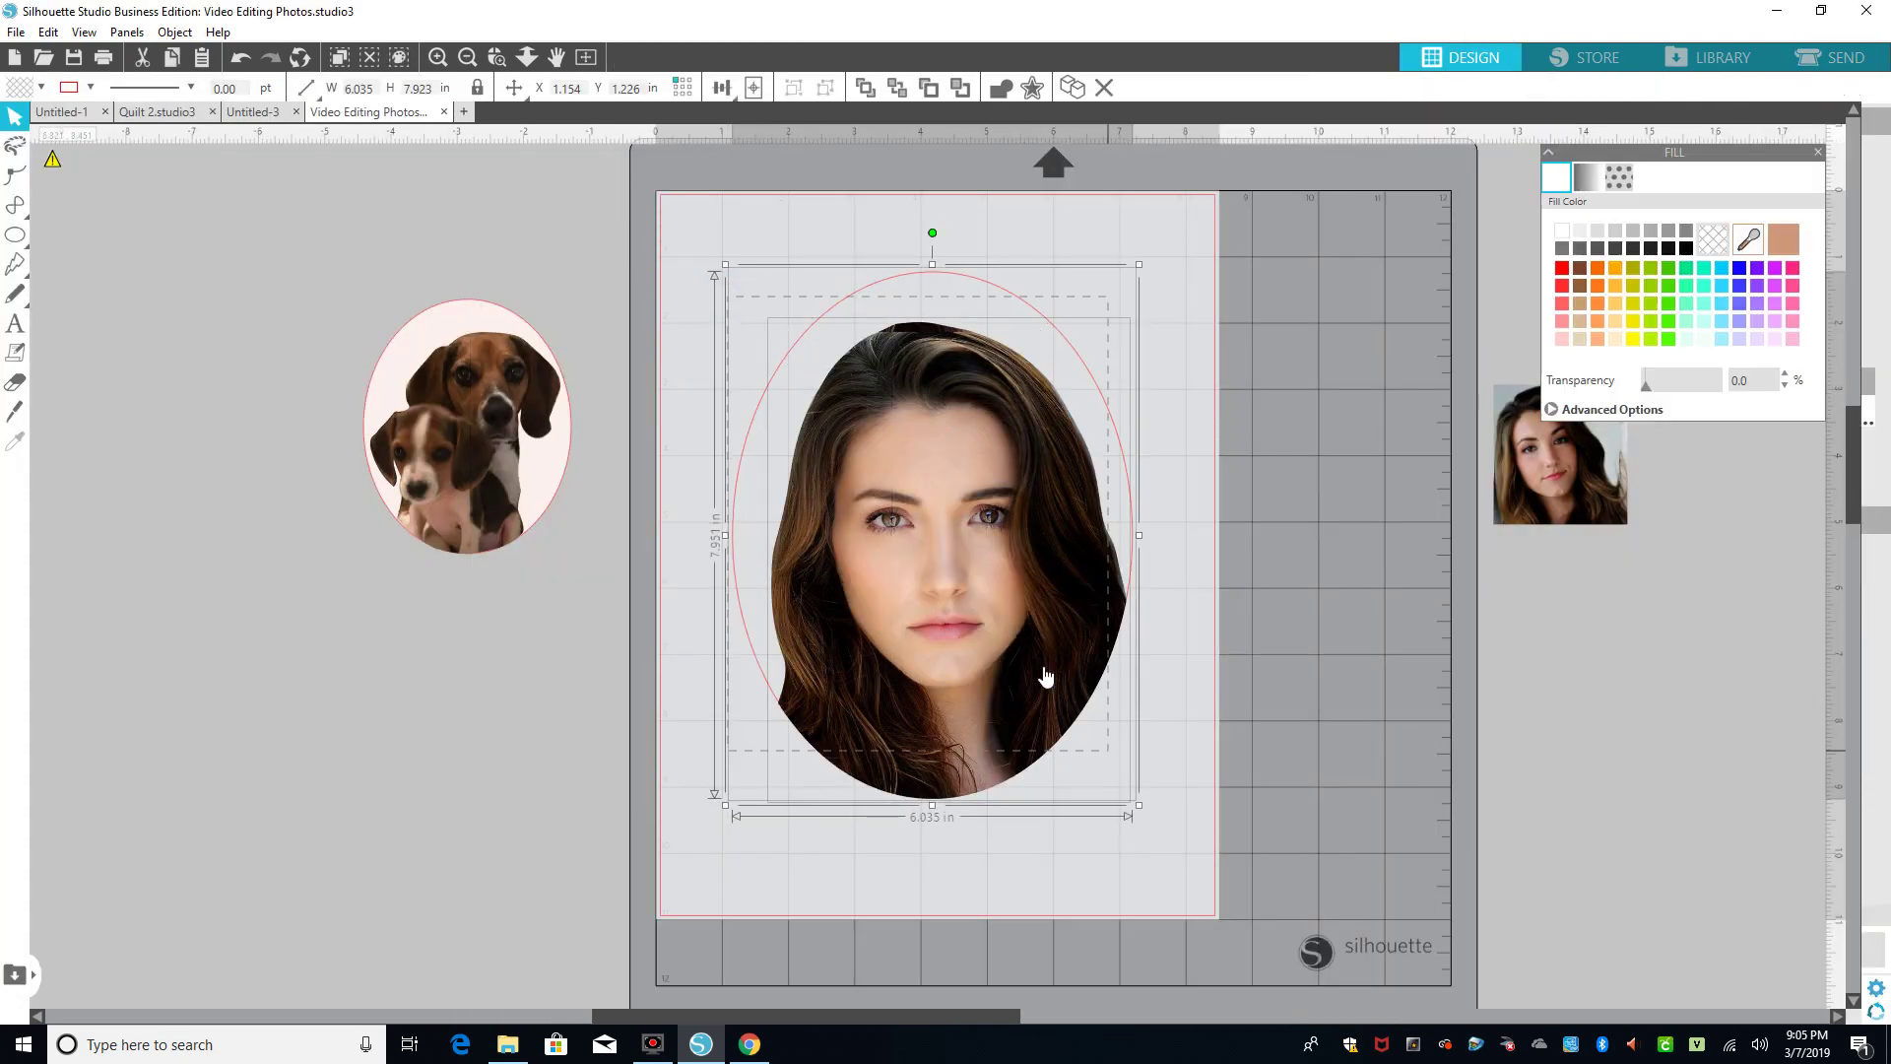
left_click_drag(954, 576, 184, 599)
left_click_drag(434, 312, 795, 317)
key("\\")
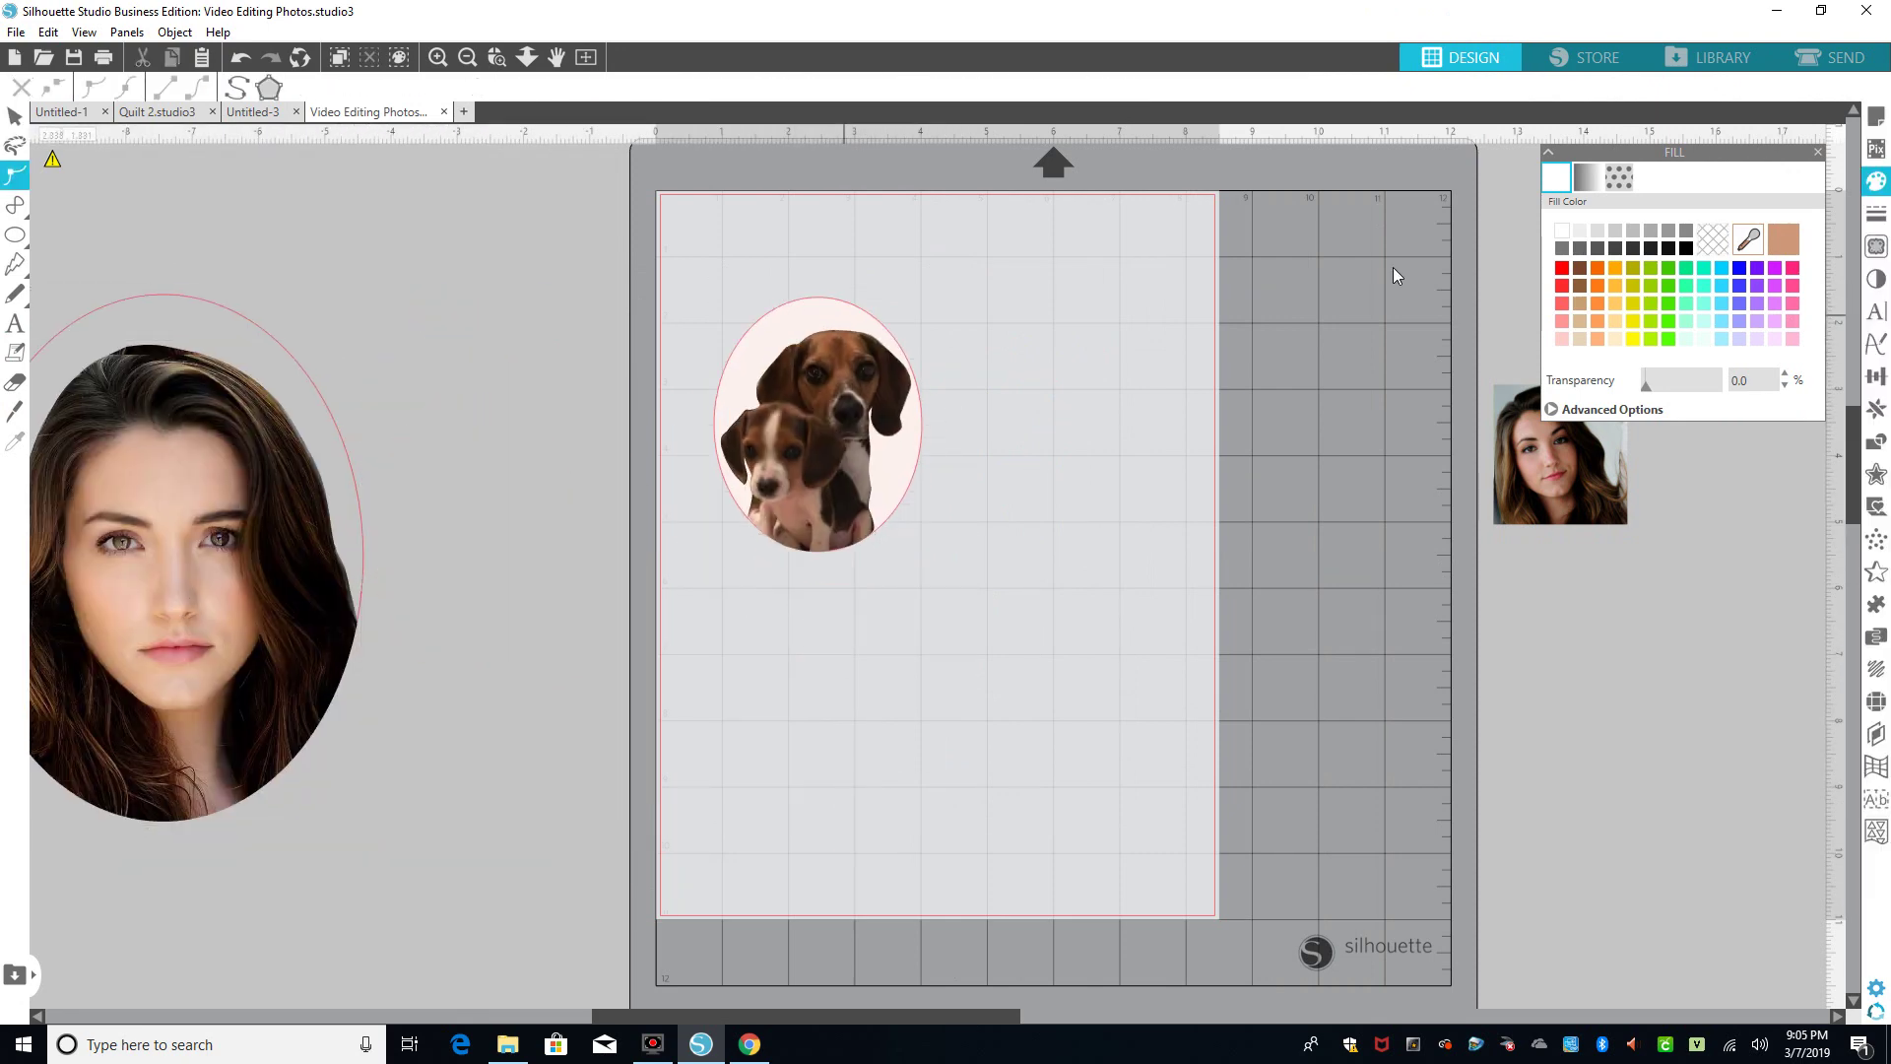
In Send, ungroup the dogs' photo from its oval and set the photo to No Cut
left_click(1830, 57)
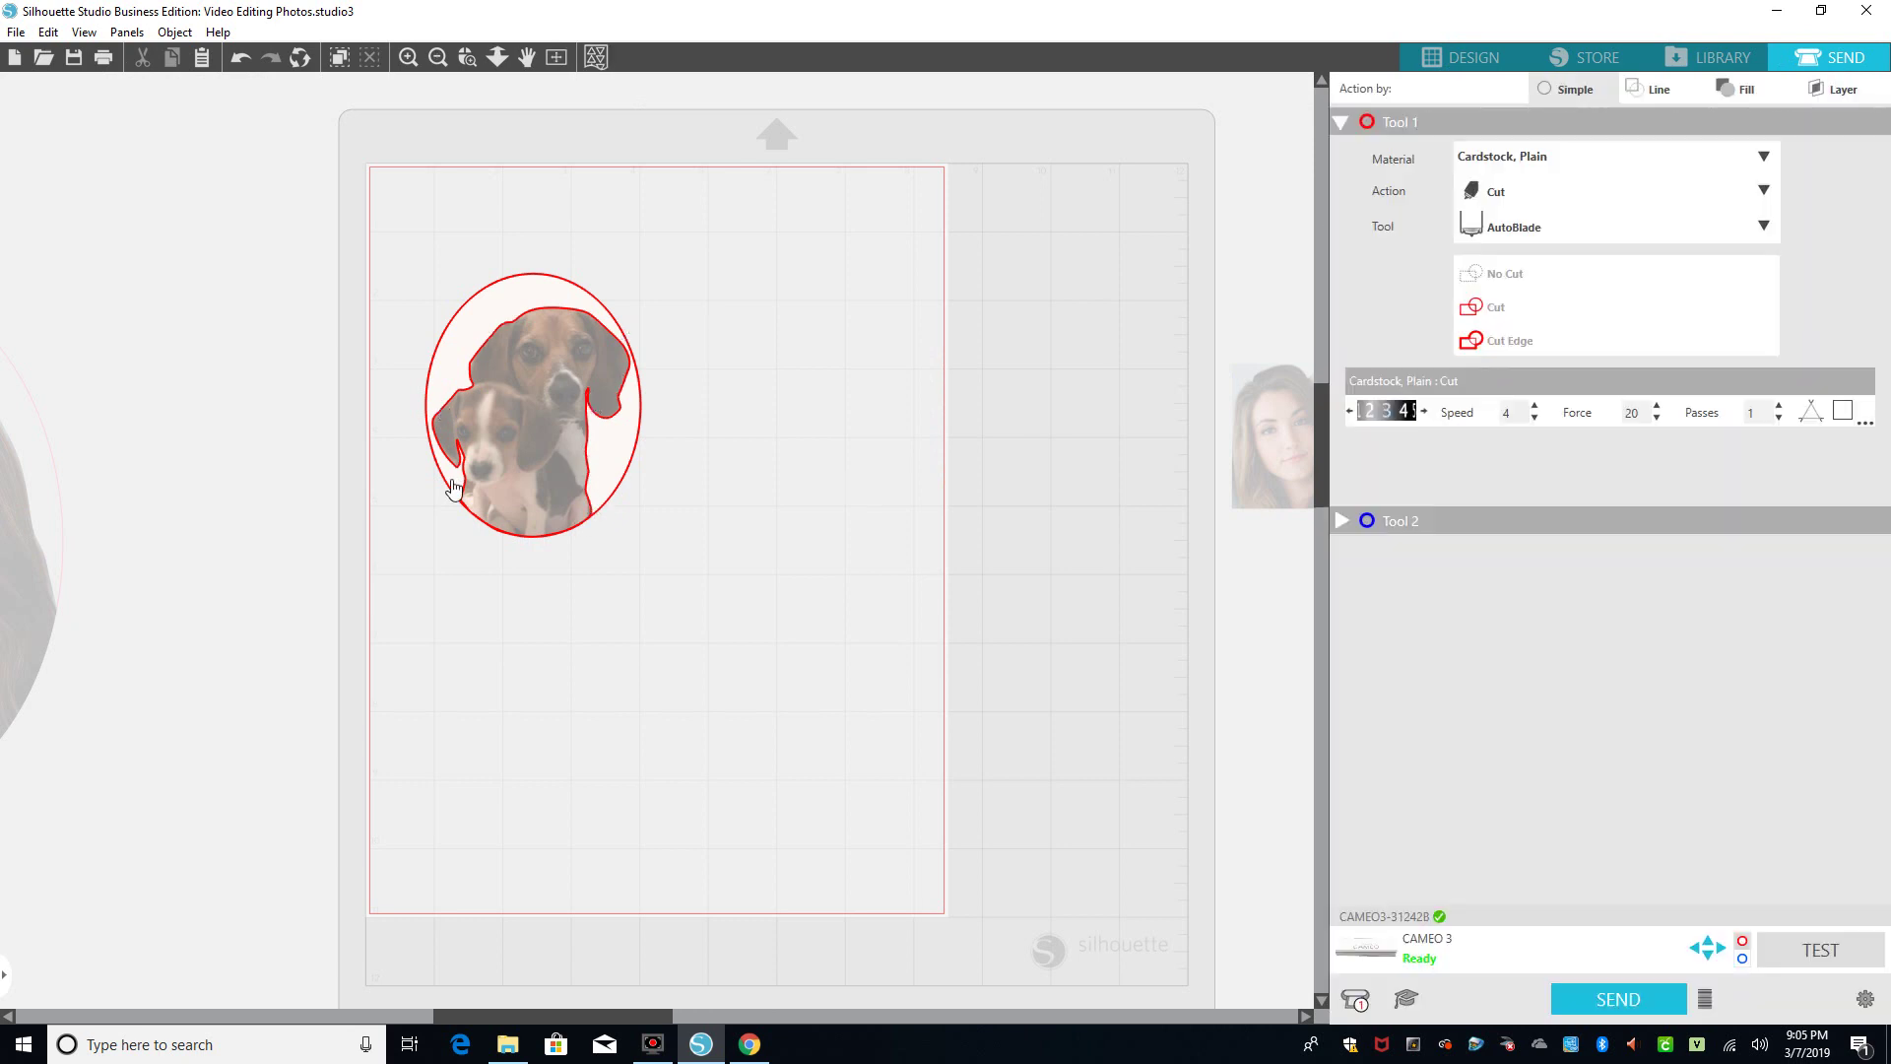
left_click(546, 360)
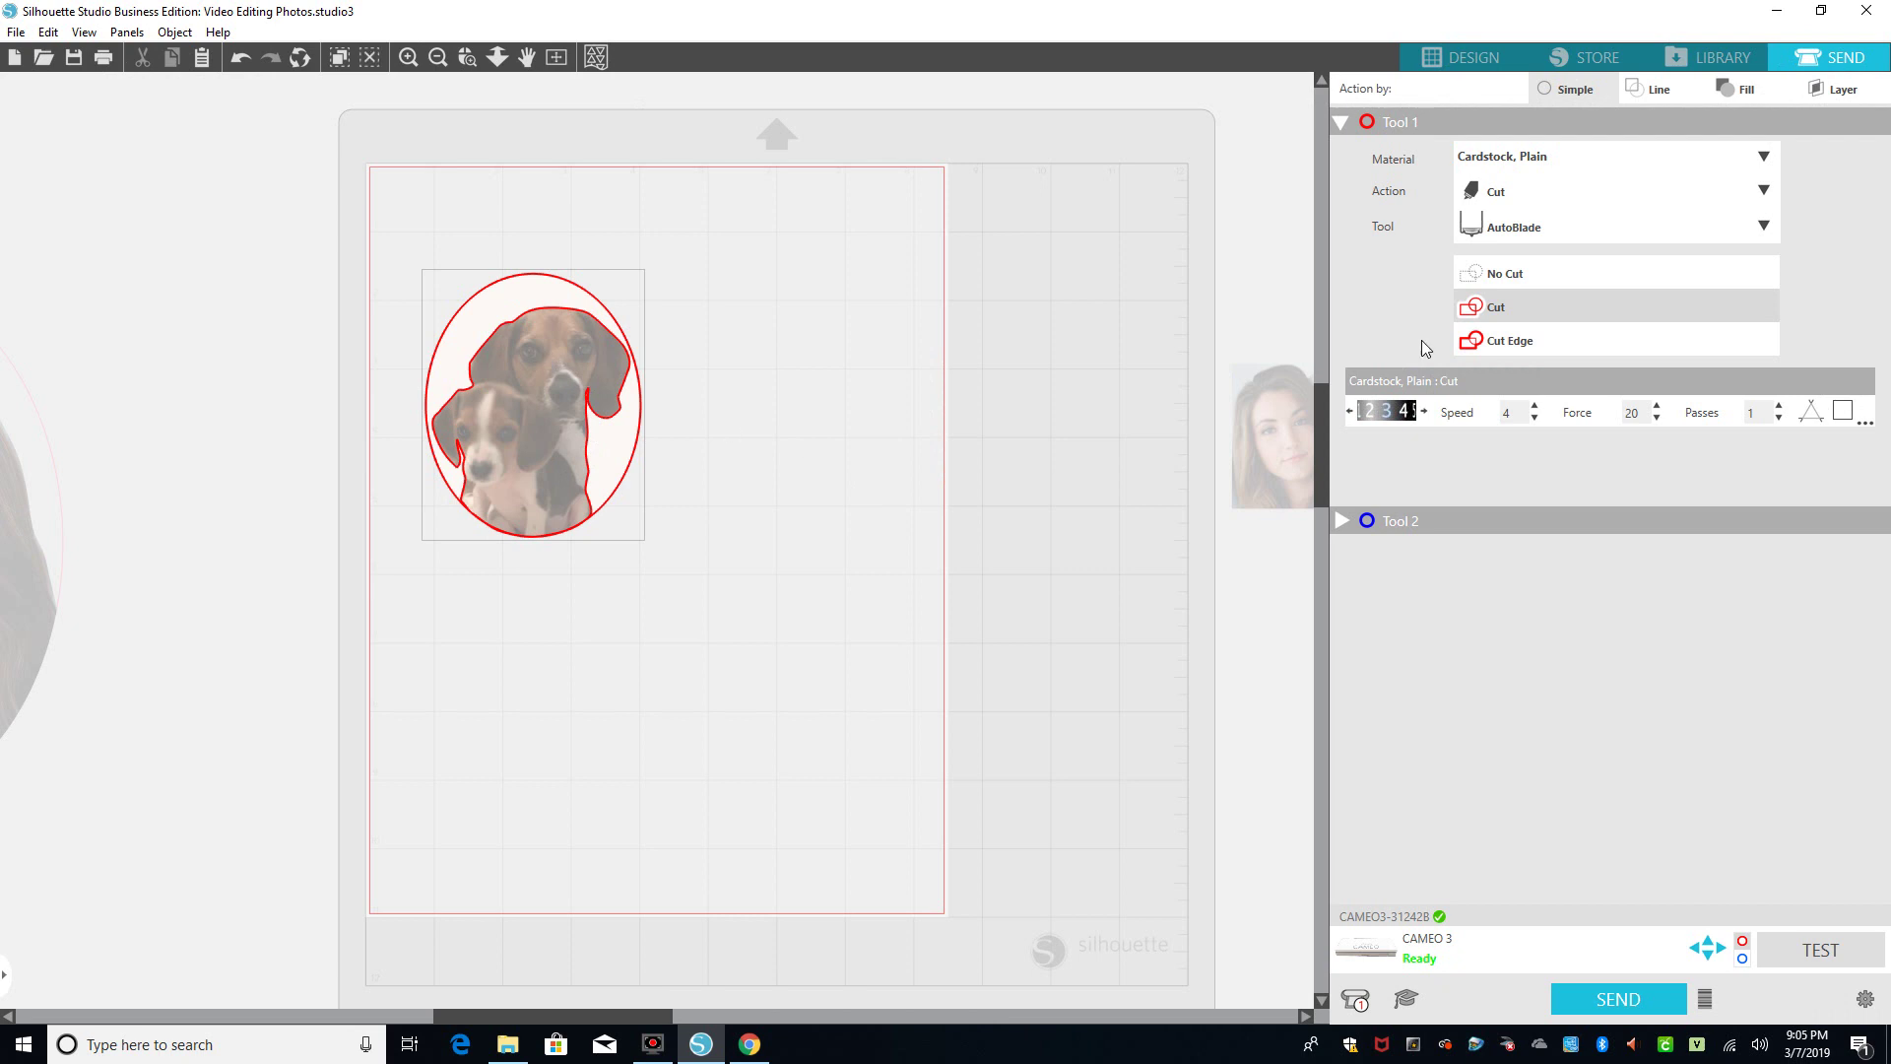
left_click(1517, 276)
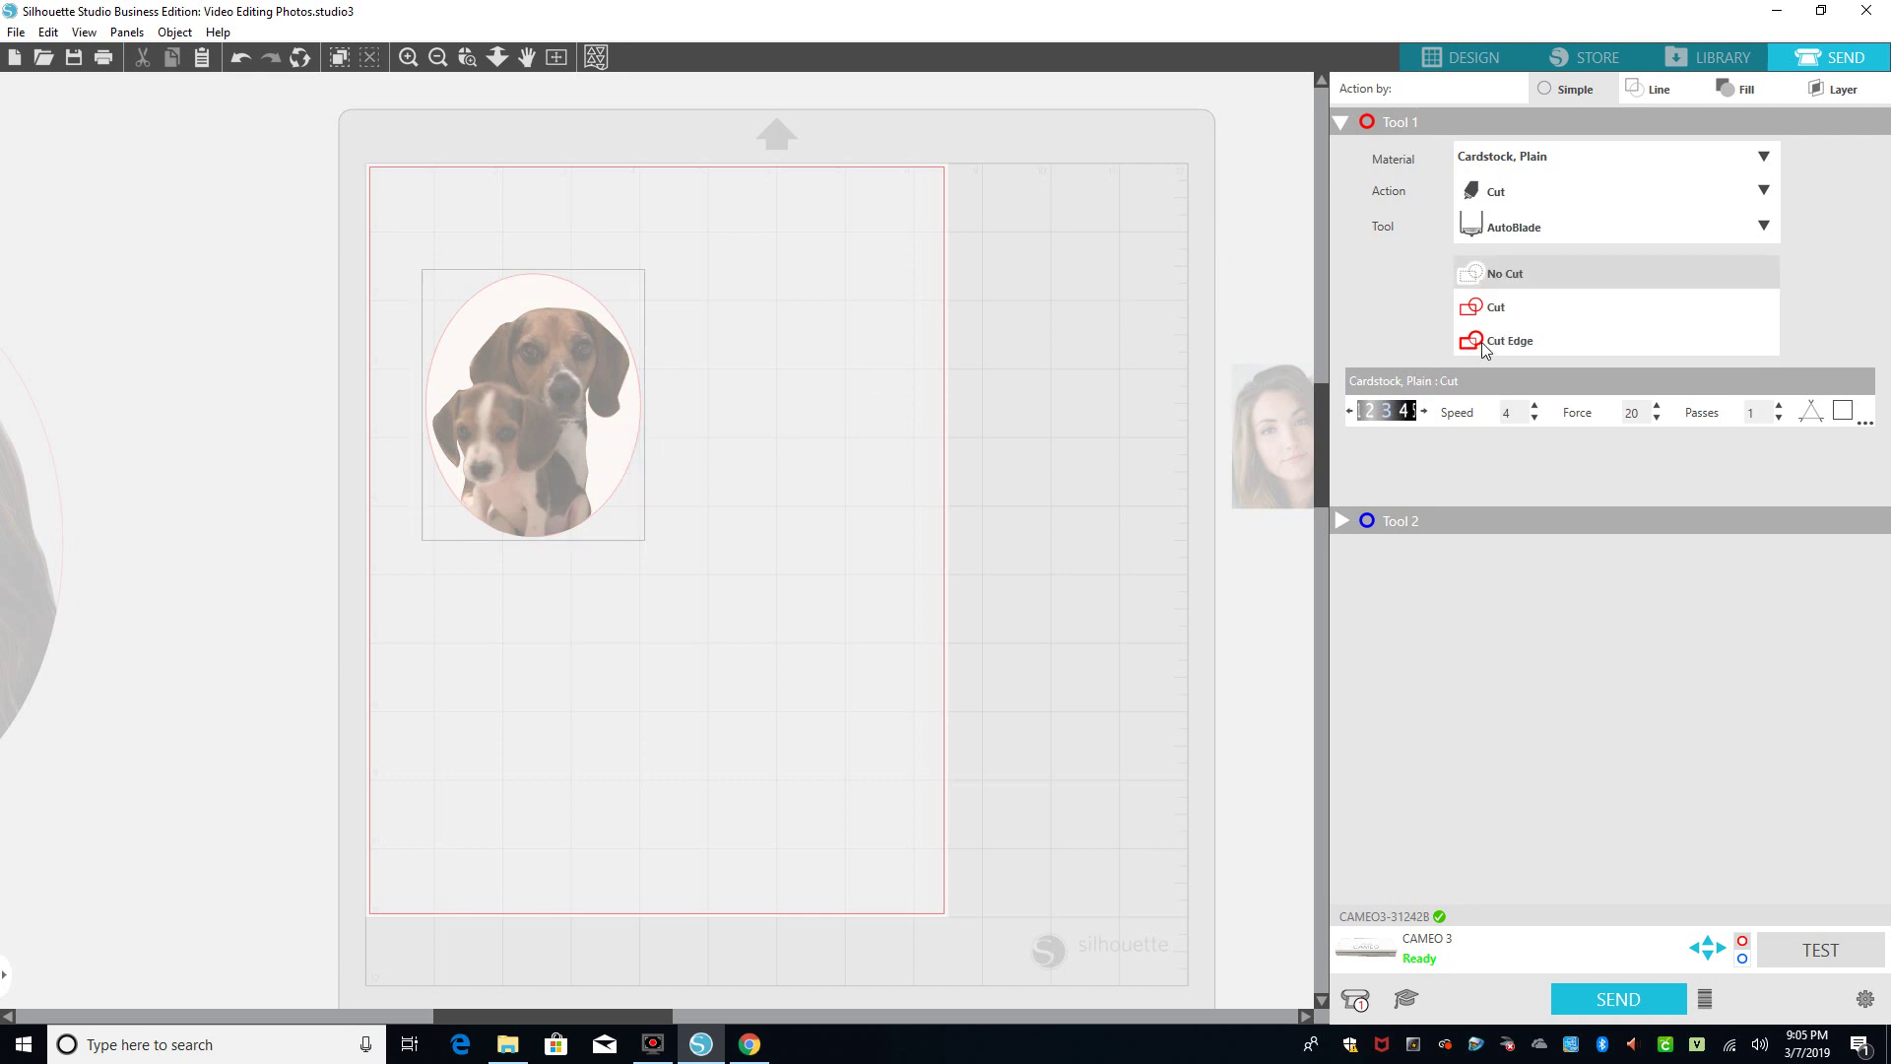
left_click(1493, 309)
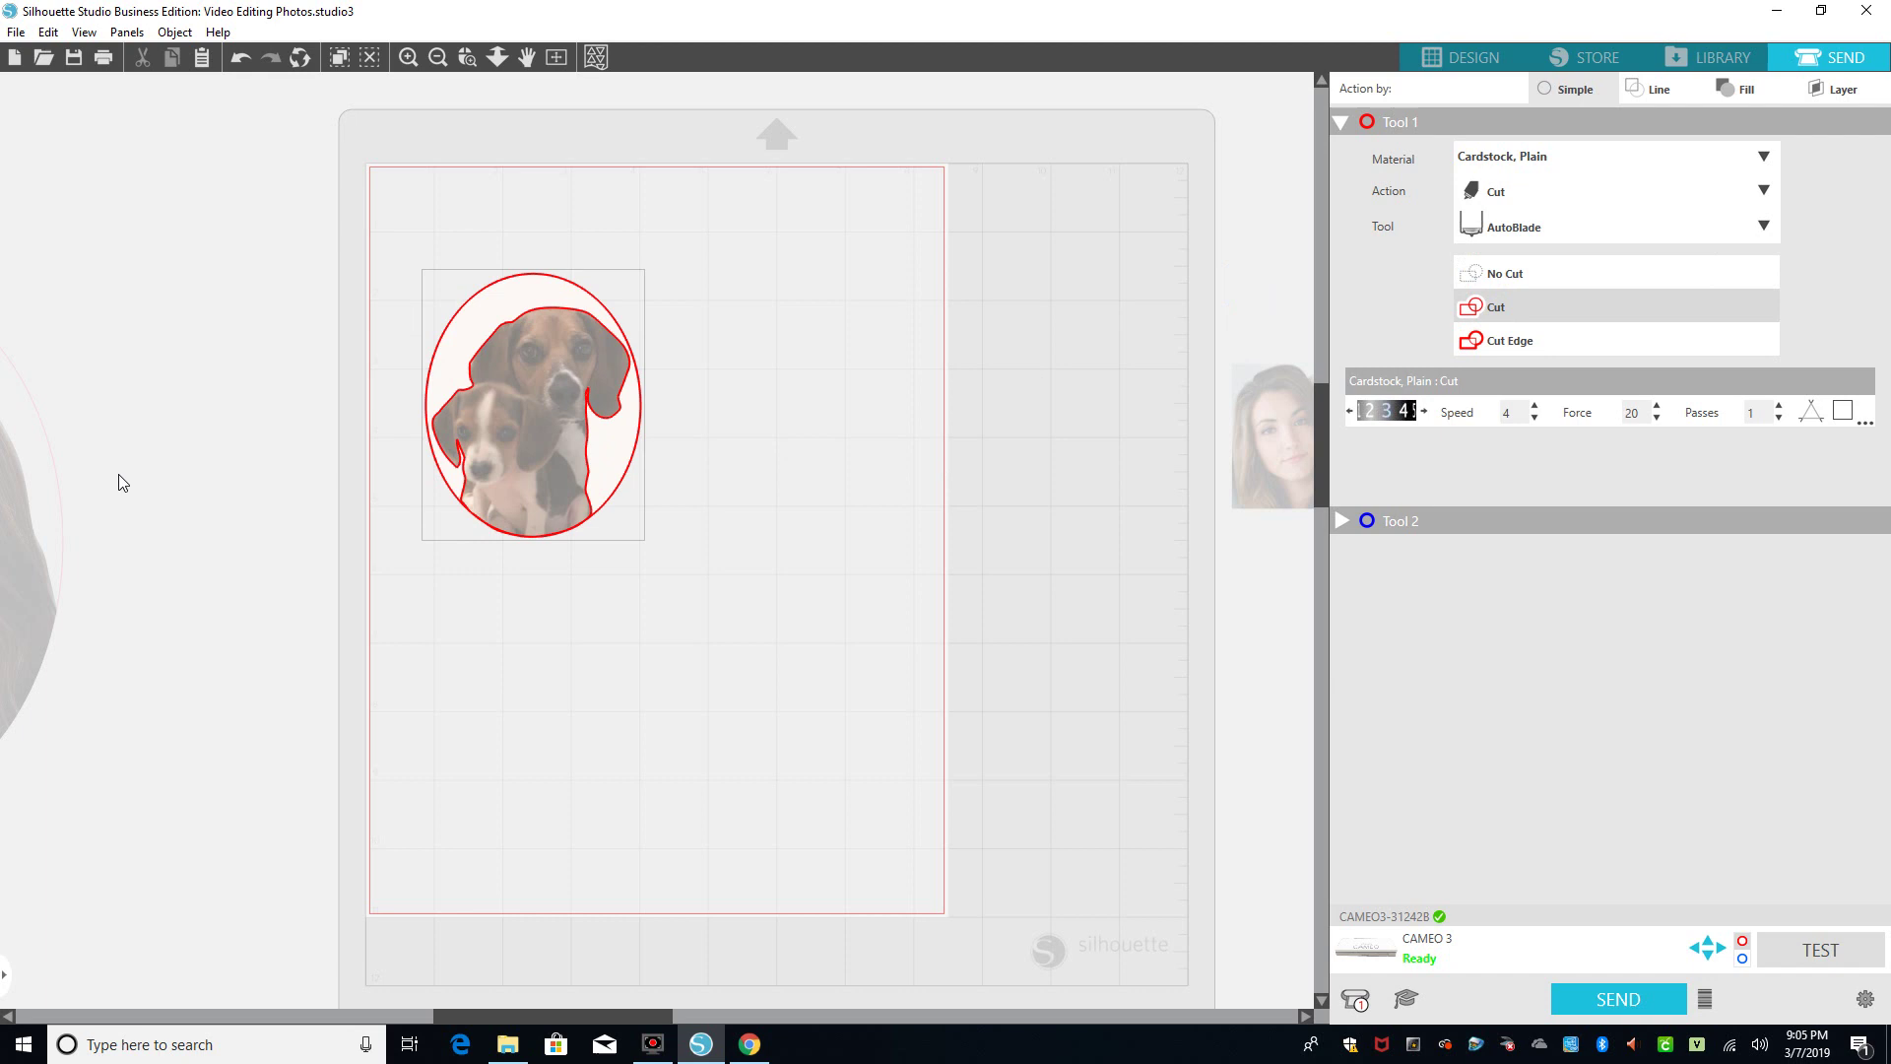
right_click(530, 443)
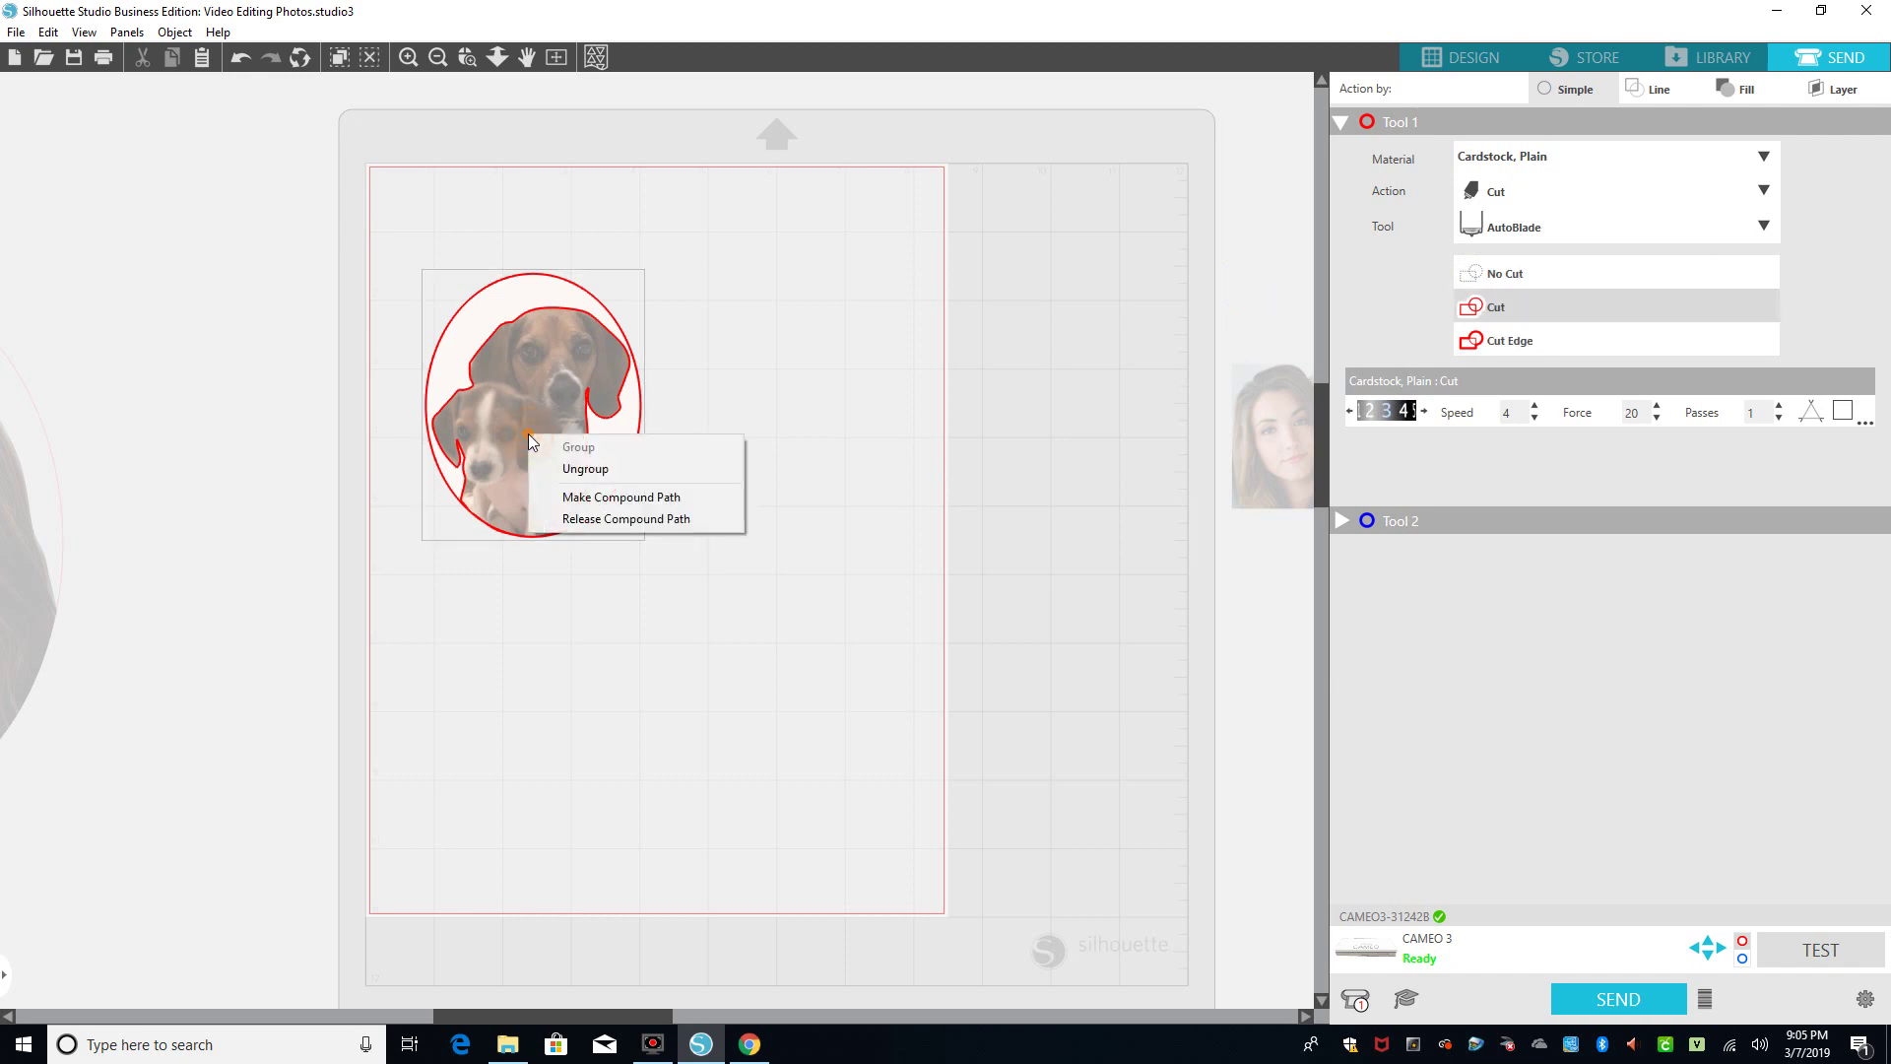
left_click(589, 469)
left_click(254, 475)
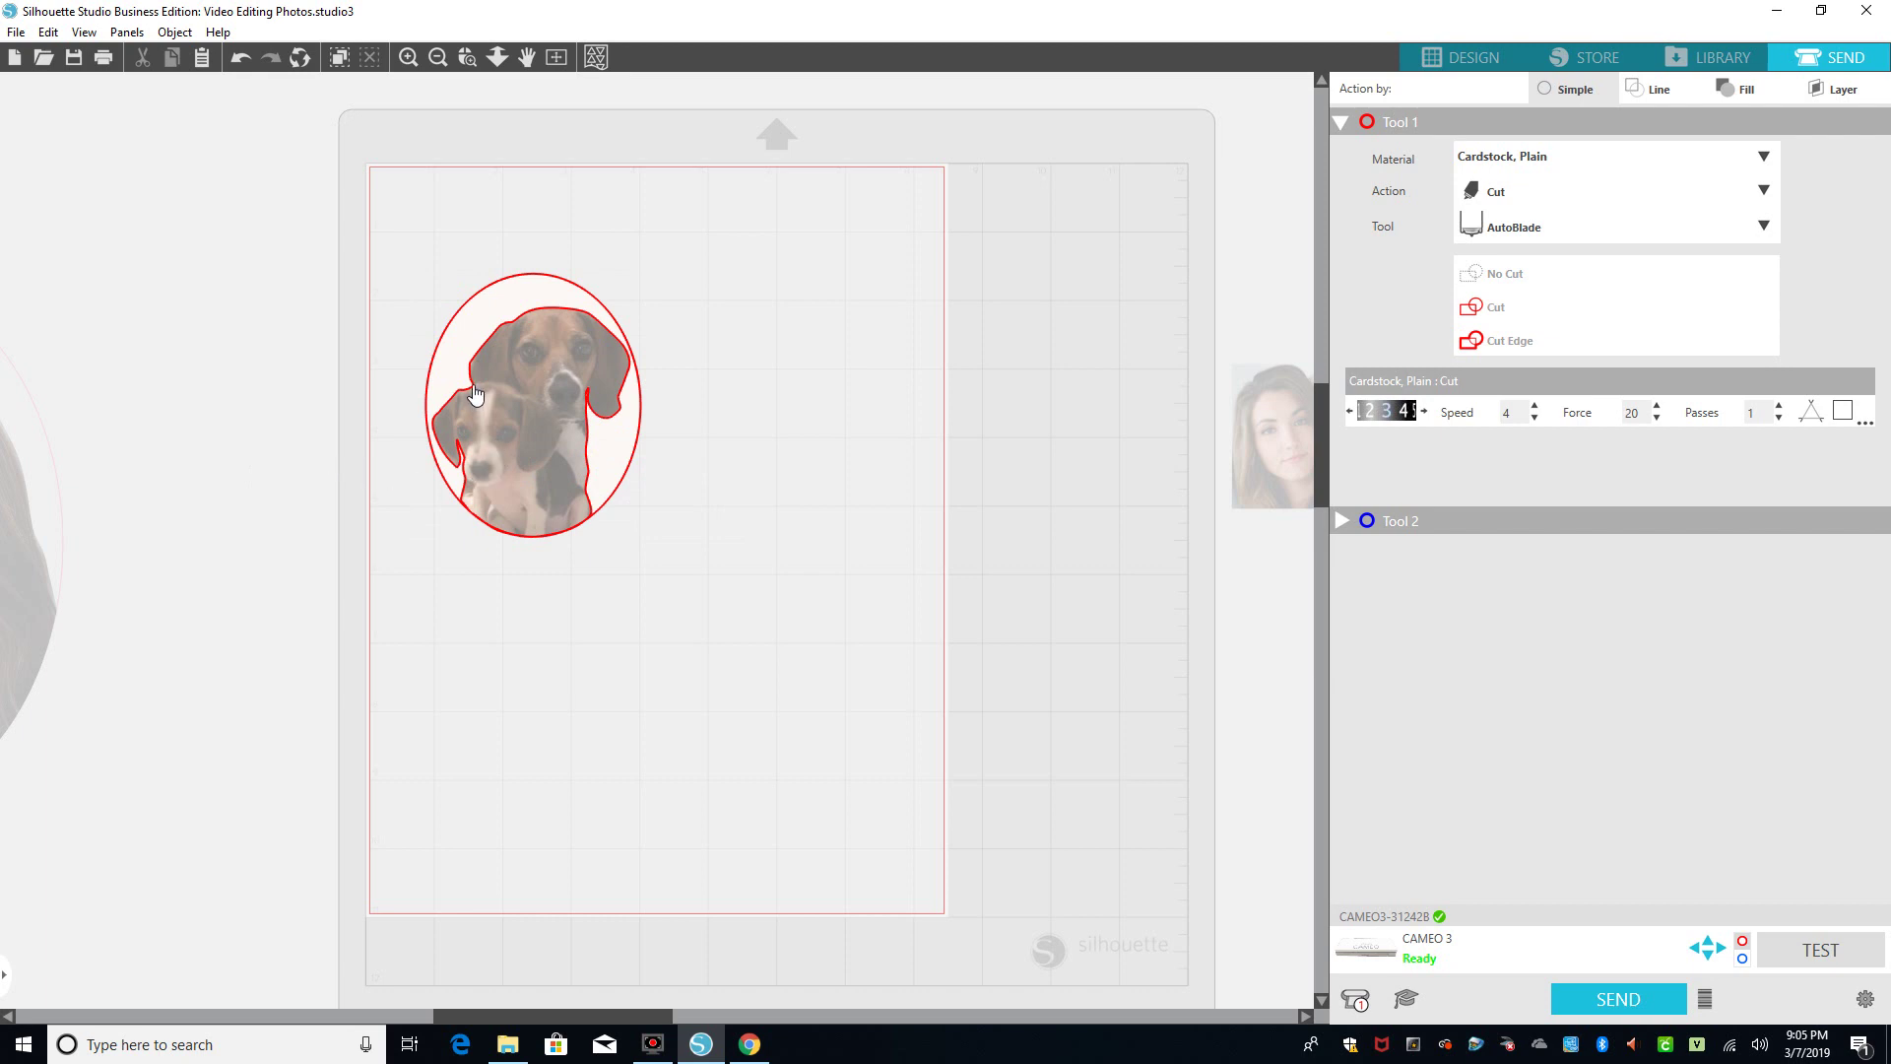
left_click(475, 395)
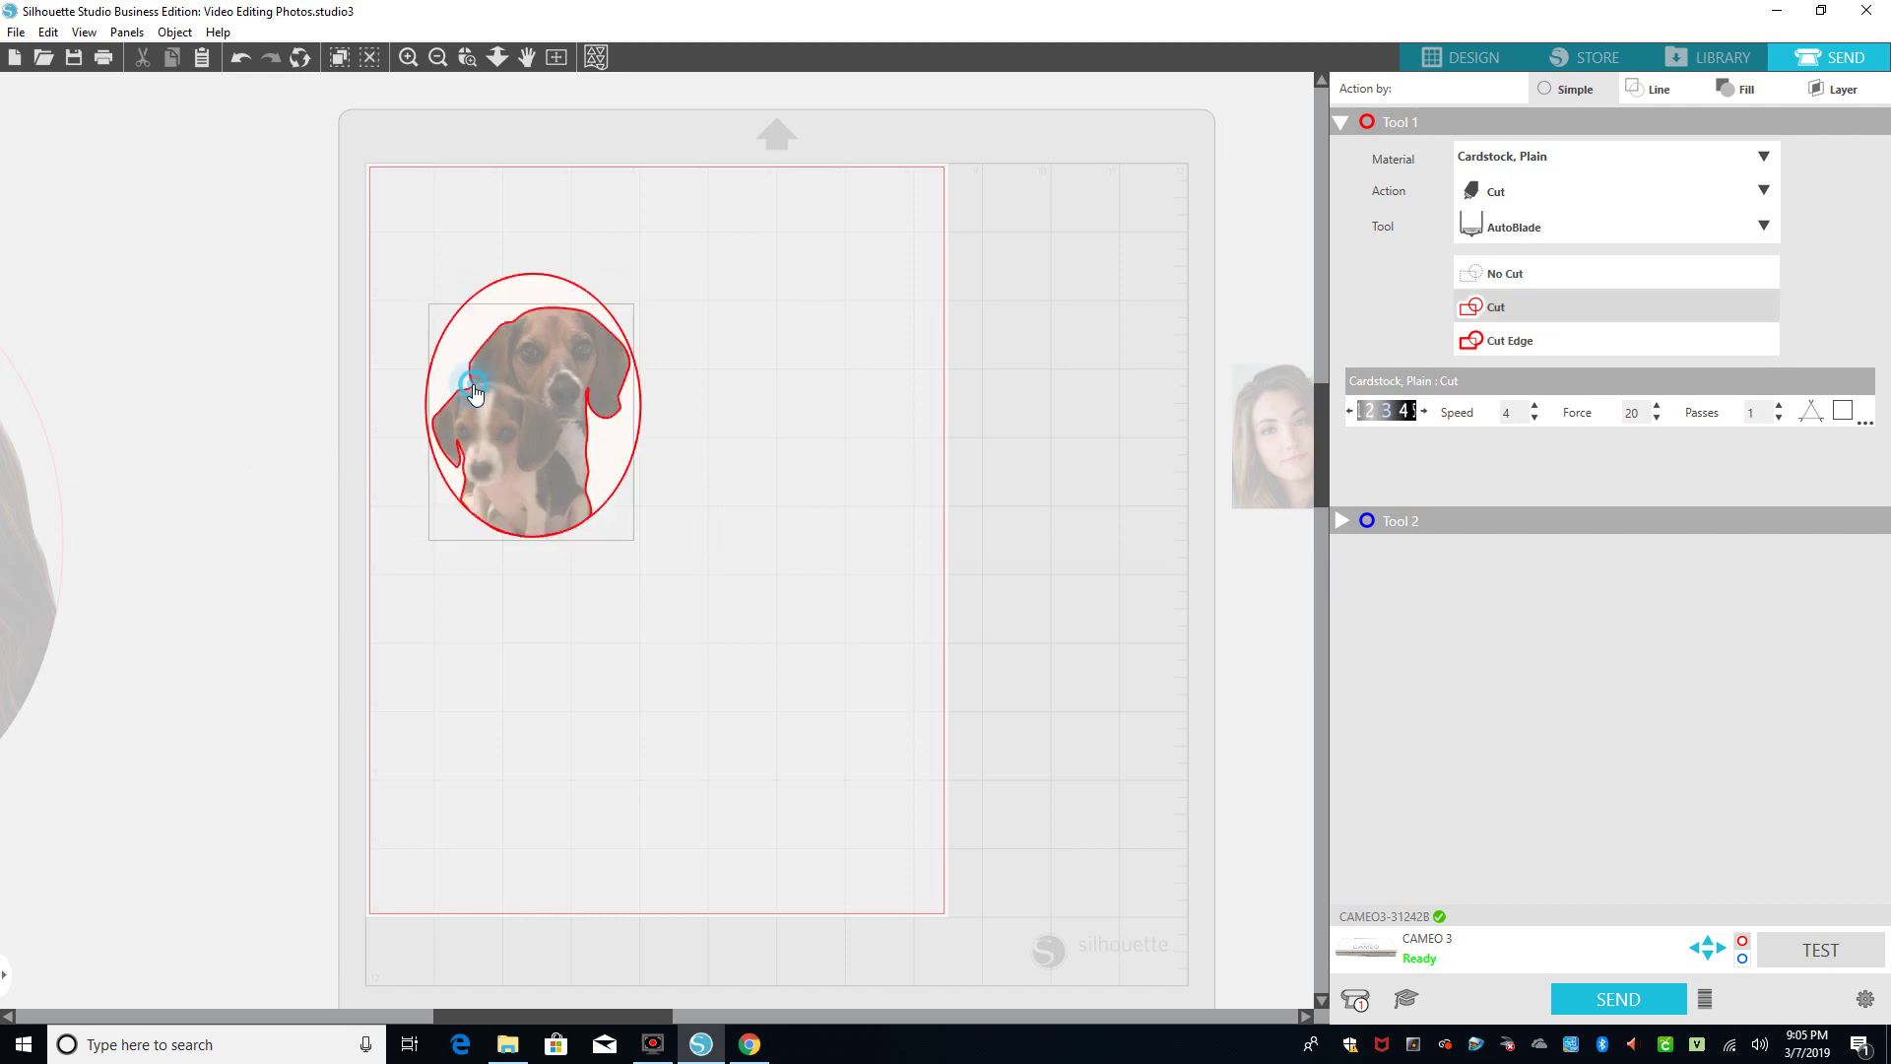
left_click(1507, 272)
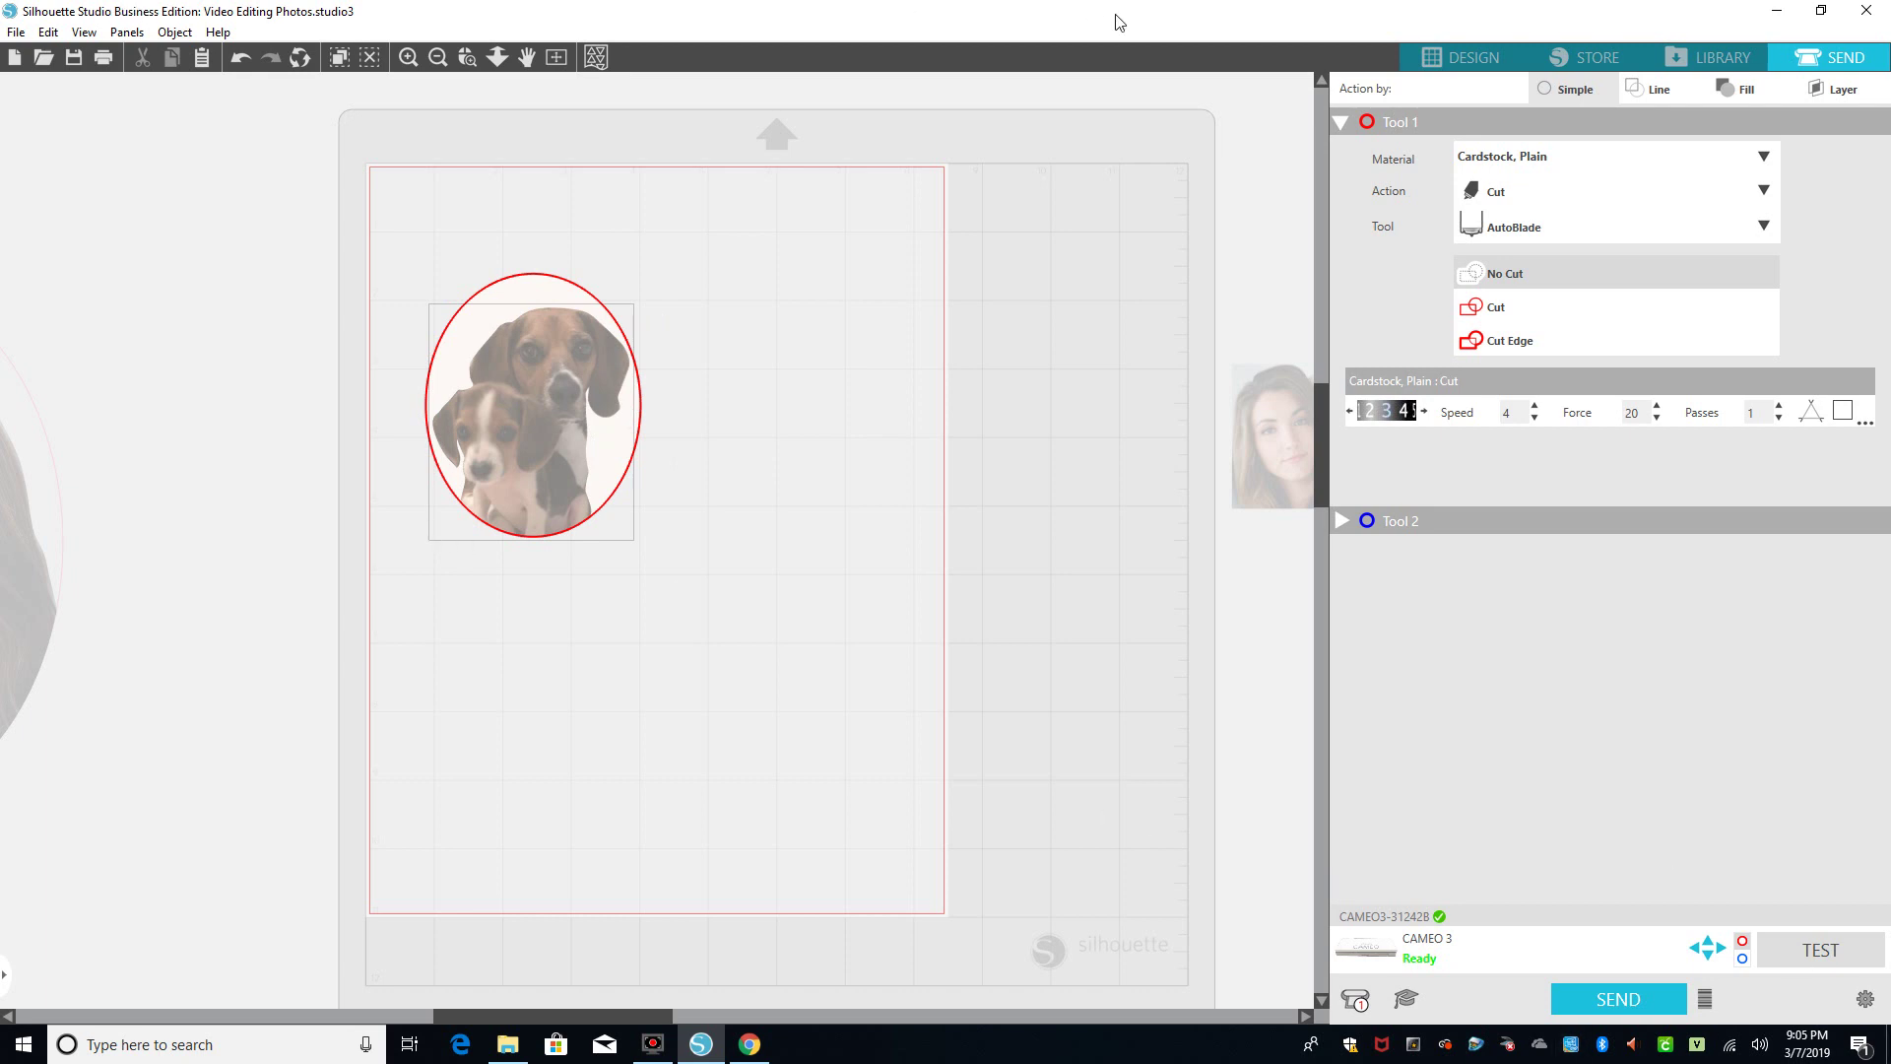
In Design, move the beagles' photo to the upper left off the mat and centre the woman's oval portrait
left_click(1464, 61)
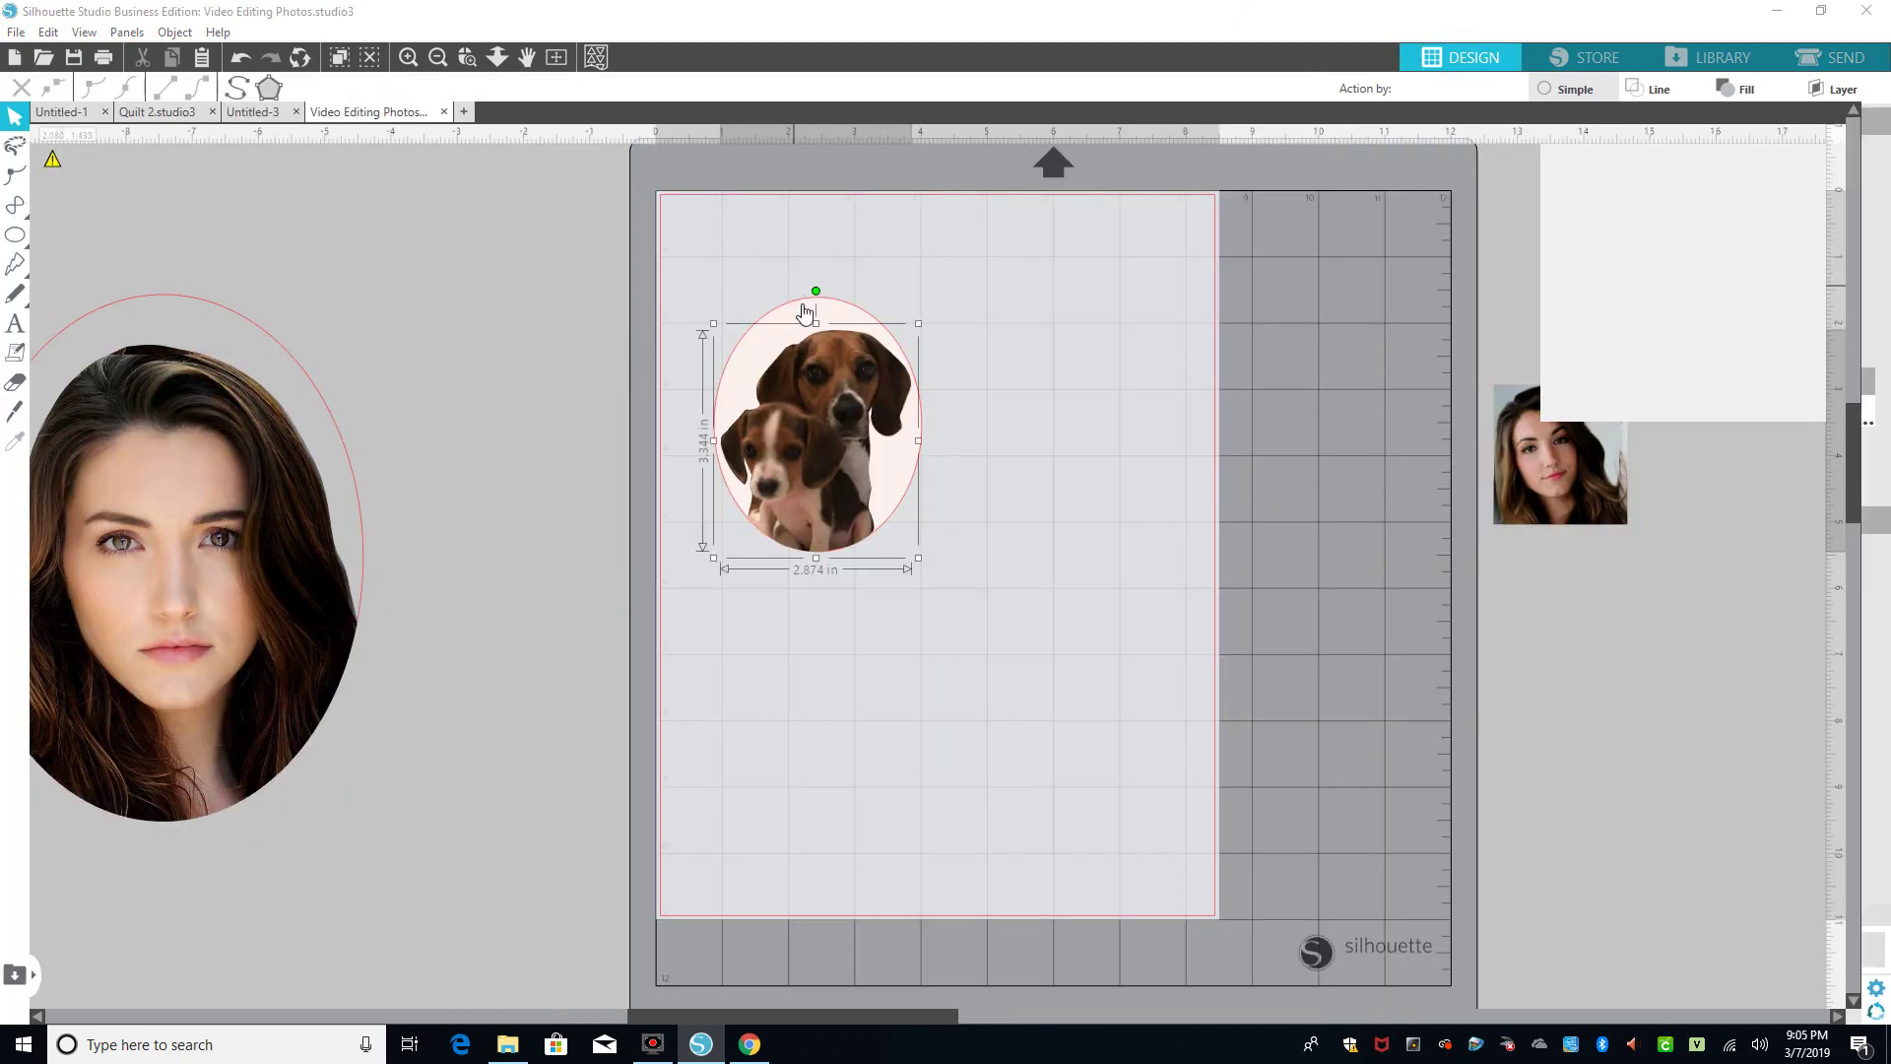
left_click_drag(816, 443, 482, 300)
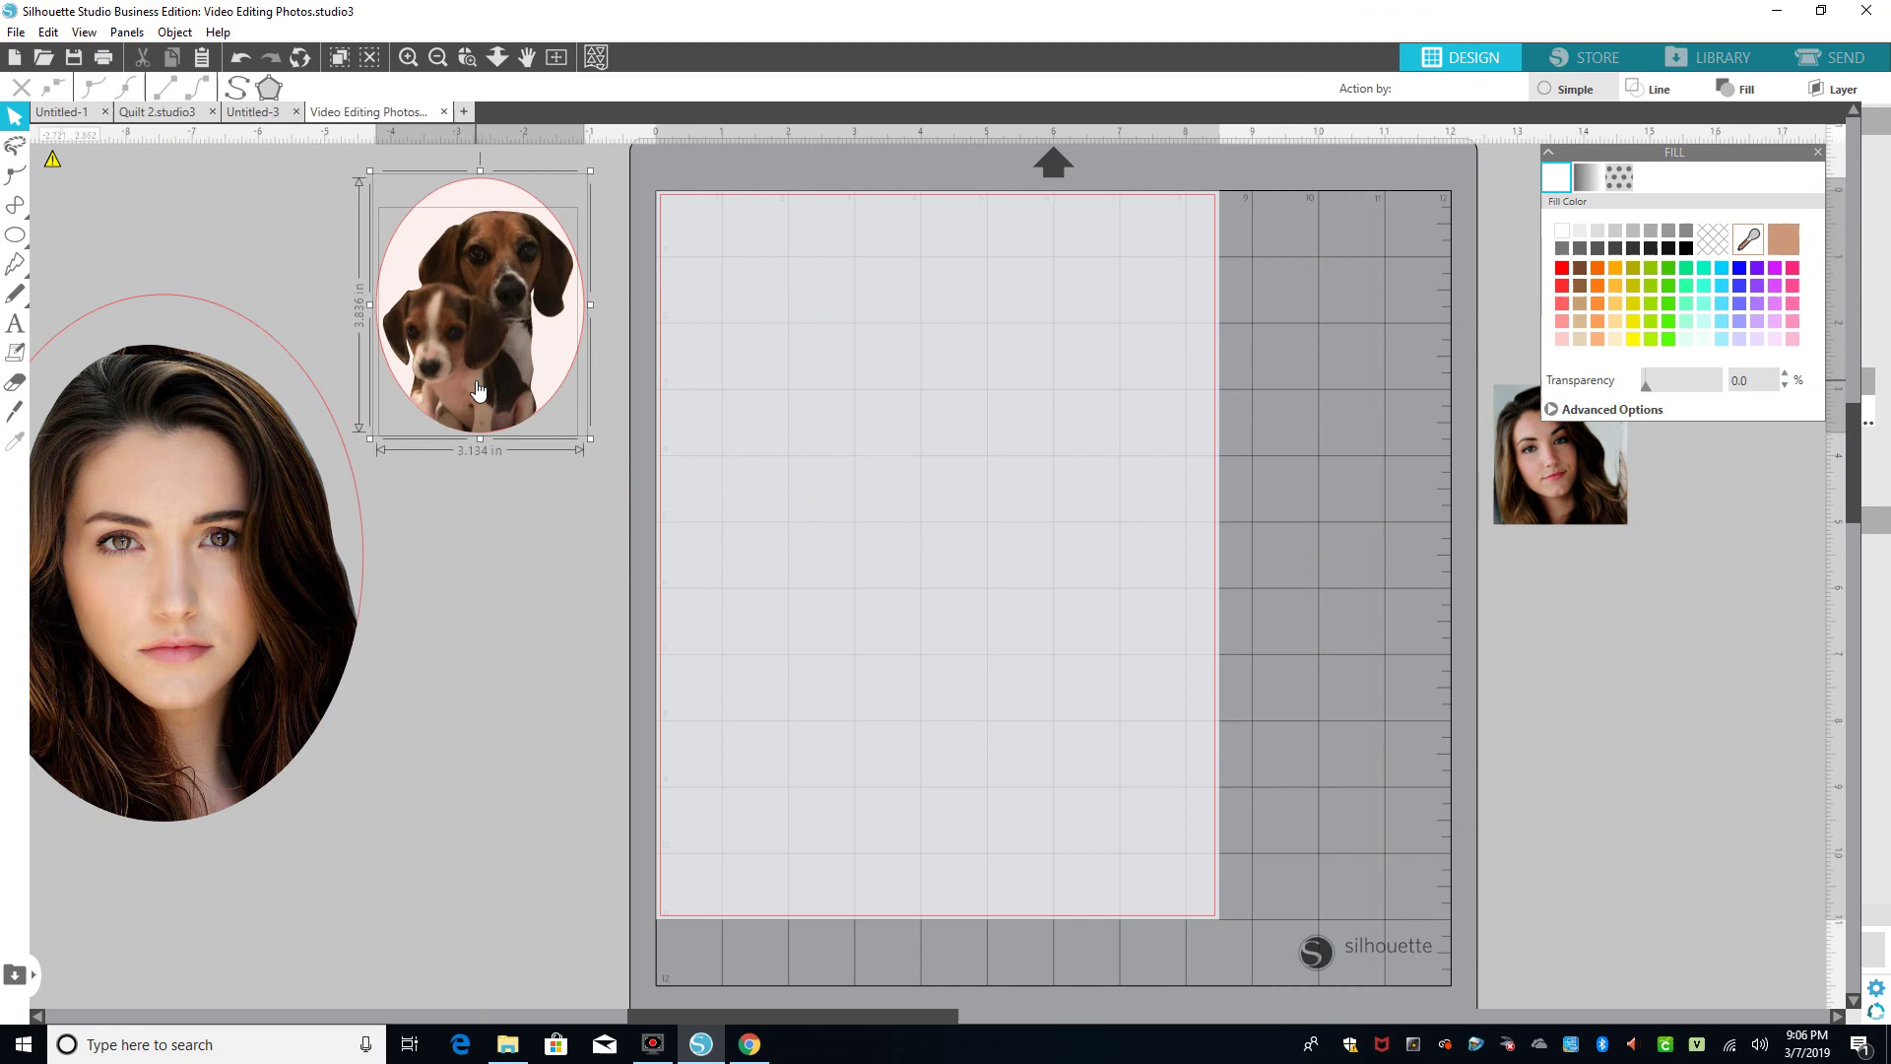
left_click_drag(202, 611, 976, 536)
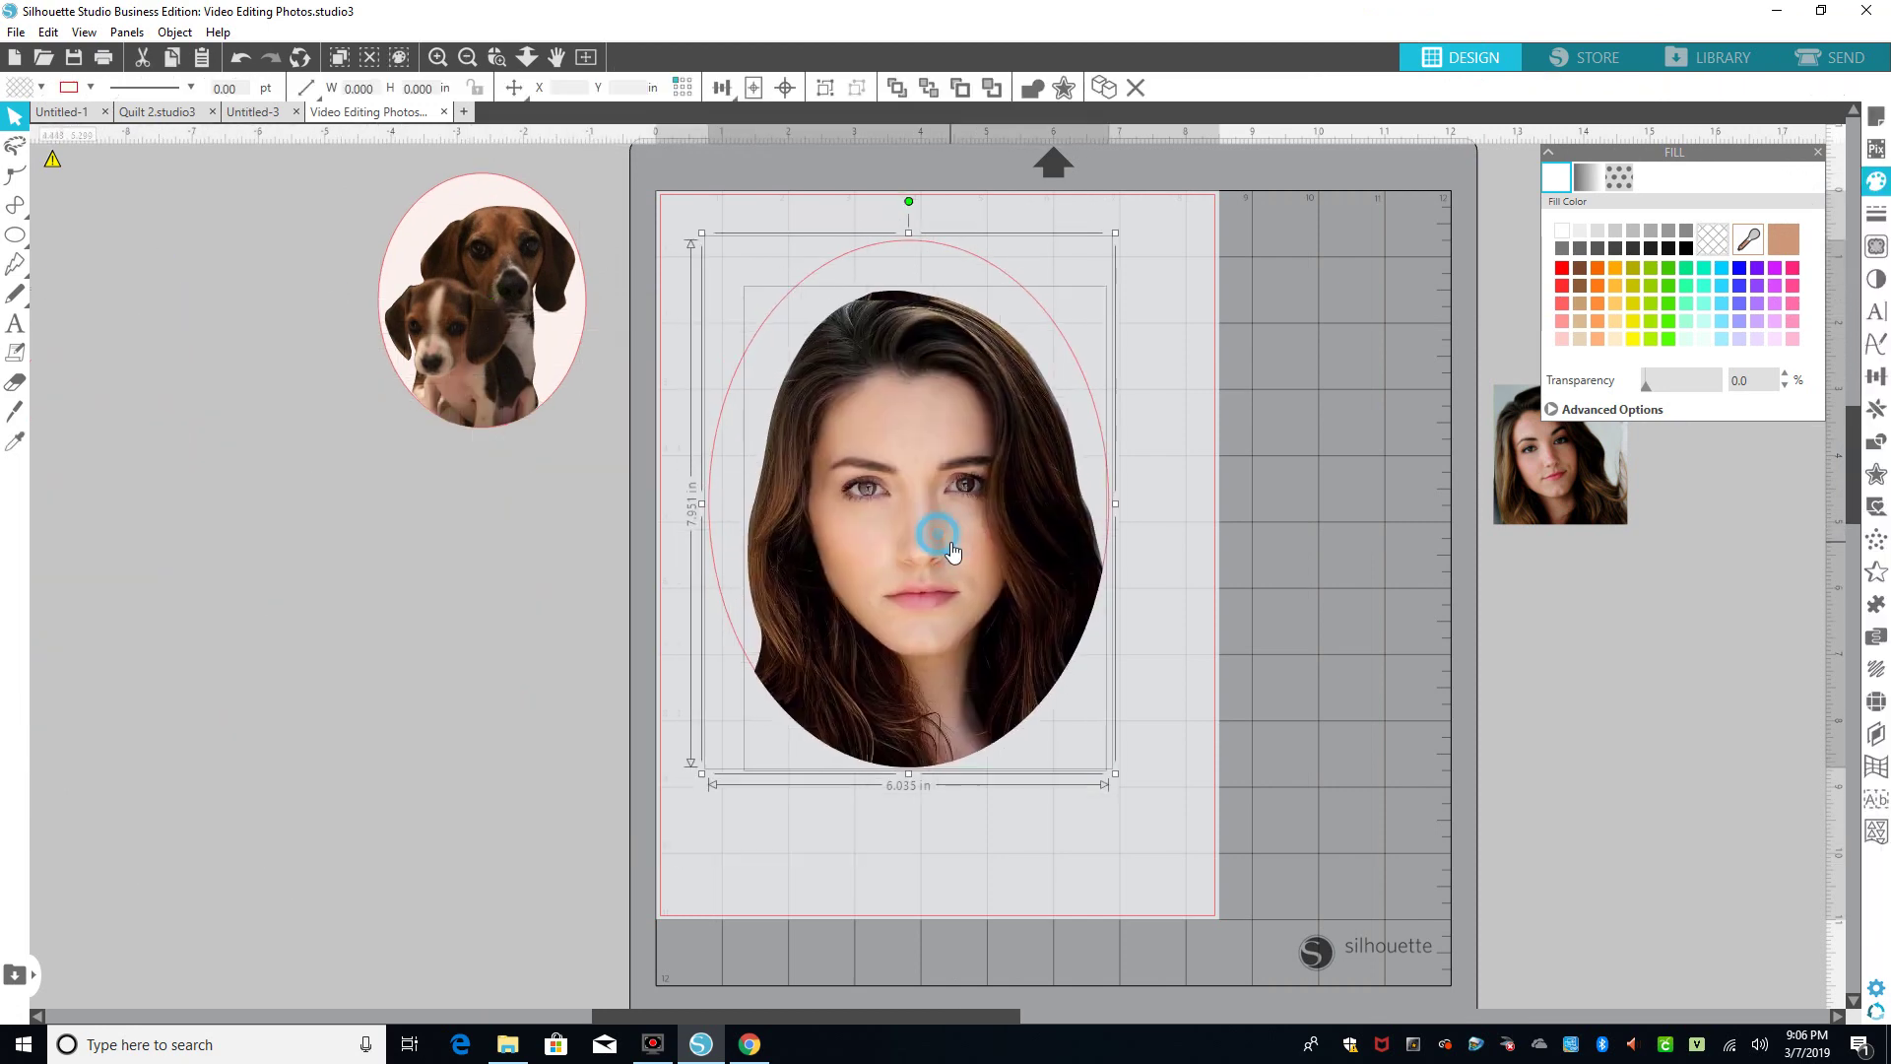
left_click(505, 619)
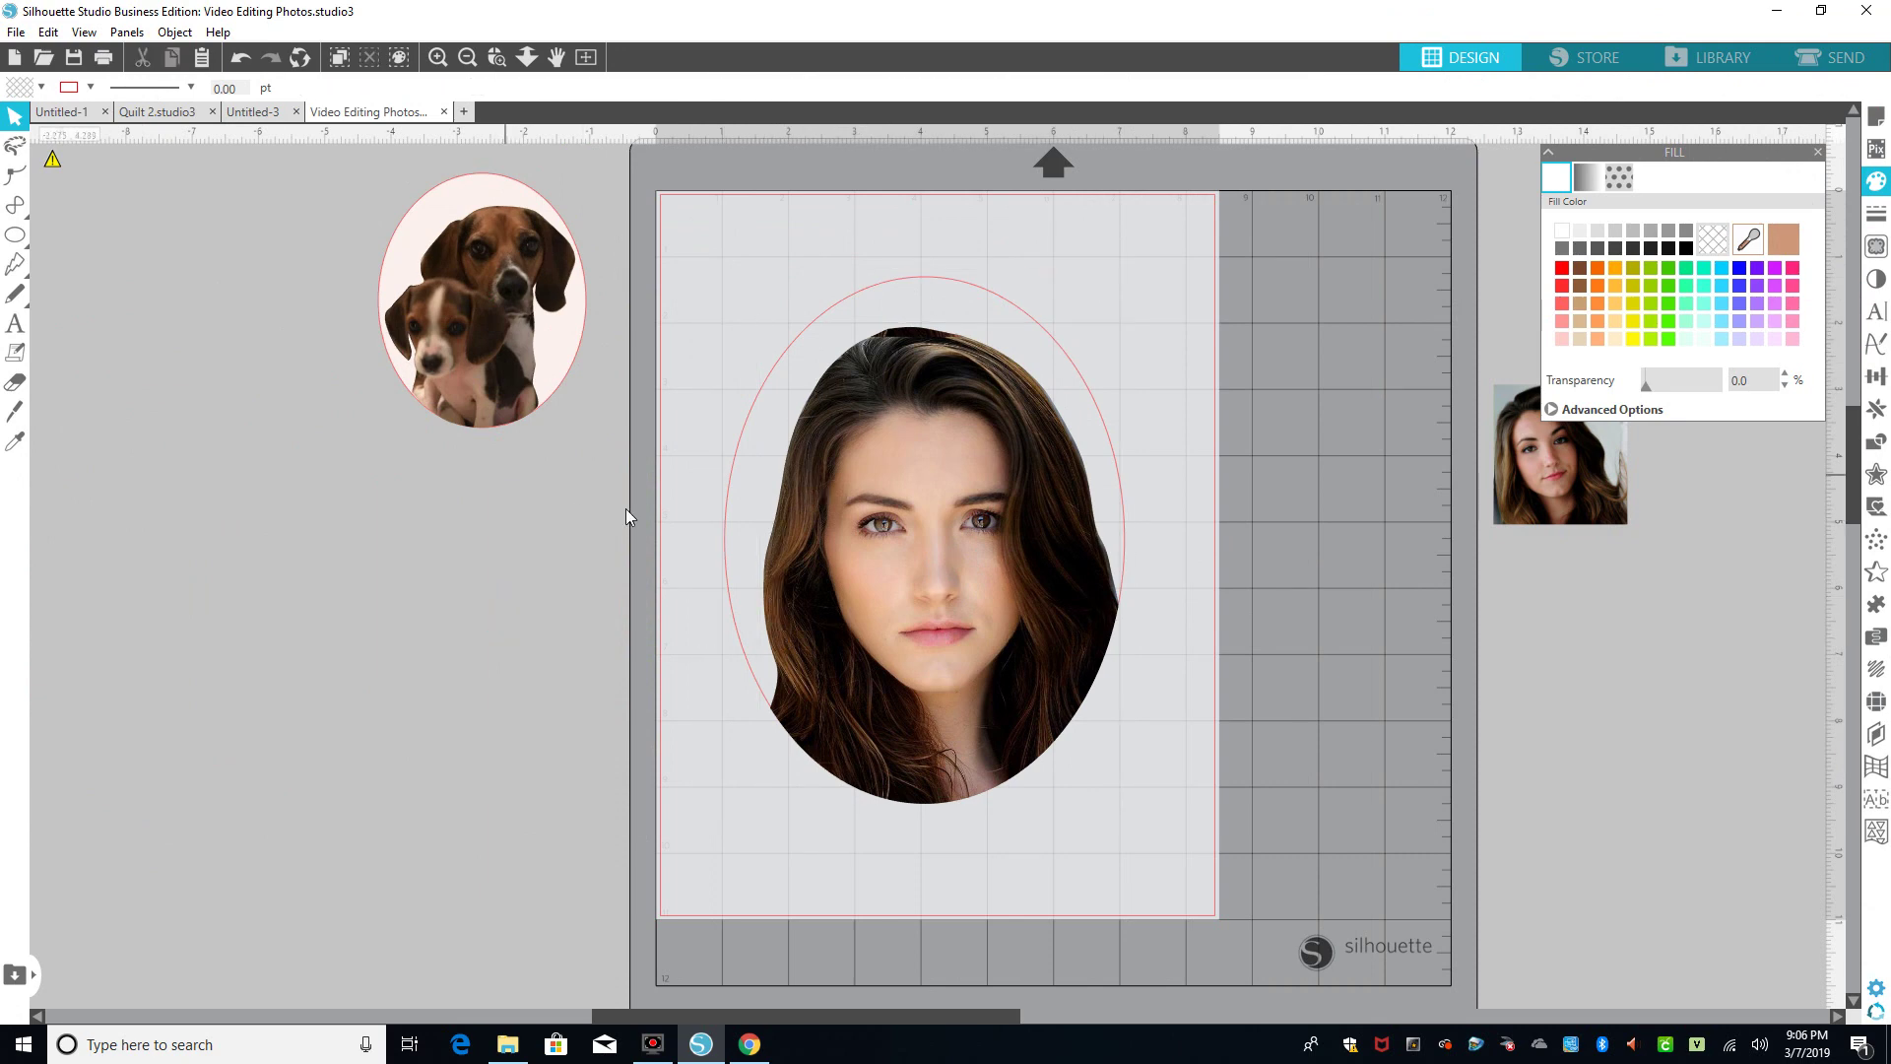
Bulge the portrait outline's left edge outward and pull its bottom point down
double_click(766, 585)
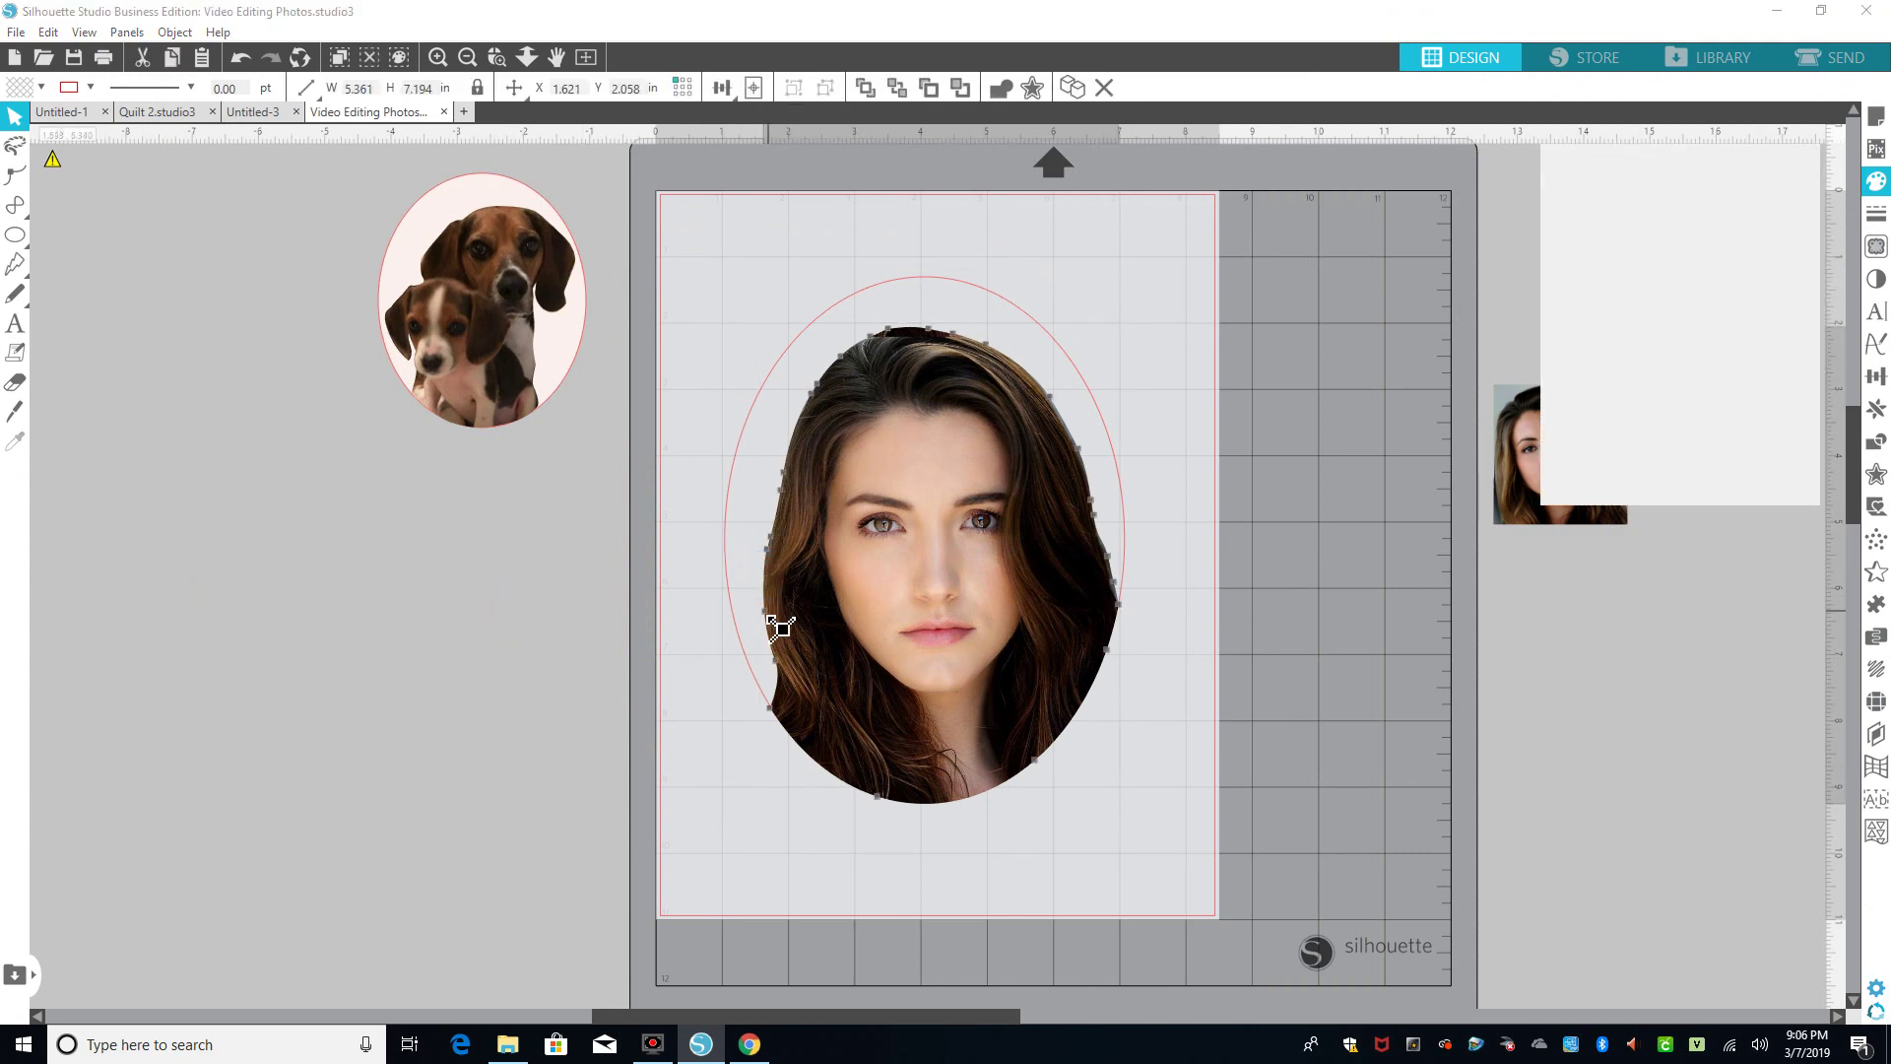
left_click(755, 616)
left_click_drag(755, 617, 697, 746)
left_click(877, 797)
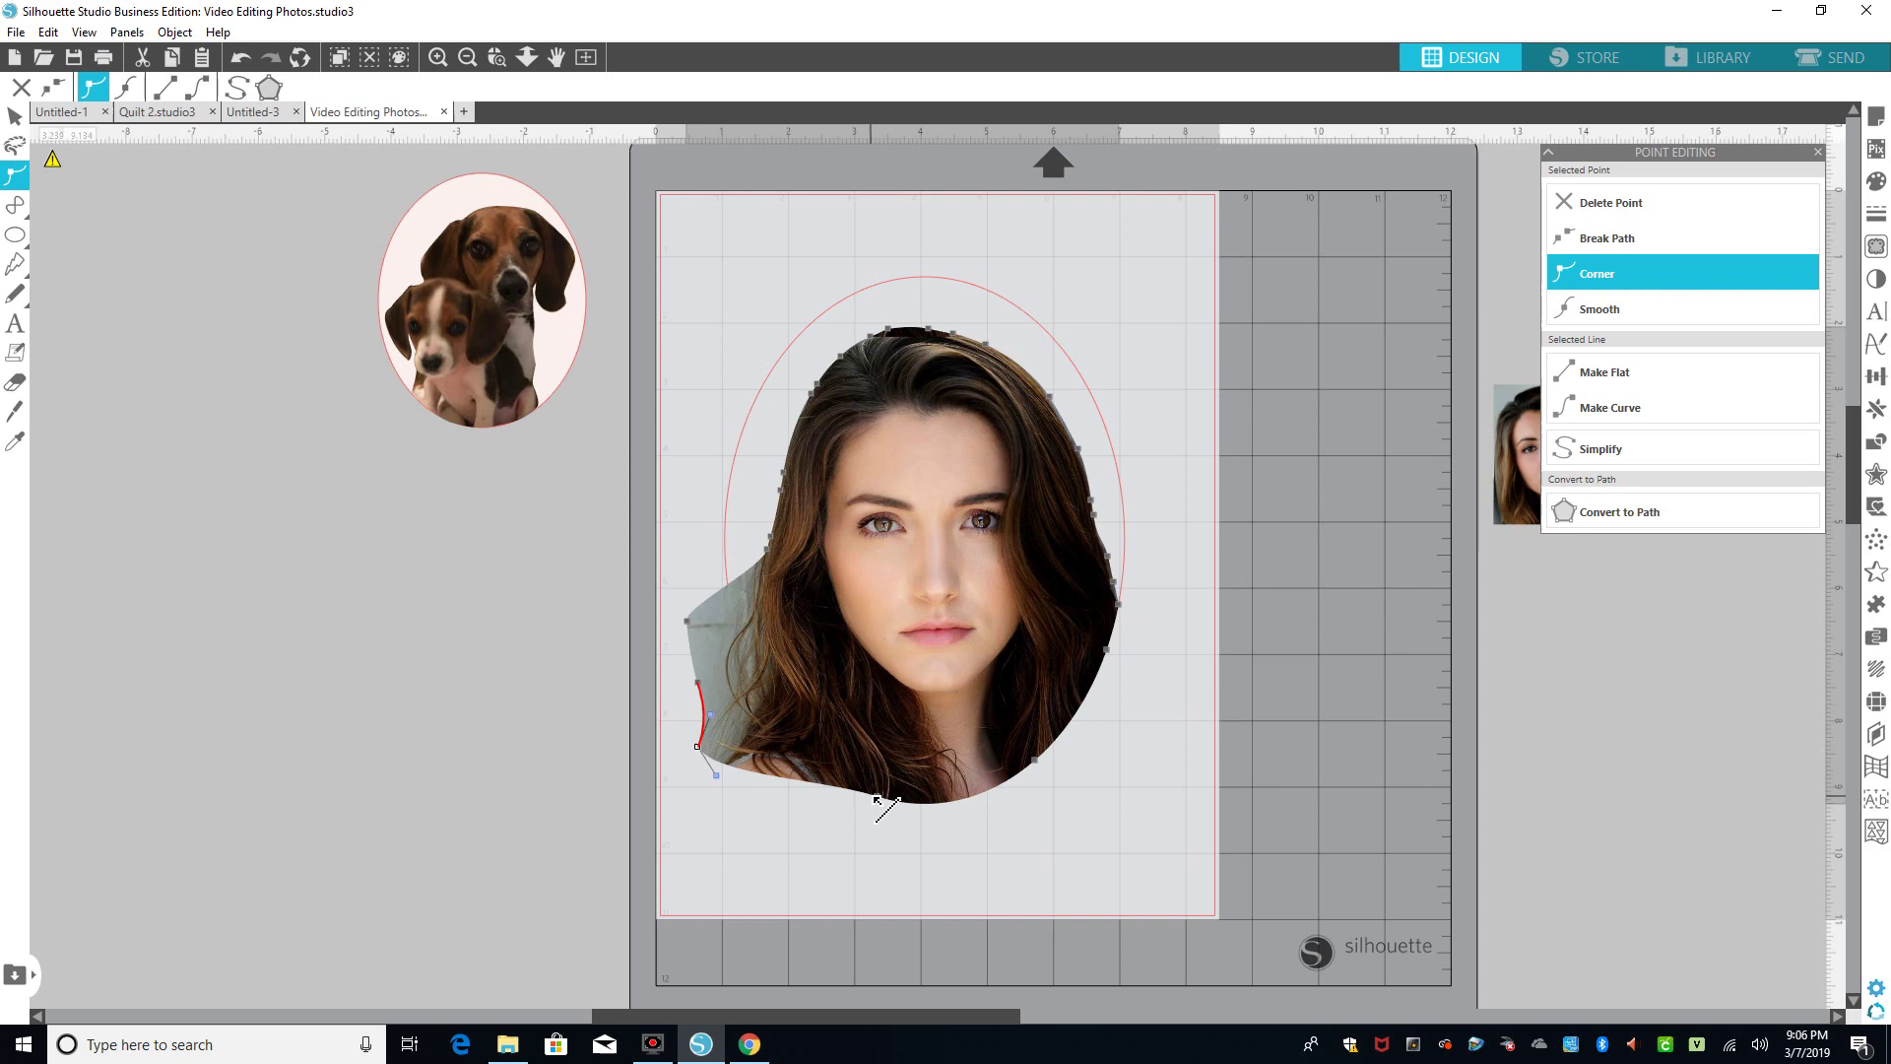
left_click_drag(879, 800, 860, 863)
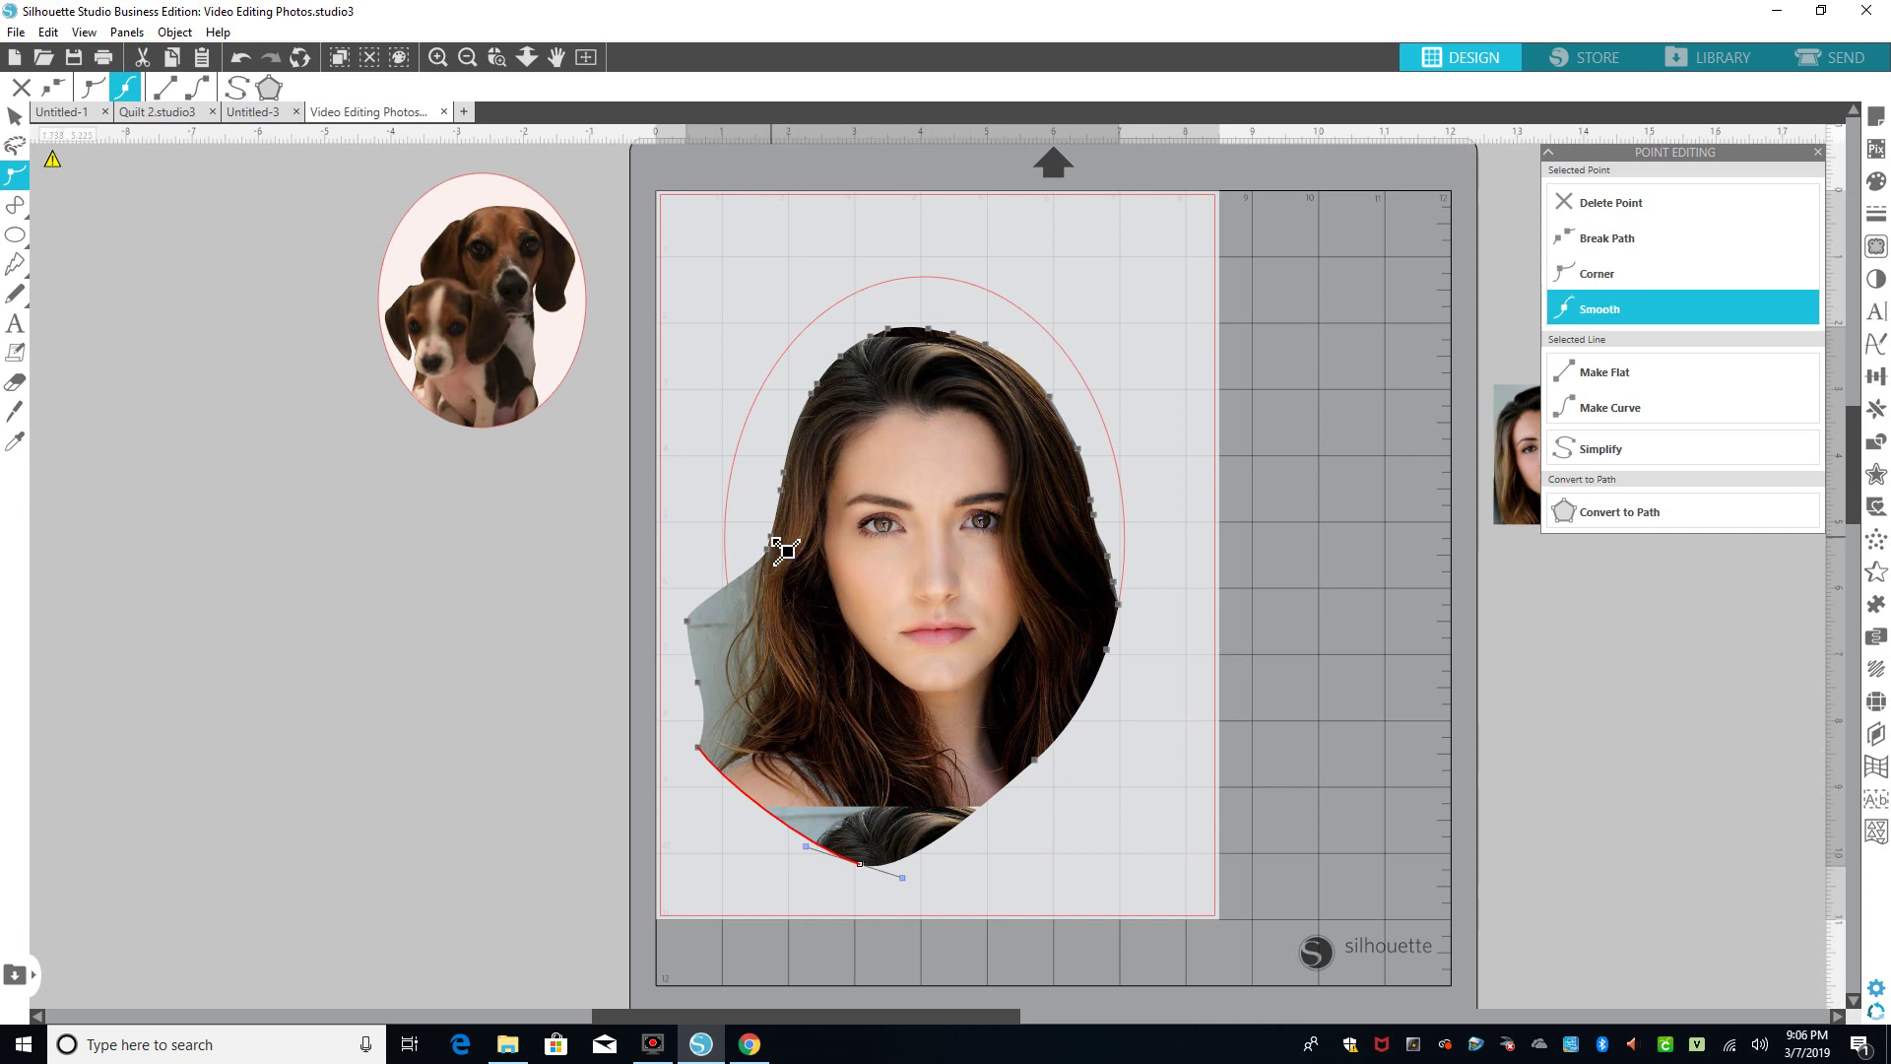
left_click_drag(785, 548, 764, 613)
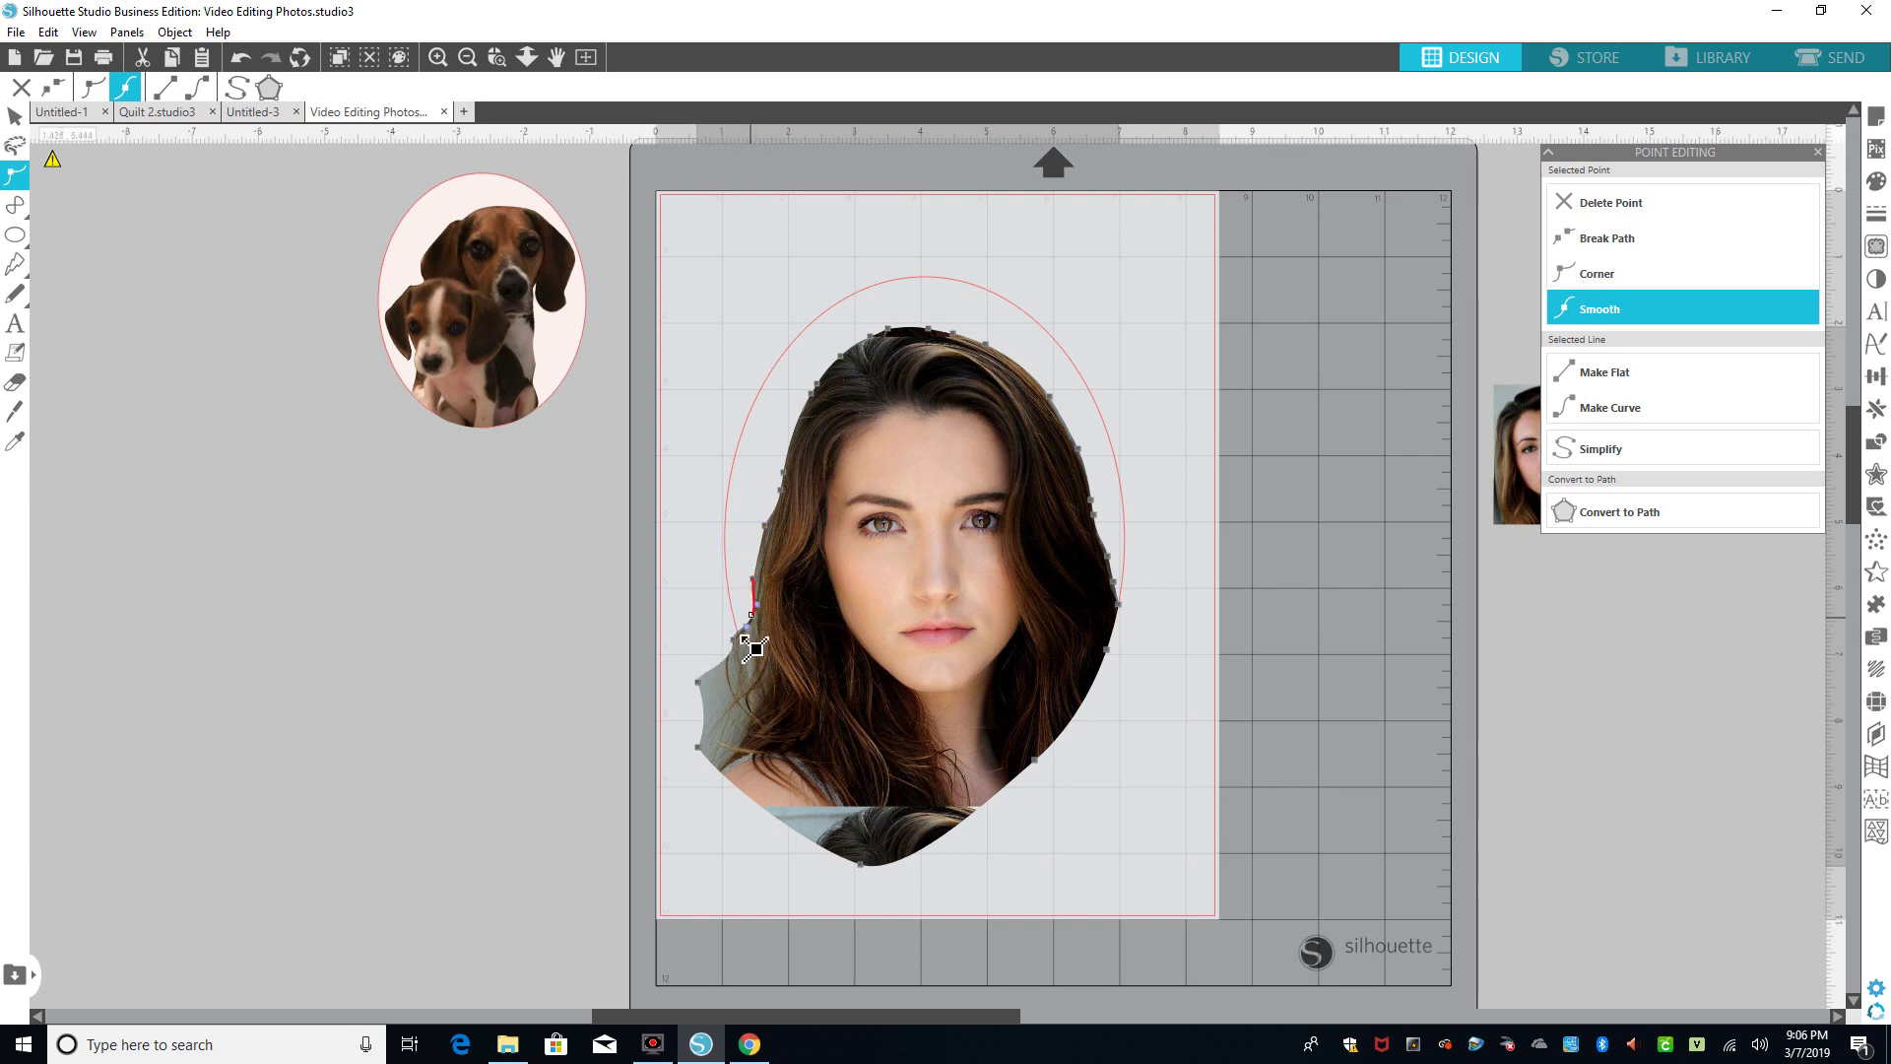
left_click_drag(702, 680, 736, 683)
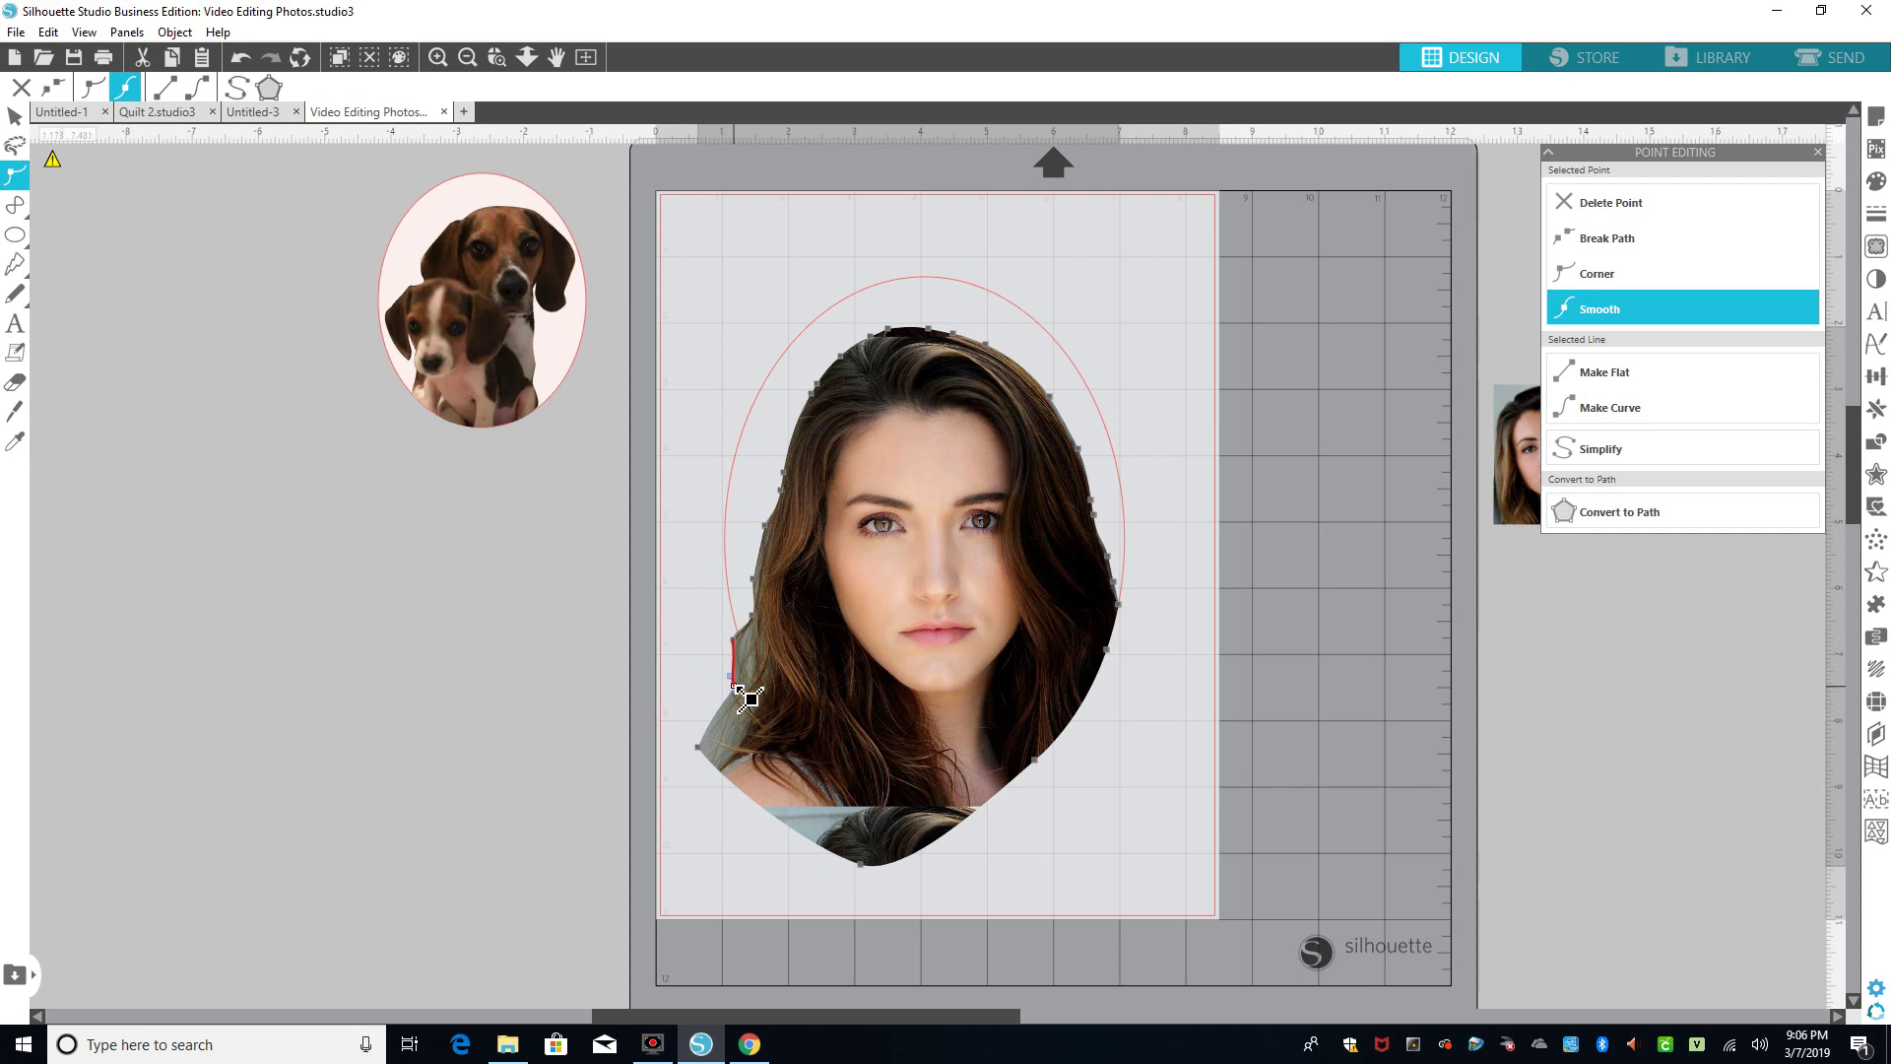
left_click_drag(701, 748, 736, 765)
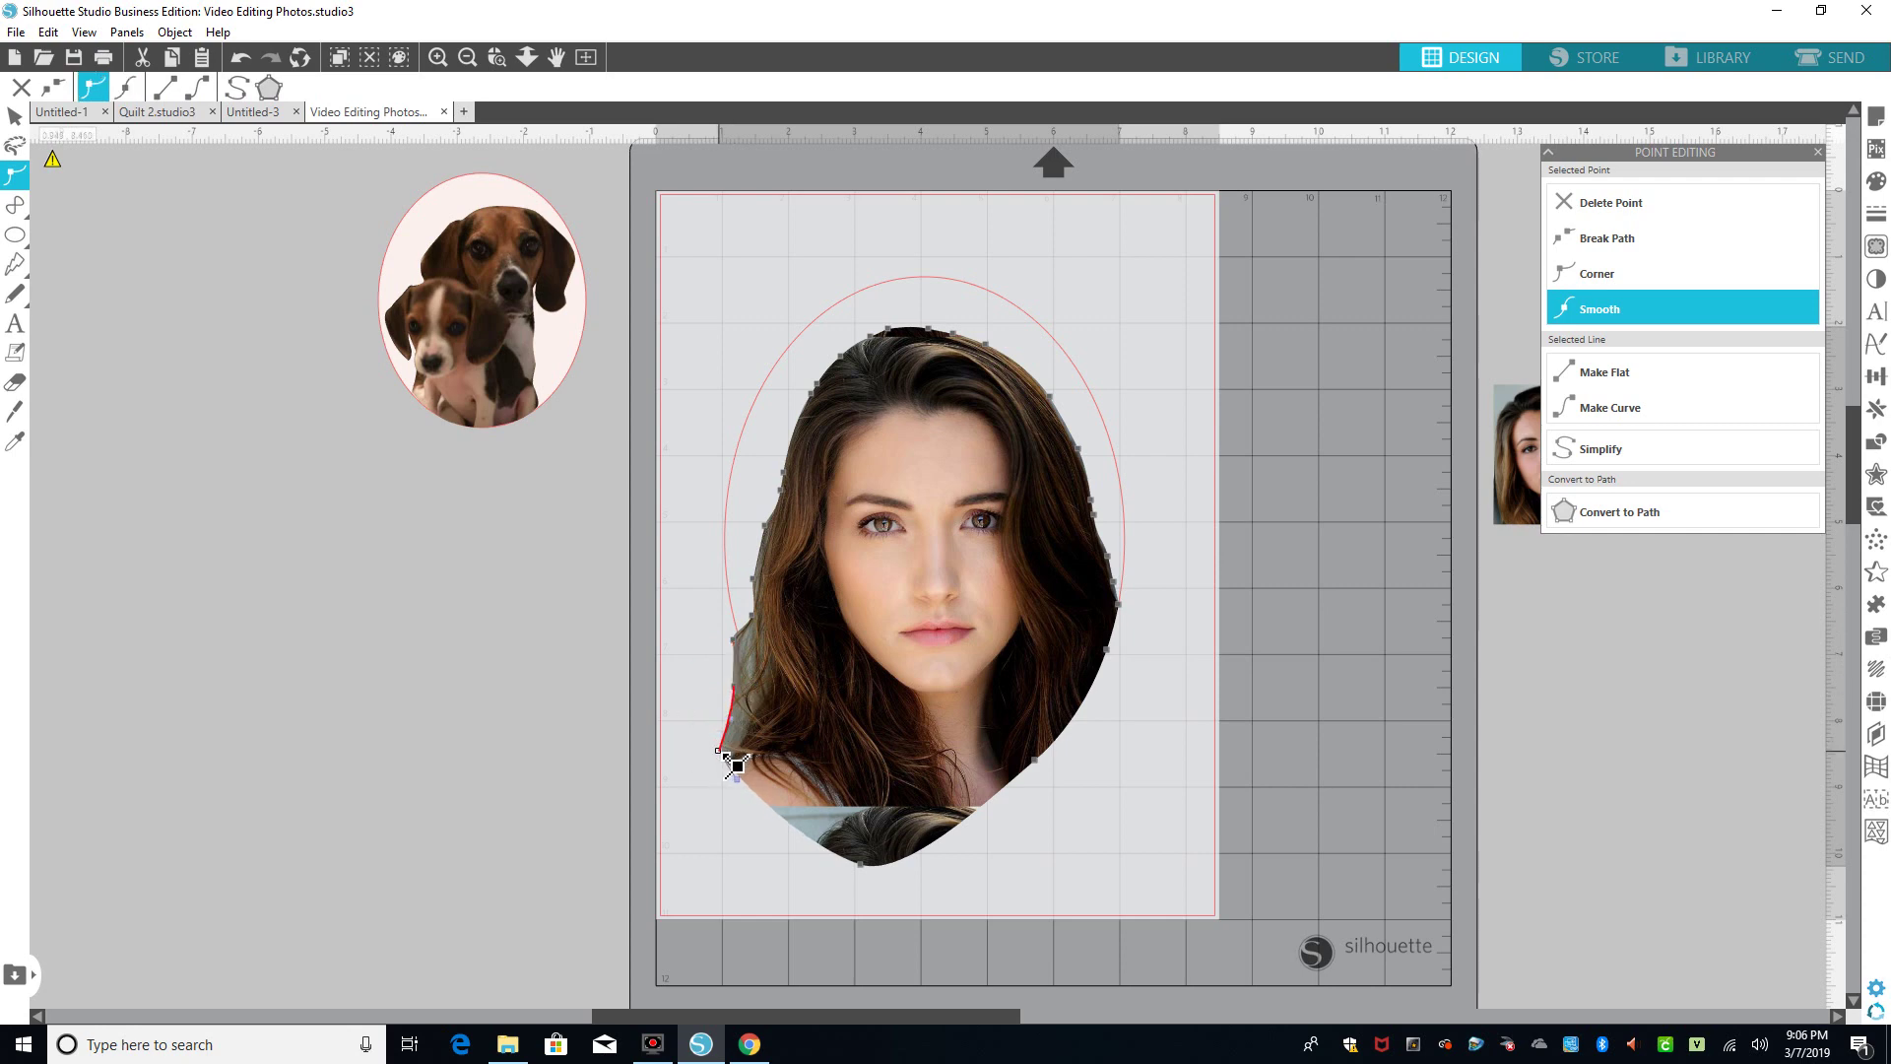
left_click(558, 689)
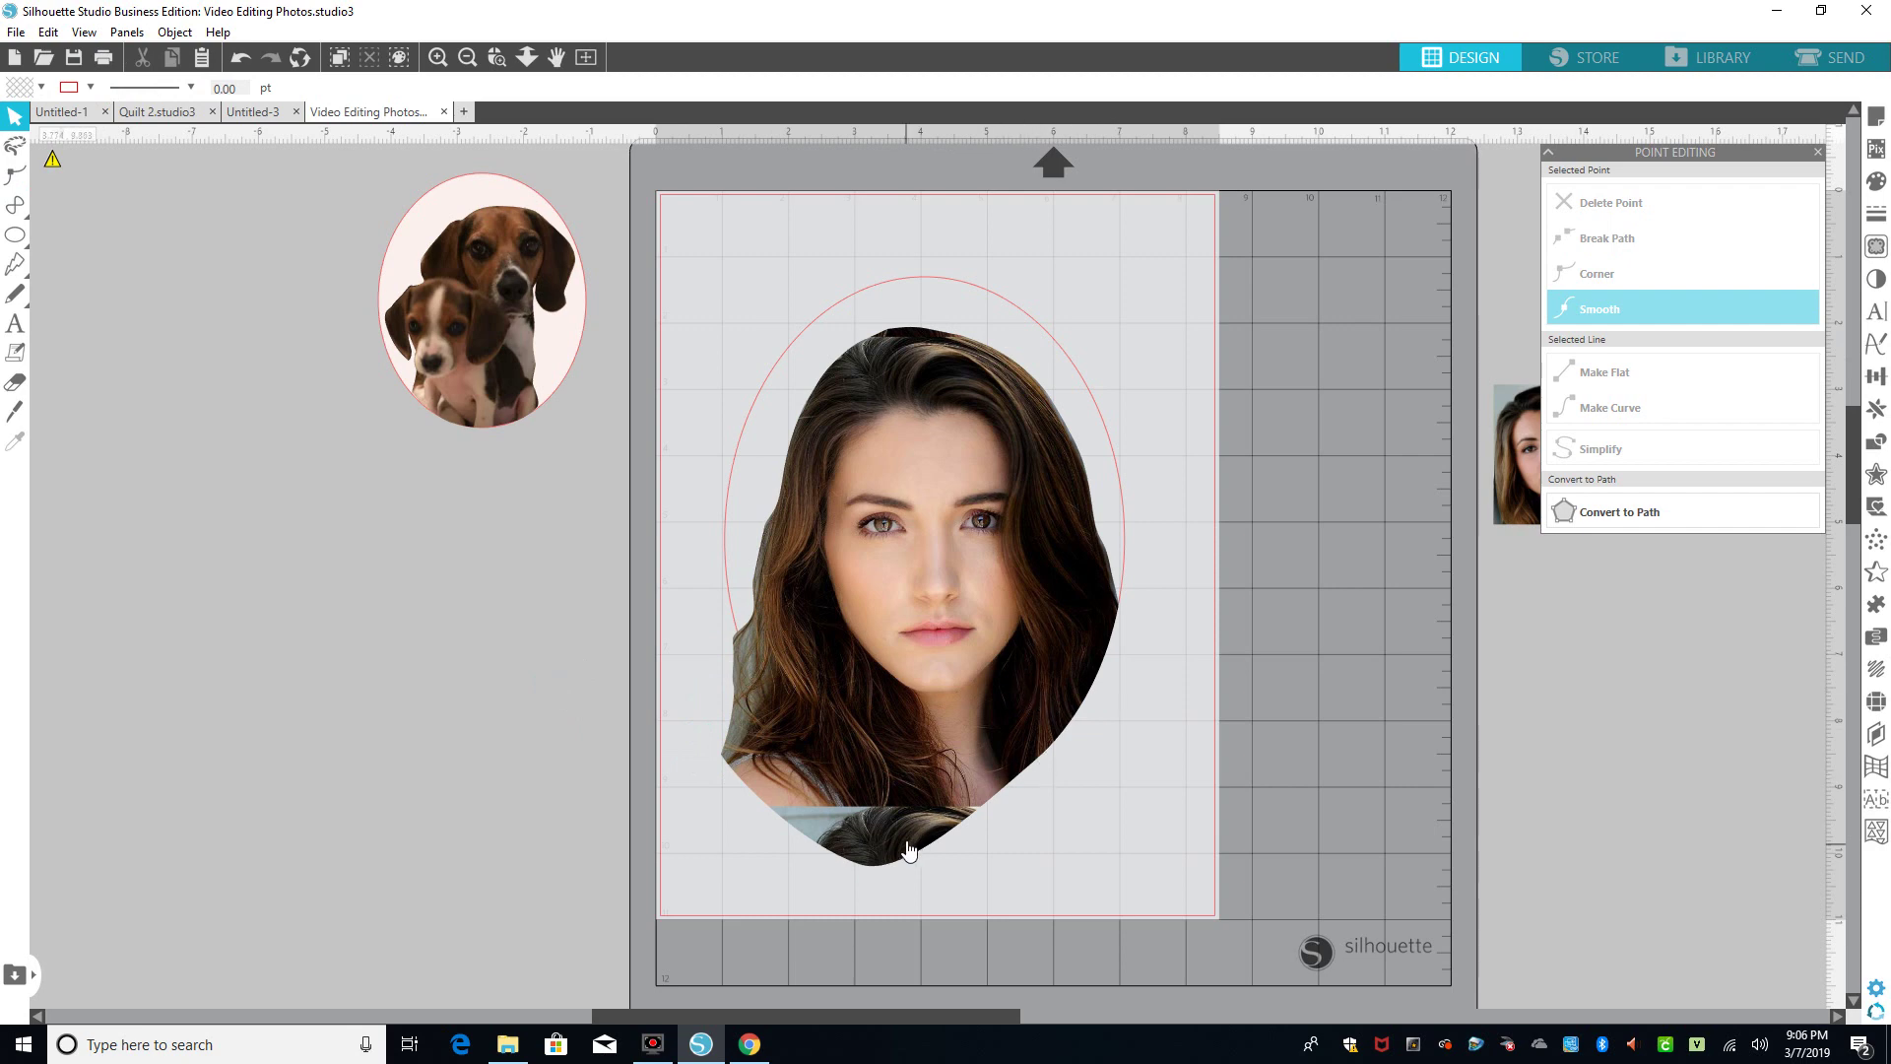
Stretch the outline's lower-right edge into a flap to the right, then move the red oval up
left_click(872, 871)
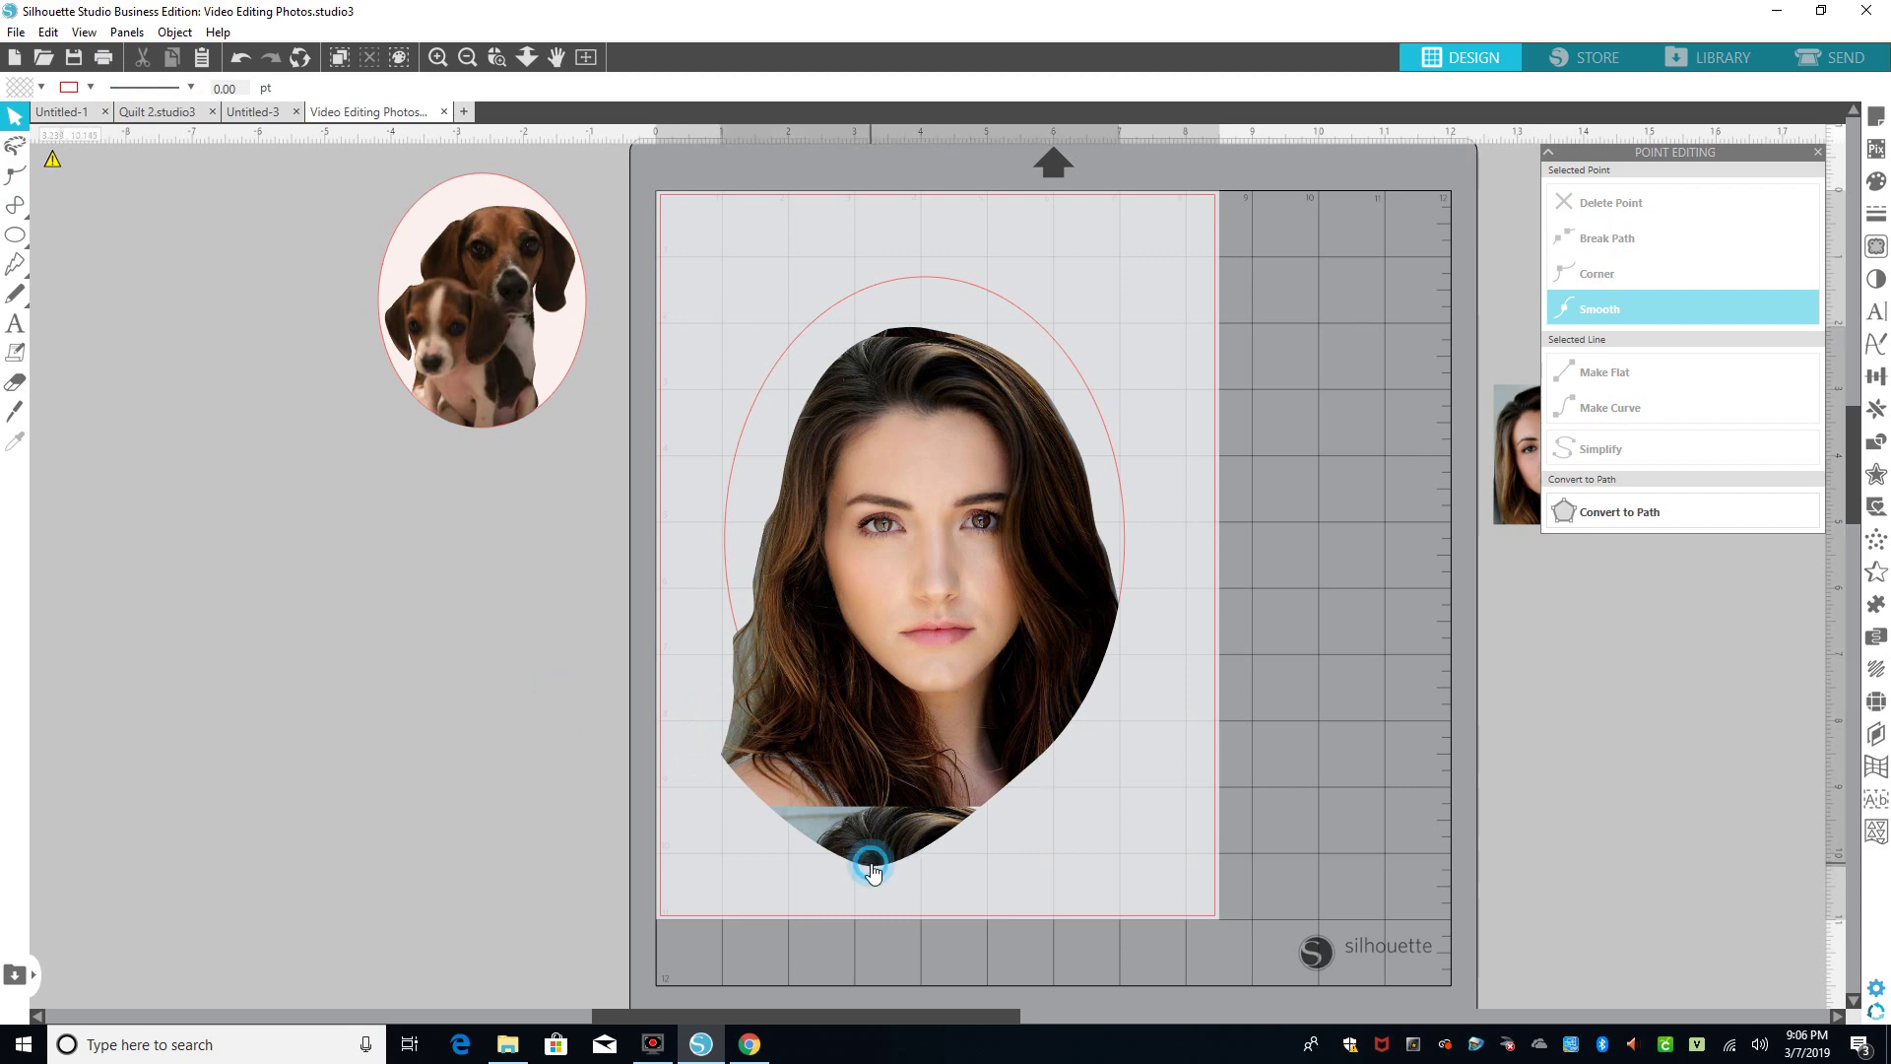
double_click(872, 877)
left_click_drag(870, 873, 800, 950)
double_click(960, 851)
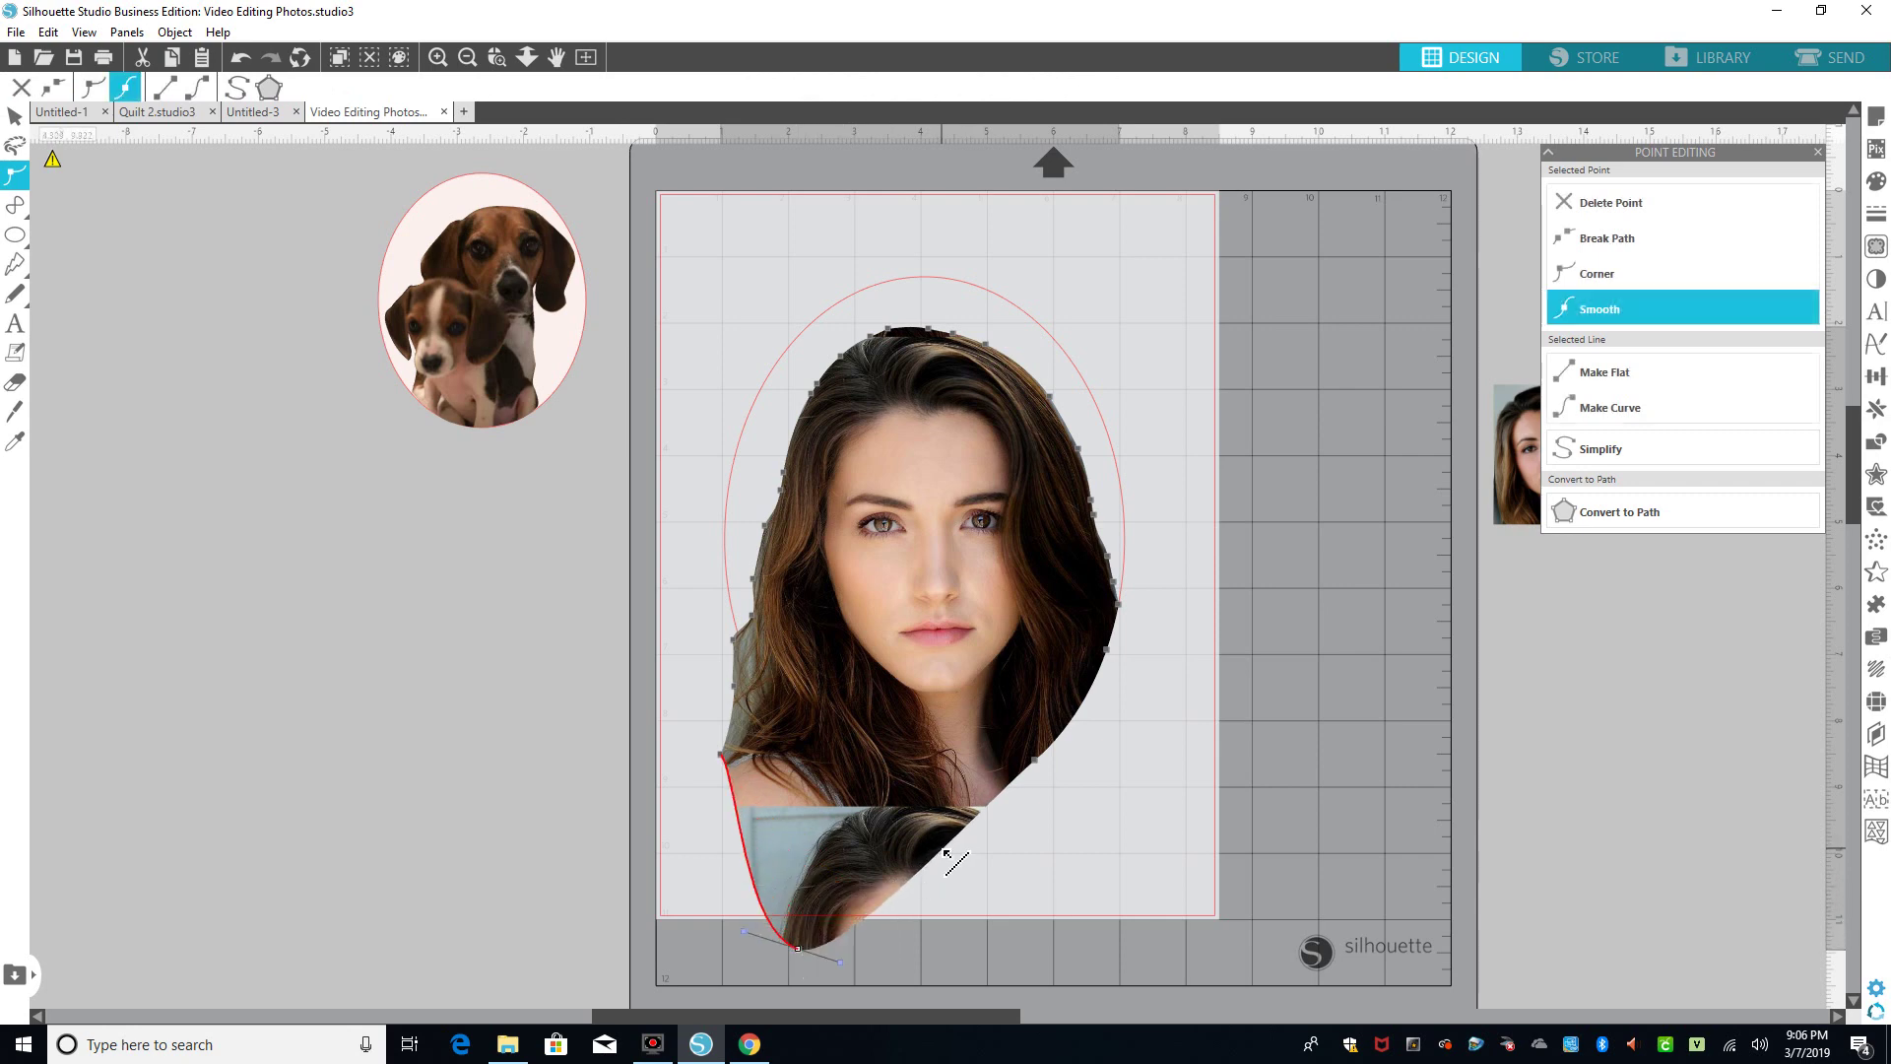
left_click_drag(961, 851, 1151, 971)
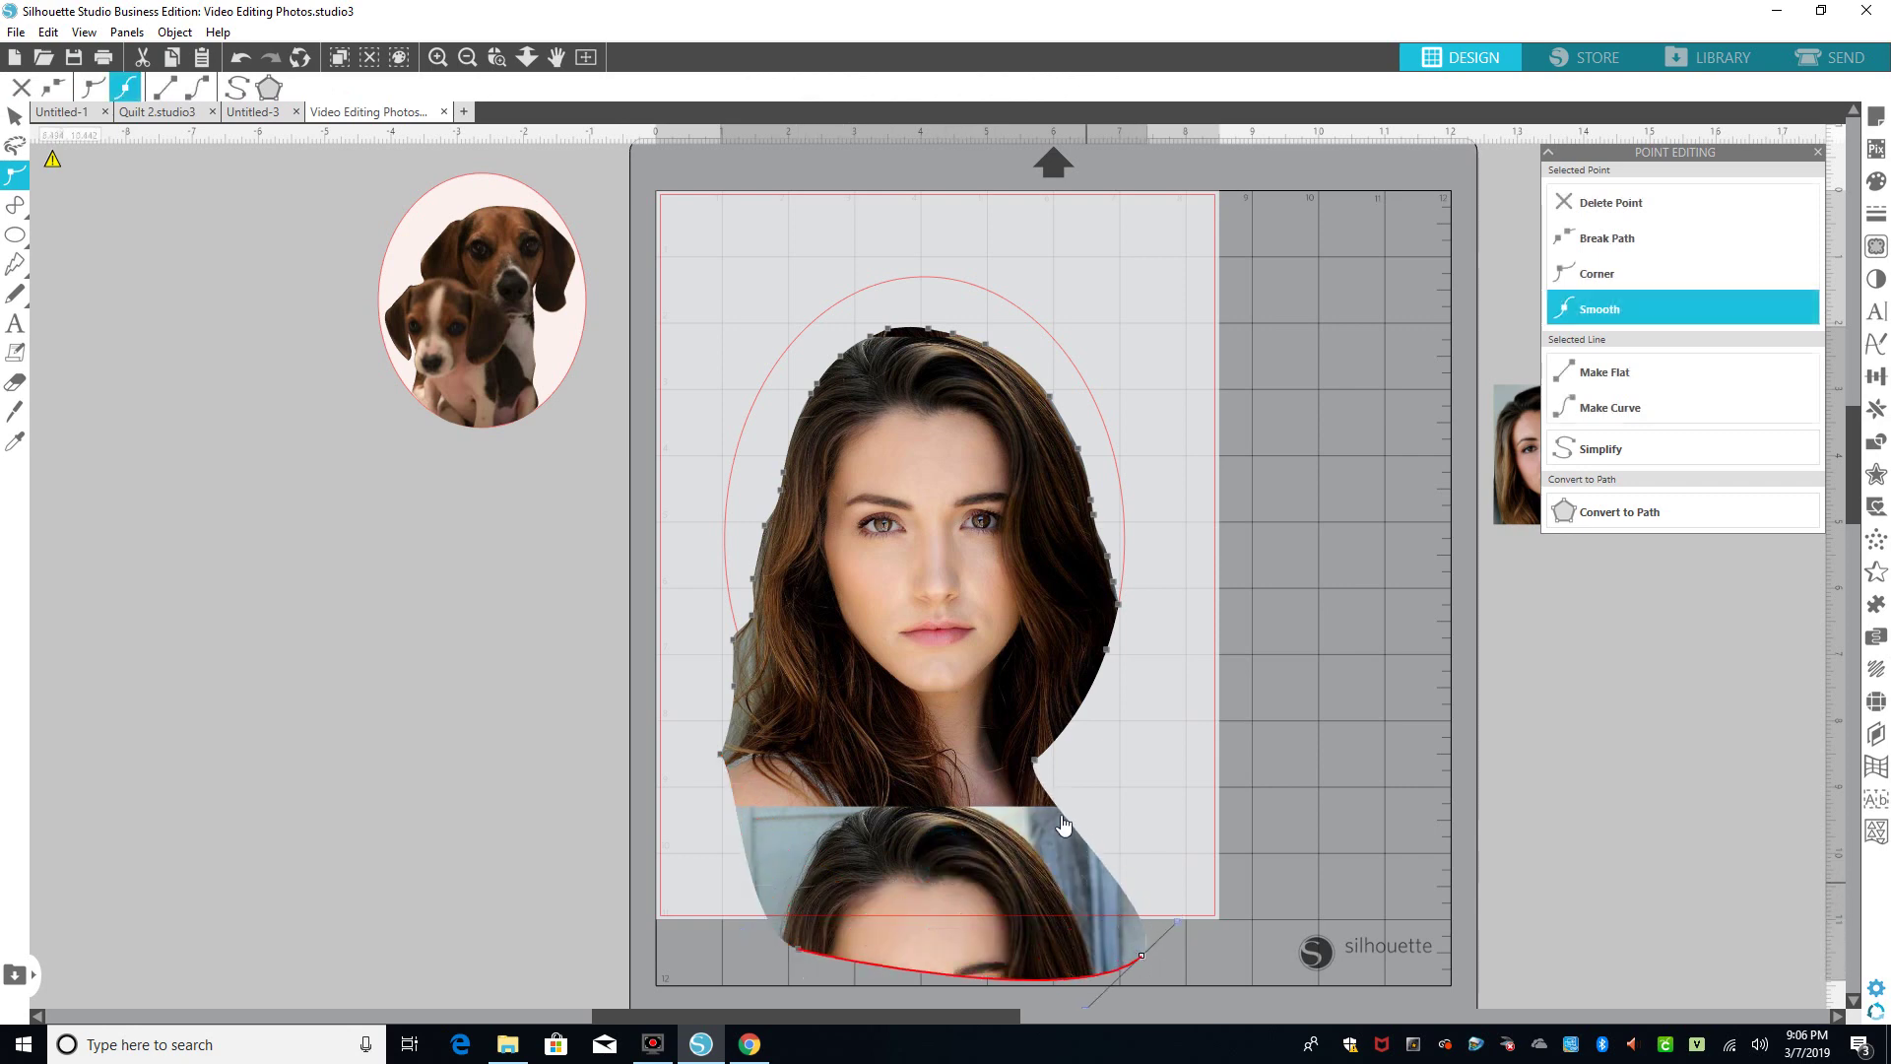
left_click_drag(1040, 763, 1262, 808)
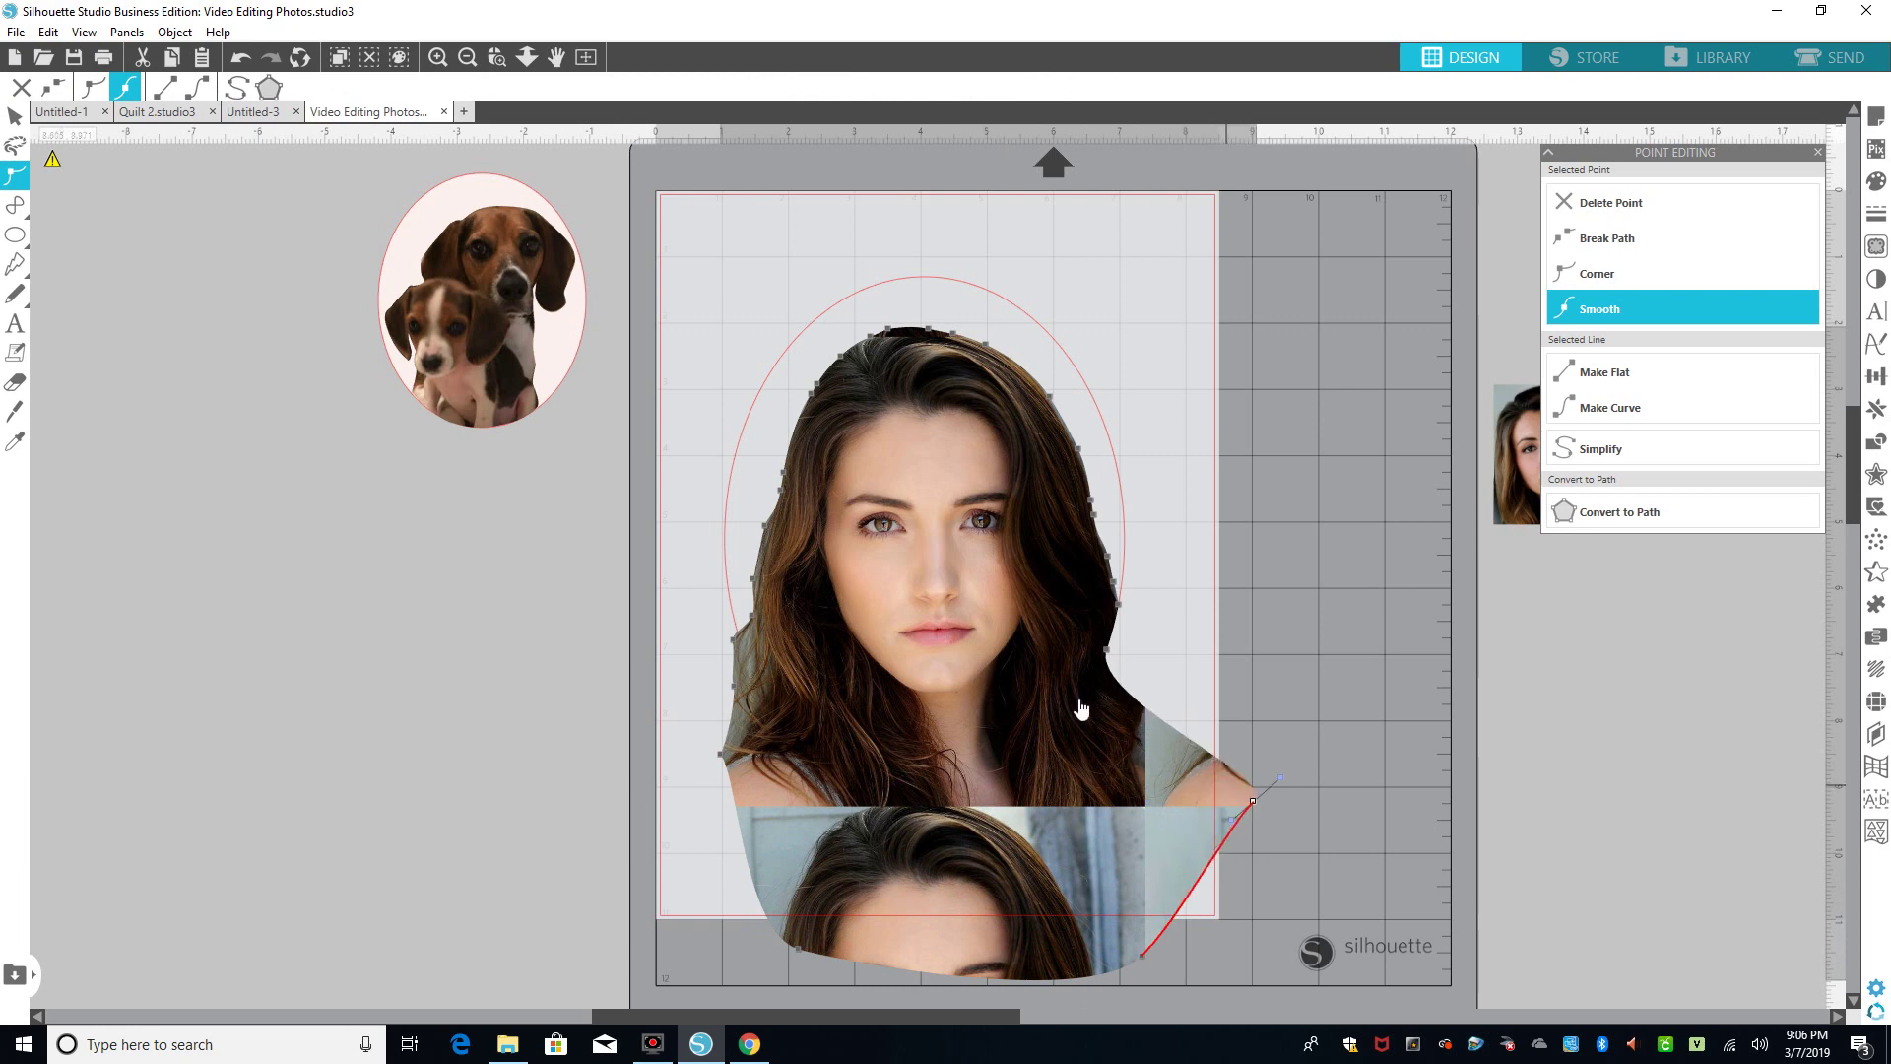
left_click_drag(1095, 654, 1492, 648)
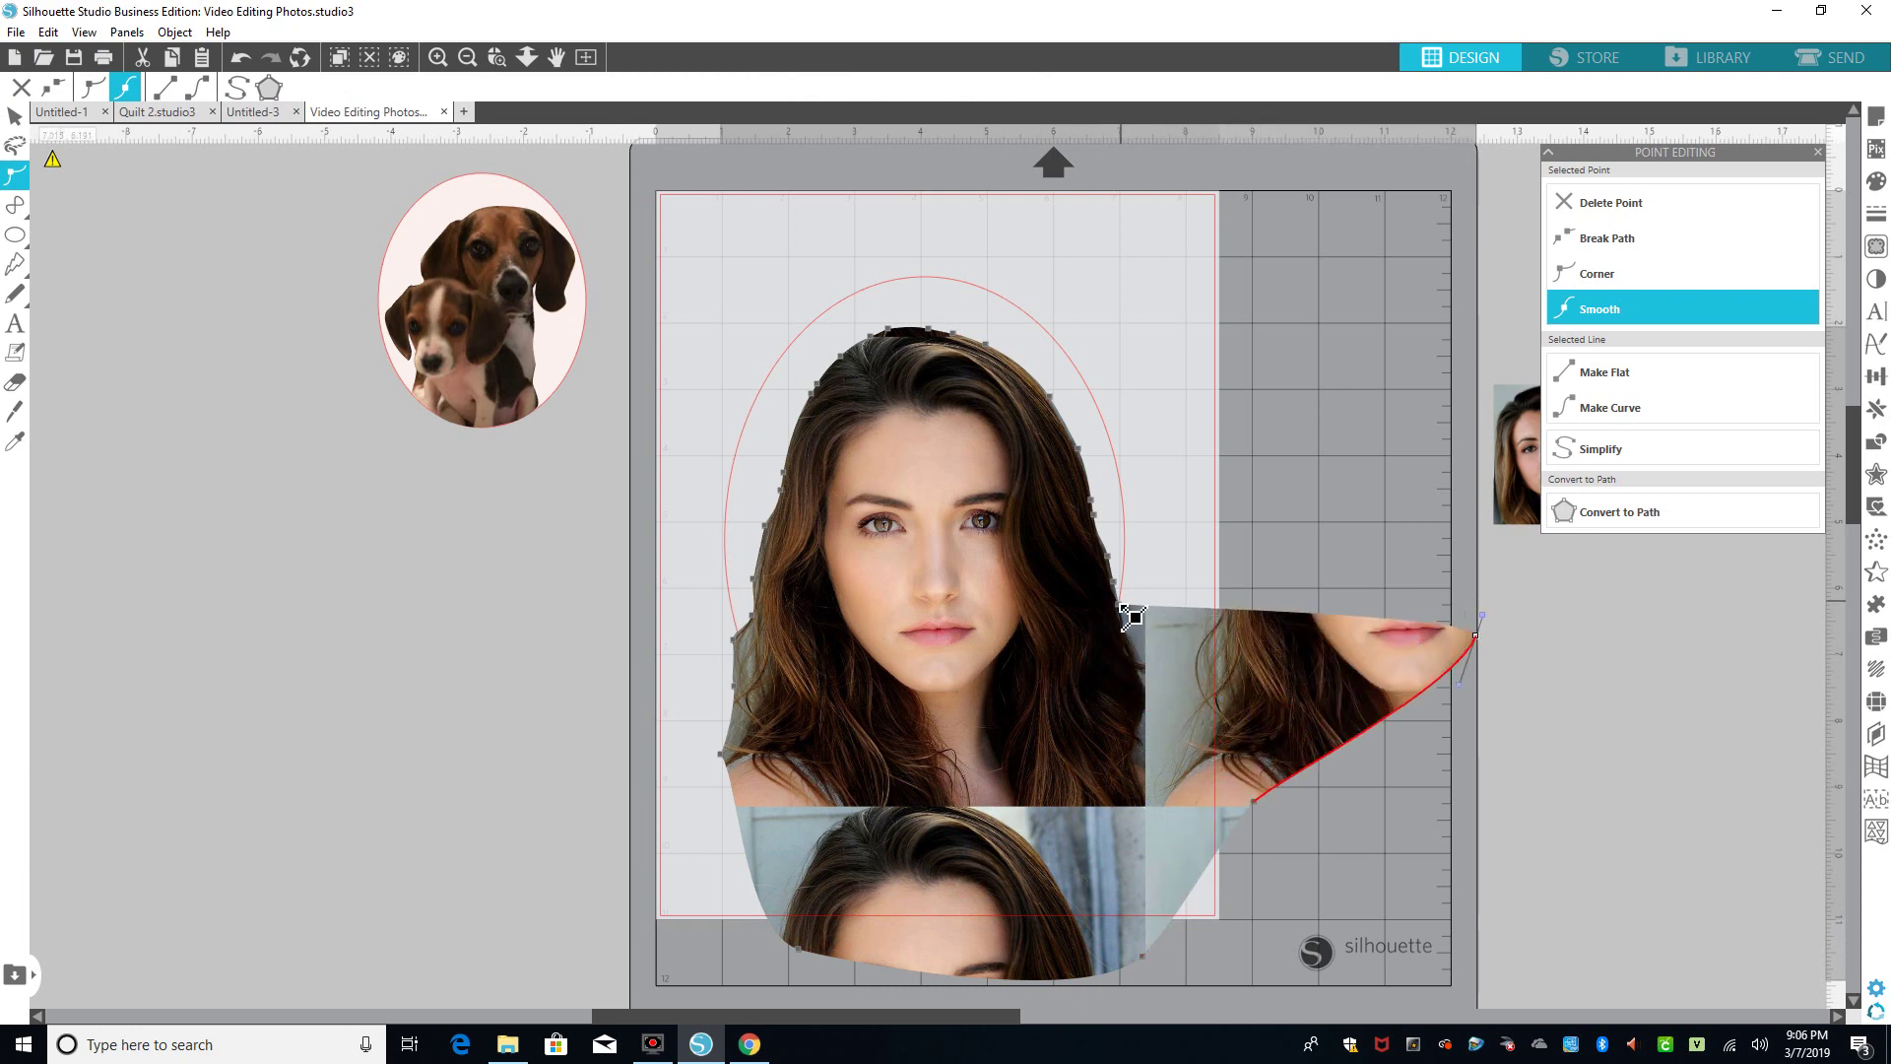
left_click_drag(1131, 617, 1177, 406)
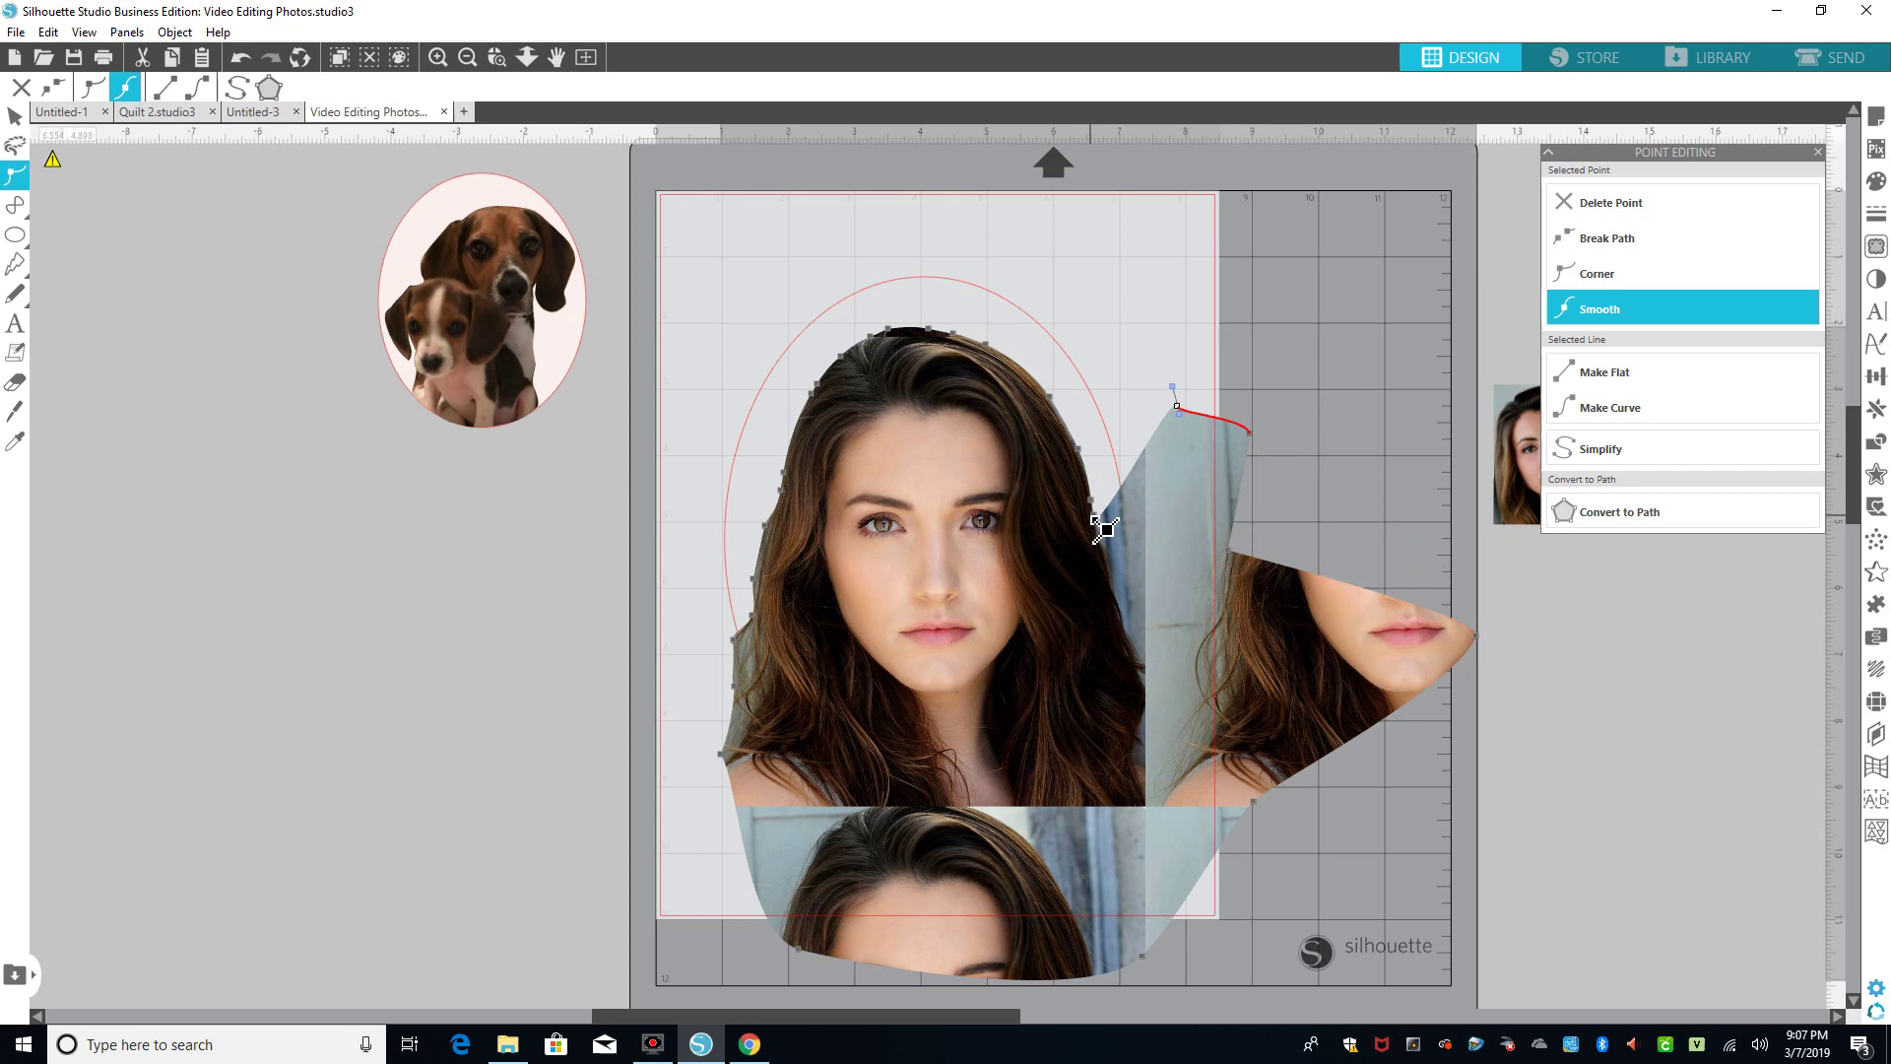
left_click(1156, 431)
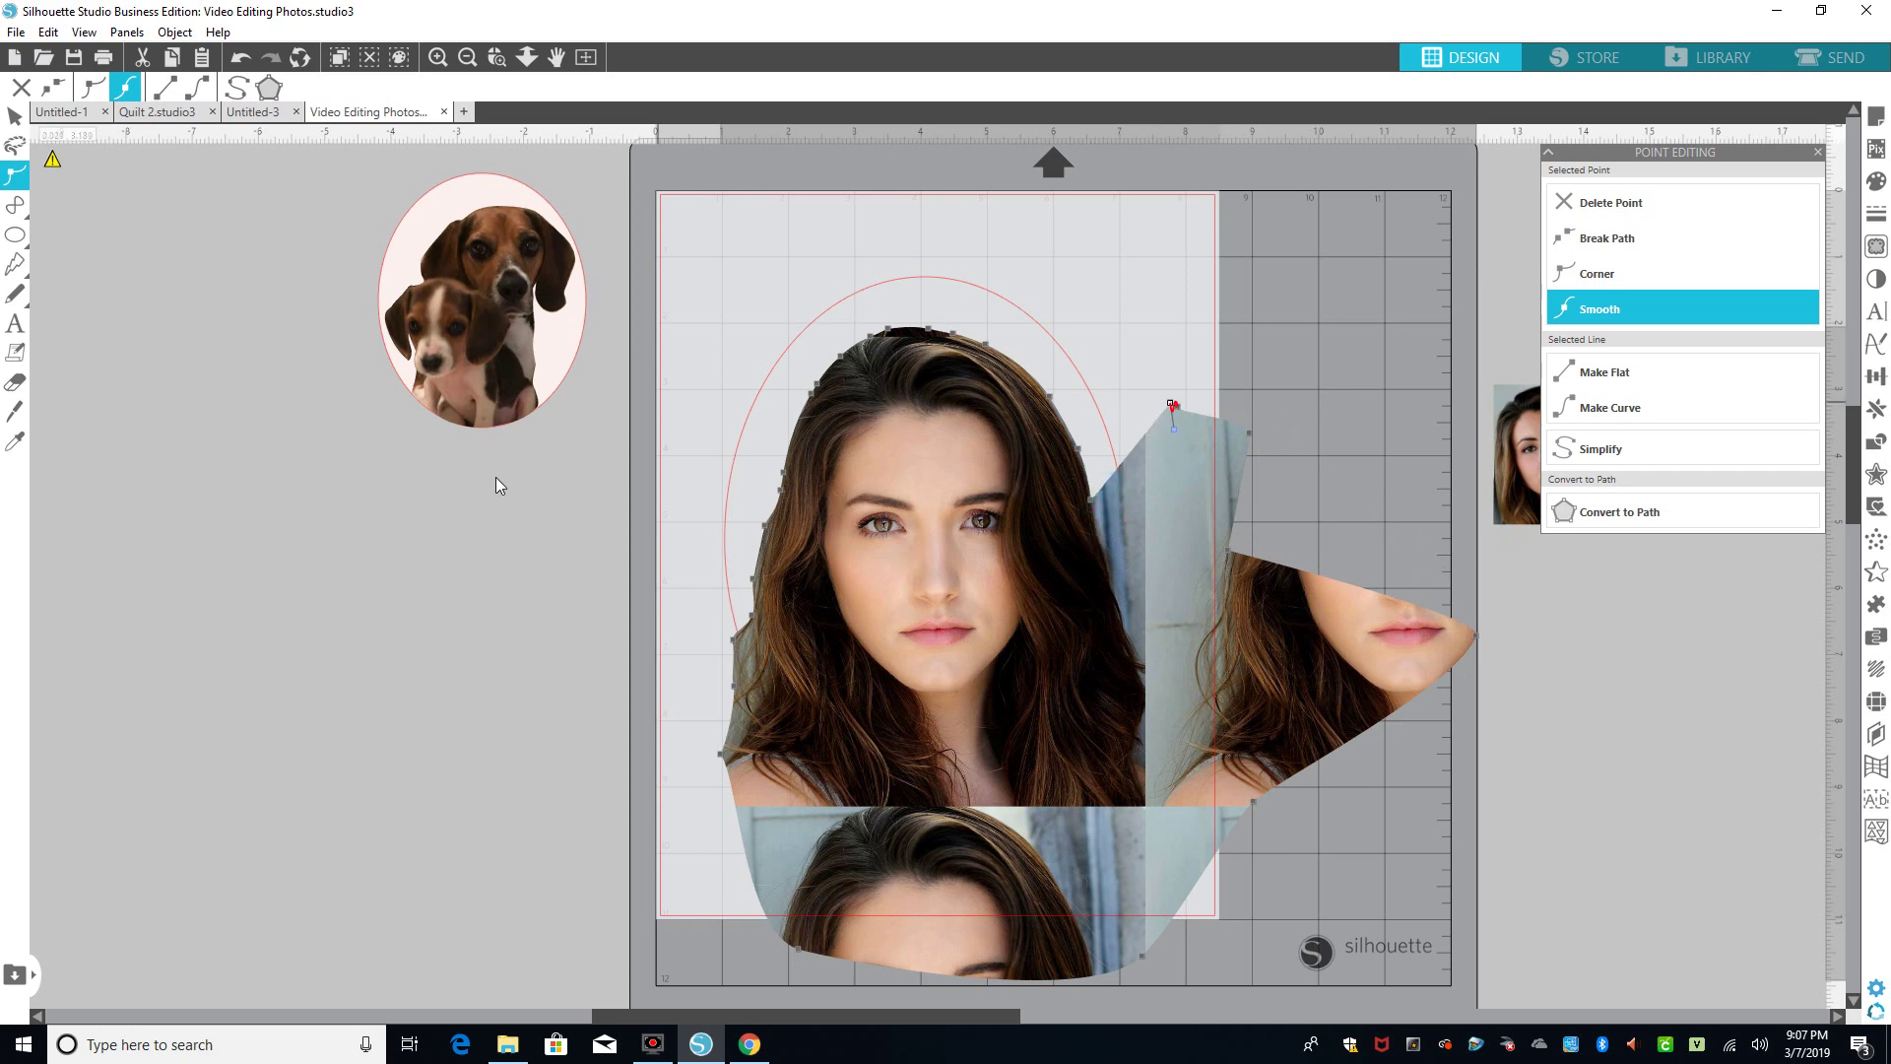
left_click(455, 515)
left_click_drag(781, 338, 818, 260)
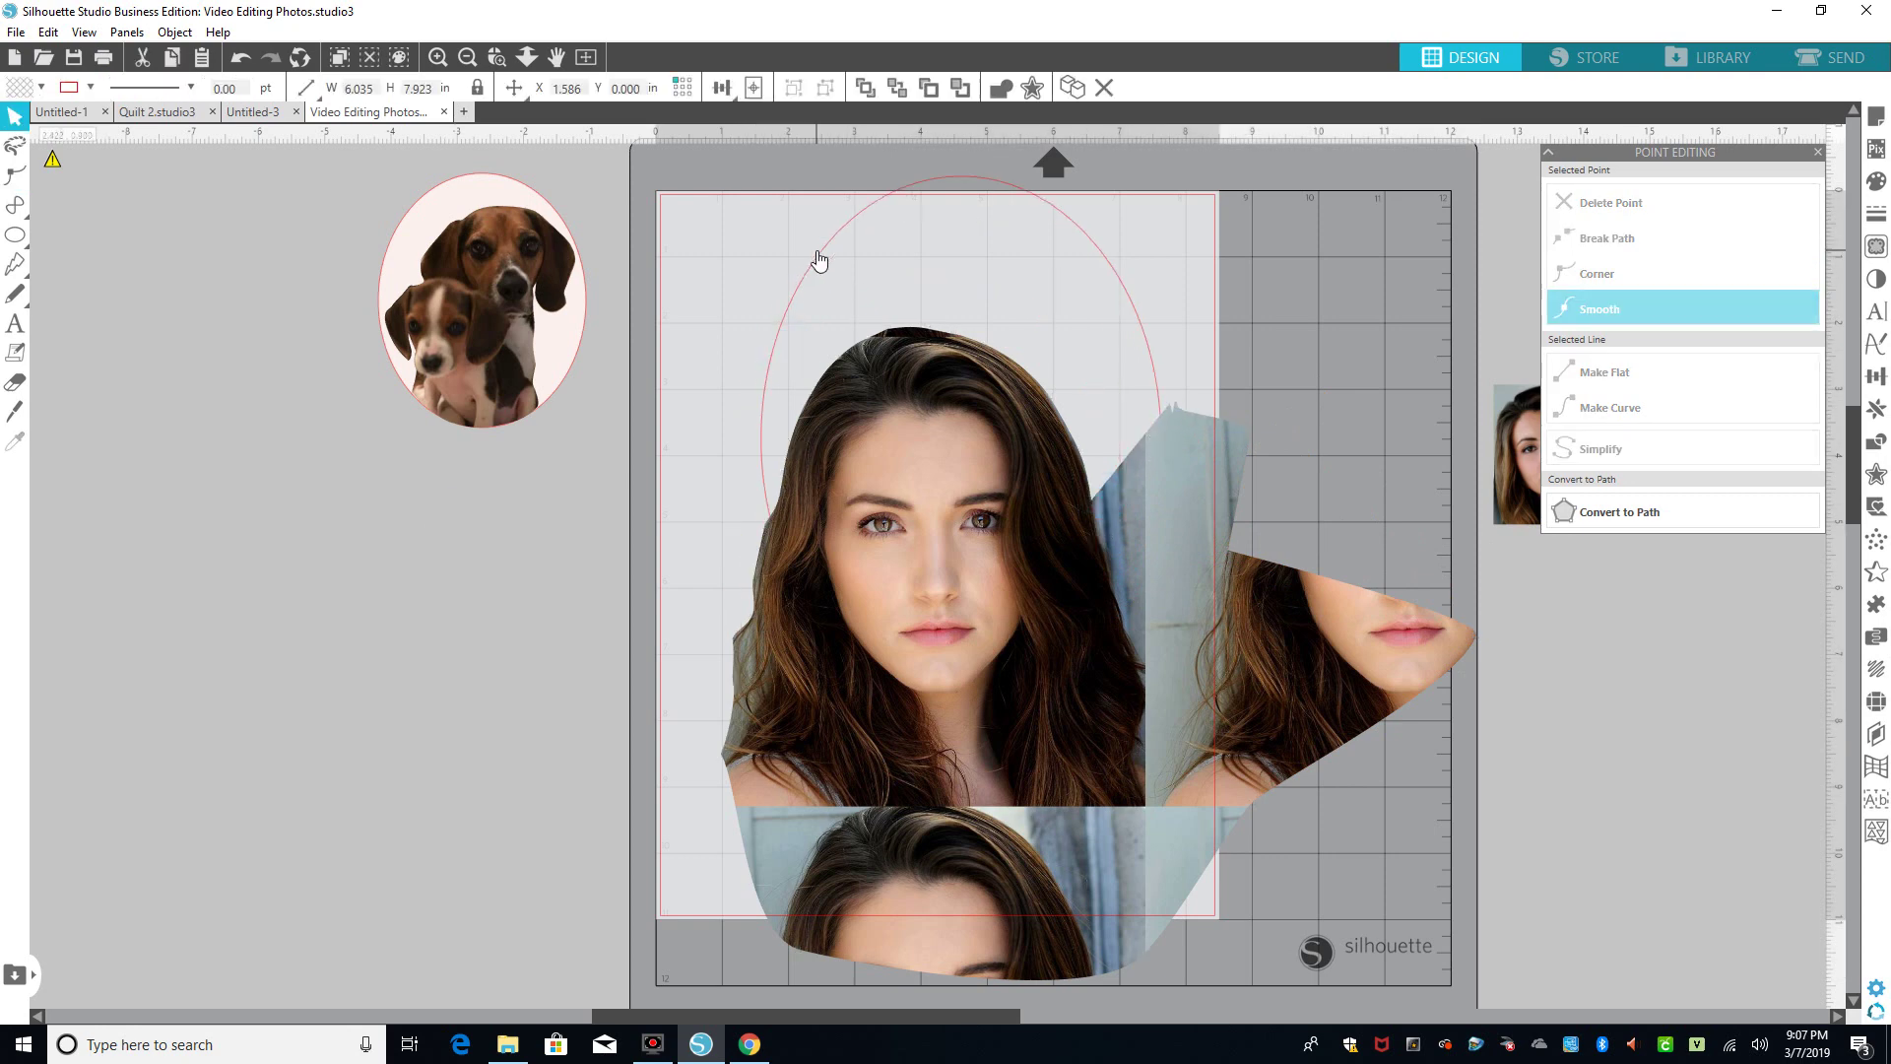
Delete the red oval outline and move the portrait up
key("Delete")
left_click_drag(886, 486, 898, 367)
left_click(399, 390)
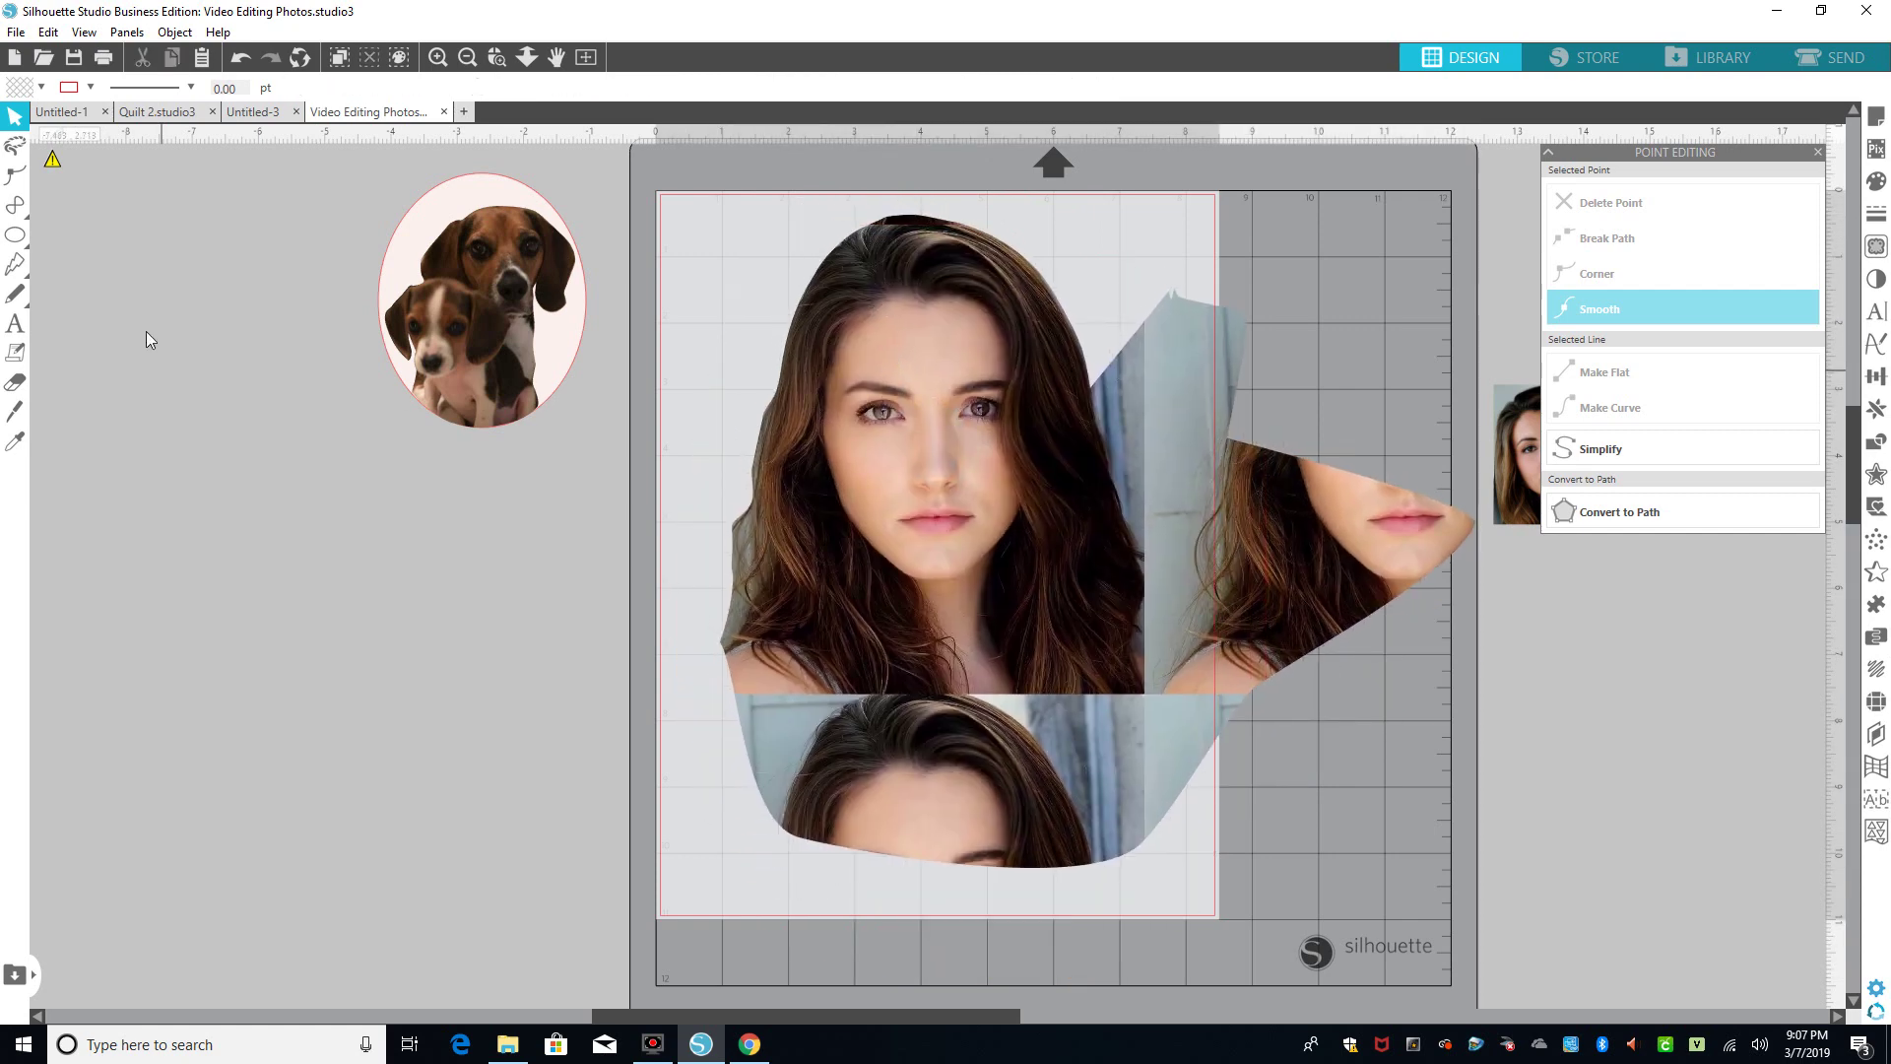
Draw a Flexishapes star beside the mat, tune its points and spikes, and enlarge it to 9.186 in
left_click(17, 269)
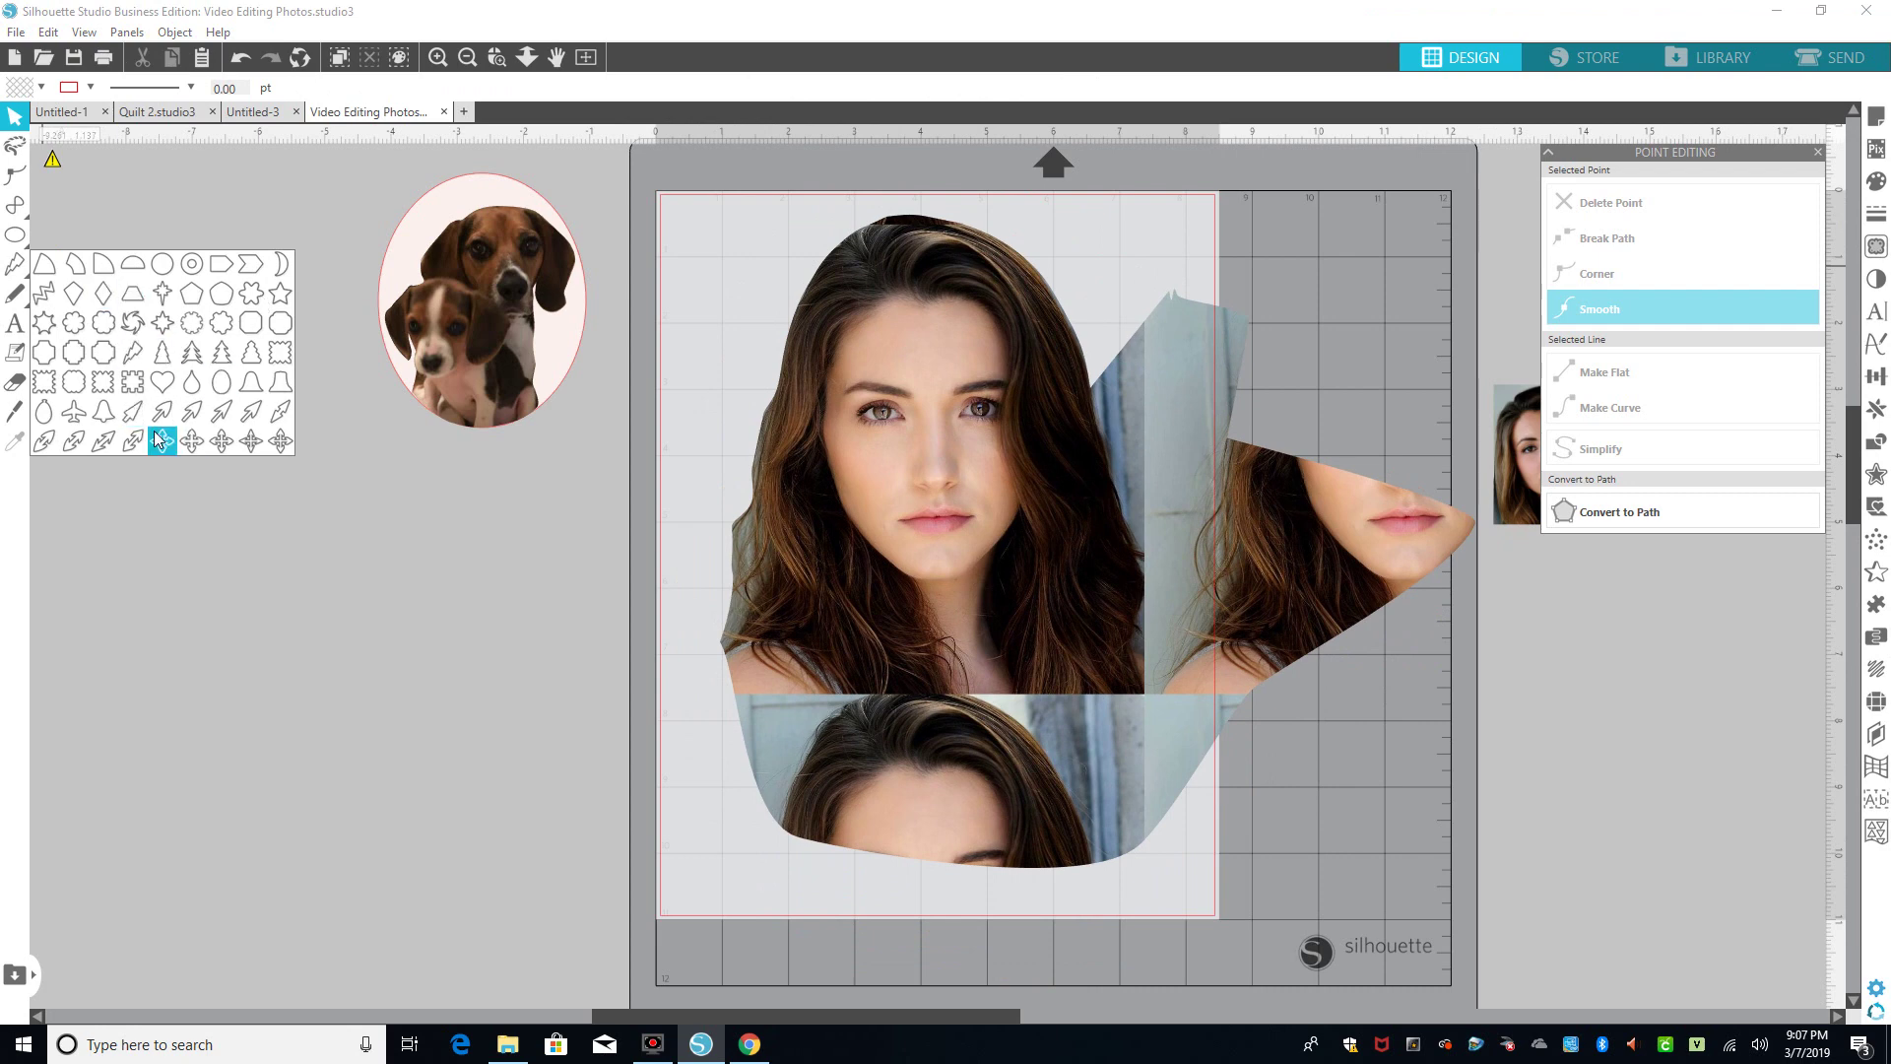
mouse_move(8, 261)
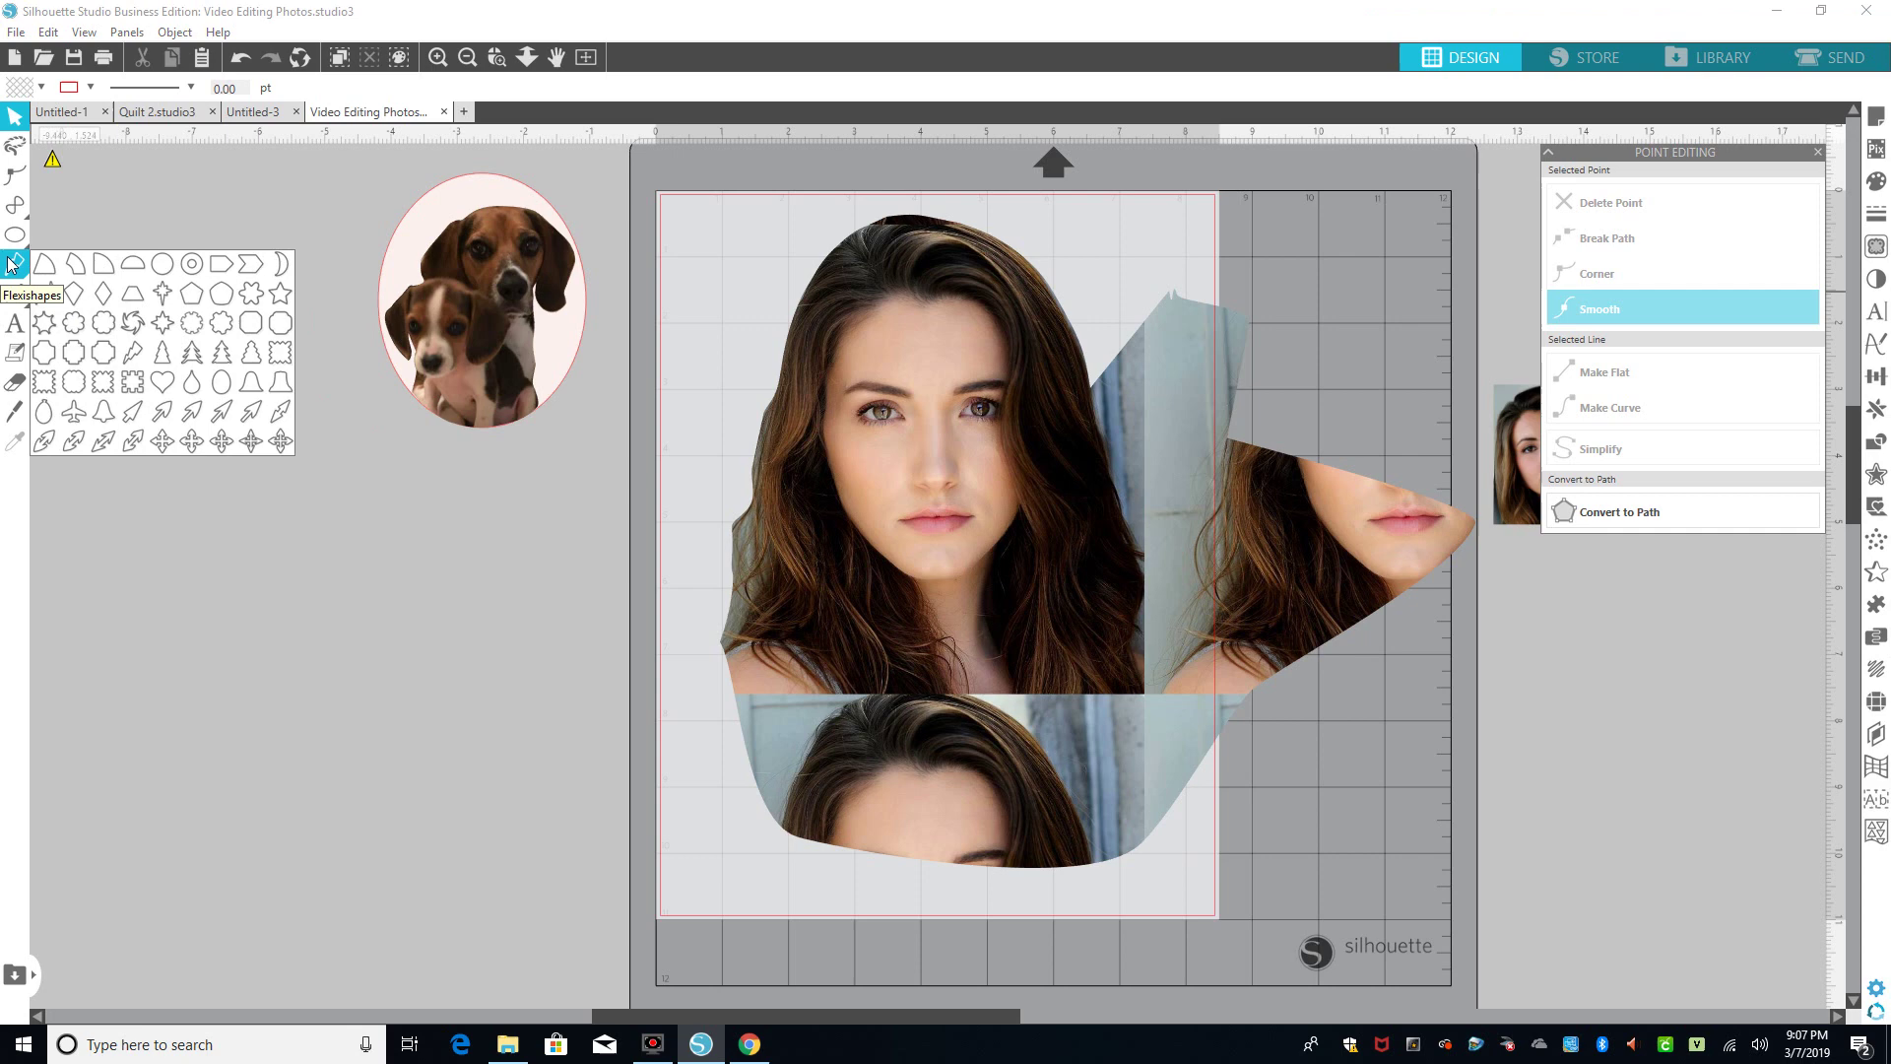
left_click(161, 321)
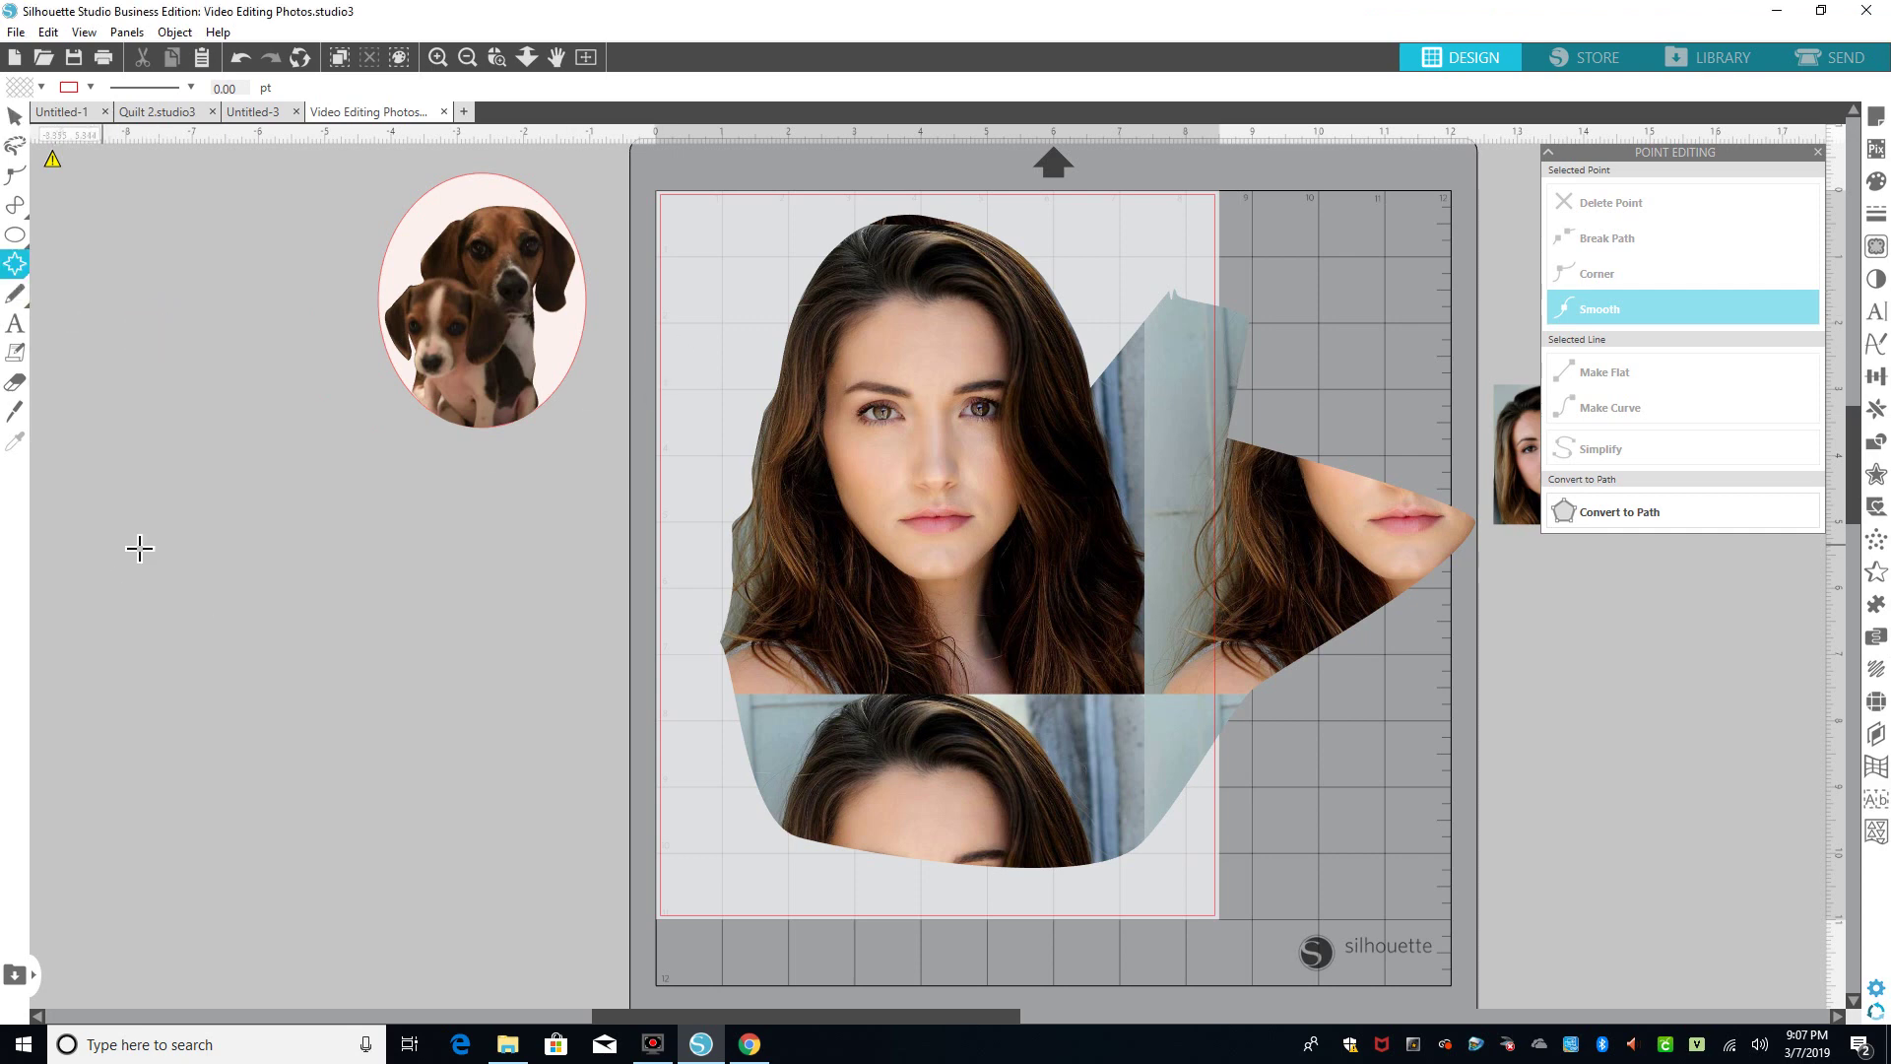
left_click_drag(118, 538, 195, 753)
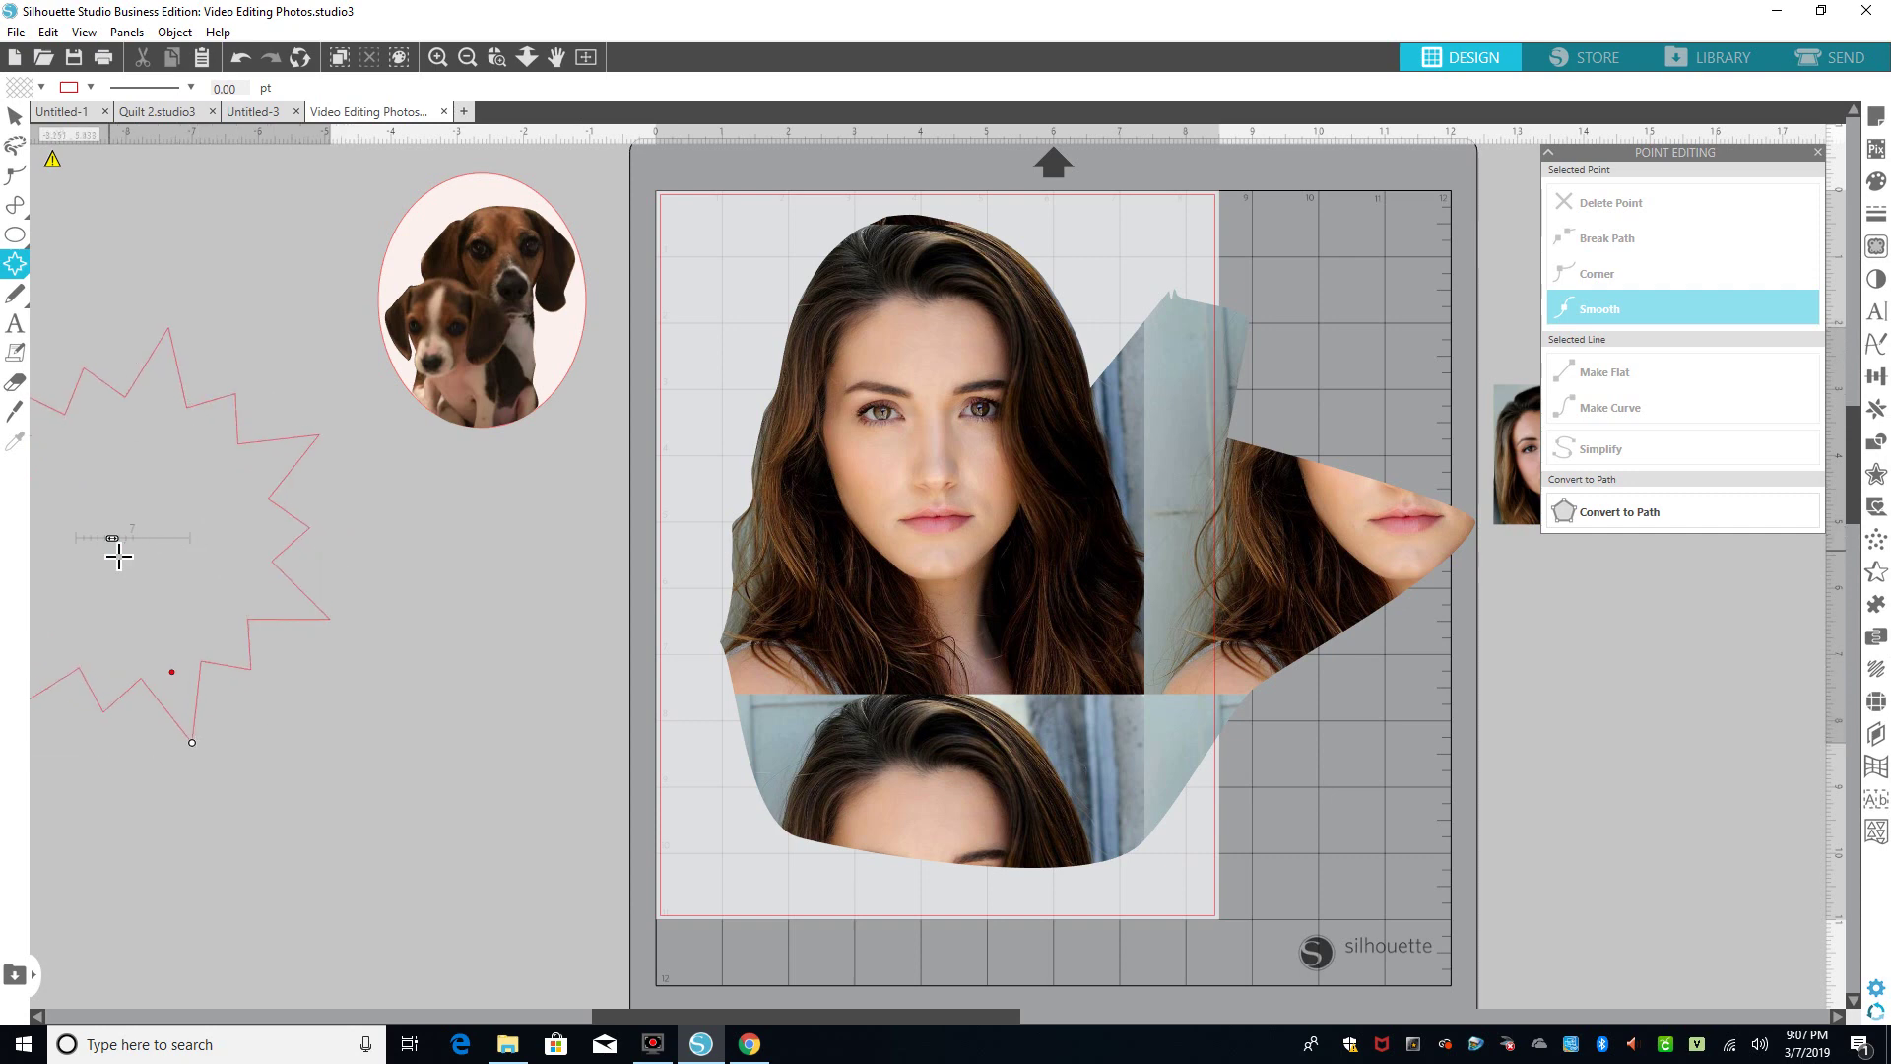
left_click_drag(115, 551, 160, 538)
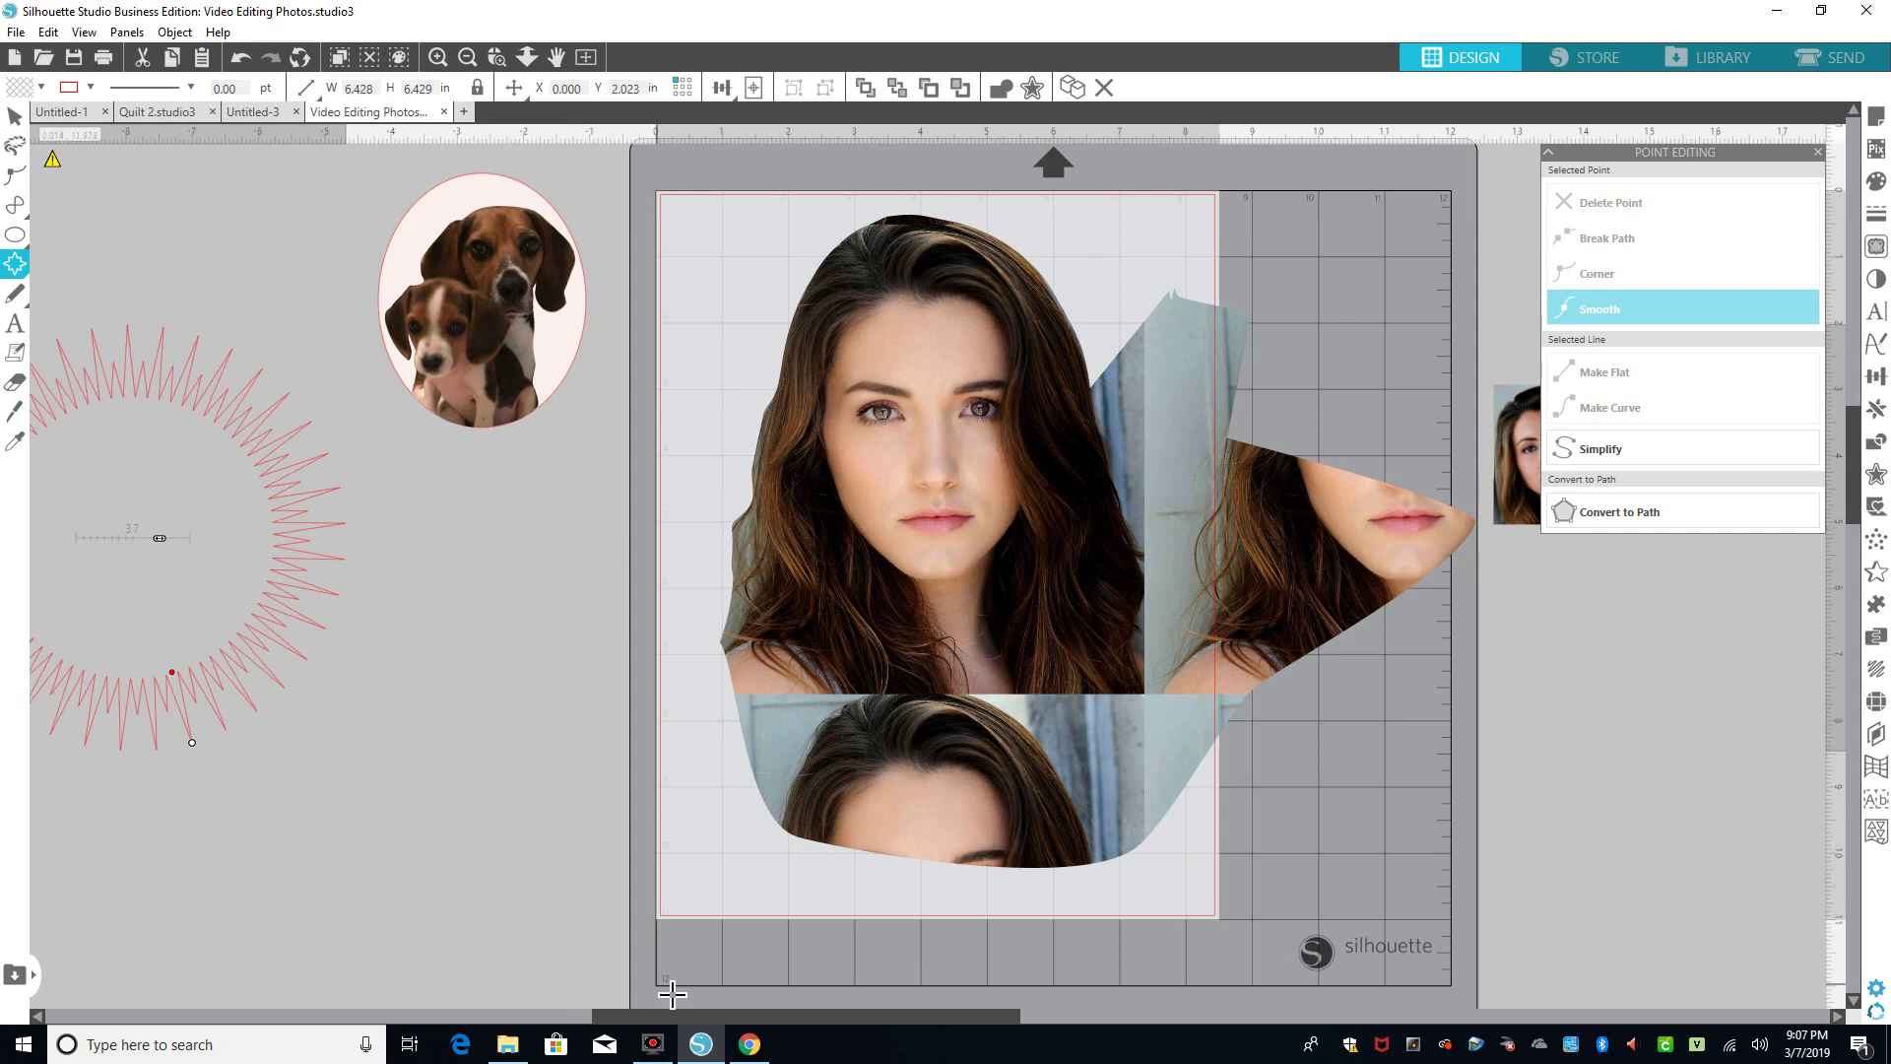
scroll(676, 1013, "left", 3)
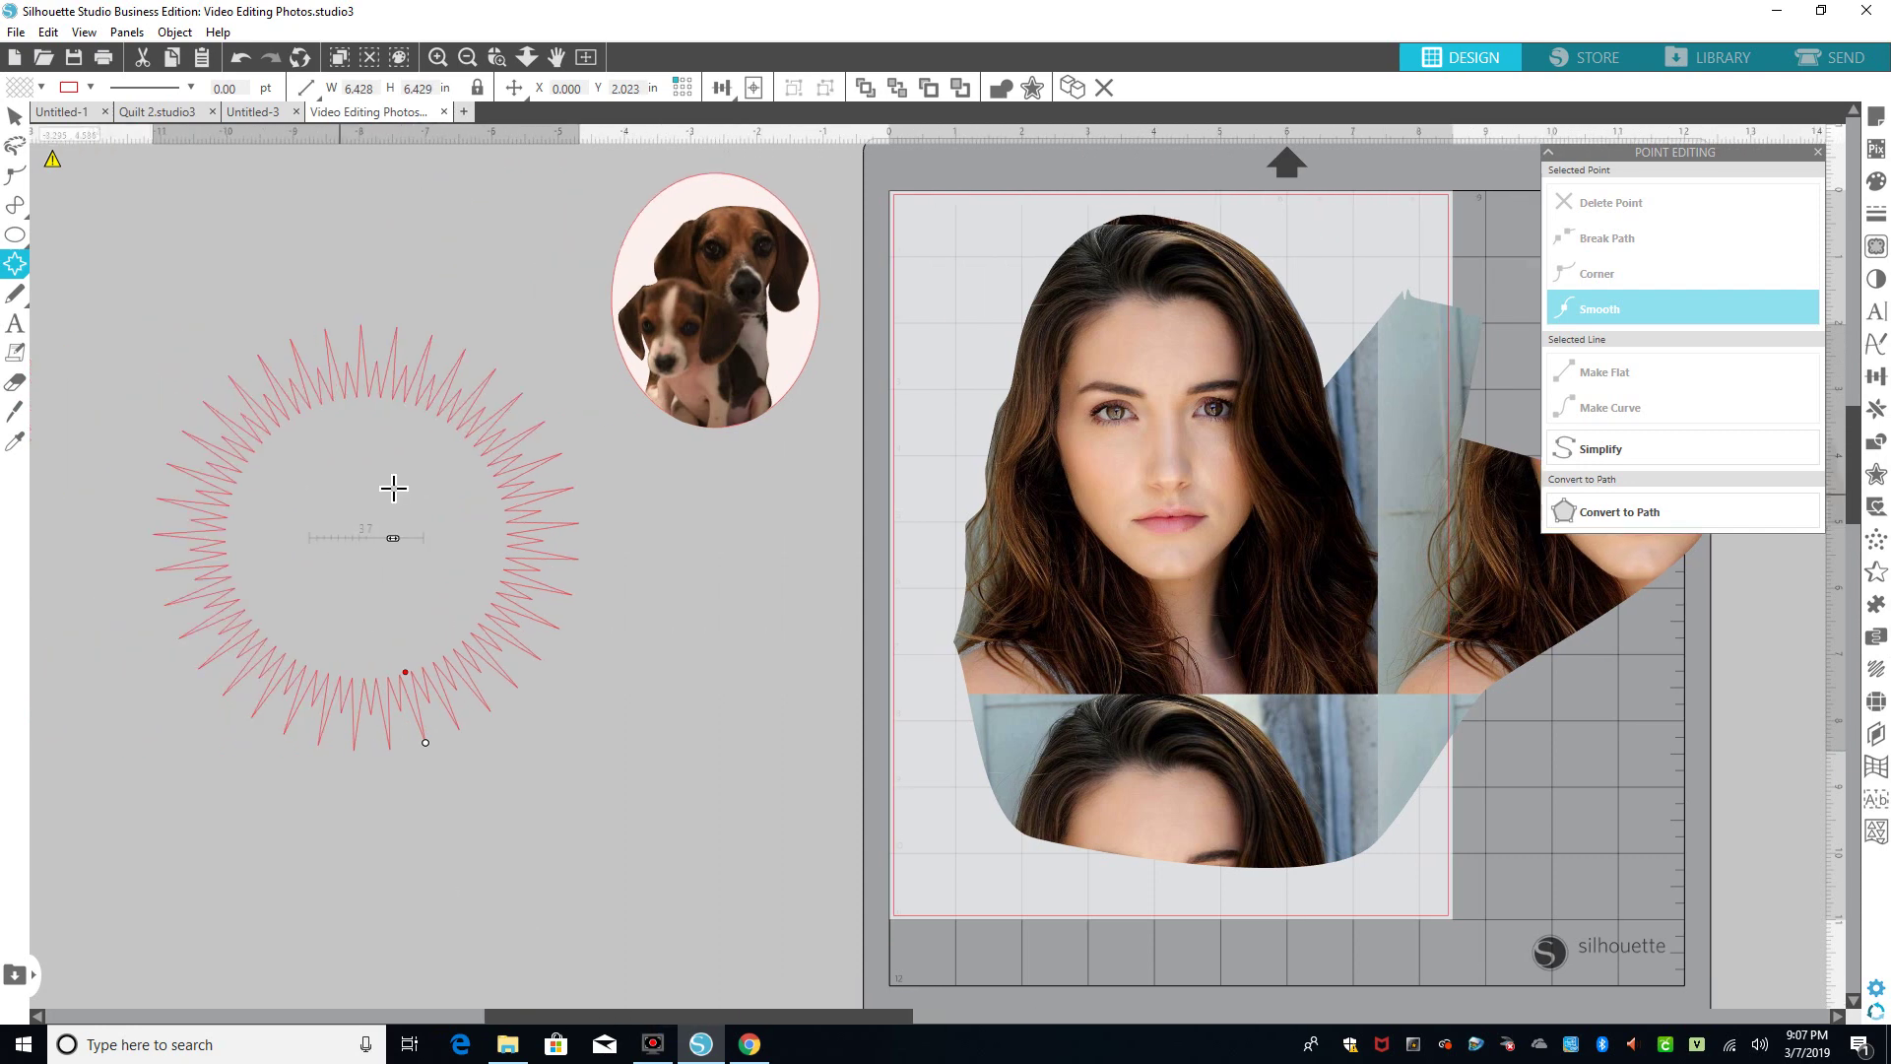
left_click_drag(393, 538, 352, 538)
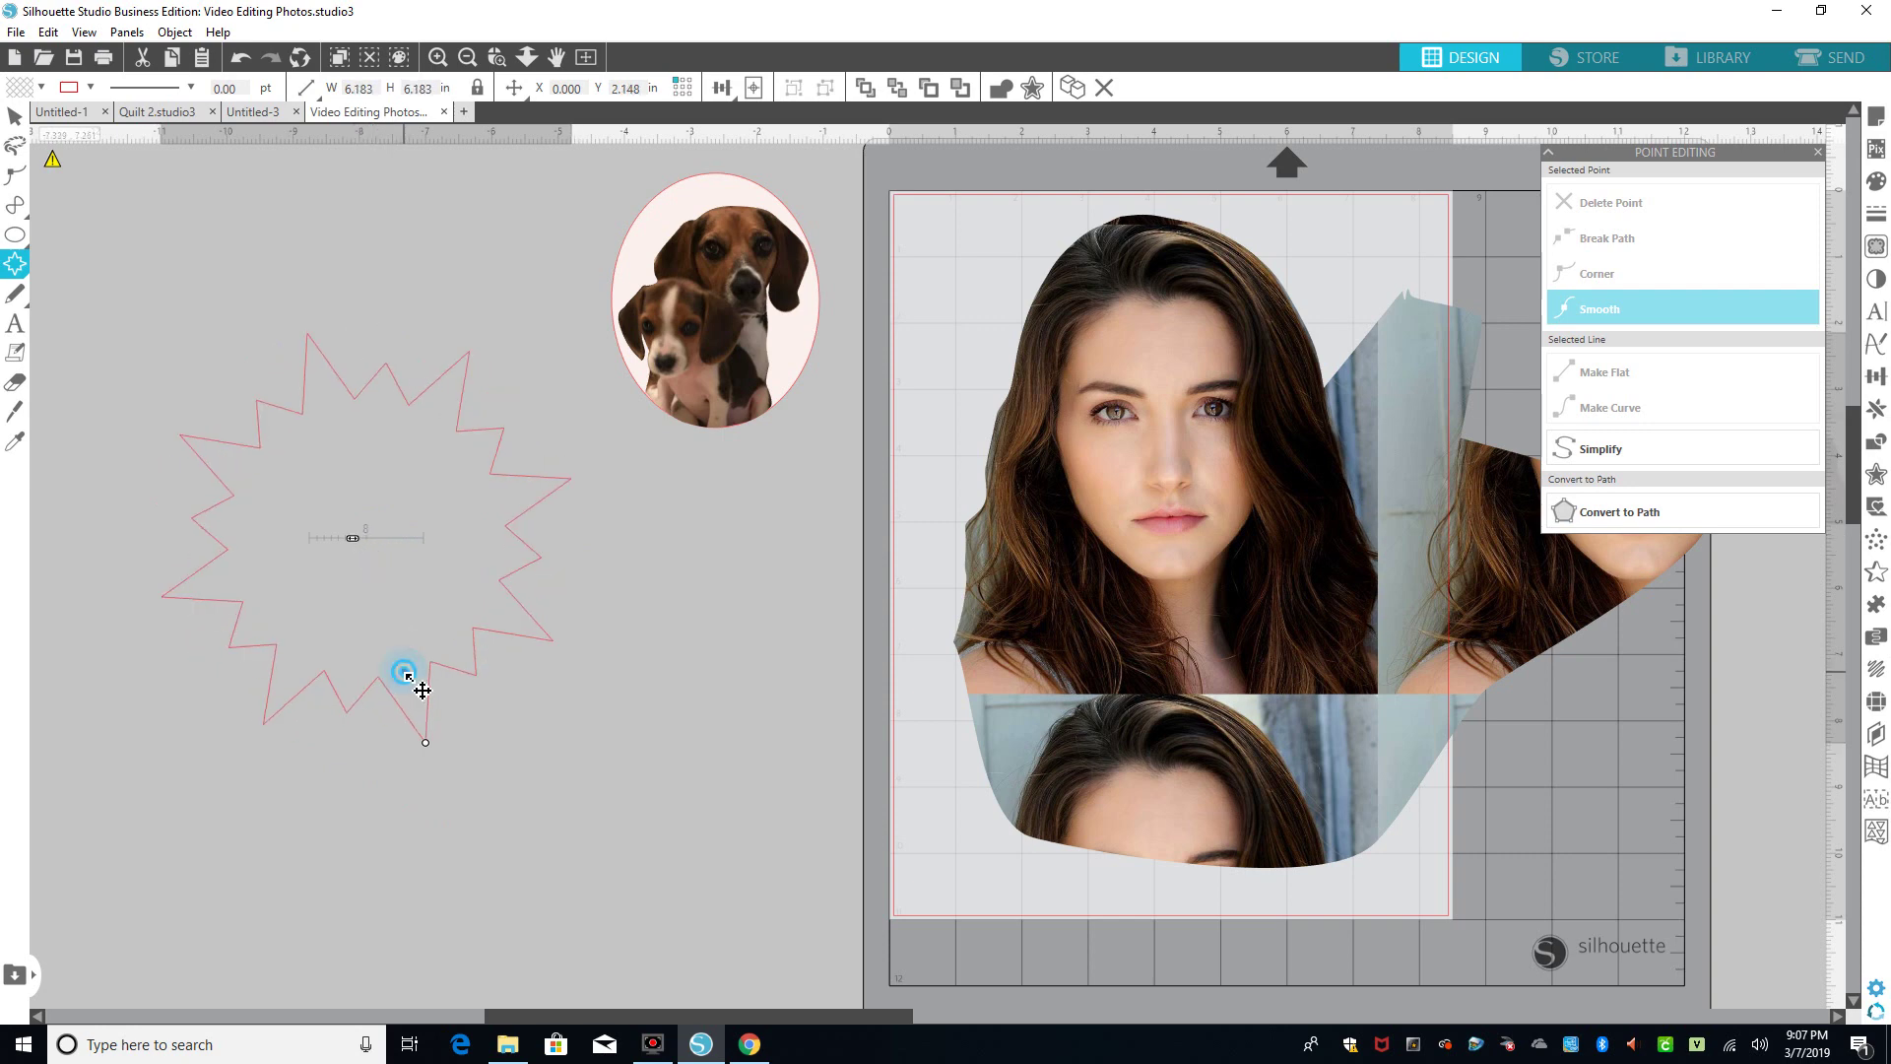
mouse_move(406, 674)
left_mouse_down()
mouse_move(388, 553)
mouse_move(405, 722)
mouse_move(368, 536)
mouse_move(389, 680)
left_mouse_up()
left_click_drag(427, 744, 579, 754)
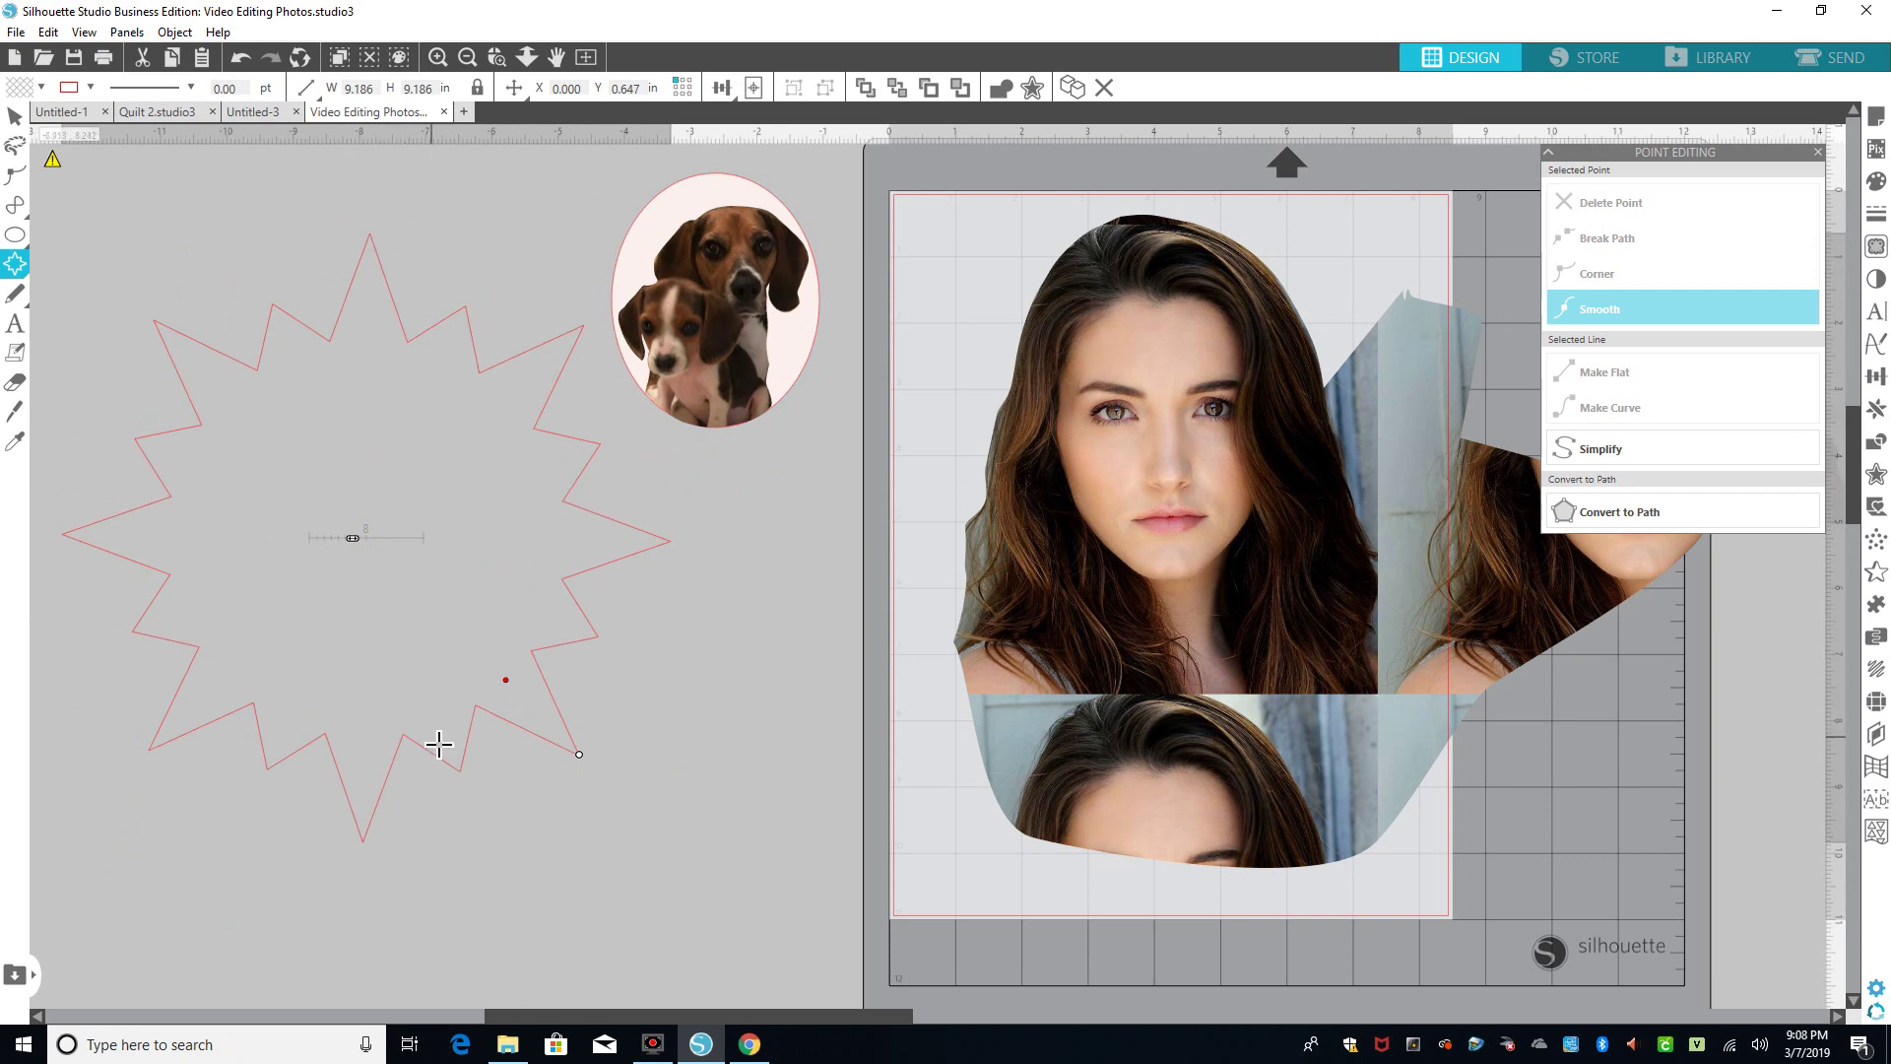
Convert the star shape into a plain path
left_click(14, 118)
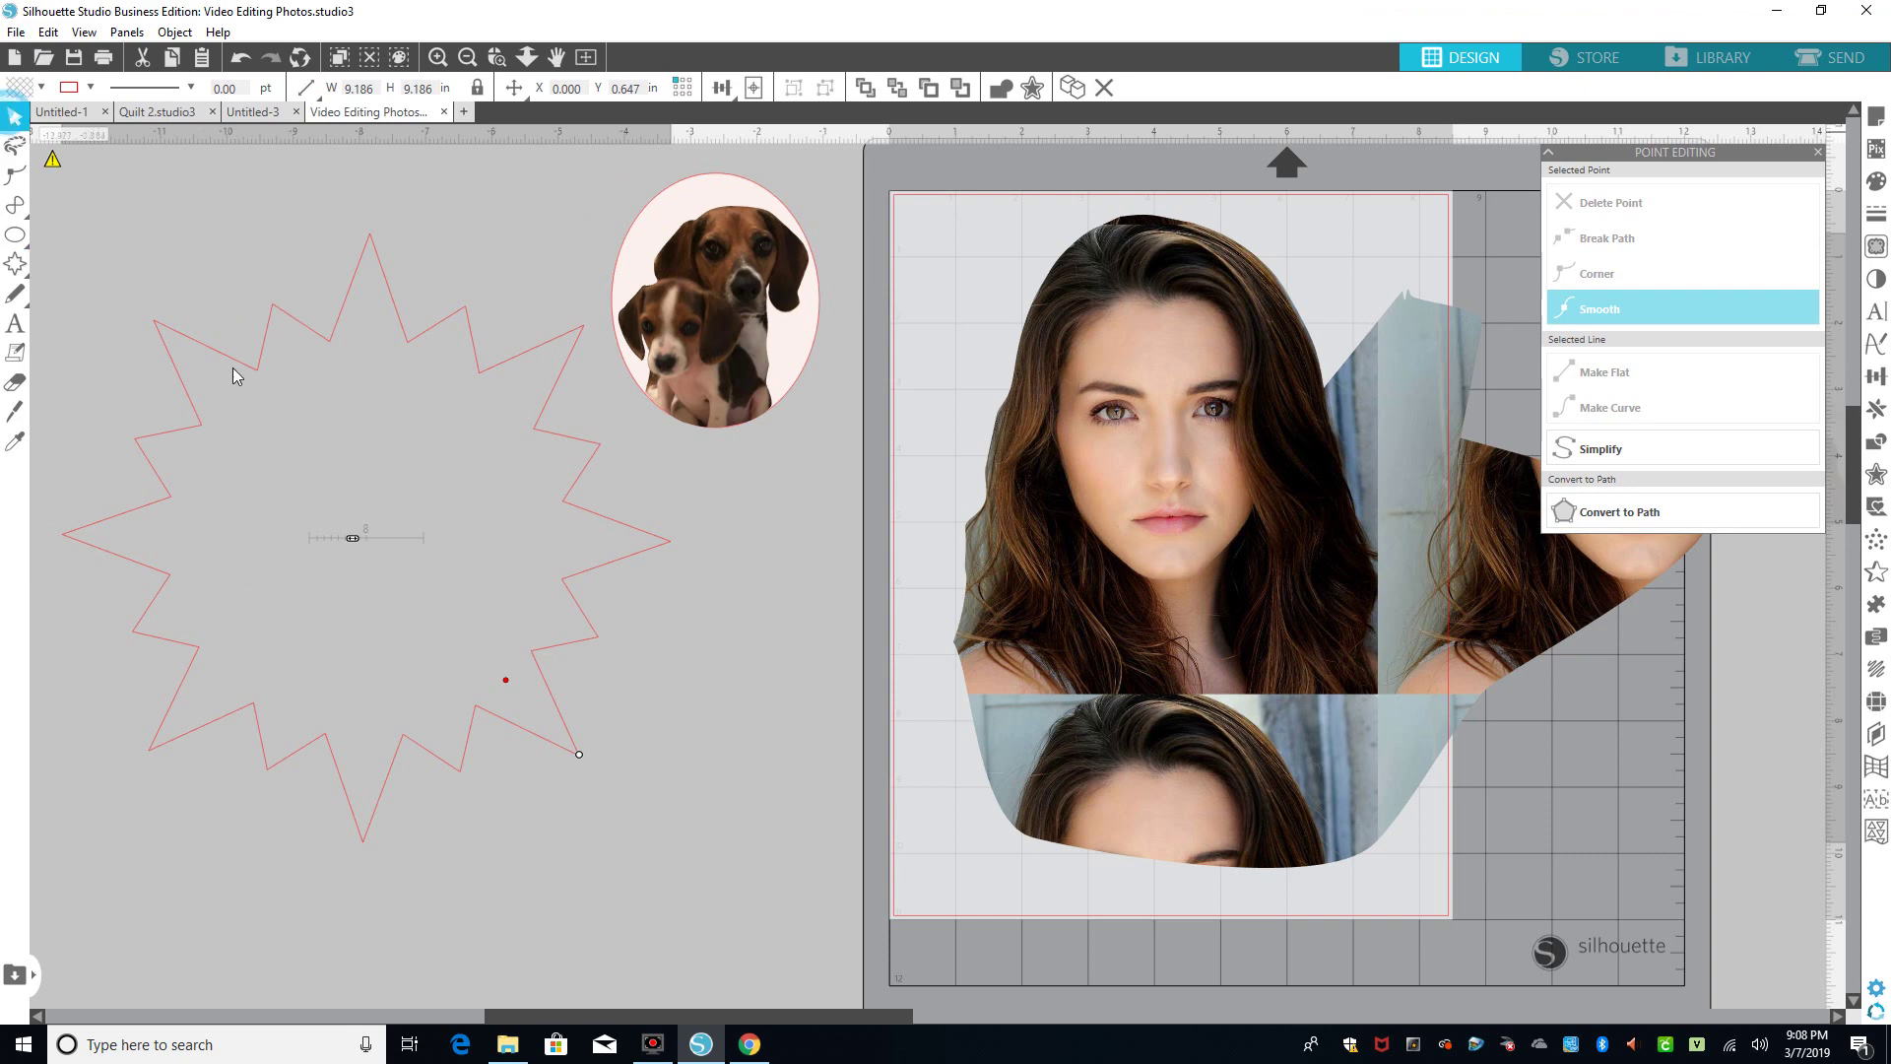
right_click(465, 739)
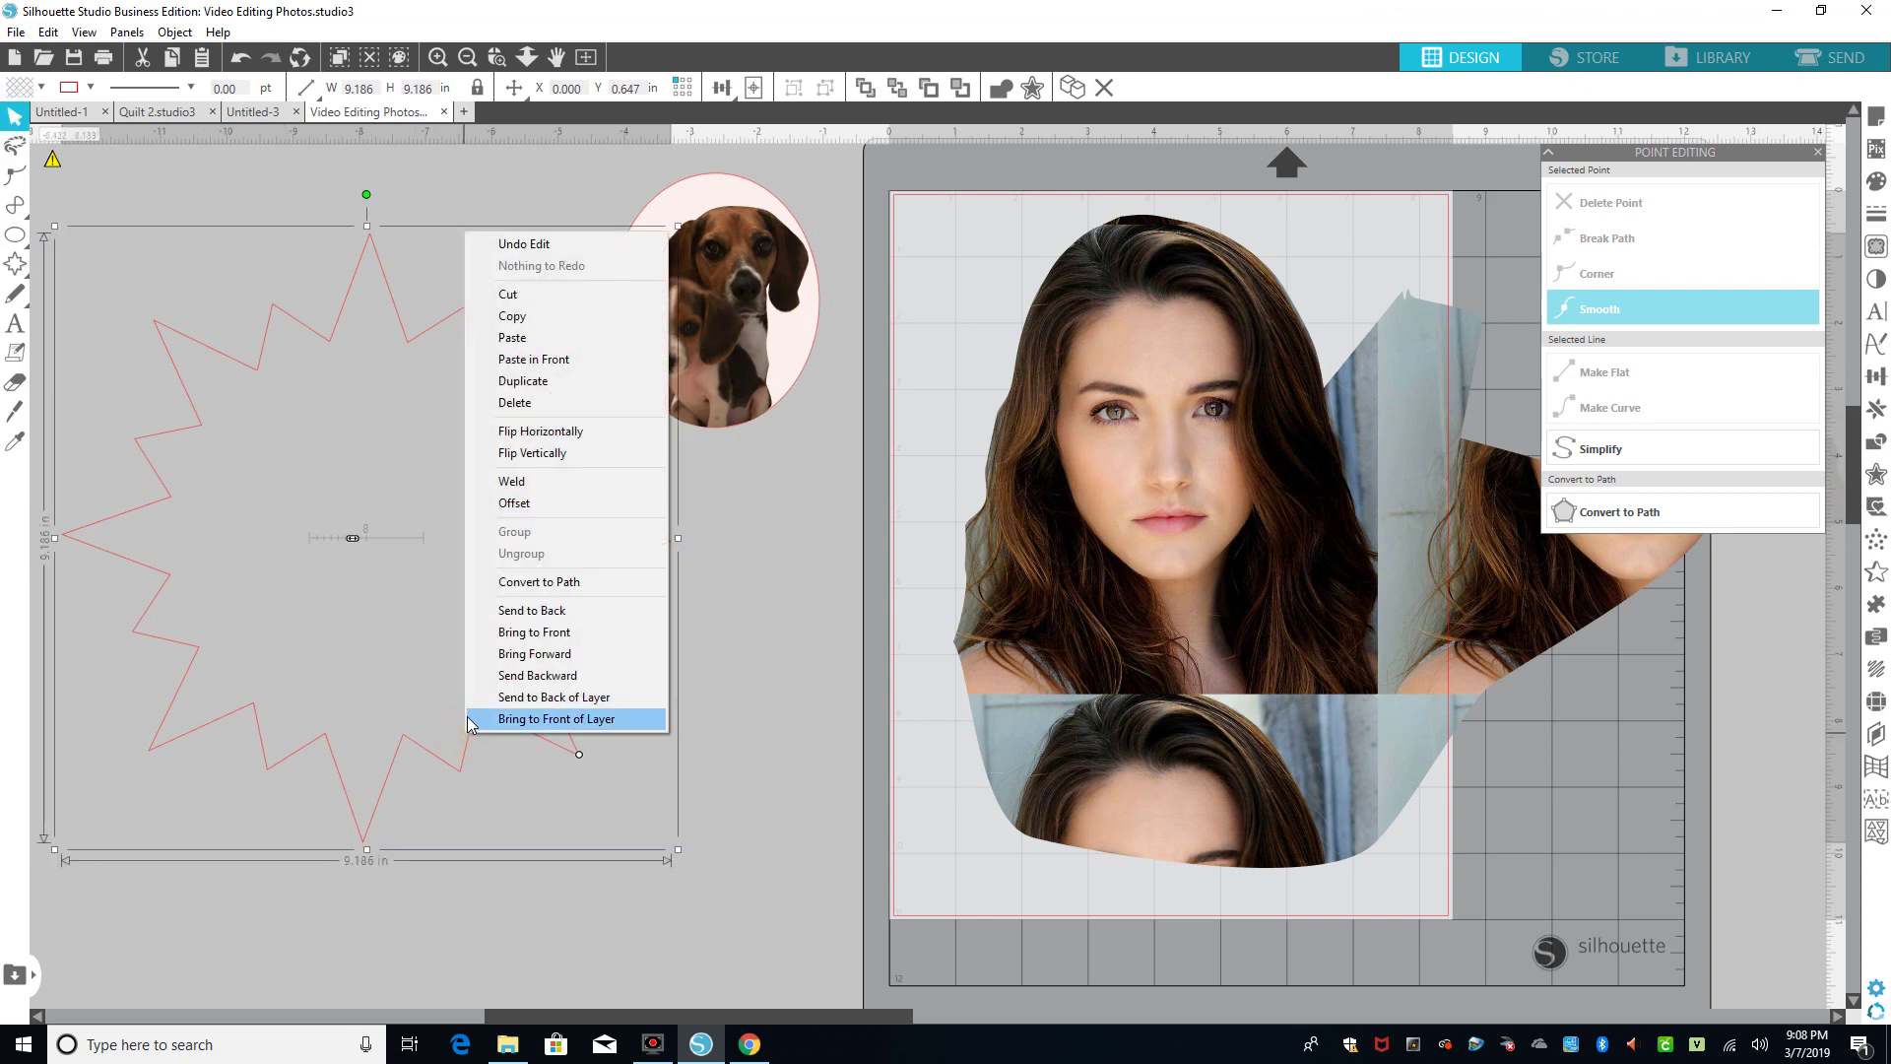
left_click(557, 582)
left_click(579, 635)
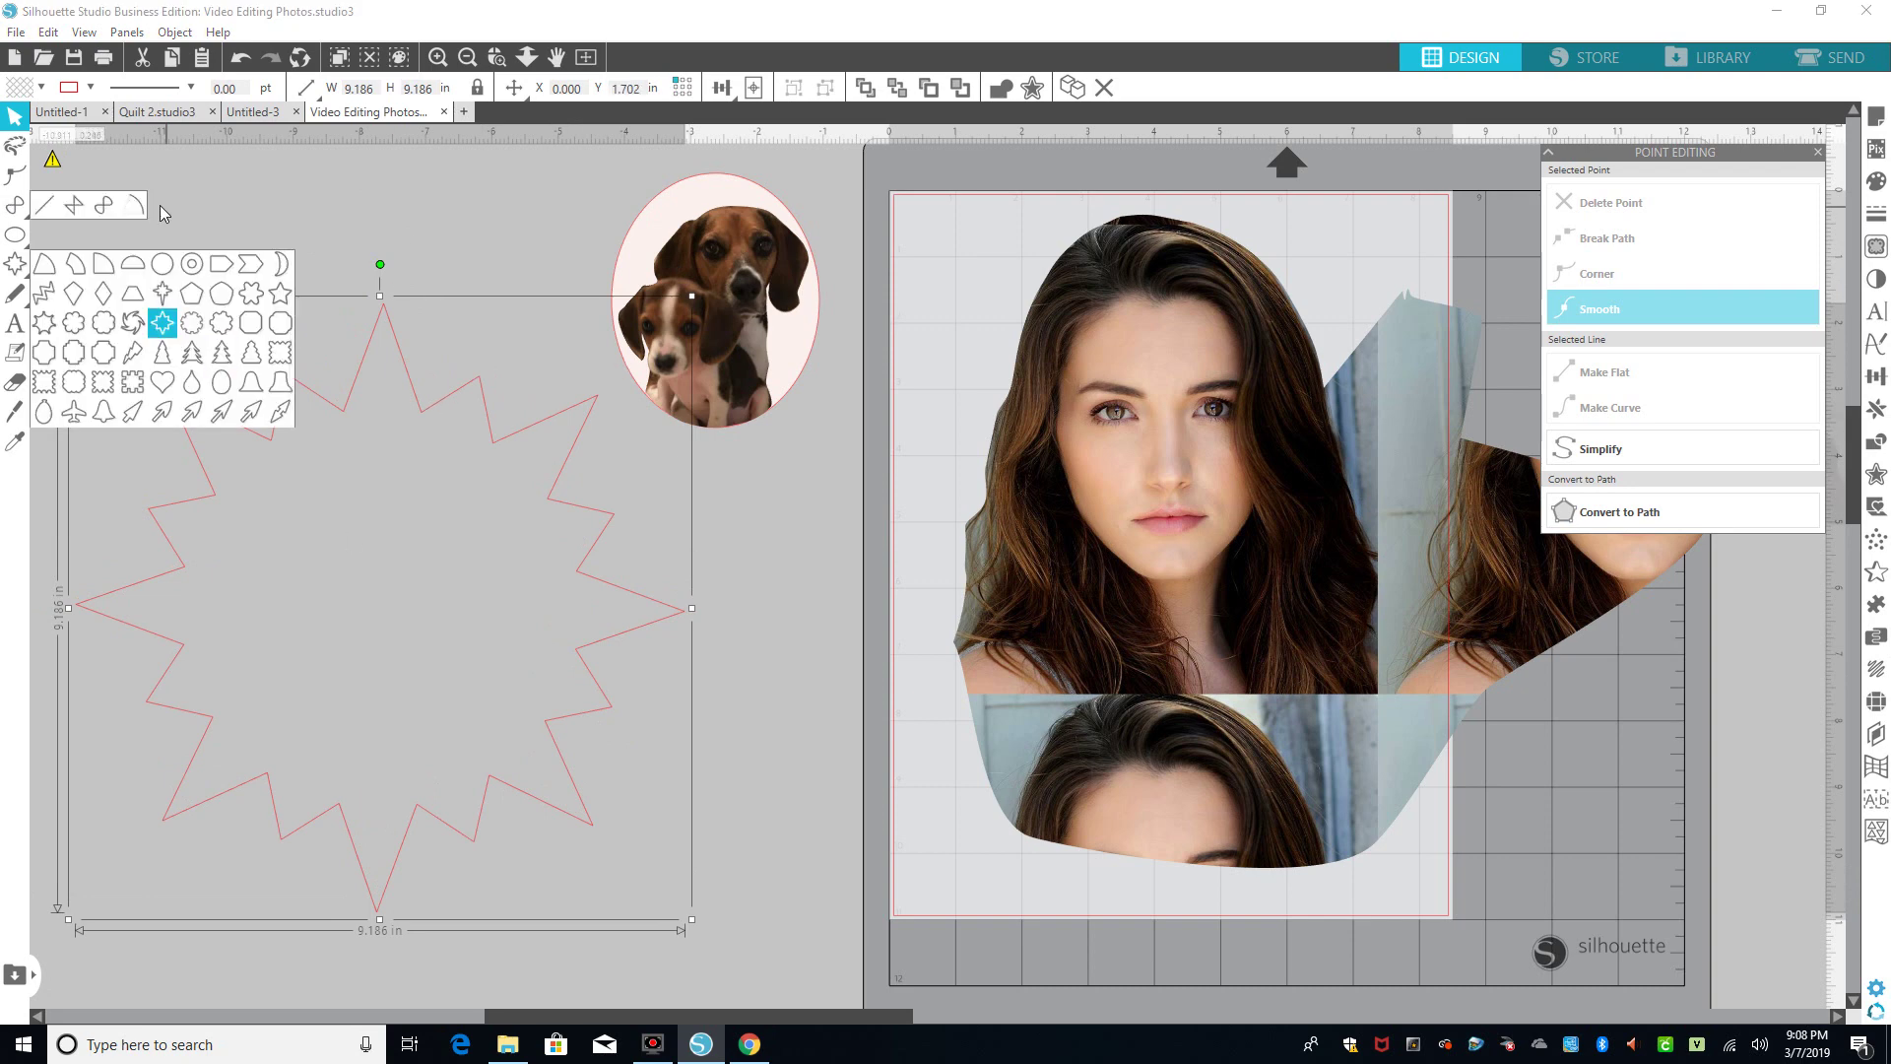
Shrink the star to 5.827 × 5.827 in and place it over the woman's face
left_click_drag(411, 384, 592, 437)
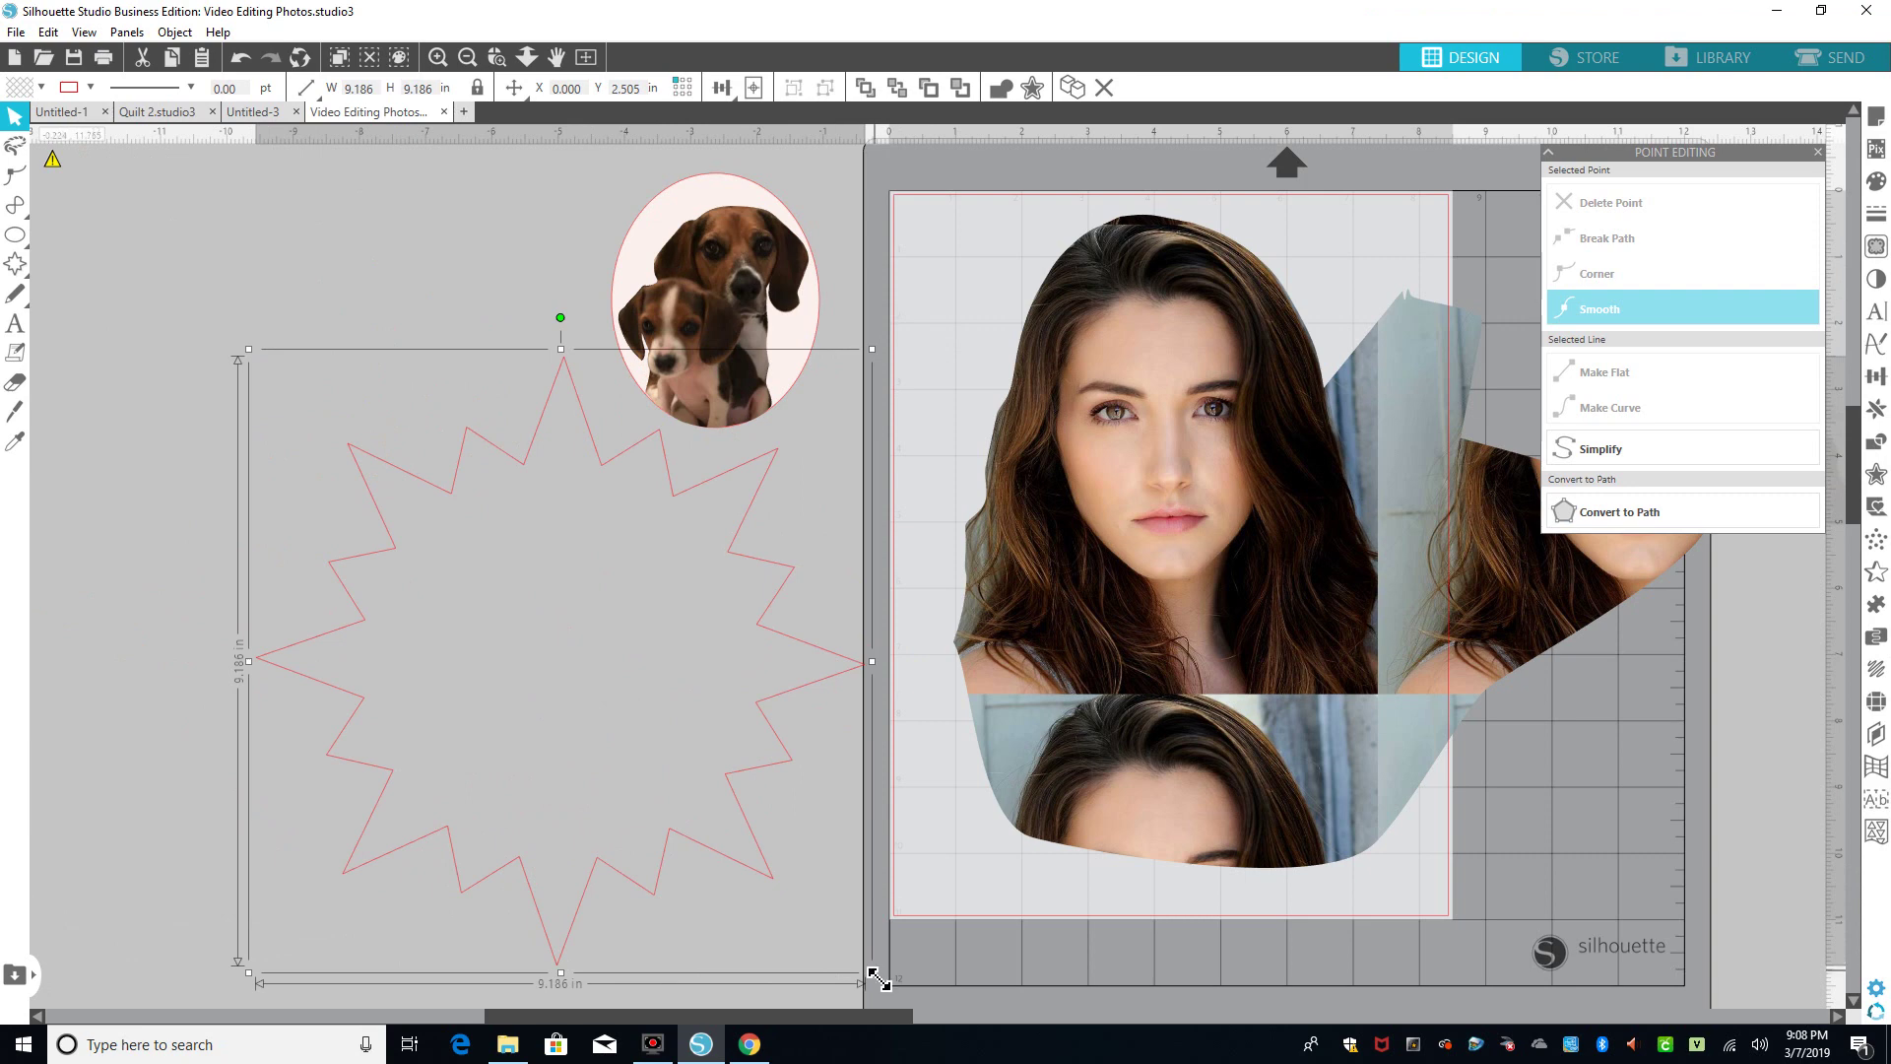
left_click_drag(873, 974, 712, 869)
left_click_drag(625, 751, 519, 778)
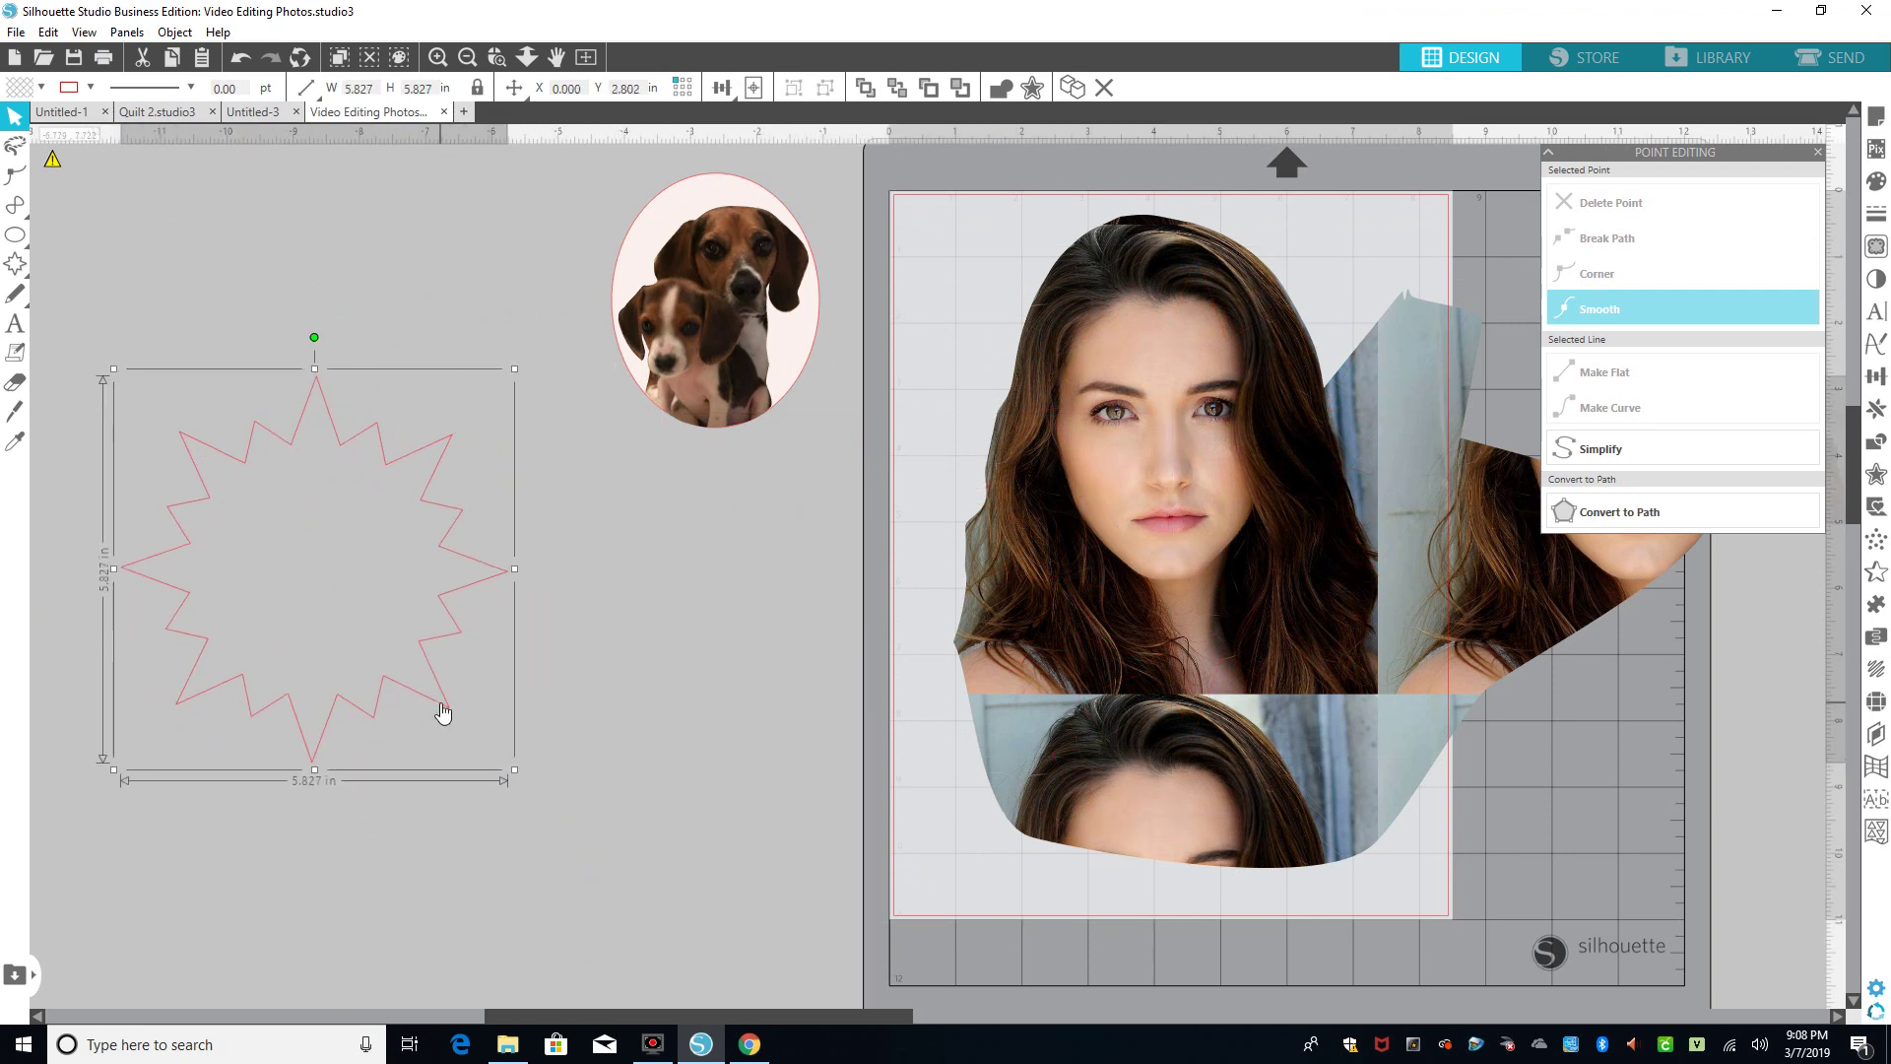
left_click_drag(440, 703, 631, 733)
left_click_drag(859, 743, 1305, 629)
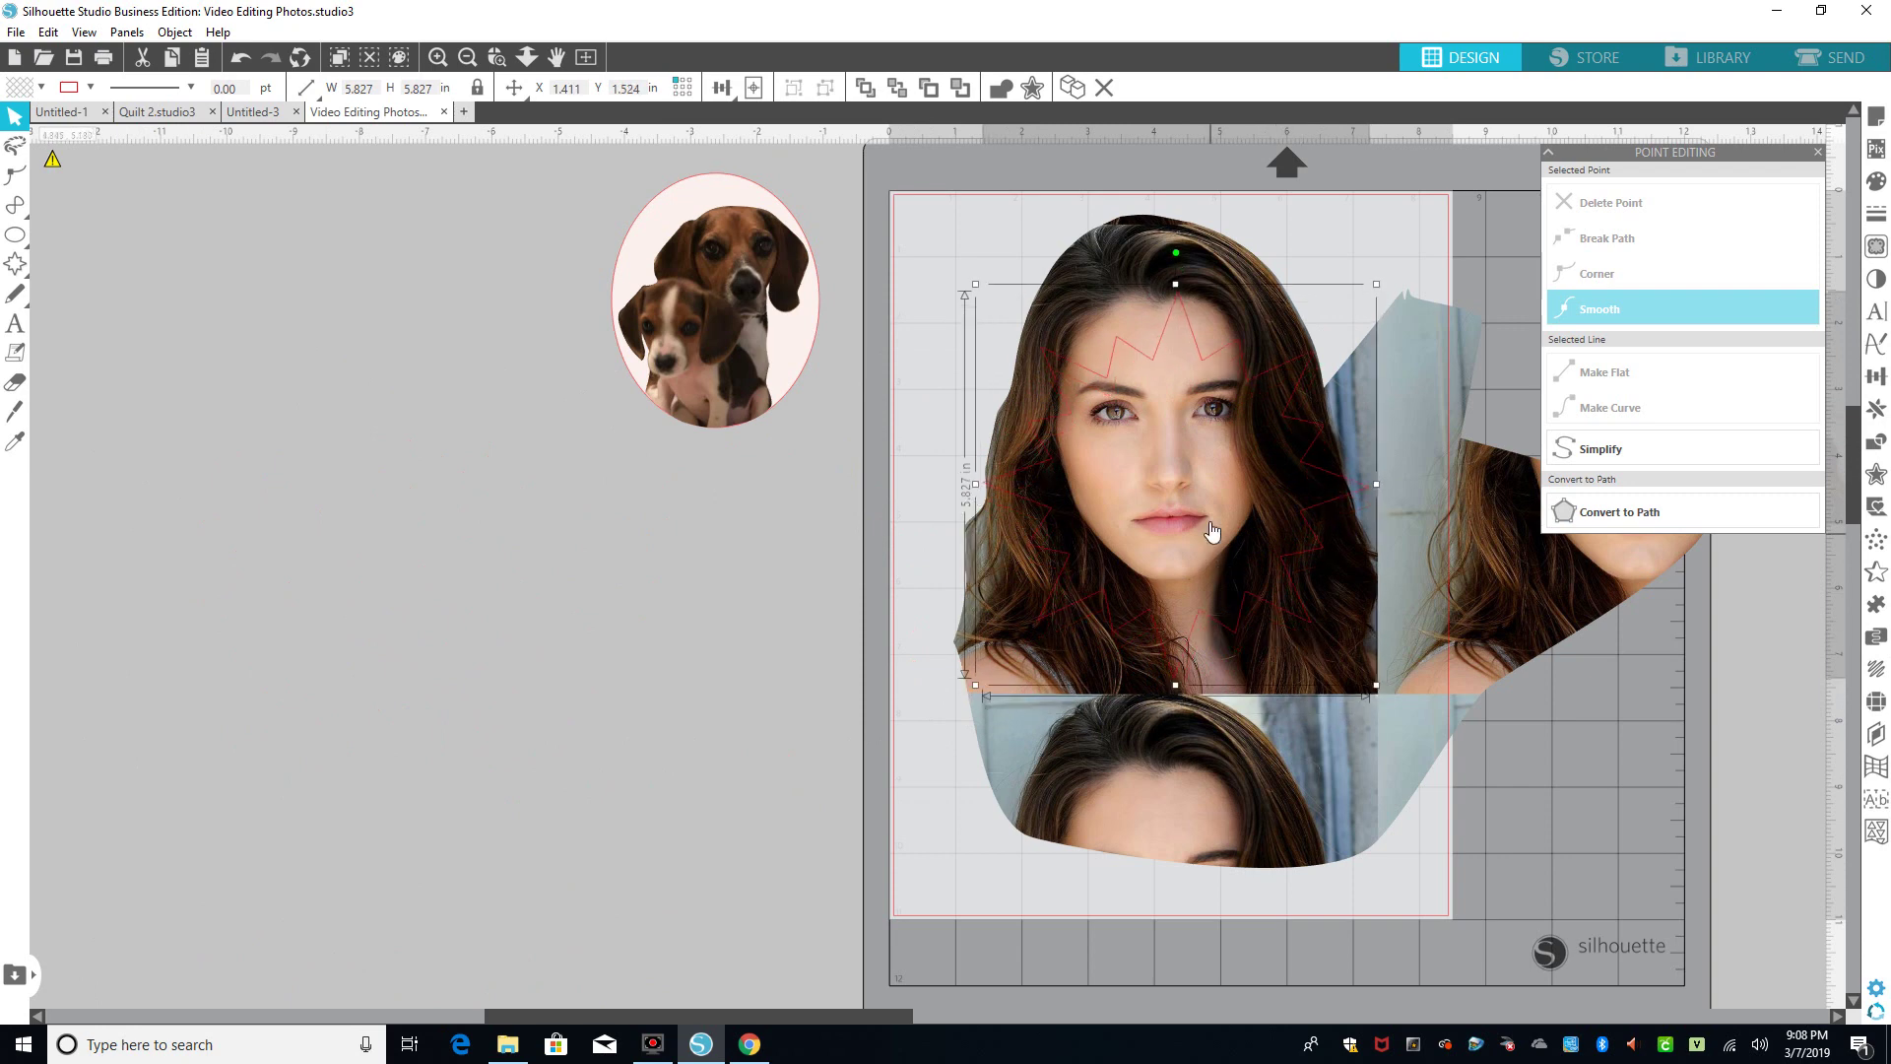
Drag the face photo's left and upper-left outline points outward past the red star
double_click(1062, 264)
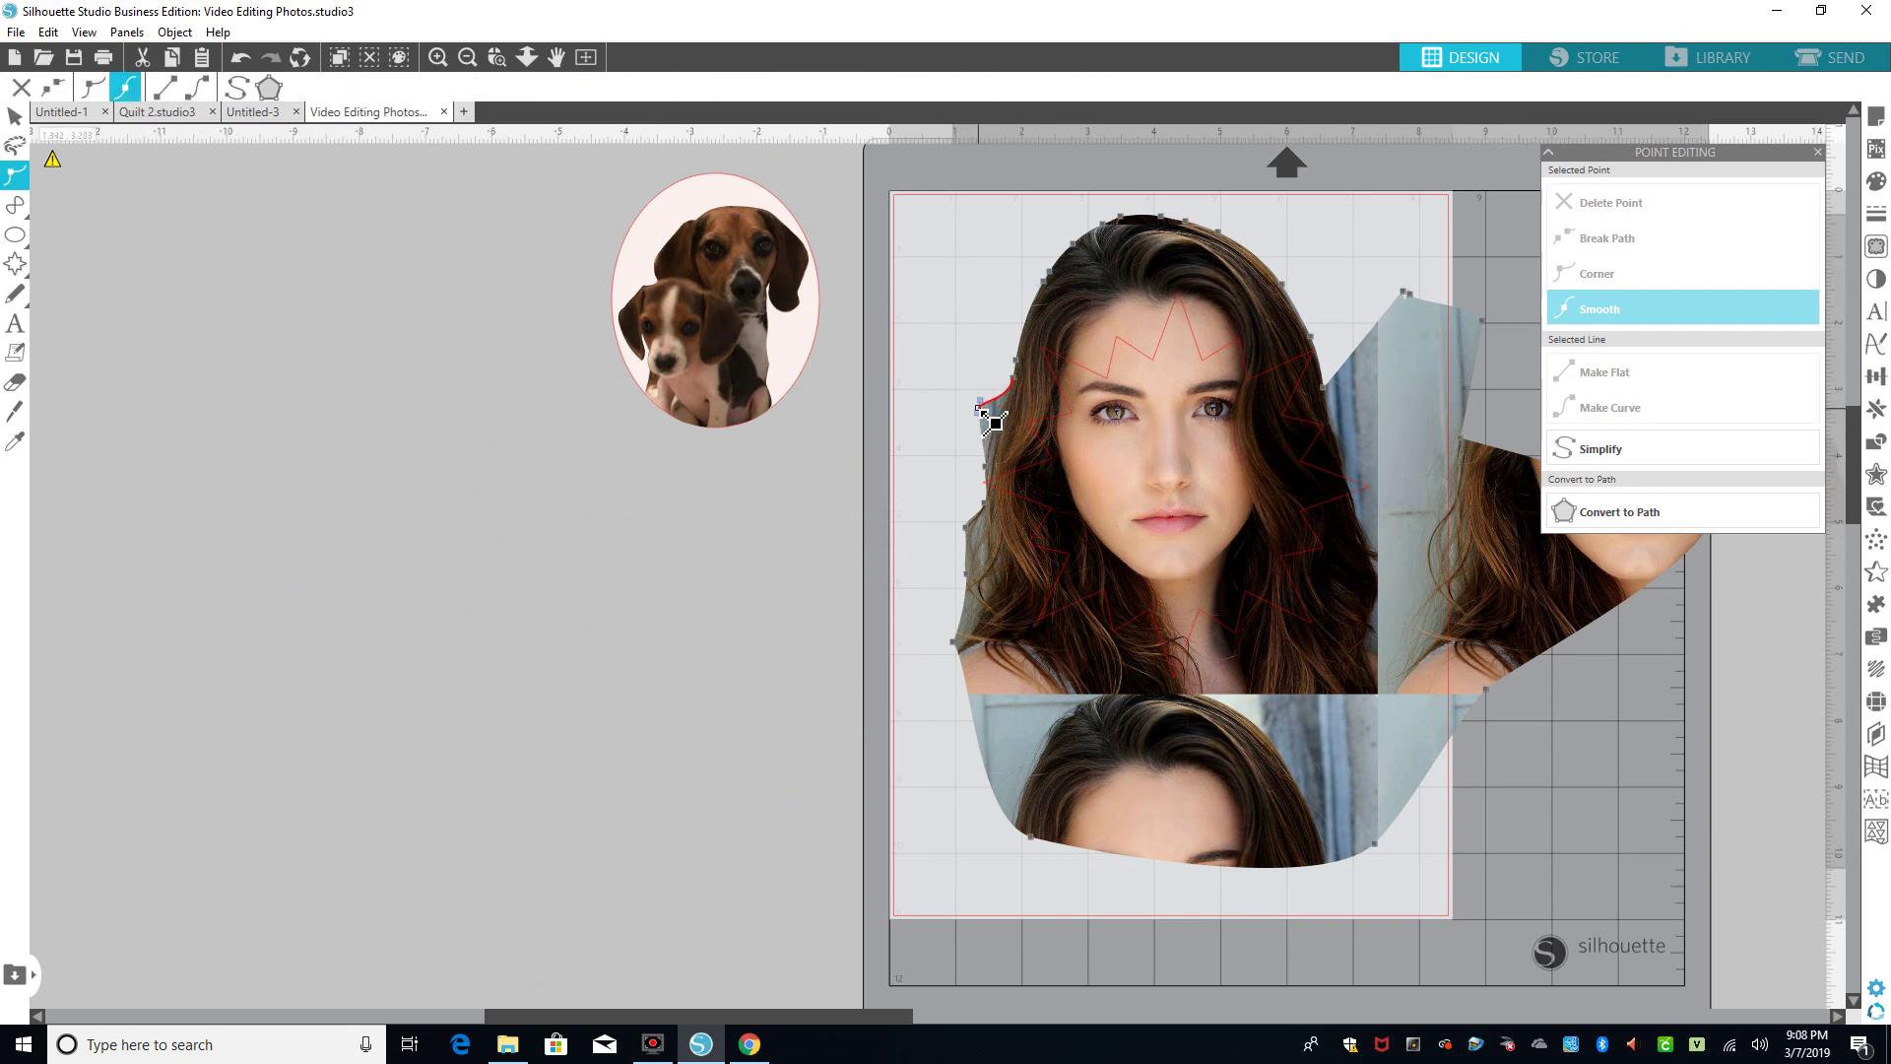
left_click(976, 475)
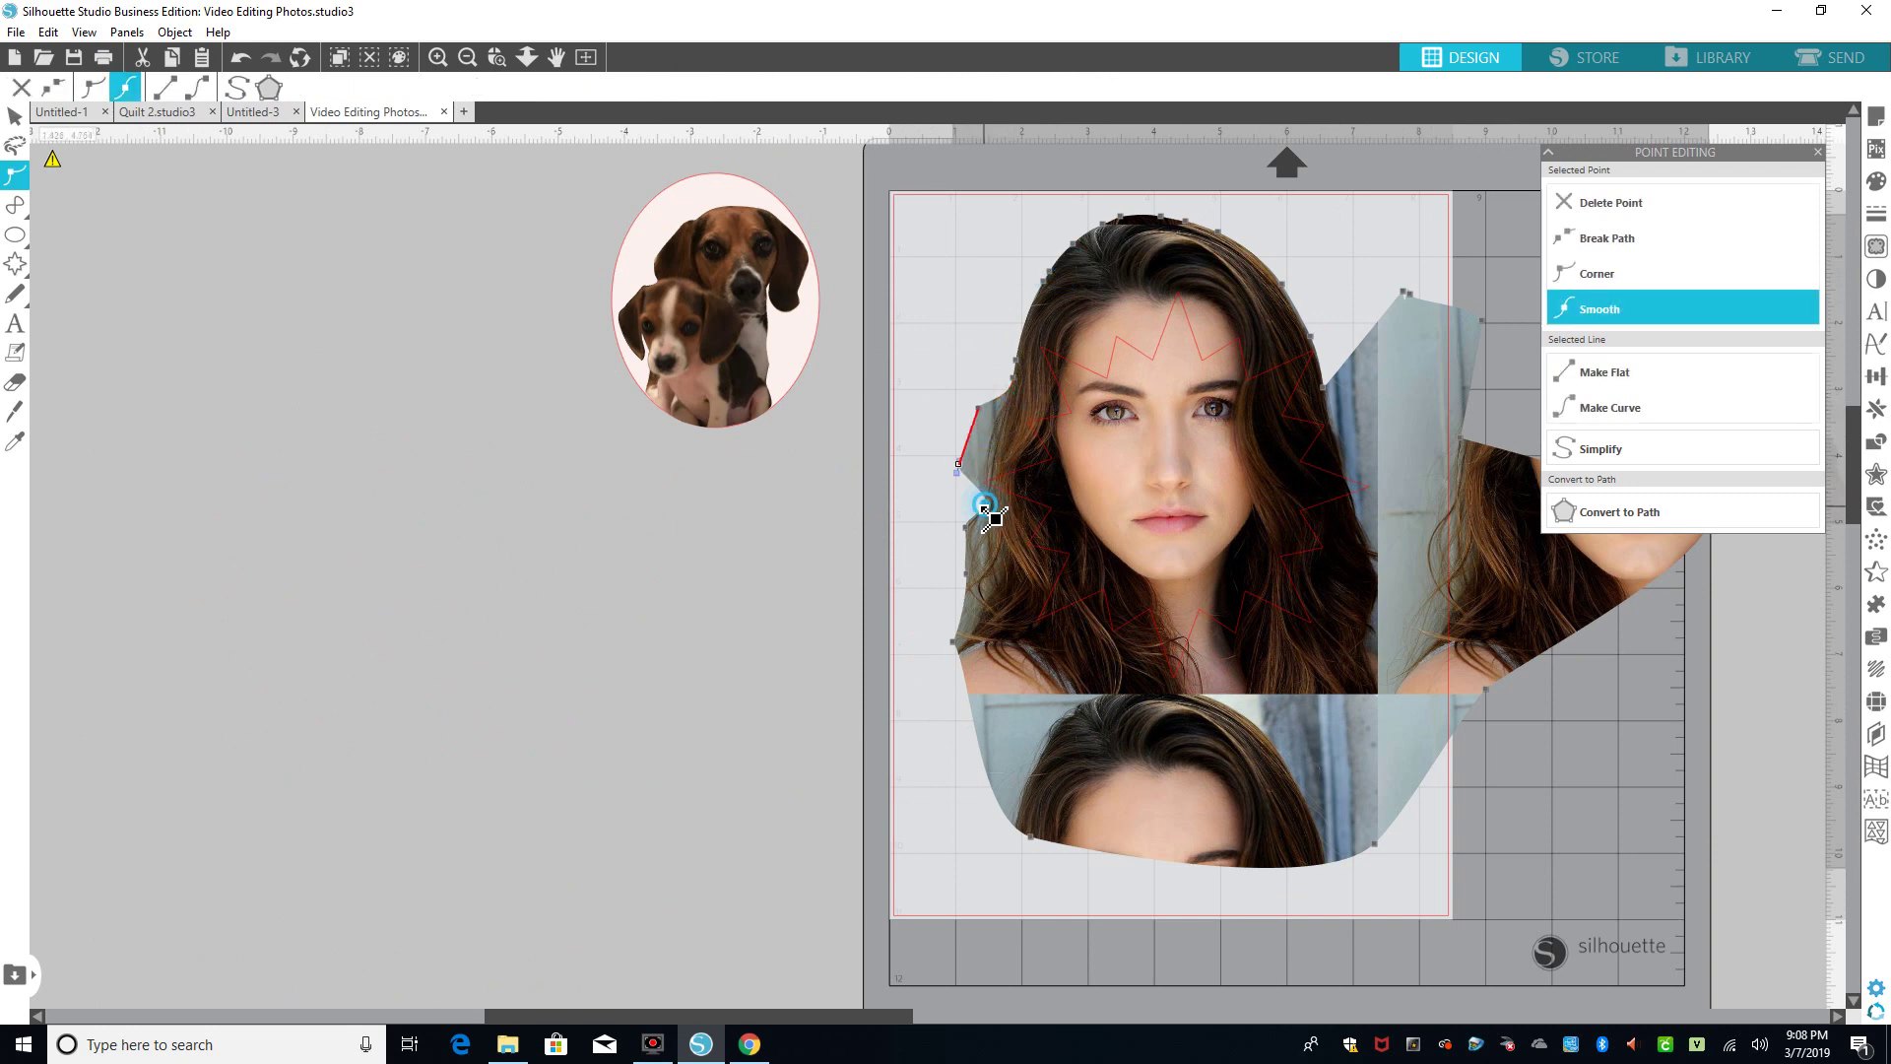
left_click_drag(980, 507, 919, 503)
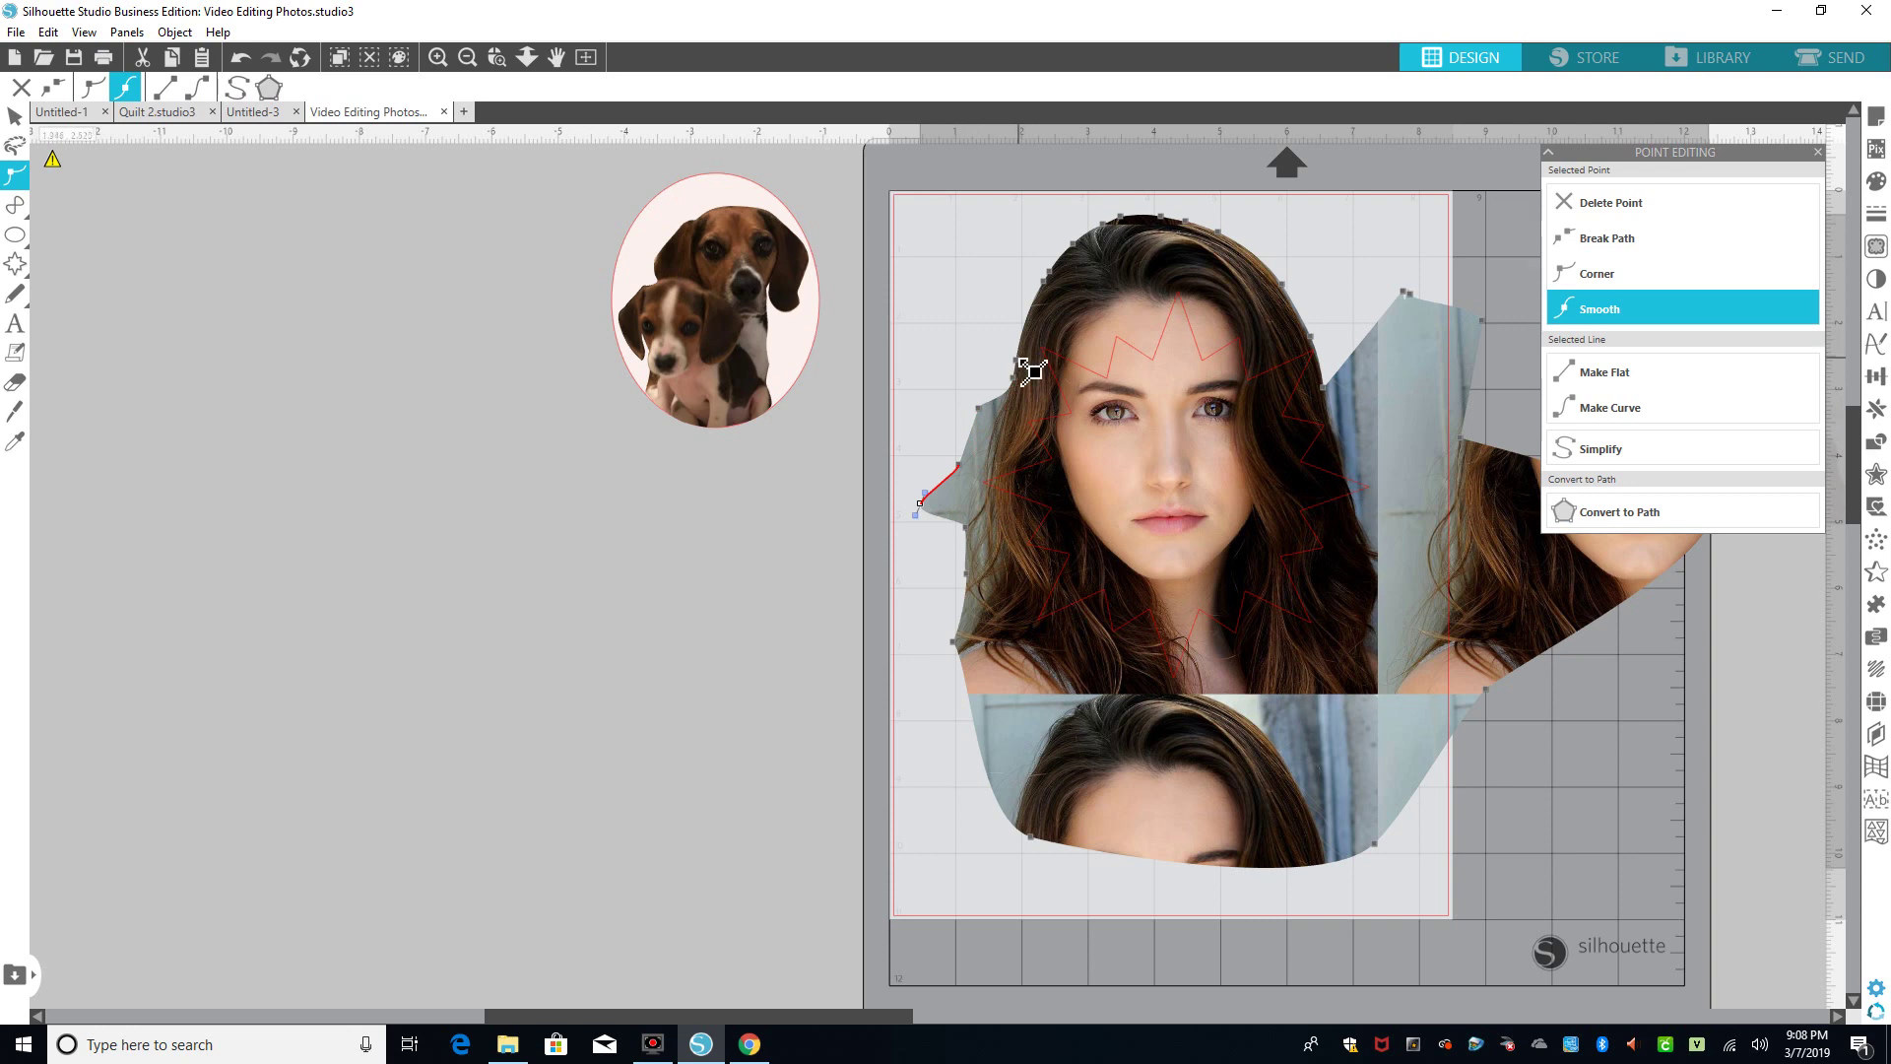
left_click_drag(1015, 364, 1011, 328)
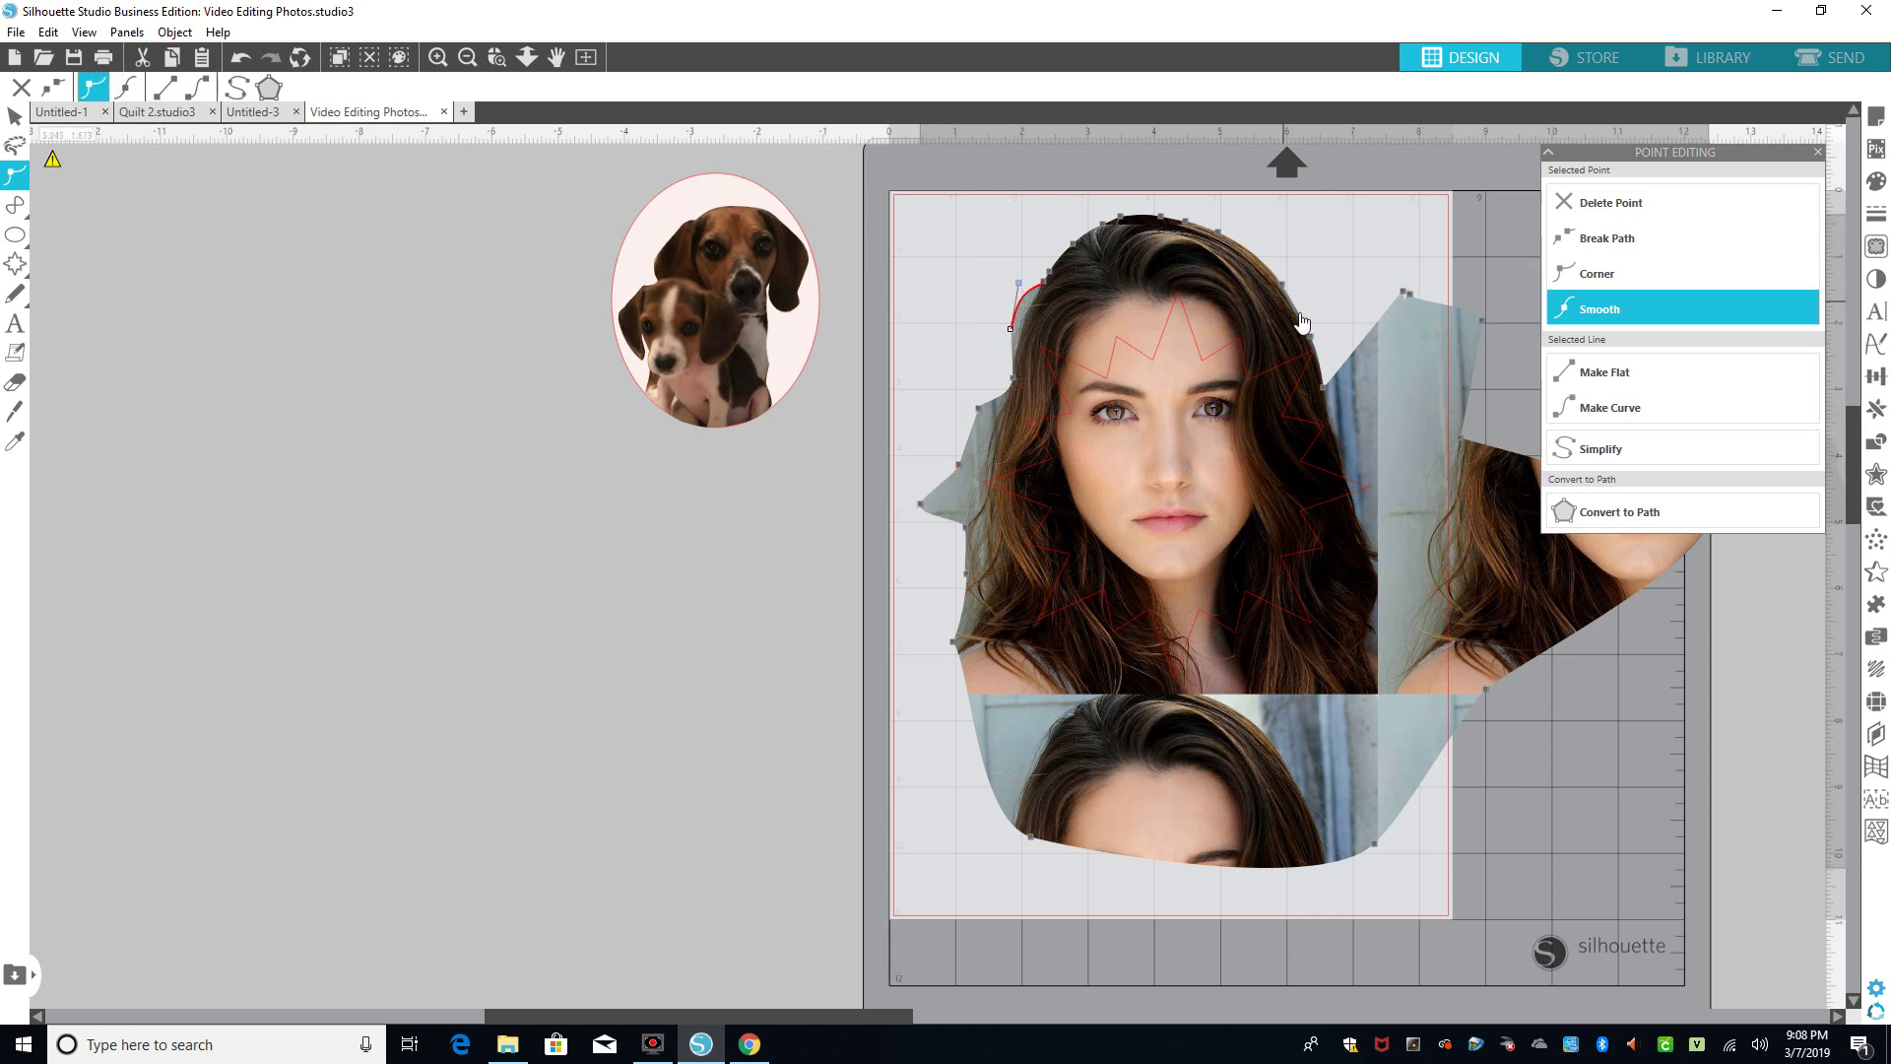
left_click(1318, 343)
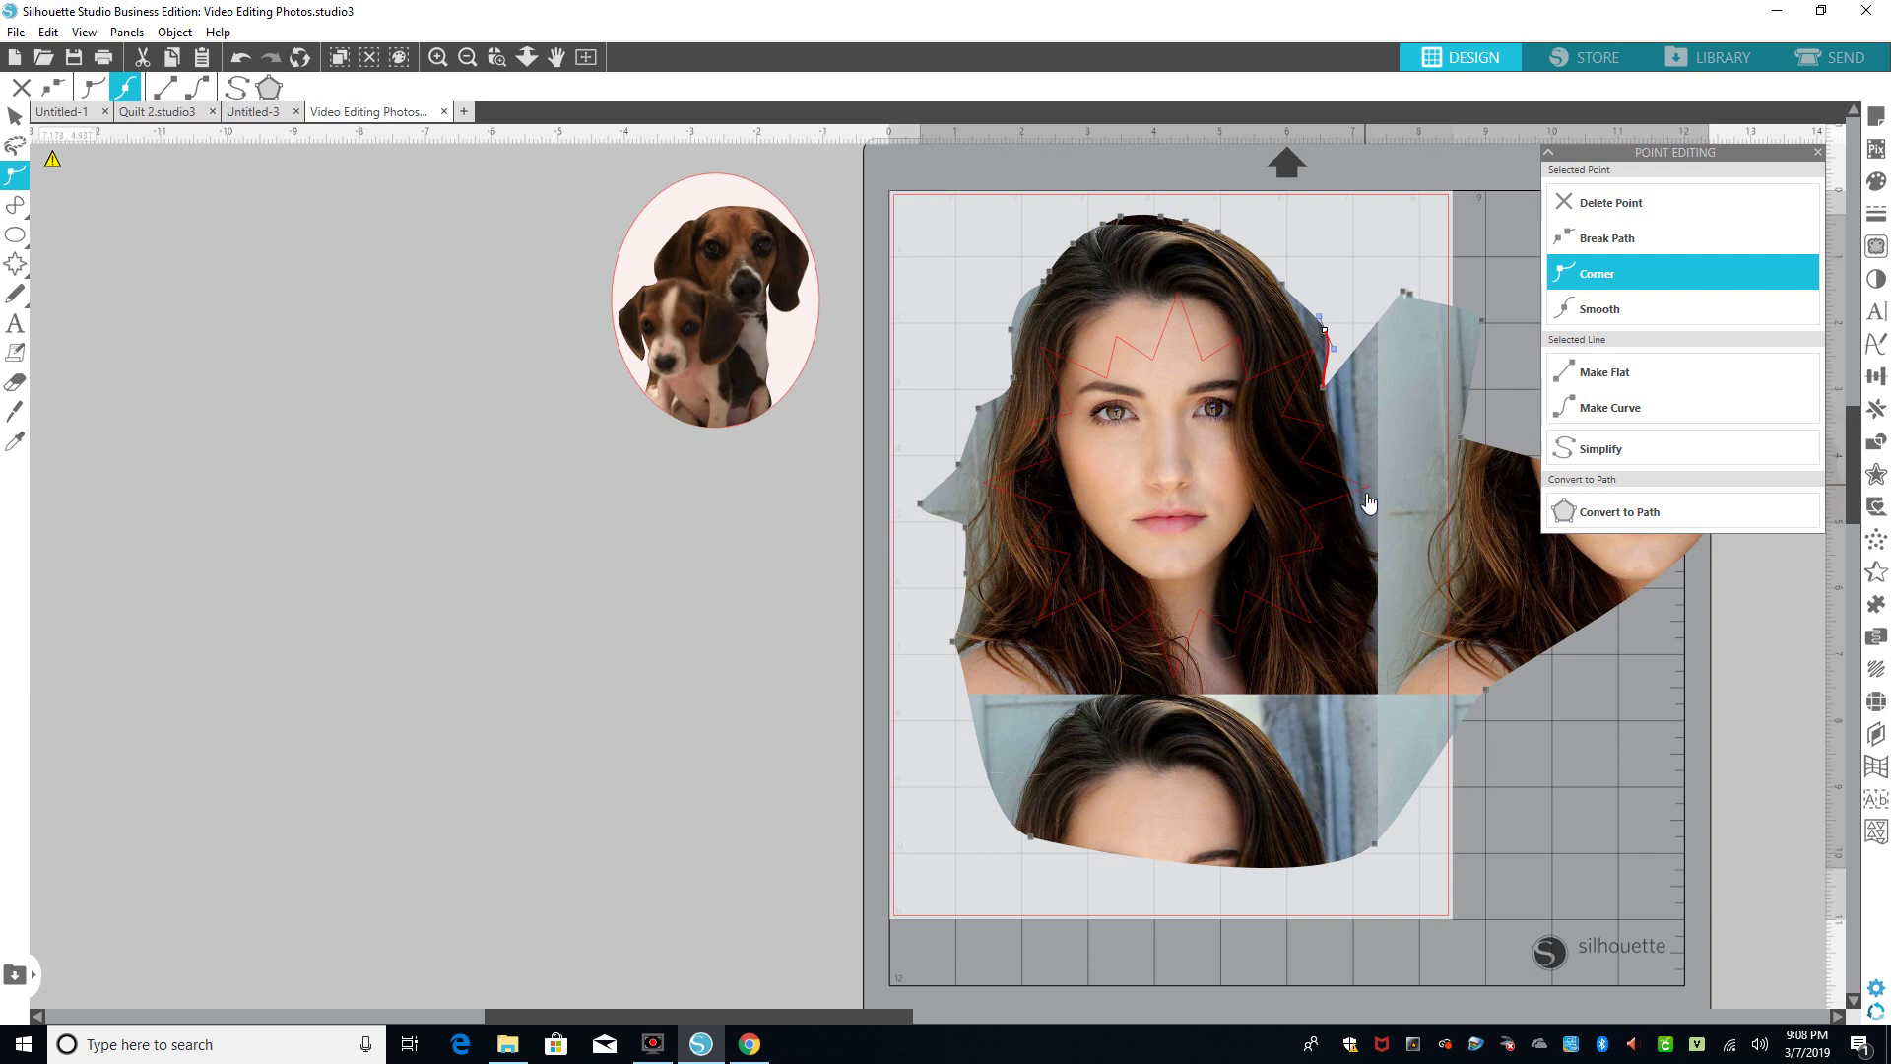
left_click(1314, 520)
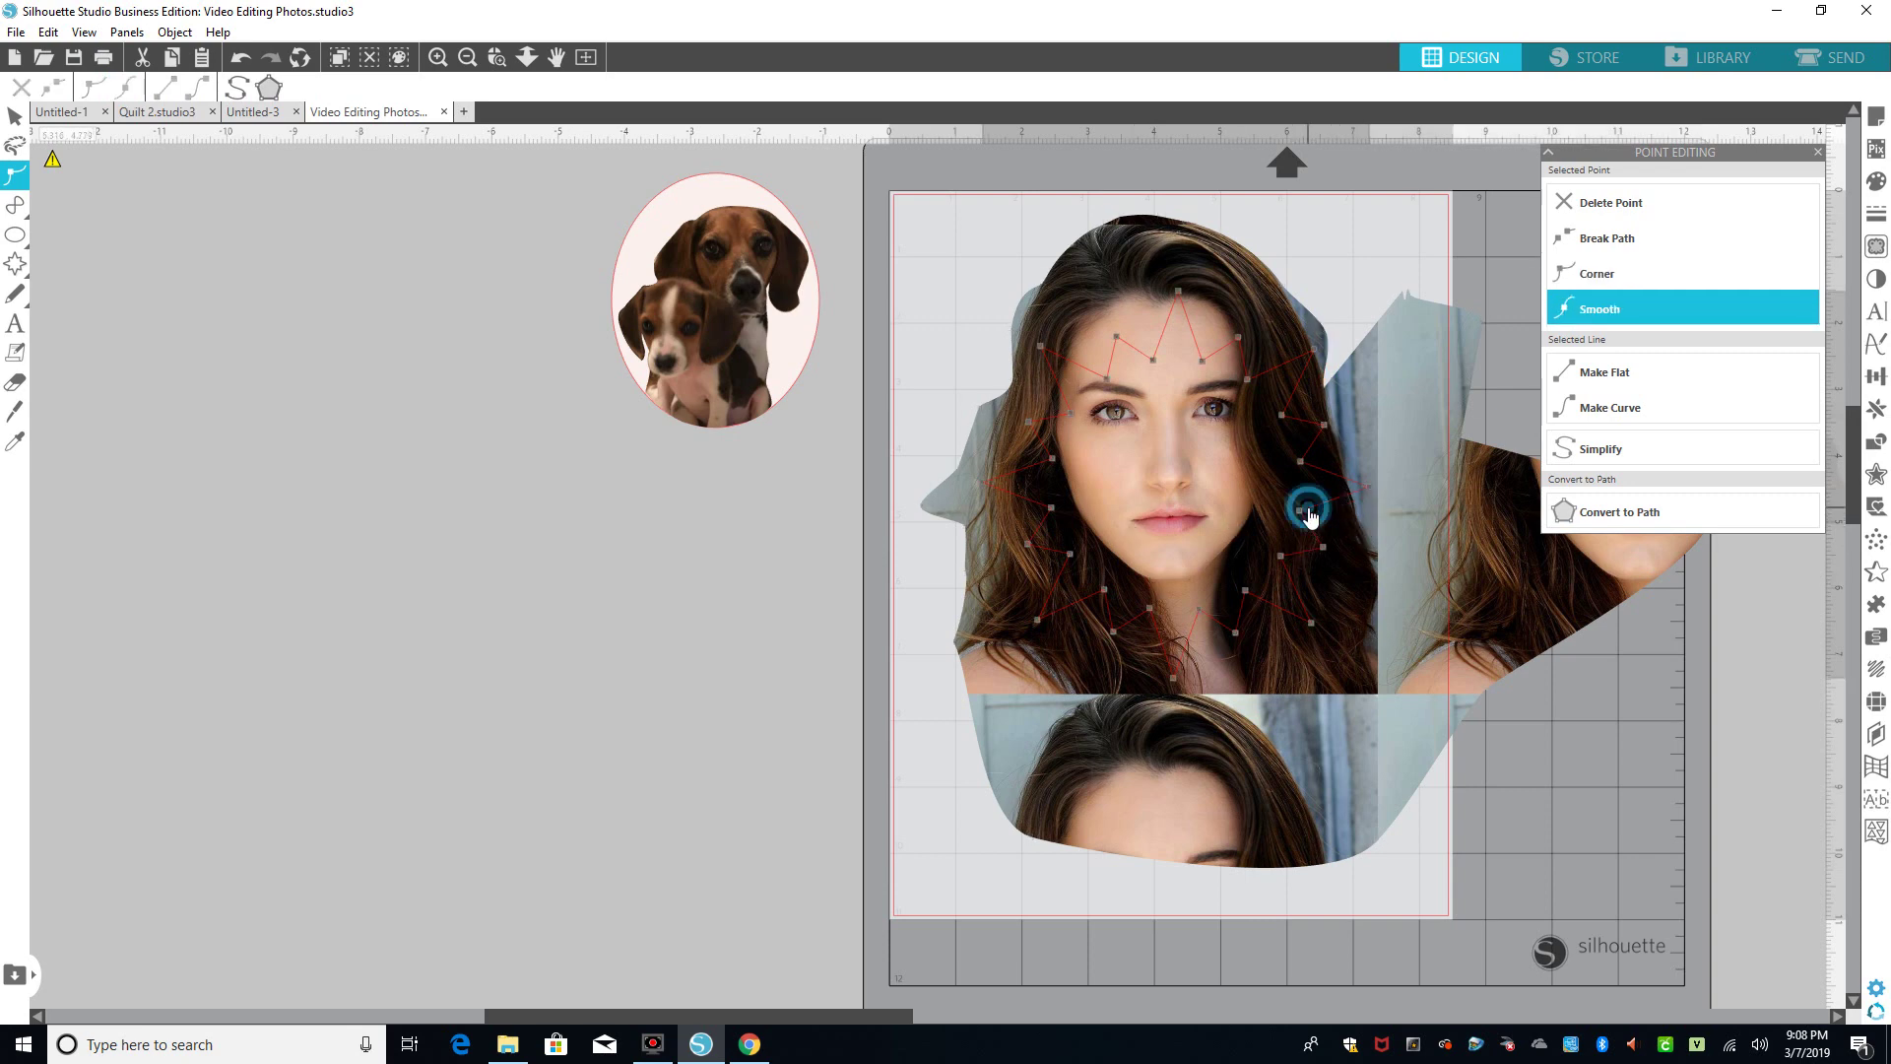
left_click(1373, 500)
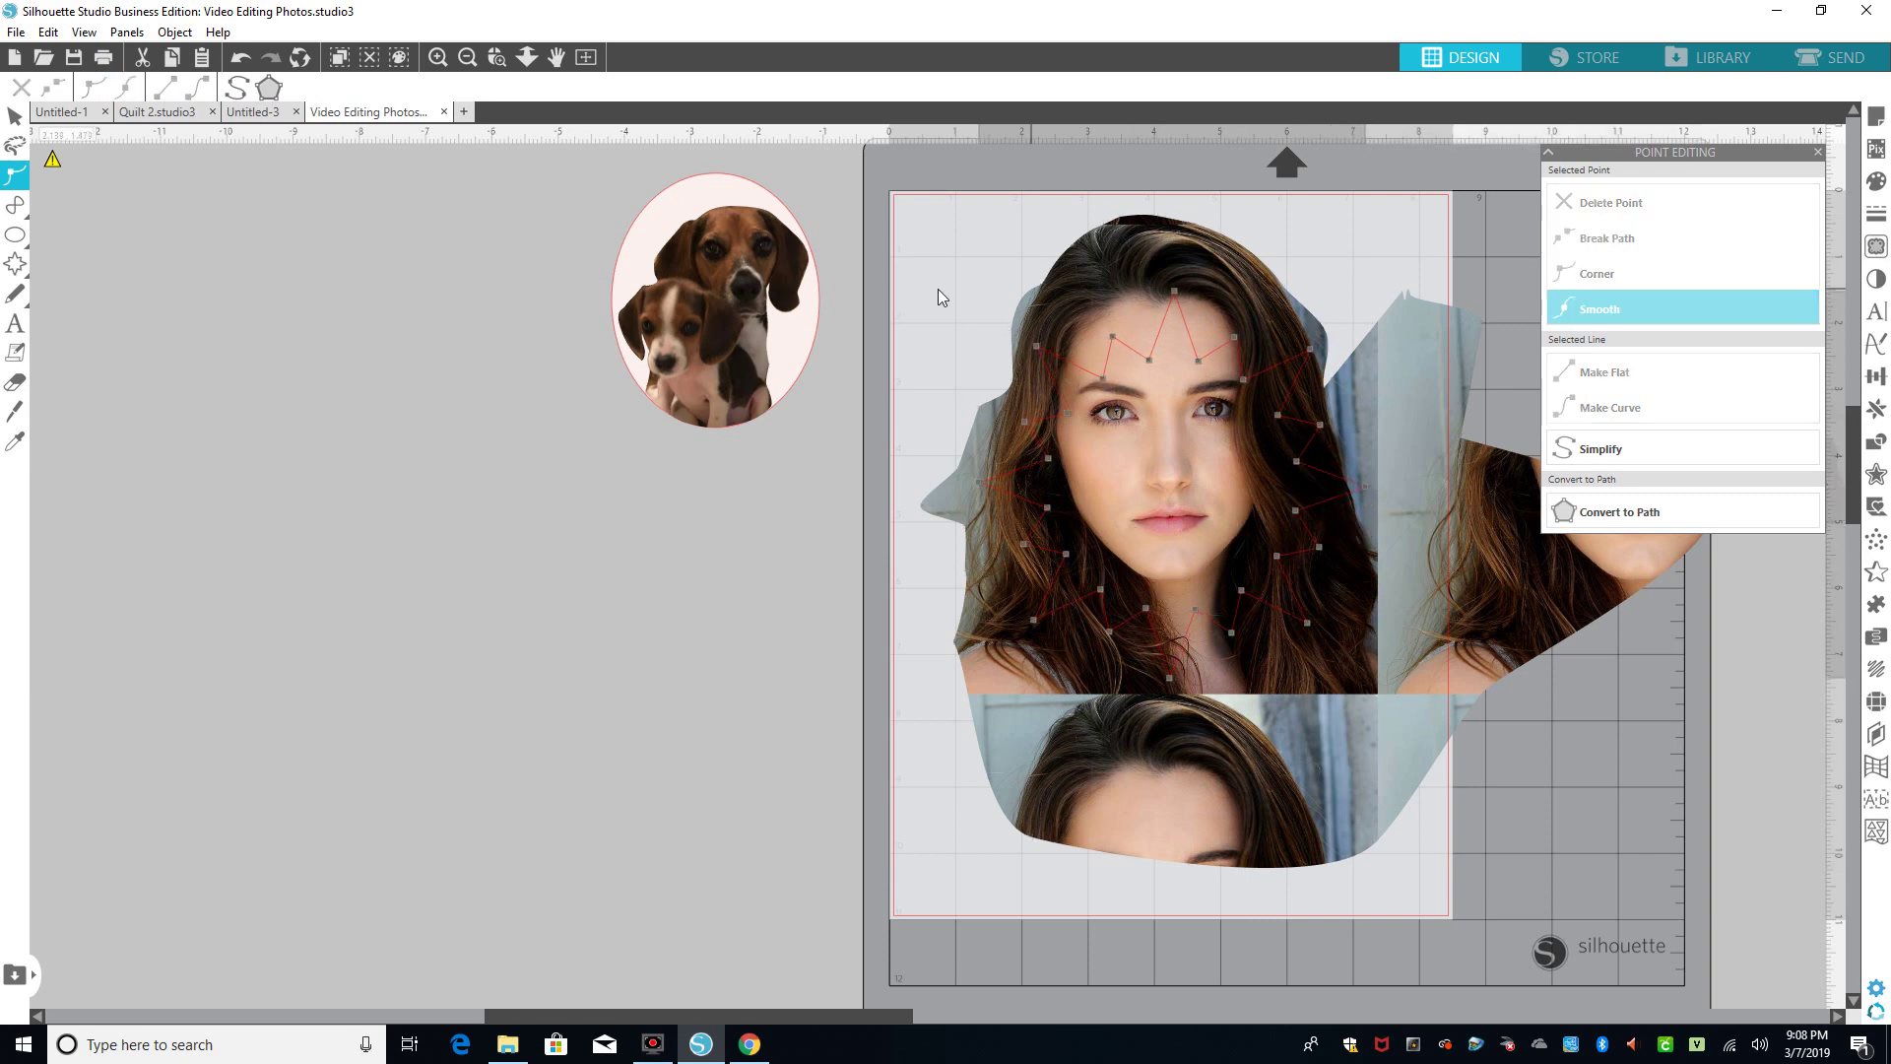
Move the dog oval further left and select the face photo together with the star
left_click(610, 683)
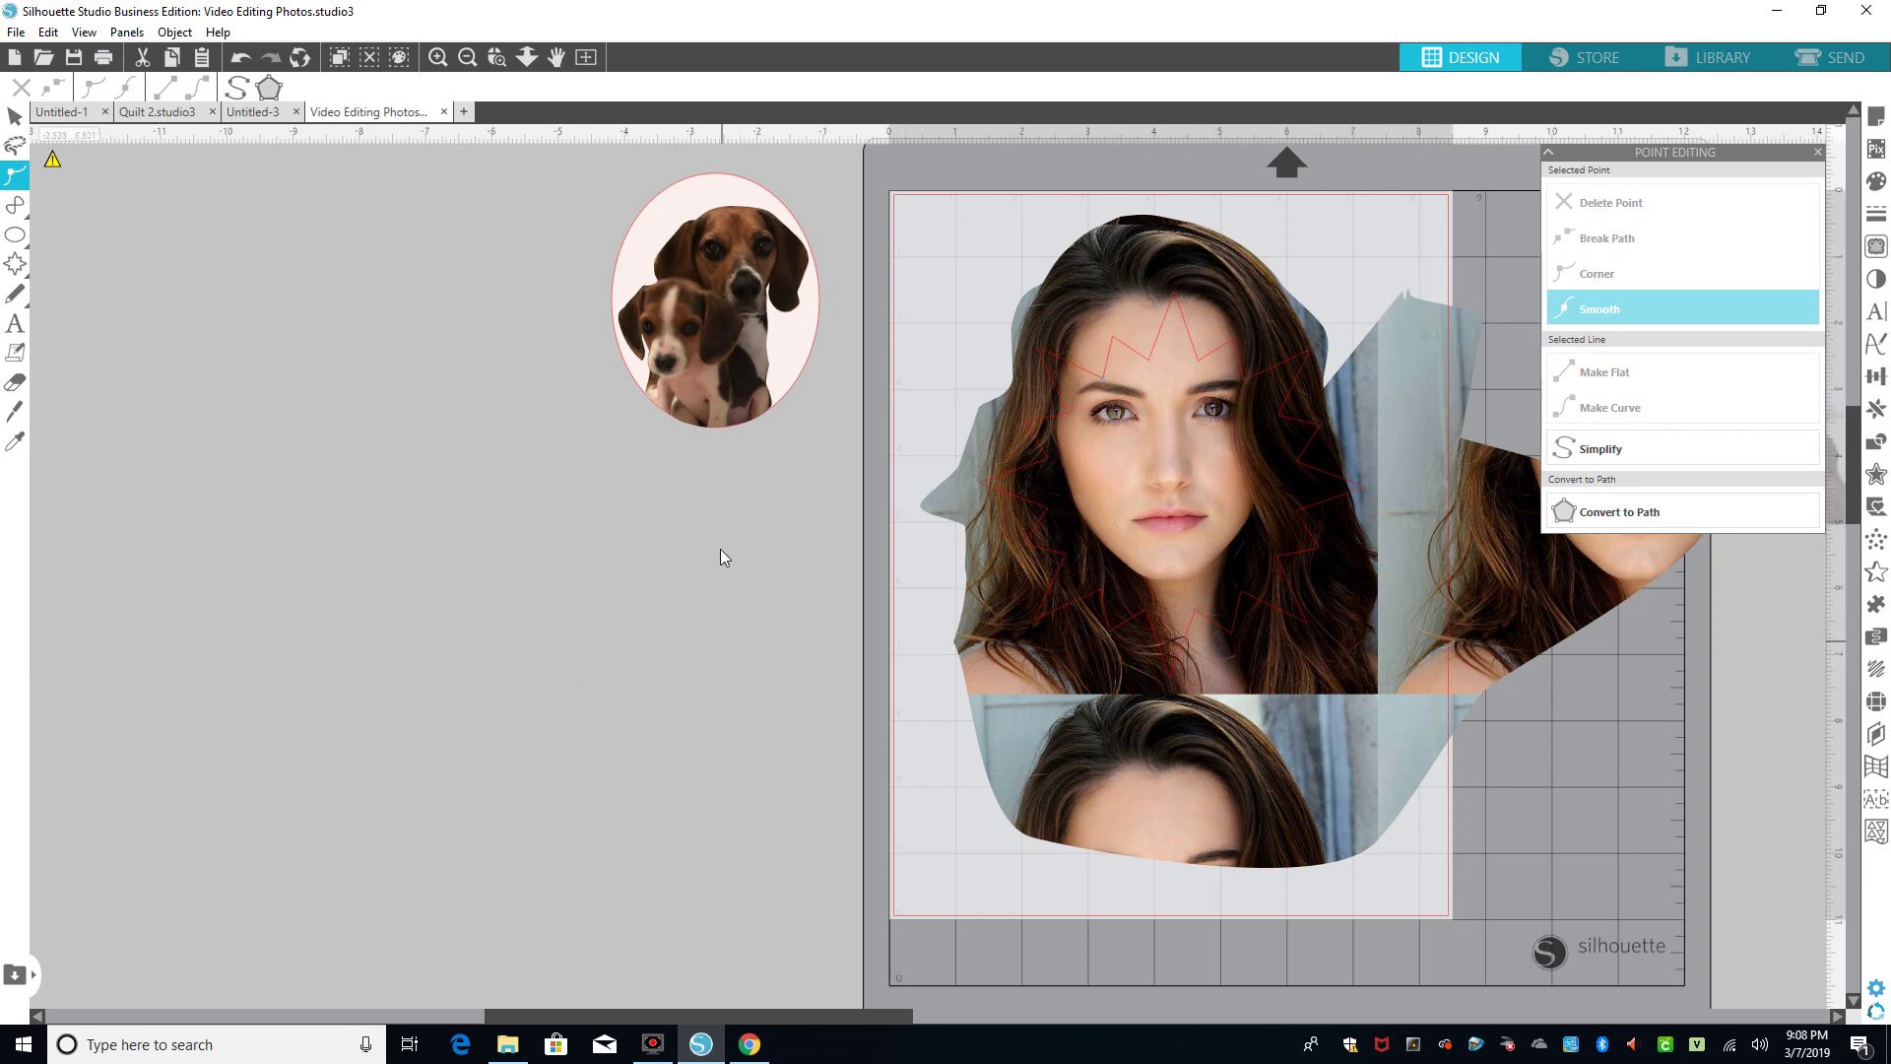
left_click(541, 269)
key("ctrl+z")
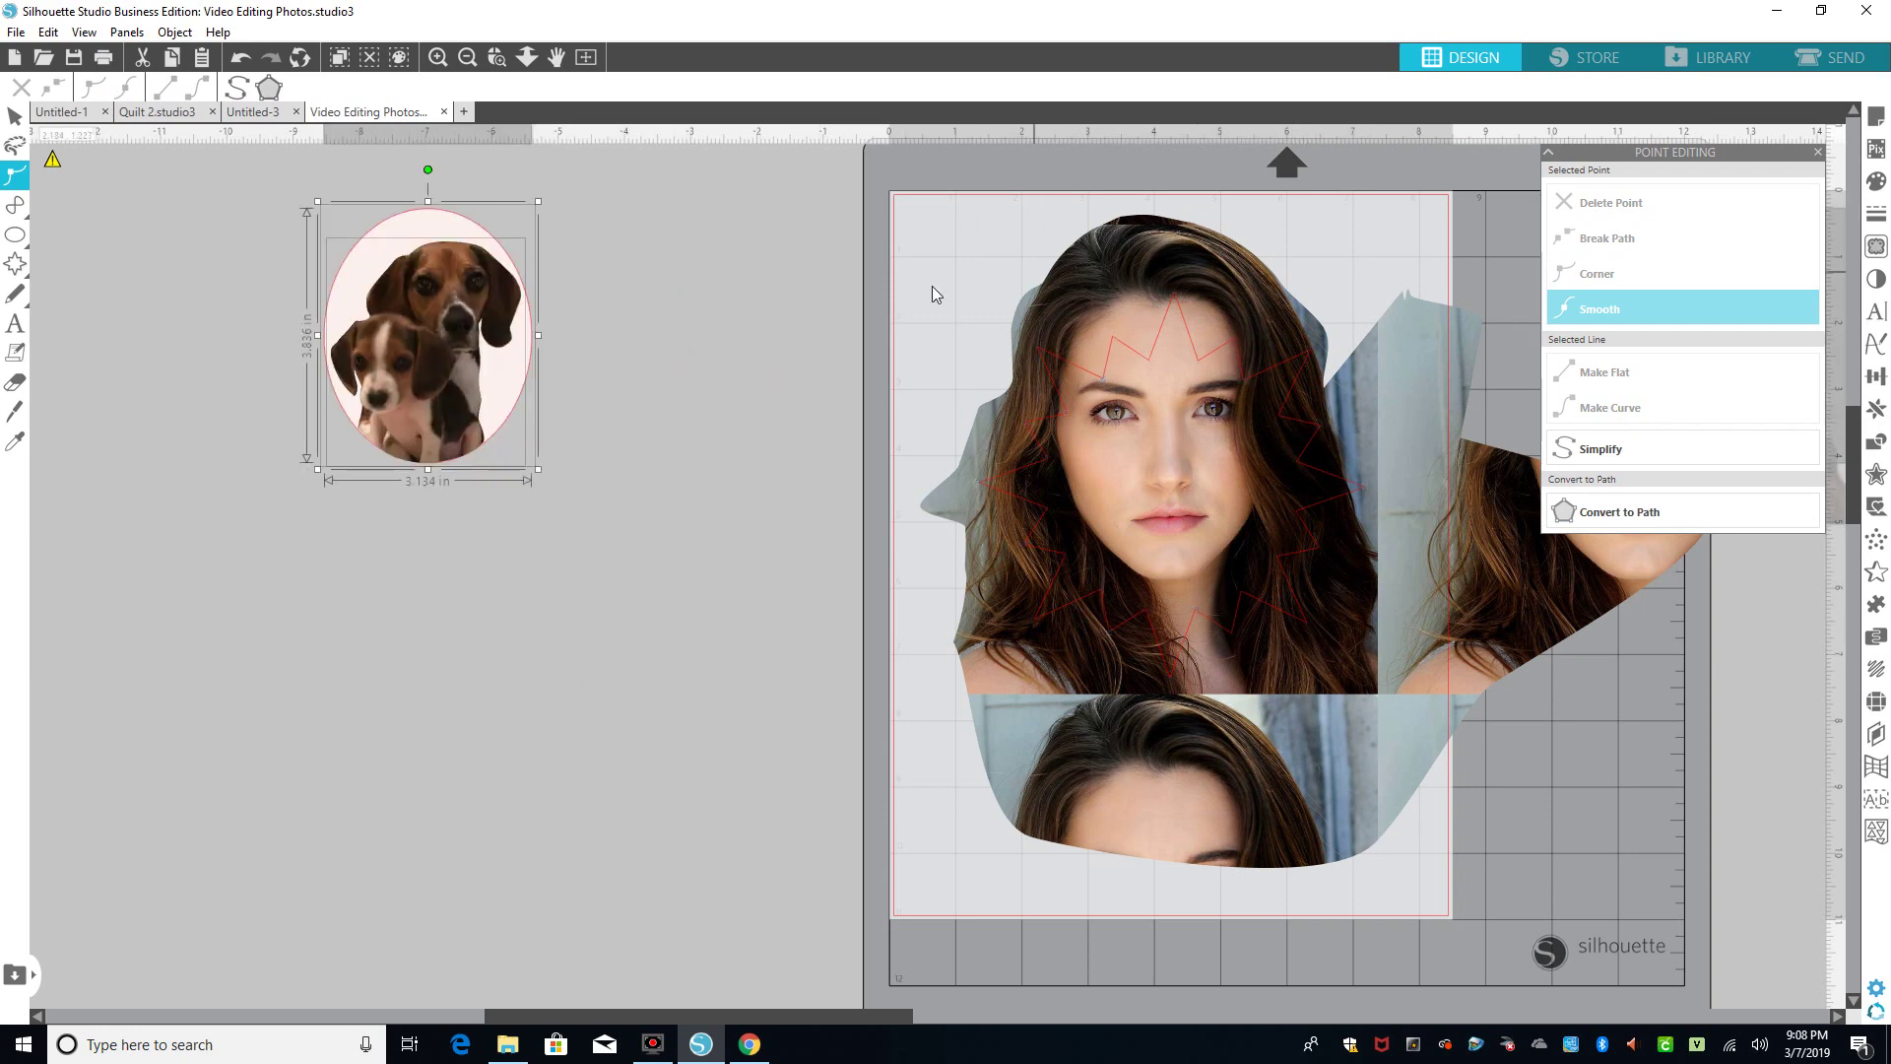
left_click(942, 341)
key("Escape")
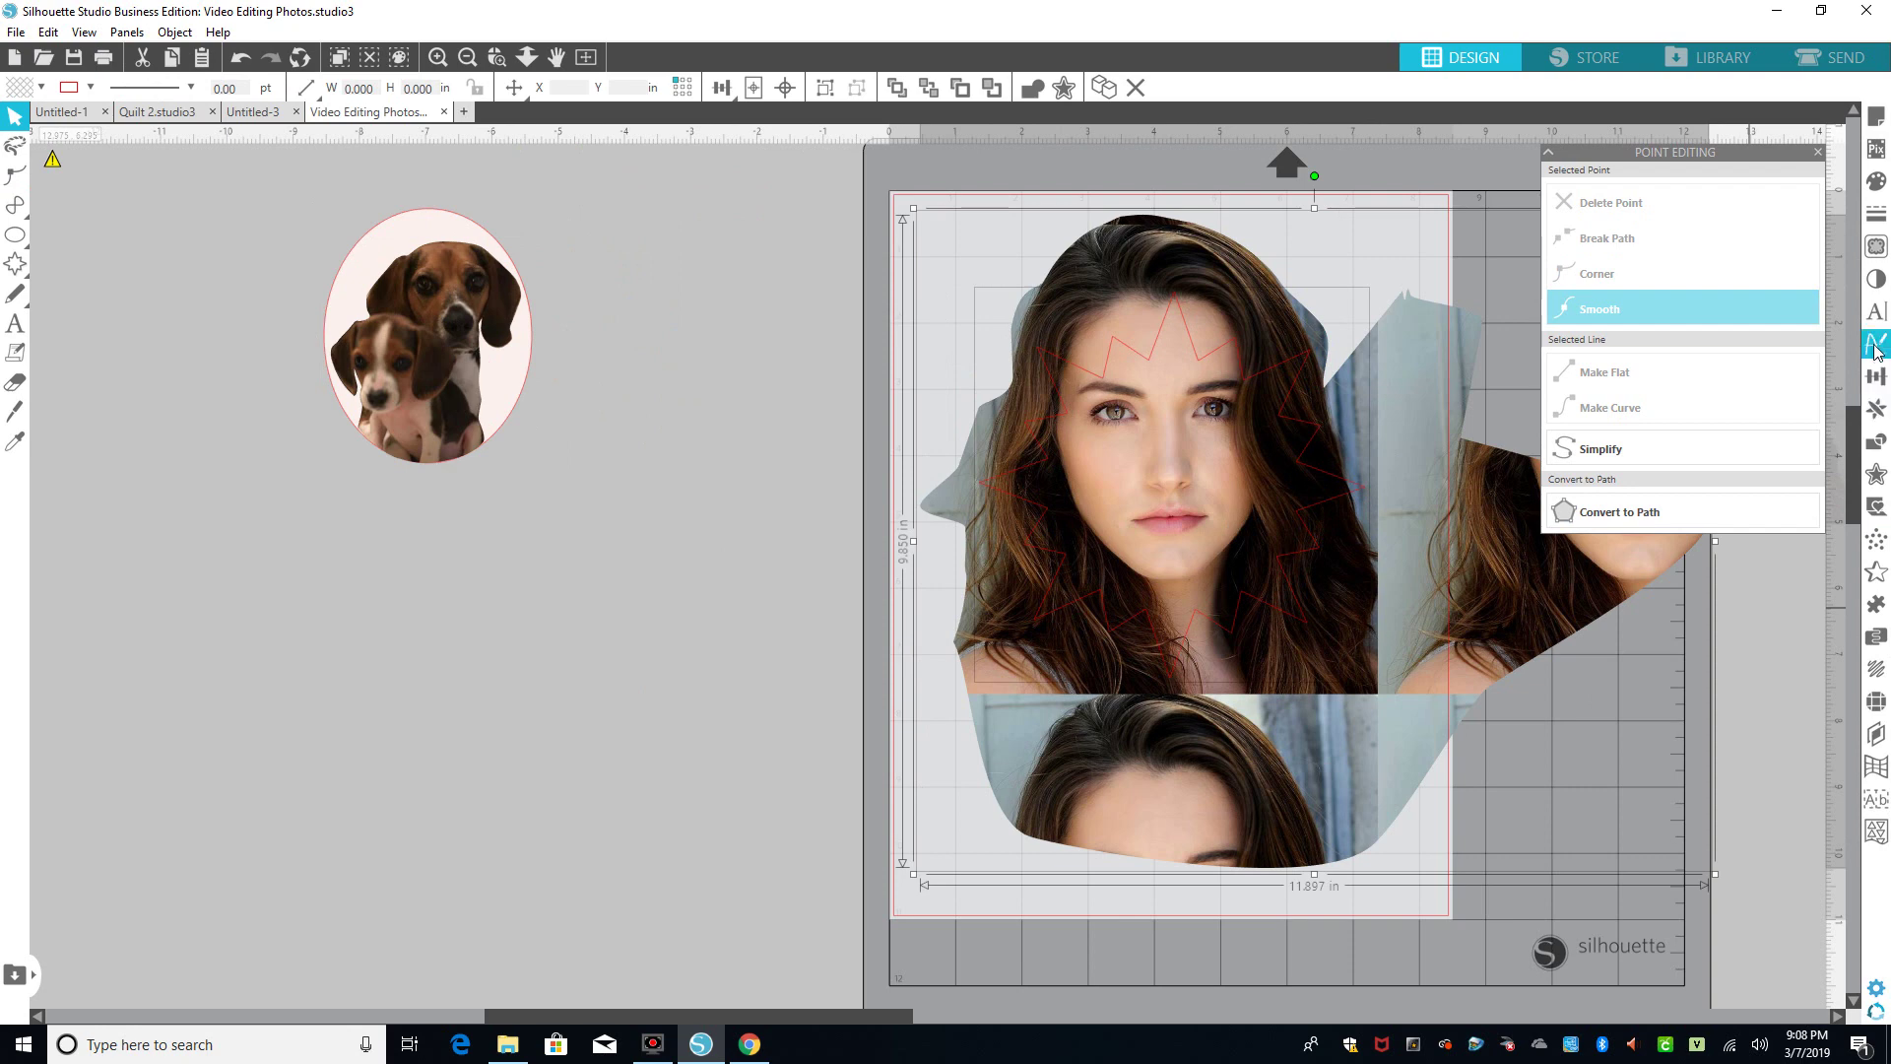
Crop the face photo to the star shape
left_click(1876, 441)
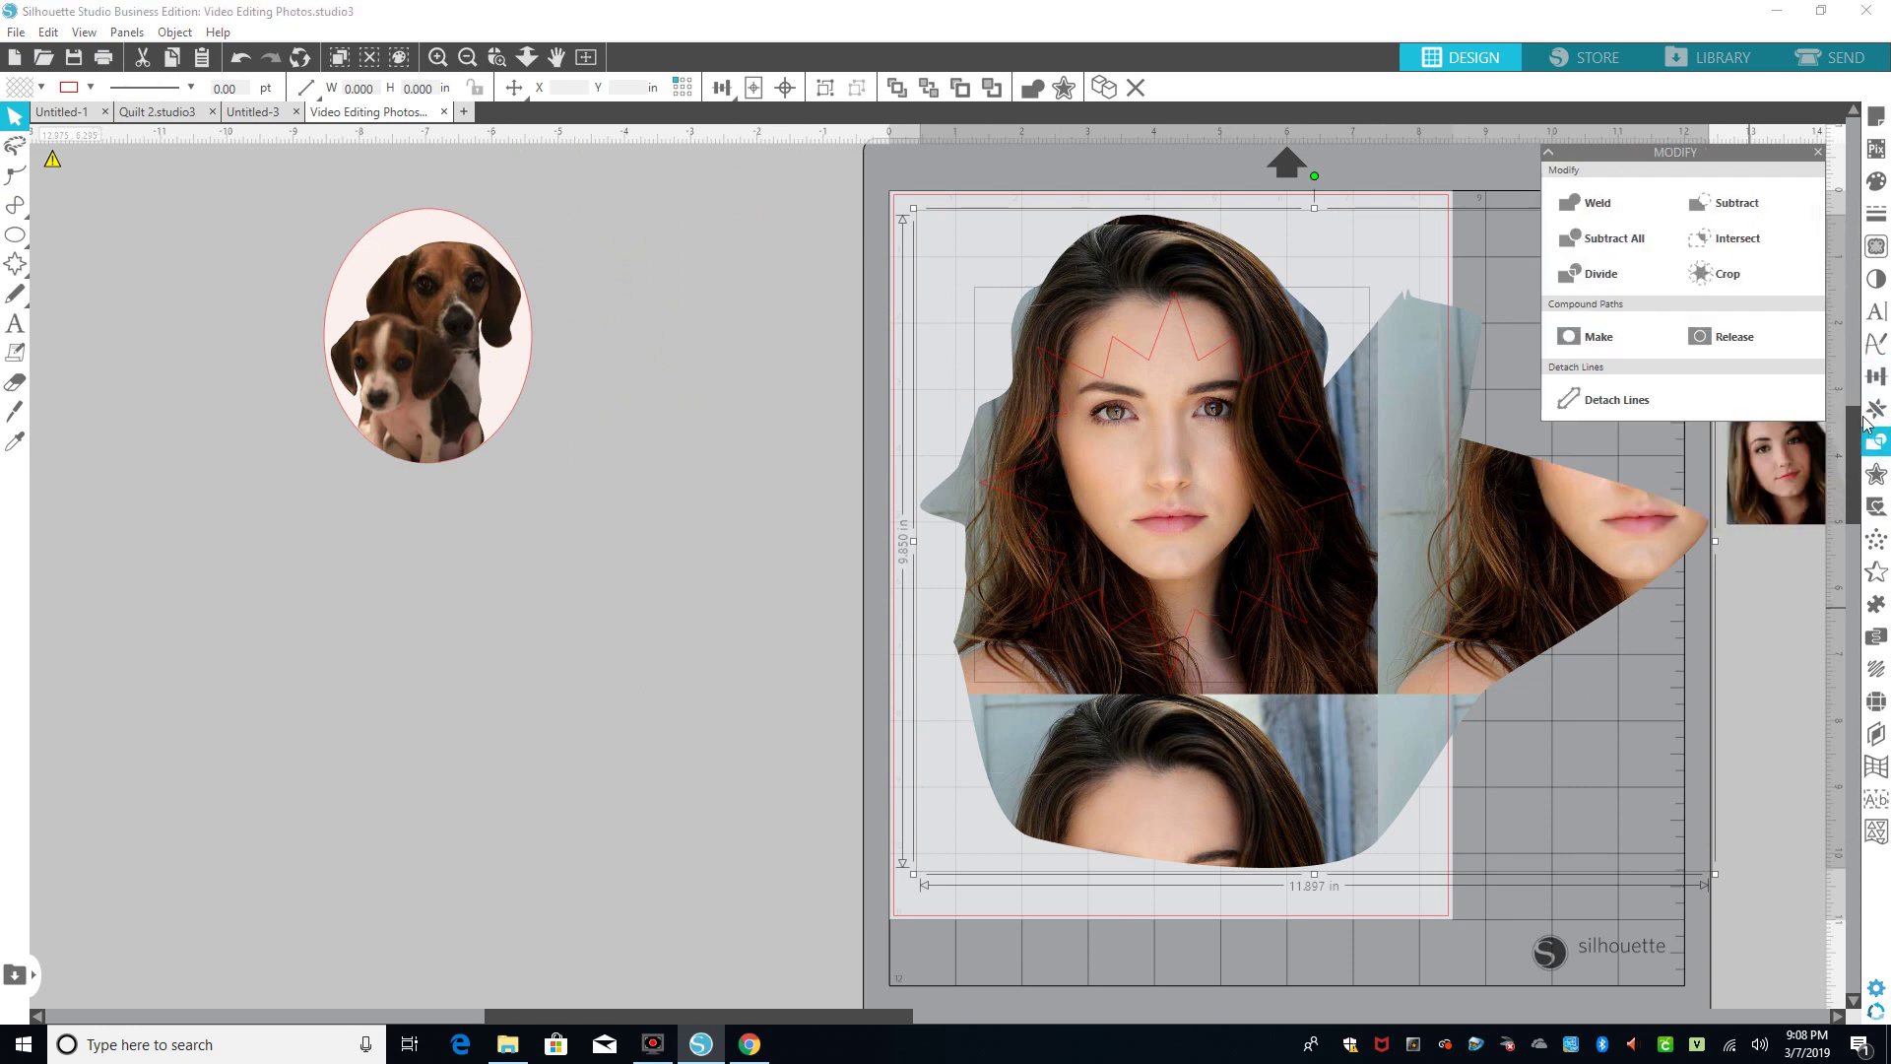
left_click(1731, 281)
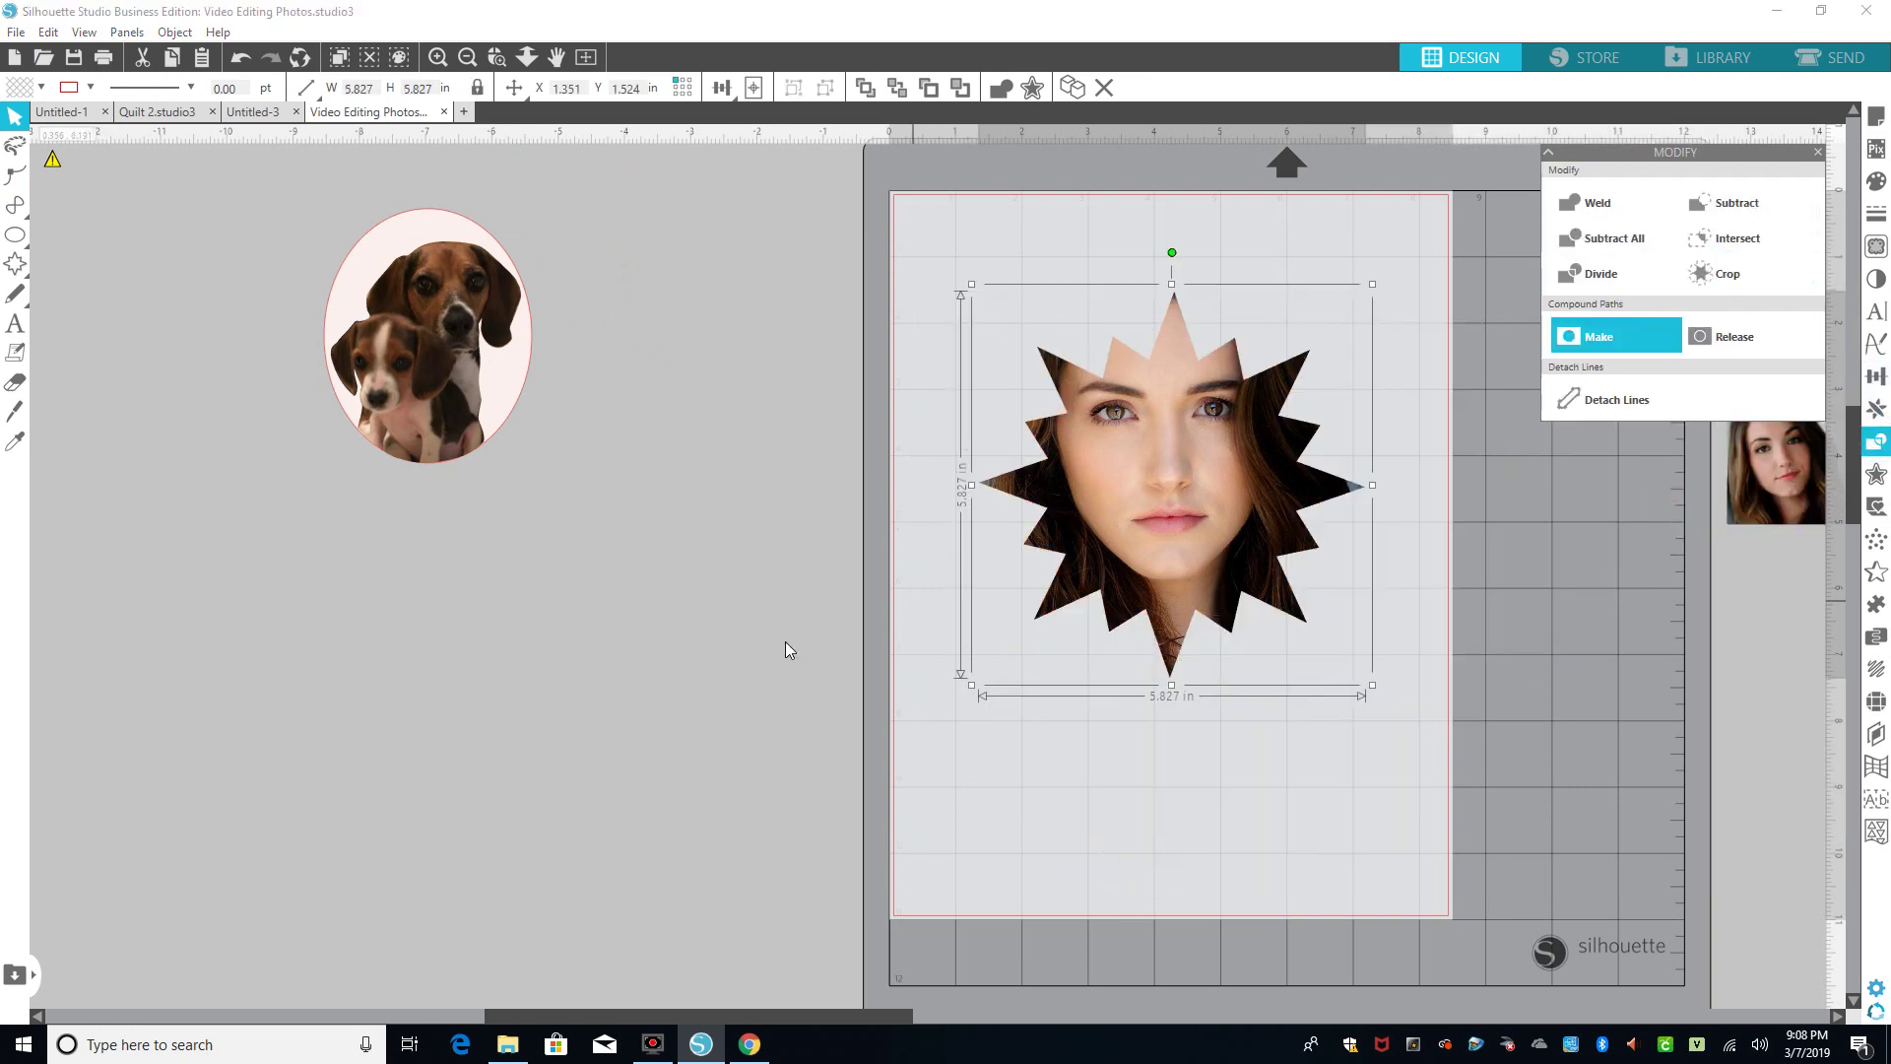
left_click(1059, 607)
Reposition the star-cropped face on the mat at X 1.010, Y 1.390
left_click_drag(1169, 490, 1159, 503)
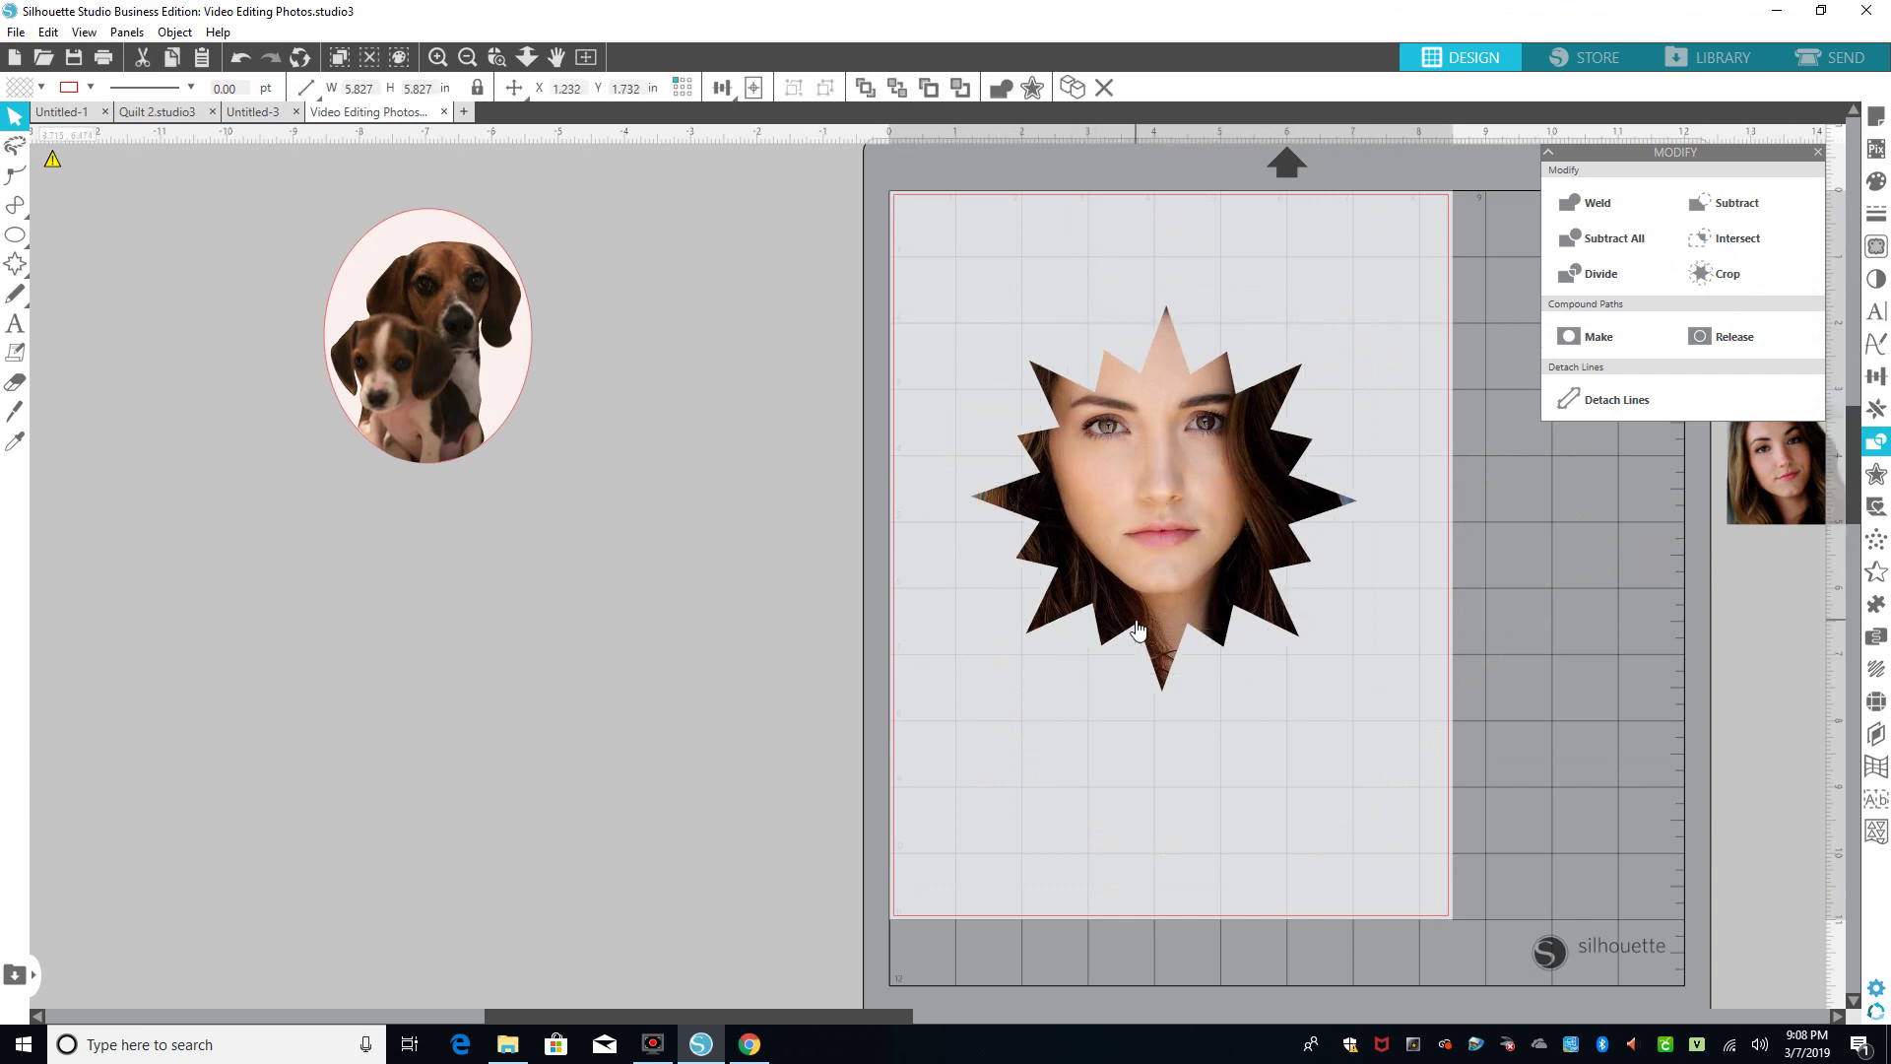
double_click(1106, 537)
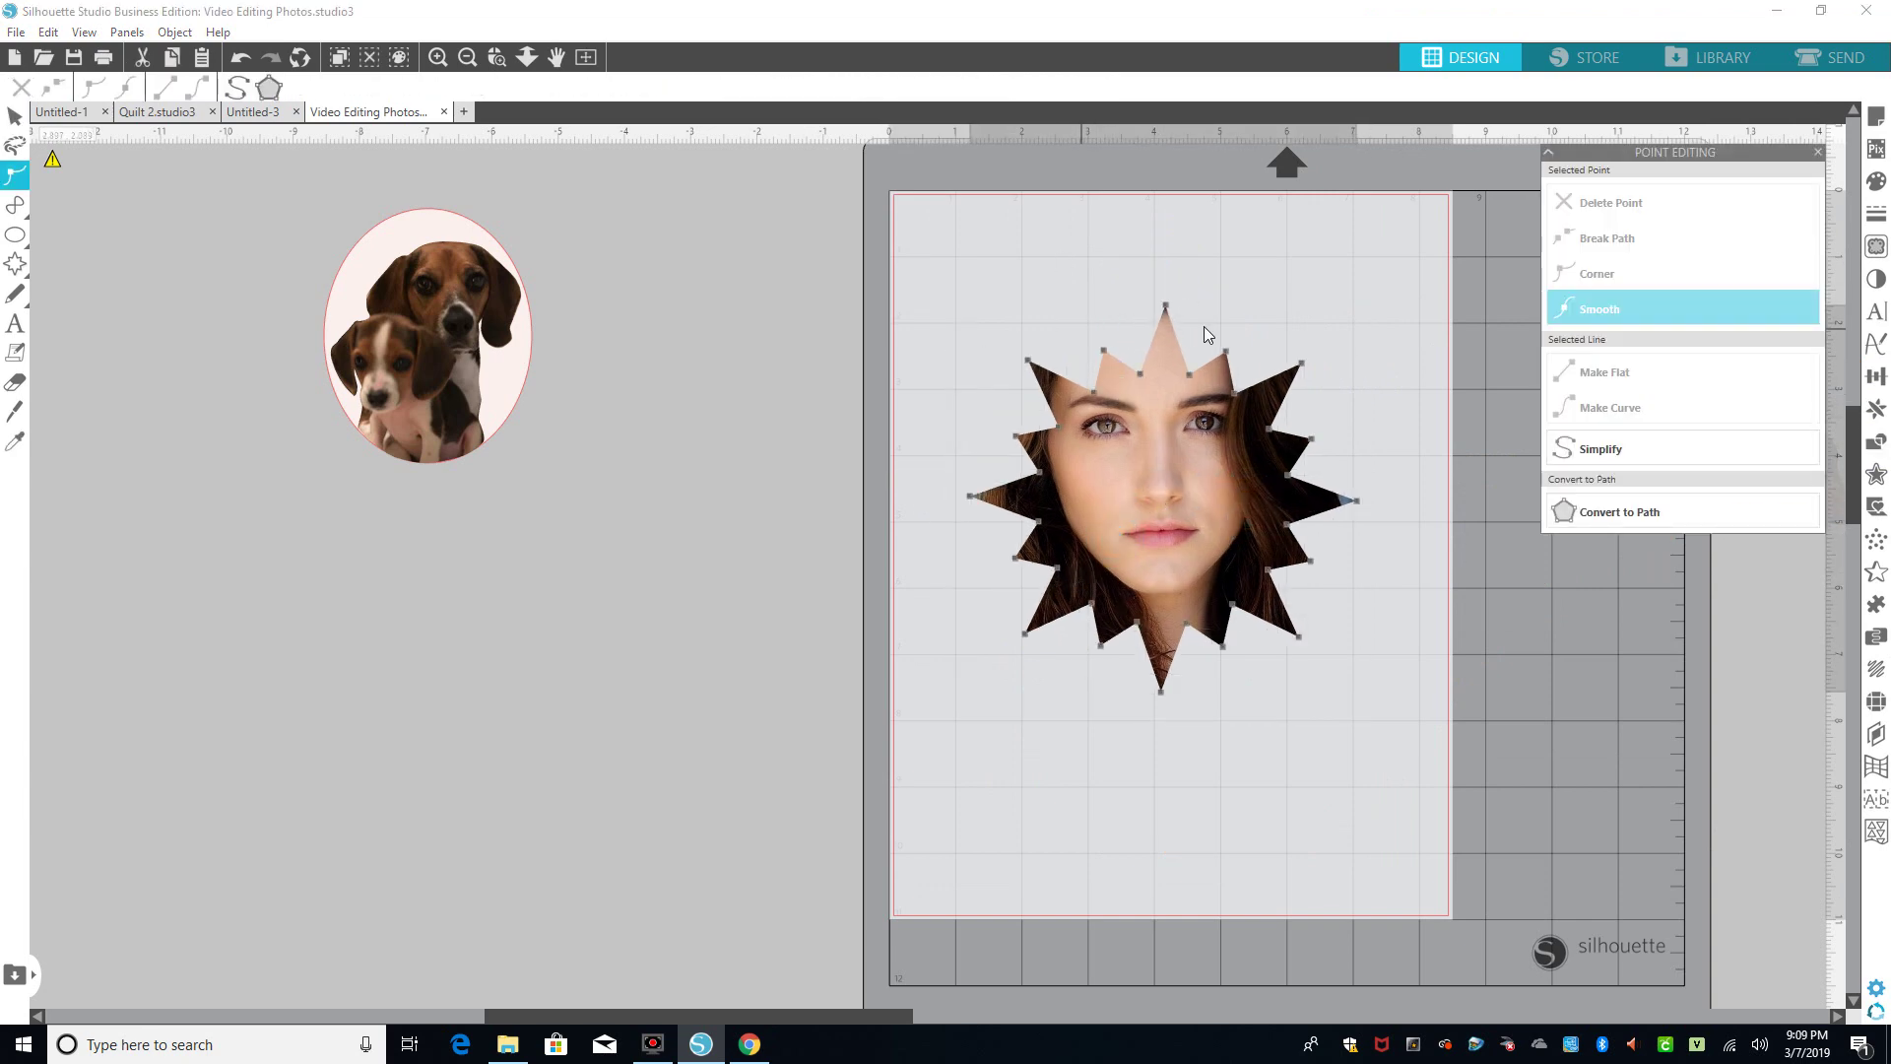
left_click(730, 625)
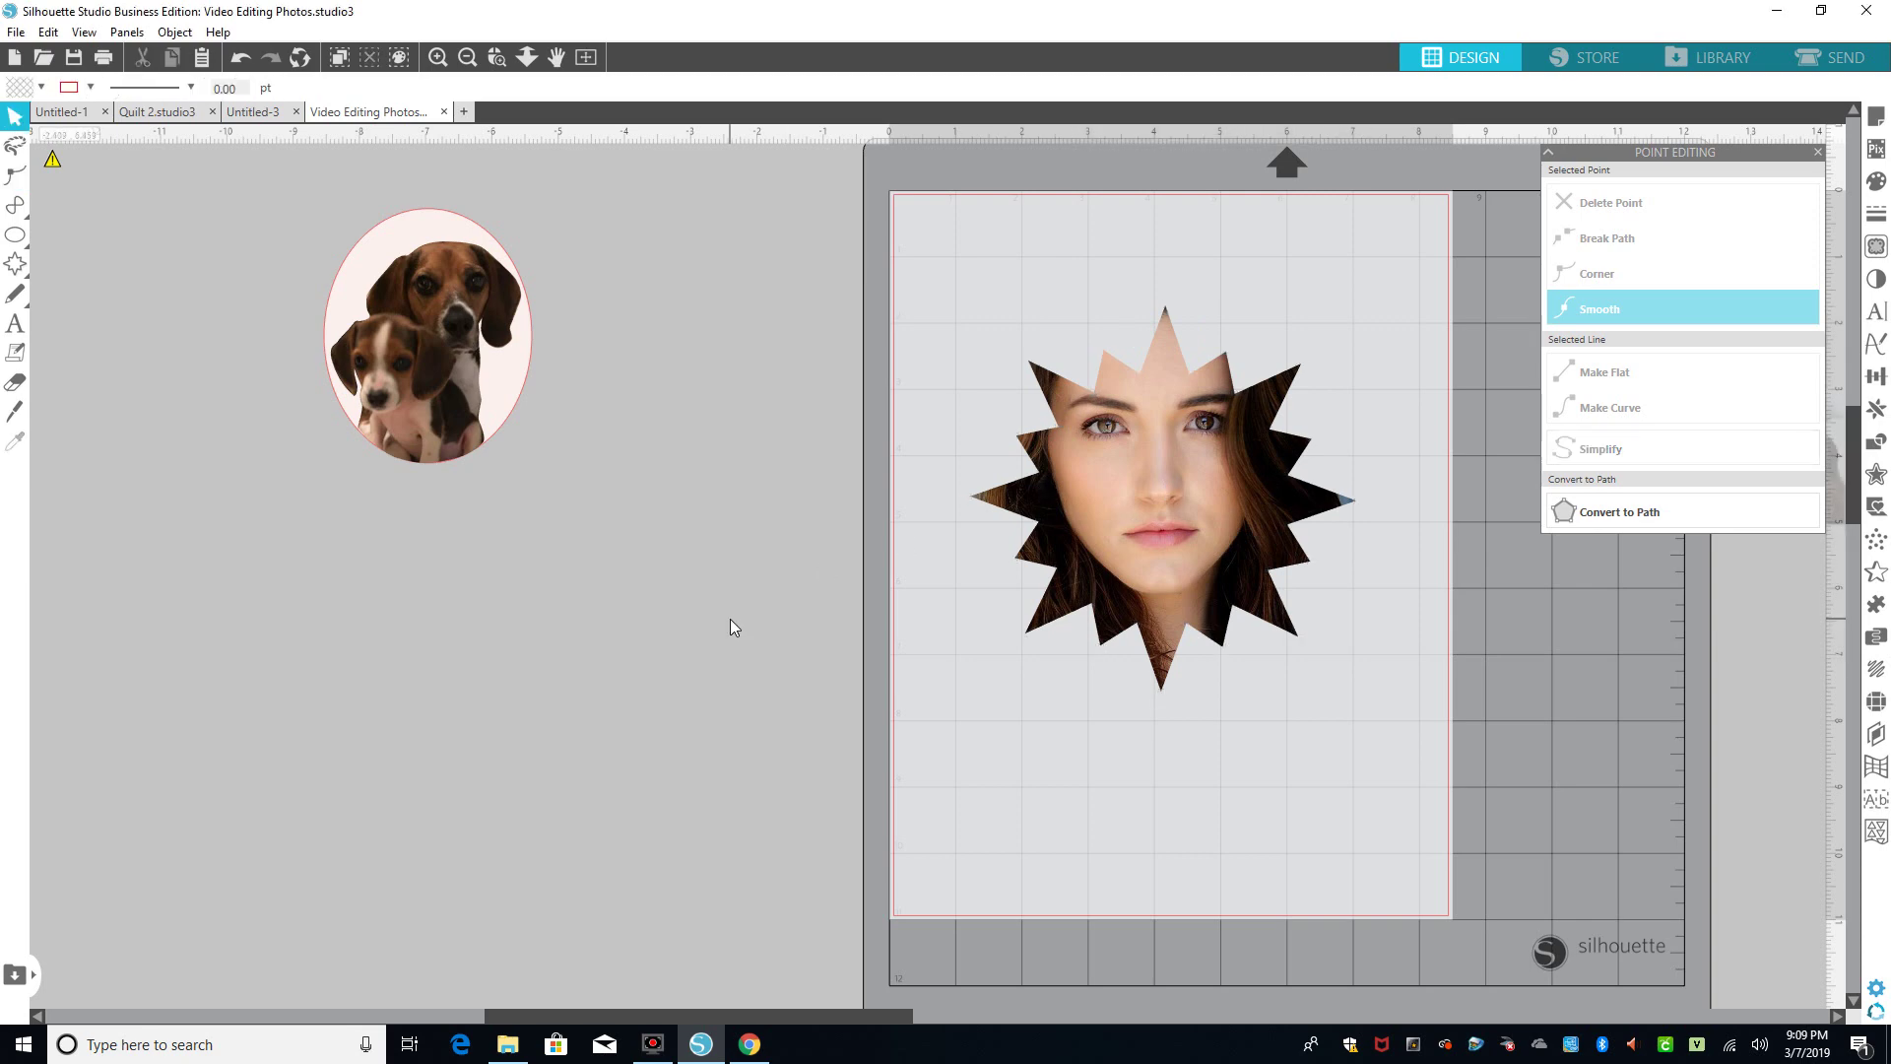
left_click(1162, 480)
left_click_drag(1162, 480, 1147, 458)
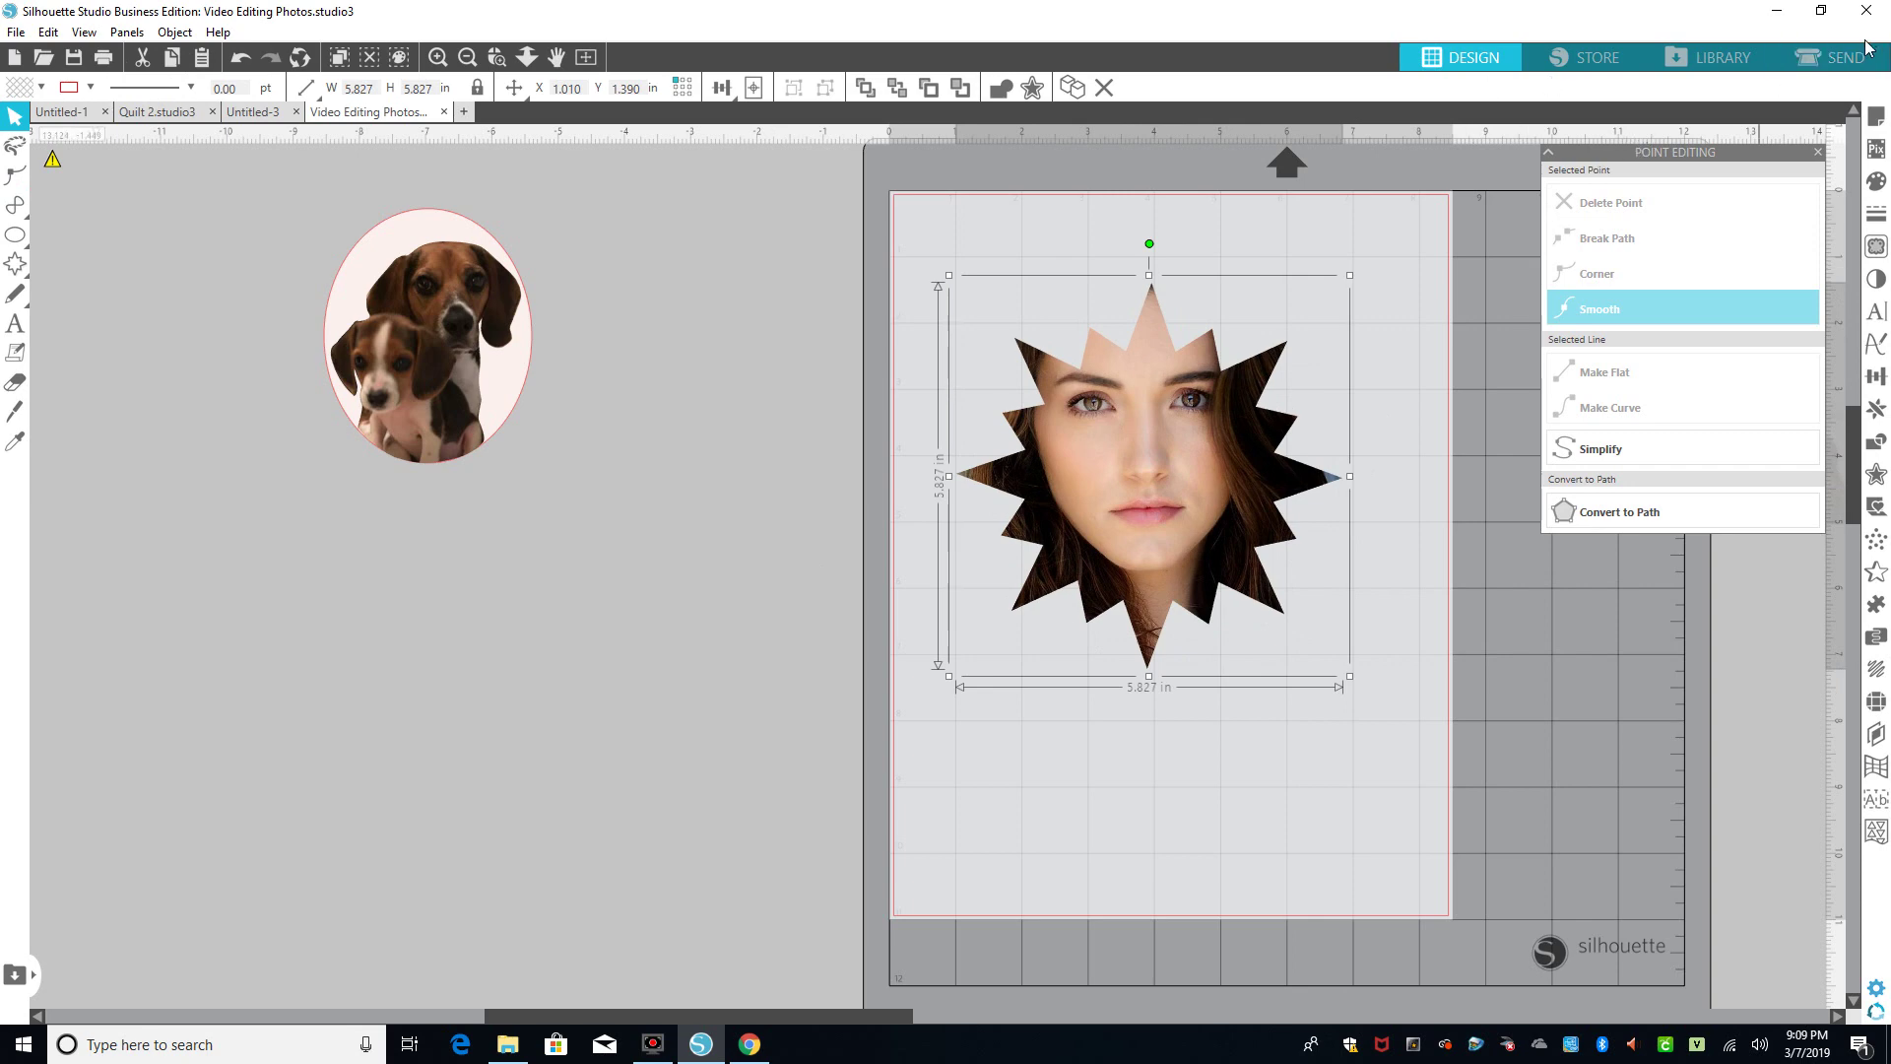
Set the star face to Cut with Cardstock, Plain and AutoBlade, then nudge it down
left_click(1831, 57)
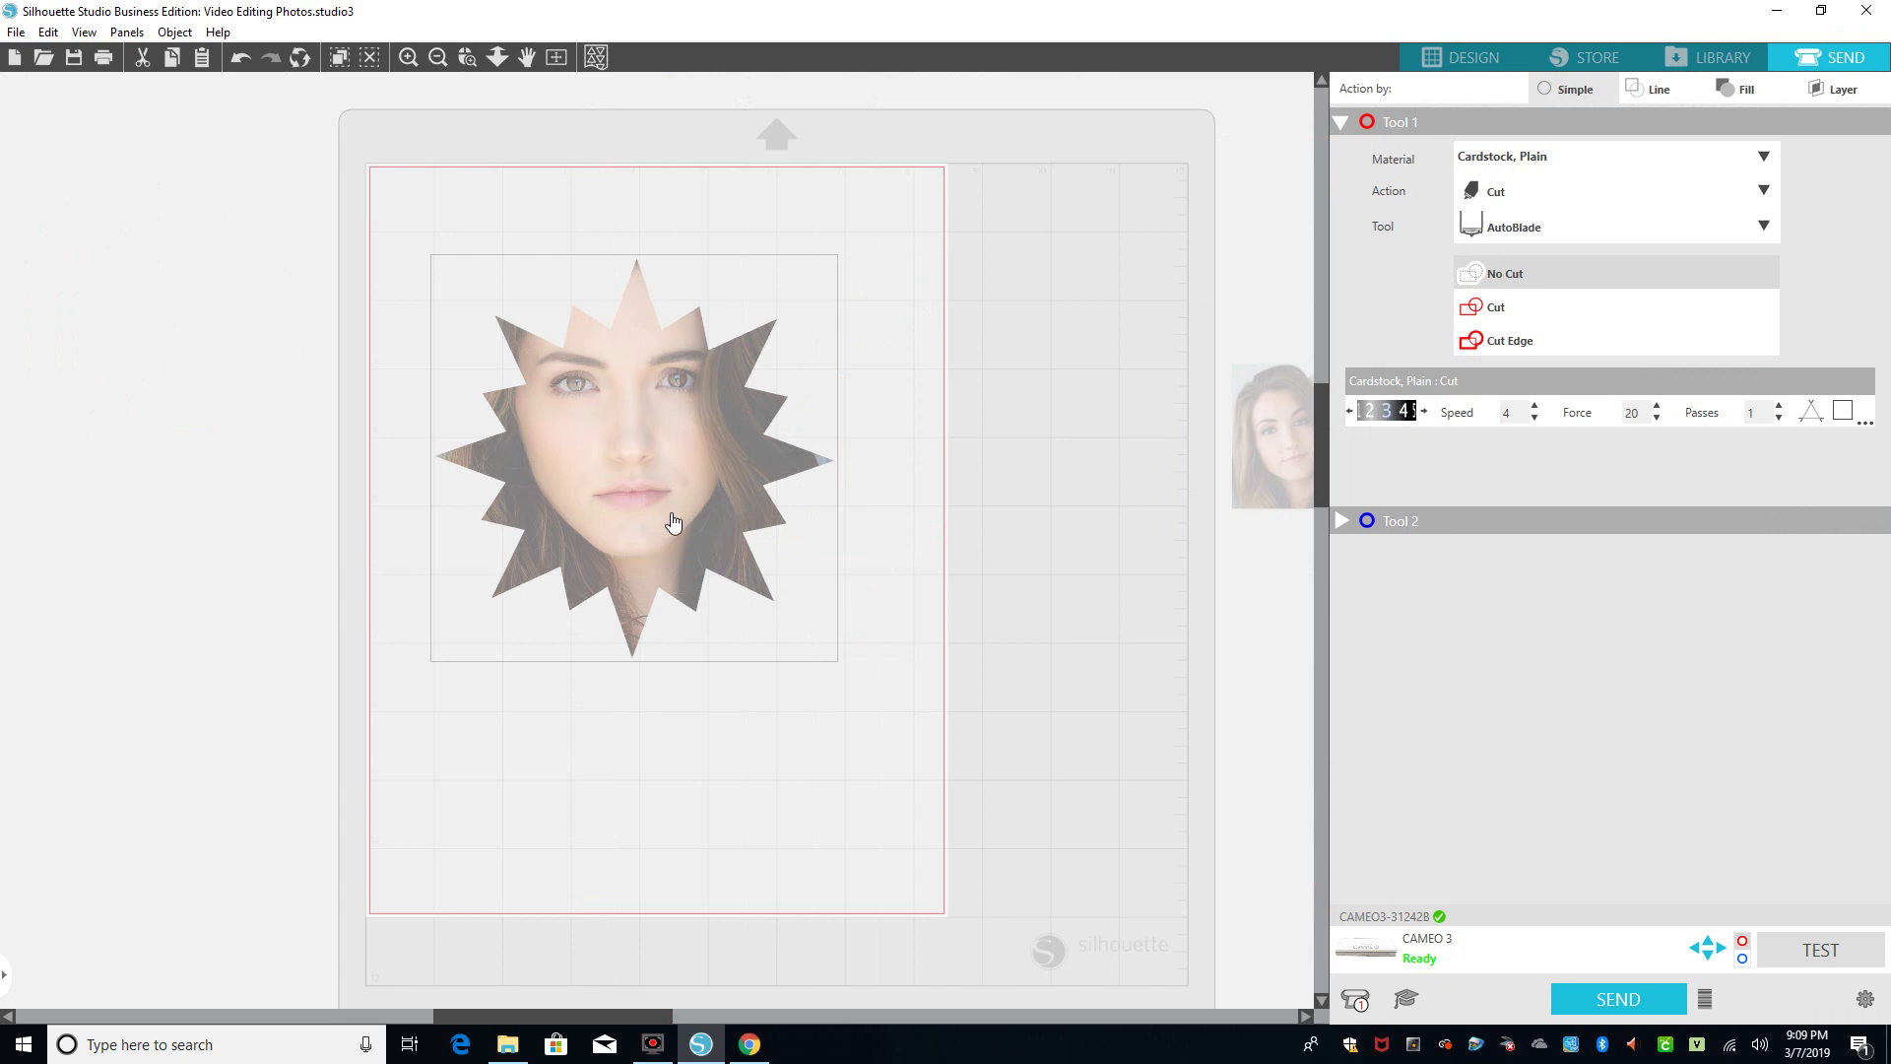
left_click(1477, 306)
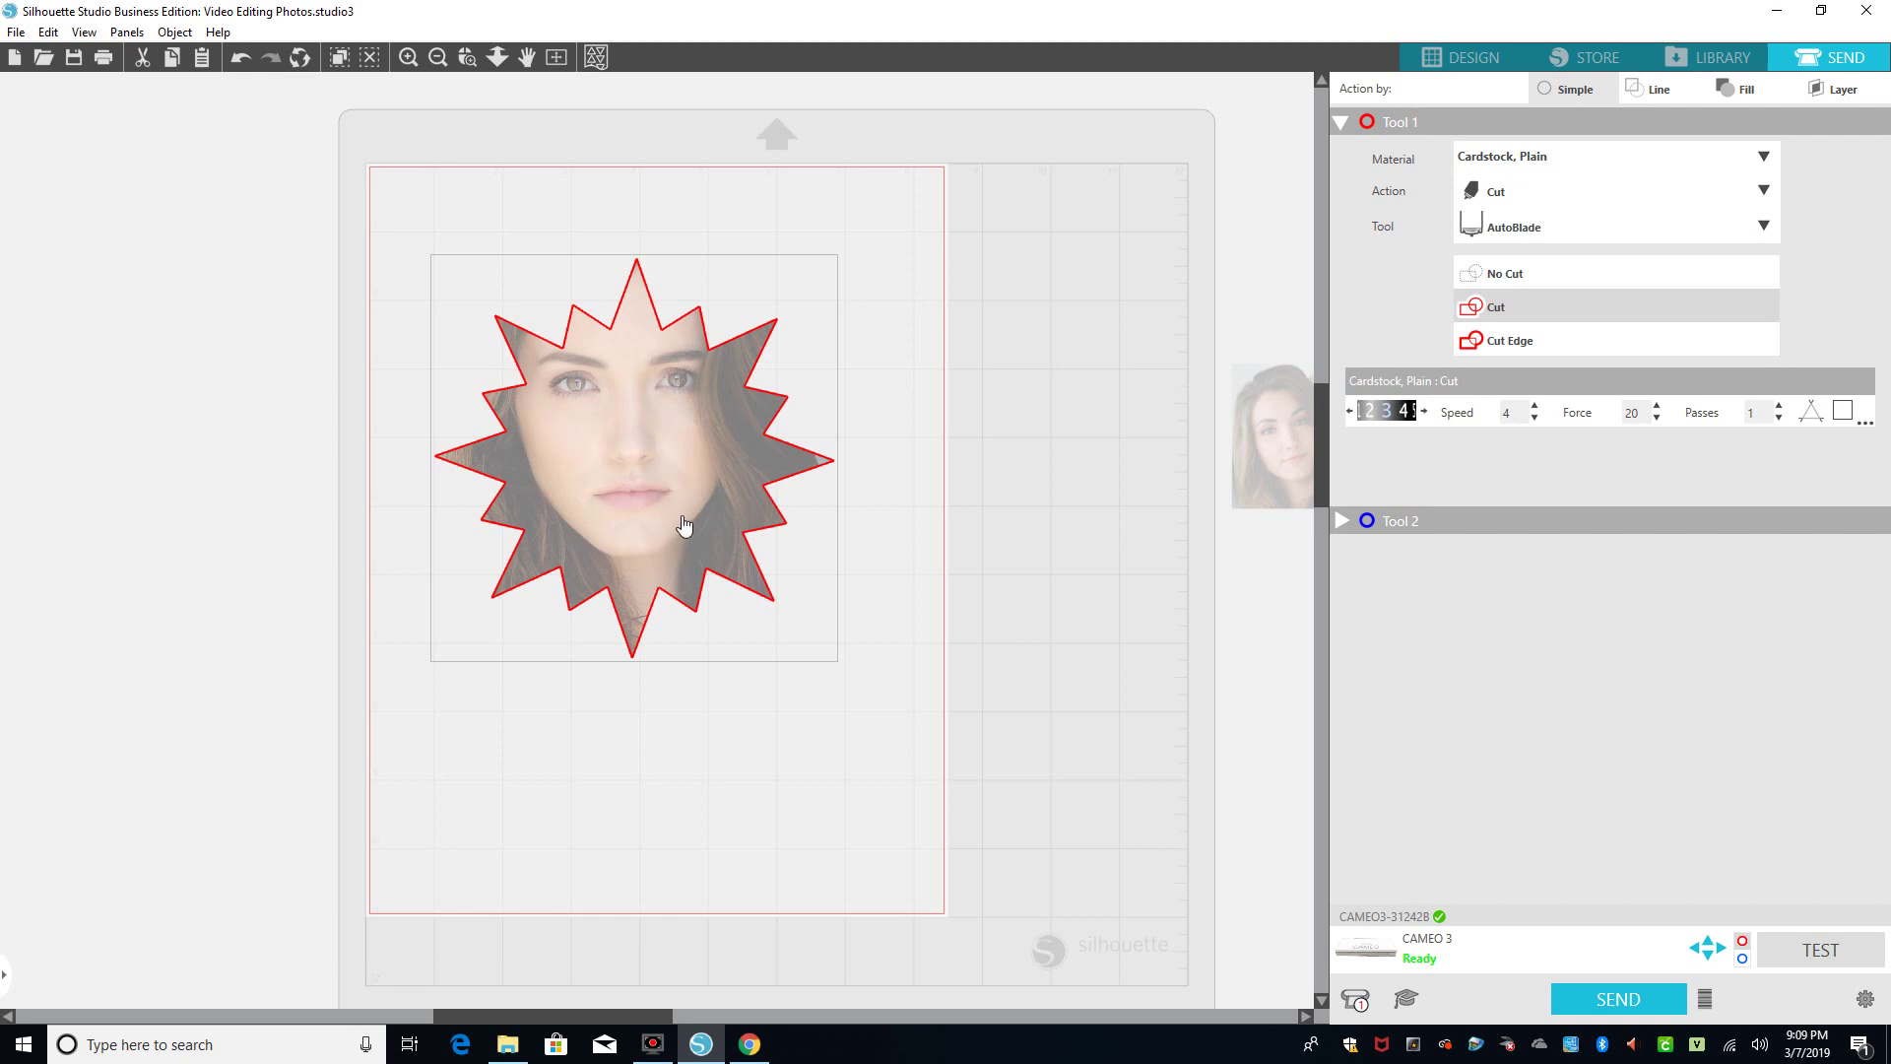
left_click(1271, 146)
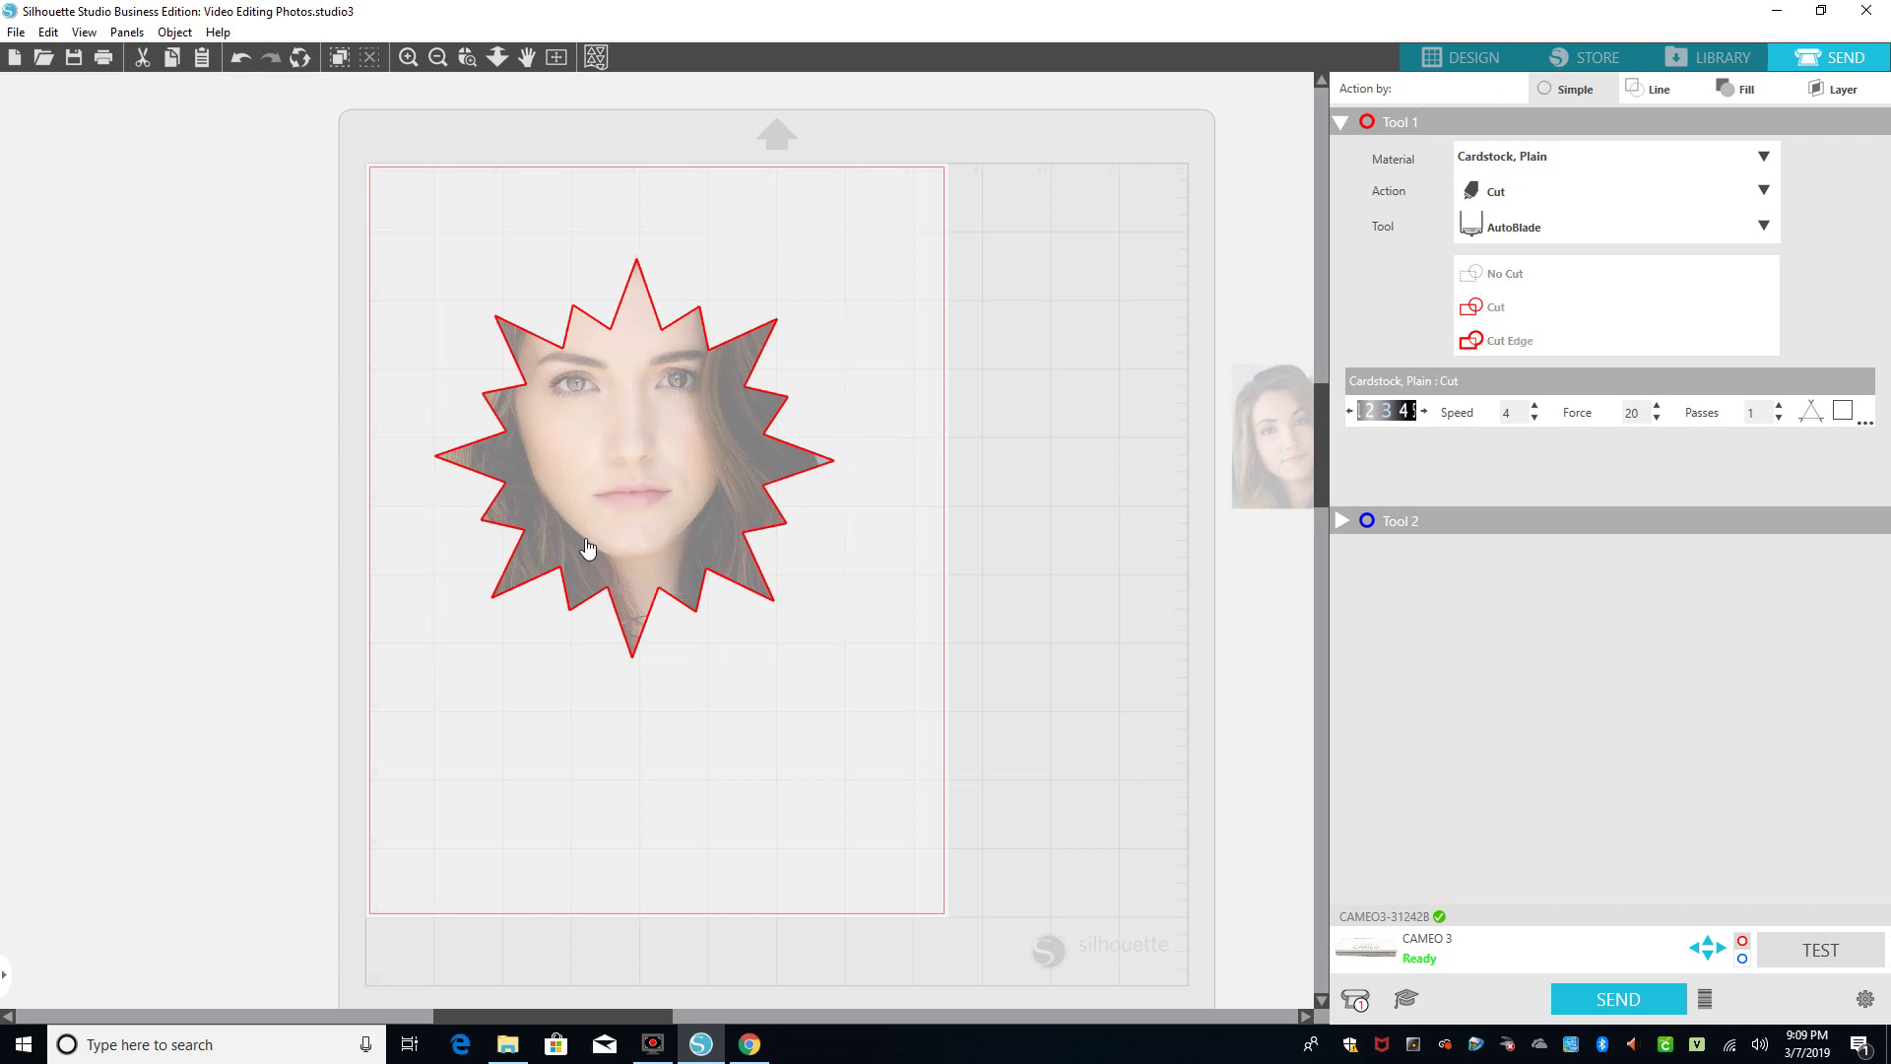
left_click_drag(541, 498, 541, 511)
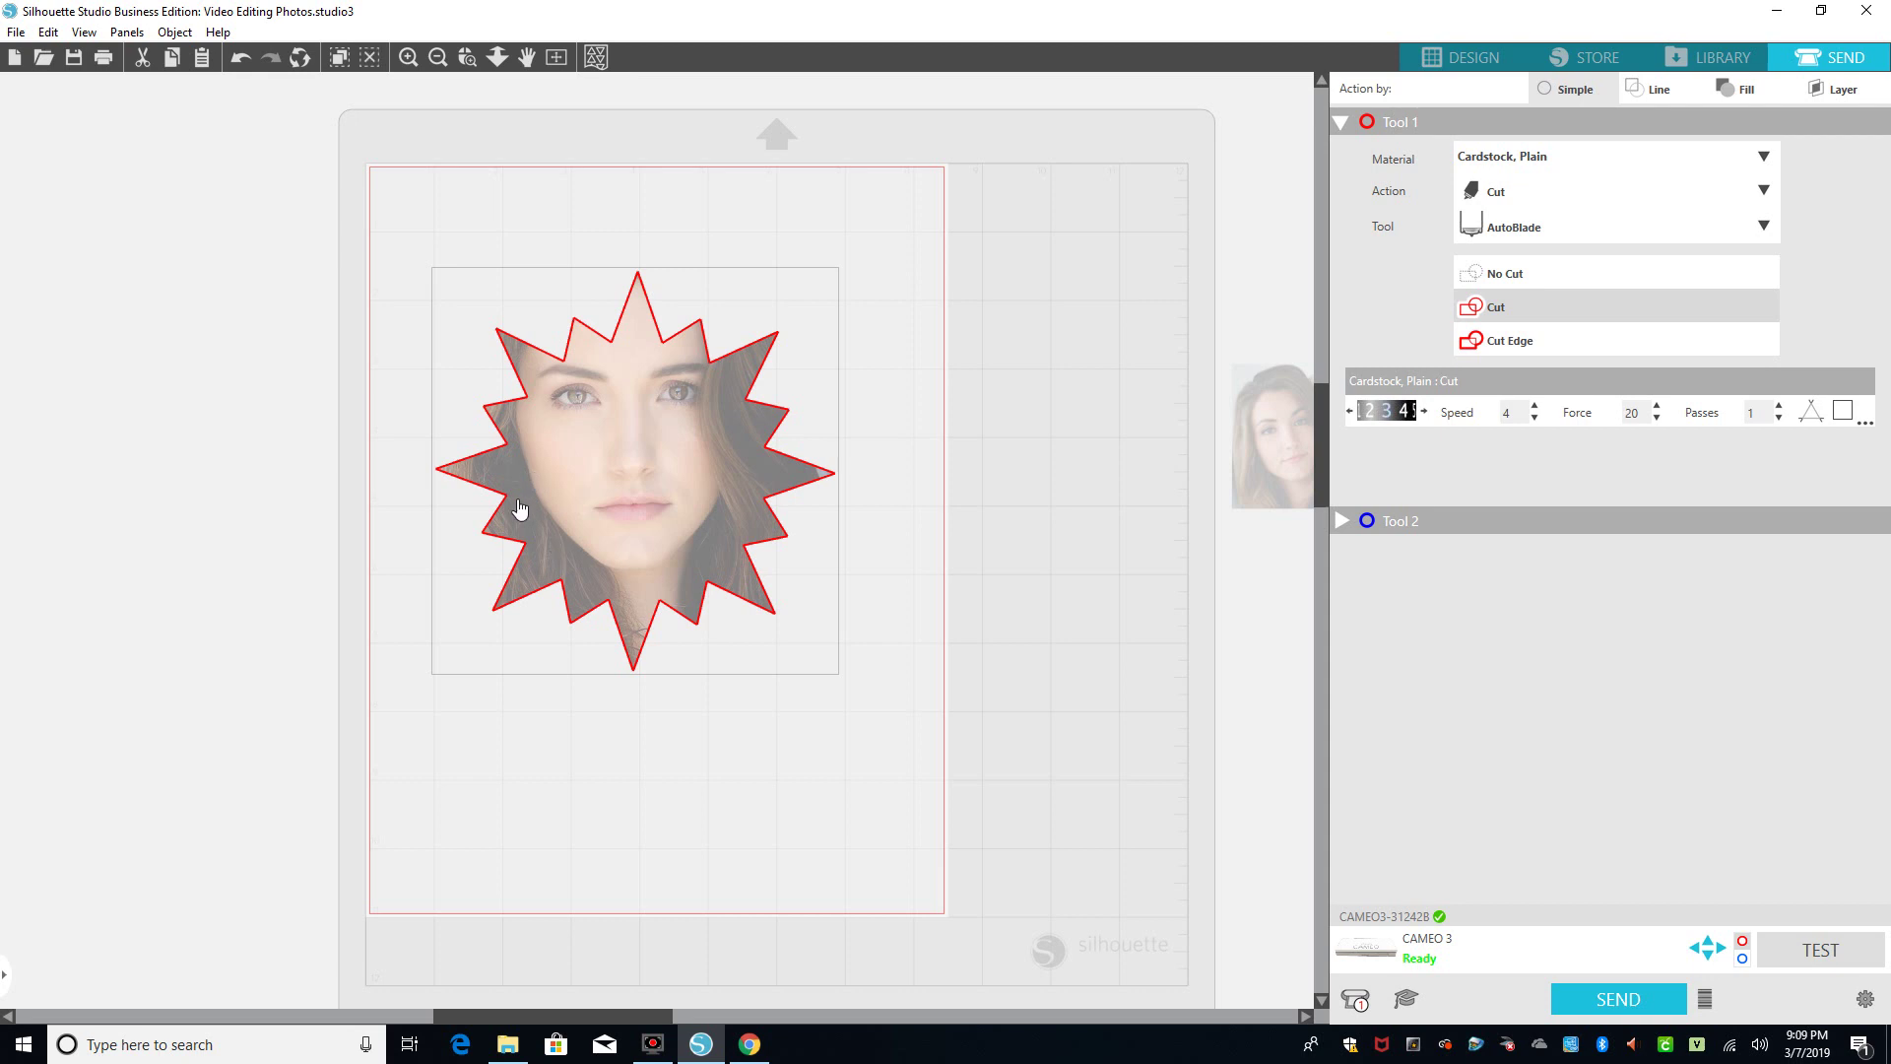
Back in Design, move the star-cropped face off the mat
left_click(1267, 276)
left_click(1461, 57)
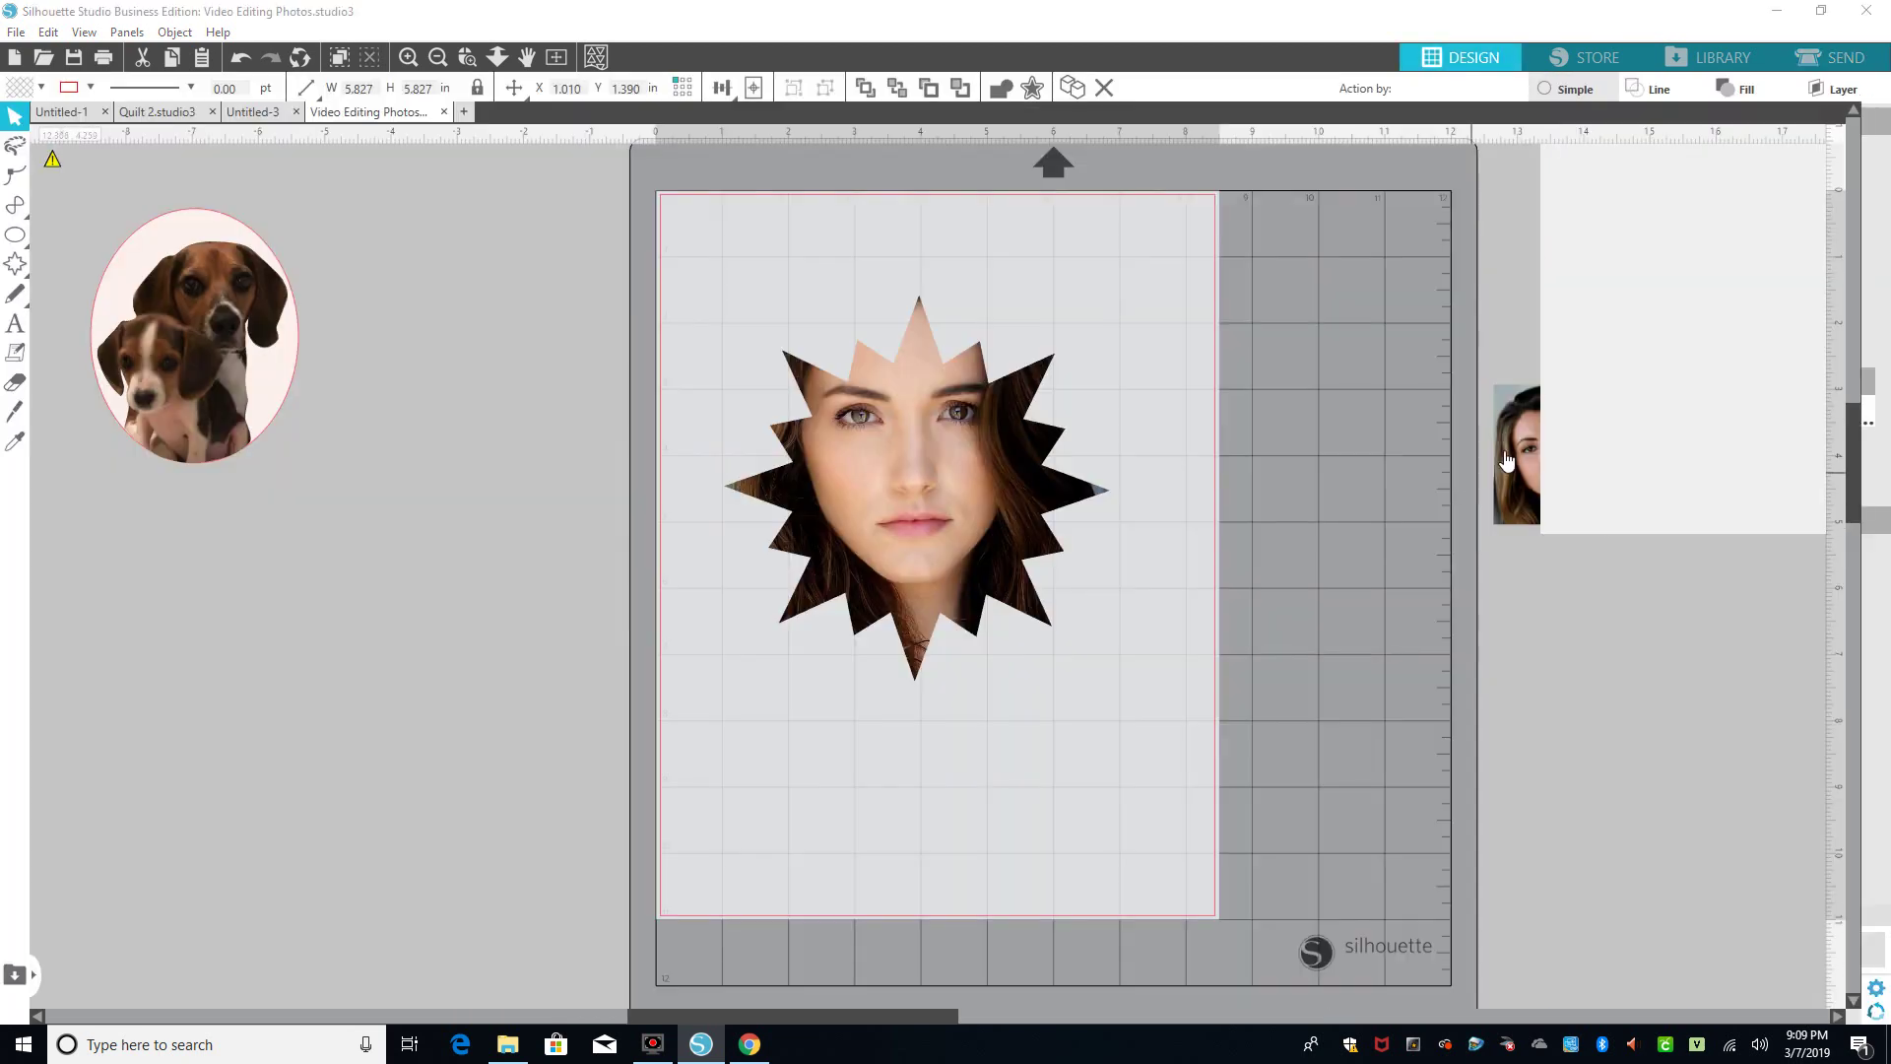
left_click_drag(1507, 459, 253, 763)
Place the second portrait at the mat's top-left and enlarge it to 7.263 × 7.604 in
left_click_drag(857, 512, 1477, 702)
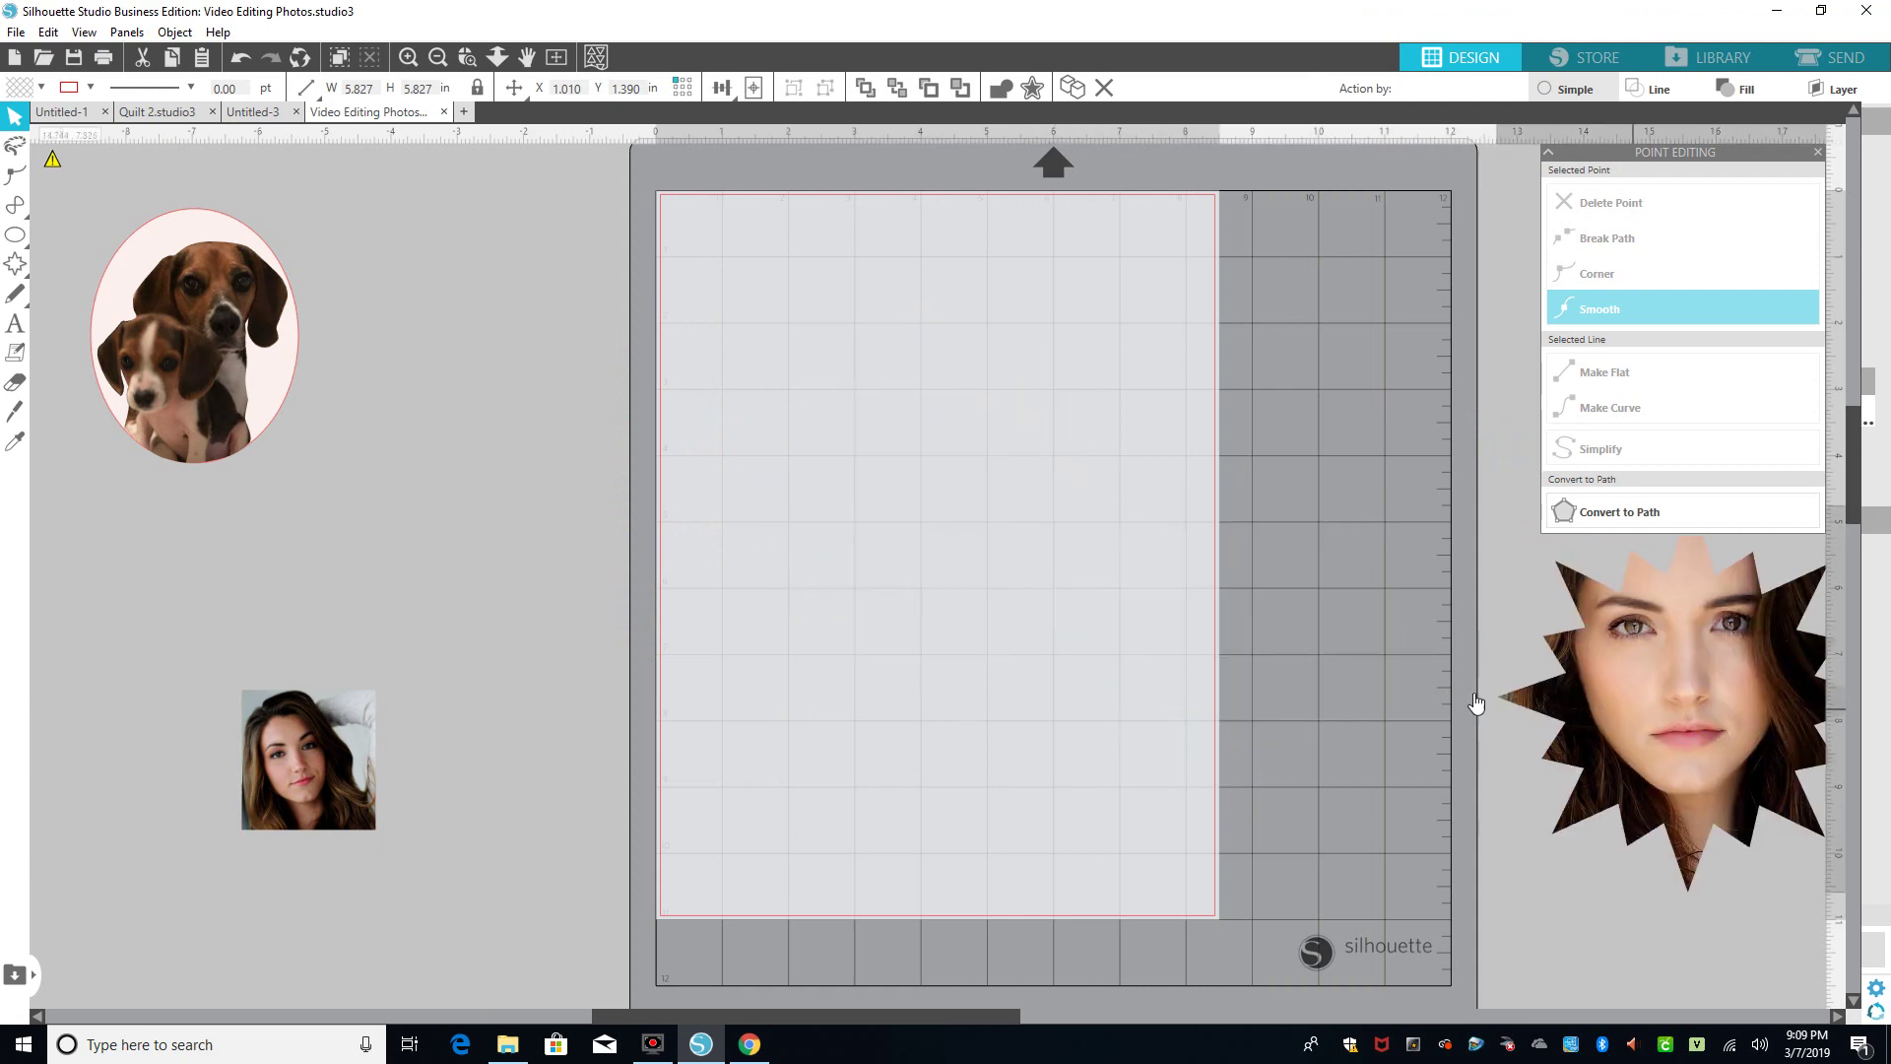
left_click_drag(317, 772, 751, 325)
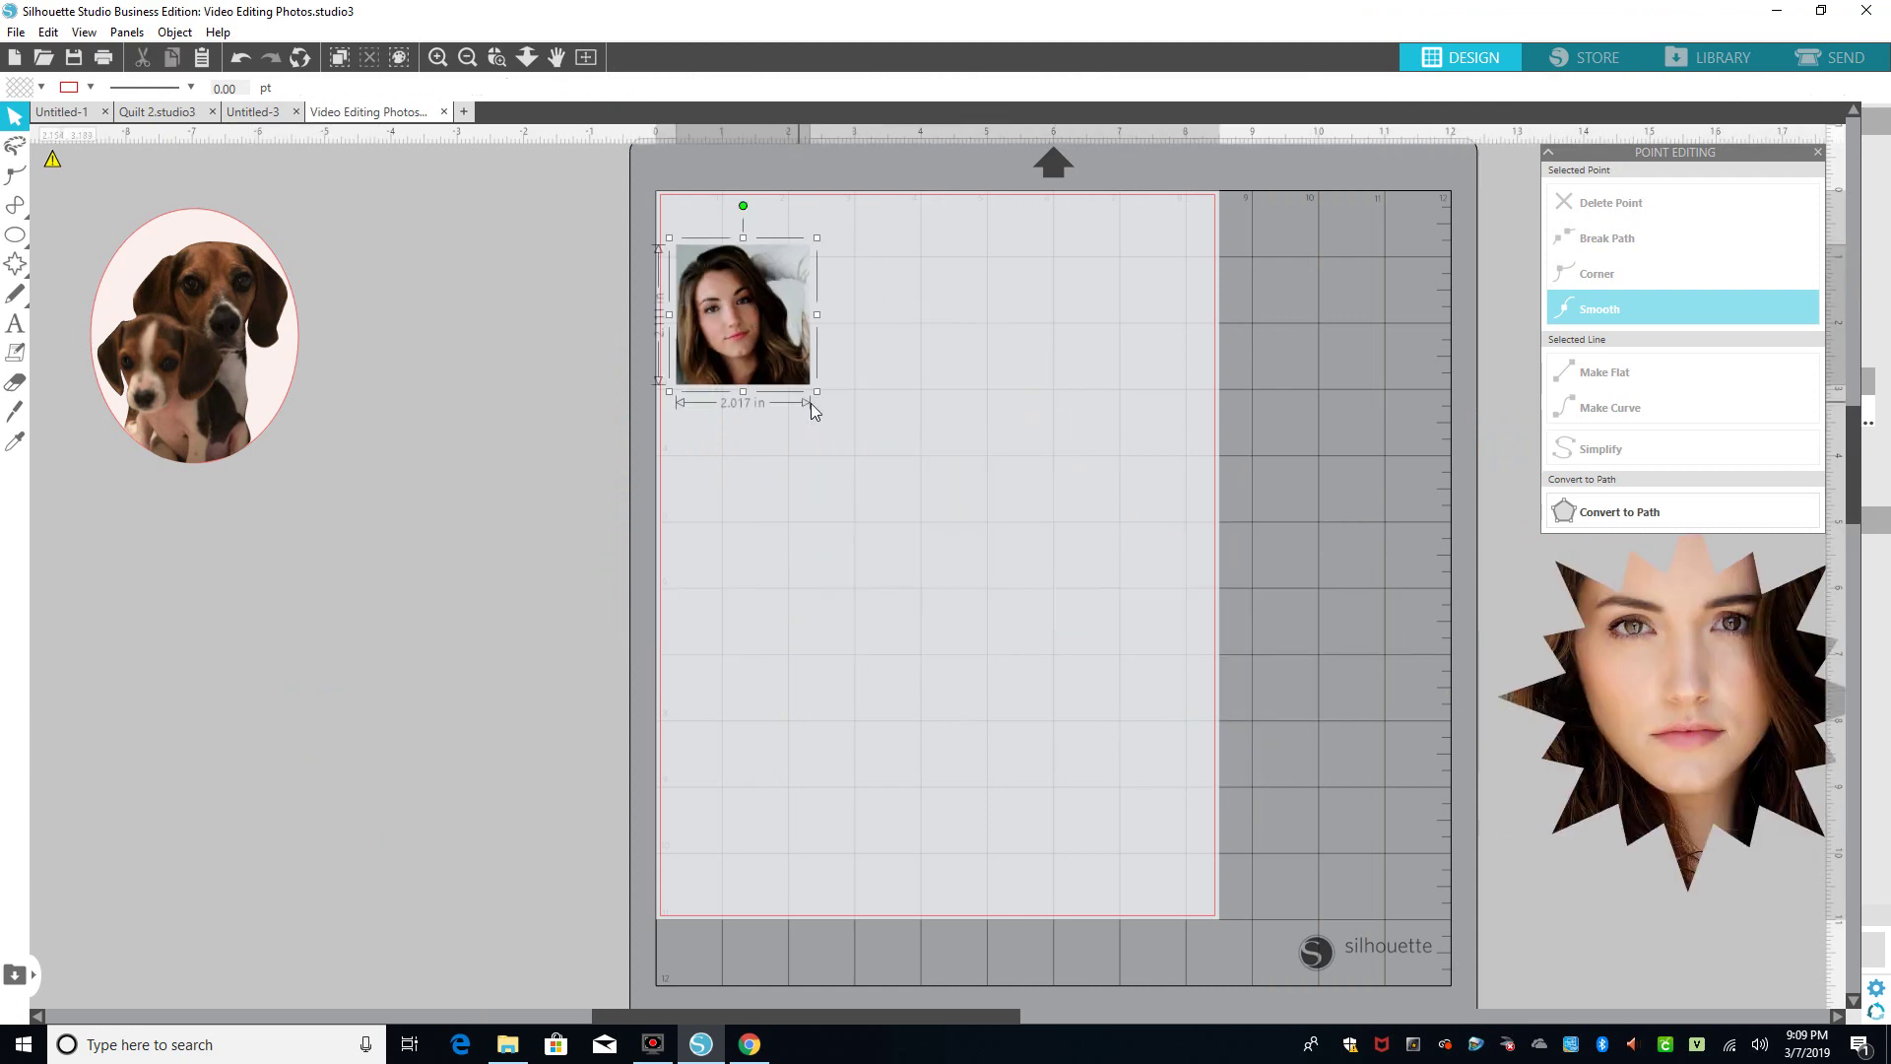
left_click_drag(818, 394, 1167, 703)
left_click(808, 571)
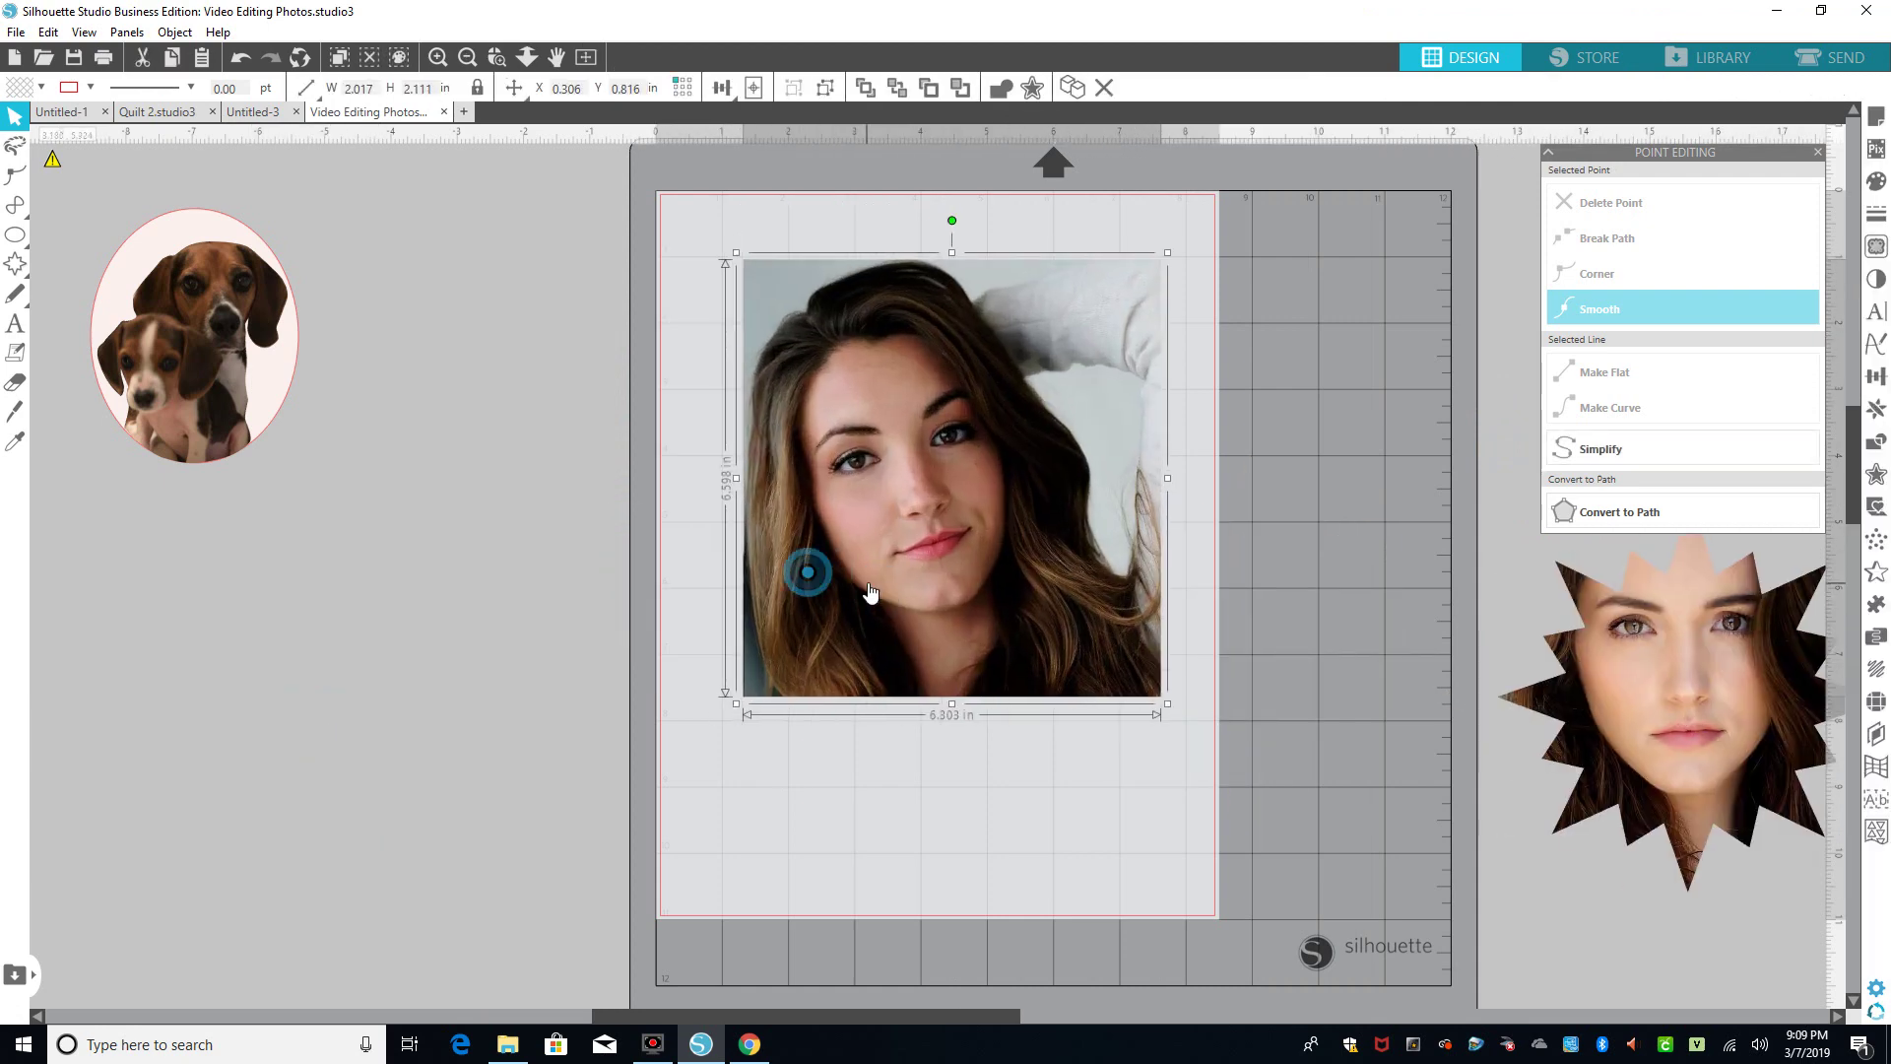
left_click_drag(870, 591, 802, 542)
left_click(1099, 654)
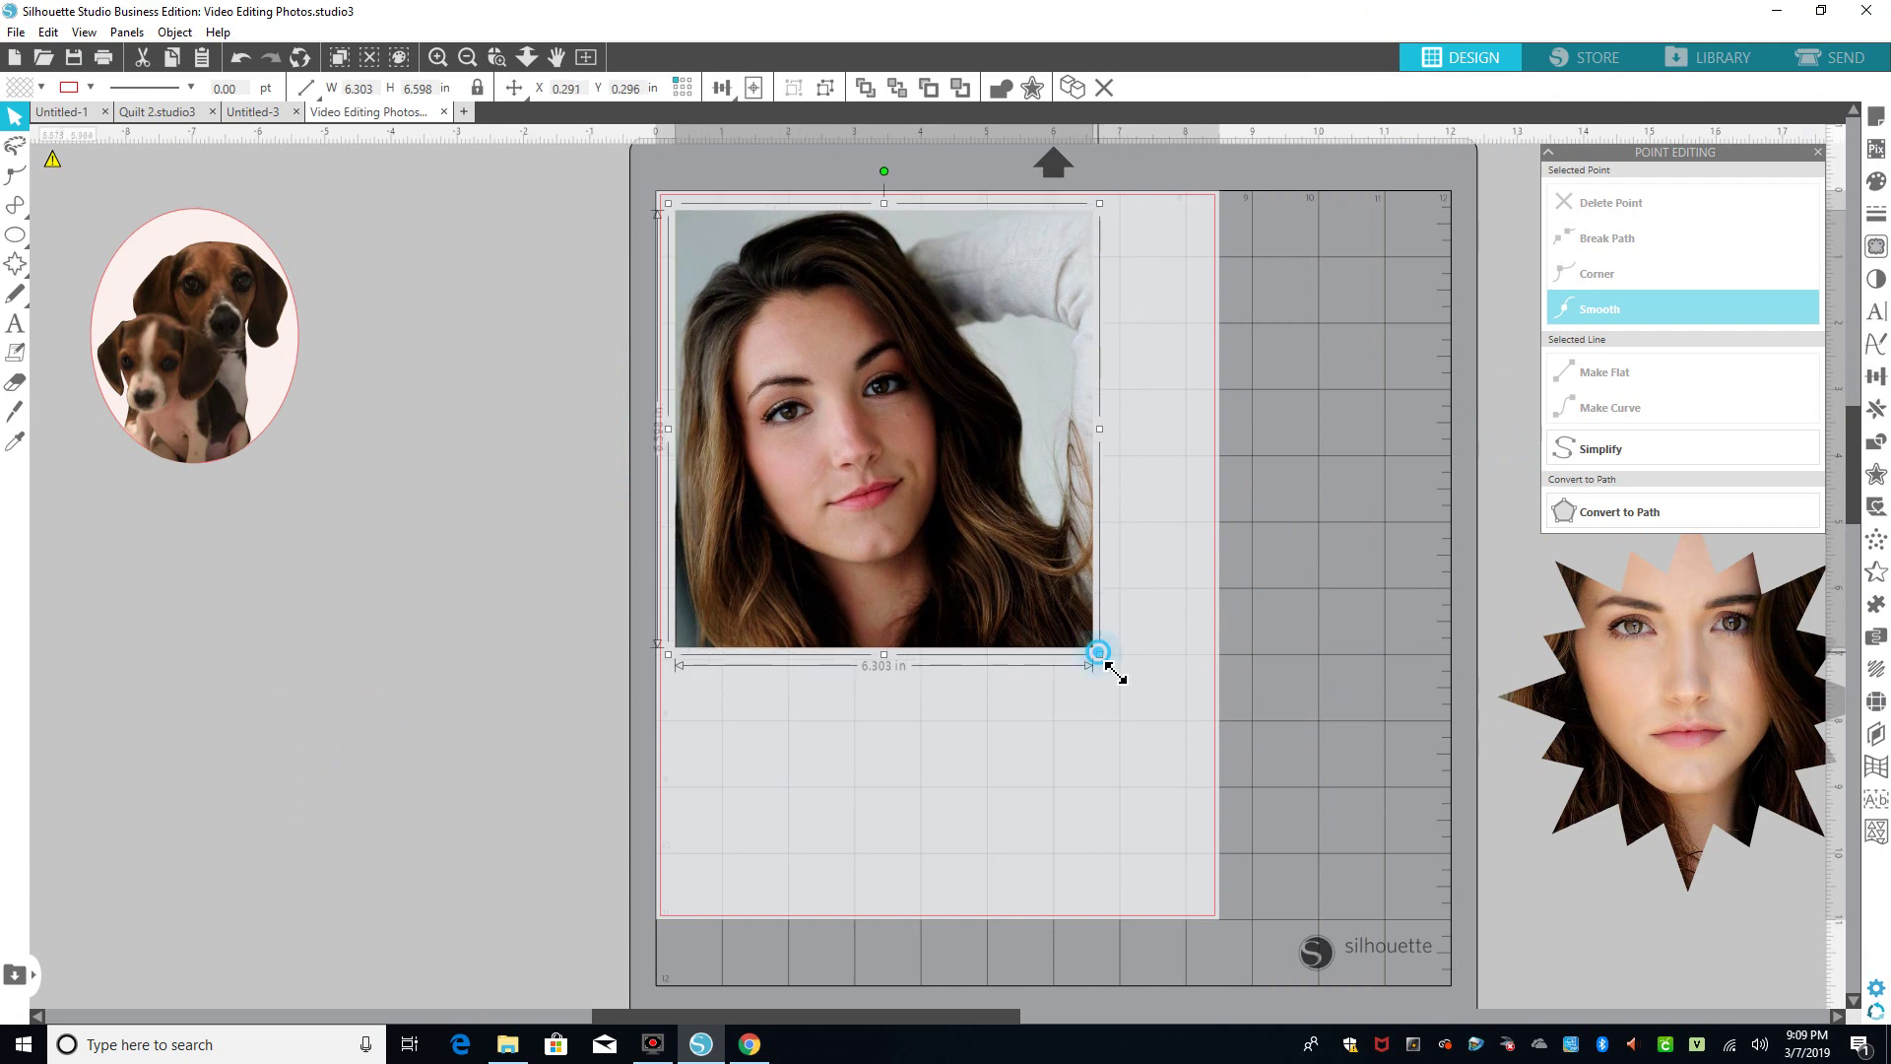
left_click_drag(1114, 675, 1174, 741)
left_click(1031, 646)
mouse_move(5, 212)
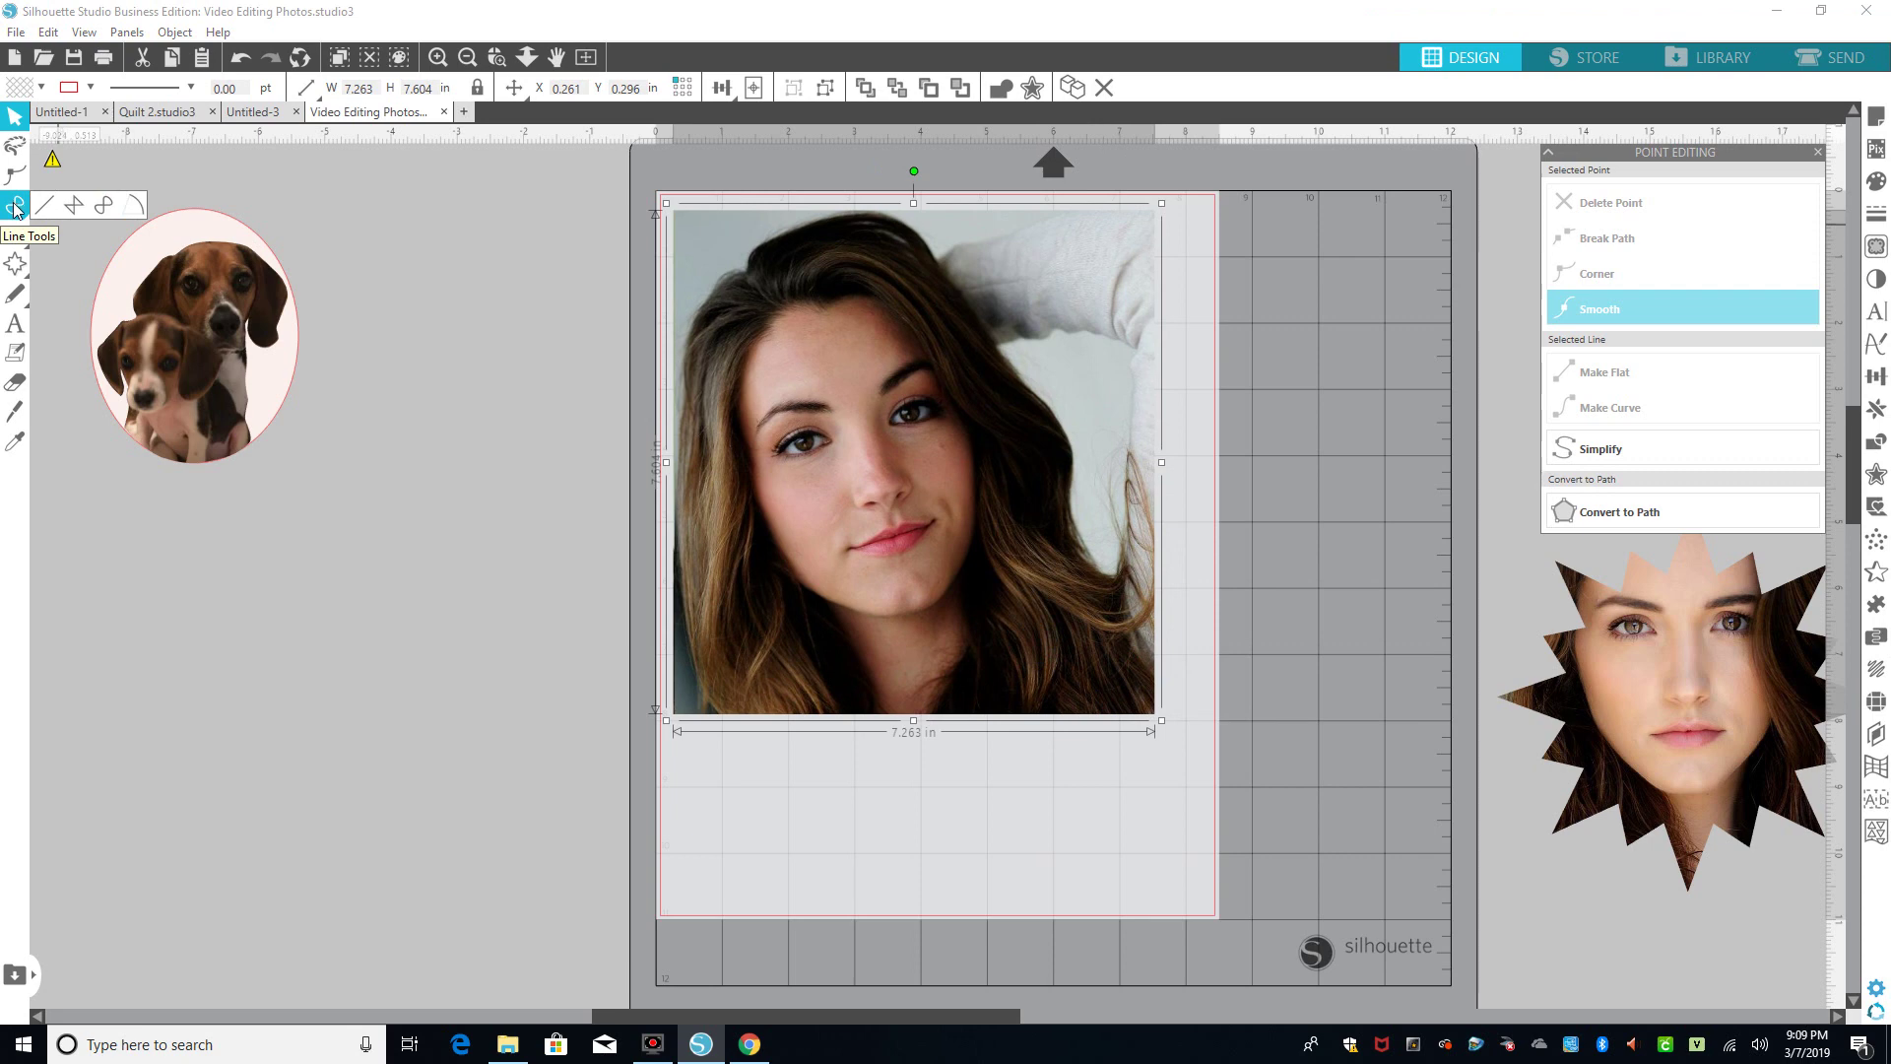
mouse_move(22, 278)
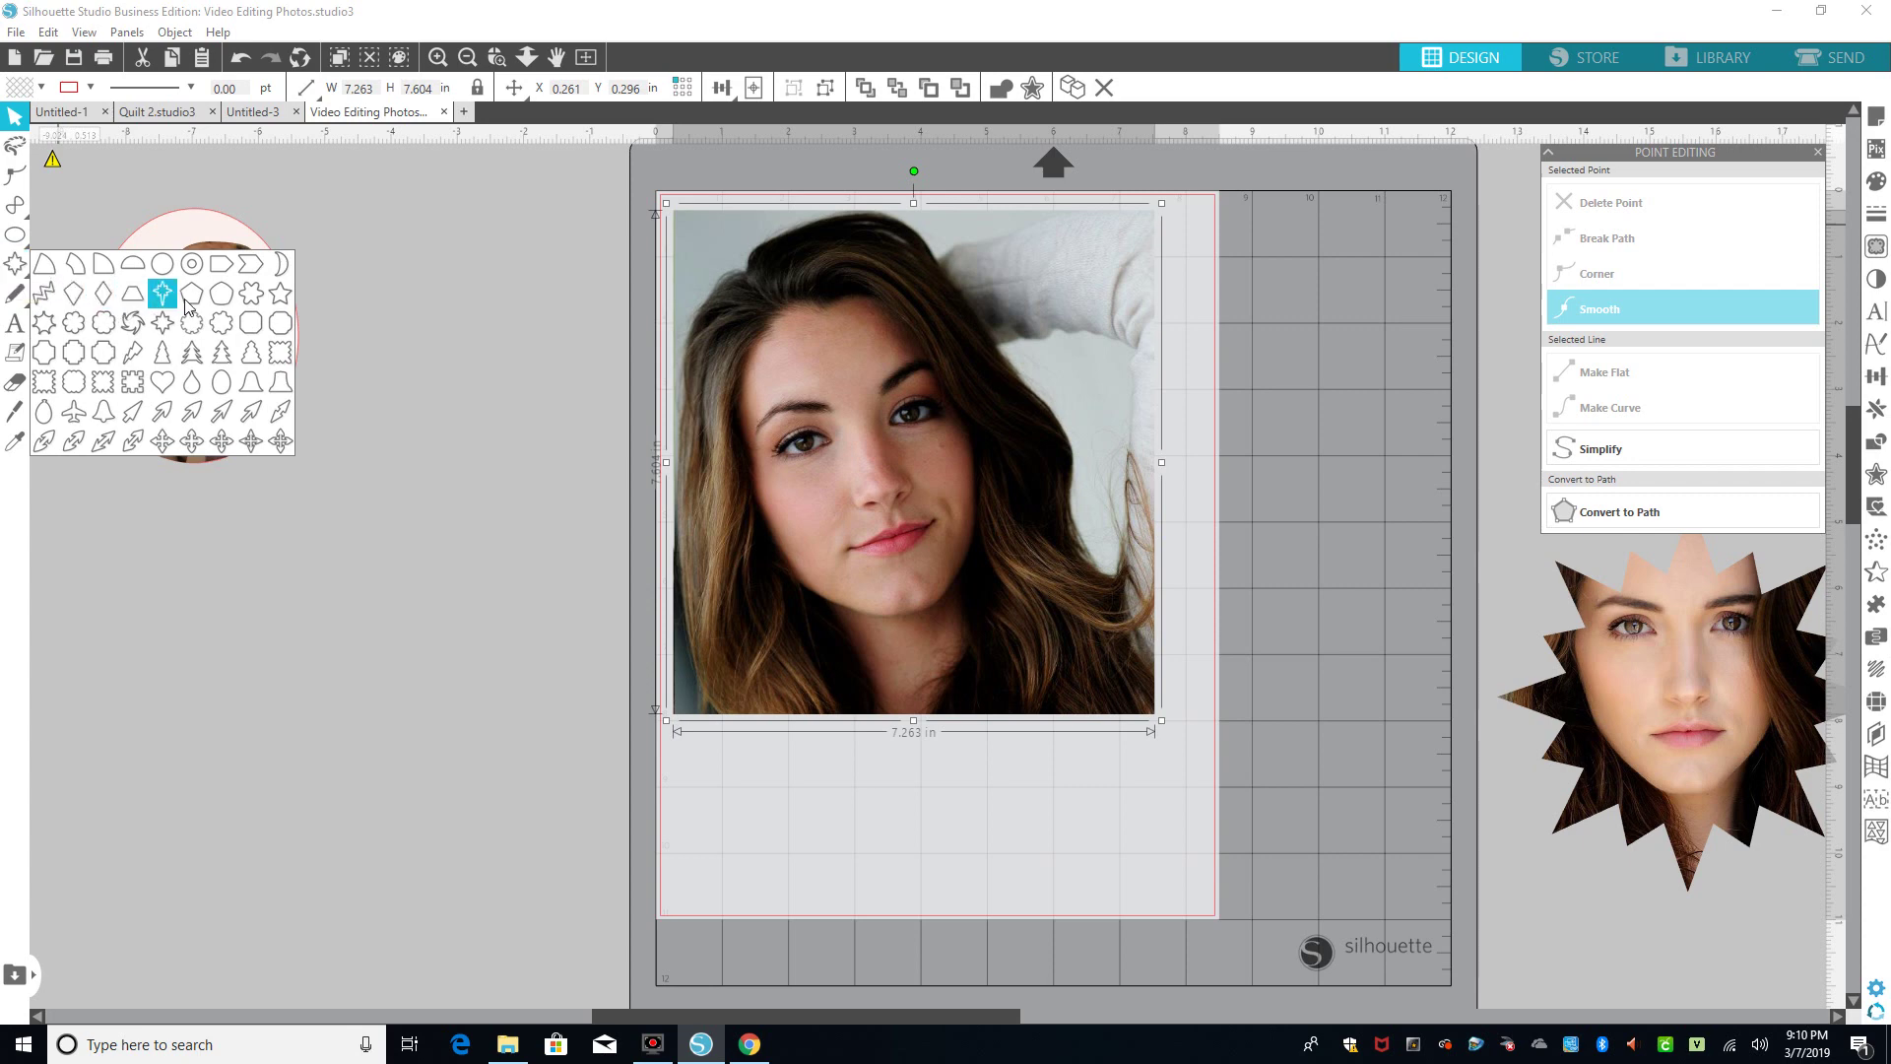
Draw a teardrop beside the dog oval, enlarge it, and convert it to a path
left_click(193, 383)
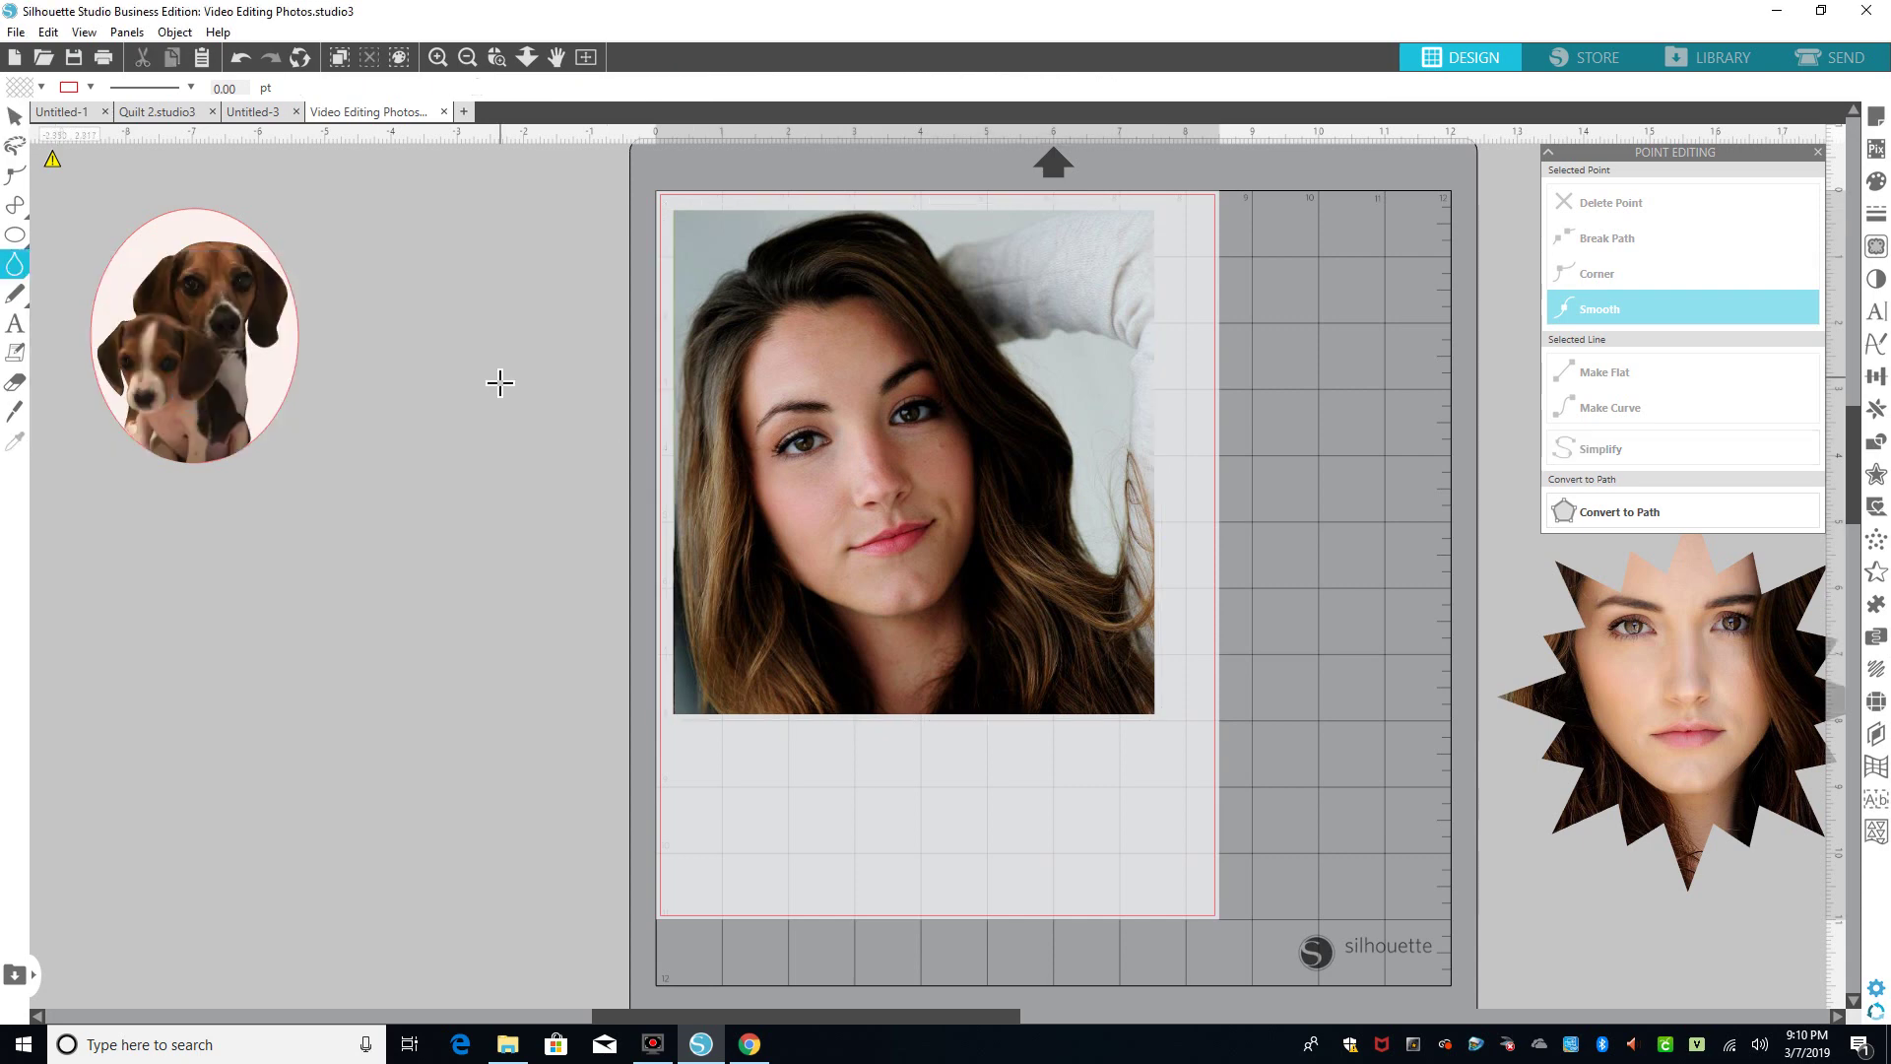
left_click_drag(464, 342, 467, 744)
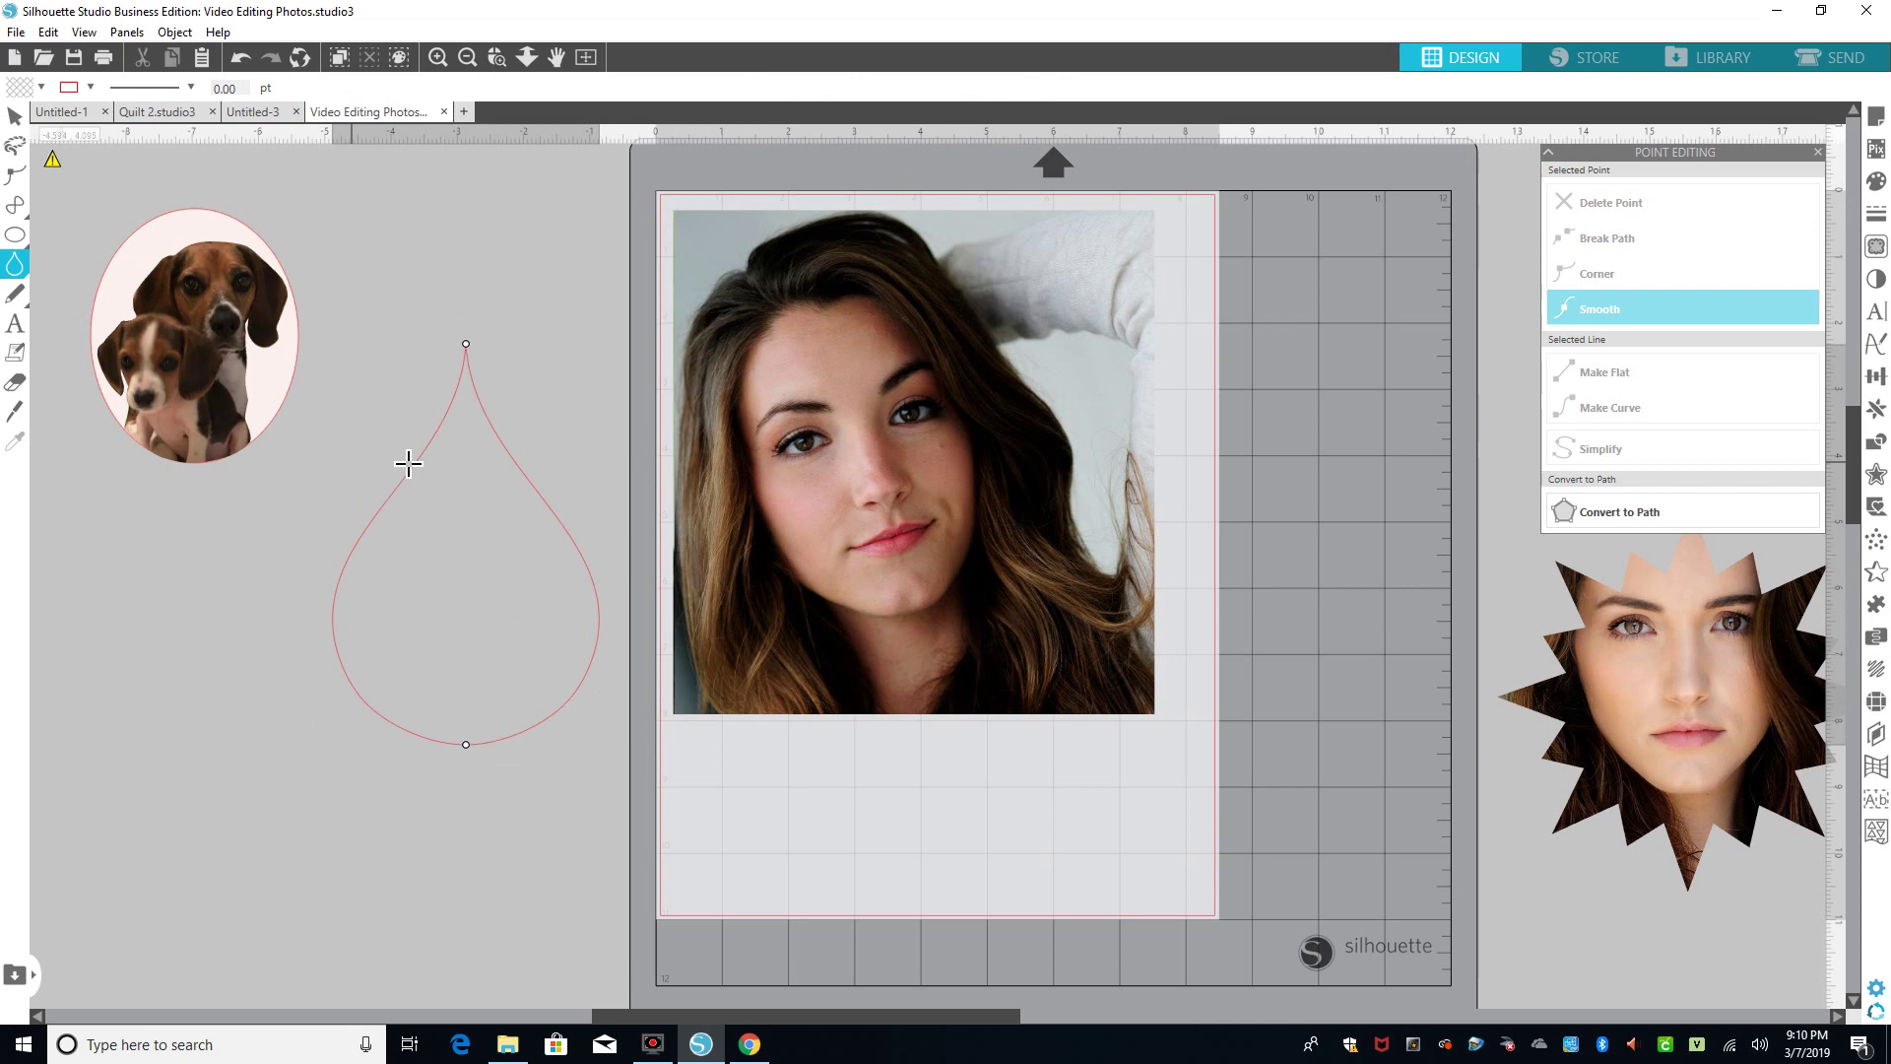
left_click(479, 345)
mouse_move(484, 360)
left_mouse_down()
mouse_move(494, 332)
mouse_move(427, 338)
mouse_move(469, 316)
mouse_move(571, 362)
mouse_move(443, 329)
mouse_move(487, 329)
left_mouse_up()
left_click_drag(468, 746, 429, 846)
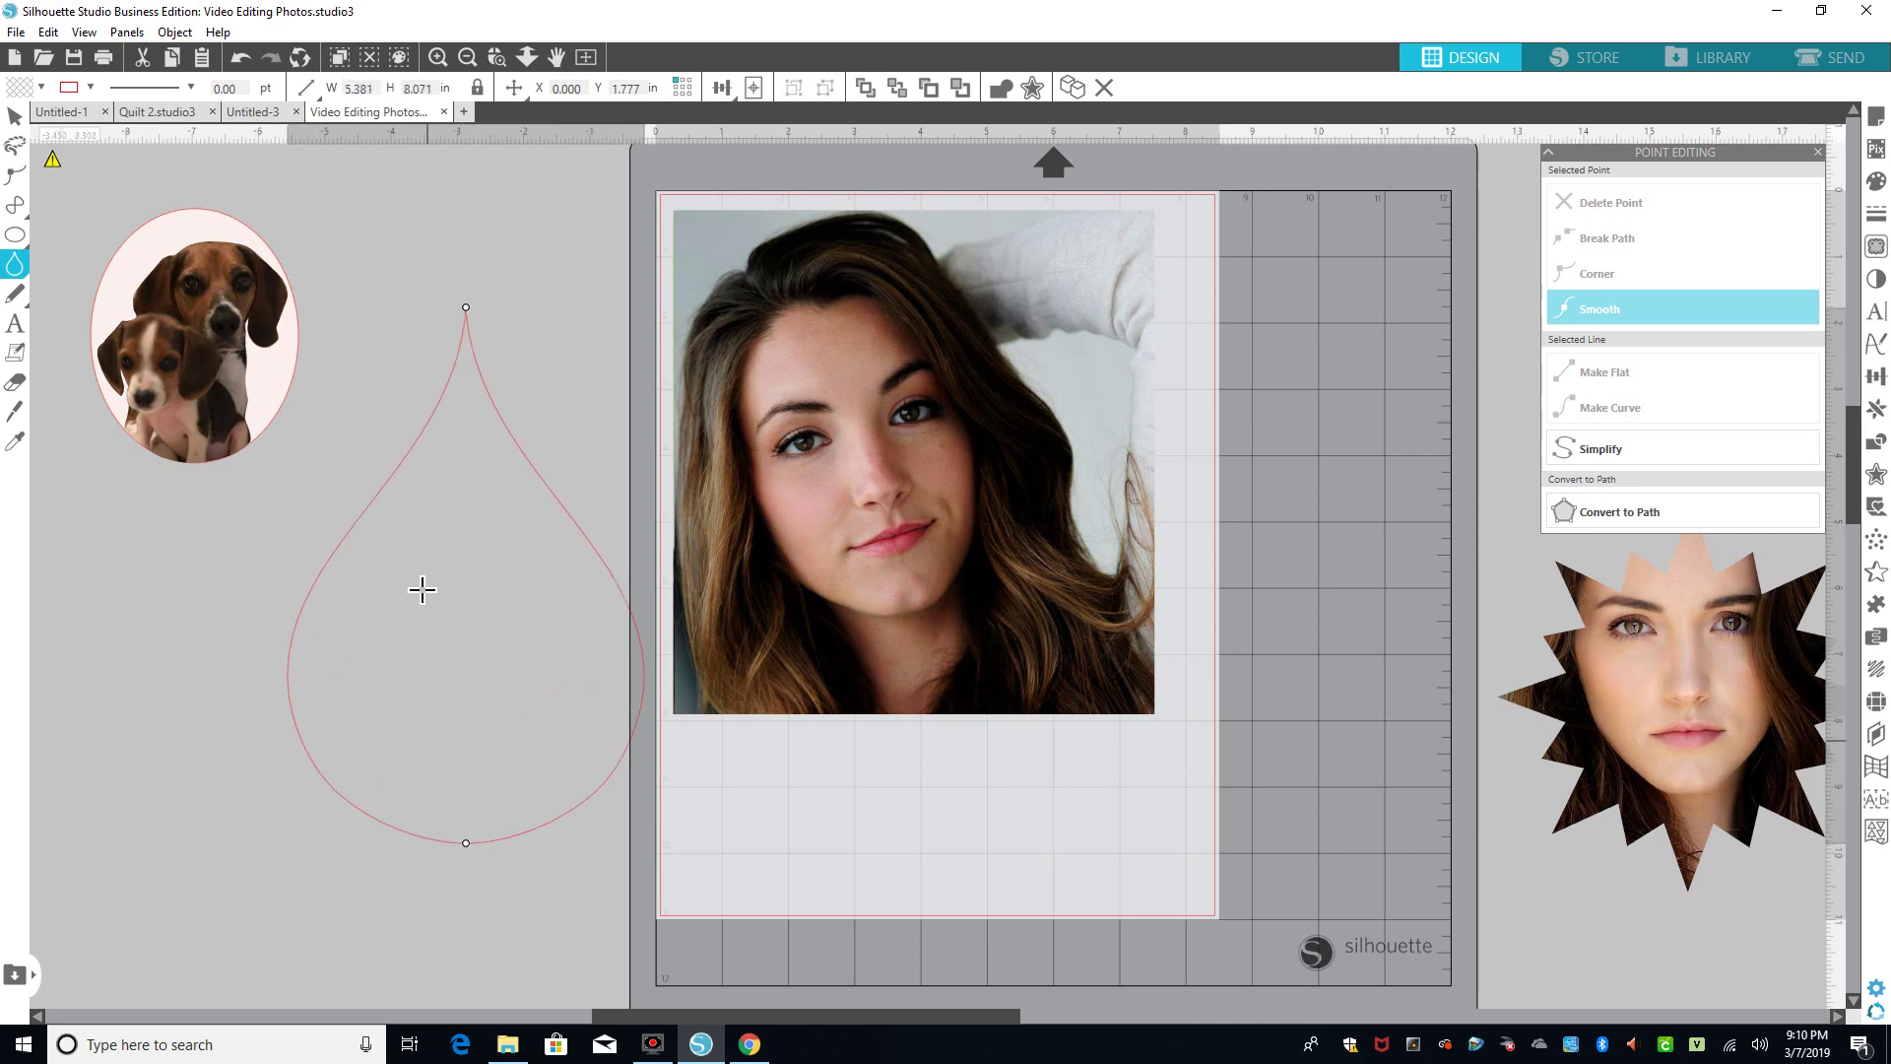
right_click(419, 431)
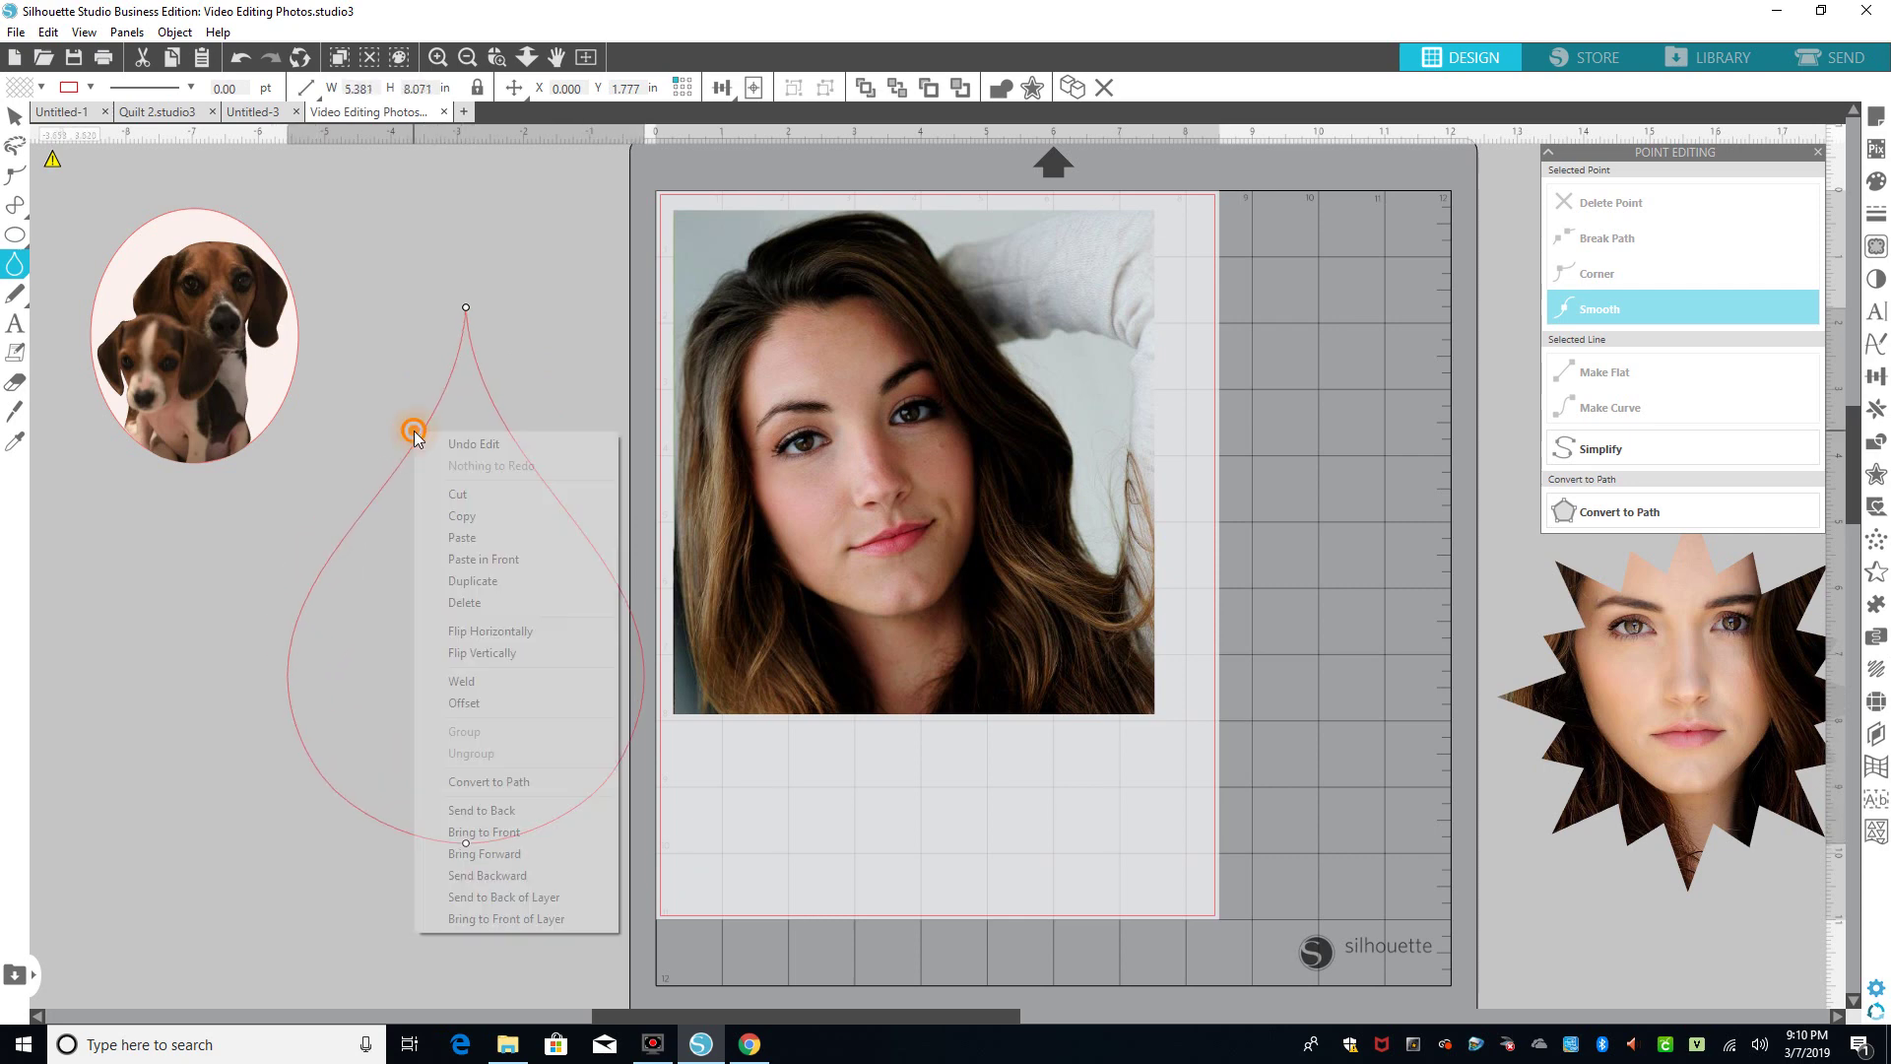
left_click(506, 781)
Undo the stray small drop and return to the Select tool on the 5.381 × 8.071 in teardrop
left_click(322, 567)
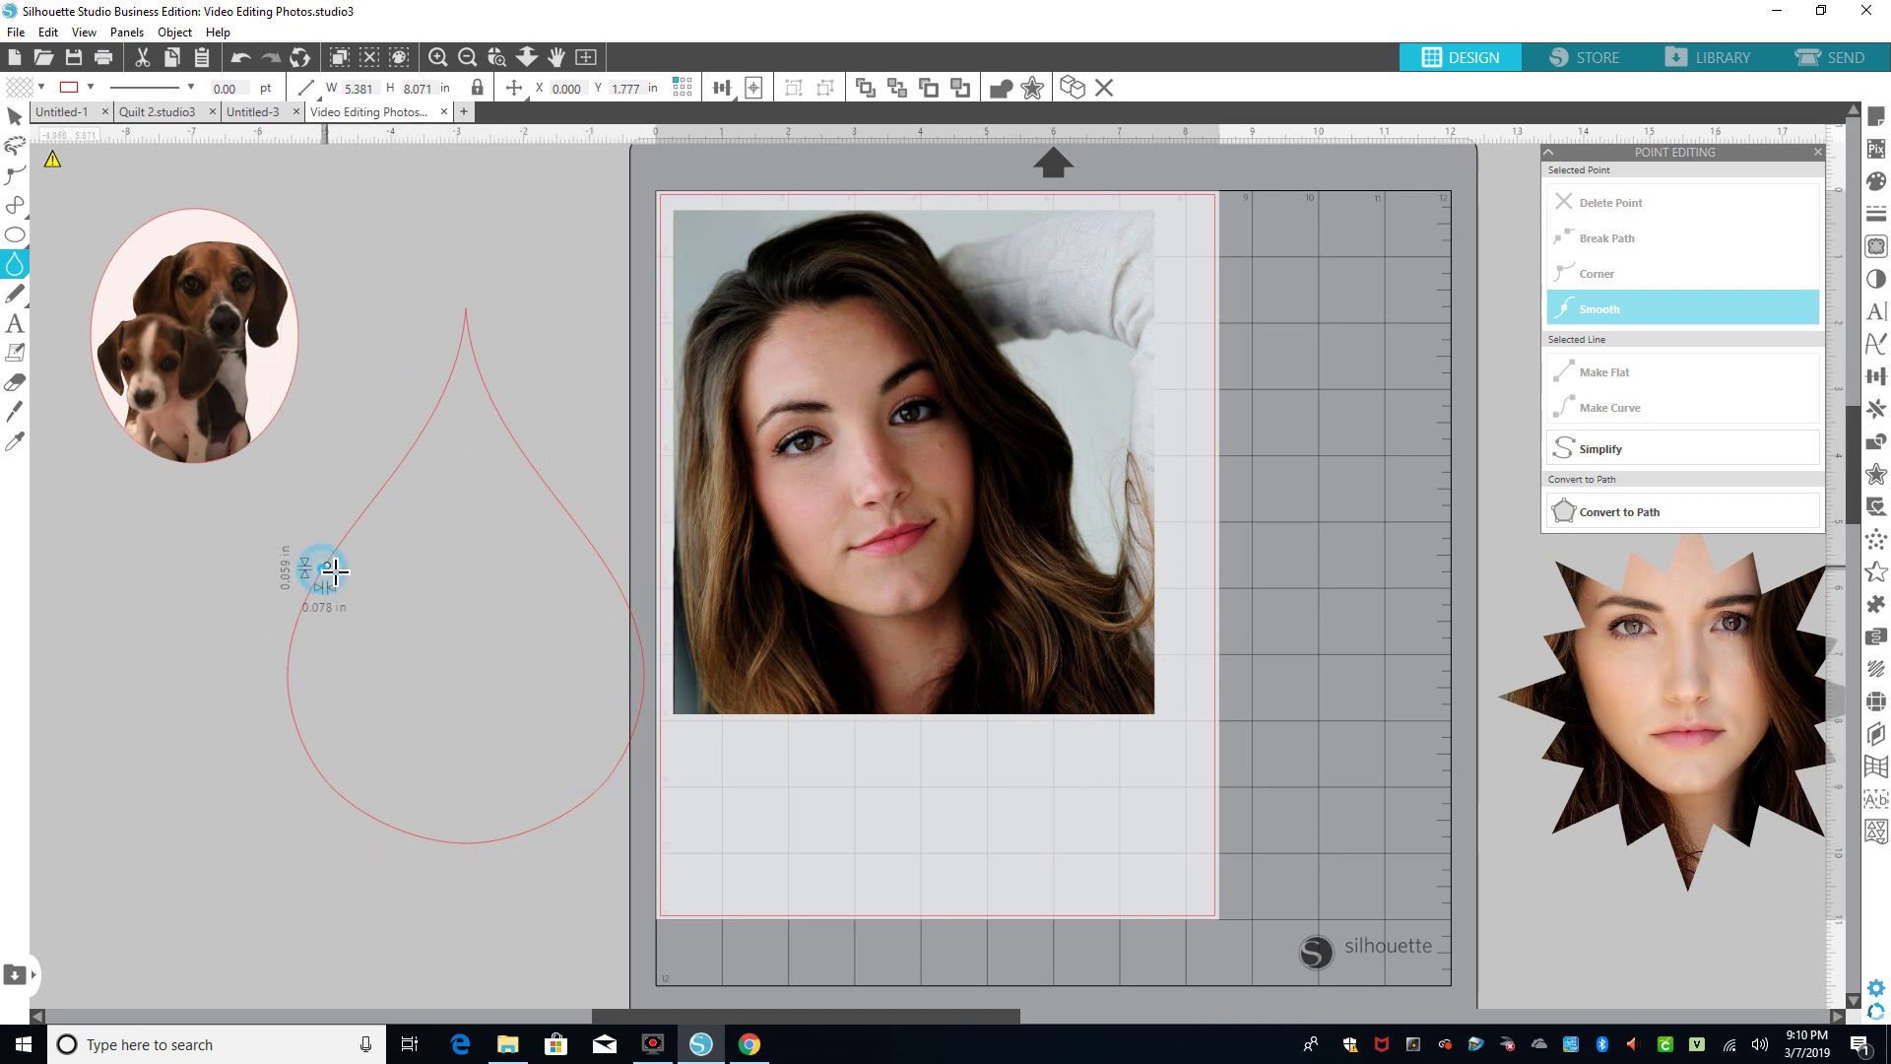
mouse_move(259, 782)
left_mouse_down()
mouse_move(337, 718)
mouse_move(368, 541)
mouse_move(323, 567)
left_mouse_up()
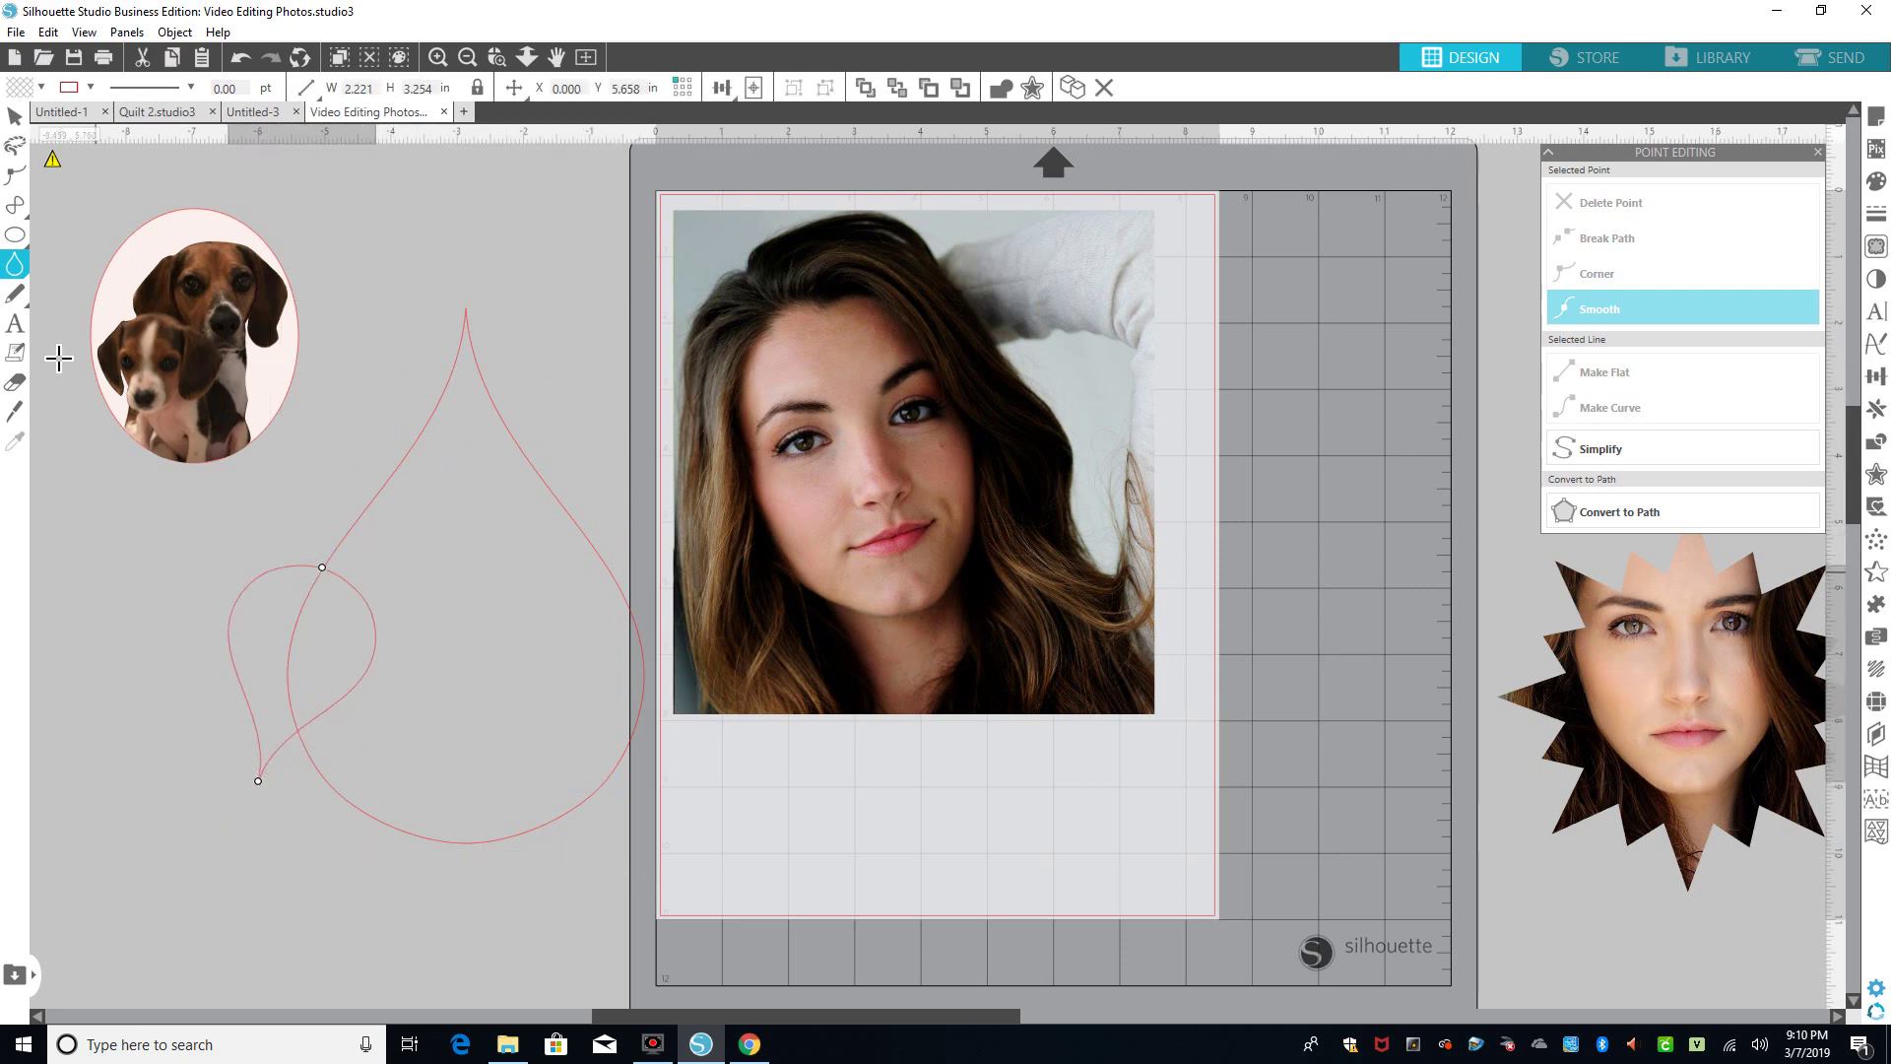
left_click(241, 61)
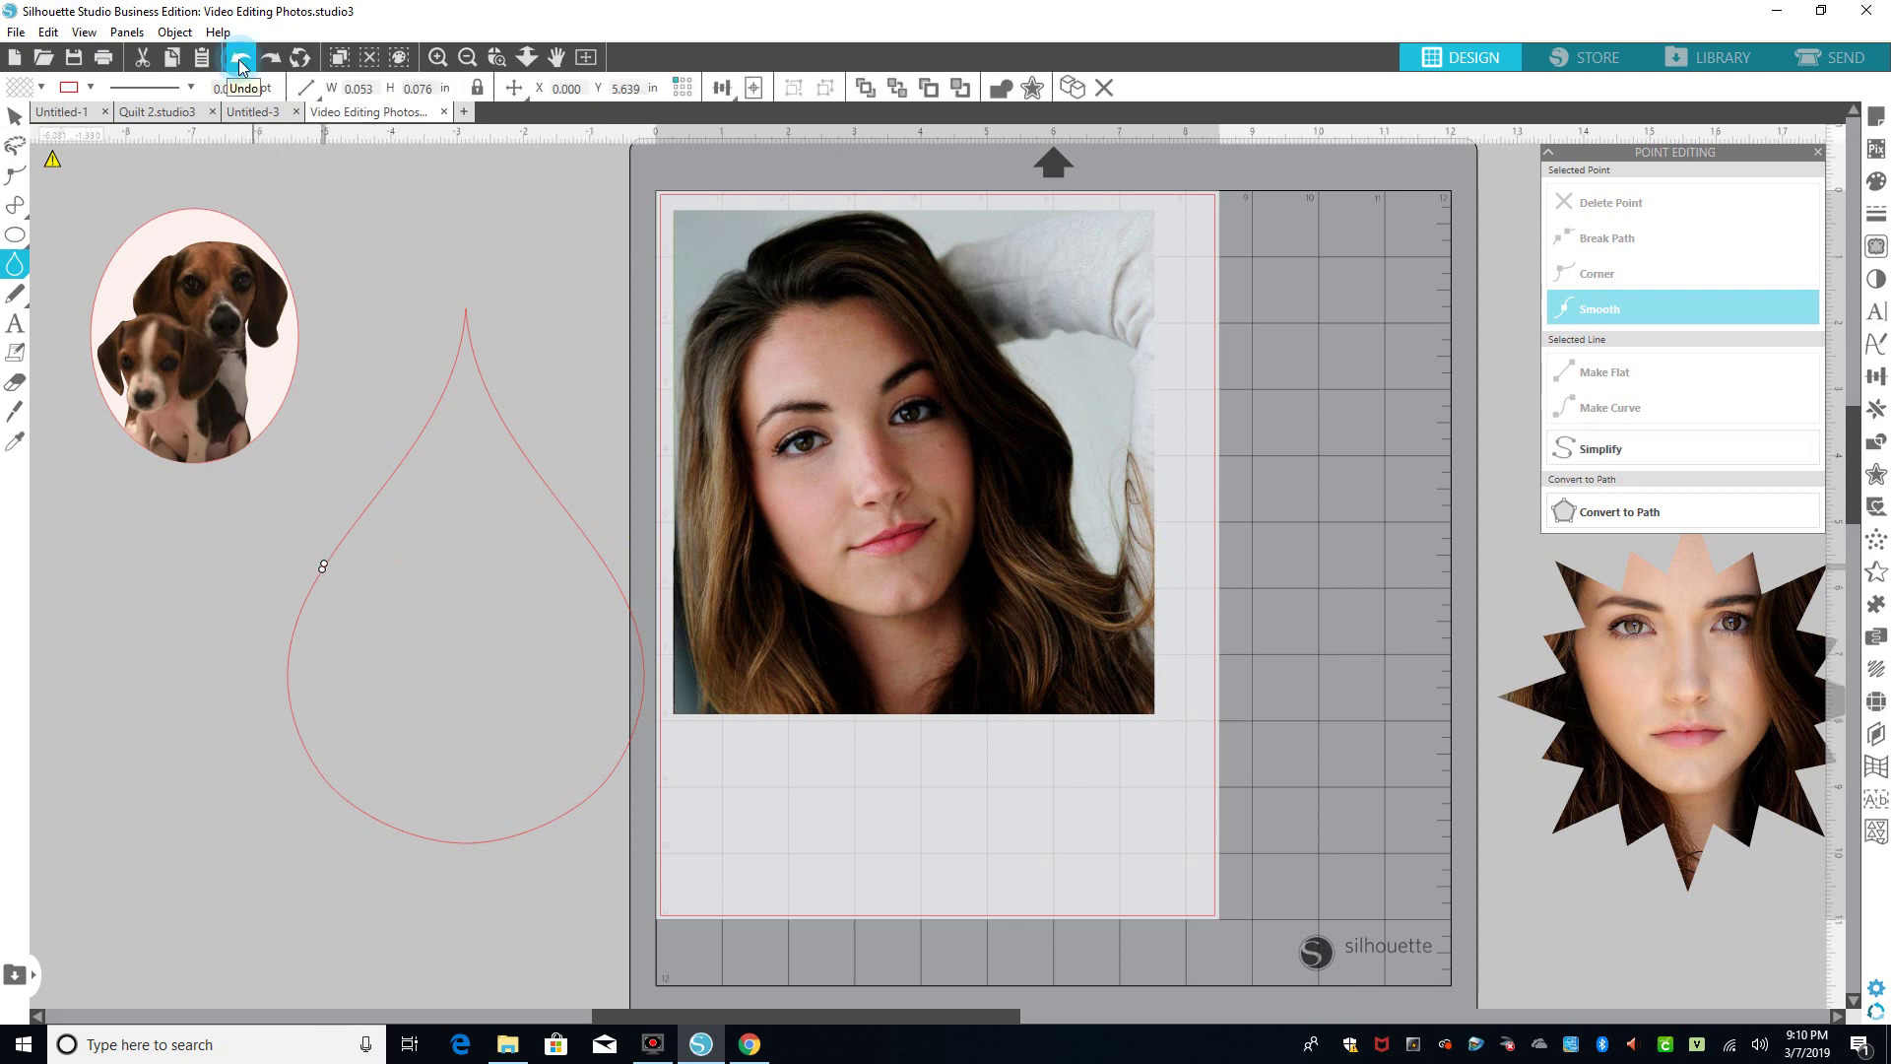
left_click(241, 61)
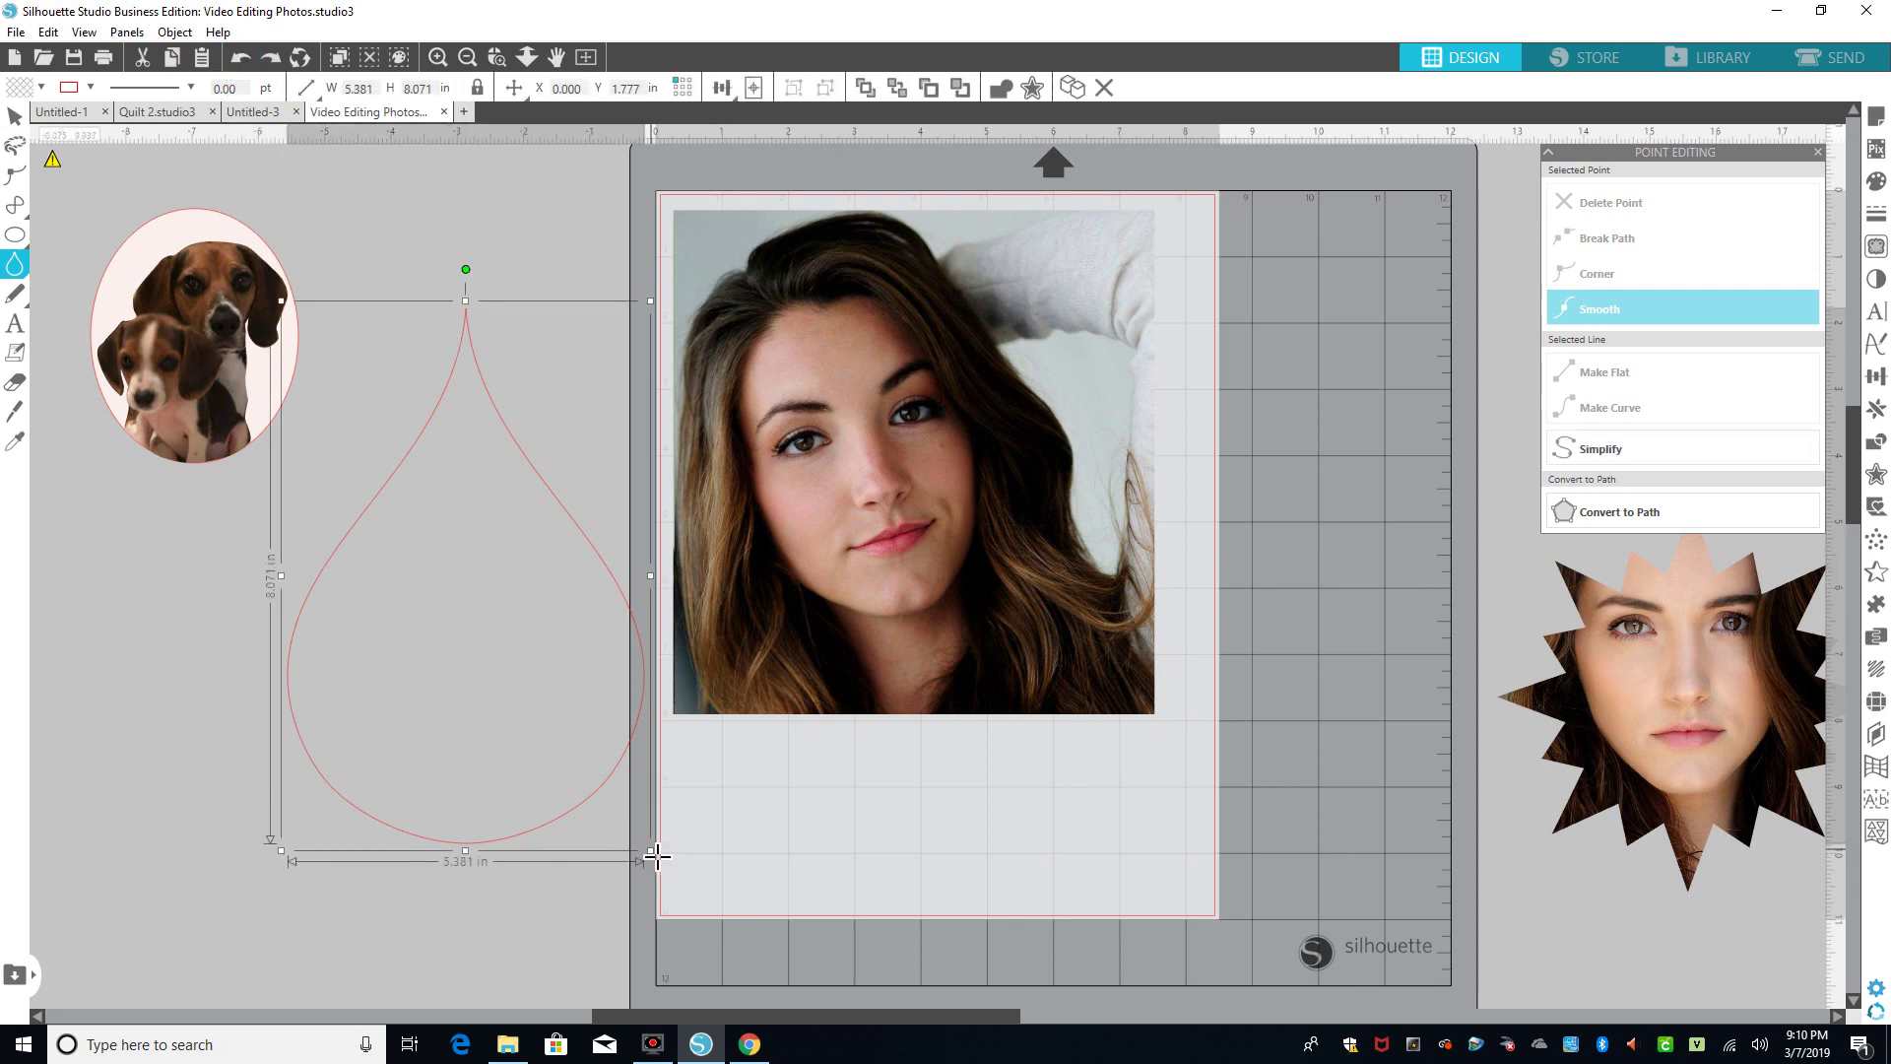
left_click(25, 272)
left_click(14, 116)
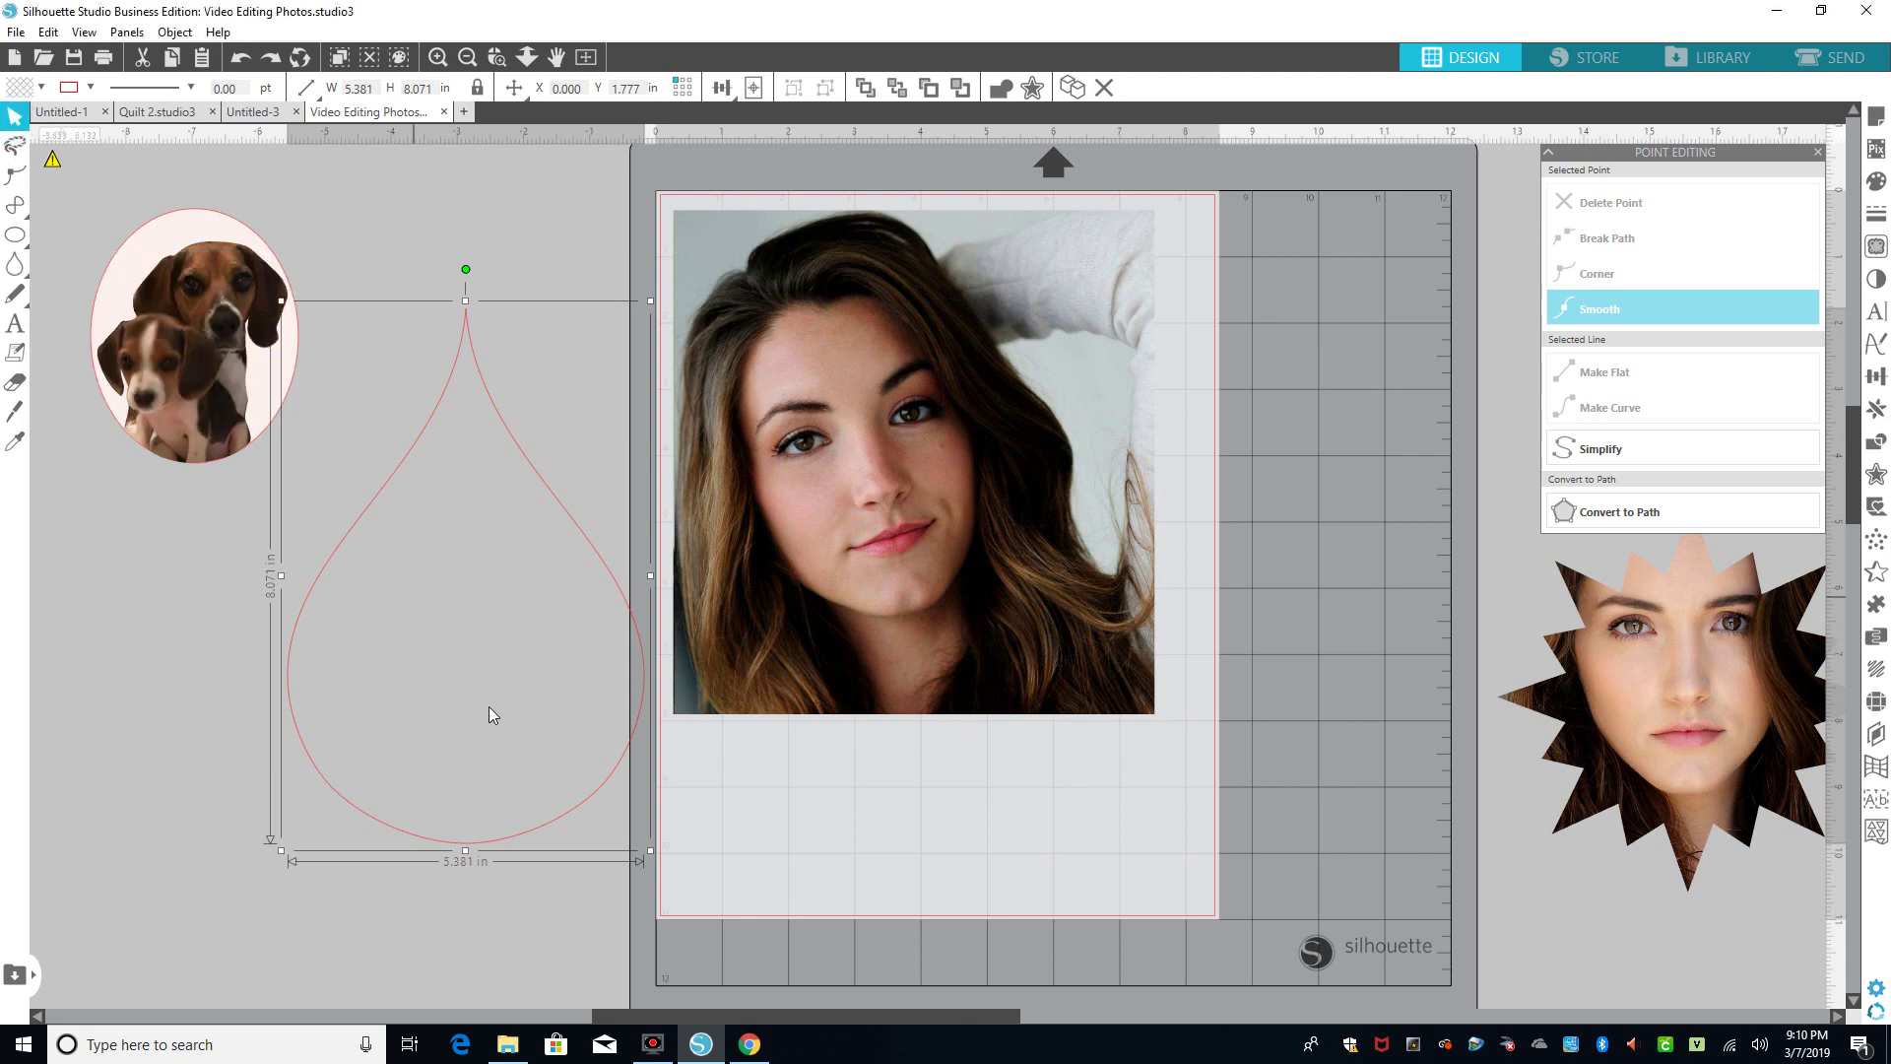
Shrink the teardrop over the portrait and flip it so its point faces down
left_click_drag(651, 850, 917, 671)
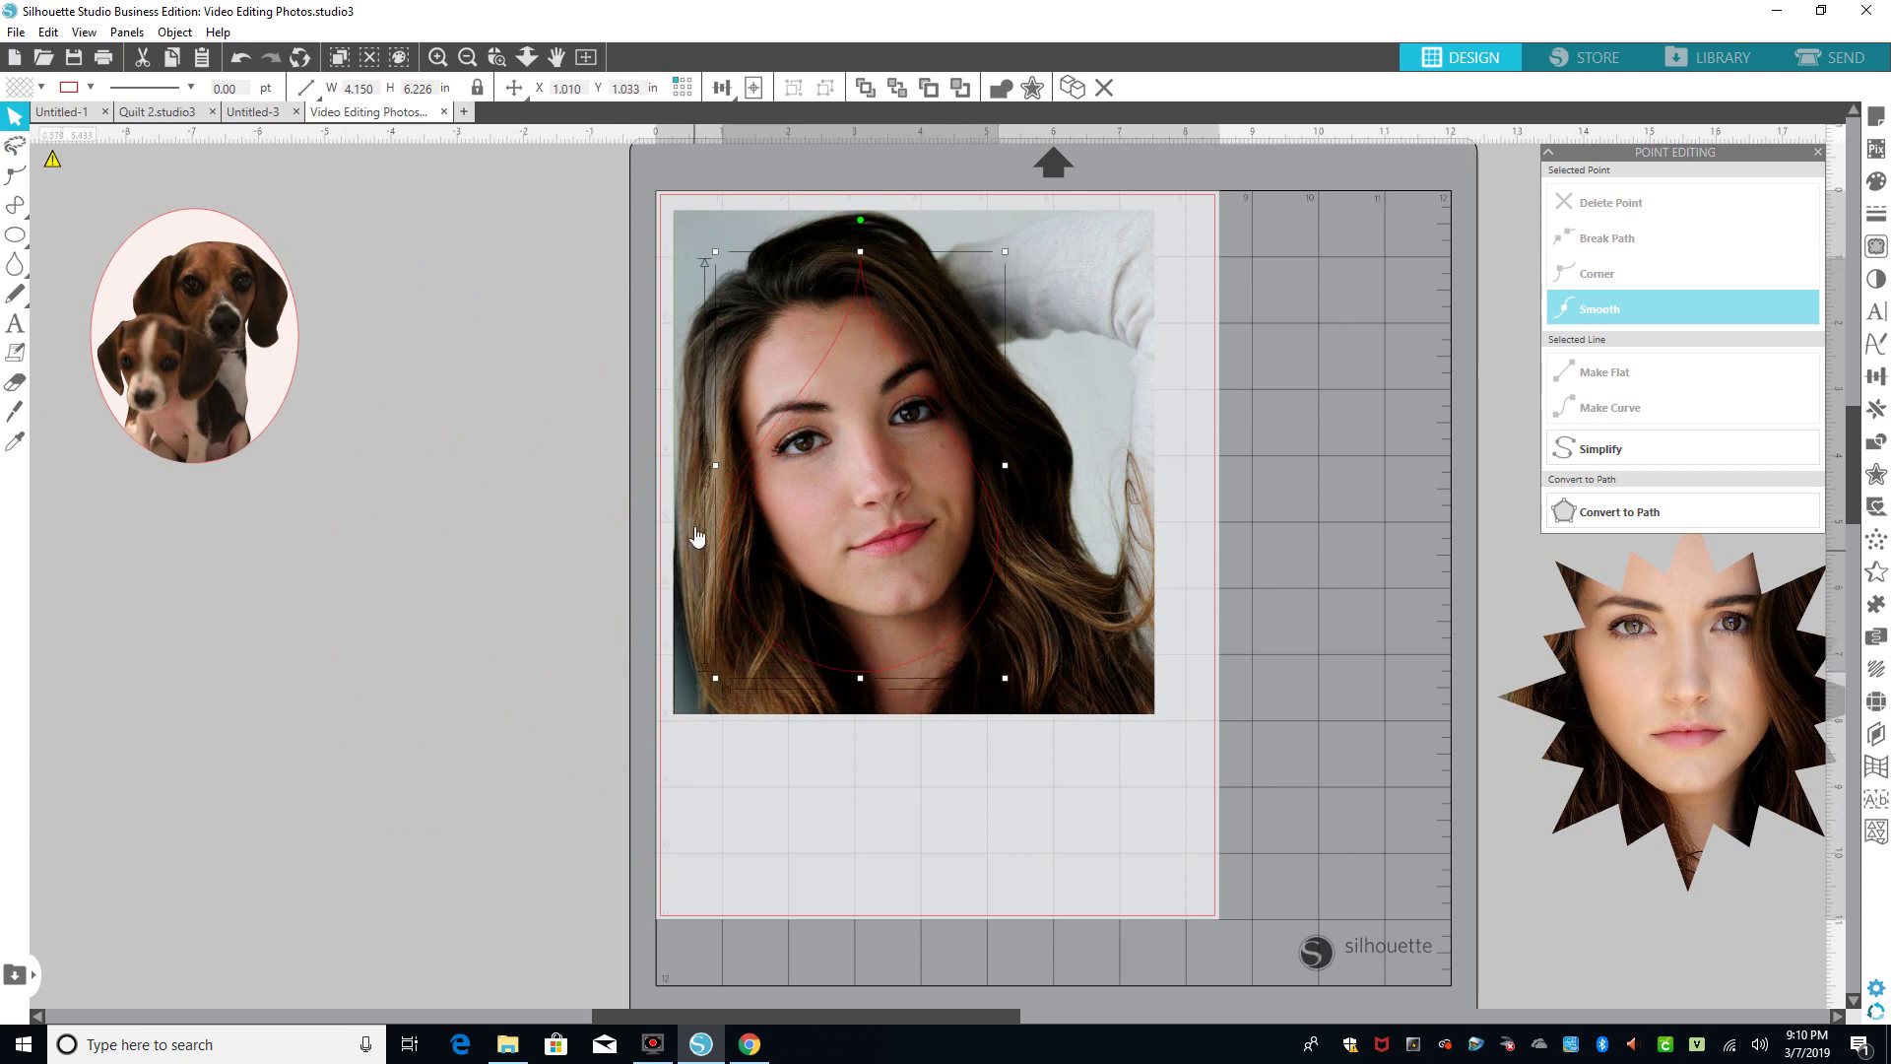
left_click(176, 34)
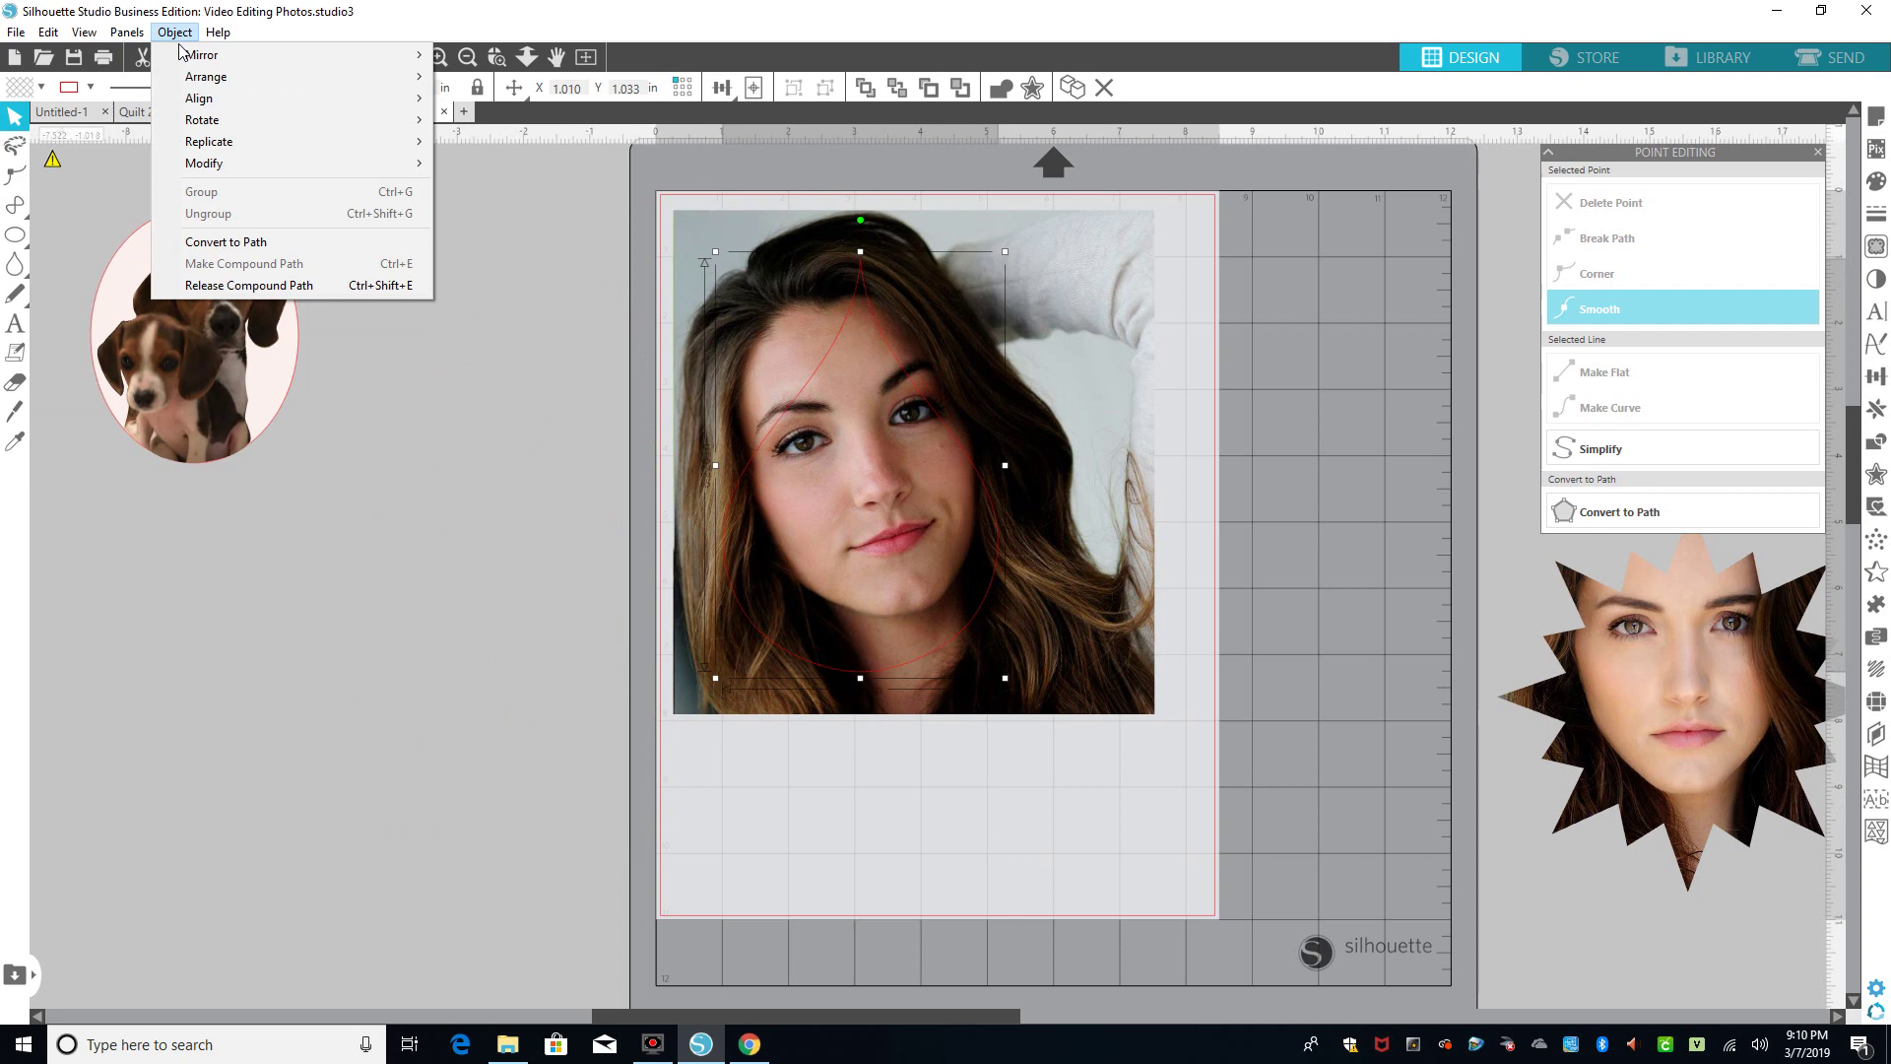
mouse_move(212, 58)
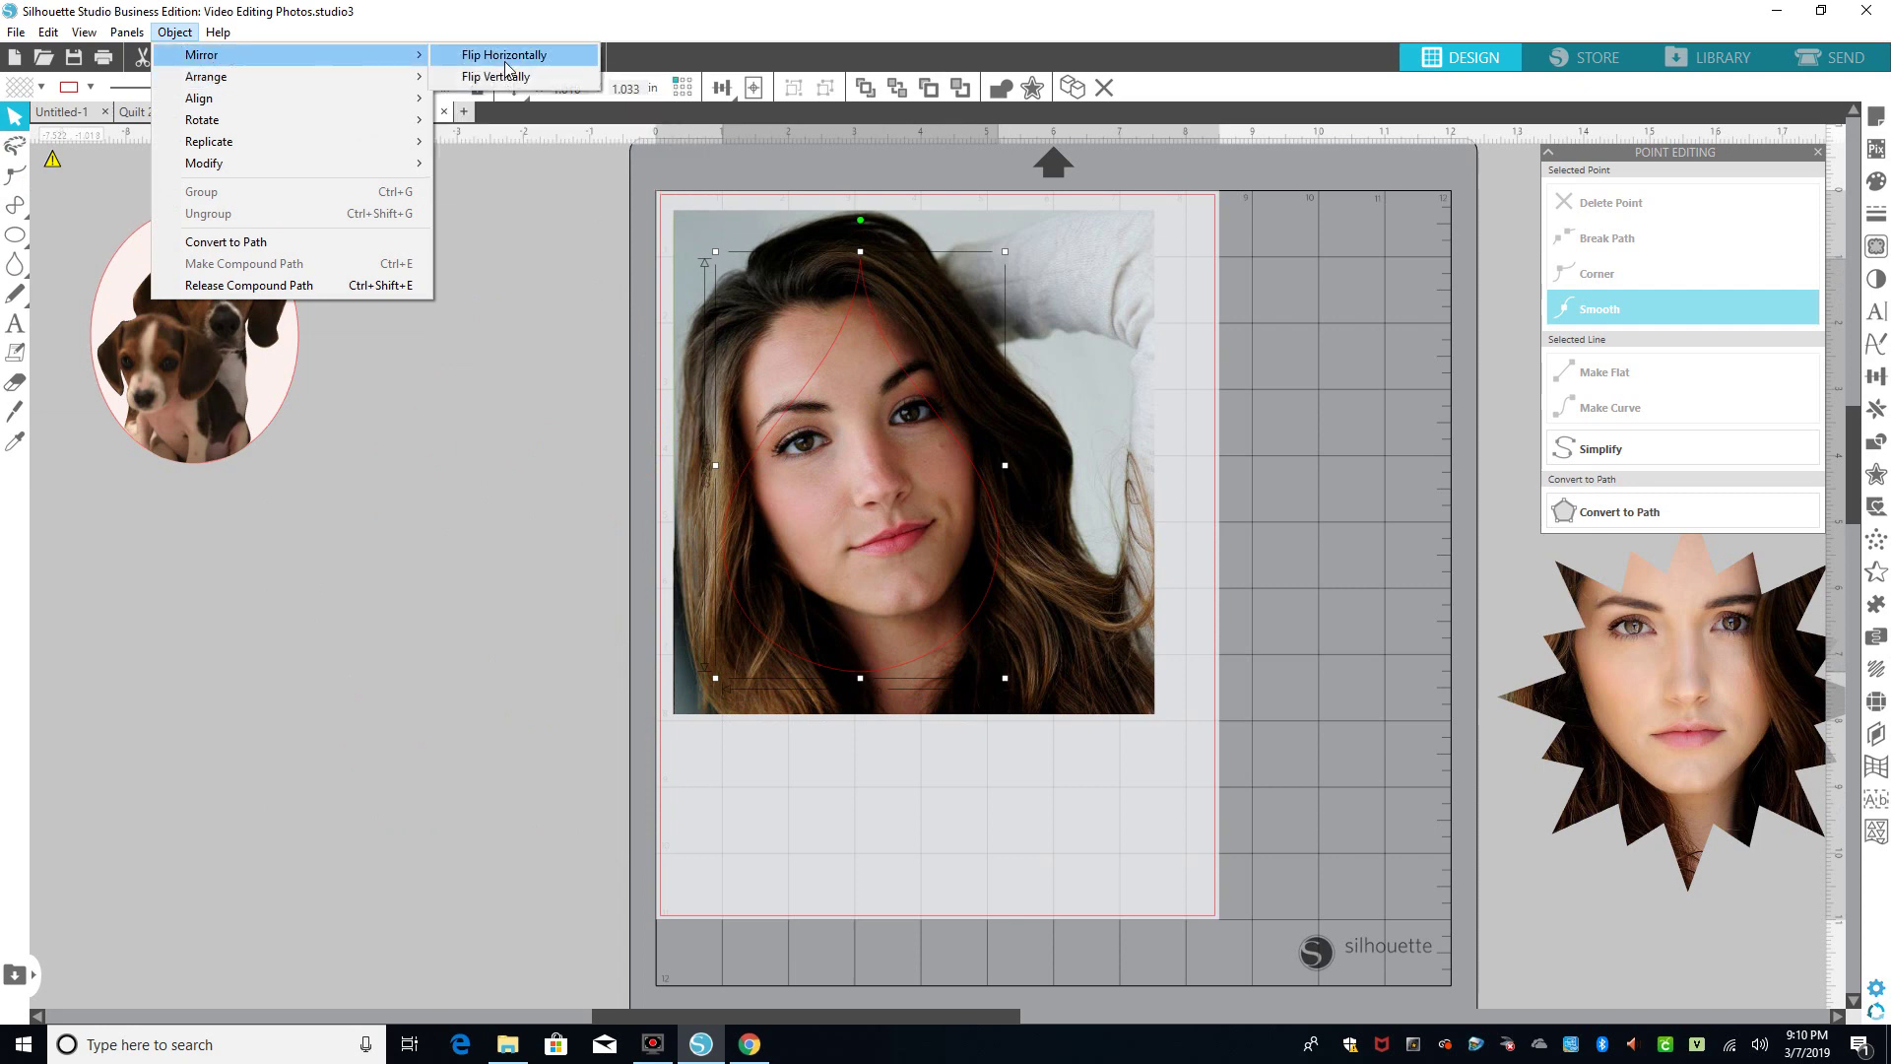
left_click(496, 77)
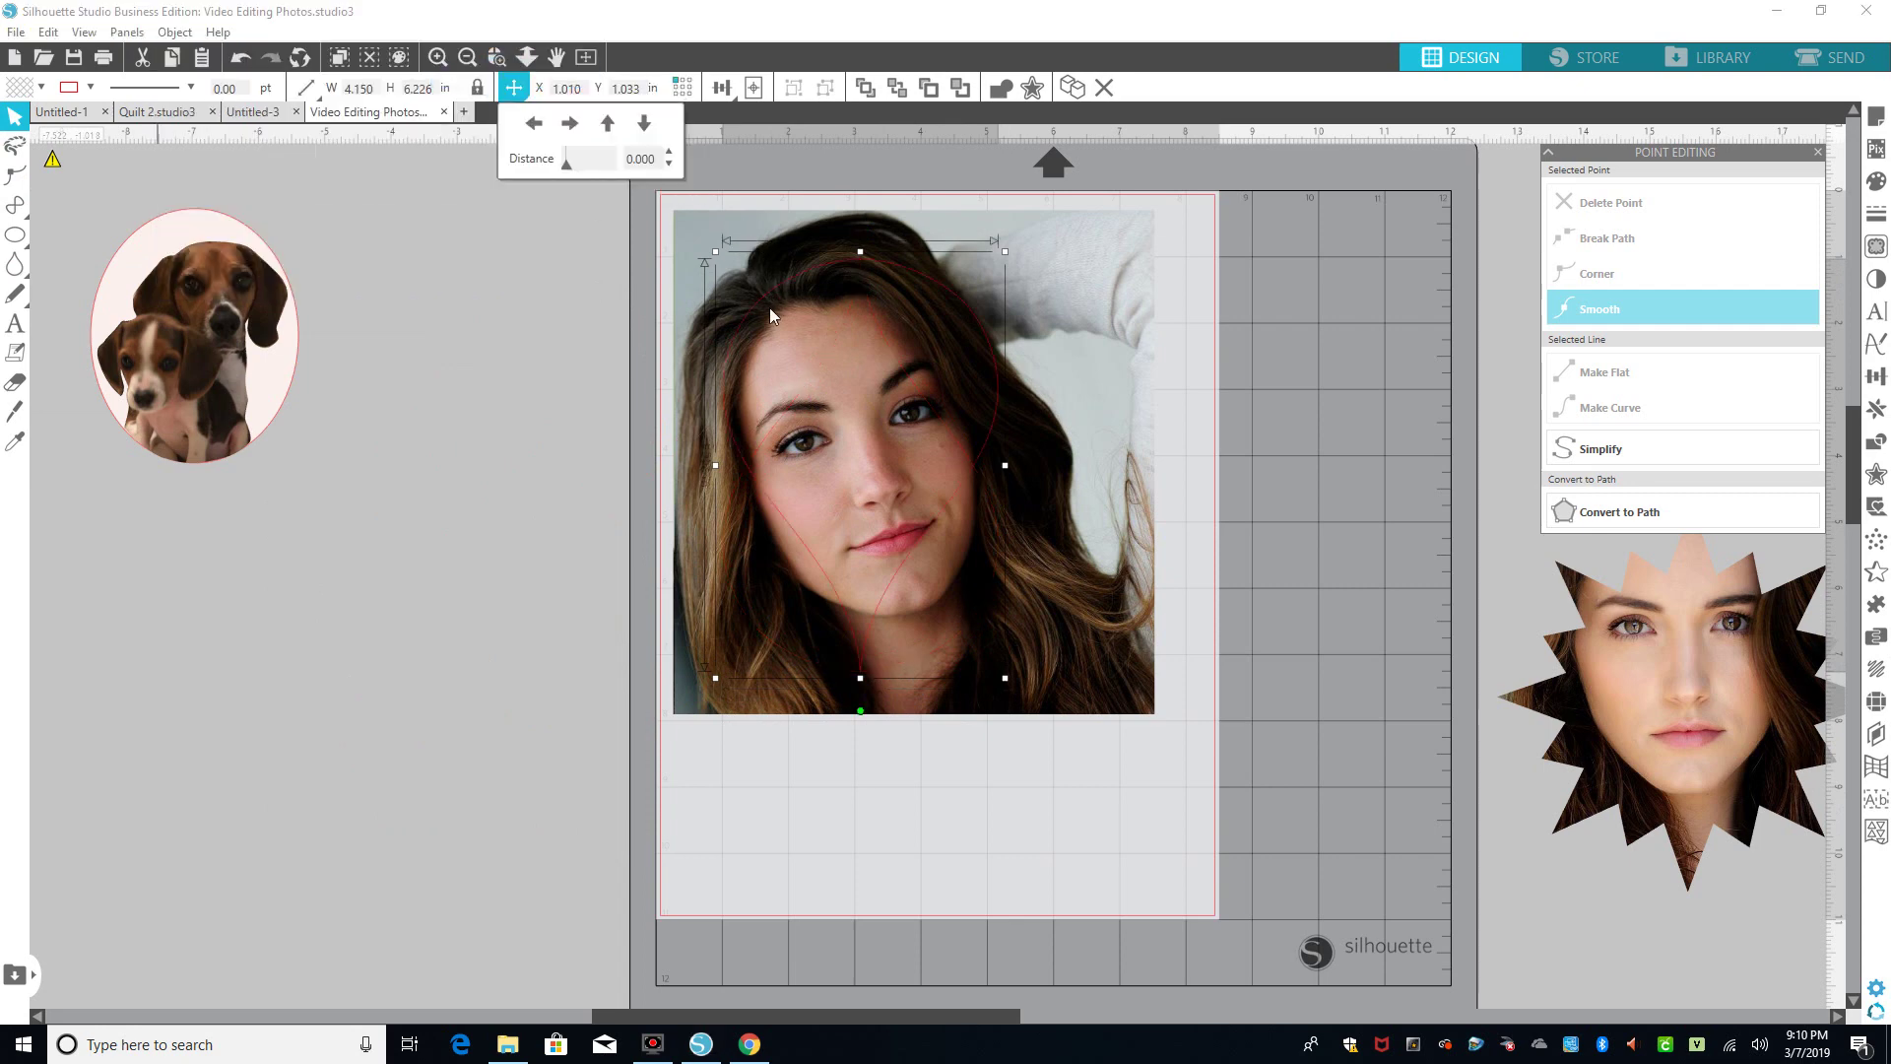
left_click_drag(923, 545, 1013, 523)
left_click(331, 562)
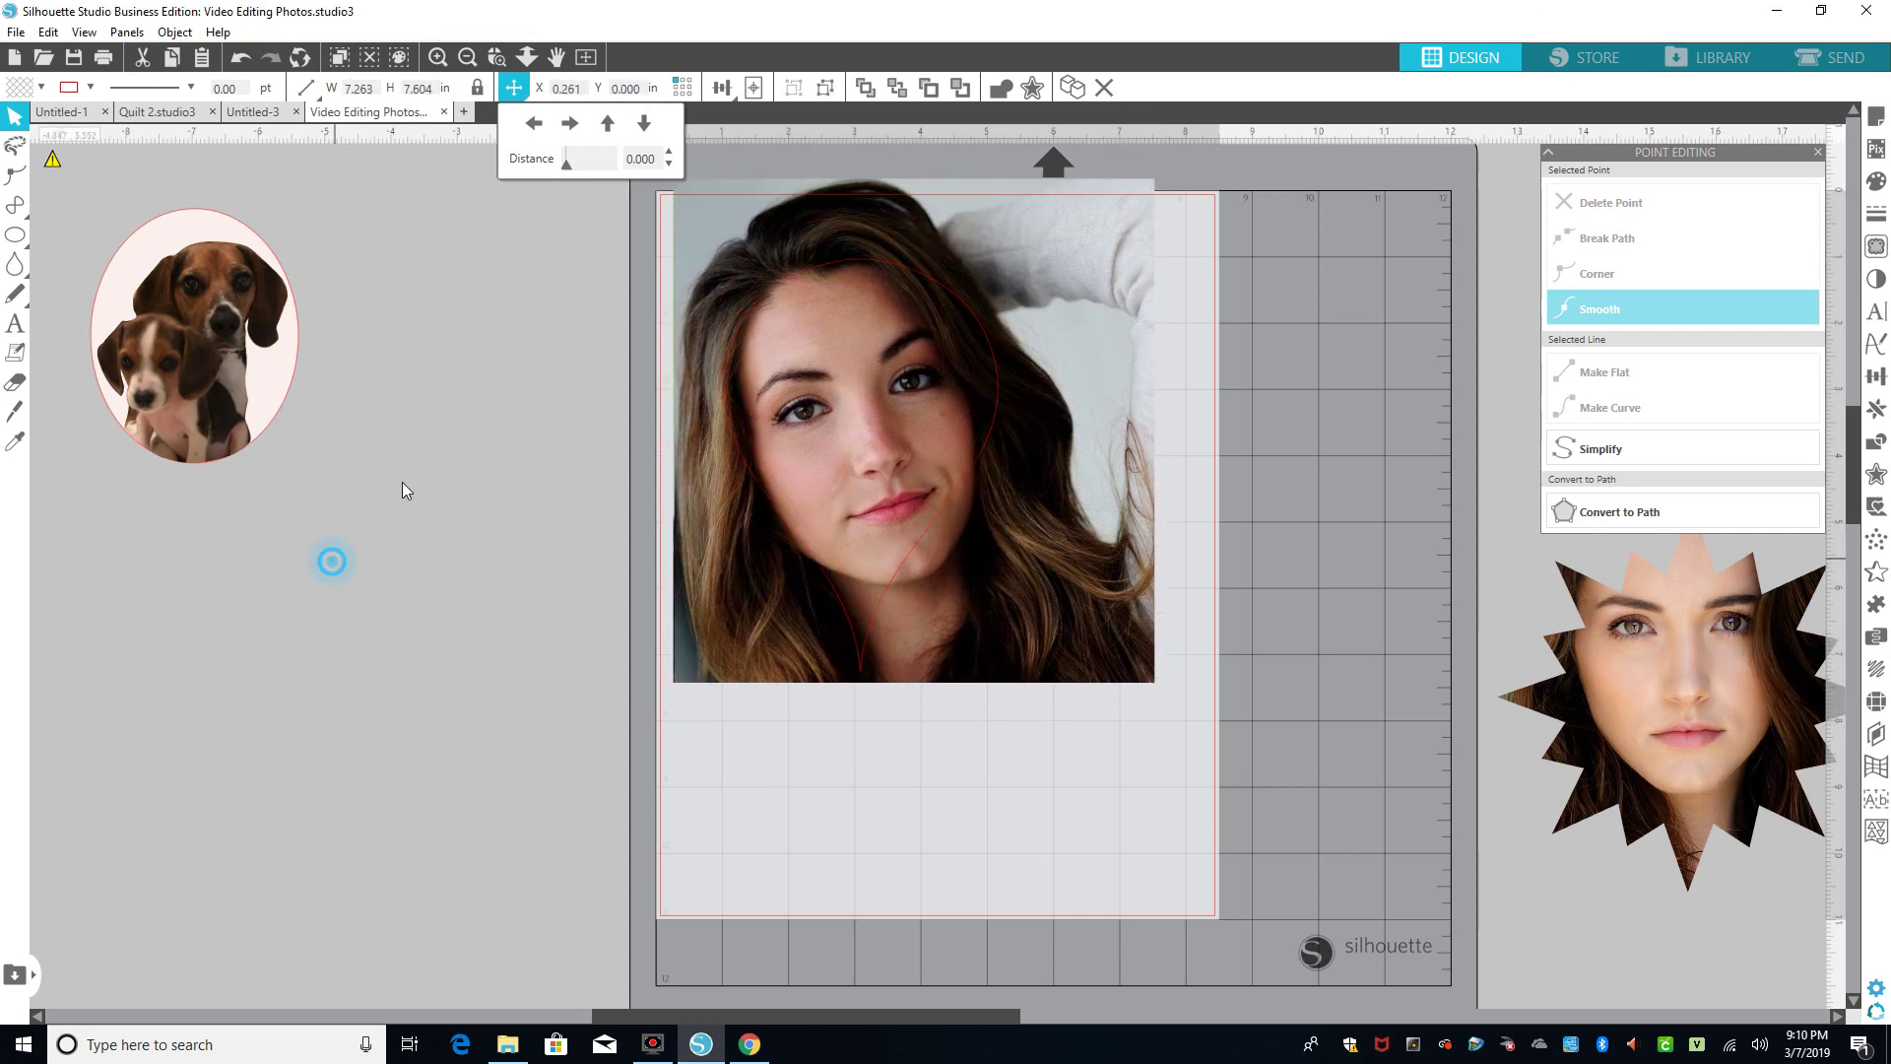
Crop the portrait to the 4.150 × 6.223 in teardrop and make it a compound path
left_click(726, 494)
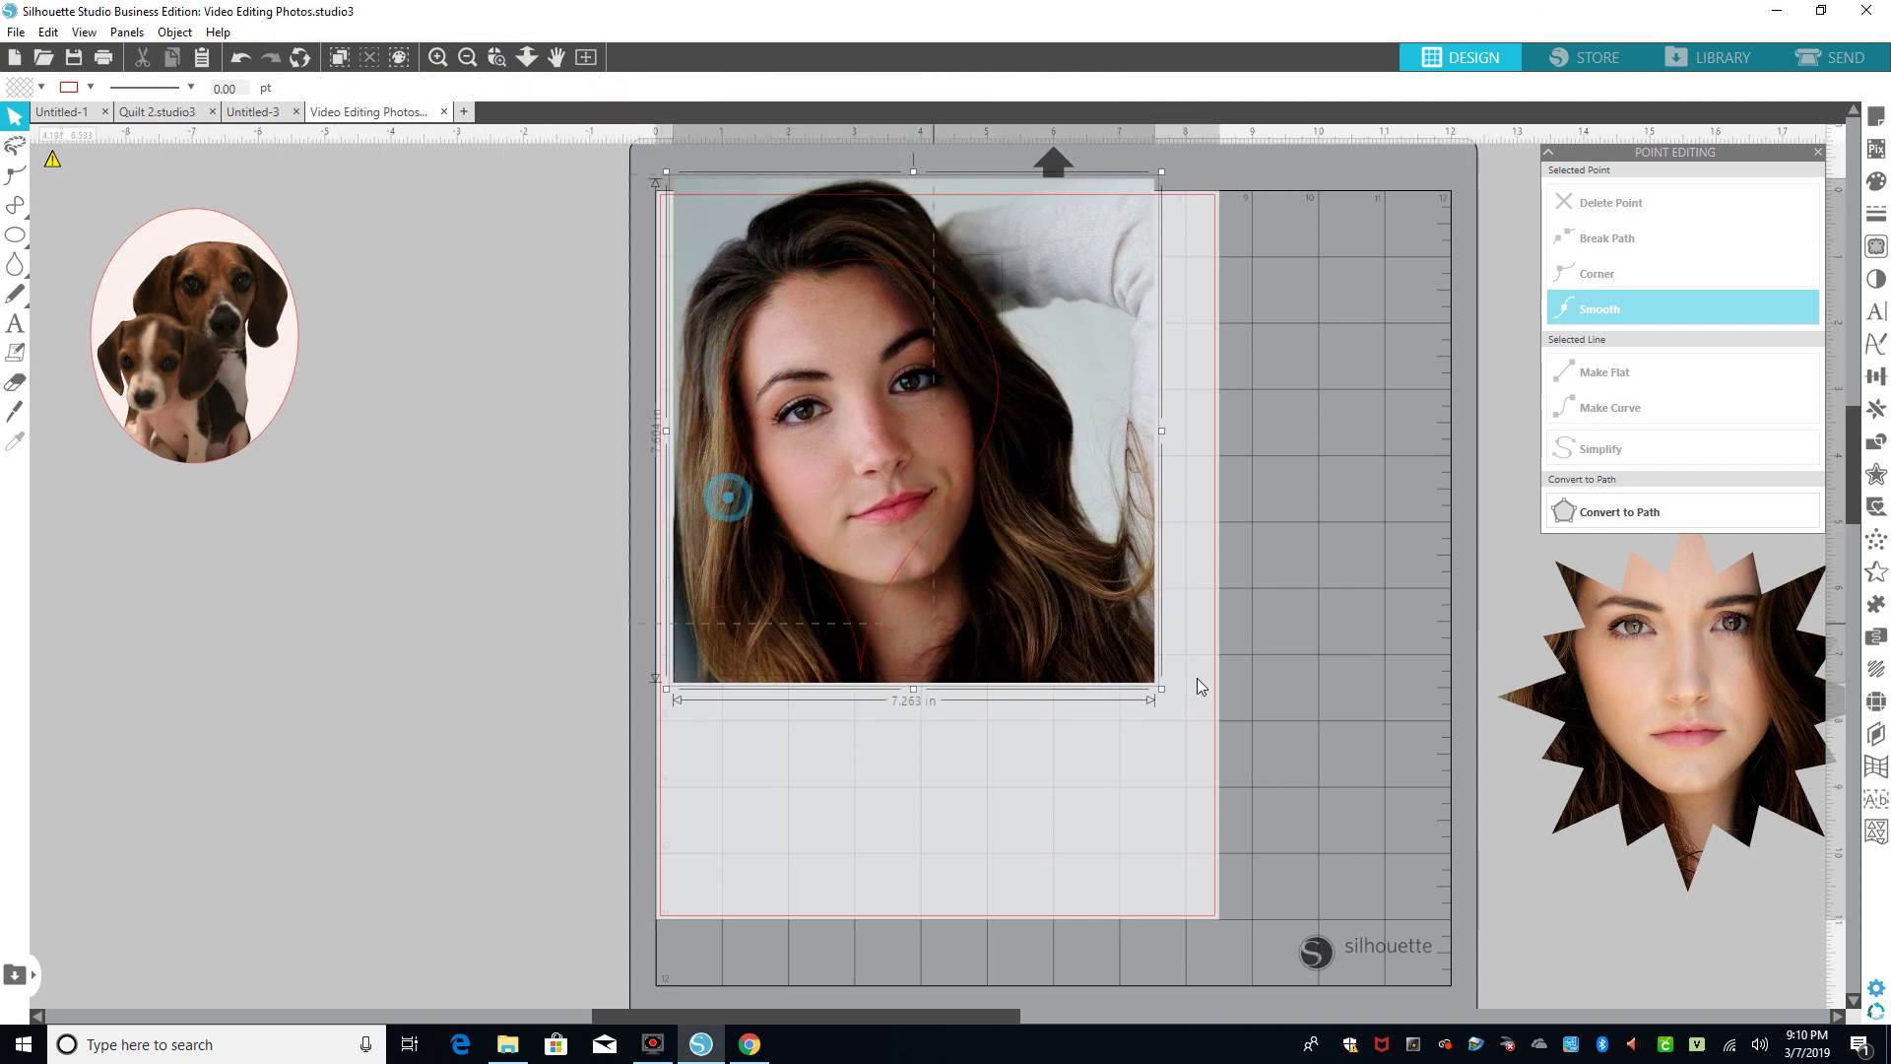
left_click(1877, 408)
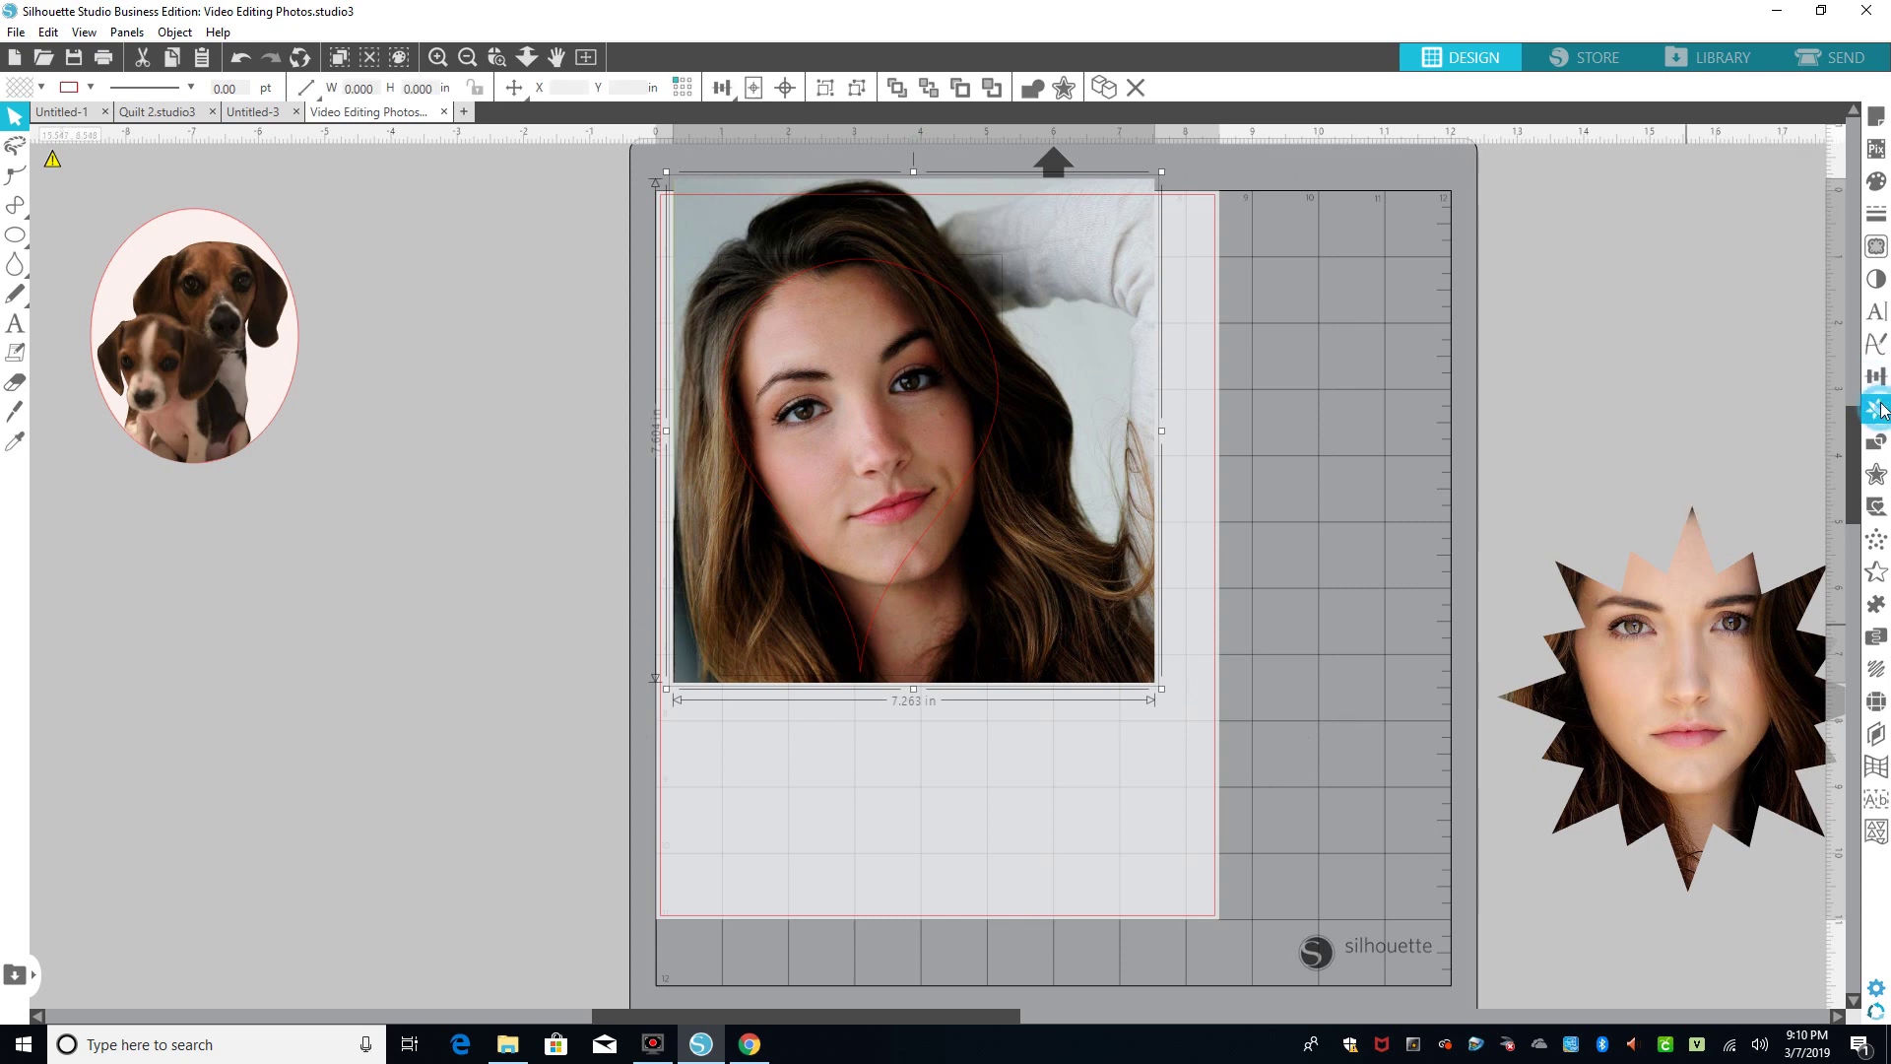
left_click(1875, 445)
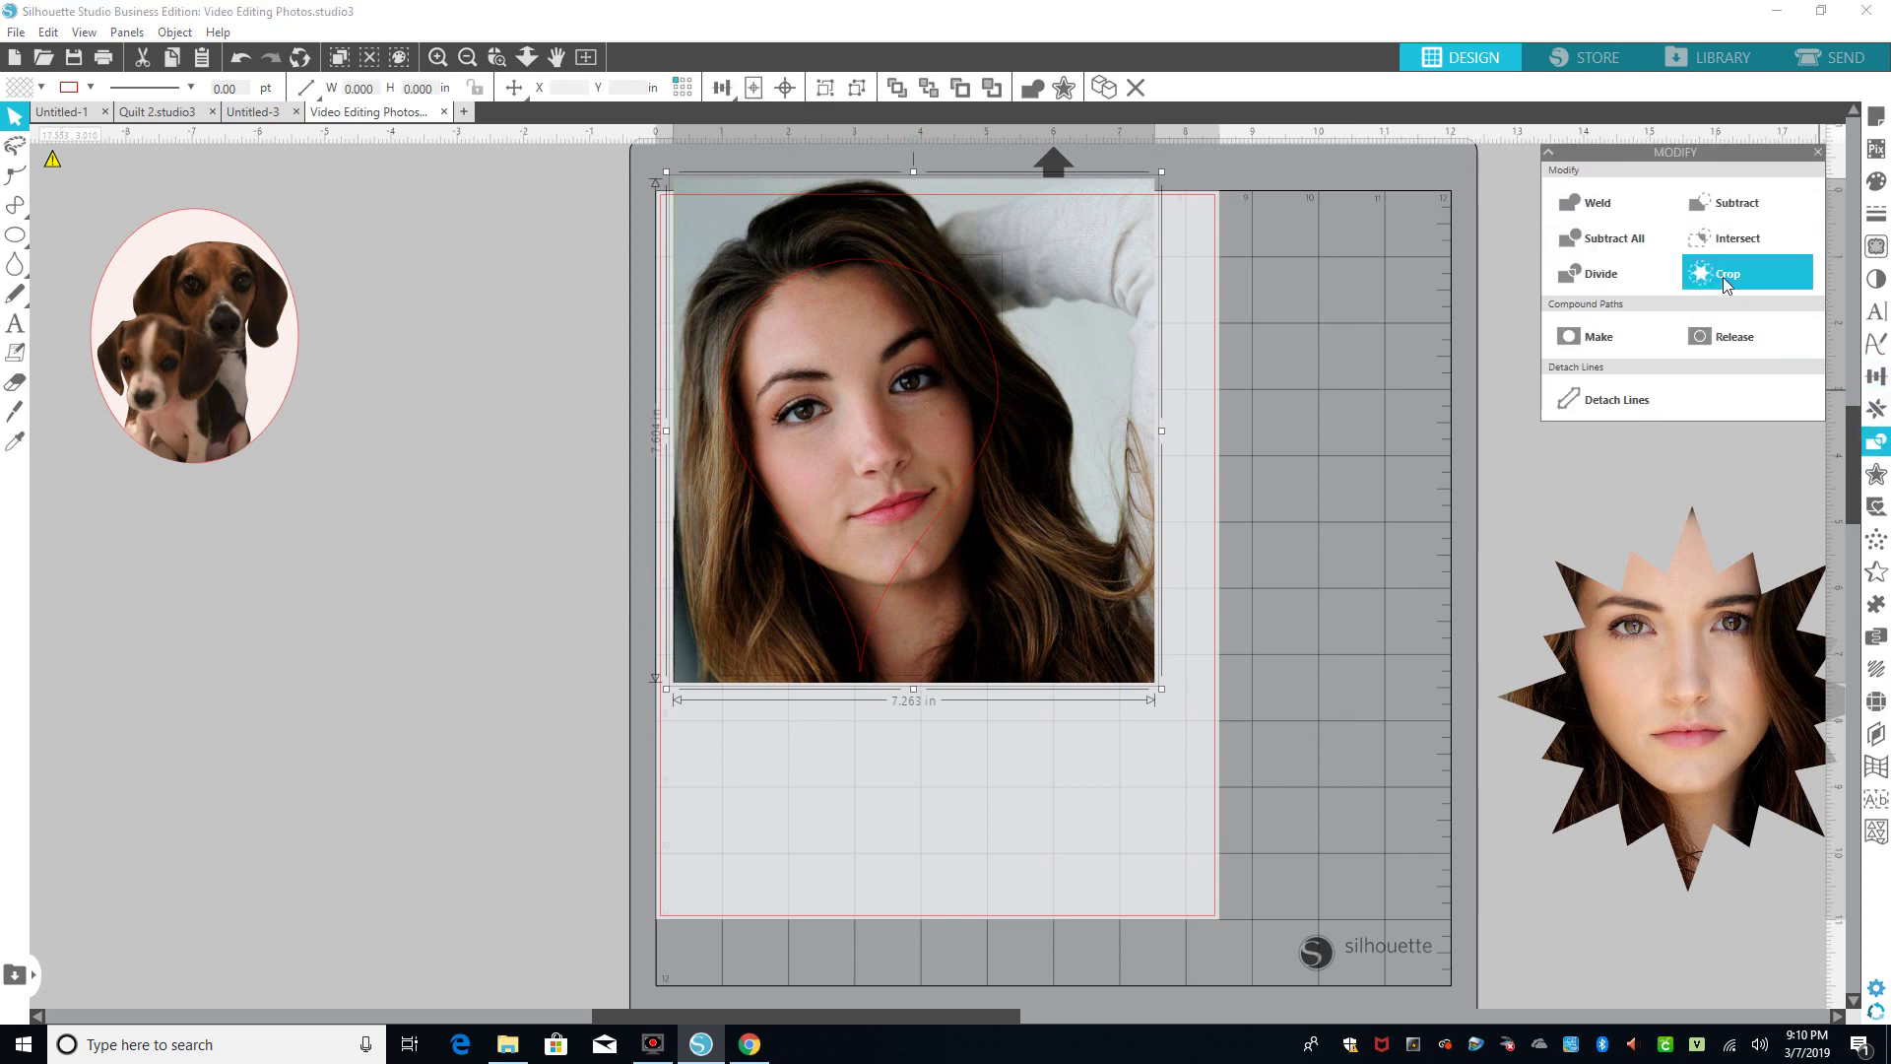
left_click(1709, 283)
left_click(1571, 334)
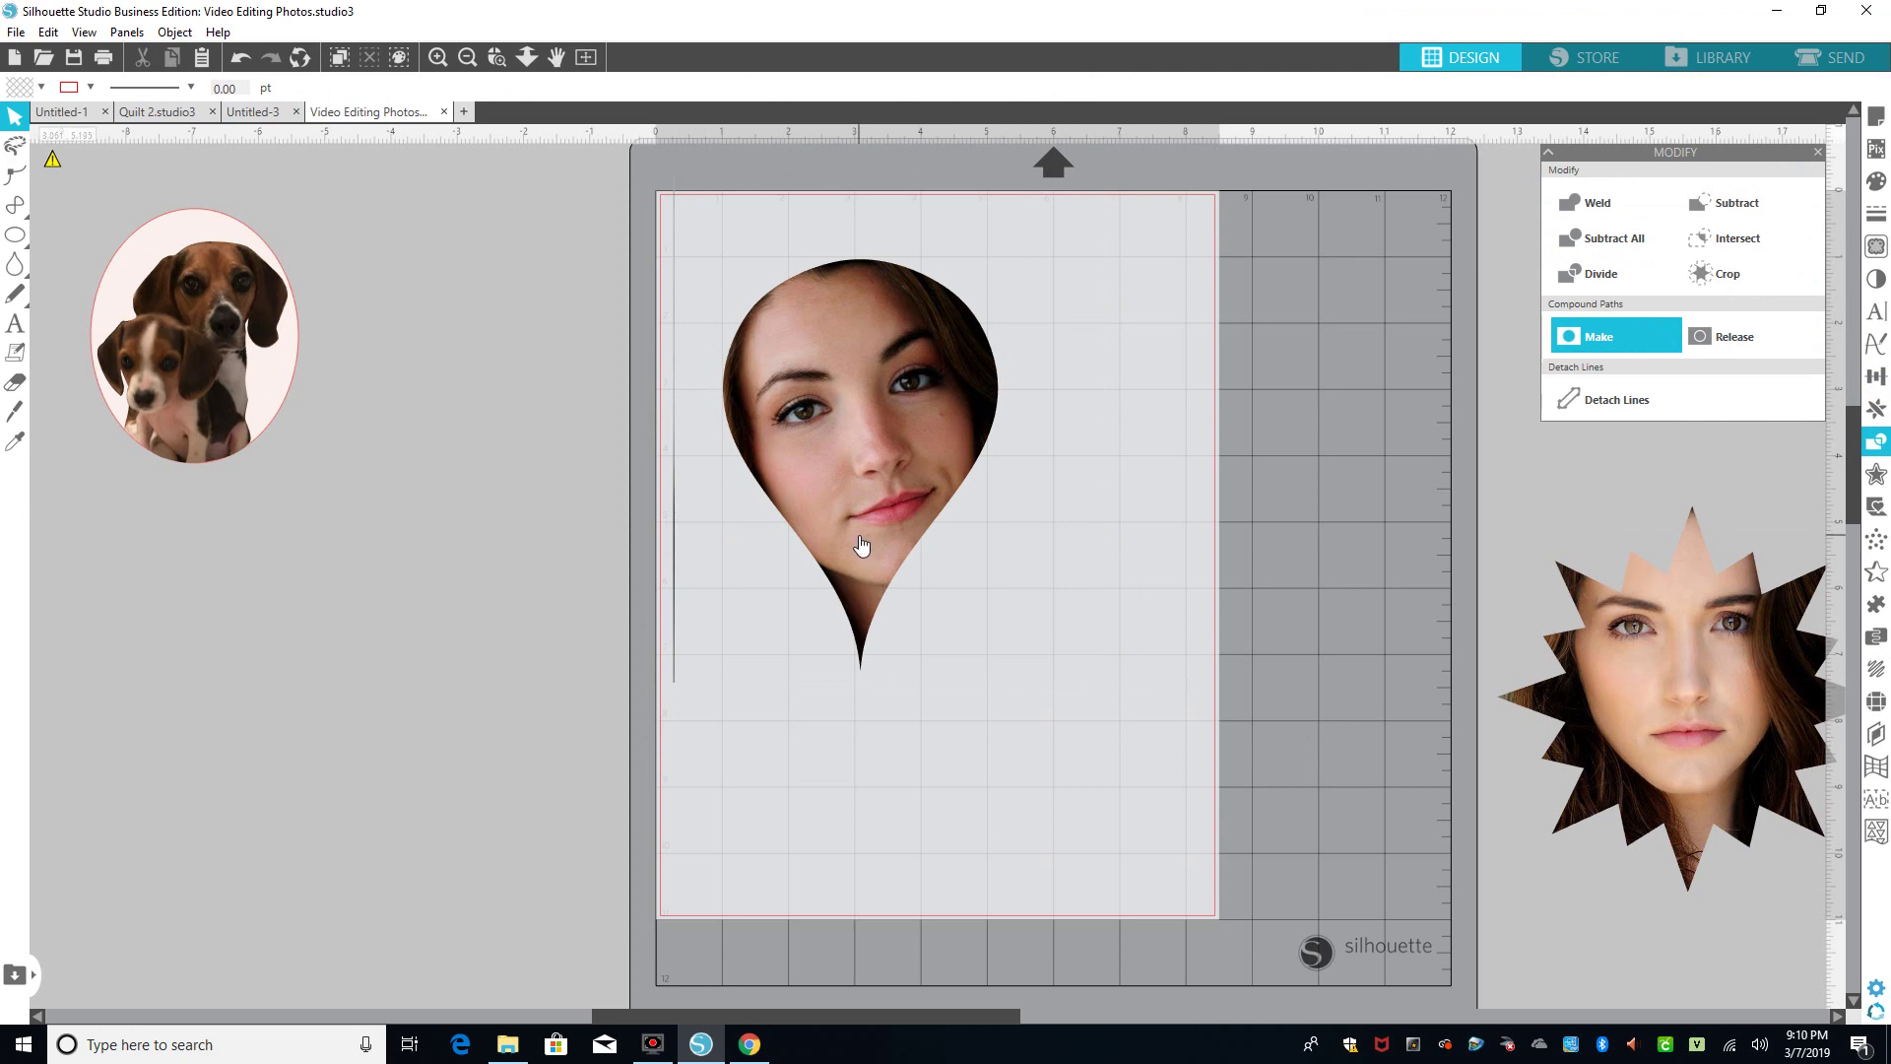
left_click_drag(864, 539, 571, 682)
key("ctrl+z")
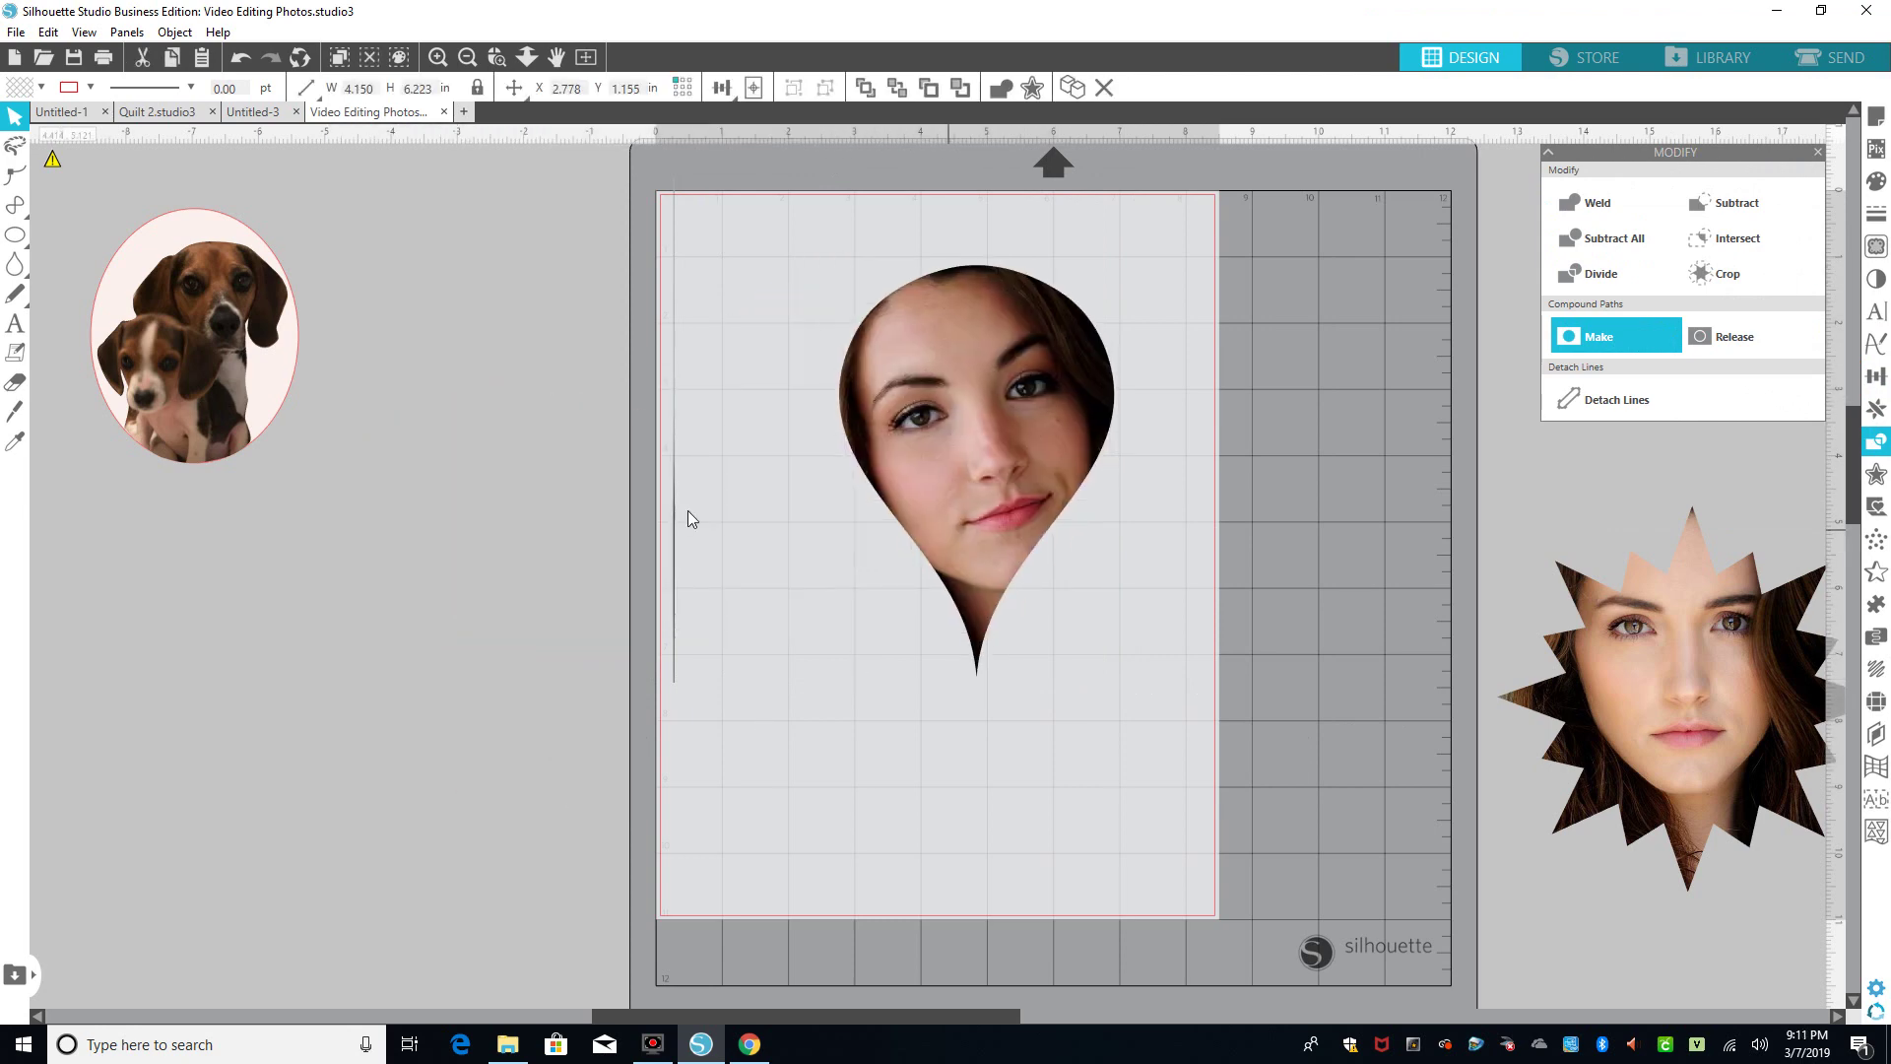
left_click_drag(645, 554, 730, 681)
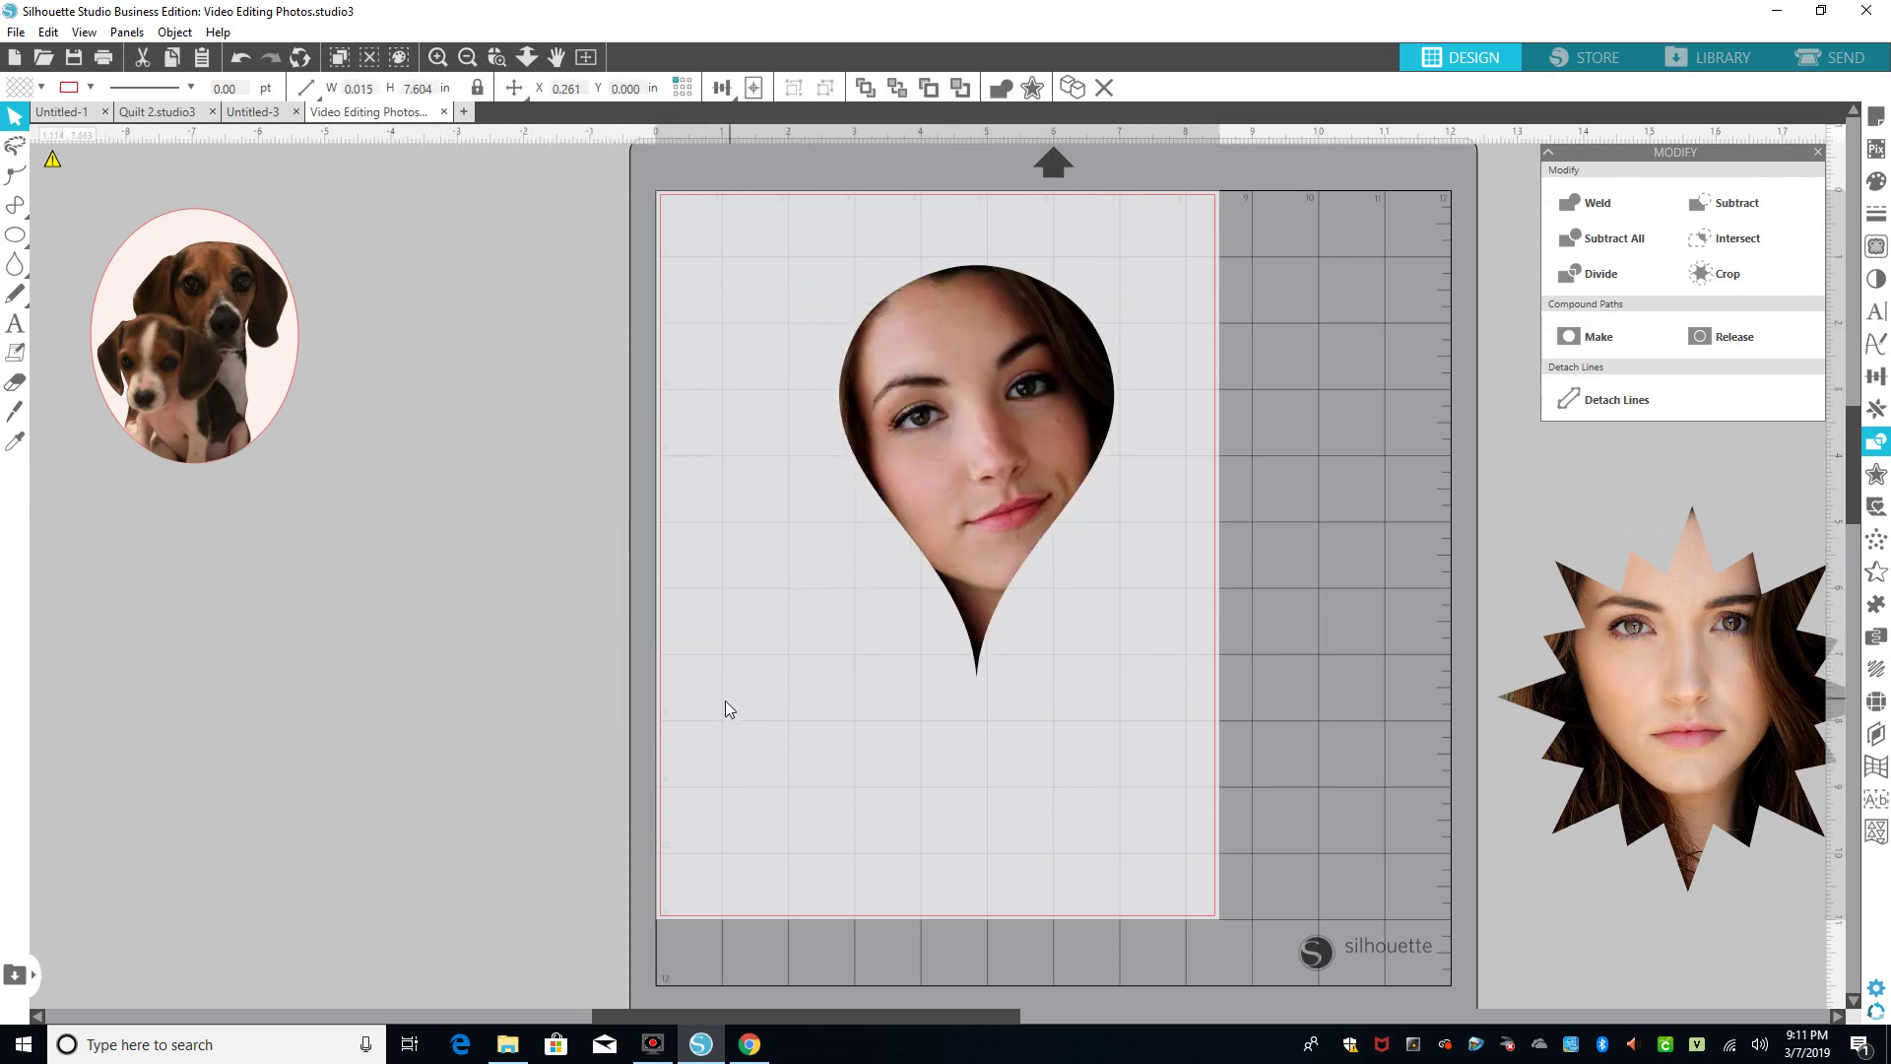
left_click(512, 404)
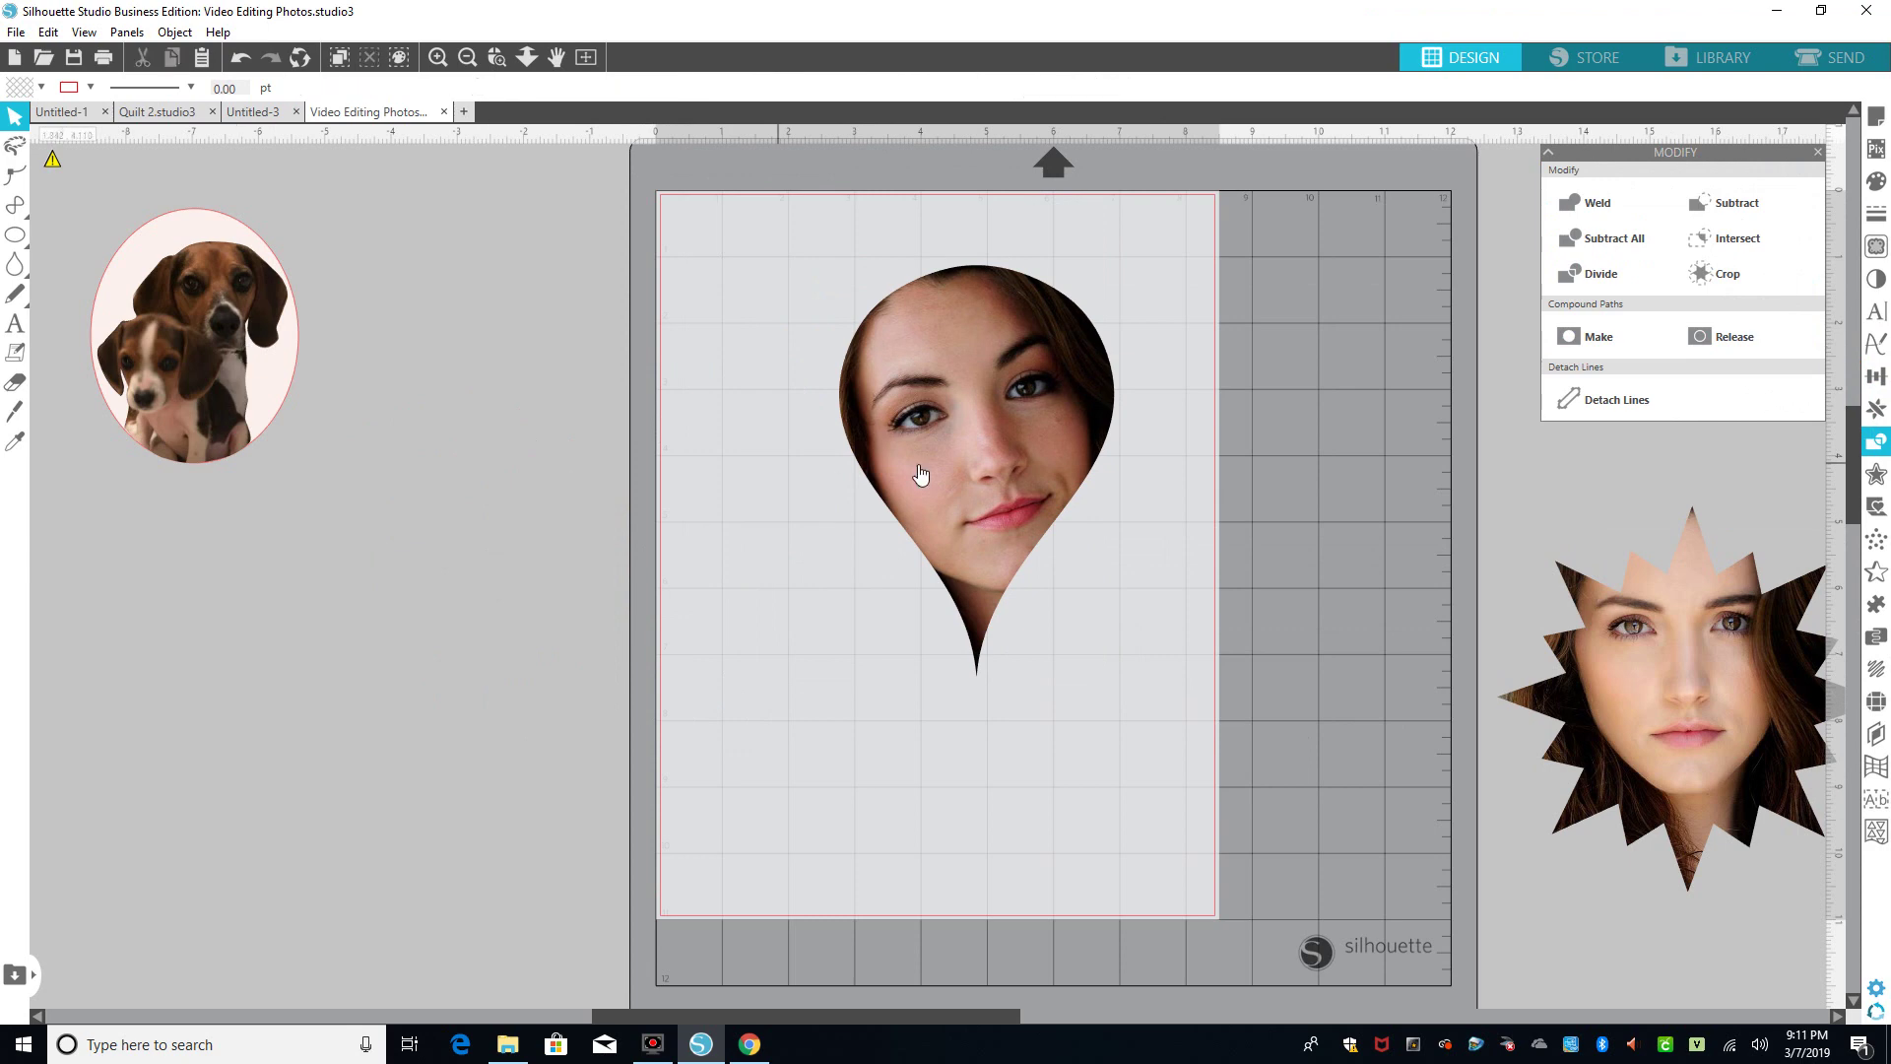
mouse_move(16, 212)
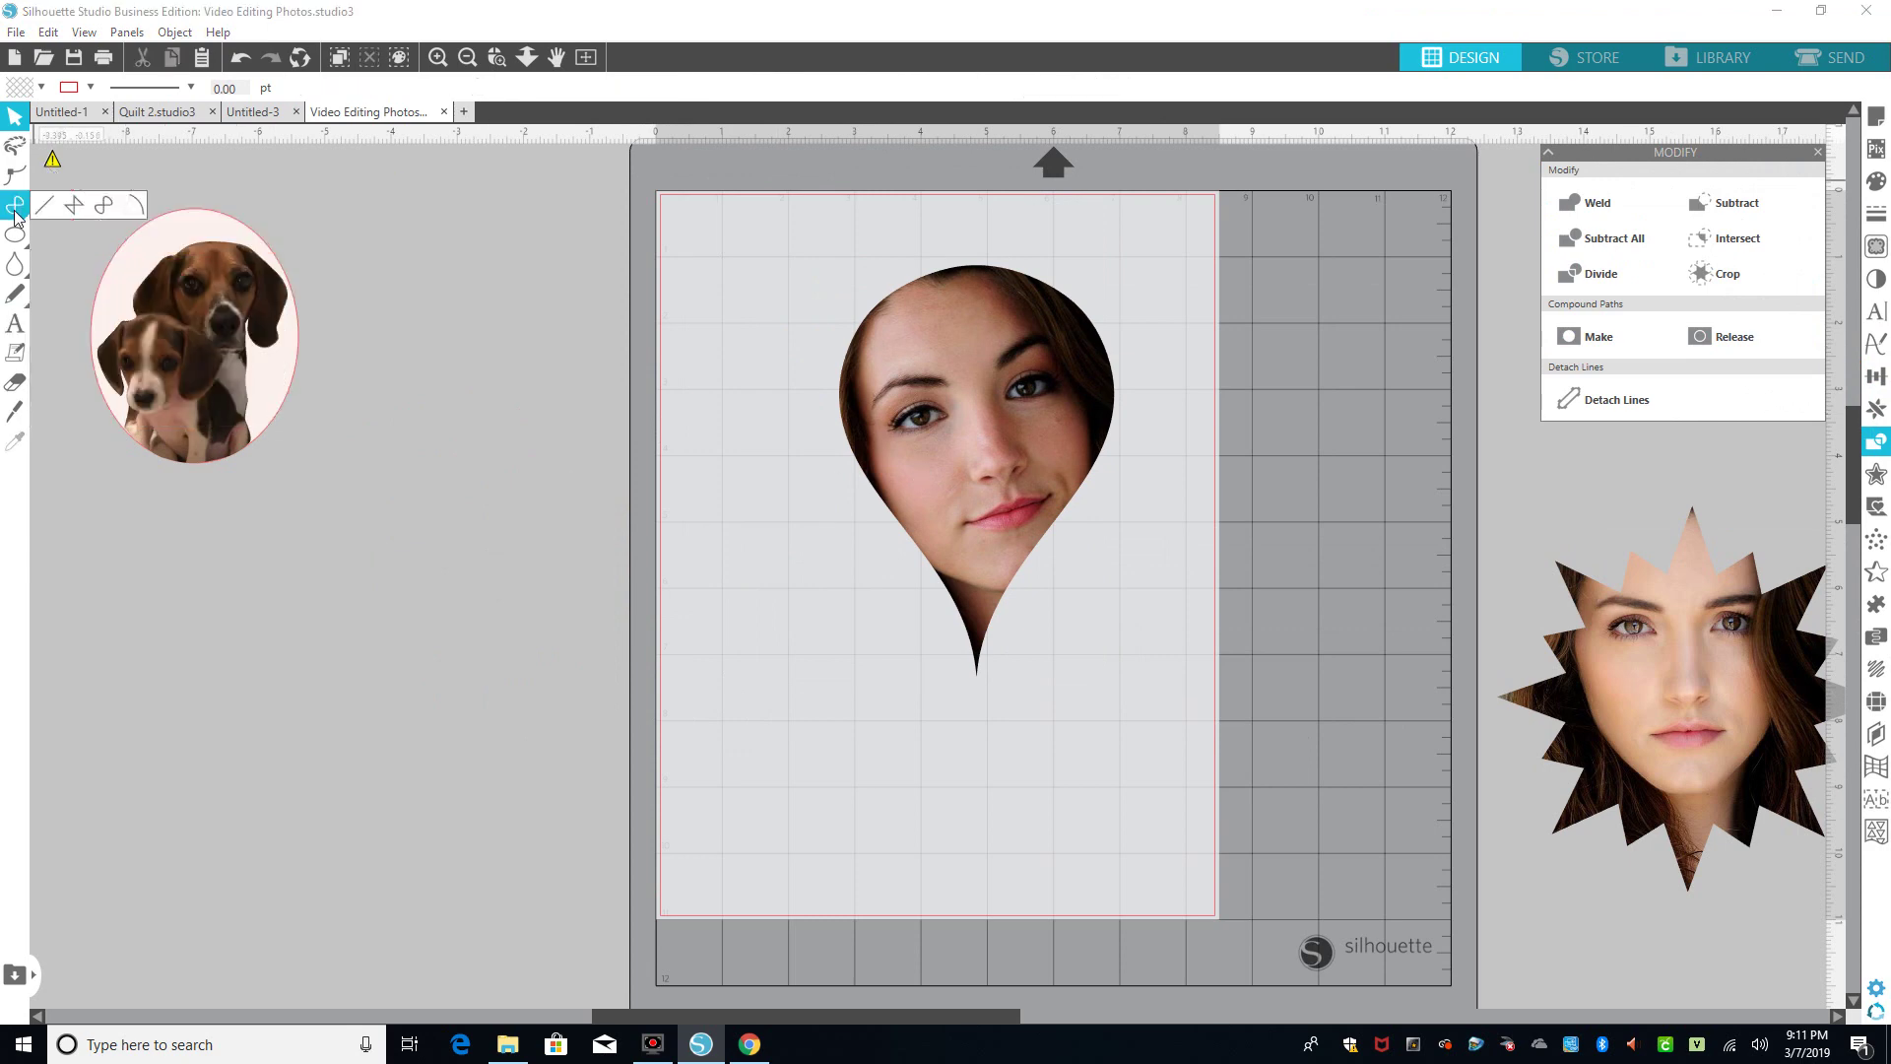
left_click(103, 204)
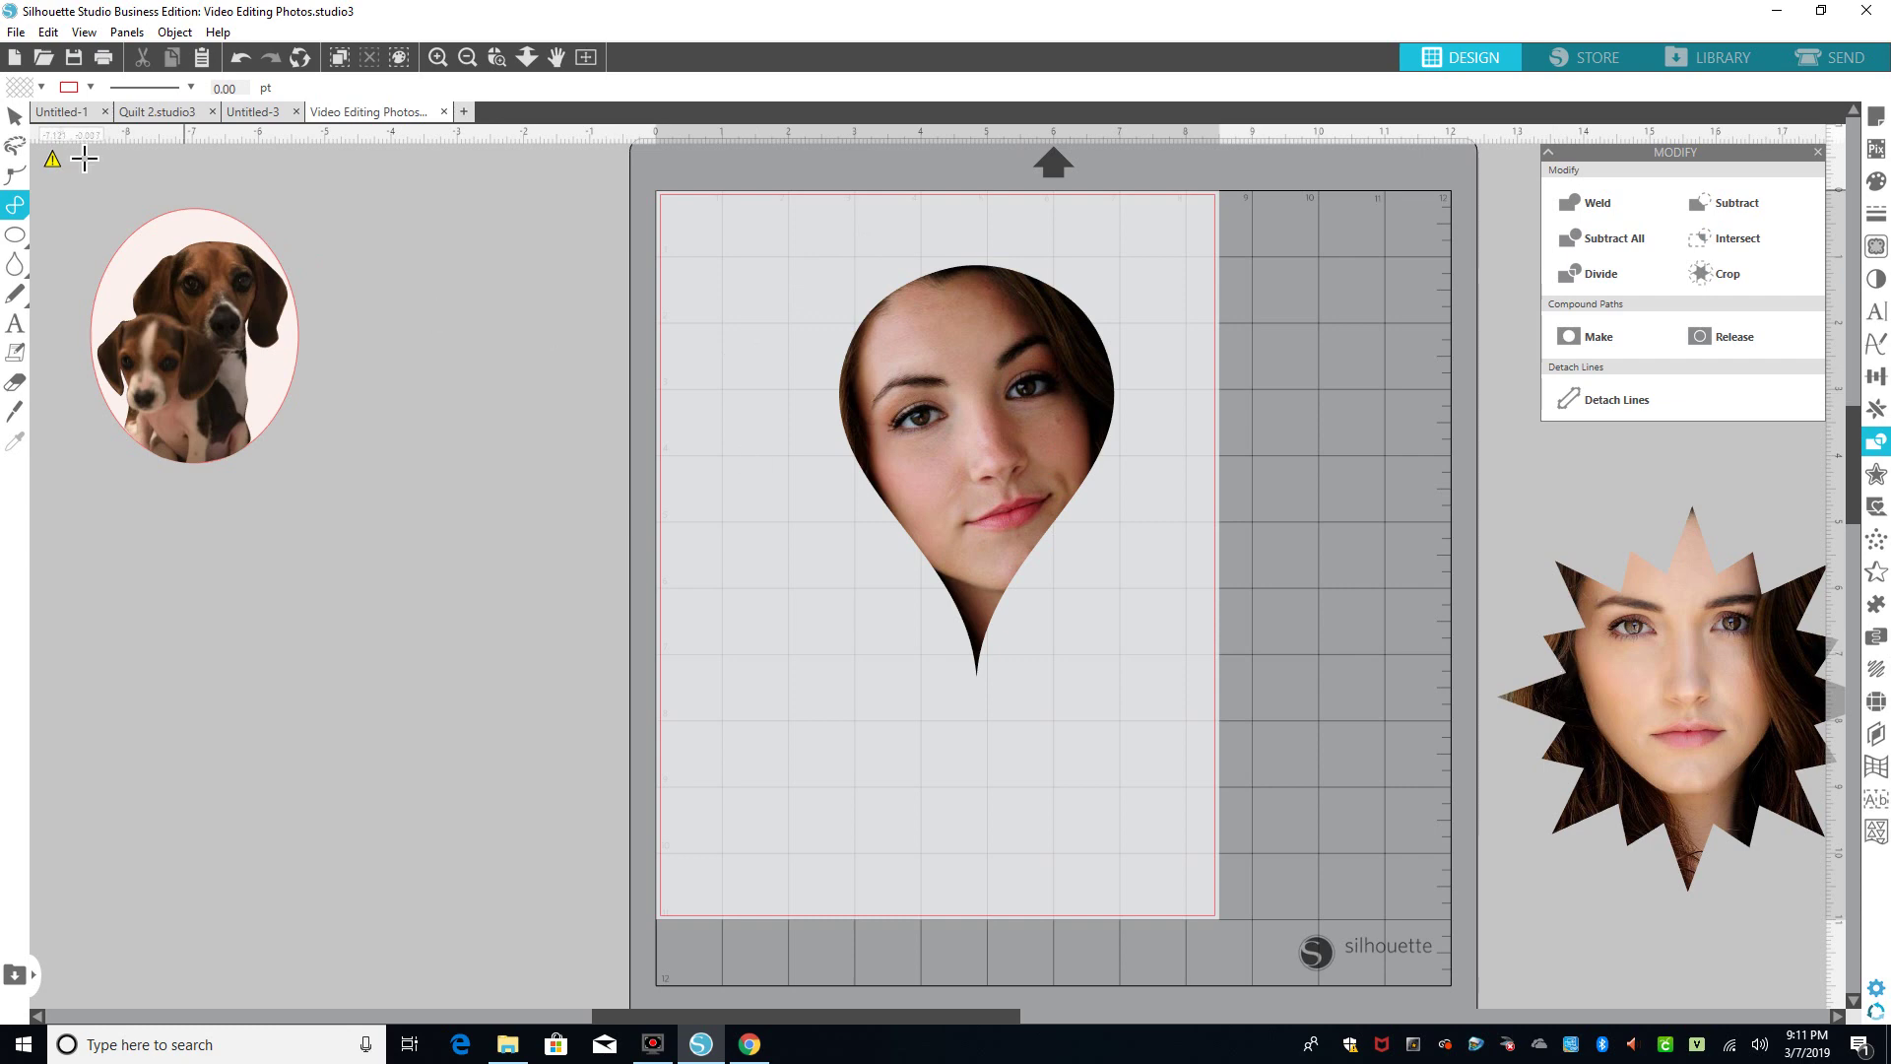
left_click(19, 33)
mouse_move(48, 33)
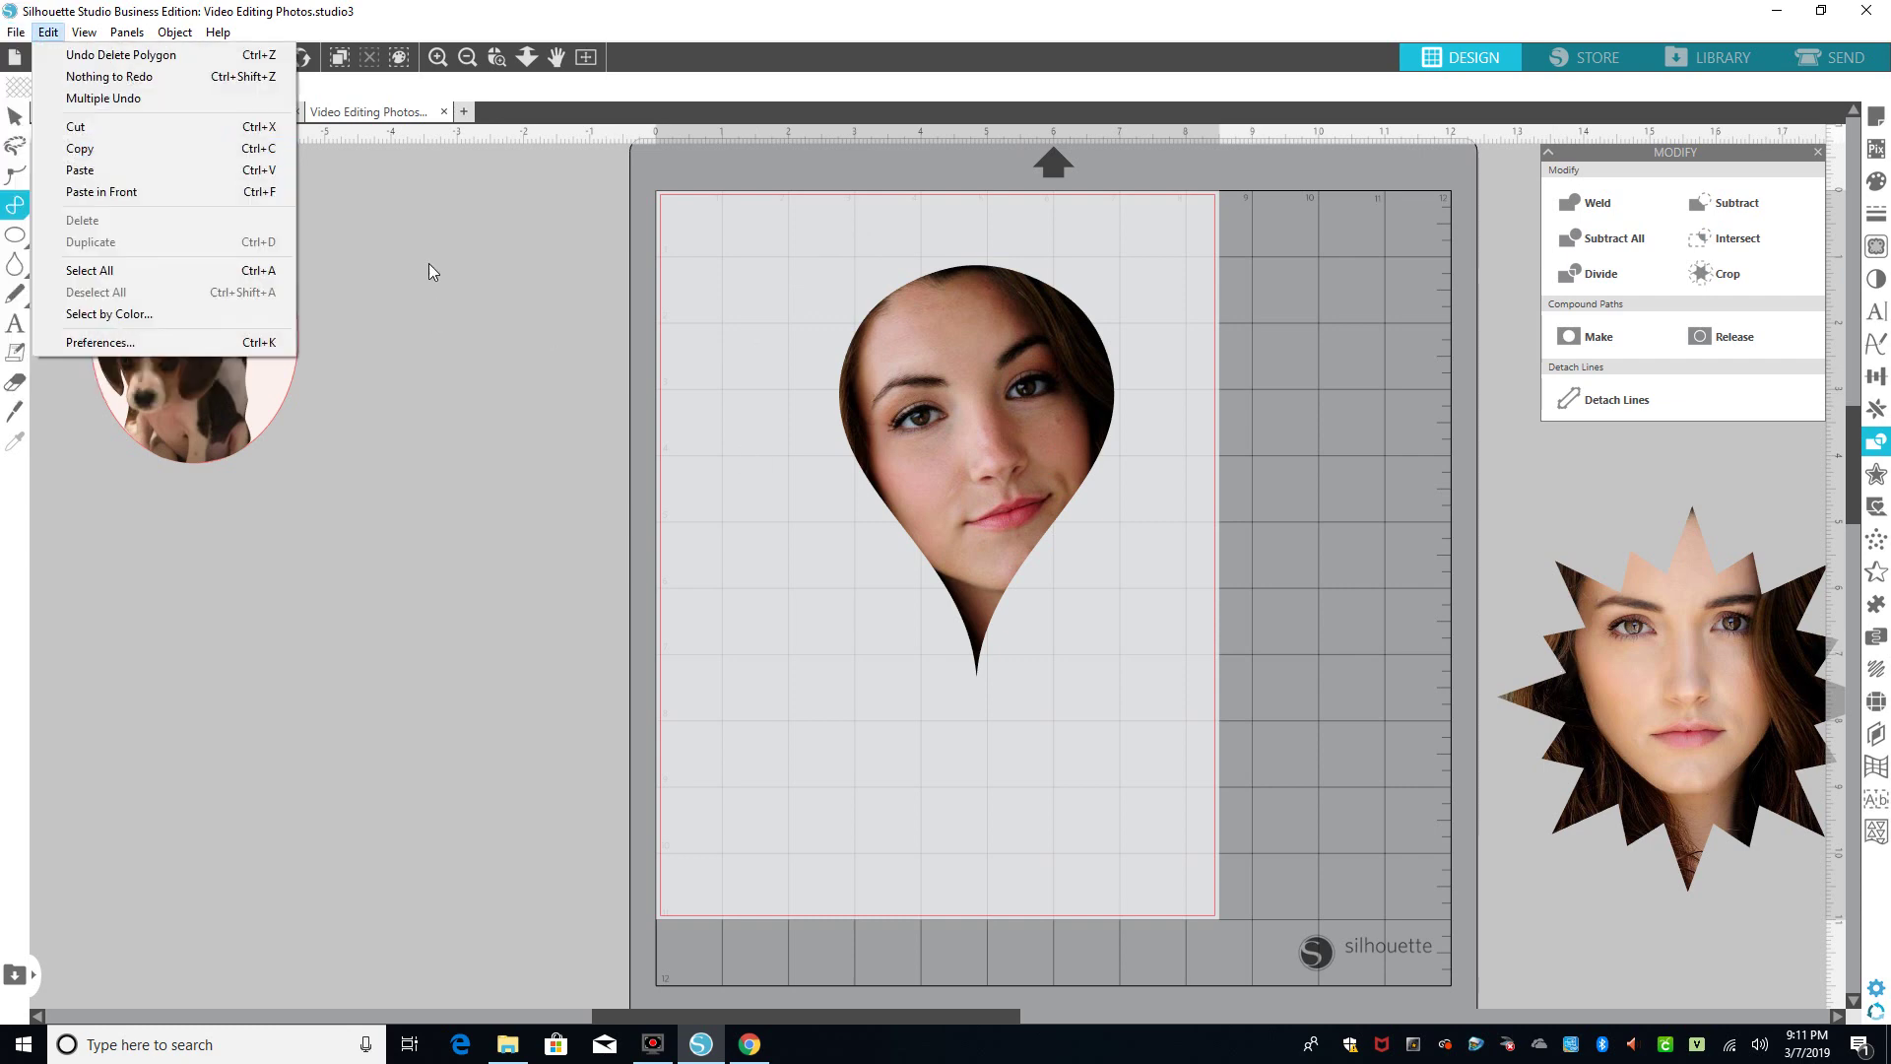
left_click(881, 386)
left_click(820, 392)
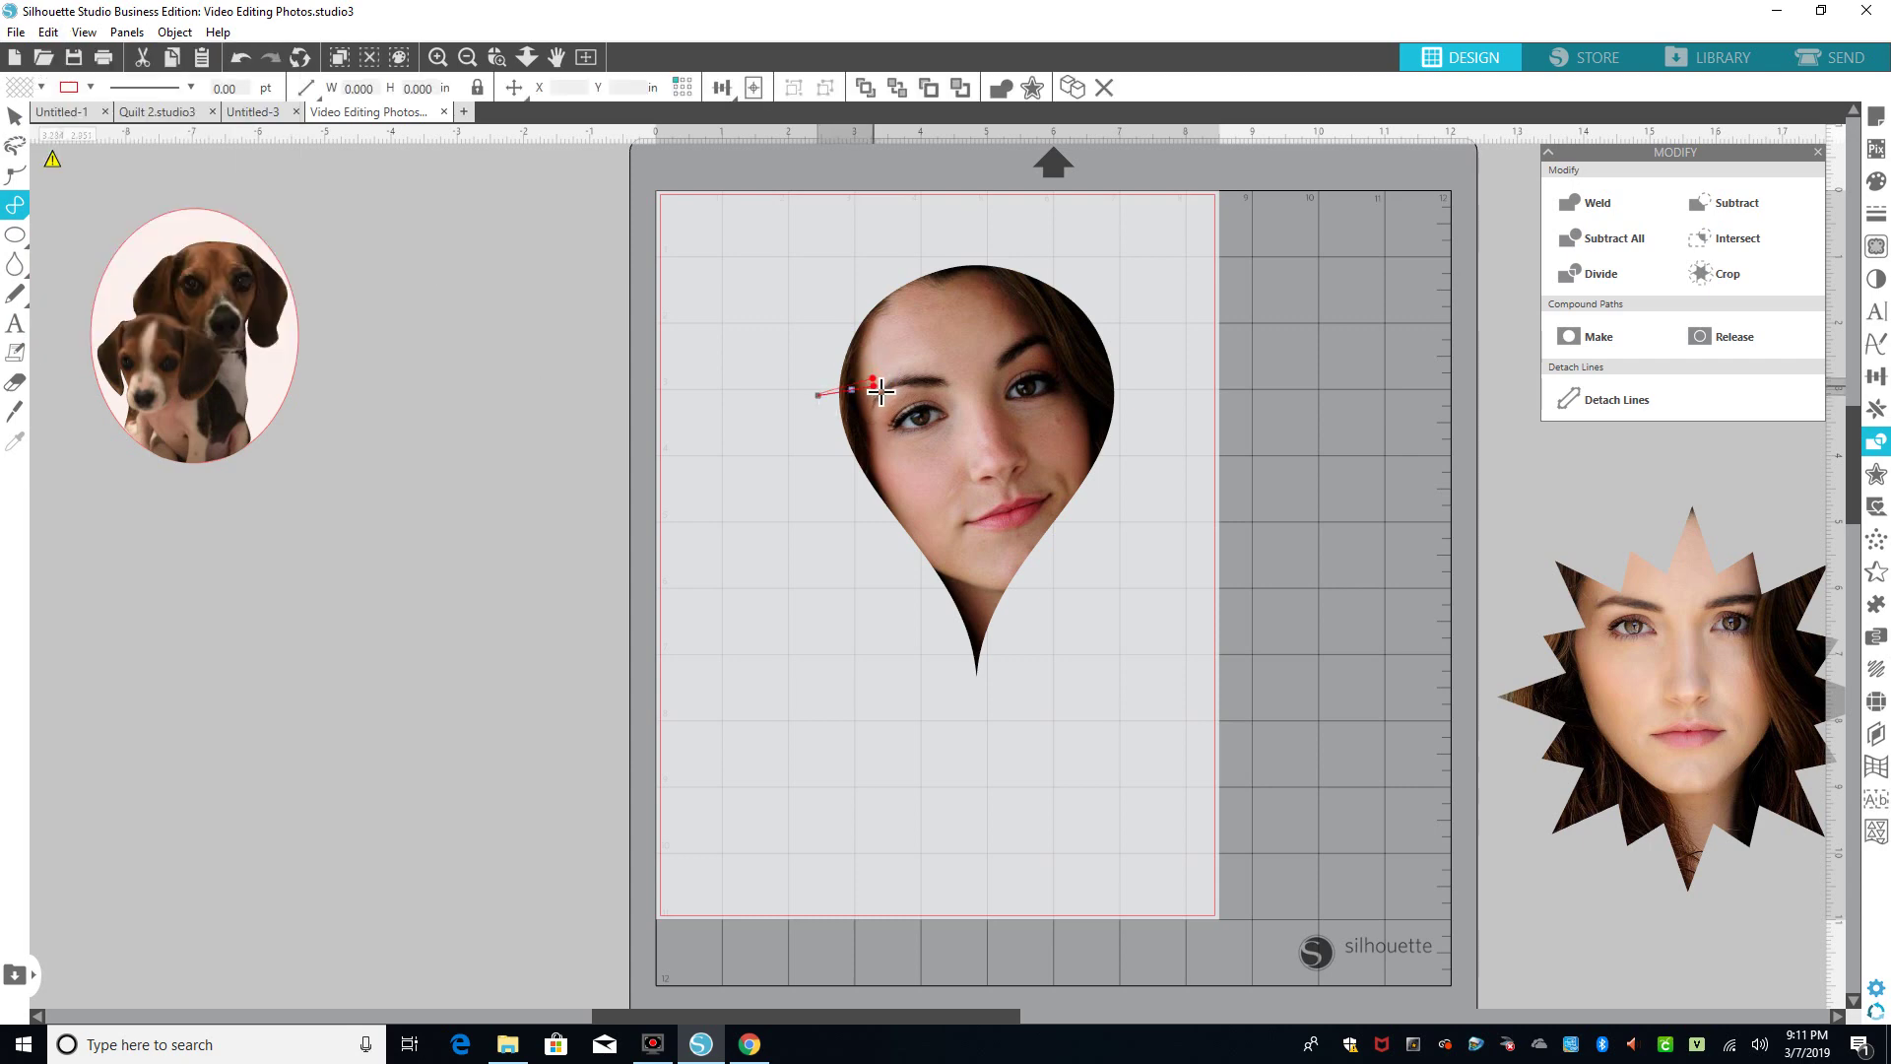
left_click(837, 399)
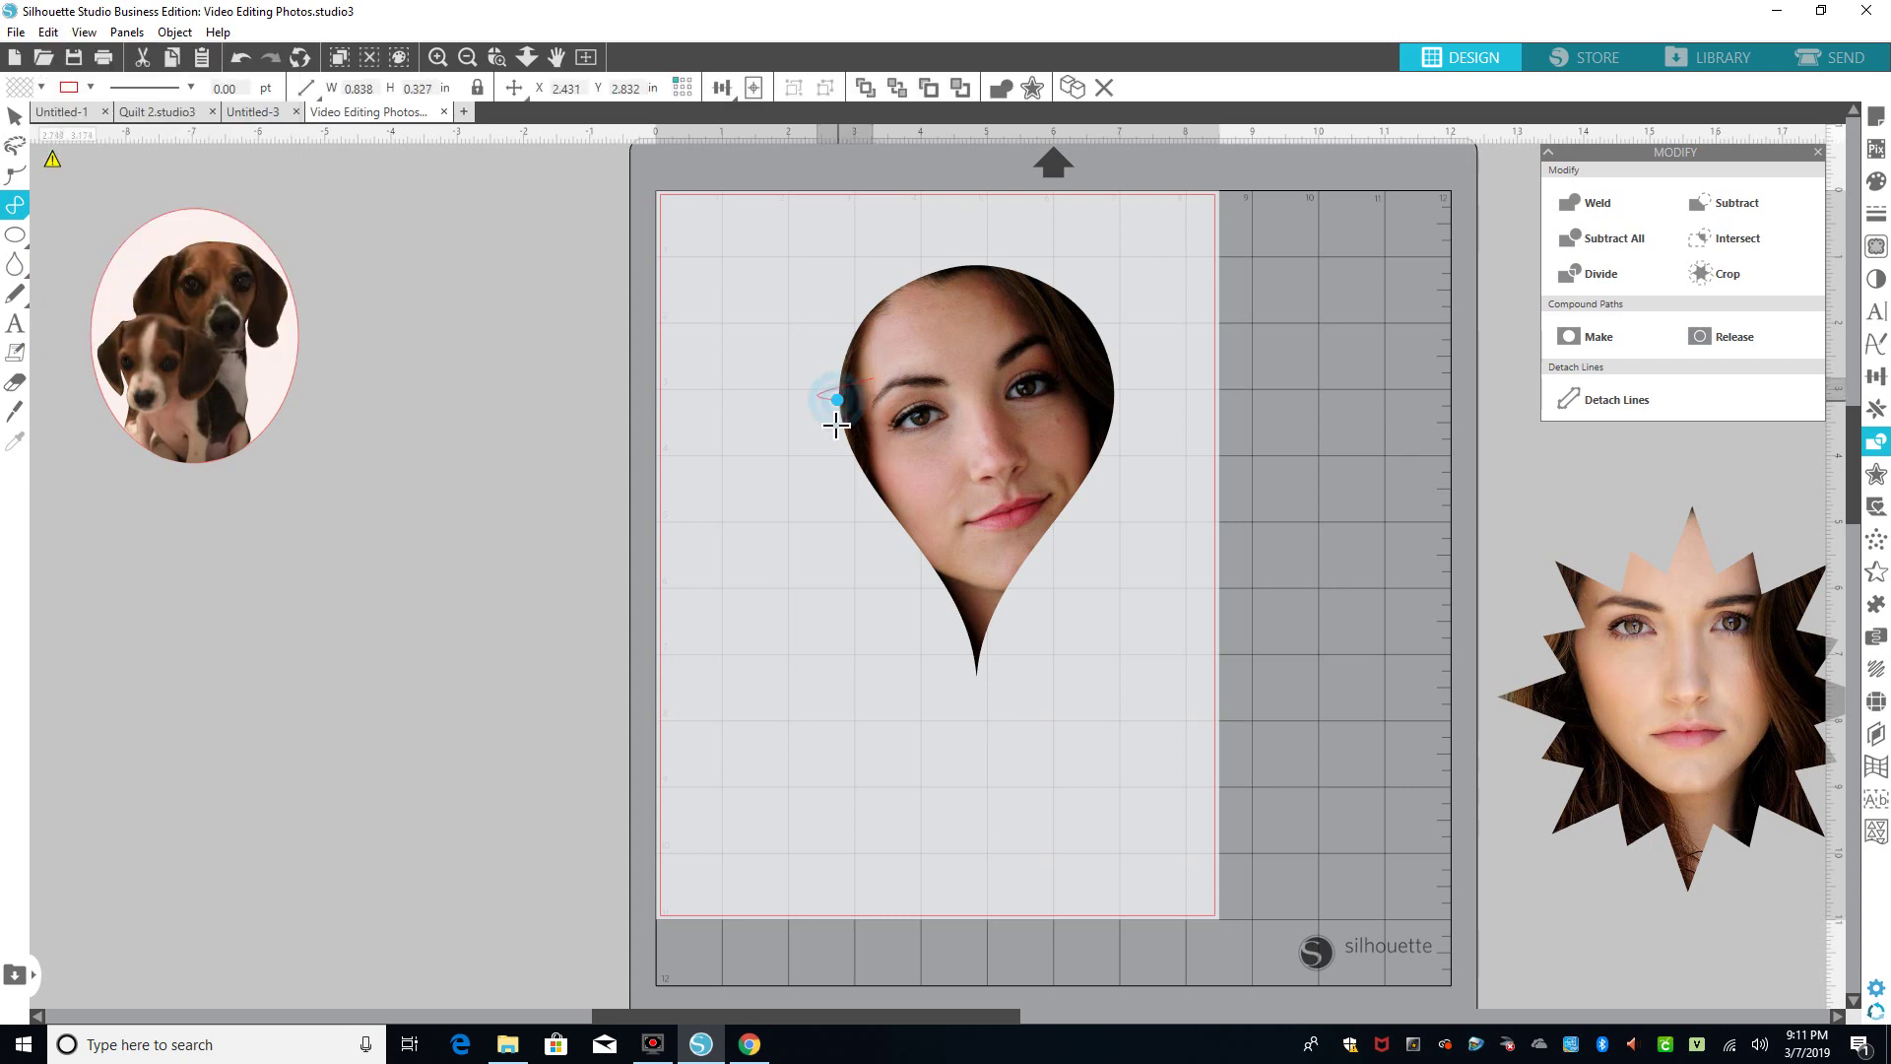
left_click(241, 59)
left_click(241, 60)
left_click(241, 59)
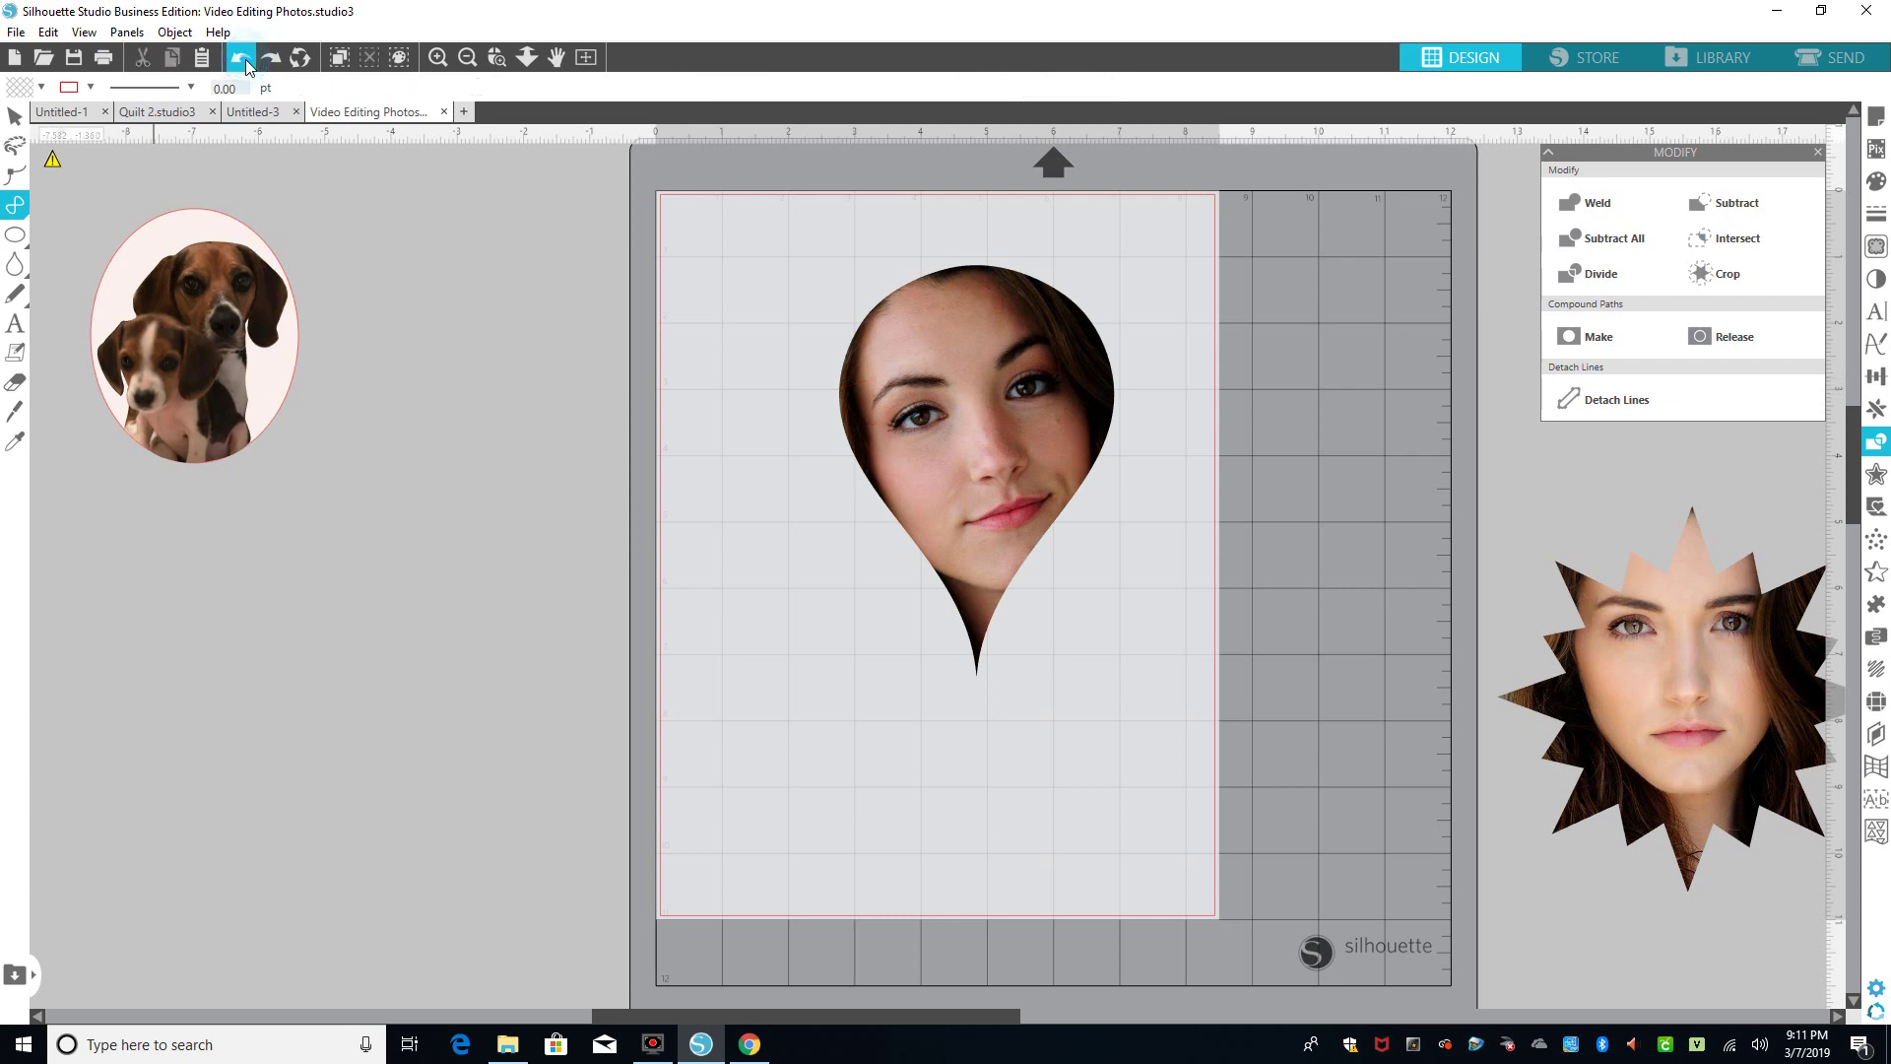